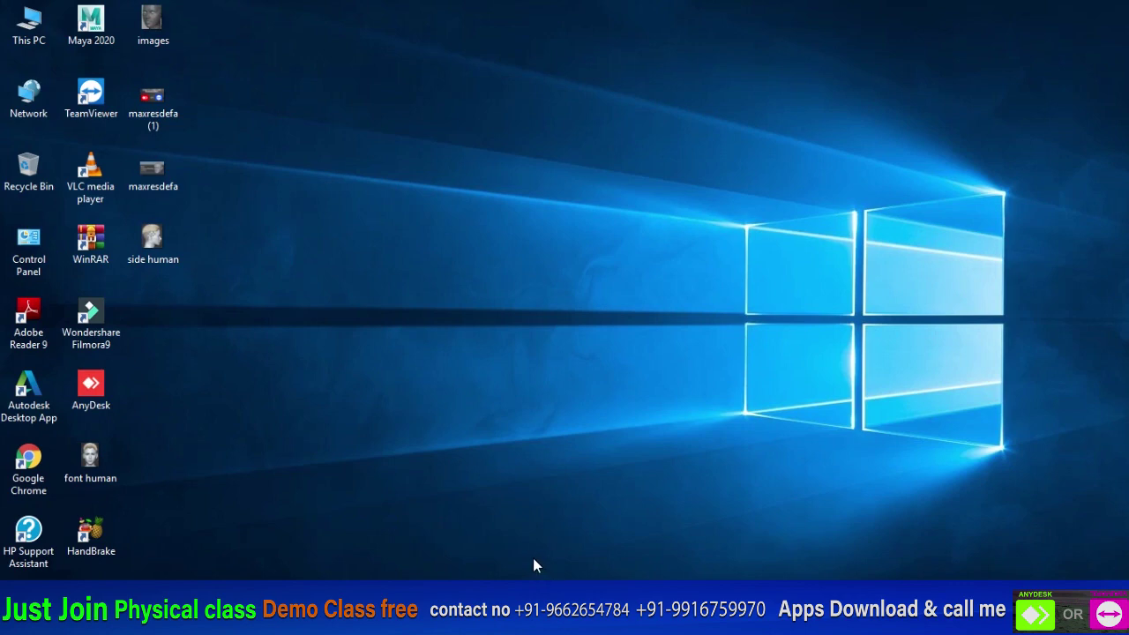
# Step: Refresh the desktop three times, glance at Maya's grid view, then minimize Maya
pyautogui.rightClick(552, 196)
pyautogui.click(575, 243)
pyautogui.rightClick(505, 222)
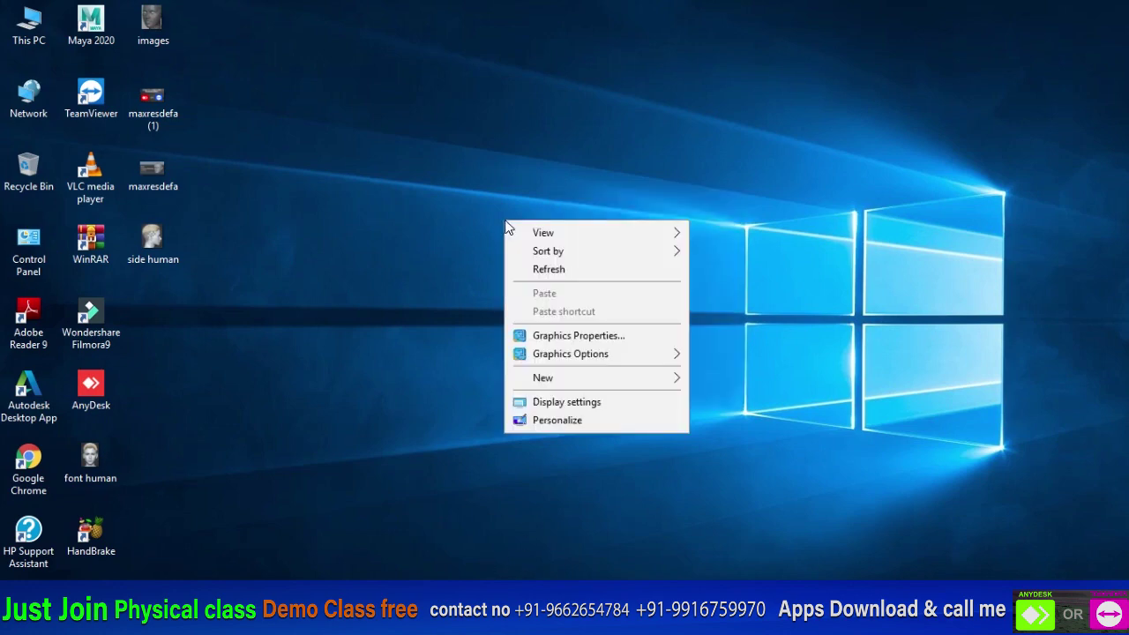
pyautogui.click(556, 270)
pyautogui.rightClick(467, 169)
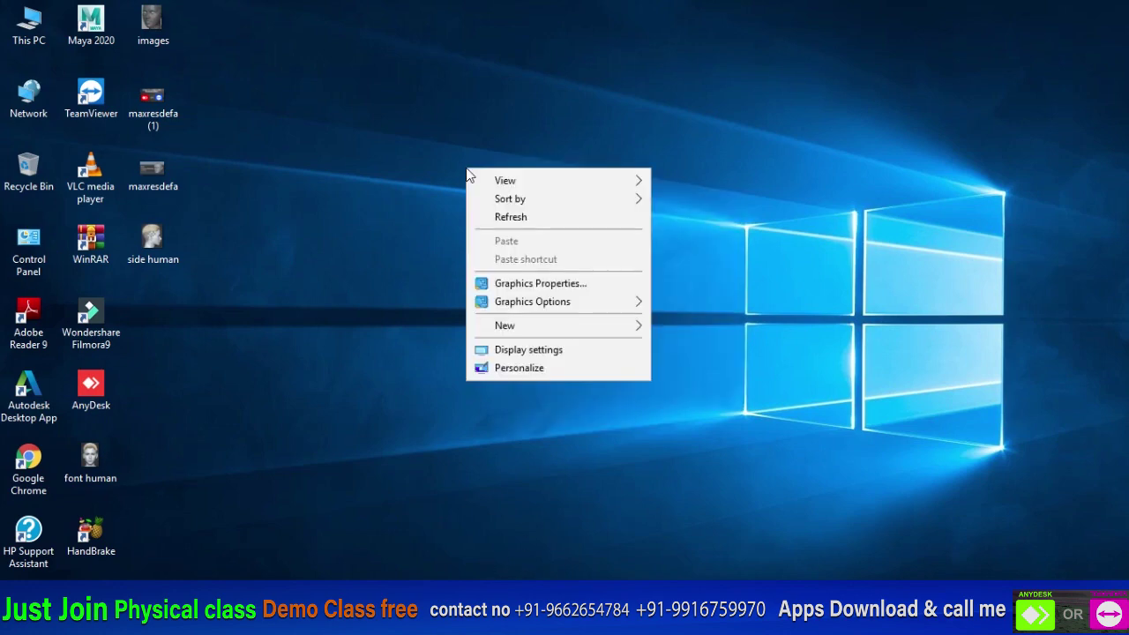
pyautogui.click(504, 217)
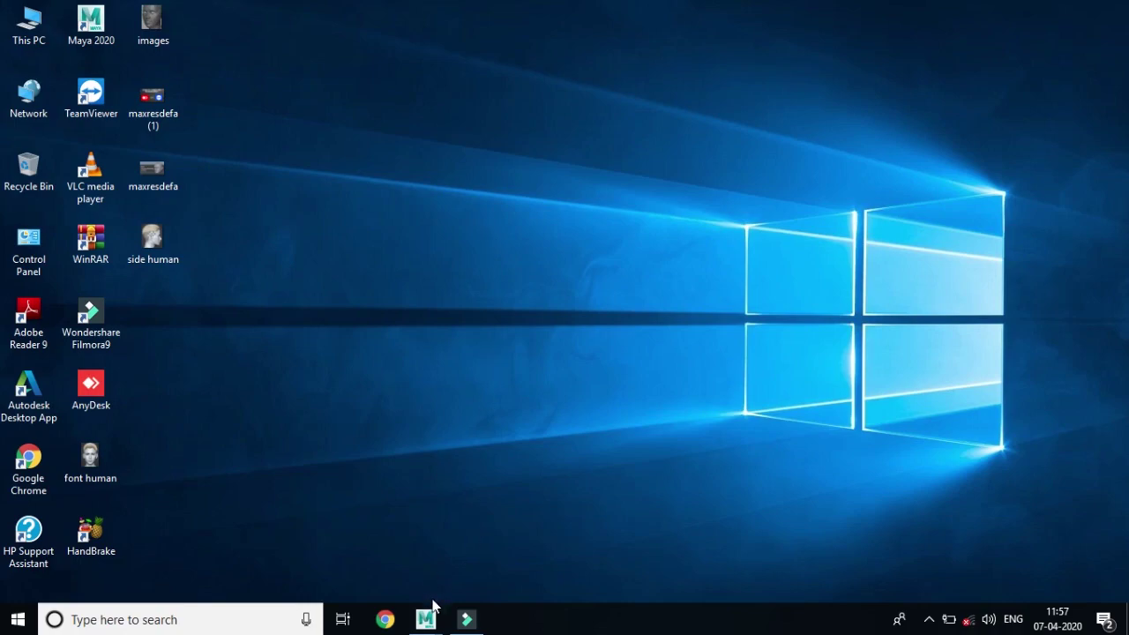
pyautogui.moveTo(426, 619)
pyautogui.click(473, 557)
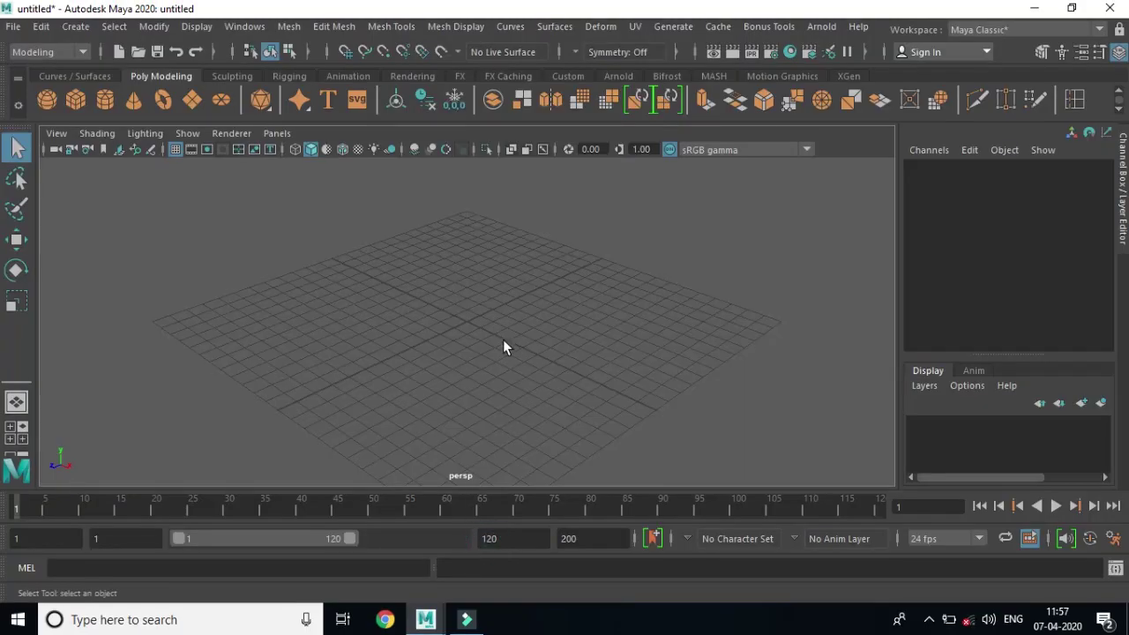
pyautogui.keyDown('alt'); pyautogui.moveTo(668, 353); pyautogui.dragTo(571, 346); pyautogui.keyUp('alt')
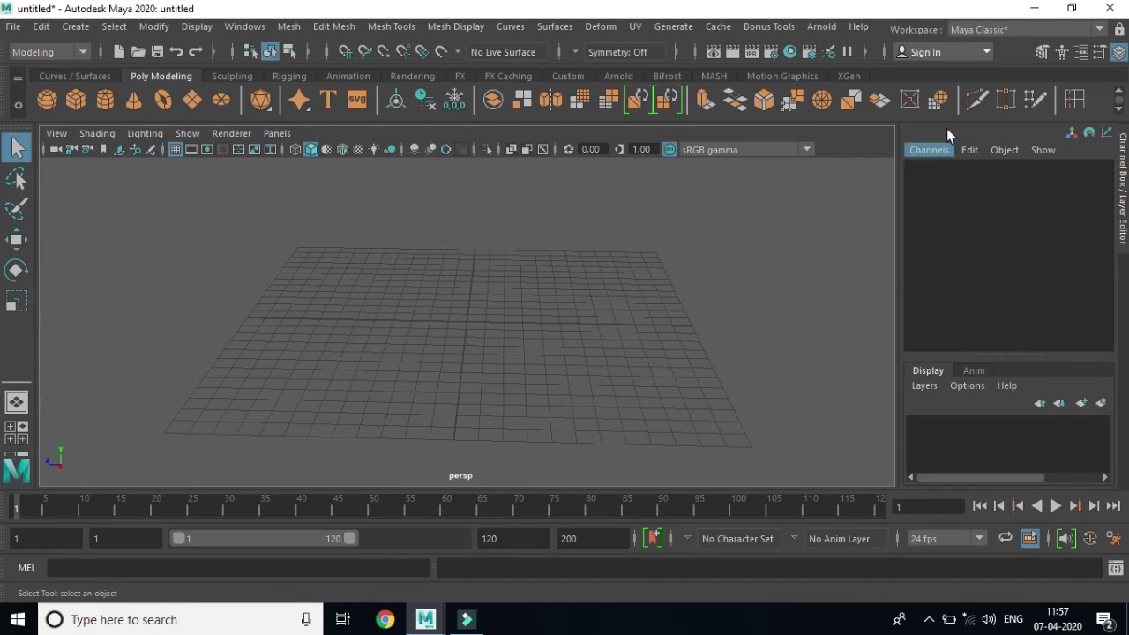
pyautogui.click(1034, 8)
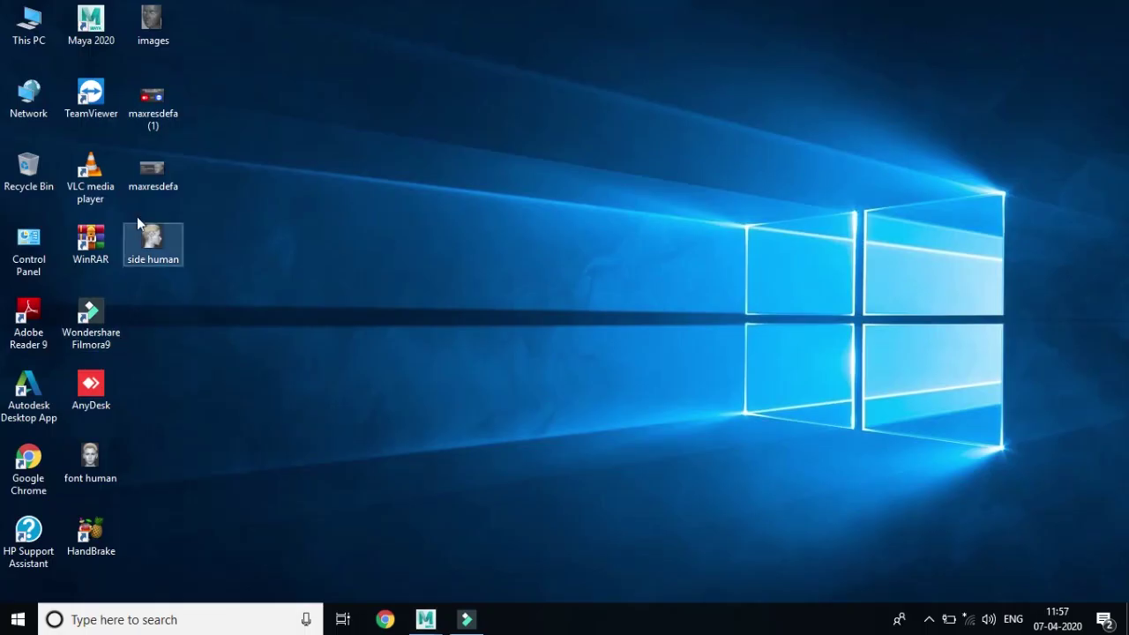
# Step: Browse from This PC into the D:\today\maya folder
pyautogui.doubleClick(28, 25)
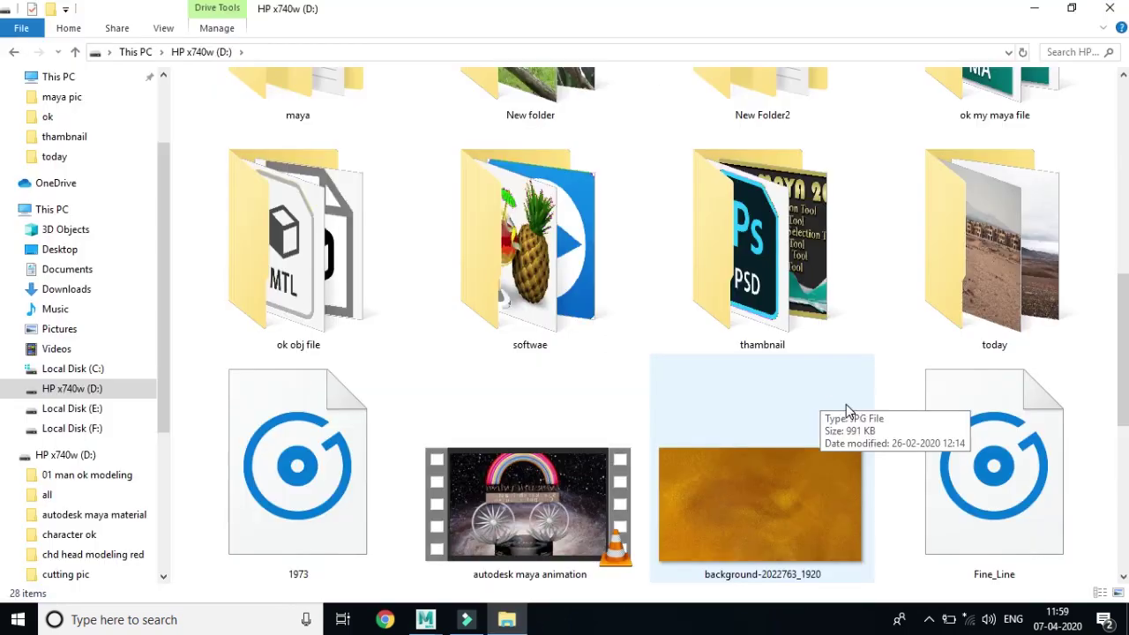
pyautogui.doubleClick(1015, 340)
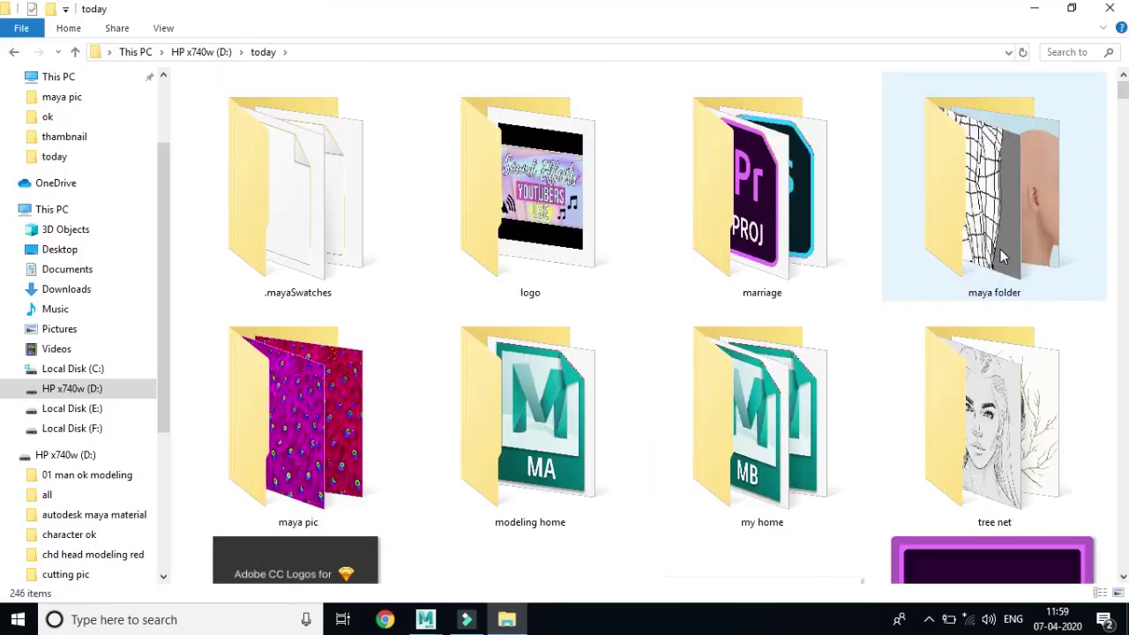
pyautogui.scroll(-4, 1007, 272)
pyautogui.scroll(2, 1013, 269)
pyautogui.scroll(2, 1014, 267)
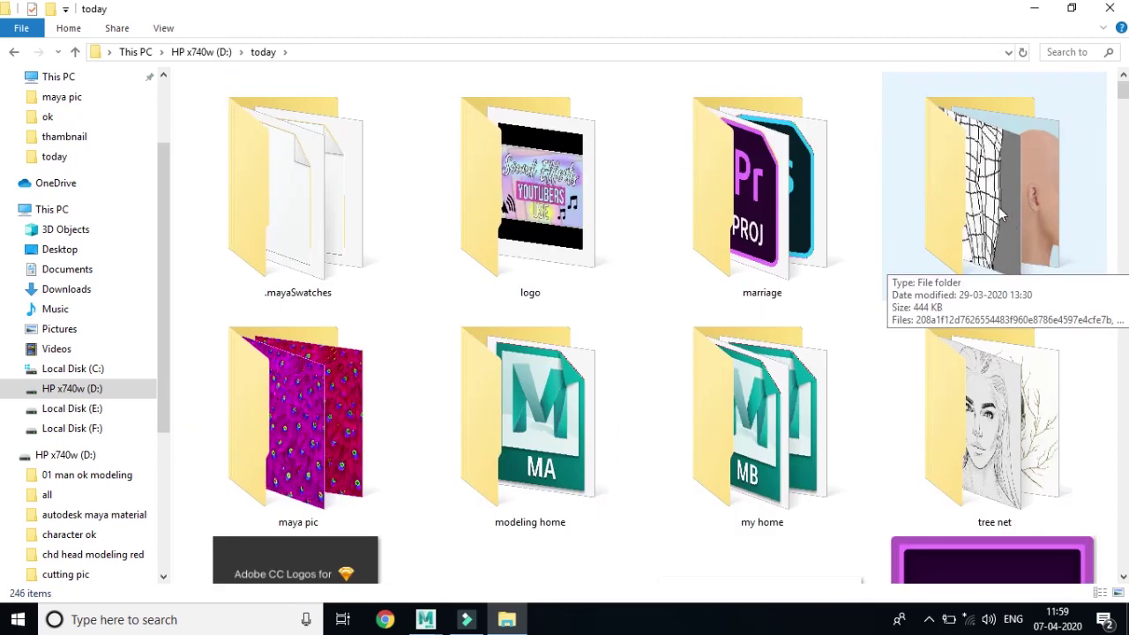
pyautogui.doubleClick(1001, 209)
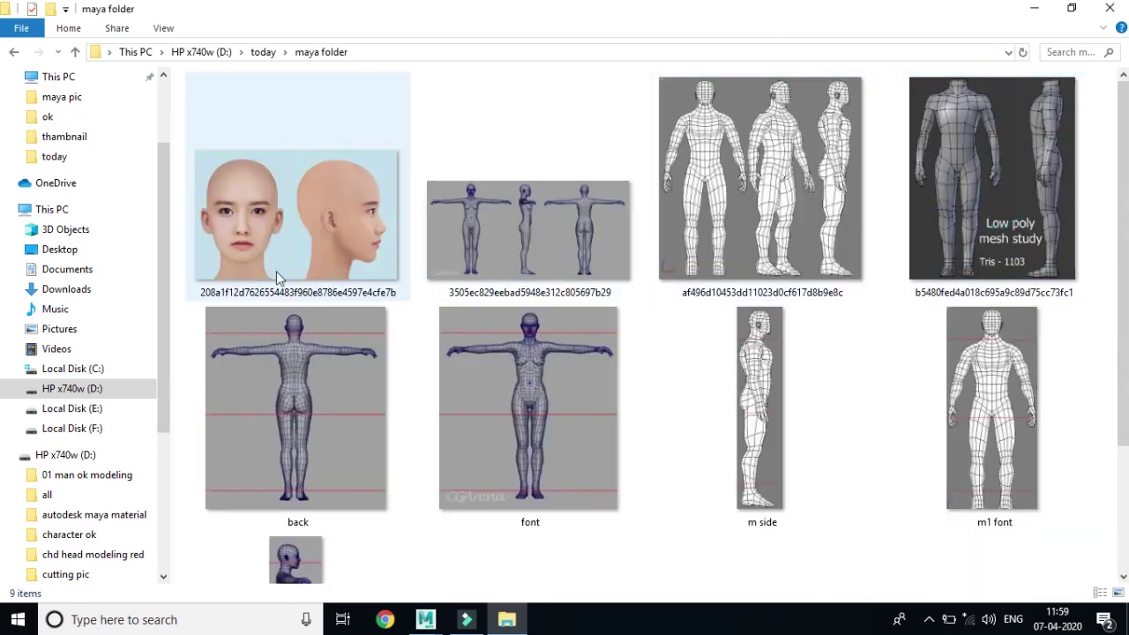
pyautogui.scroll(-2, 367, 233)
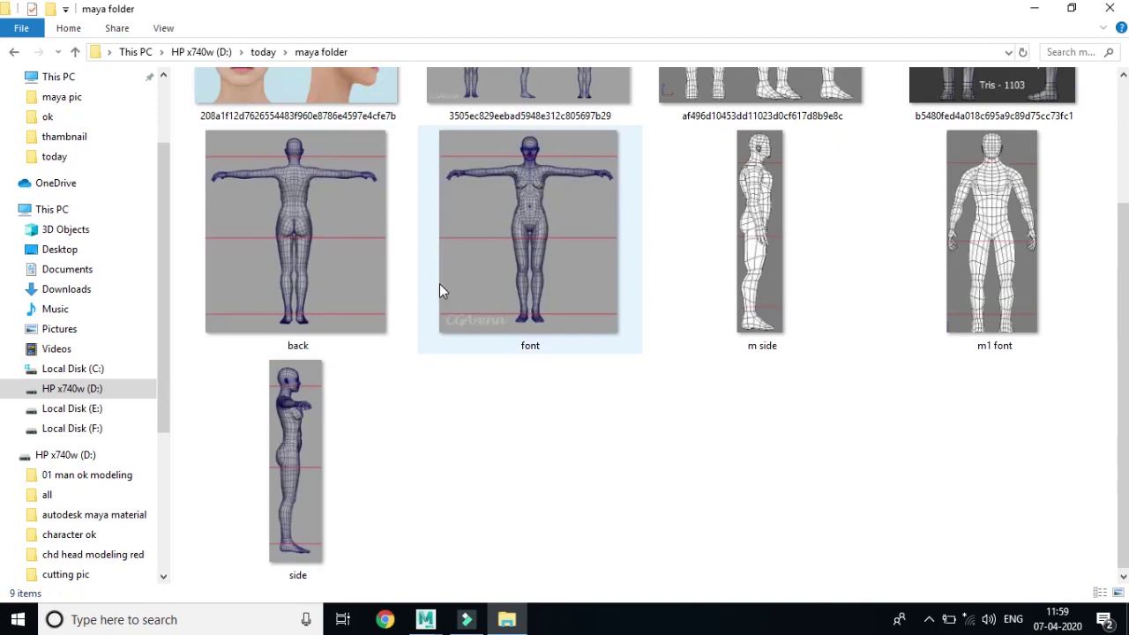
pyautogui.scroll(2, 439, 283)
# Step: Open the front-and-side bald head image with Paint
pyautogui.click(298, 219)
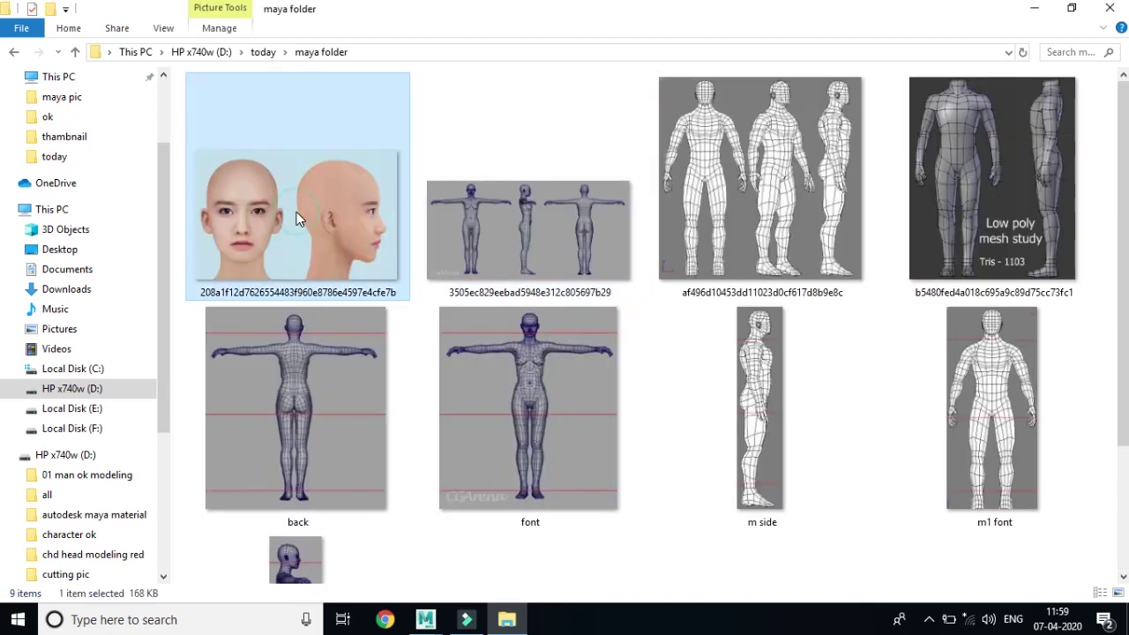
pyautogui.rightClick(298, 219)
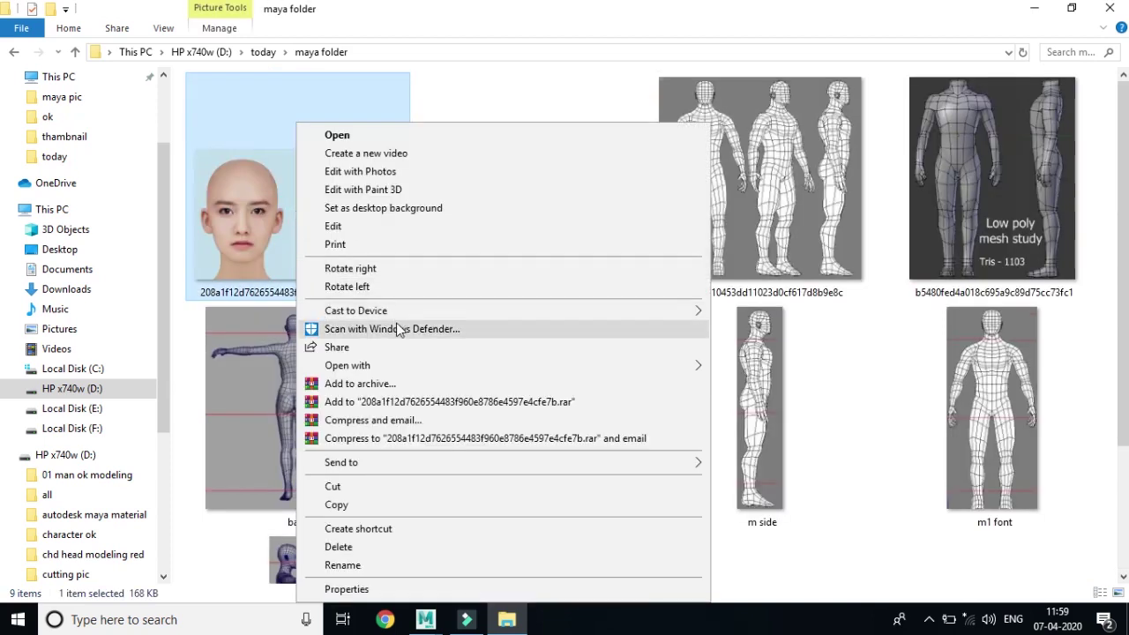
pyautogui.moveTo(347, 365)
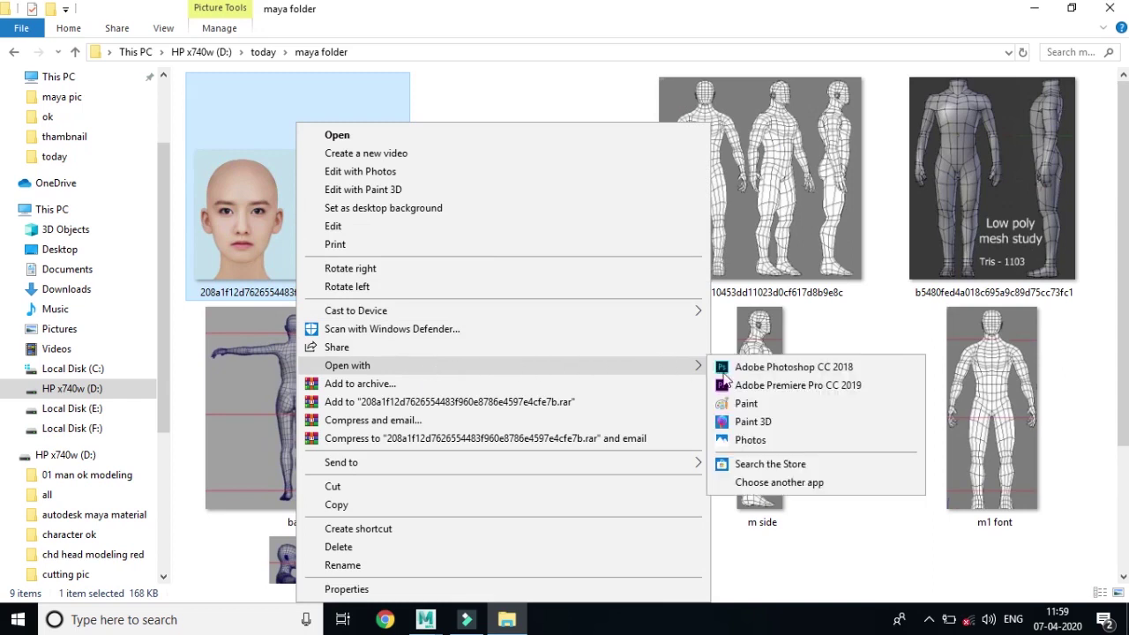
pyautogui.click(746, 406)
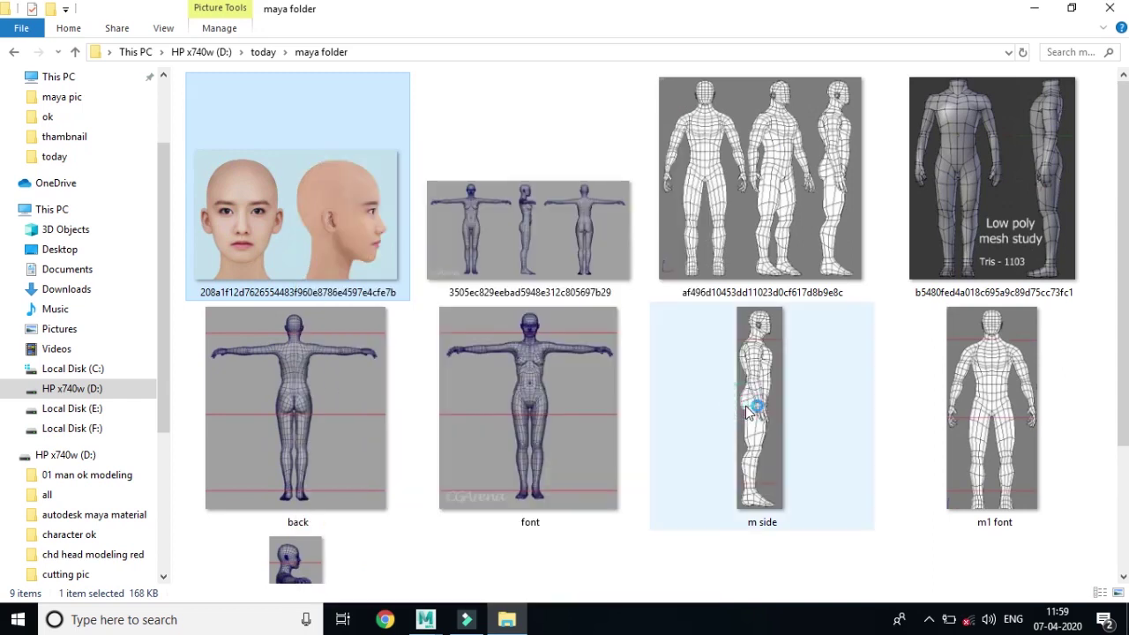
pyautogui.scroll(-2, 746, 344)
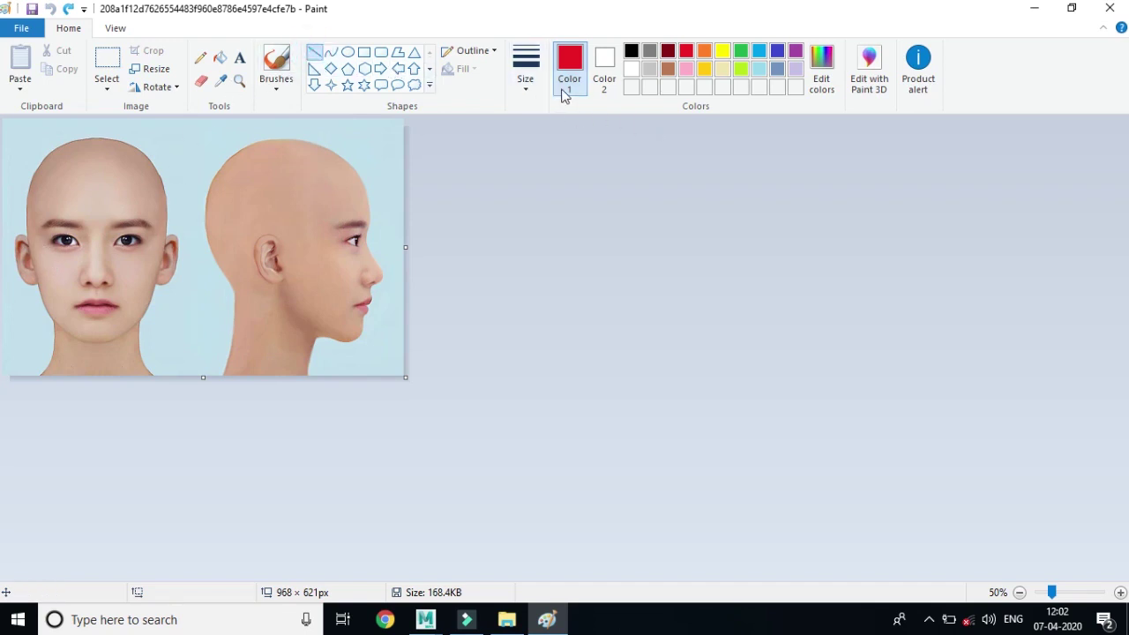
# Step: Set Paint's brush to the thinnest size with red as Color 1
pyautogui.click(526, 91)
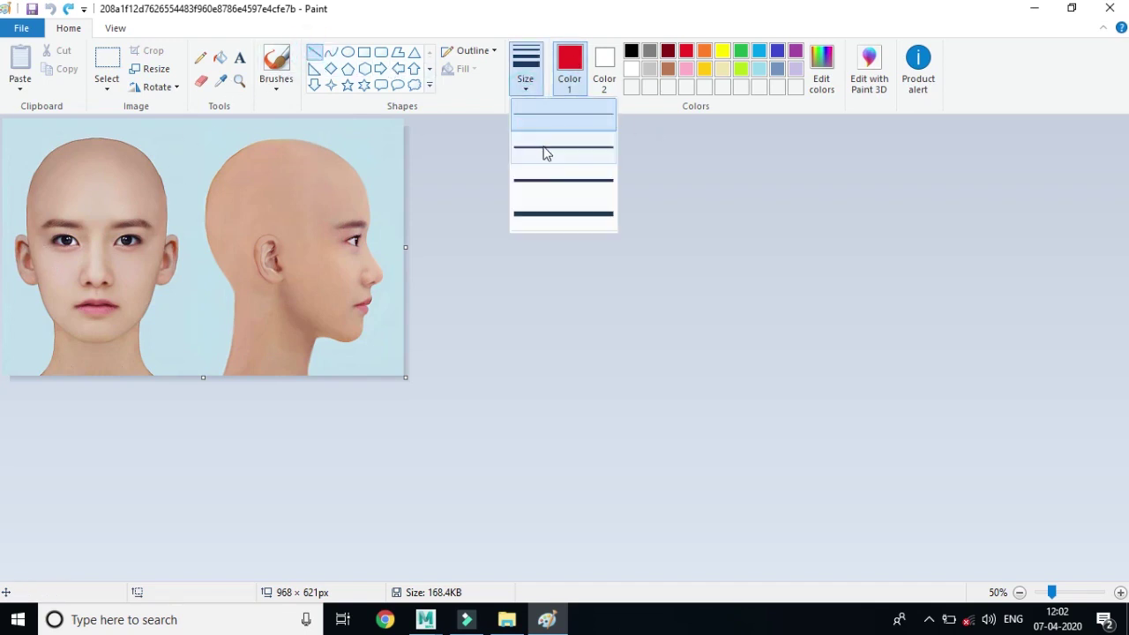
pyautogui.click(543, 115)
pyautogui.click(570, 88)
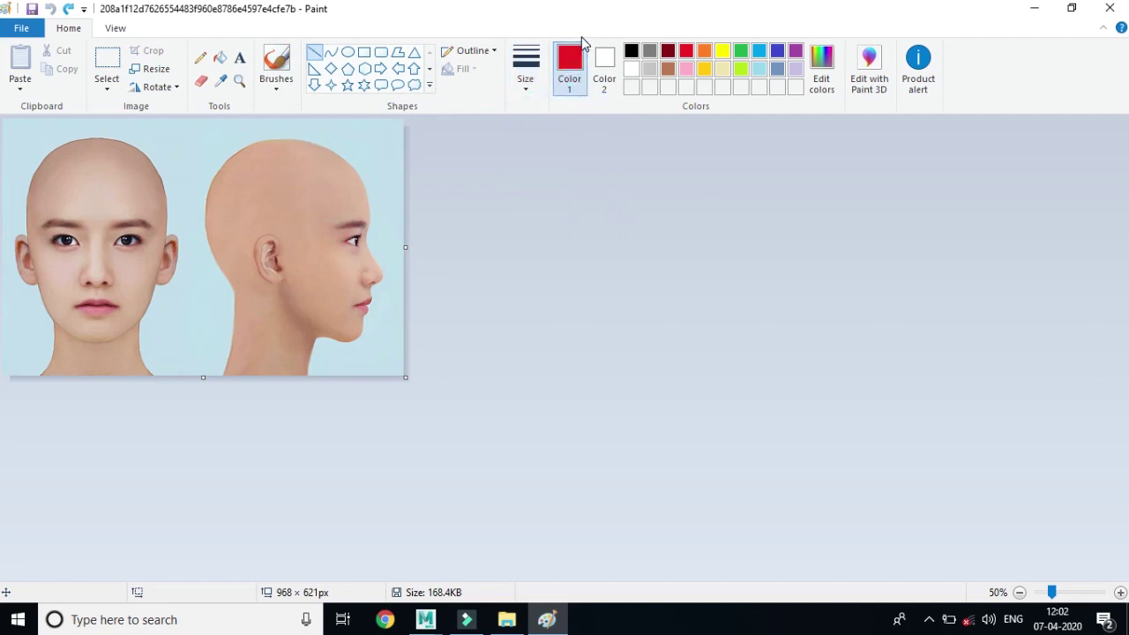
pyautogui.click(685, 52)
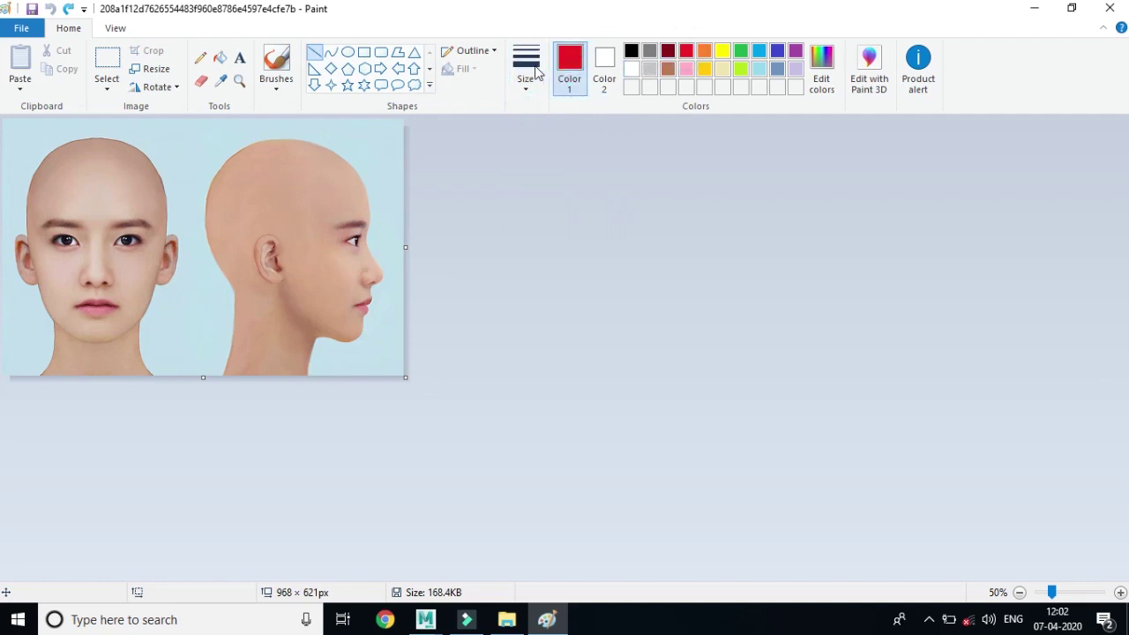
pyautogui.click(686, 50)
# Step: Draw three red horizontal guides across both heads at forehead, eye and lip height
pyautogui.moveTo(7, 185); pyautogui.dragTo(471, 186)
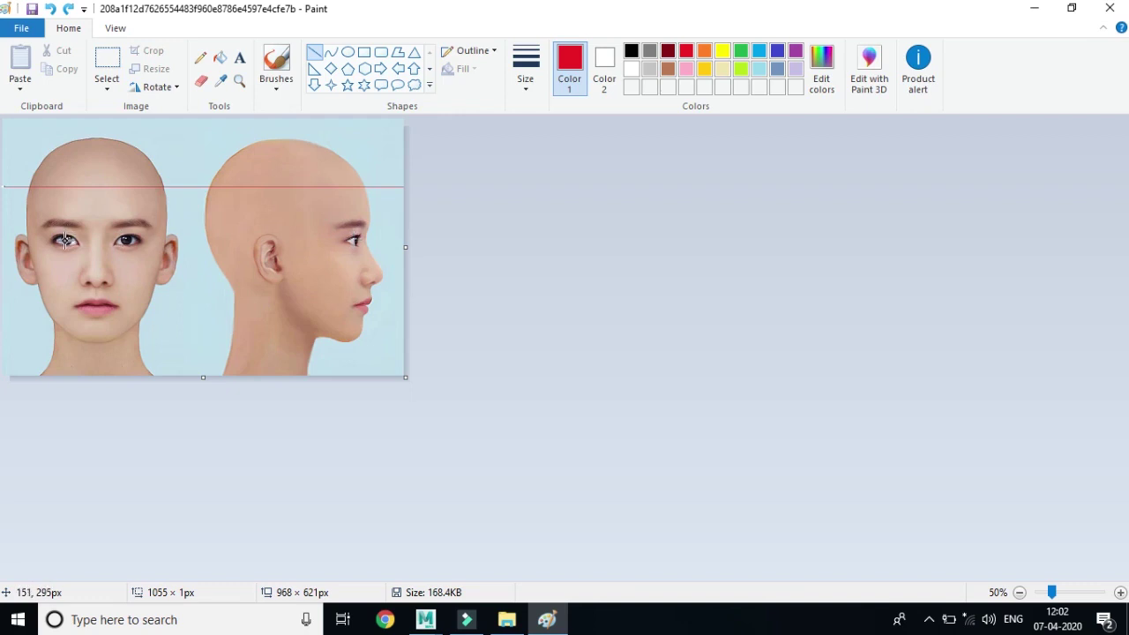
pyautogui.keyDown('shift'); pyautogui.moveTo(49, 240); pyautogui.dragTo(432, 280); pyautogui.keyUp('shift')
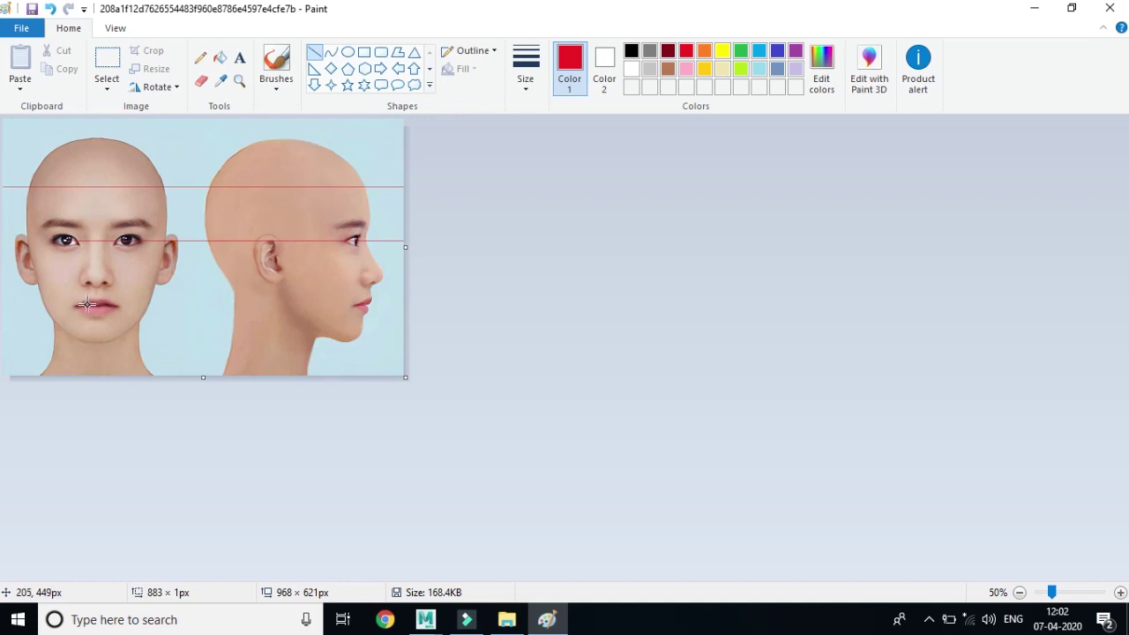
pyautogui.moveTo(3, 306); pyautogui.dragTo(453, 300)
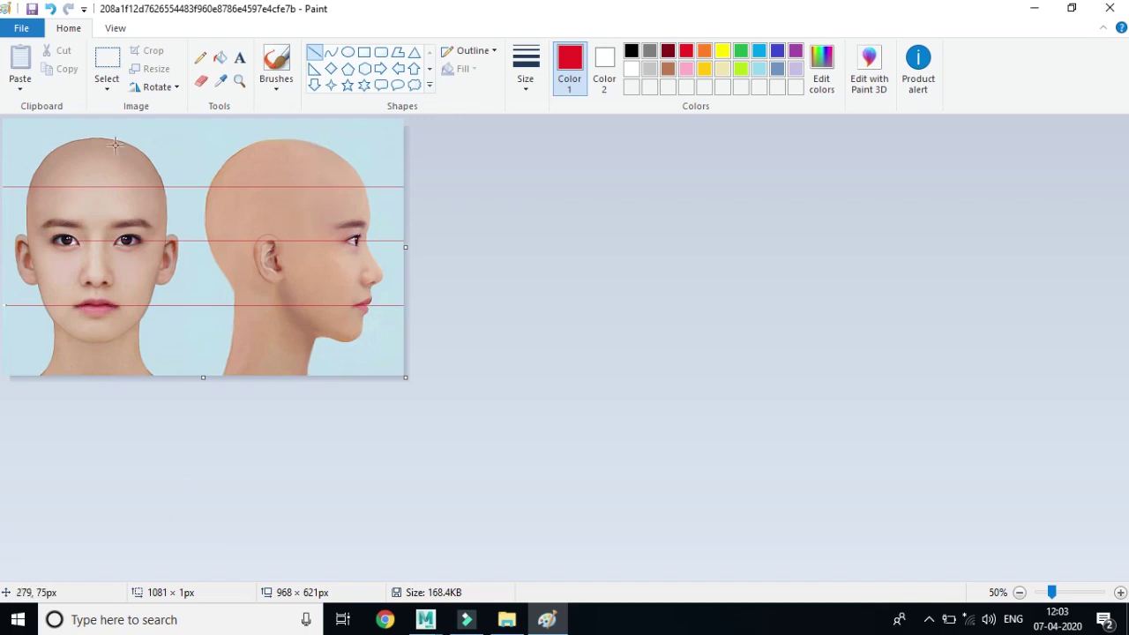
pyautogui.click(105, 92)
# Step: Crop the image to just the side-view head using a rectangular selection
pyautogui.click(139, 123)
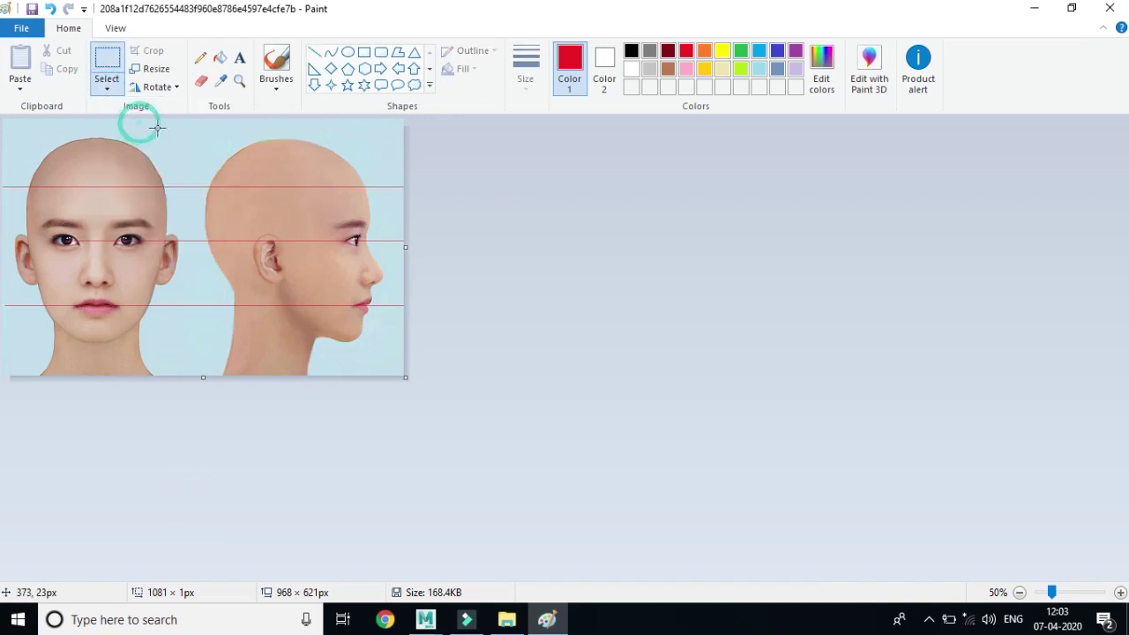
pyautogui.click(193, 128)
pyautogui.moveTo(193, 128)
pyautogui.mouseDown()
pyautogui.moveTo(366, 388)
pyautogui.moveTo(386, 379)
pyautogui.mouseUp()
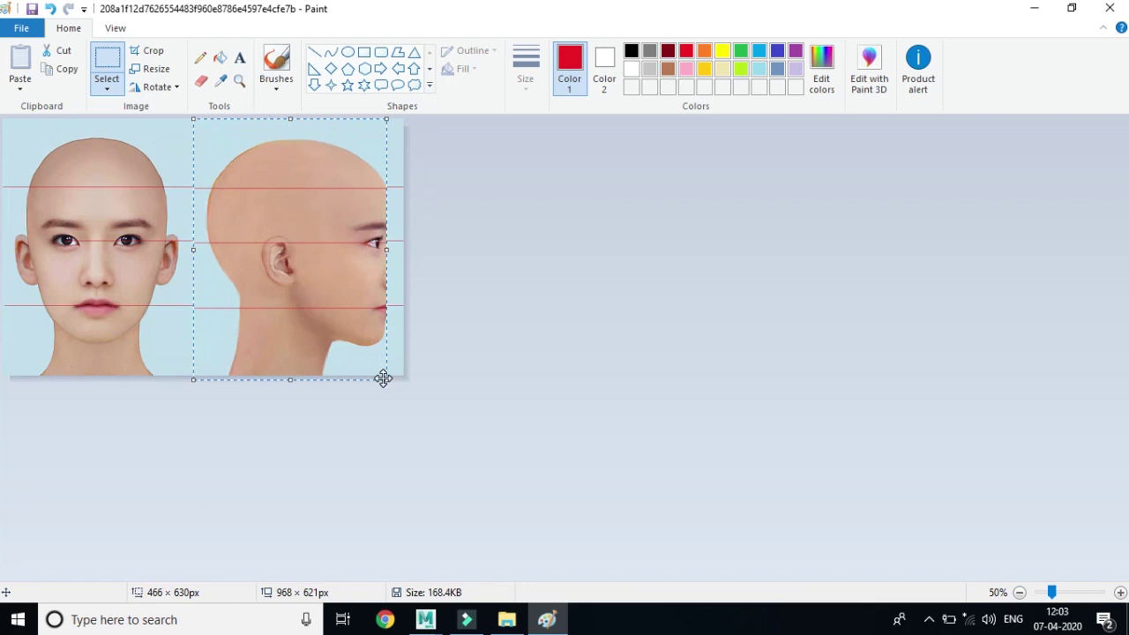
pyautogui.click(383, 381)
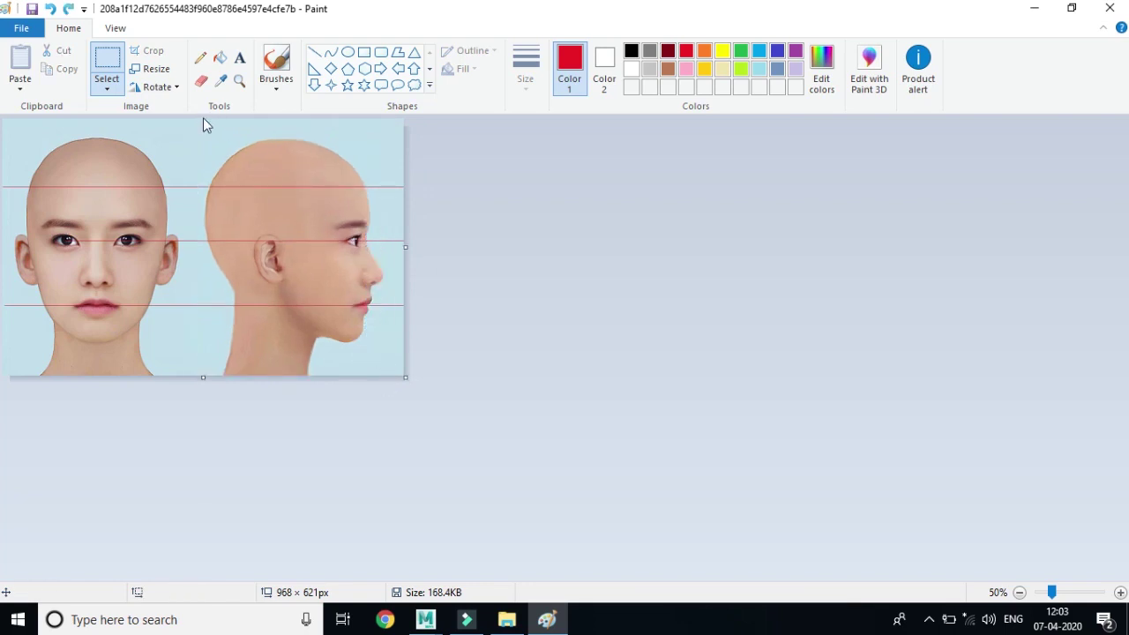
pyautogui.moveTo(203, 118); pyautogui.dragTo(401, 376)
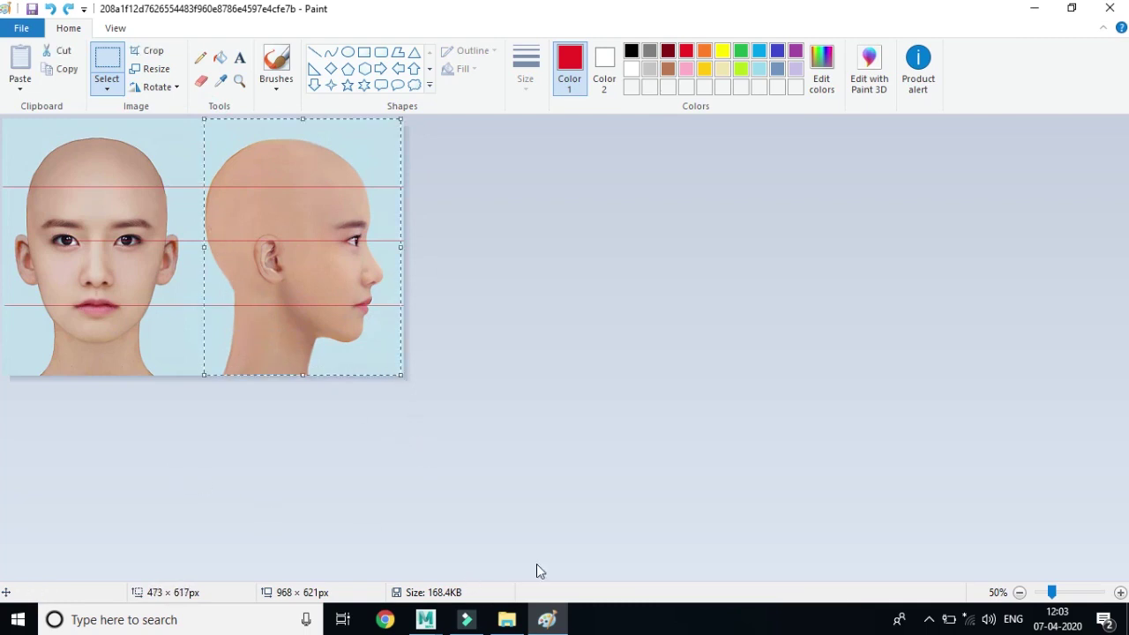
pyautogui.click(508, 518)
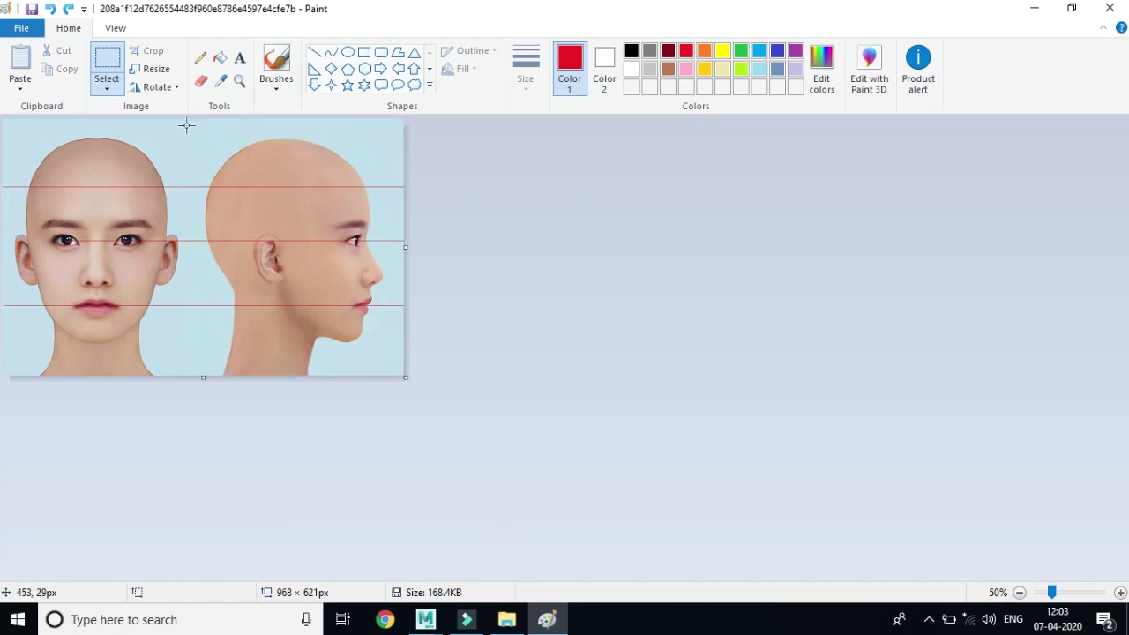
pyautogui.moveTo(196, 119); pyautogui.dragTo(418, 381)
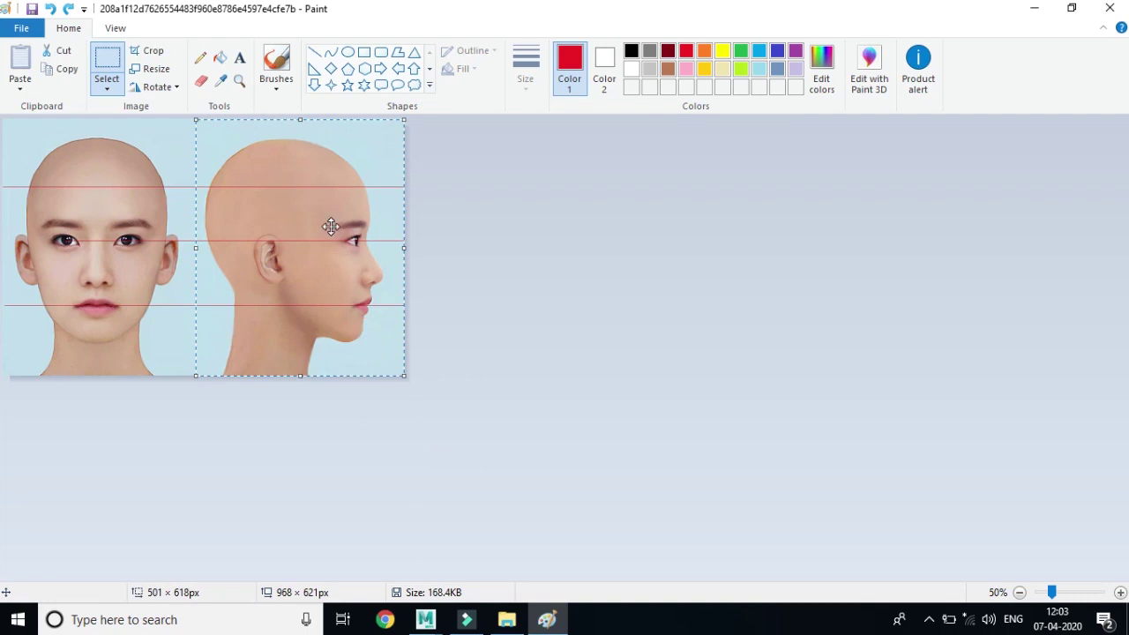
pyautogui.click(159, 52)
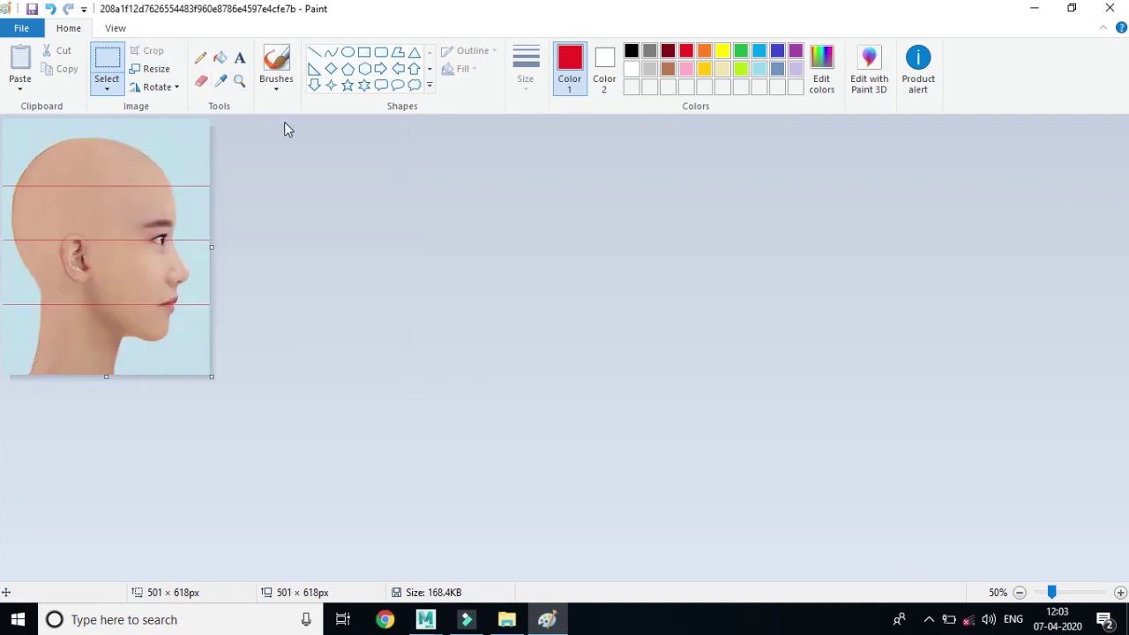
# Step: Save the cropped profile as a JPEG named 'gg side' on the Desktop
pyautogui.click(21, 29)
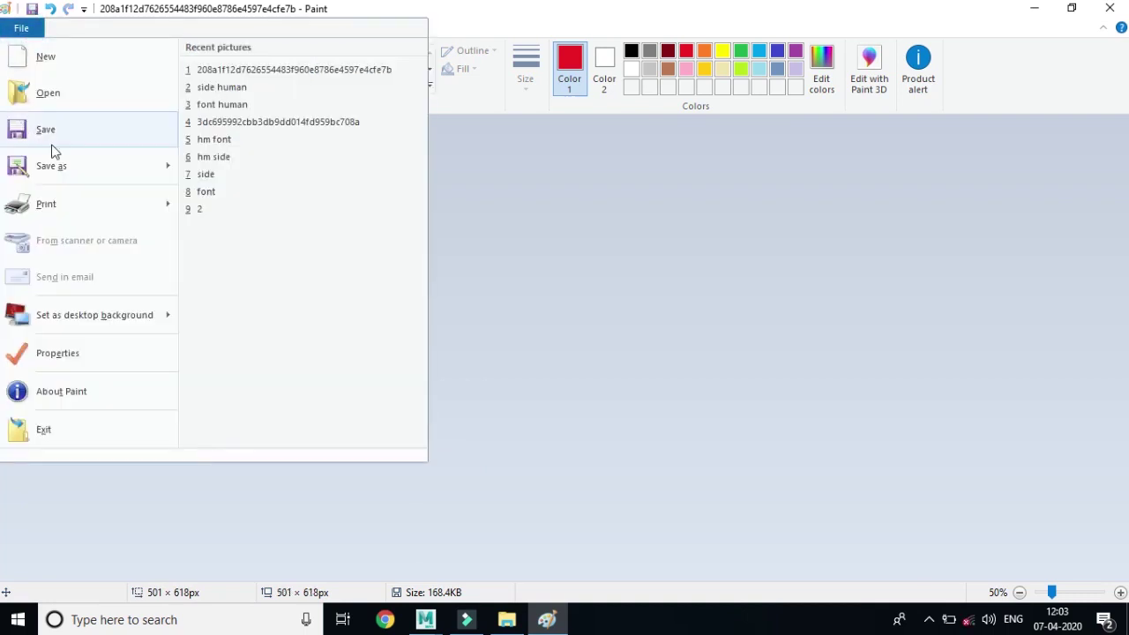
pyautogui.moveTo(51, 166)
pyautogui.click(235, 129)
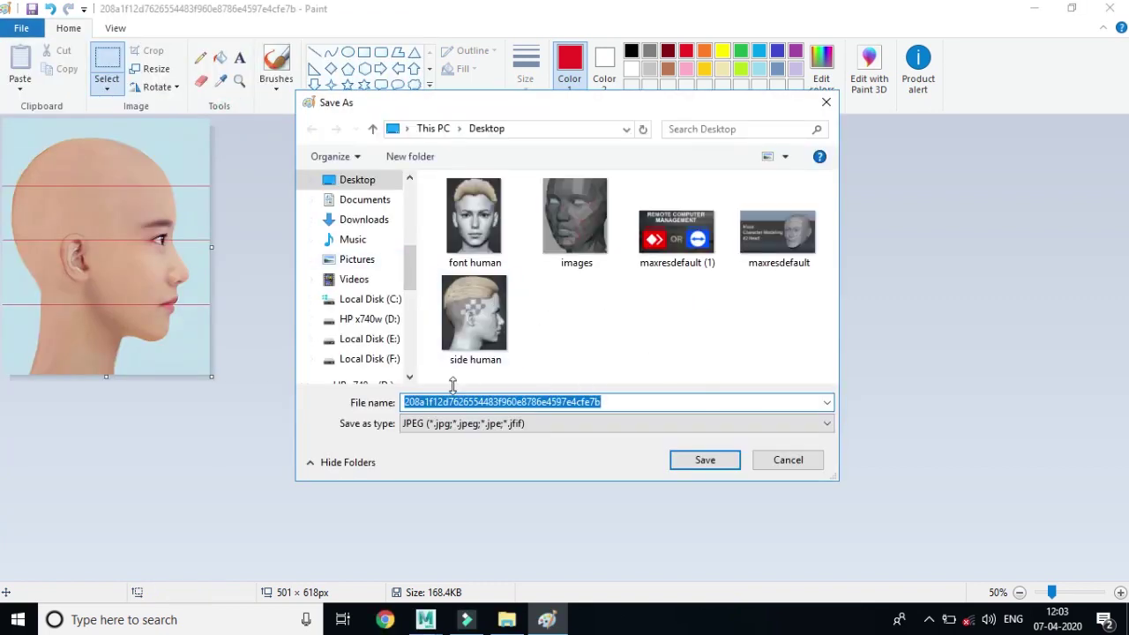
pyautogui.moveTo(409, 276); pyautogui.dragTo(409, 246)
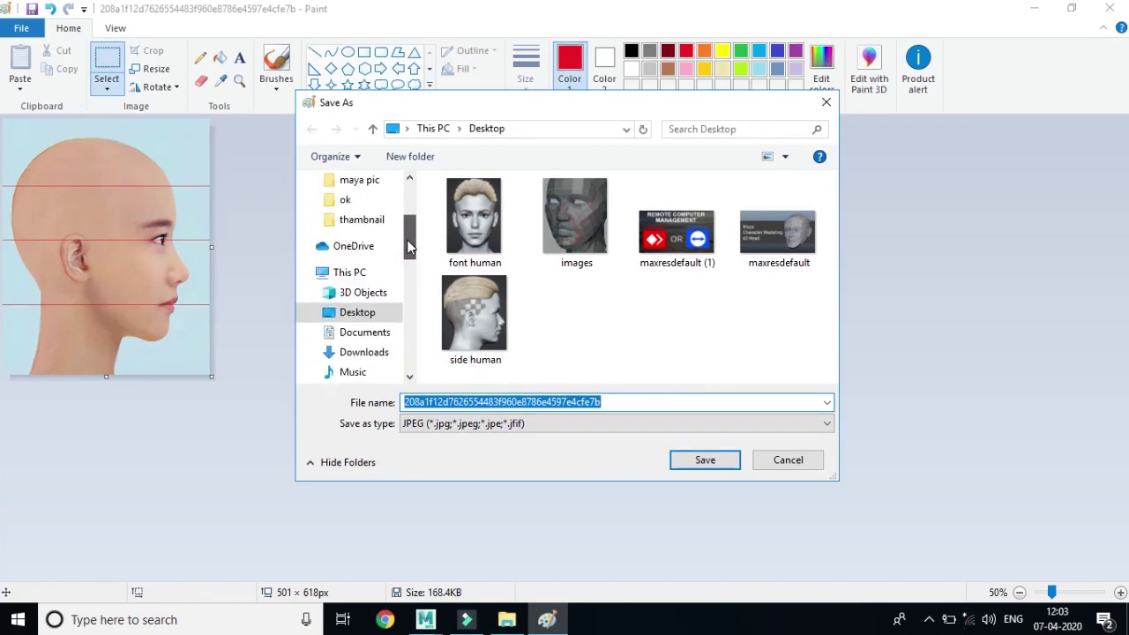
pyautogui.click(358, 313)
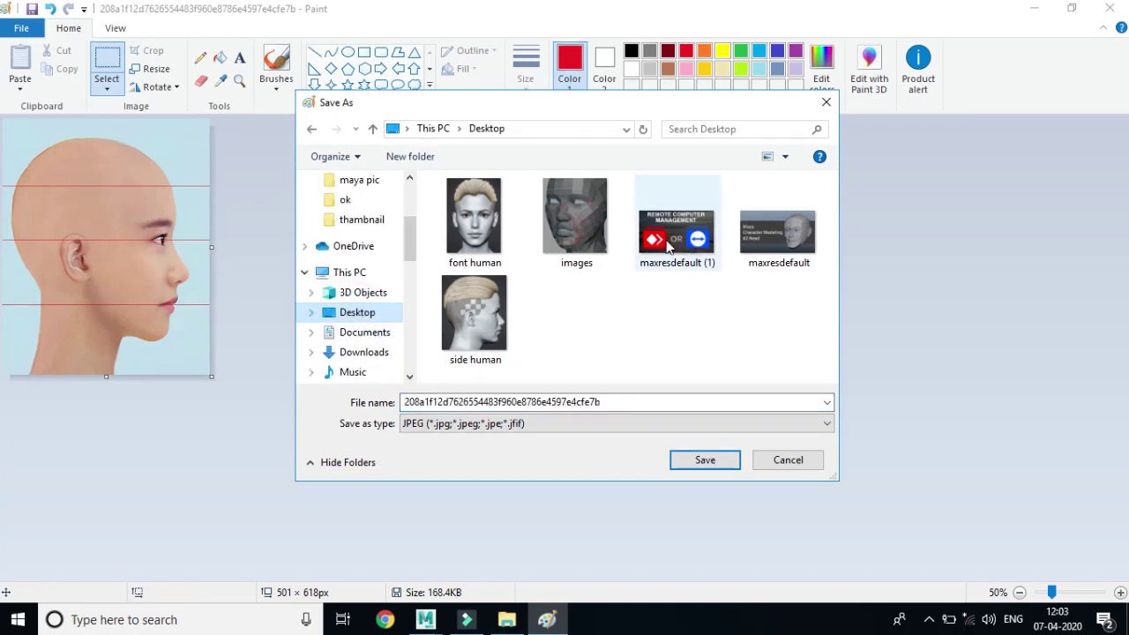
pyautogui.doubleClick(612, 403)
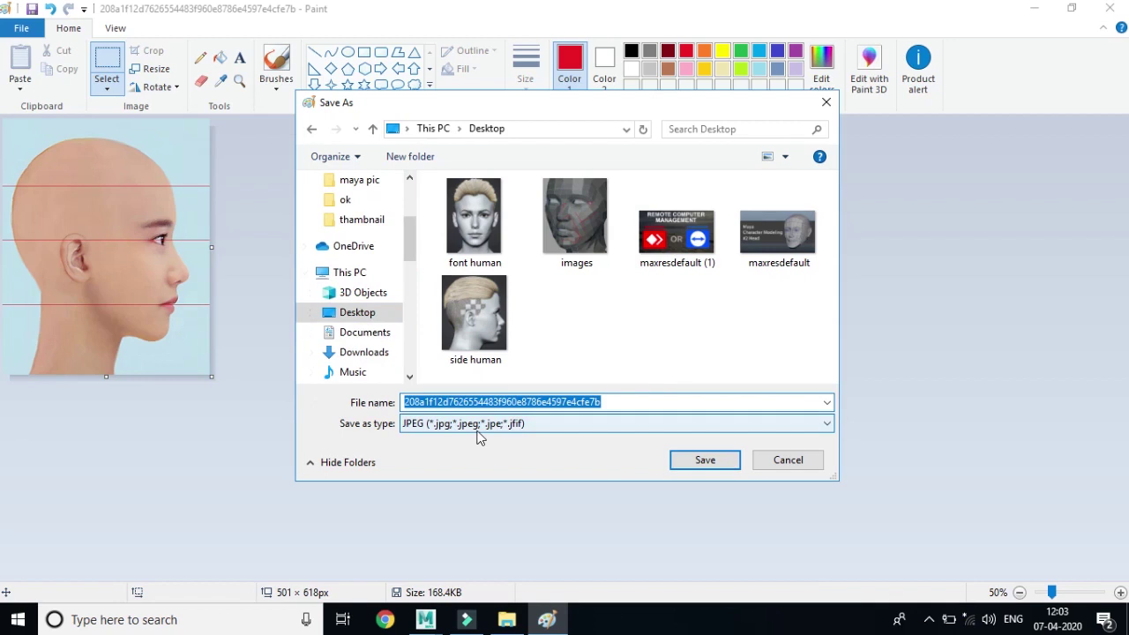
pyautogui.write('g ')
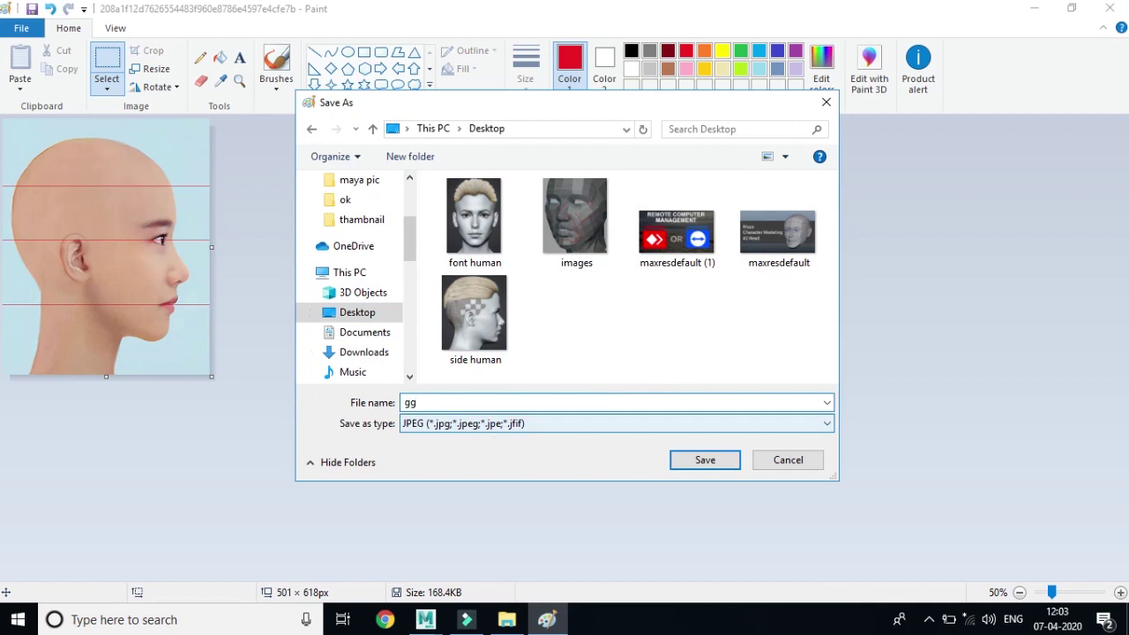
pyautogui.write('side')
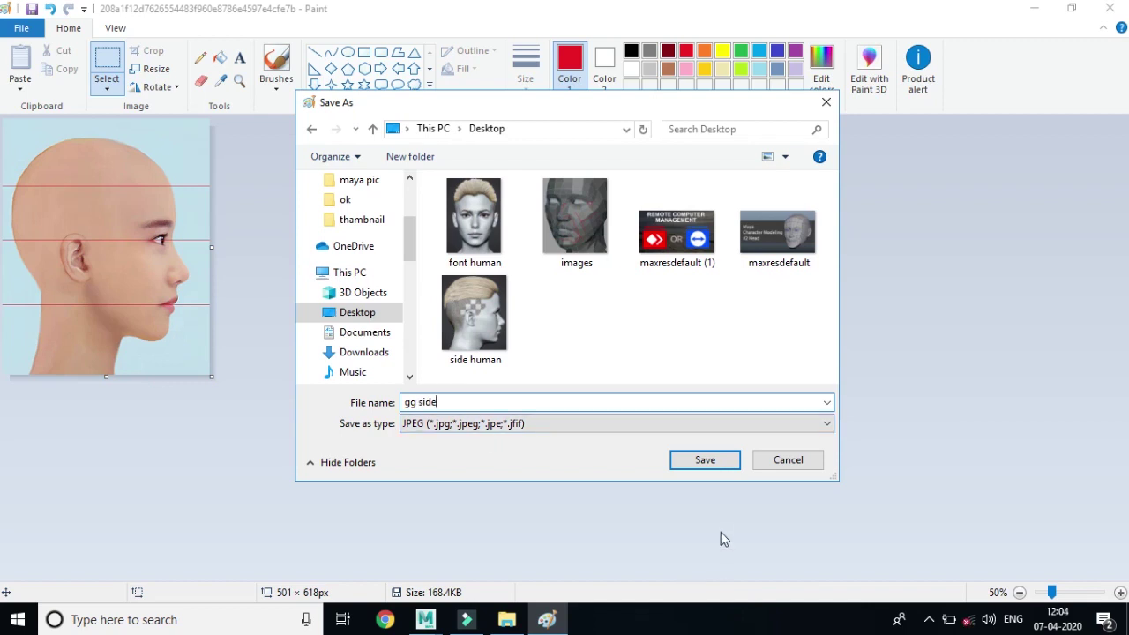
pyautogui.click(716, 467)
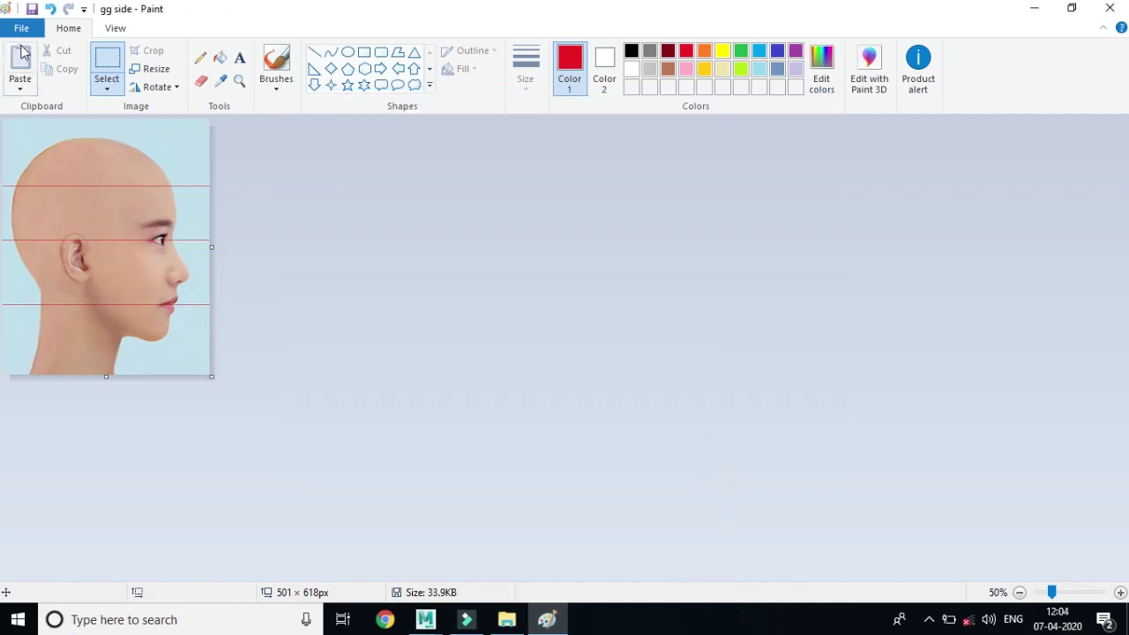
# Step: Undo the crop, then crop the sheet to only the front face
pyautogui.hotkey('ctrl', 'z')
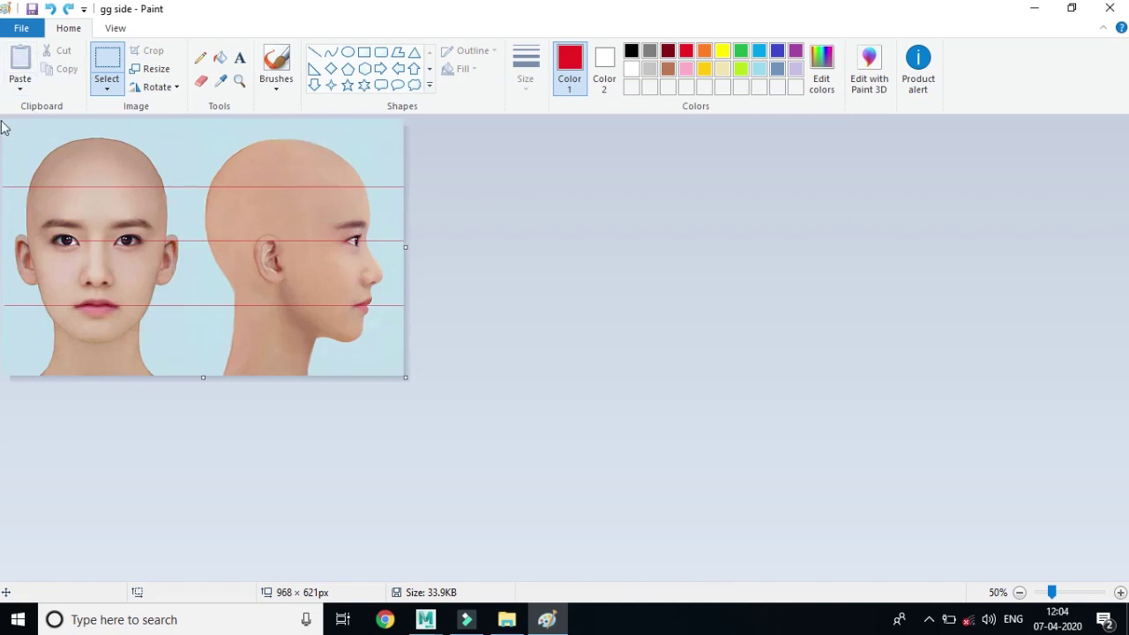
pyautogui.click(101, 75)
pyautogui.moveTo(6, 122); pyautogui.dragTo(195, 378)
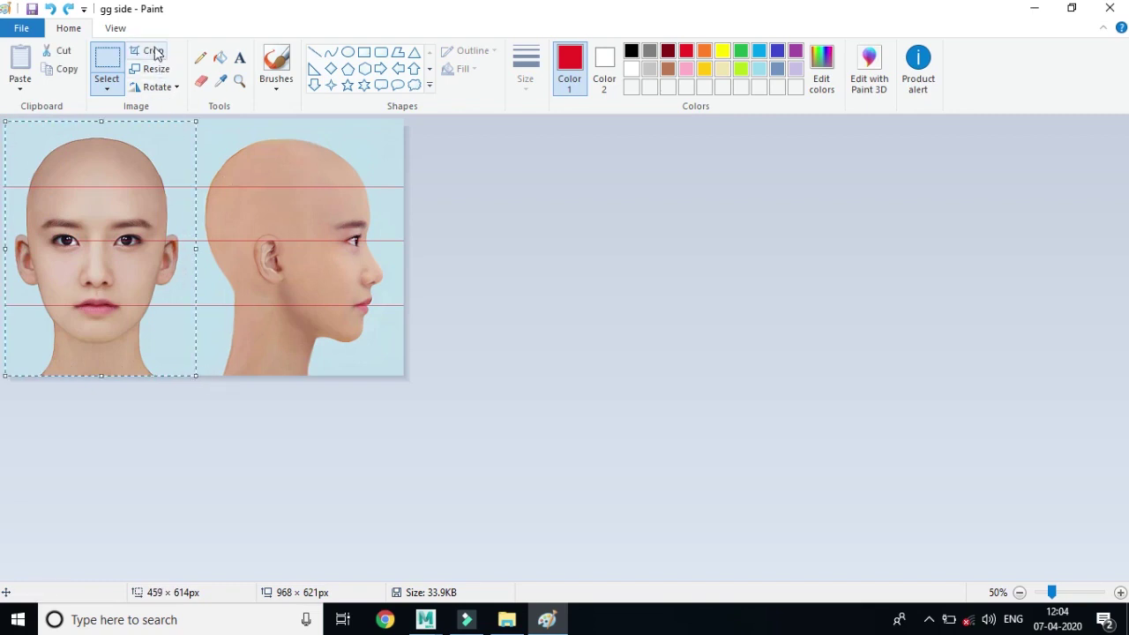
pyautogui.click(146, 51)
# Step: Save the front-face crop as JPEG 'gg font' and close Paint
pyautogui.click(21, 29)
pyautogui.moveTo(51, 166)
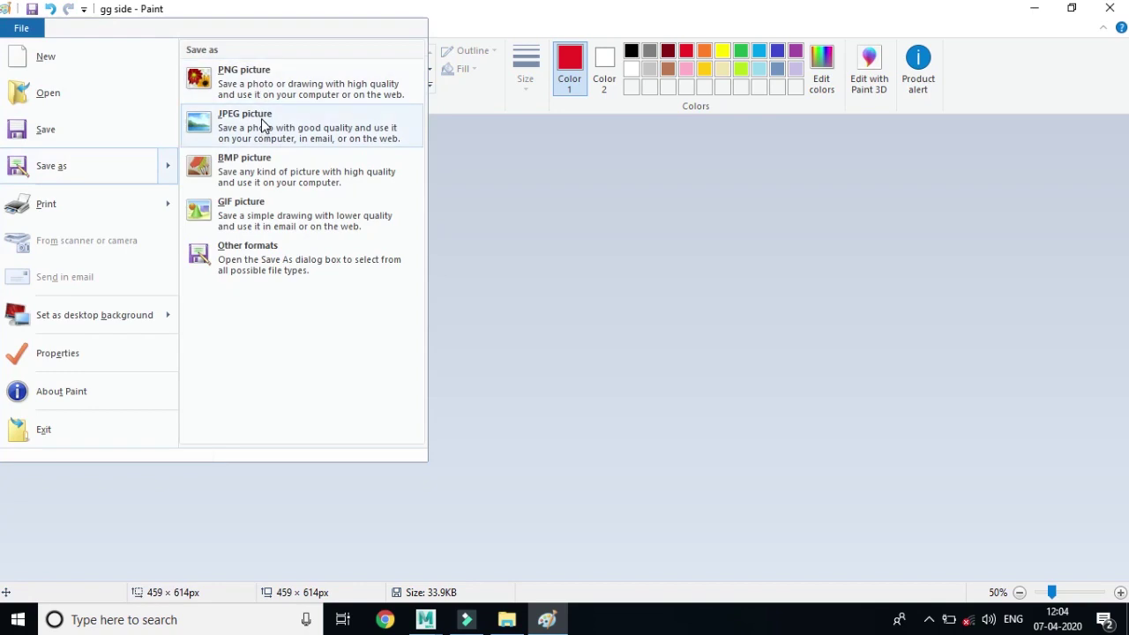
pyautogui.click(263, 126)
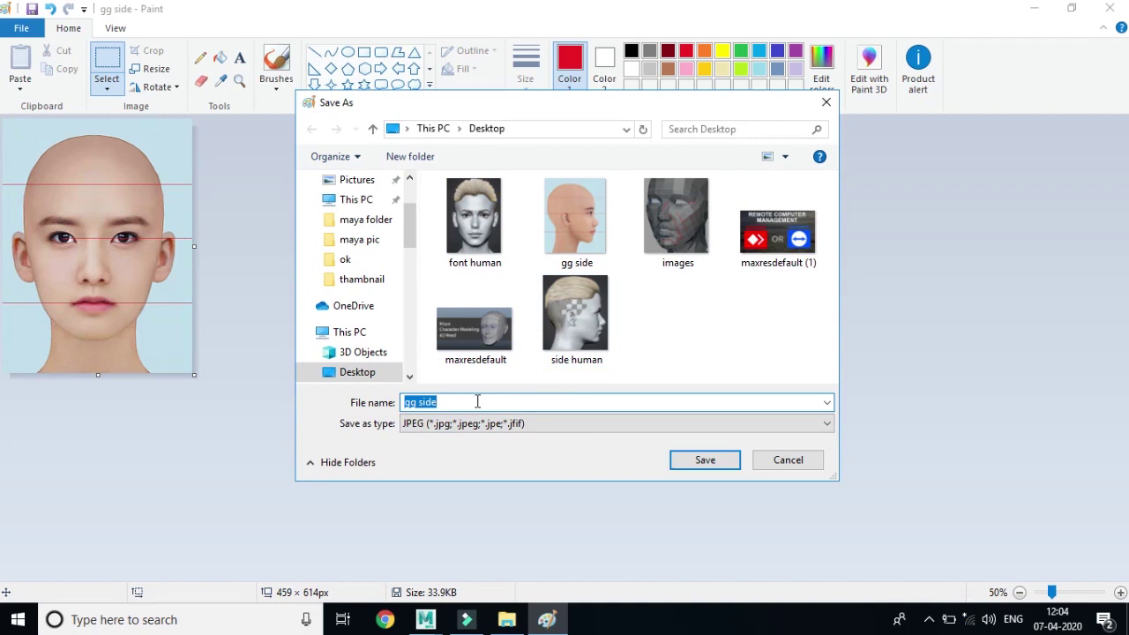
pyautogui.moveTo(420, 402); pyautogui.dragTo(443, 403)
pyautogui.write('font')
pyautogui.click(705, 460)
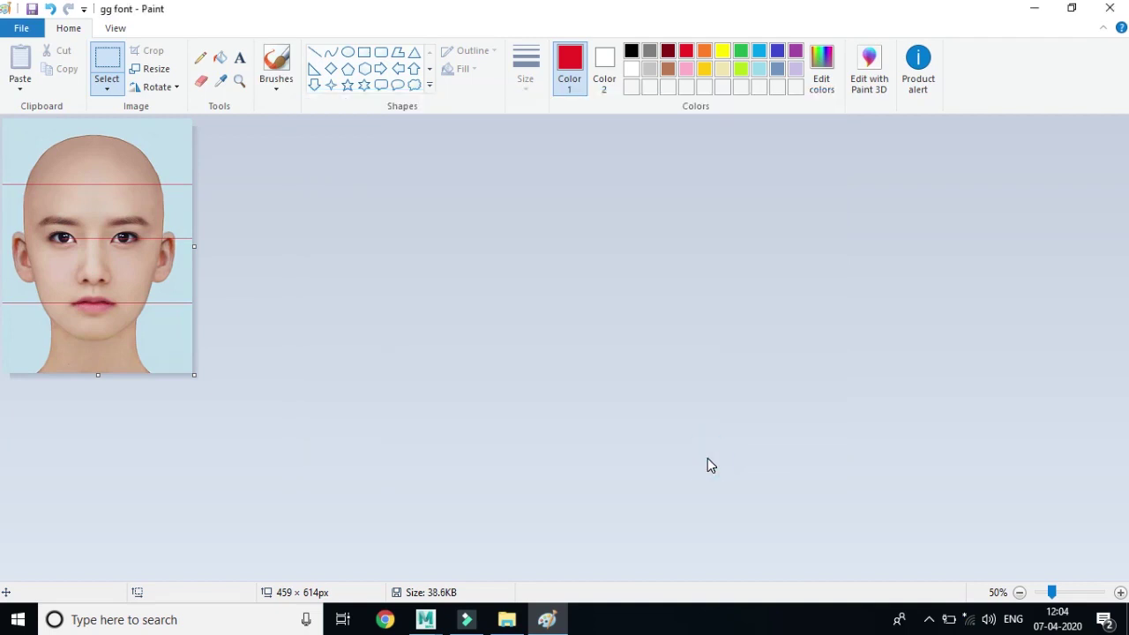
pyautogui.click(1120, 7)
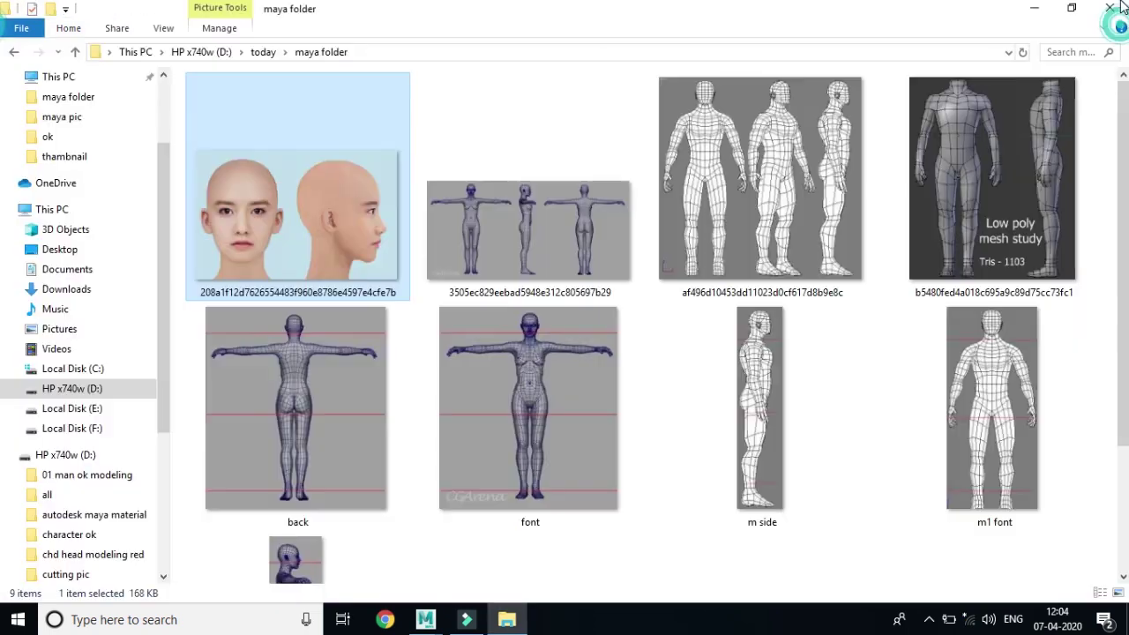
# Step: Close the leftover folder window, return to Maya and start a new project in the Project Window
pyautogui.click(1120, 7)
pyautogui.click(426, 620)
pyautogui.click(510, 540)
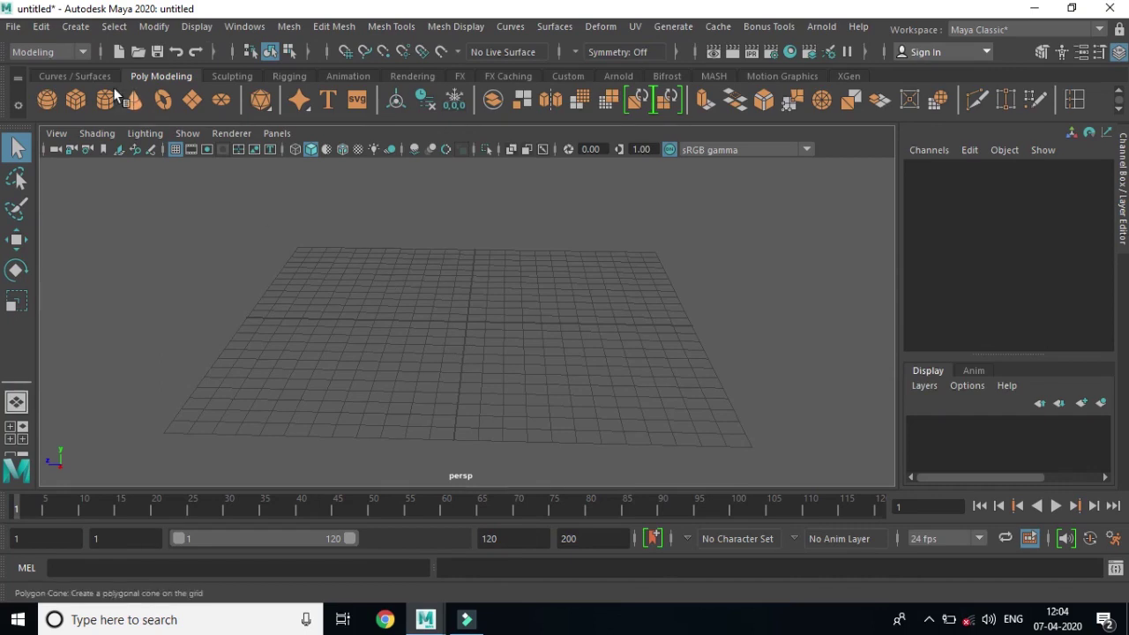
pyautogui.click(14, 29)
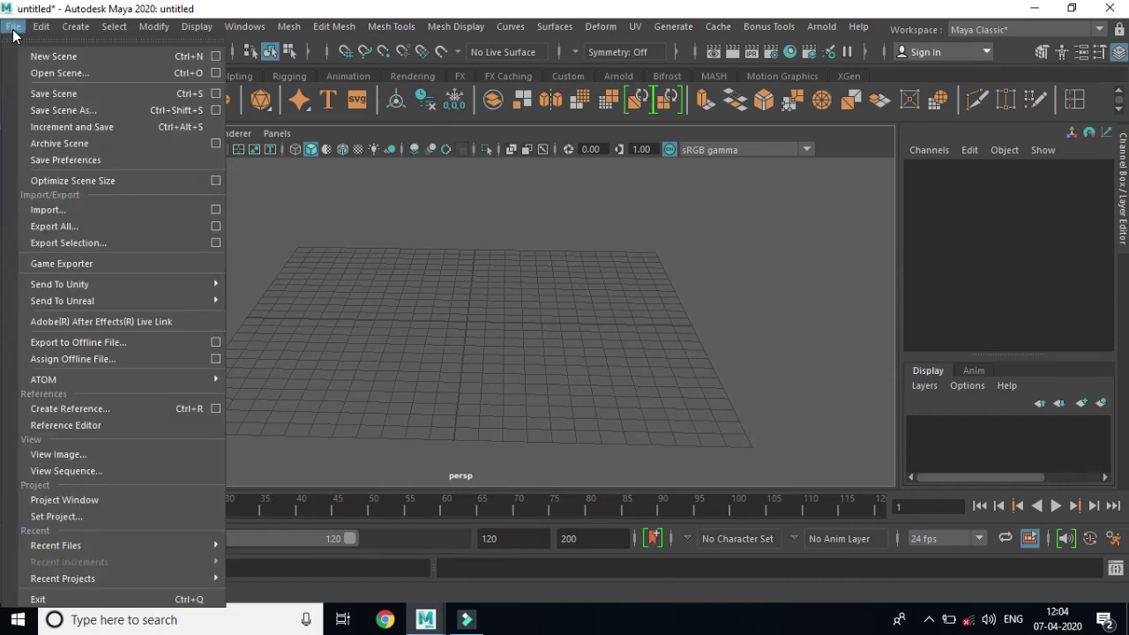
pyautogui.click(90, 501)
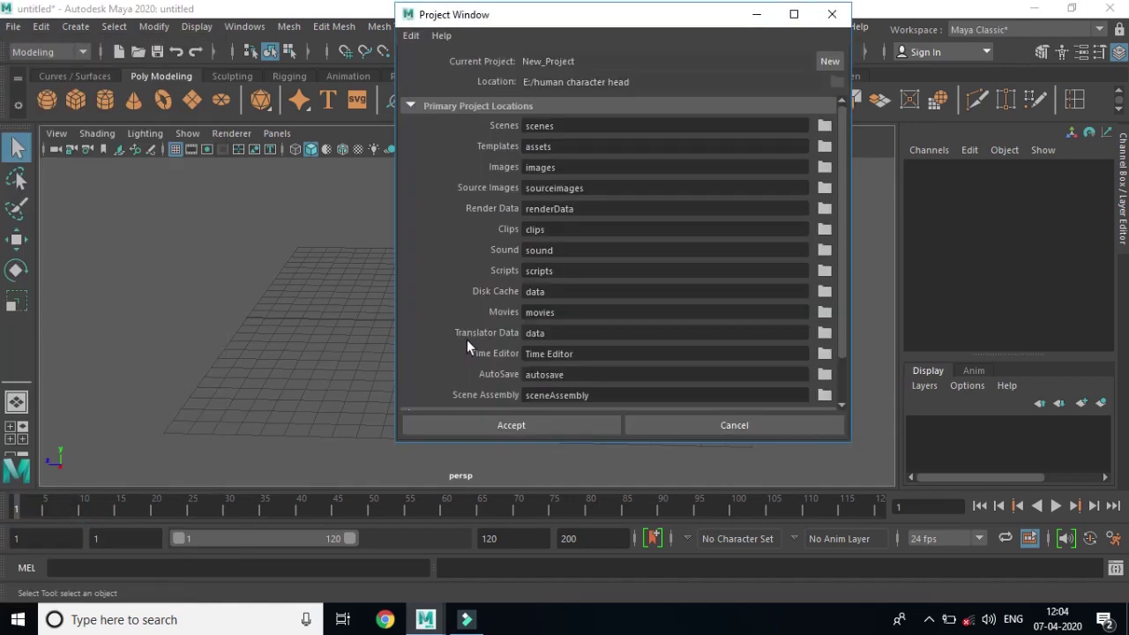
pyautogui.click(827, 61)
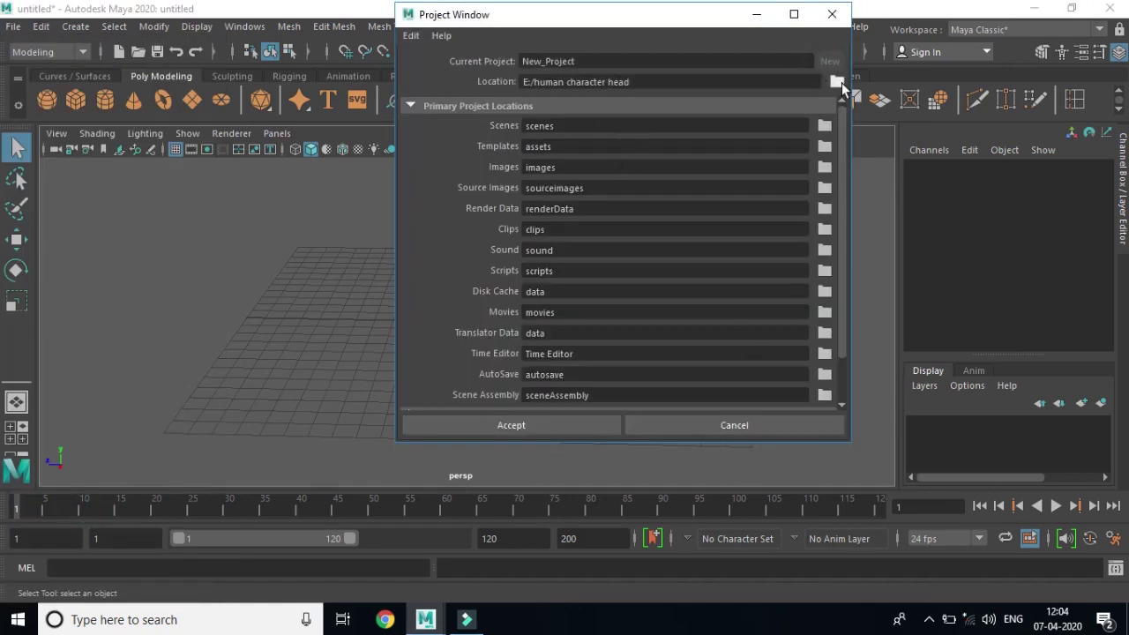
# Step: Set the project location to a new E:/gg human ok folder, accept, and minimize Maya
pyautogui.click(837, 81)
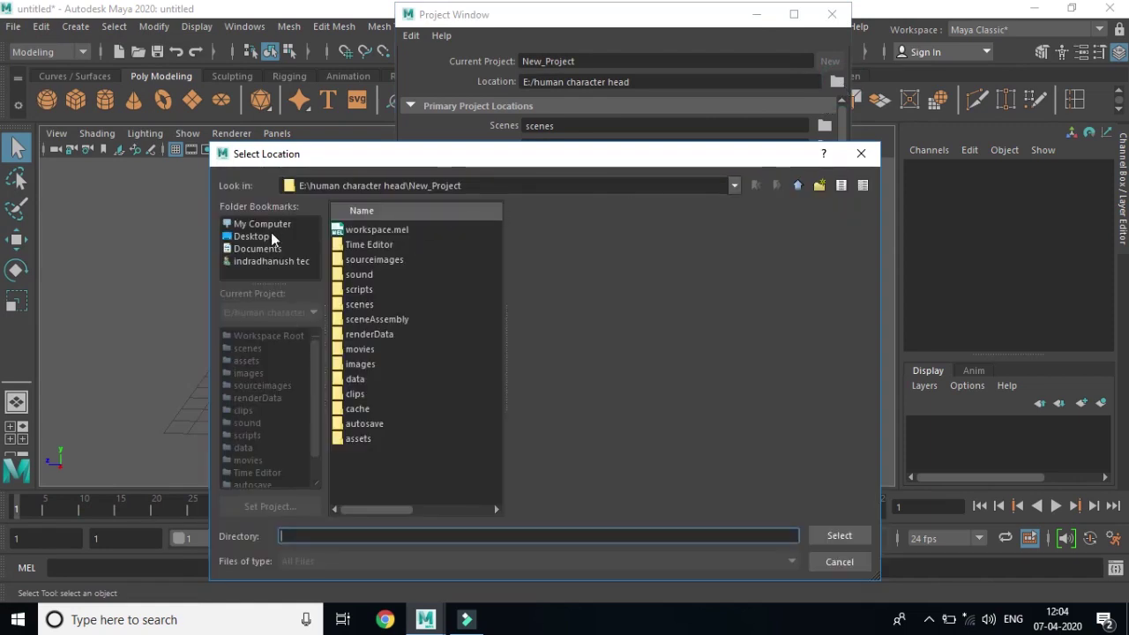
pyautogui.click(262, 224)
pyautogui.doubleClick(342, 261)
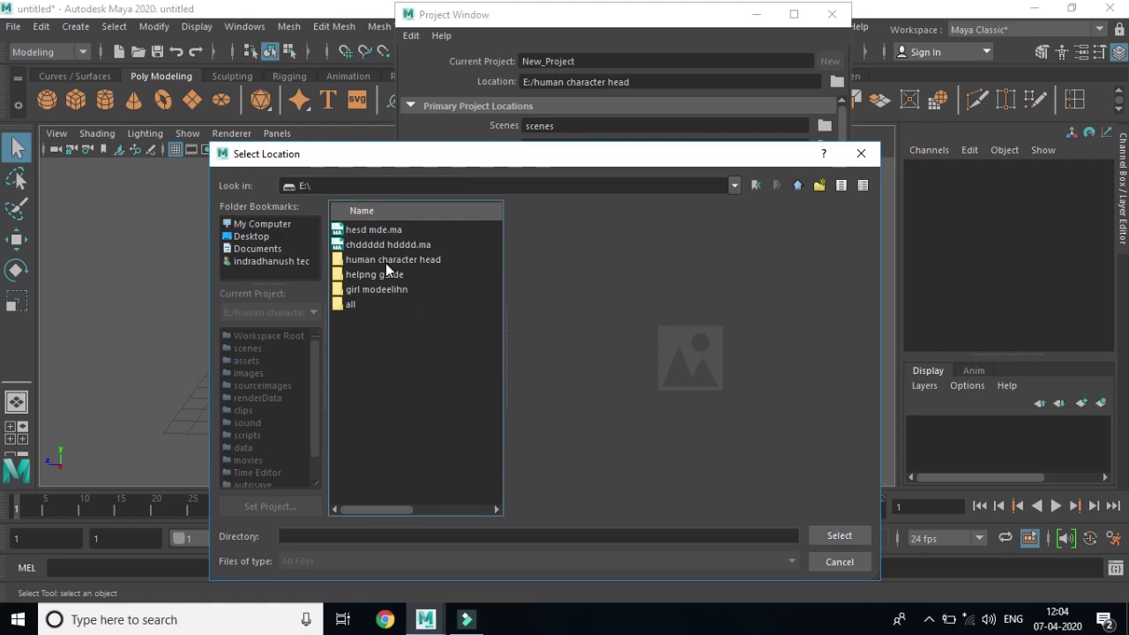
pyautogui.rightClick(387, 417)
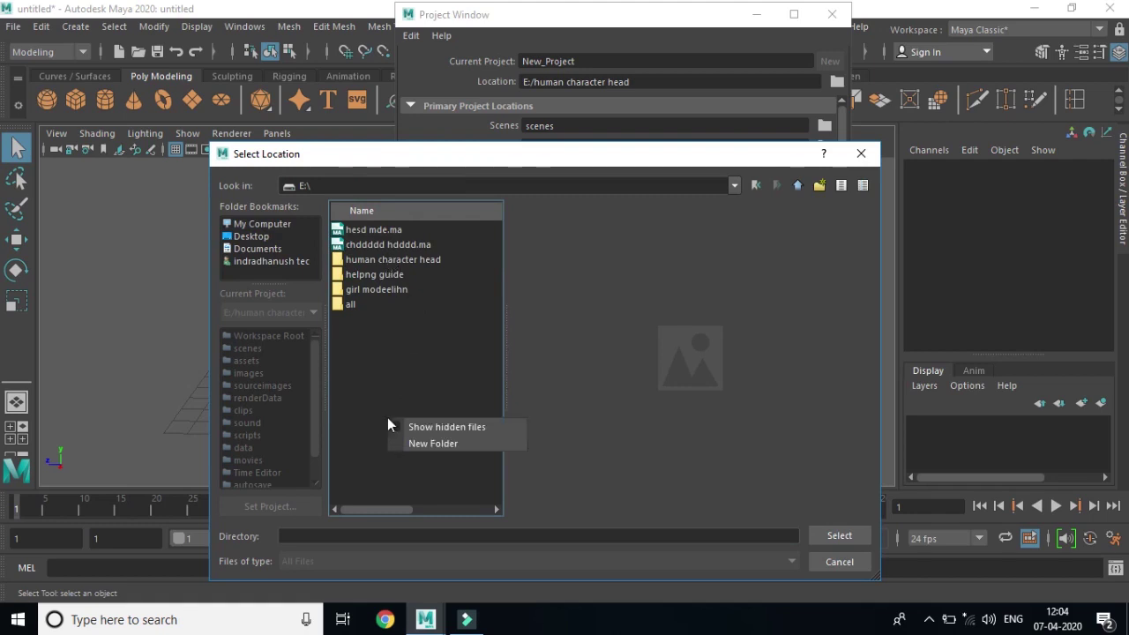
pyautogui.click(430, 440)
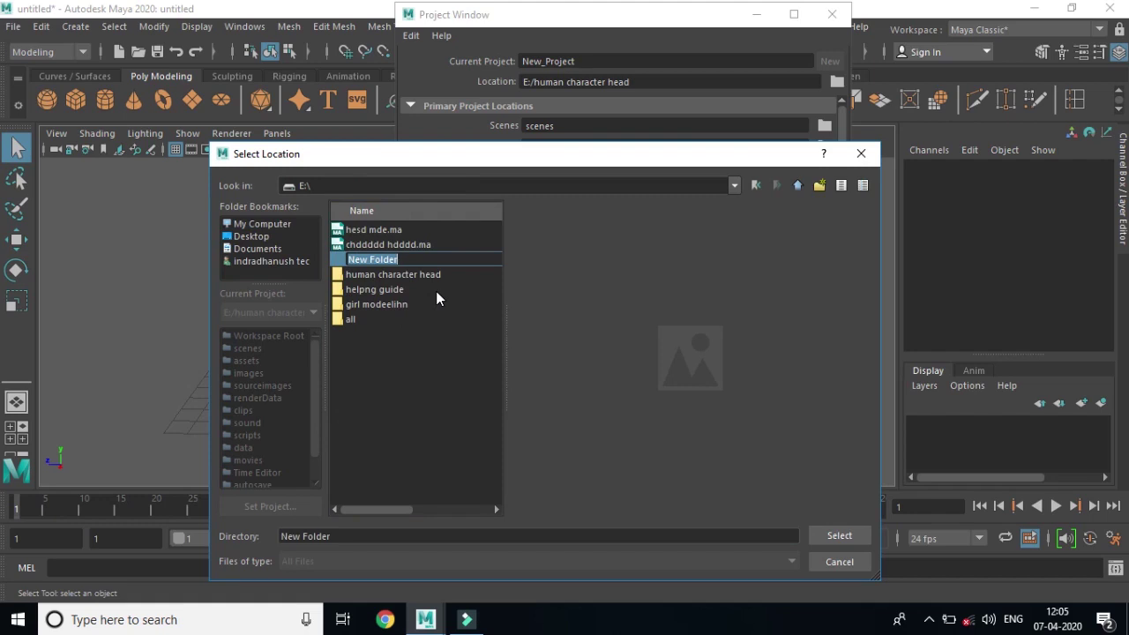
pyautogui.write('gg ')
pyautogui.write('human')
pyautogui.write(' ok')
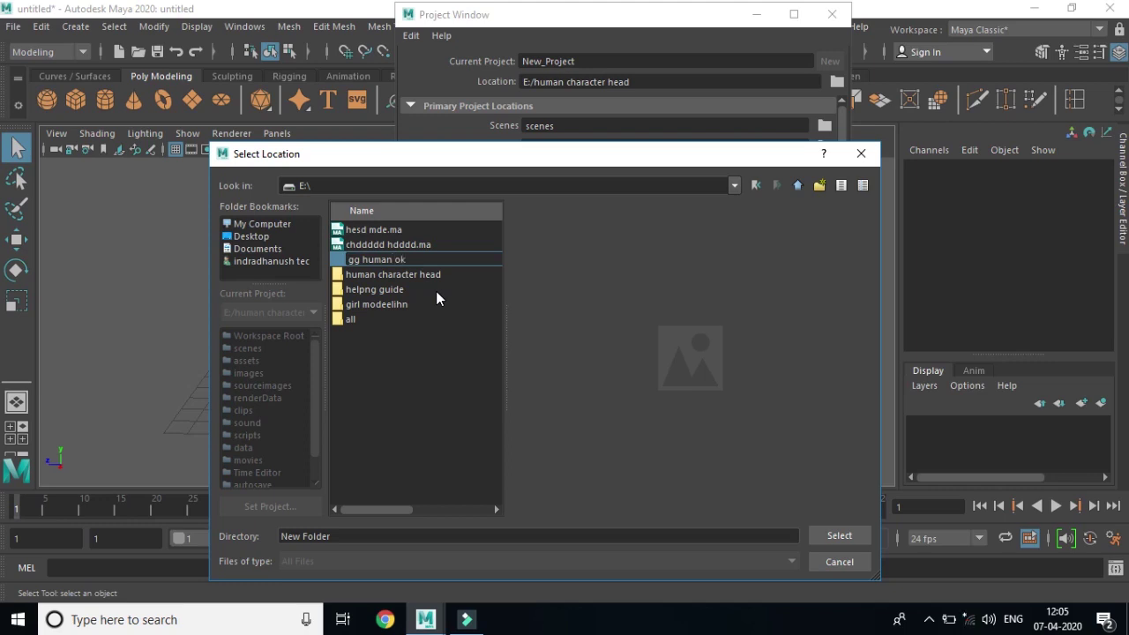
pyautogui.press('Return')
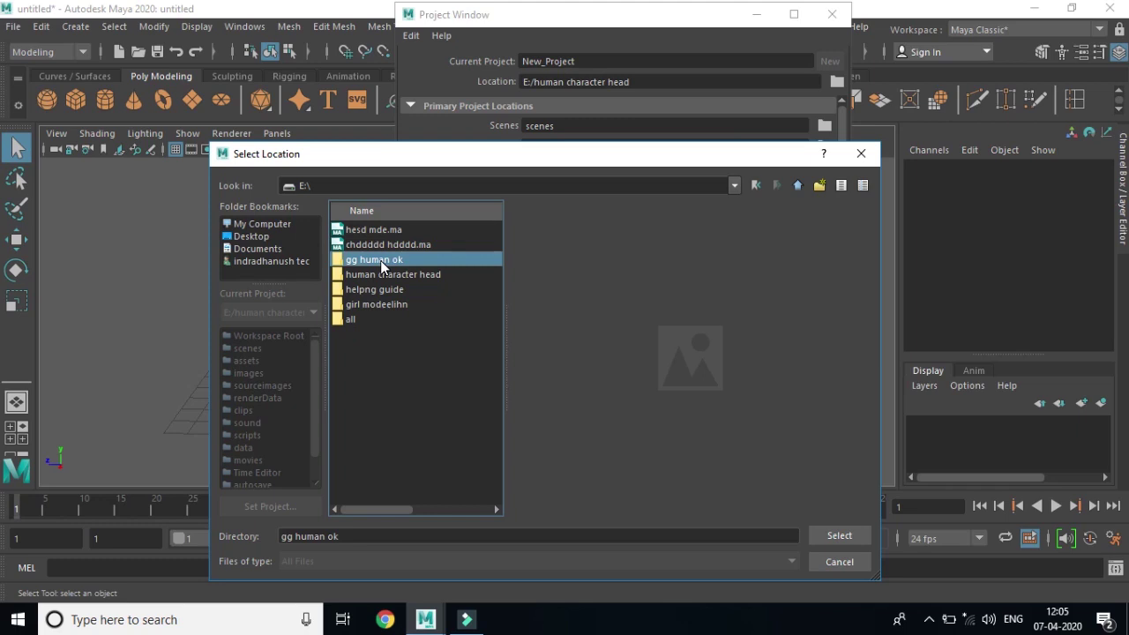
pyautogui.click(834, 536)
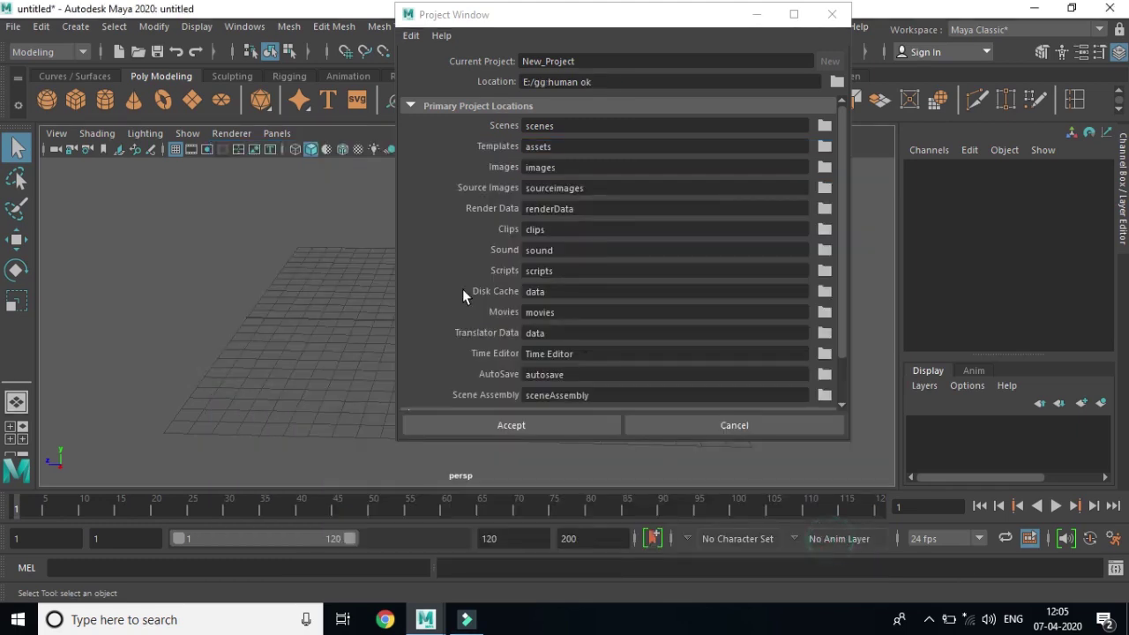
pyautogui.click(520, 425)
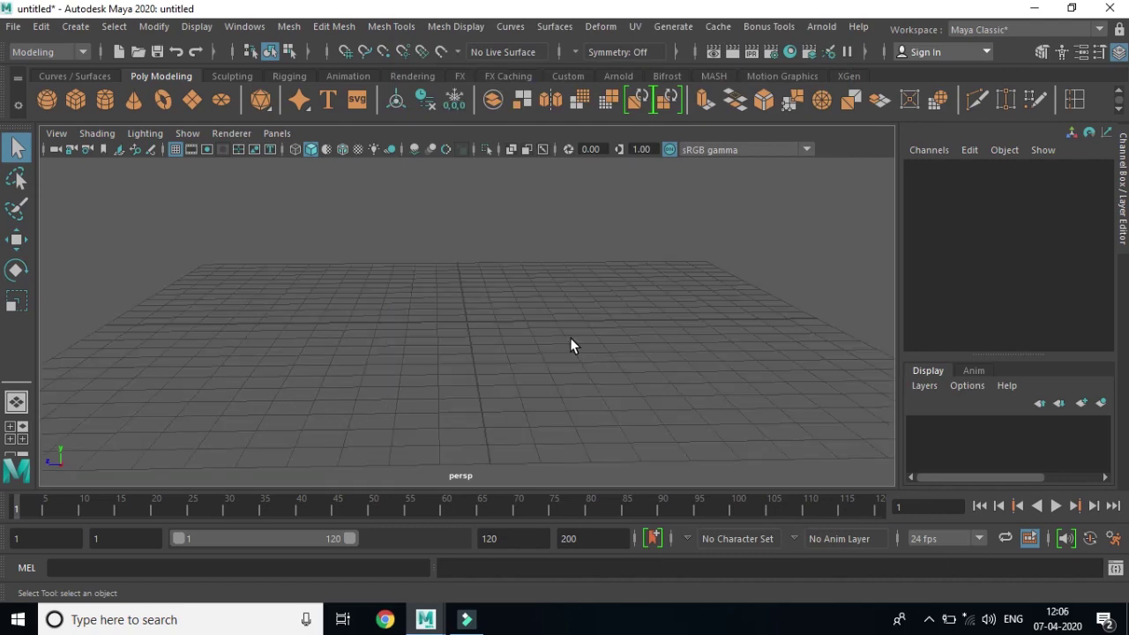
pyautogui.click(1034, 8)
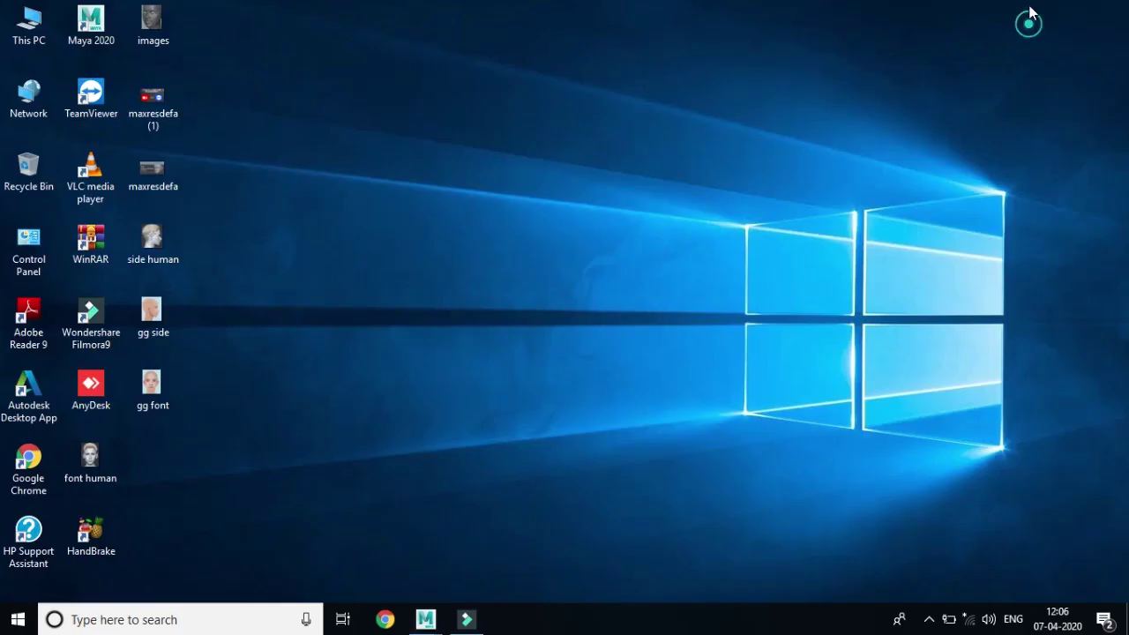
# Step: Paste gg font and gg side into E:\gg human ok\New_Project\sourceimages, then close the window
pyautogui.moveTo(177, 401); pyautogui.dragTo(122, 296)
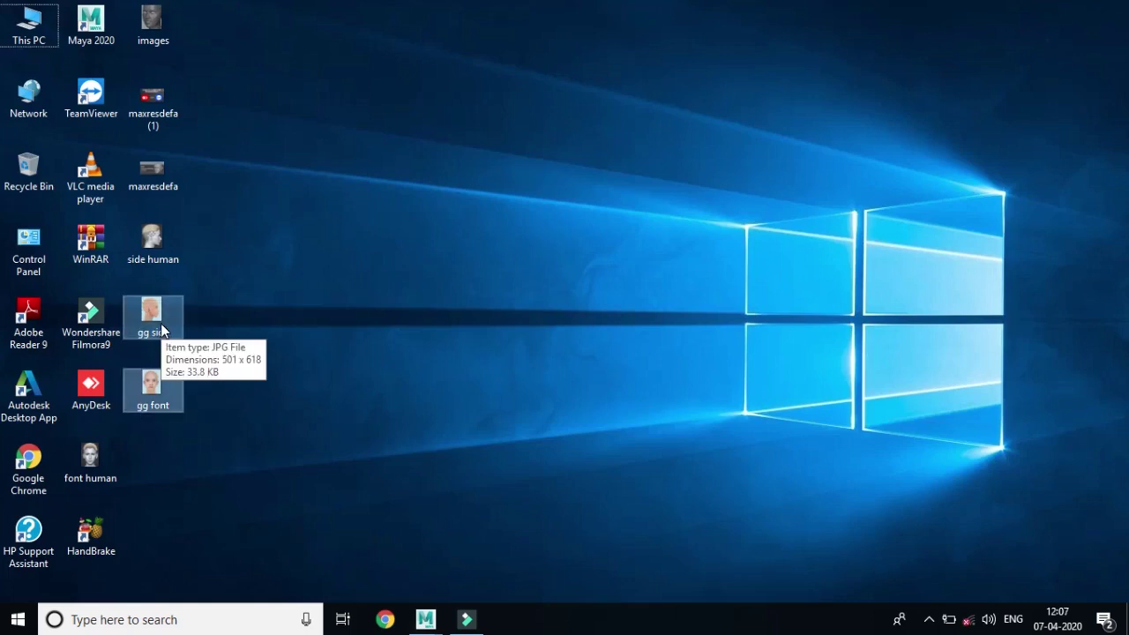
pyautogui.doubleClick(28, 23)
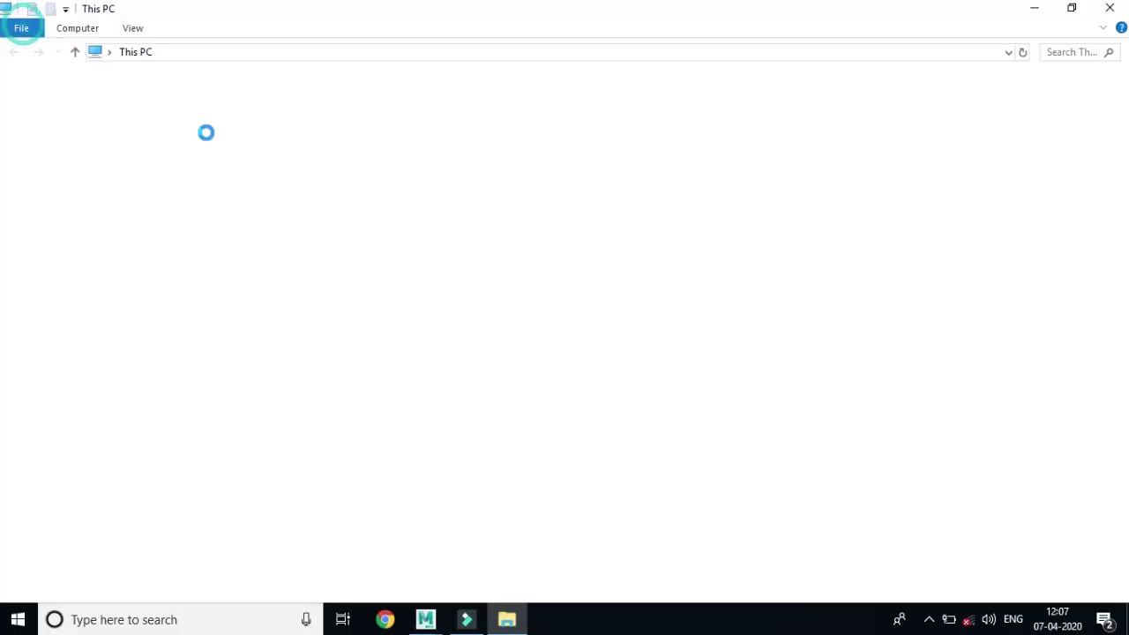
pyautogui.click(736, 238)
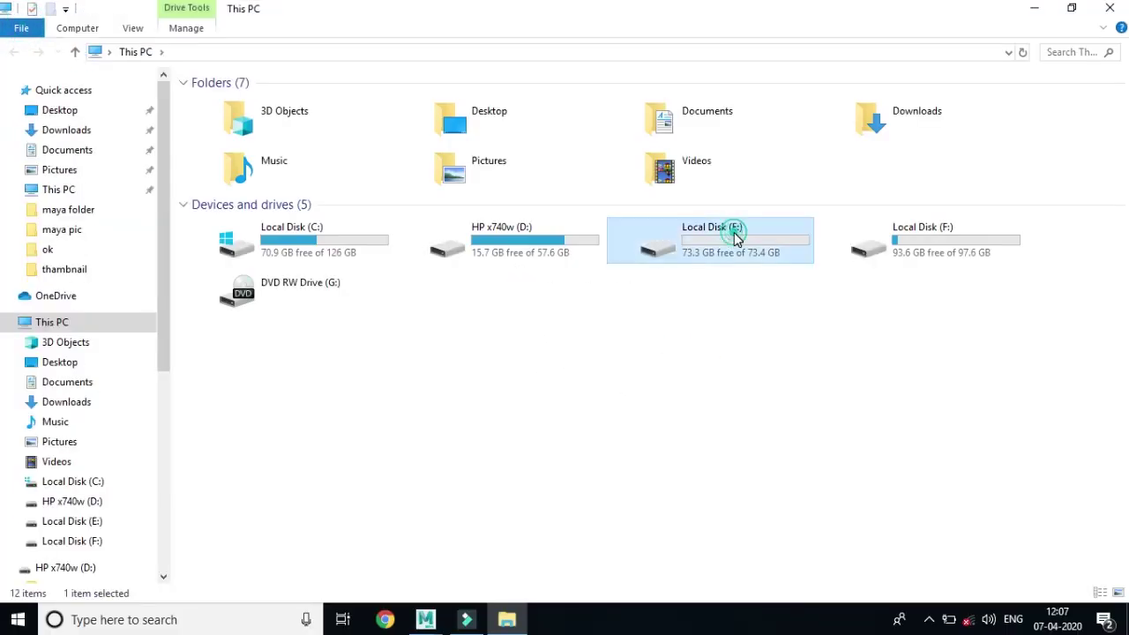
pyautogui.doubleClick(736, 239)
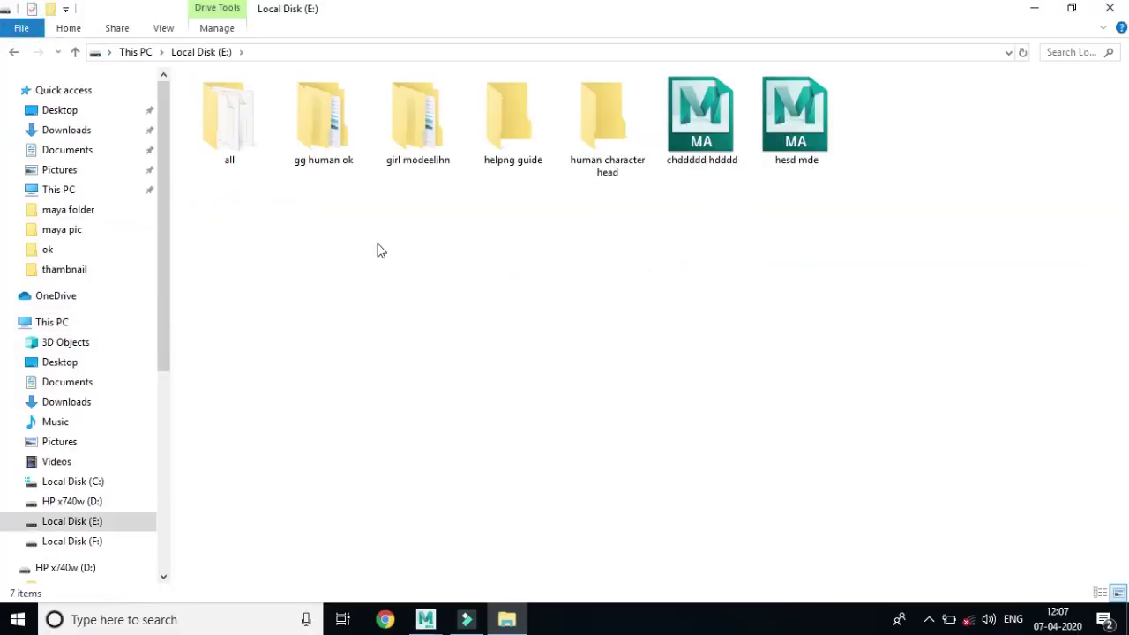
pyautogui.doubleClick(326, 141)
pyautogui.doubleClick(268, 104)
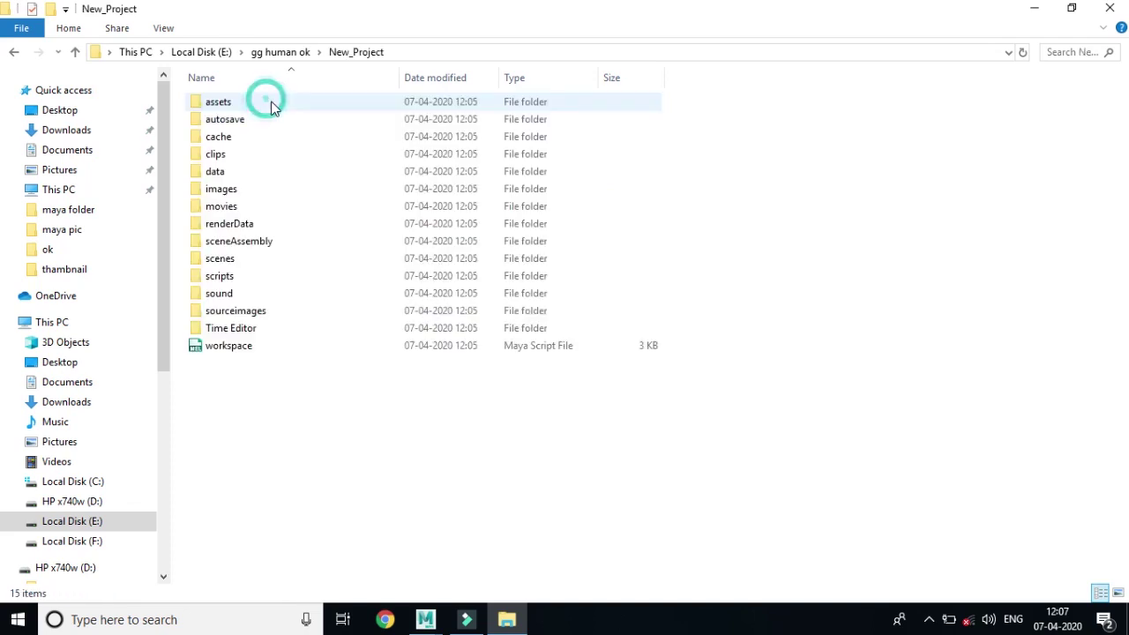
pyautogui.doubleClick(252, 311)
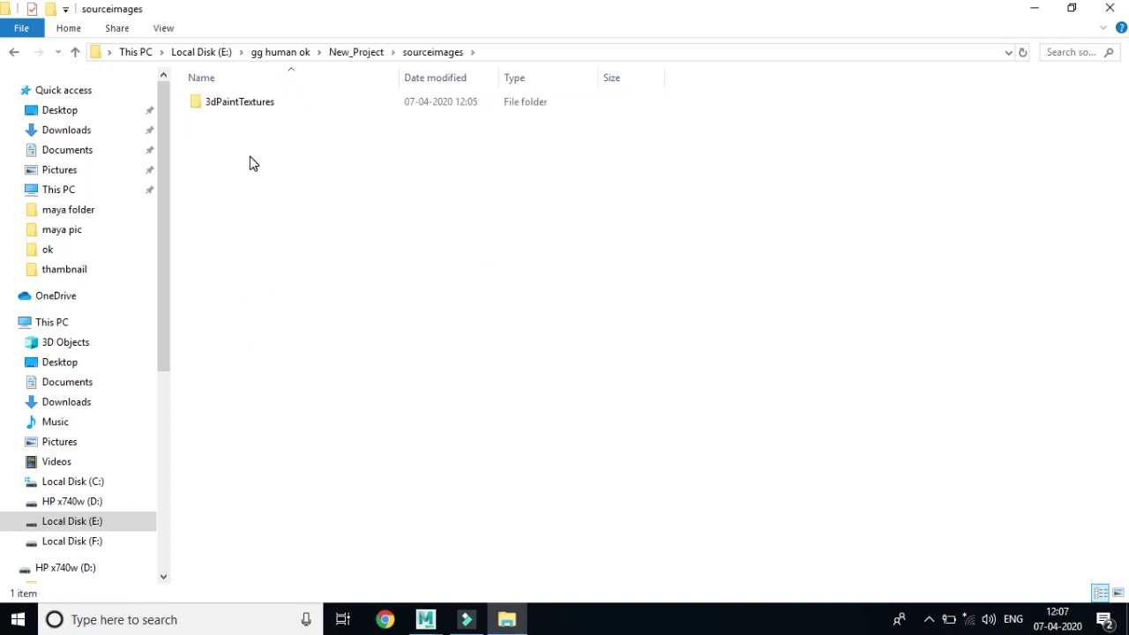
pyautogui.hotkey('ctrl', 'v')
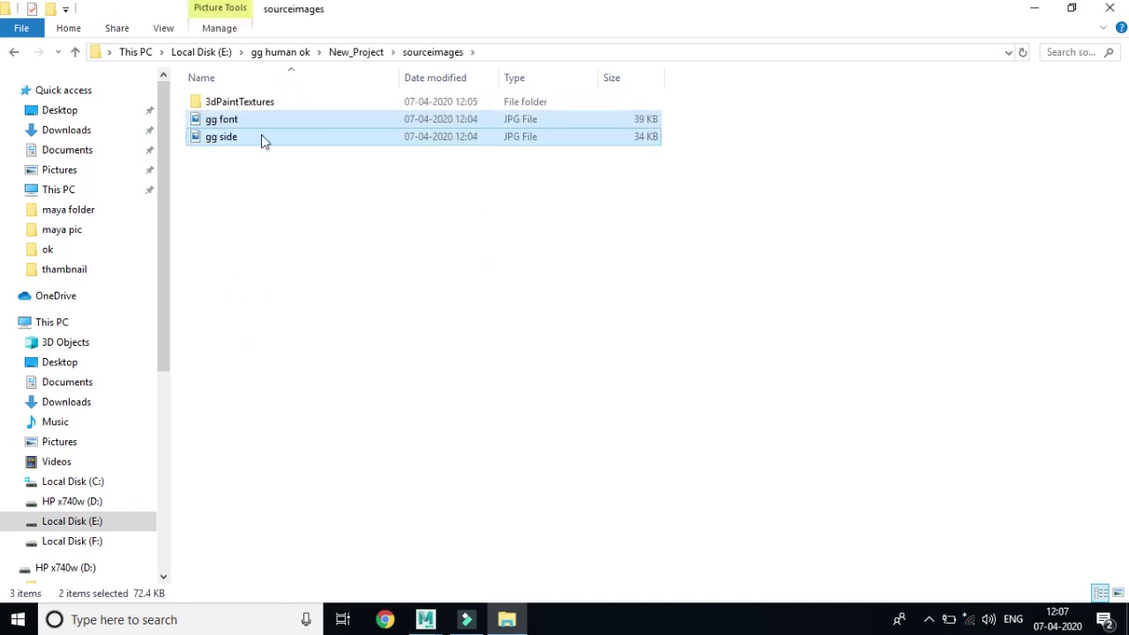
pyautogui.click(265, 217)
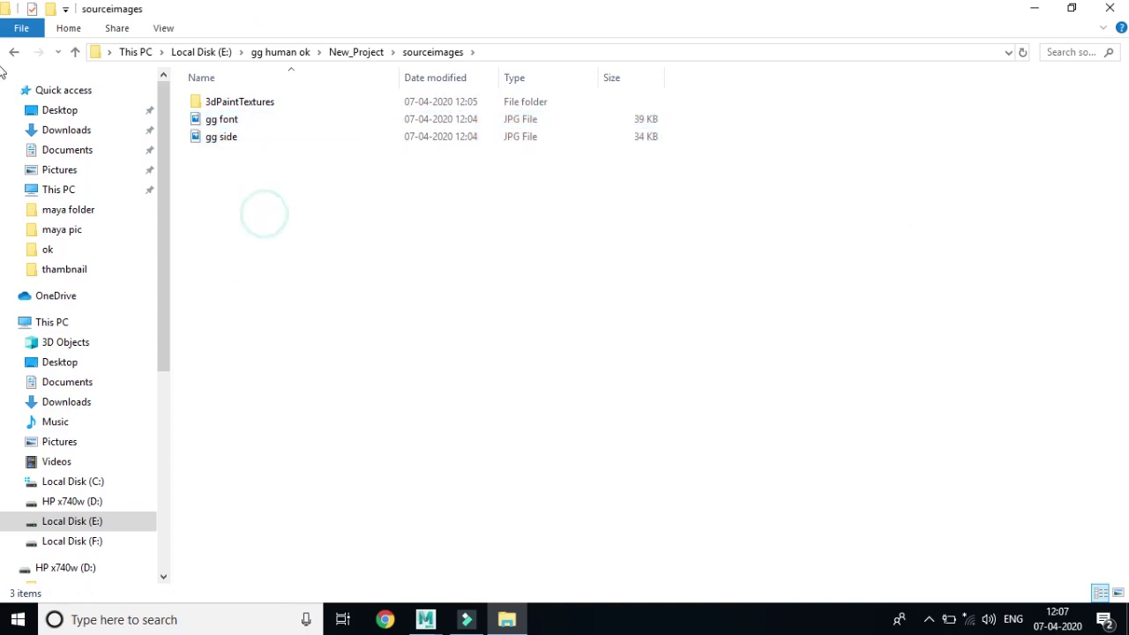
pyautogui.click(1109, 8)
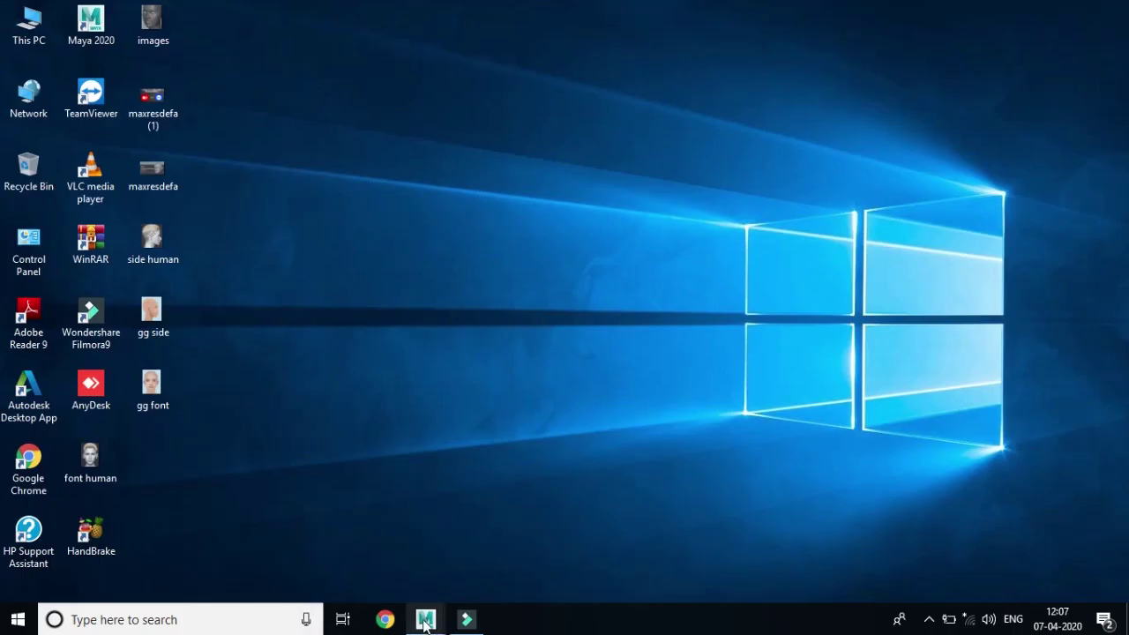
# Step: Bring Maya back and switch the viewport to a three-pane layout
pyautogui.moveTo(426, 620)
pyautogui.click(479, 557)
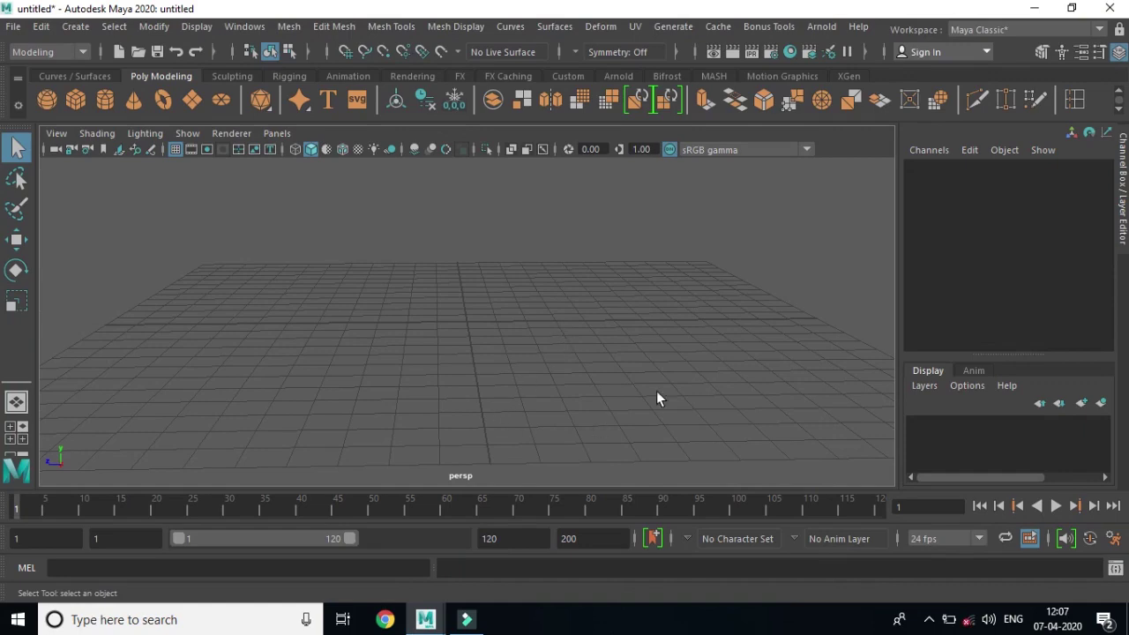
pyautogui.press('space')
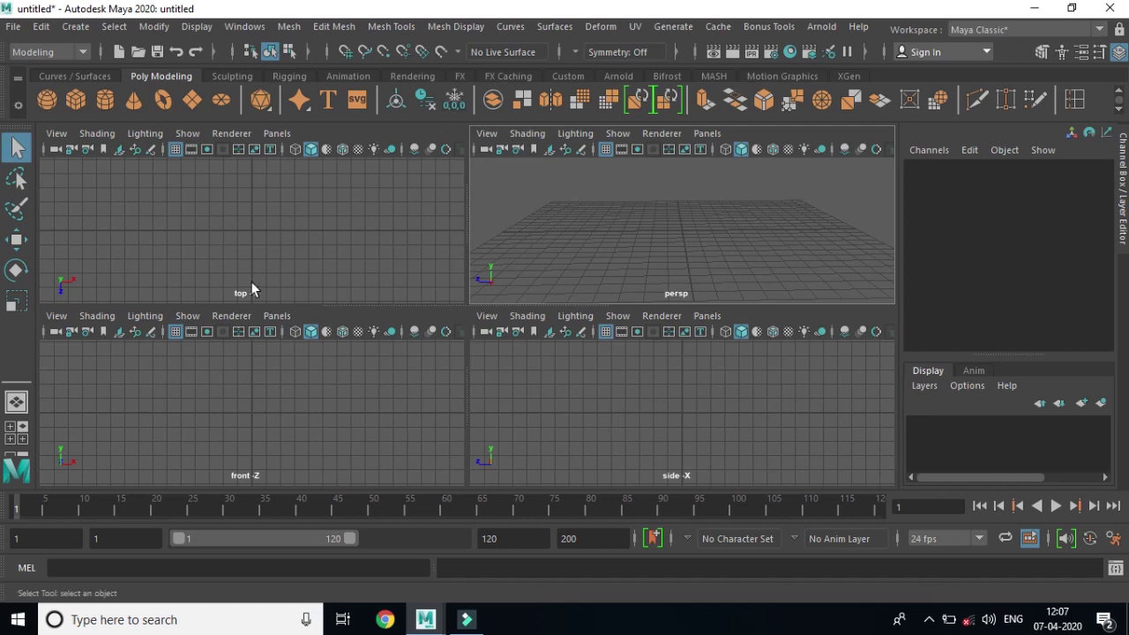
pyautogui.rightClick(16, 436)
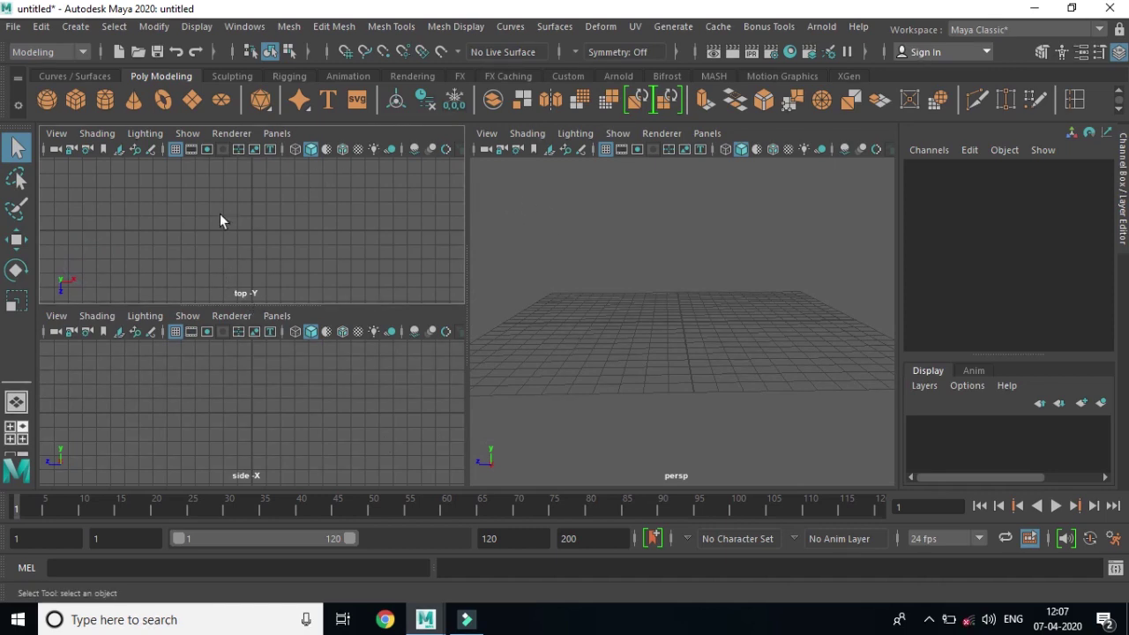
# Step: Make the upper-left pane the front view and the lower-left pane the side view
pyautogui.press('space')
pyautogui.moveTo(243, 236)
pyautogui.mouseDown()
pyautogui.moveTo(218, 236)
pyautogui.moveTo(246, 282)
pyautogui.mouseUp()
pyautogui.press('space')
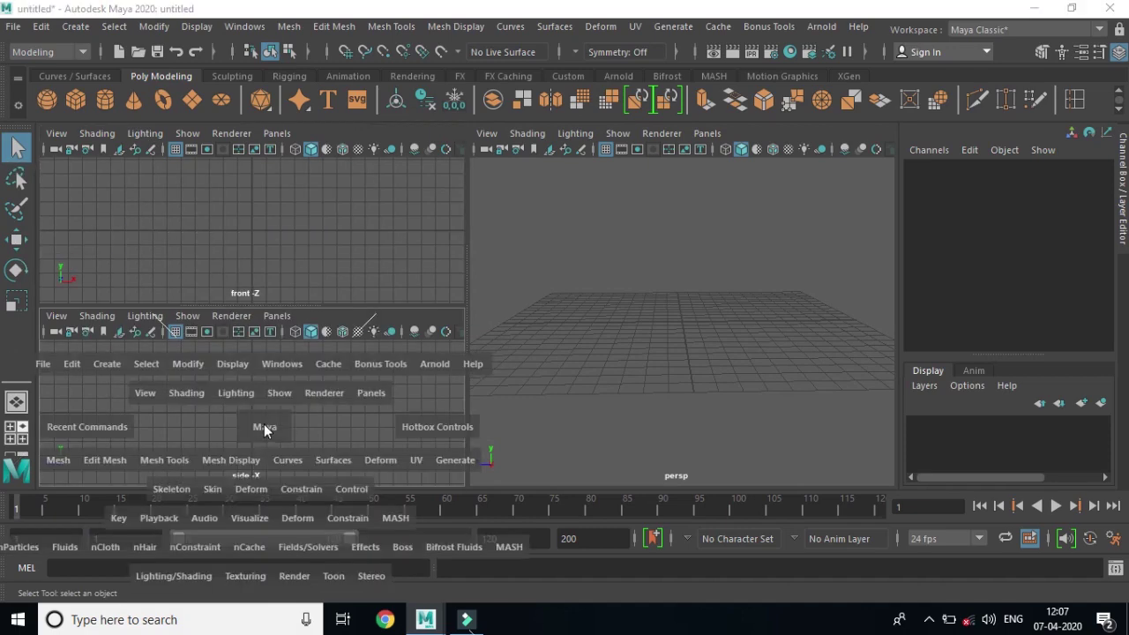
pyautogui.press('space')
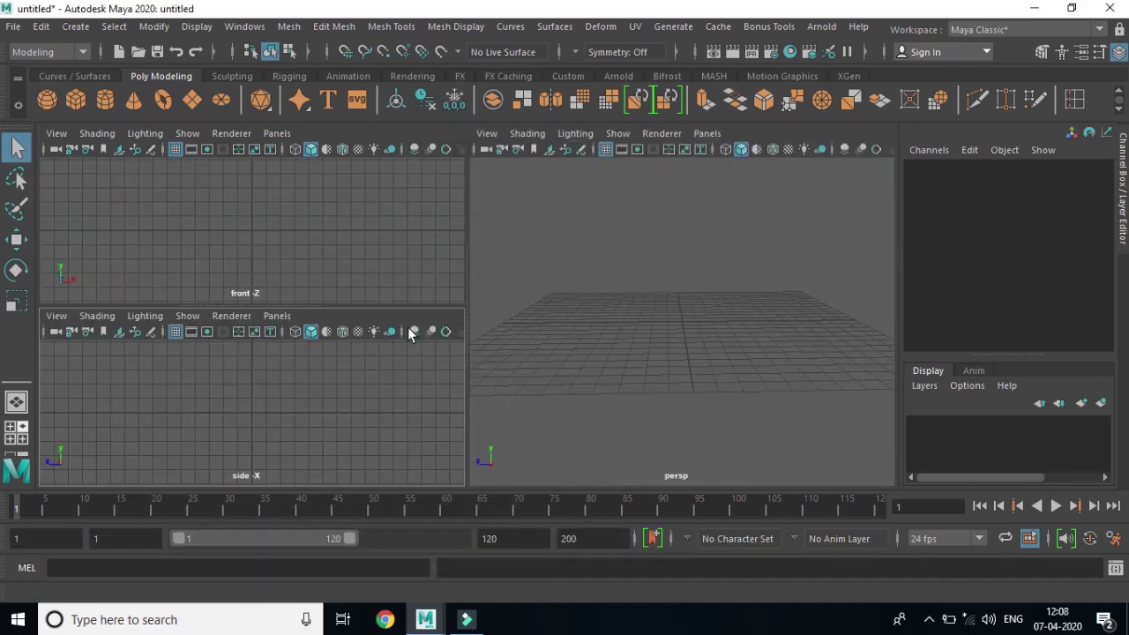
pyautogui.click(277, 316)
pyautogui.moveTo(308, 366)
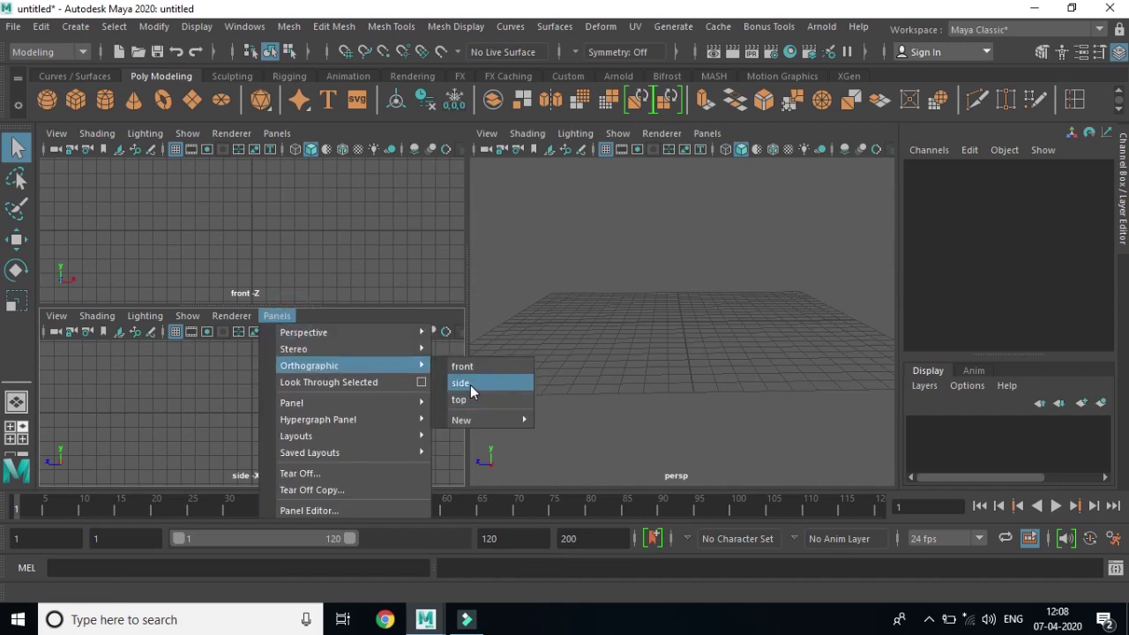
pyautogui.click(470, 384)
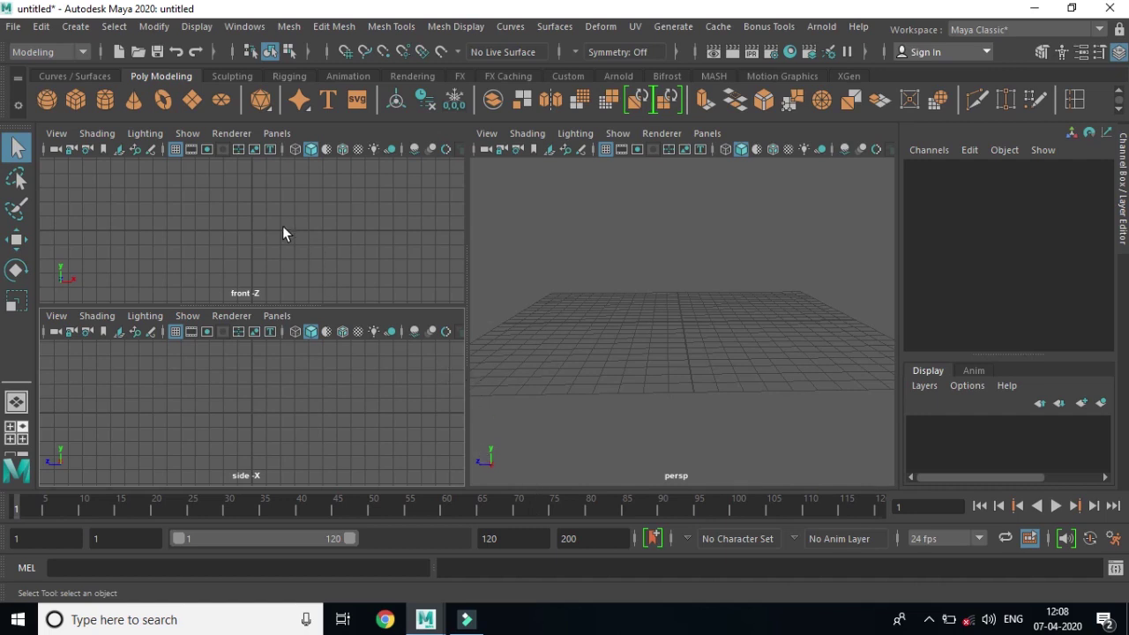
pyautogui.click(55, 133)
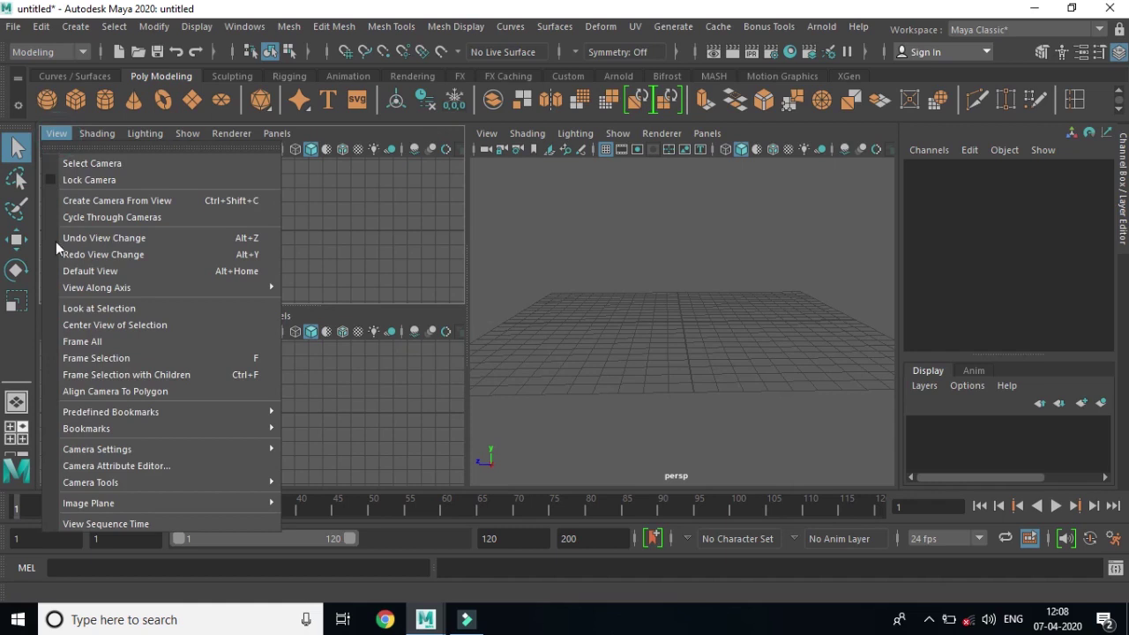
pyautogui.moveTo(88, 503)
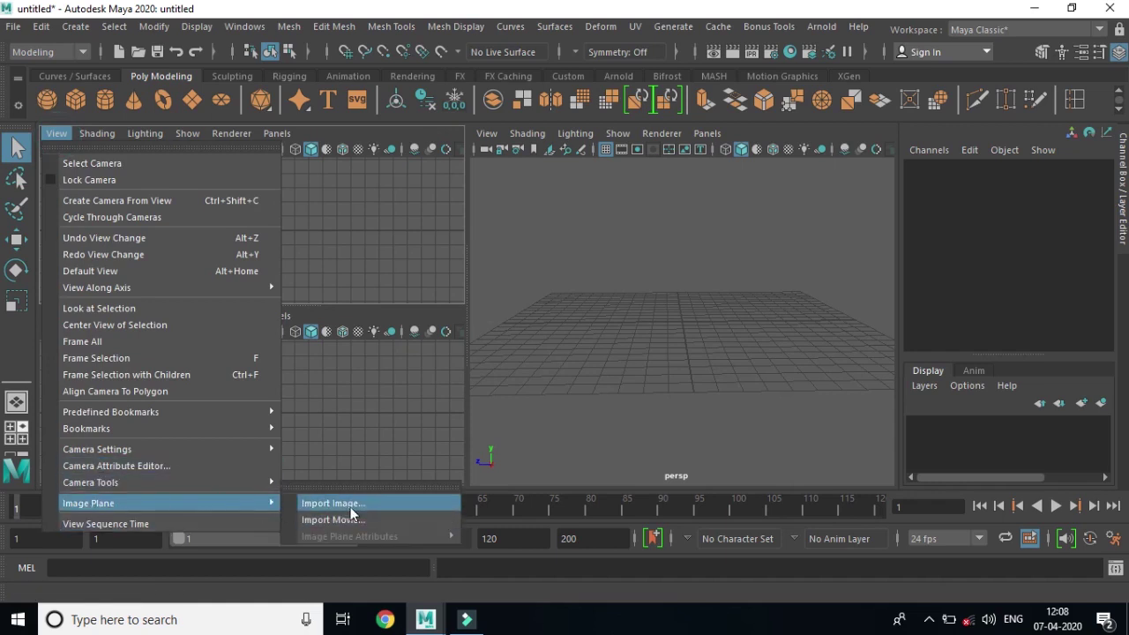
# Step: Import gg font.jpg as an image plane in the front view
pyautogui.click(345, 503)
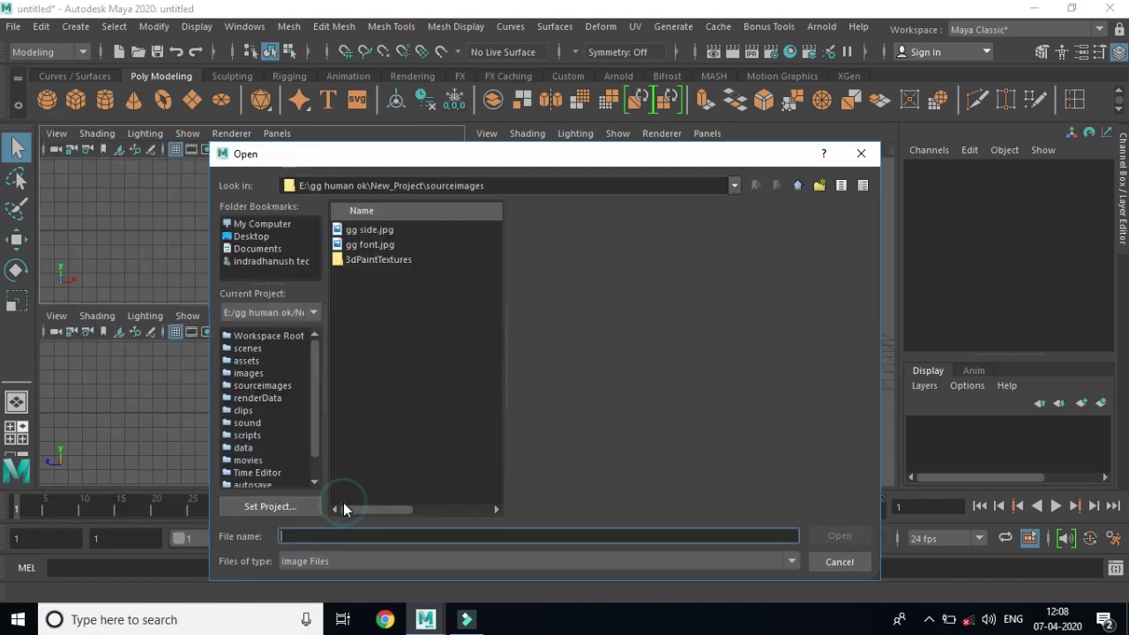
pyautogui.click(371, 246)
pyautogui.click(838, 537)
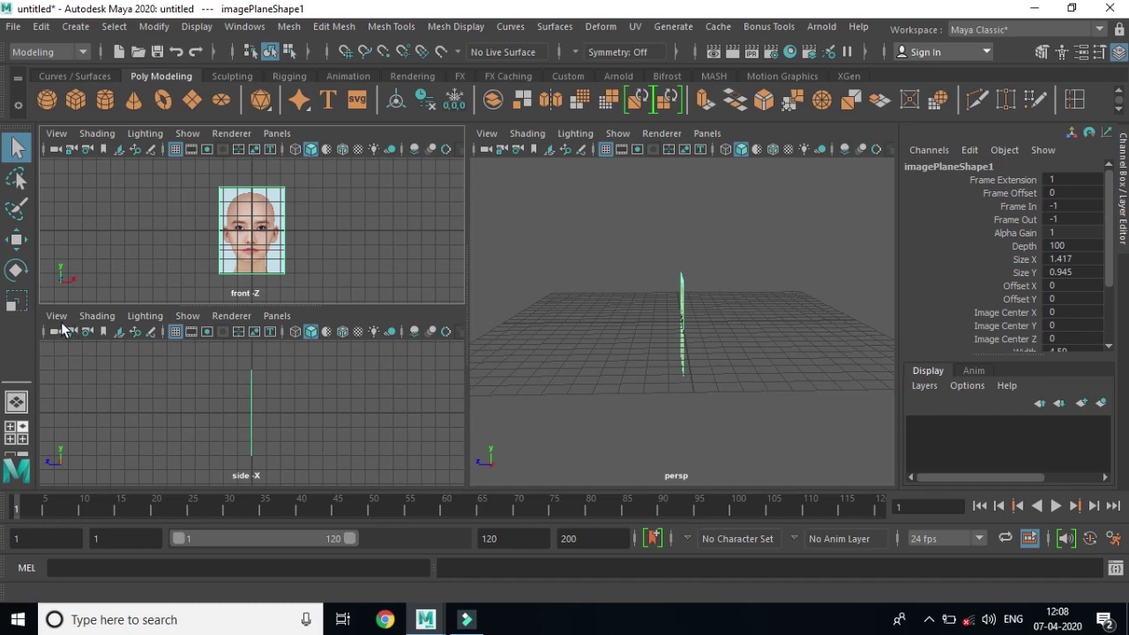
# Step: Return the lower-left pane to the side view after it switched to top
pyautogui.moveTo(60, 326); pyautogui.dragTo(74, 421)
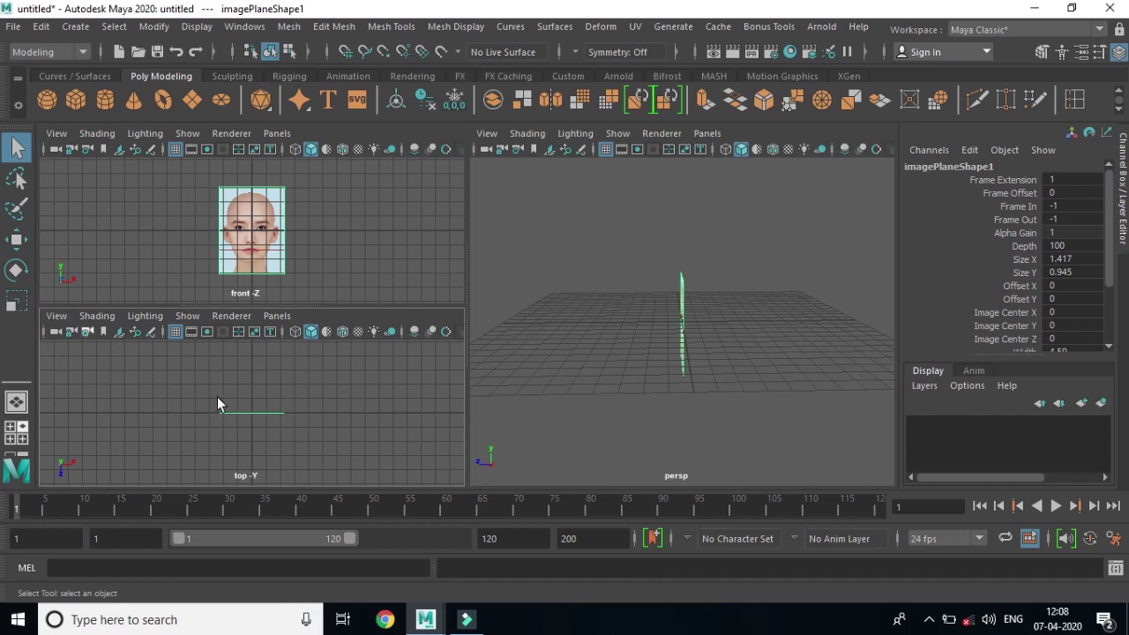
pyautogui.press('space')
pyautogui.moveTo(265, 421); pyautogui.dragTo(296, 396)
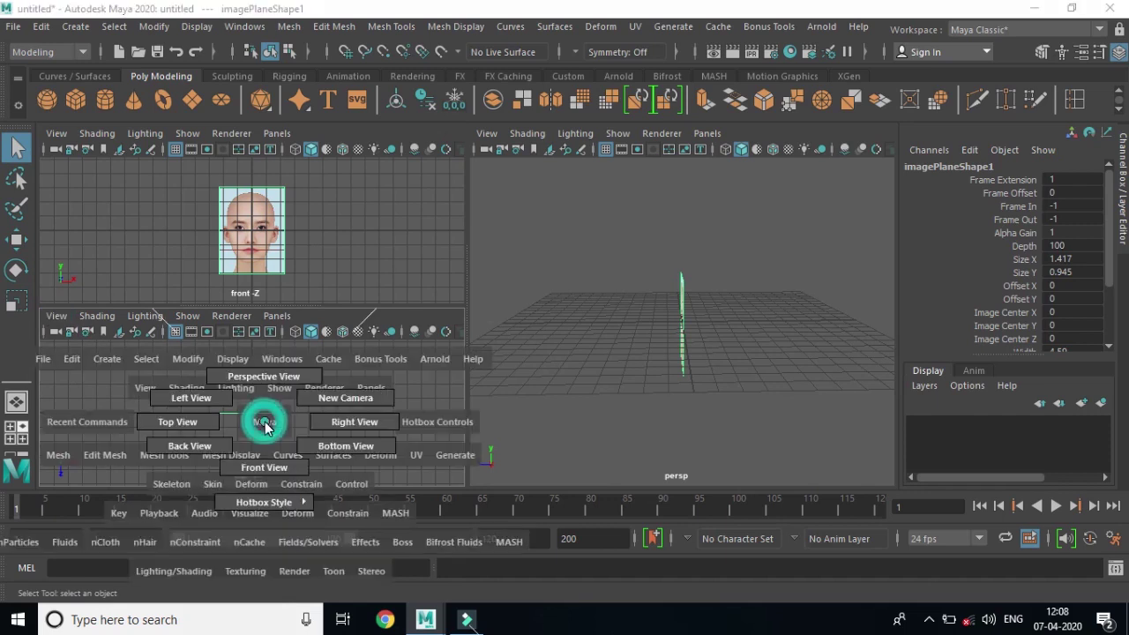
pyautogui.click(277, 316)
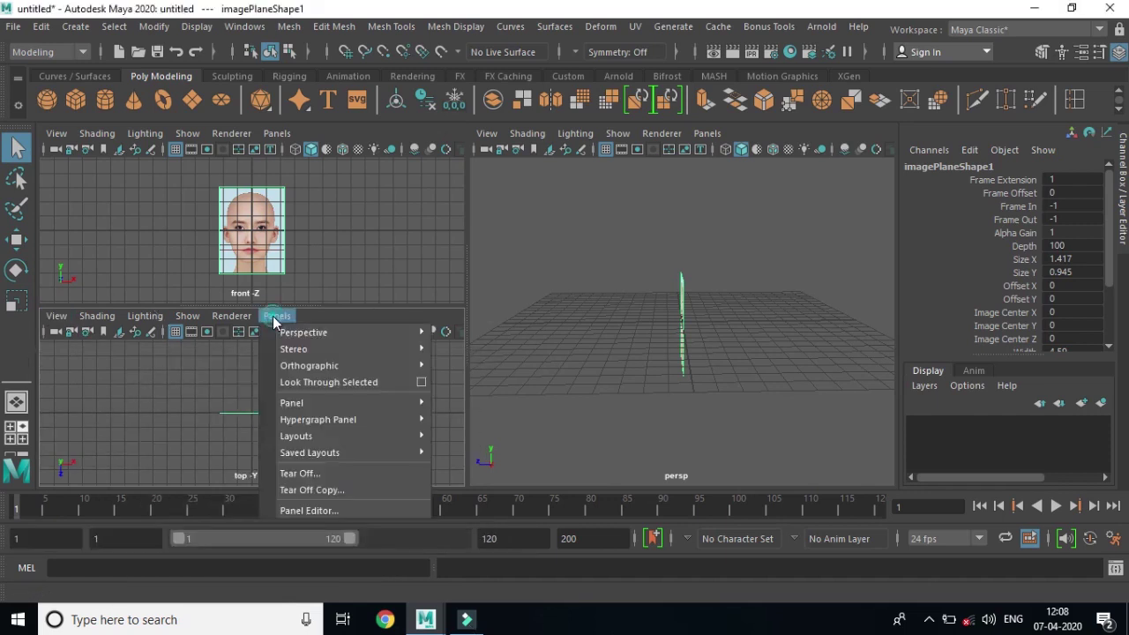
pyautogui.click(497, 381)
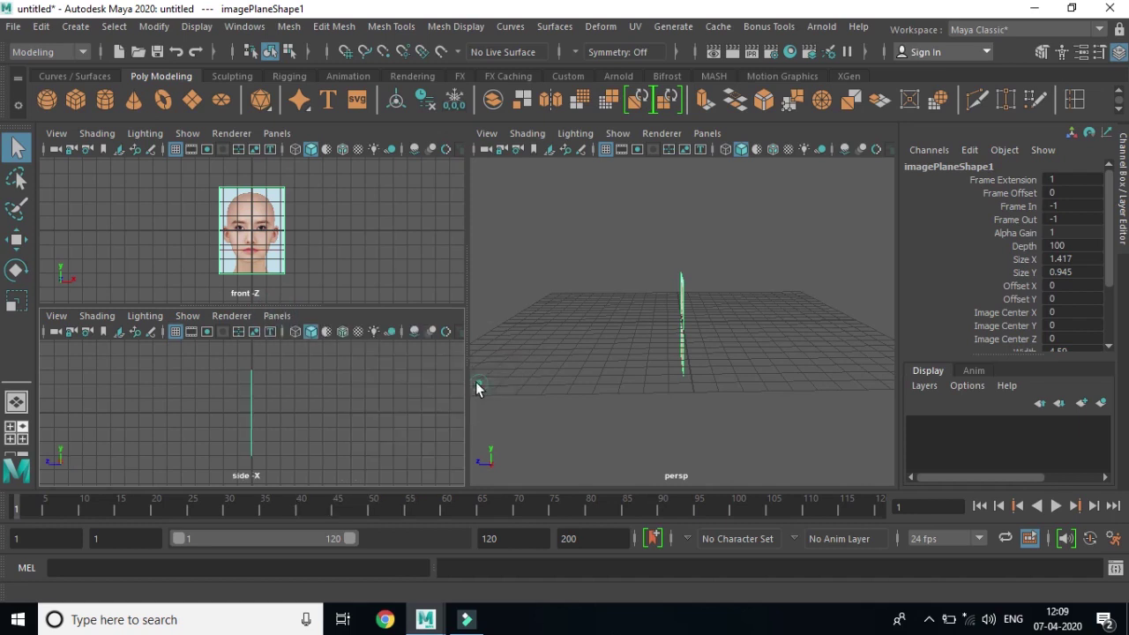
# Step: Import gg side.jpg as an image plane in the side view
pyautogui.click(56, 318)
pyautogui.moveTo(119, 606)
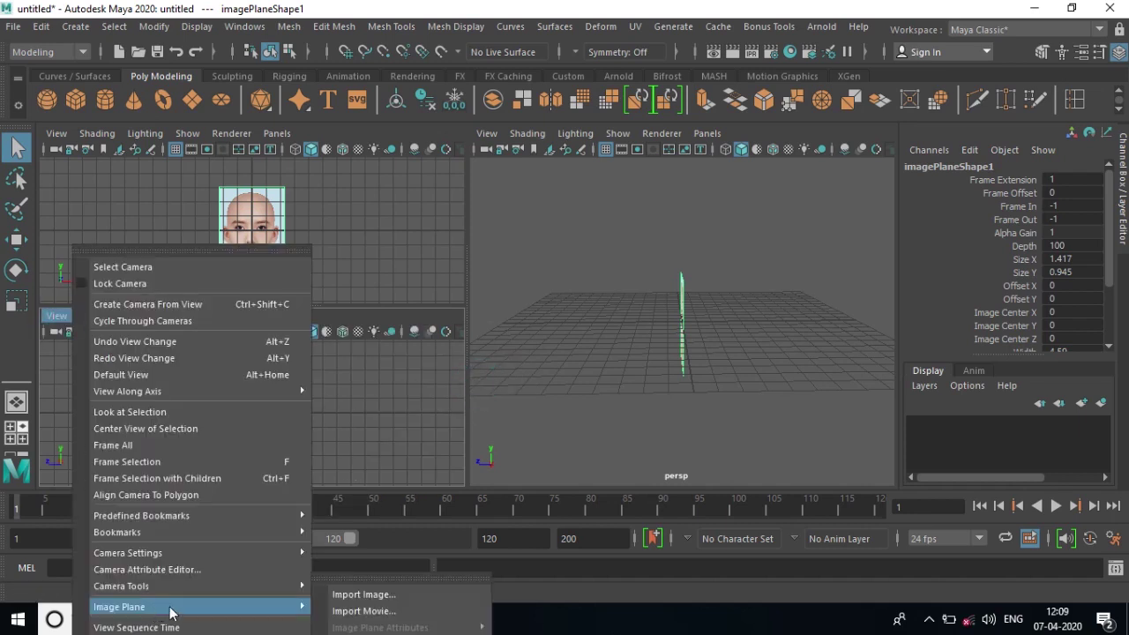
pyautogui.click(347, 596)
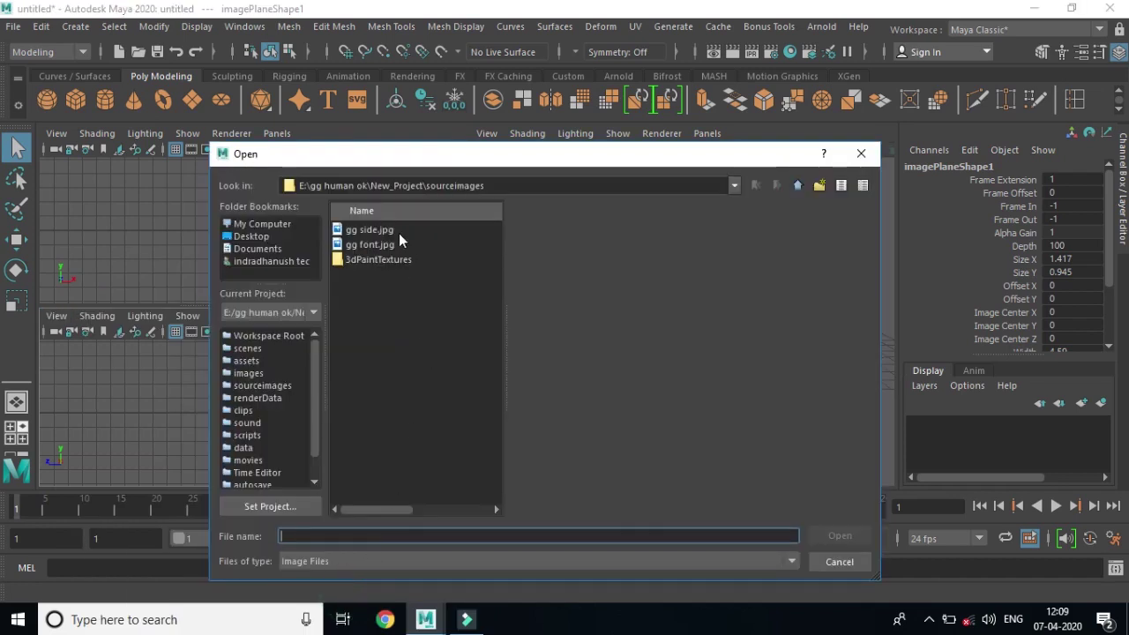
pyautogui.click(369, 229)
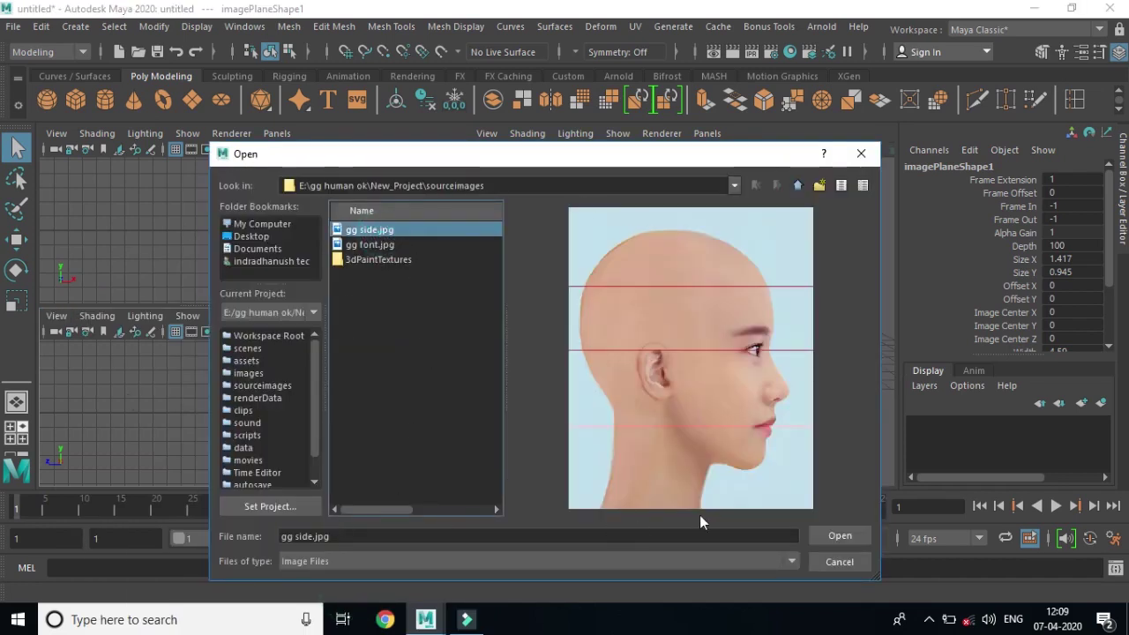
pyautogui.click(842, 537)
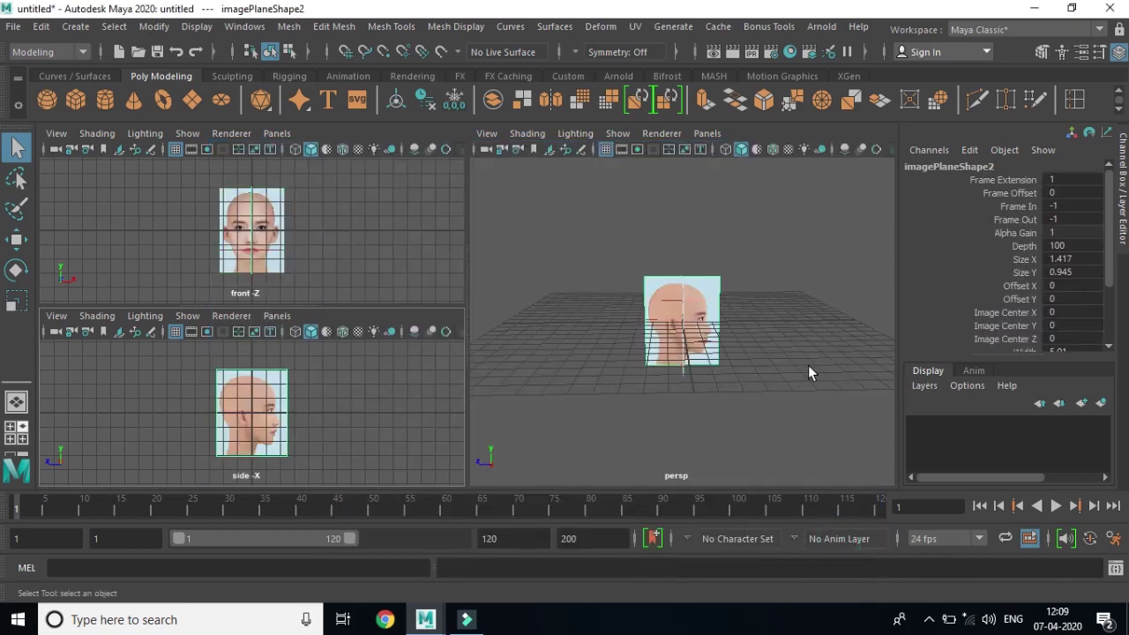
# Step: Select the side reference image plane and switch to the Scale tool
pyautogui.scroll(2, 705, 363)
pyautogui.scroll(3, 705, 363)
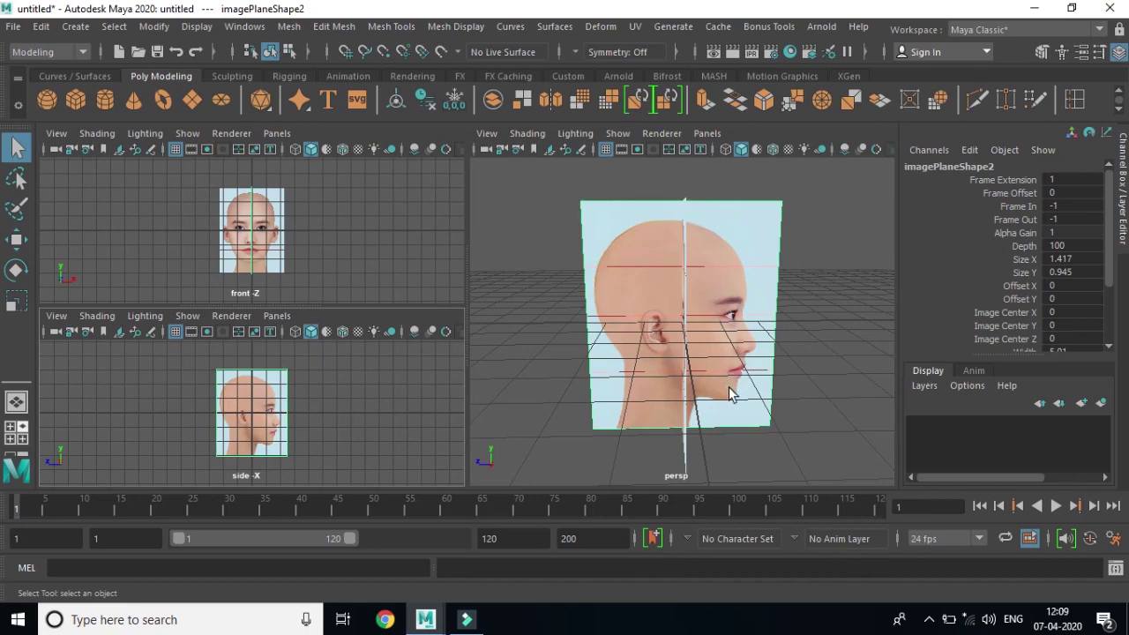
pyautogui.scroll(-3, 744, 389)
pyautogui.scroll(-2, 743, 390)
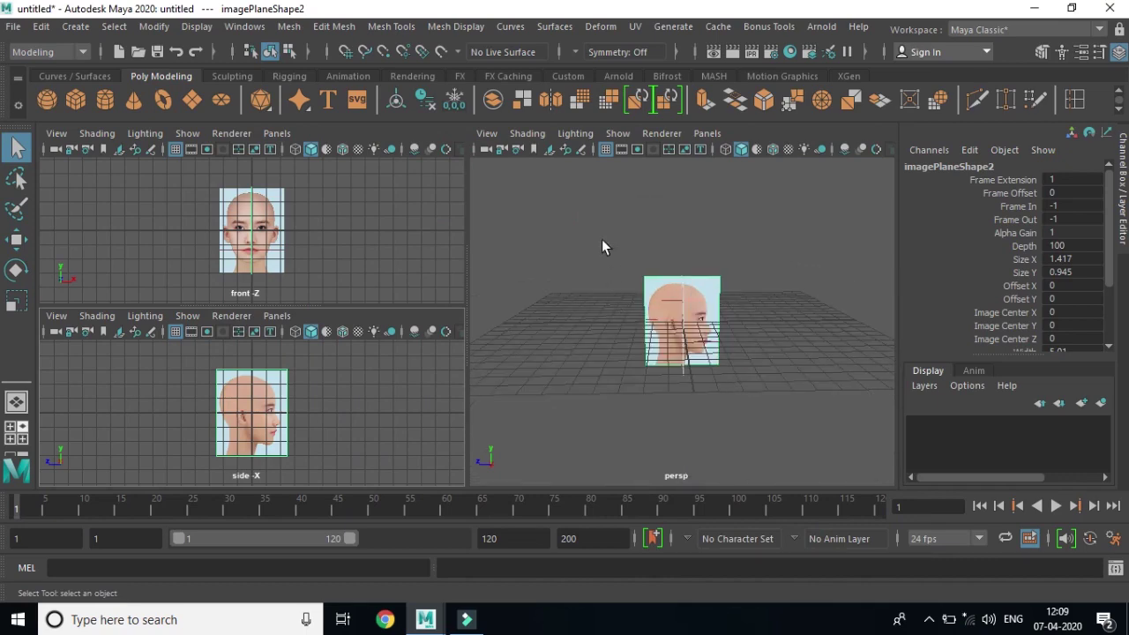
pyautogui.moveTo(601, 247); pyautogui.dragTo(810, 429)
pyautogui.click(16, 300)
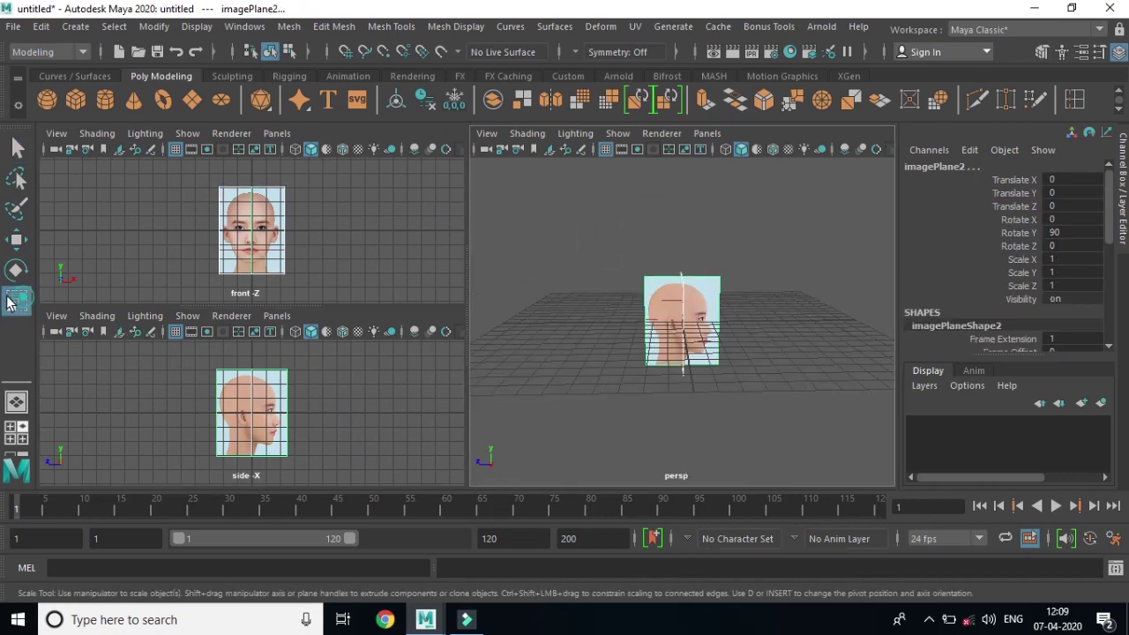
# Step: Scale the side reference plane up to about 2.346 and raise the image plane upward
pyautogui.moveTo(692, 322); pyautogui.dragTo(777, 385)
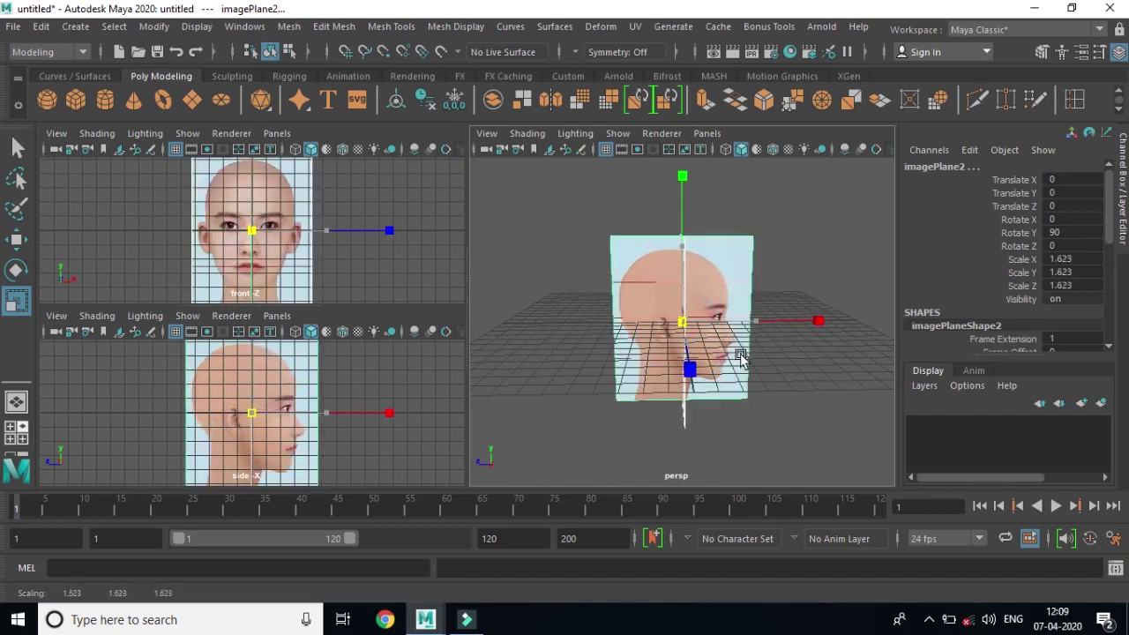
pyautogui.moveTo(777, 386)
pyautogui.mouseDown()
pyautogui.moveTo(764, 376)
pyautogui.moveTo(766, 386)
pyautogui.mouseUp()
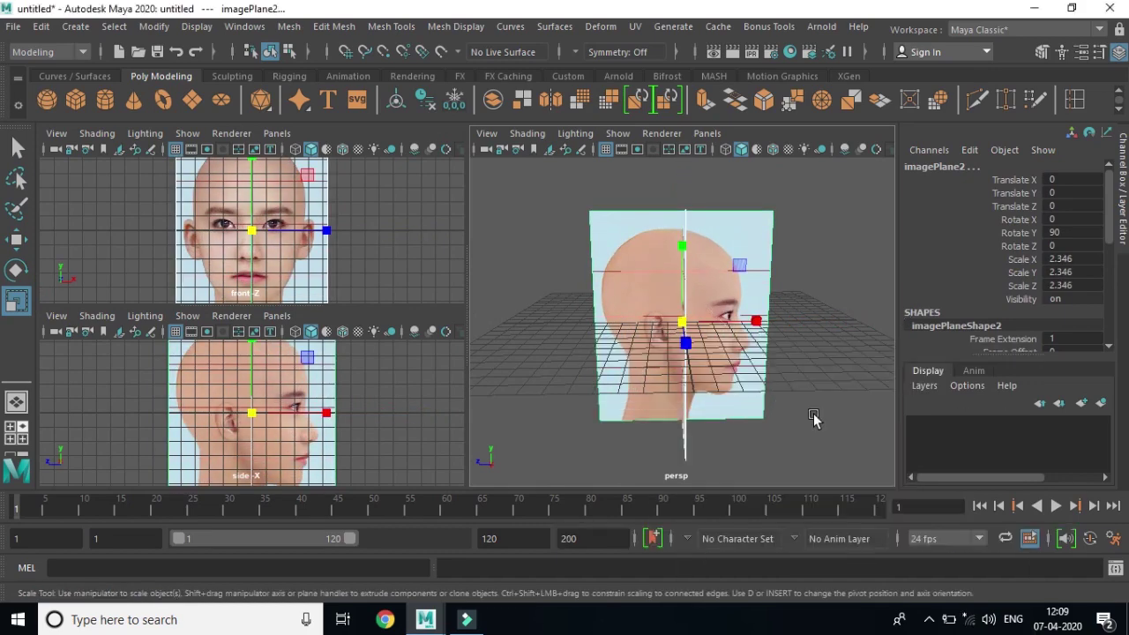
pyautogui.press('space')
pyautogui.scroll(-2, 659, 392)
pyautogui.scroll(-2, 659, 391)
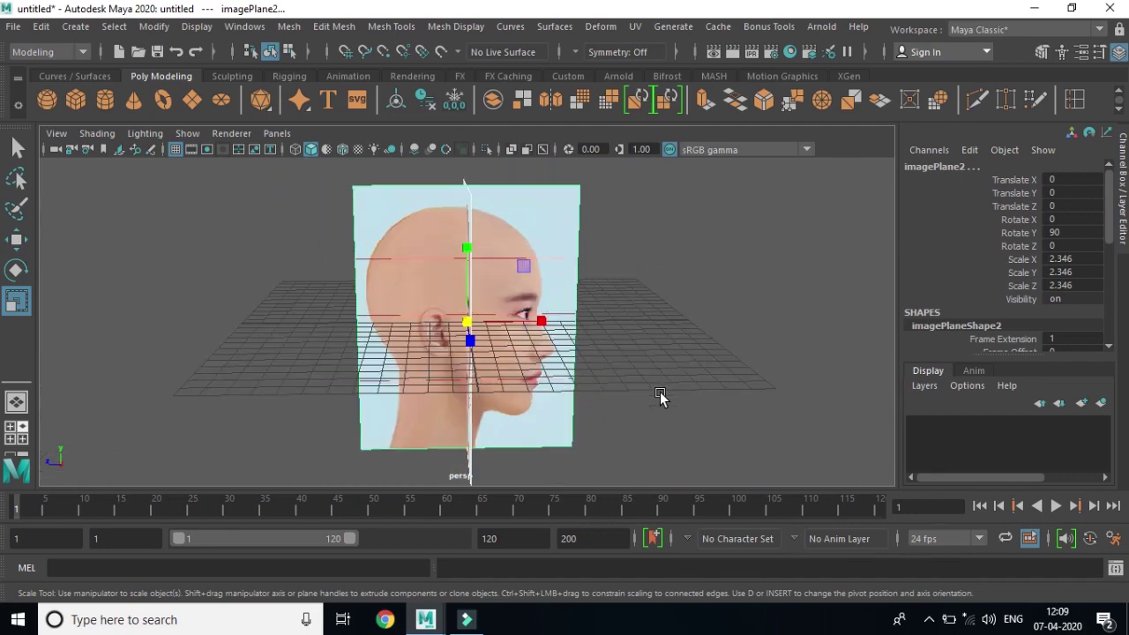
pyautogui.keyDown('alt'); pyautogui.moveTo(718, 438); pyautogui.dragTo(663, 432); pyautogui.keyUp('alt')
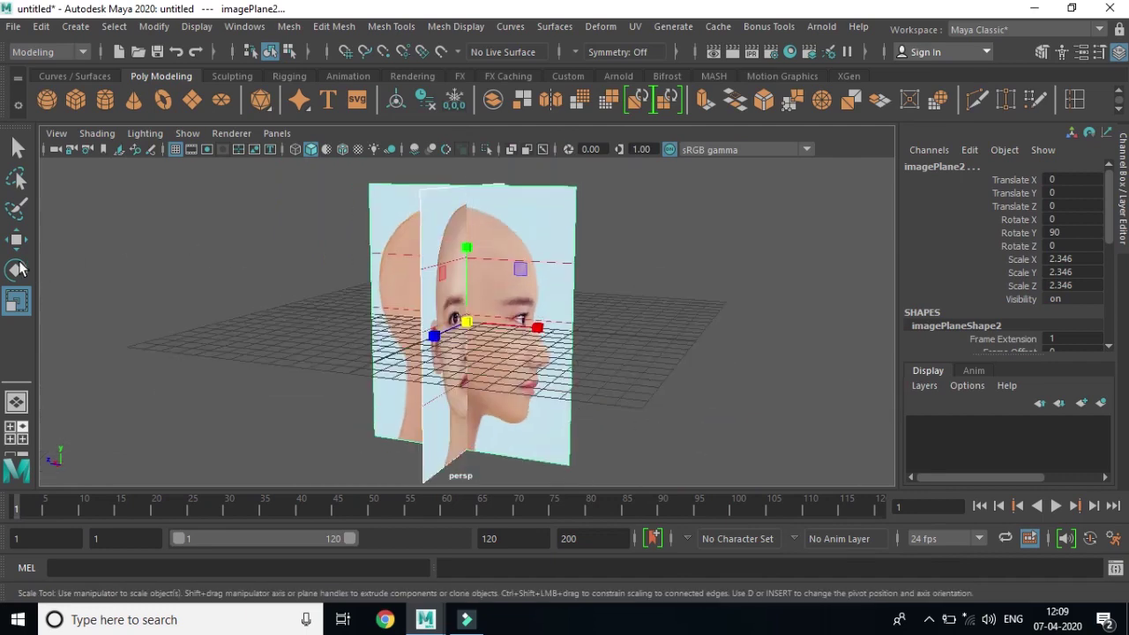
pyautogui.click(16, 239)
pyautogui.moveTo(469, 245)
pyautogui.mouseDown()
pyautogui.moveTo(472, 99)
pyautogui.moveTo(282, 55)
pyautogui.moveTo(394, 249)
pyautogui.mouseUp()
# Step: Select the front face plane and shift it slightly along X
pyautogui.scroll(2, 529, 300)
pyautogui.scroll(2, 641, 341)
pyautogui.scroll(-2, 640, 332)
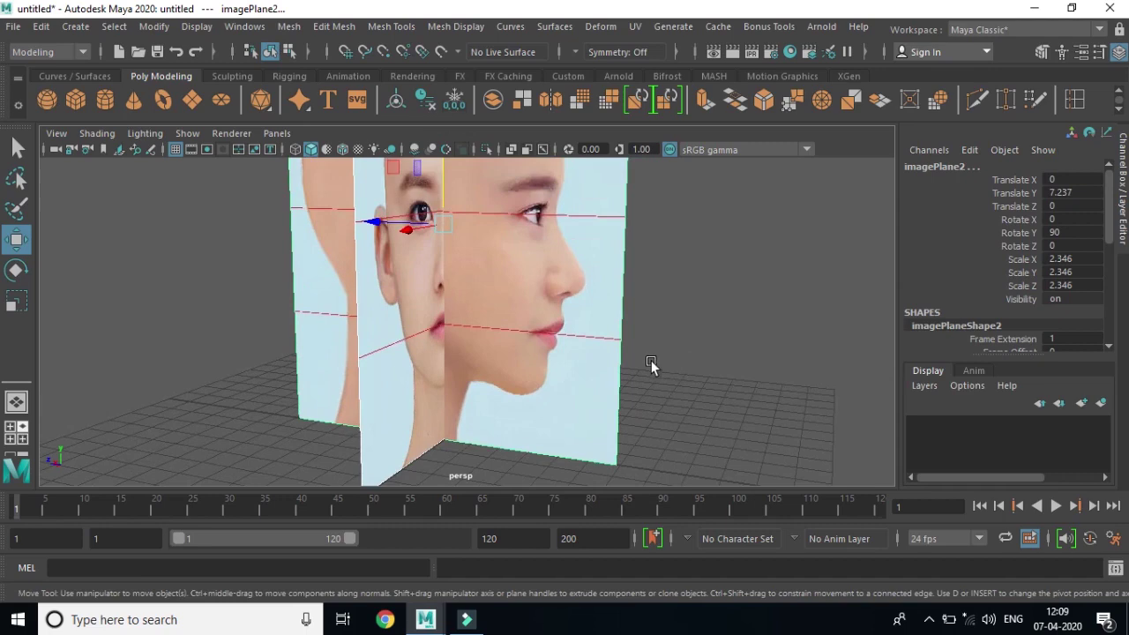
pyautogui.scroll(-3, 660, 366)
pyautogui.moveTo(612, 373)
pyautogui.keyDown('alt'); pyautogui.mouseDown()
pyautogui.moveTo(603, 394)
pyautogui.moveTo(365, 390)
pyautogui.moveTo(537, 411)
pyautogui.moveTo(599, 399)
pyautogui.moveTo(587, 398)
pyautogui.moveTo(609, 406)
pyautogui.moveTo(547, 397)
pyautogui.moveTo(559, 414)
pyautogui.moveTo(485, 374)
pyautogui.mouseUp(); pyautogui.keyUp('alt')
pyautogui.moveTo(355, 275)
pyautogui.mouseDown()
pyautogui.moveTo(290, 272)
pyautogui.moveTo(365, 284)
pyautogui.moveTo(239, 270)
pyautogui.moveTo(272, 273)
pyautogui.mouseUp()
pyautogui.click(754, 420)
pyautogui.click(388, 297)
pyautogui.moveTo(679, 422)
pyautogui.keyDown('alt'); pyautogui.mouseDown()
pyautogui.moveTo(738, 433)
pyautogui.moveTo(829, 410)
pyautogui.moveTo(802, 438)
pyautogui.mouseUp(); pyautogui.keyUp('alt')
# Step: Slide the profile plane along Z, then move it far aside along X
pyautogui.click(512, 309)
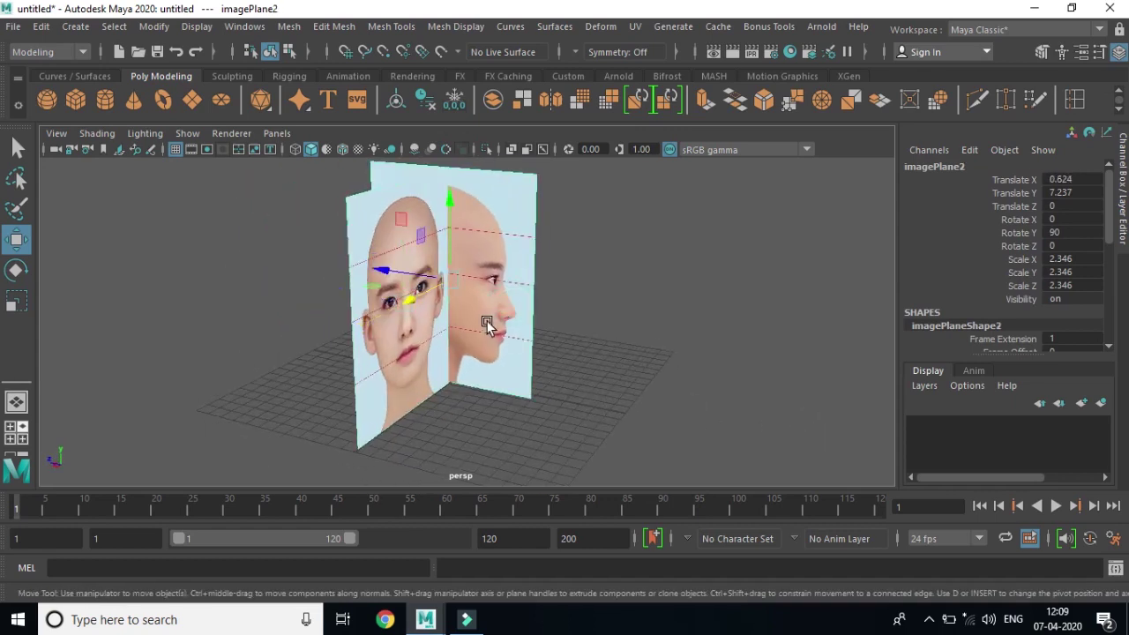
pyautogui.moveTo(541, 373)
pyautogui.keyDown('alt'); pyautogui.mouseDown()
pyautogui.moveTo(643, 398)
pyautogui.moveTo(420, 400)
pyautogui.moveTo(394, 390)
pyautogui.mouseUp(); pyautogui.keyUp('alt')
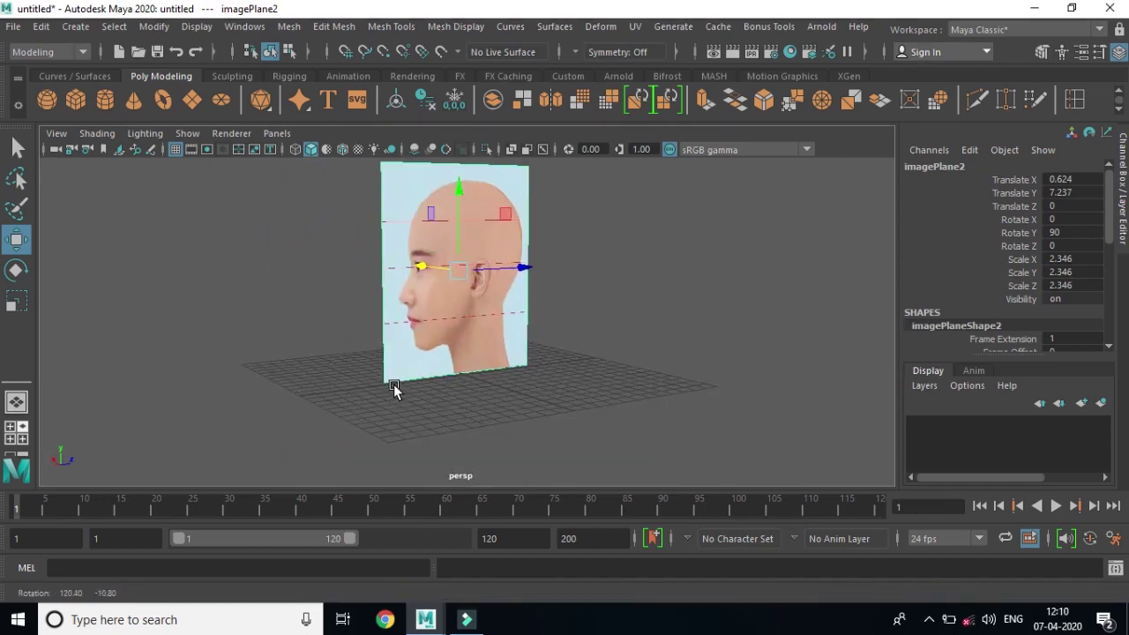
pyautogui.moveTo(525, 267)
pyautogui.mouseDown()
pyautogui.moveTo(425, 277)
pyautogui.moveTo(448, 272)
pyautogui.mouseUp()
pyautogui.moveTo(290, 353)
pyautogui.keyDown('alt'); pyautogui.mouseDown()
pyautogui.moveTo(447, 372)
pyautogui.moveTo(486, 356)
pyautogui.moveTo(497, 332)
pyautogui.moveTo(572, 394)
pyautogui.moveTo(552, 411)
pyautogui.mouseUp(); pyautogui.keyUp('alt')
pyautogui.click(493, 277)
pyautogui.moveTo(493, 277)
pyautogui.mouseDown()
pyautogui.moveTo(693, 295)
pyautogui.moveTo(683, 290)
pyautogui.mouseUp()
# Step: Slide the front plane forward along Z and centre it along X
pyautogui.moveTo(604, 346)
pyautogui.keyDown('alt'); pyautogui.mouseDown()
pyautogui.moveTo(628, 422)
pyautogui.moveTo(582, 407)
pyautogui.moveTo(471, 273)
pyautogui.mouseUp(); pyautogui.keyUp('alt')
pyautogui.click(471, 273)
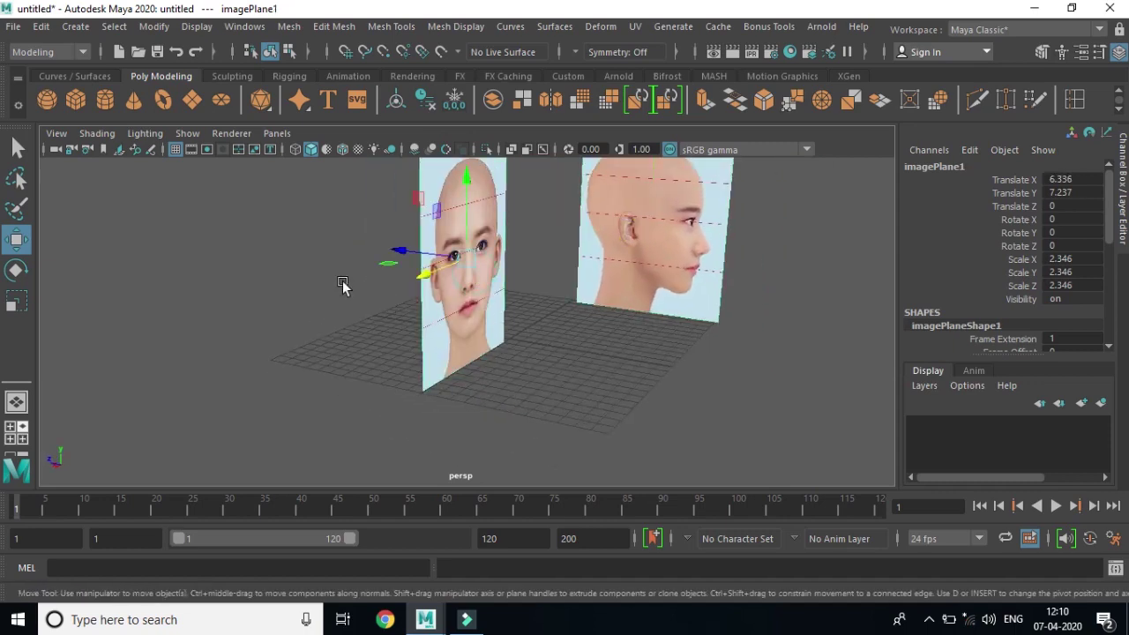
pyautogui.moveTo(402, 251); pyautogui.dragTo(294, 232)
pyautogui.moveTo(587, 337)
pyautogui.keyDown('alt'); pyautogui.mouseDown()
pyautogui.moveTo(448, 329)
pyautogui.moveTo(467, 342)
pyautogui.mouseUp(); pyautogui.keyUp('alt')
pyautogui.moveTo(392, 213)
pyautogui.mouseDown()
pyautogui.moveTo(381, 216)
pyautogui.moveTo(466, 215)
pyautogui.mouseUp()
pyautogui.moveTo(525, 358)
pyautogui.keyDown('alt'); pyautogui.mouseDown()
pyautogui.moveTo(503, 332)
pyautogui.moveTo(514, 338)
pyautogui.mouseUp(); pyautogui.keyUp('alt')
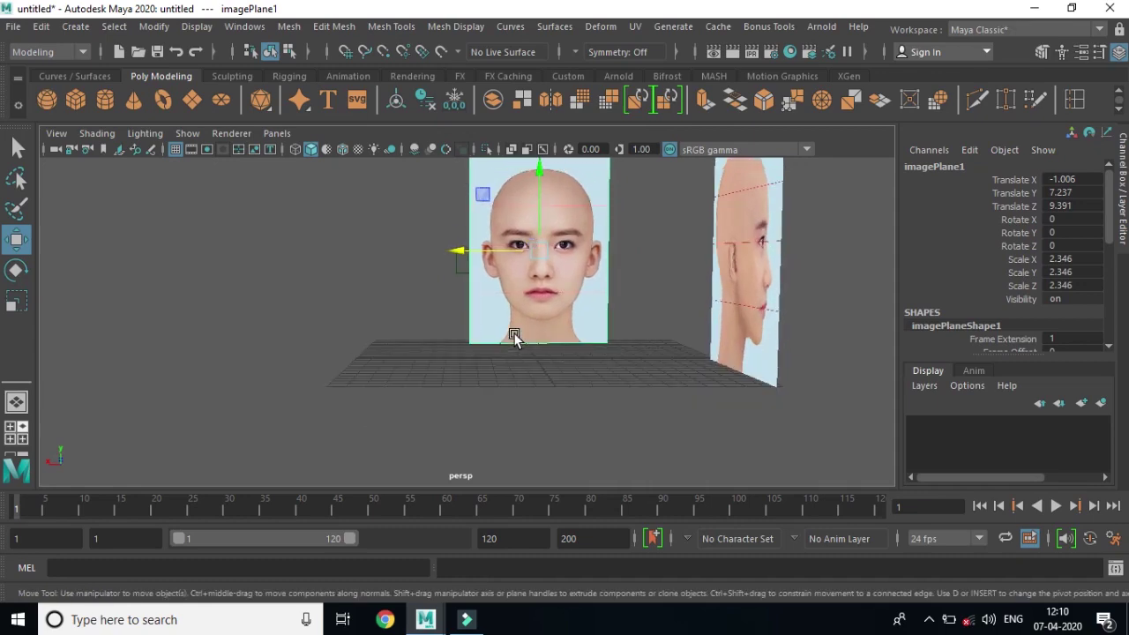
pyautogui.keyDown('alt'); pyautogui.moveTo(608, 363); pyautogui.dragTo(605, 374); pyautogui.keyUp('alt')
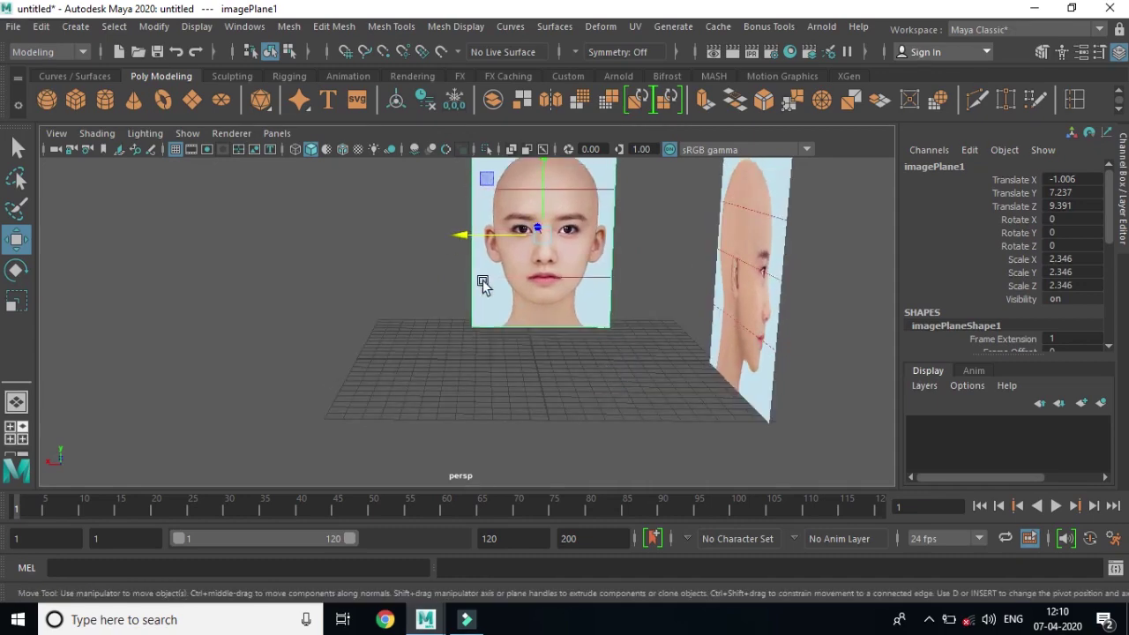
# Step: Check the front and side views, then nudge the profile plane along Z to -5.909
pyautogui.press('space')
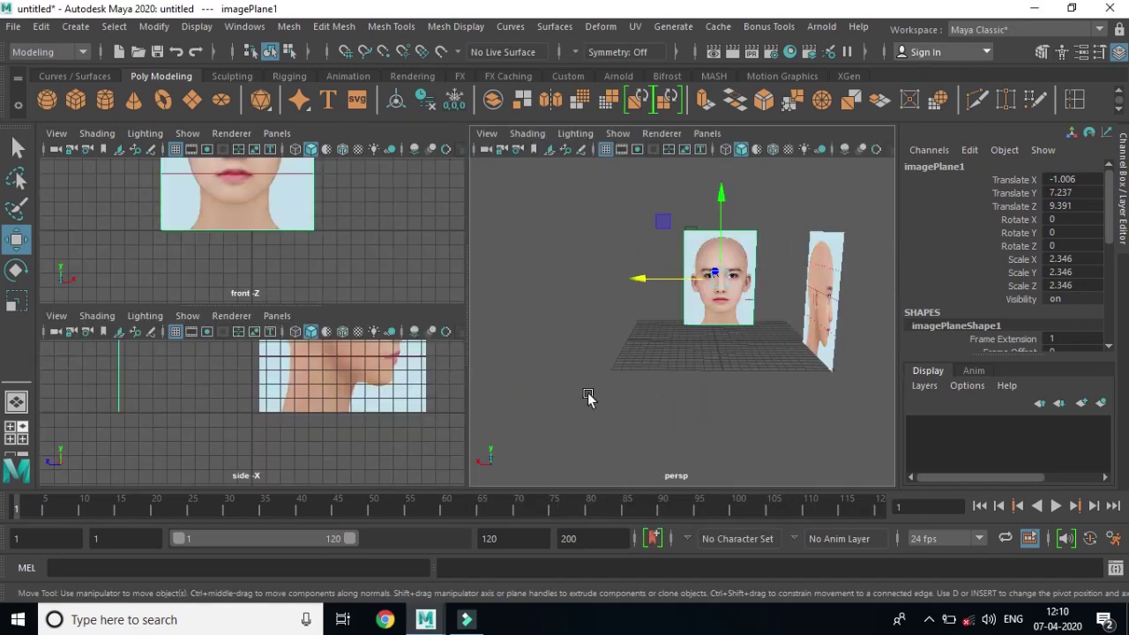
pyautogui.press('space')
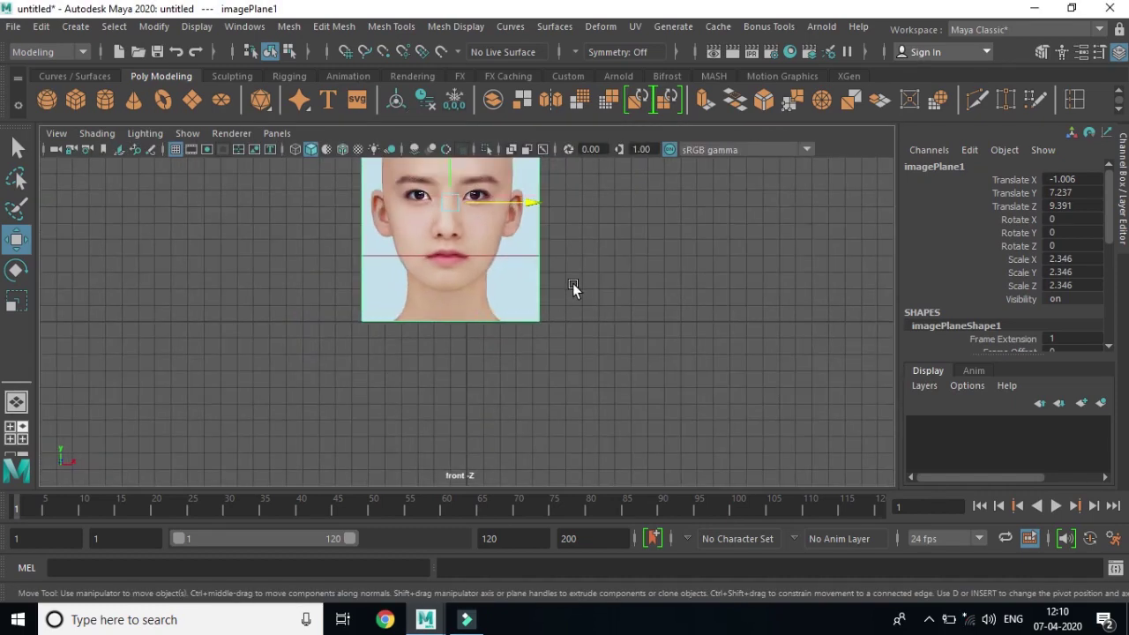
pyautogui.keyDown('alt'); pyautogui.moveTo(572, 294); pyautogui.dragTo(569, 385, button='middle'); pyautogui.keyUp('alt')
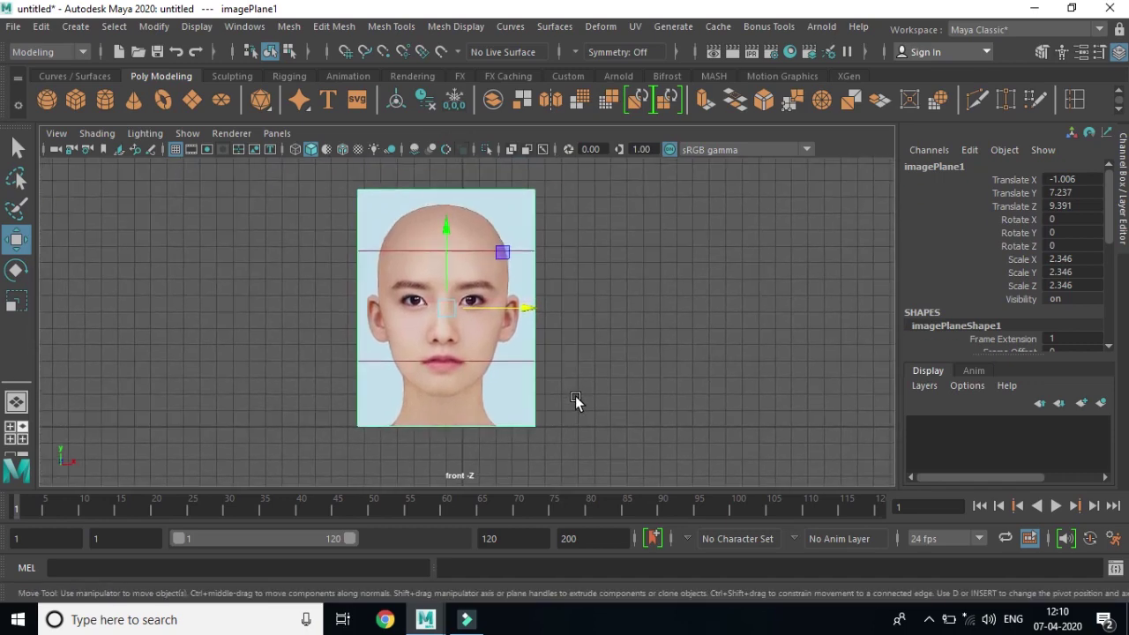
pyautogui.scroll(1, 574, 399)
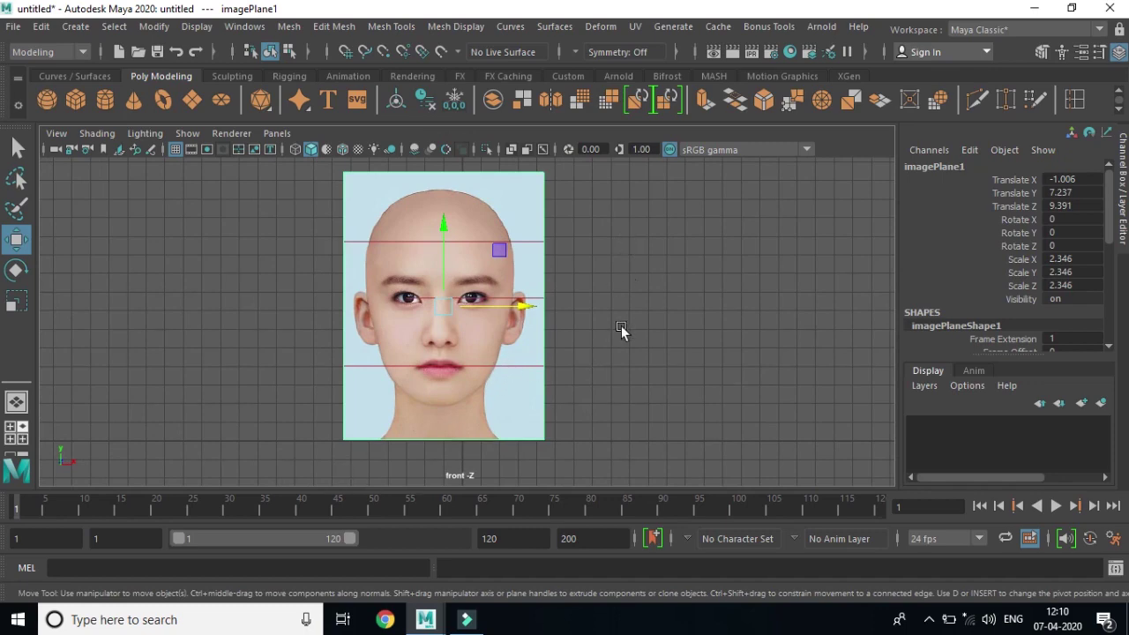
pyautogui.press('space')
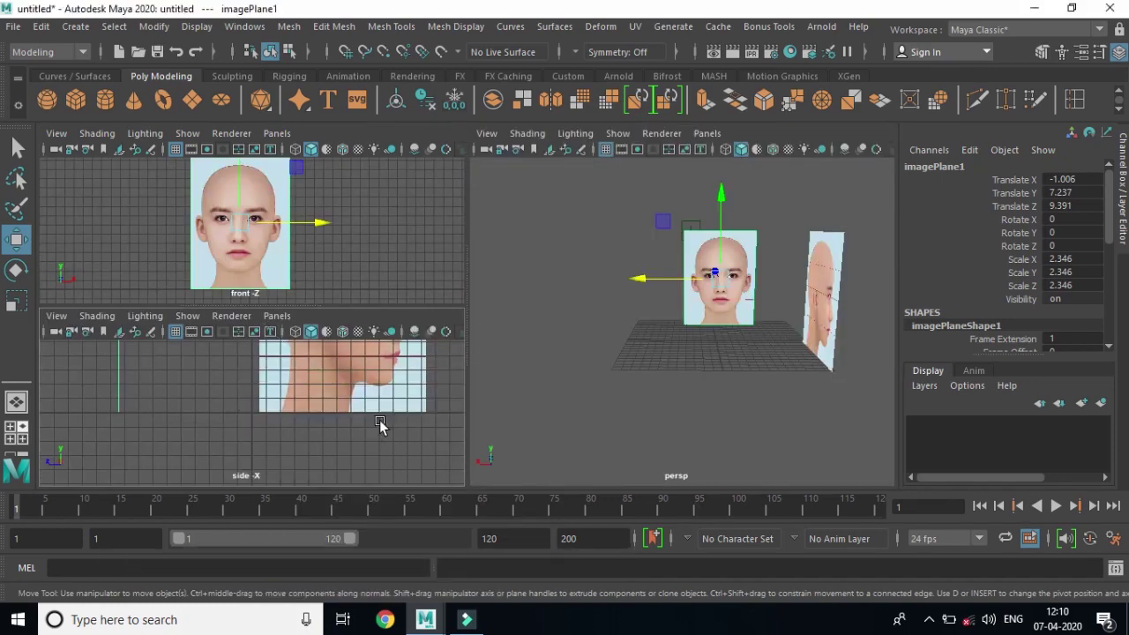
pyautogui.press('space')
pyautogui.moveTo(655, 313)
pyautogui.keyDown('alt'); pyautogui.mouseDown(button='middle')
pyautogui.moveTo(627, 356)
pyautogui.moveTo(560, 408)
pyautogui.mouseUp(button='middle'); pyautogui.keyUp('alt')
pyautogui.click(546, 288)
pyautogui.moveTo(453, 233)
pyautogui.mouseDown()
pyautogui.moveTo(433, 234)
pyautogui.moveTo(440, 244)
pyautogui.mouseUp()
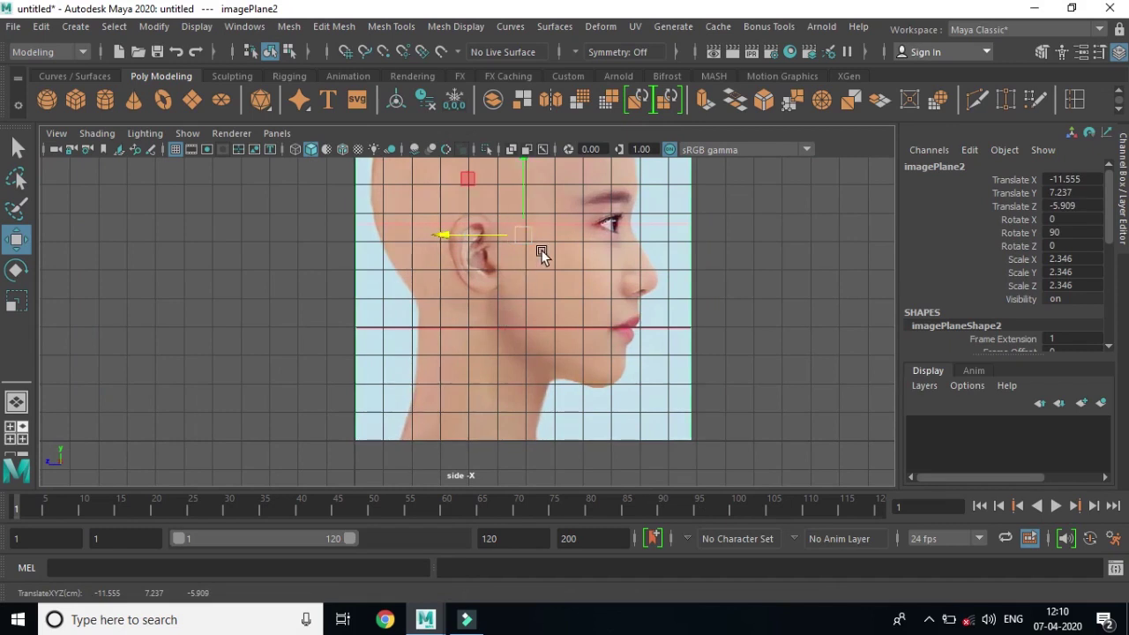
# Step: Raise the profile plane to Translate Y 7.382
pyautogui.keyDown('alt'); pyautogui.moveTo(628, 274); pyautogui.dragTo(637, 346, button='middle'); pyautogui.keyUp('alt')
pyautogui.moveTo(531, 230); pyautogui.dragTo(538, 220)
pyautogui.keyDown('alt'); pyautogui.moveTo(650, 366); pyautogui.dragTo(638, 332); pyautogui.keyUp('alt')
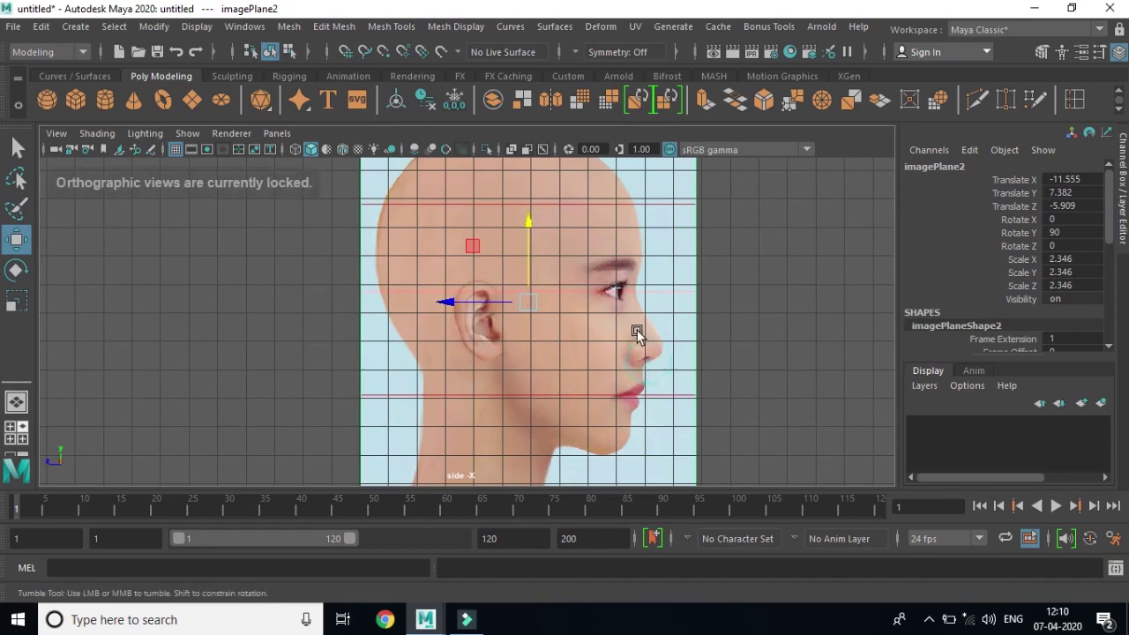
pyautogui.scroll(-1, 630, 357)
pyautogui.scroll(-2, 629, 358)
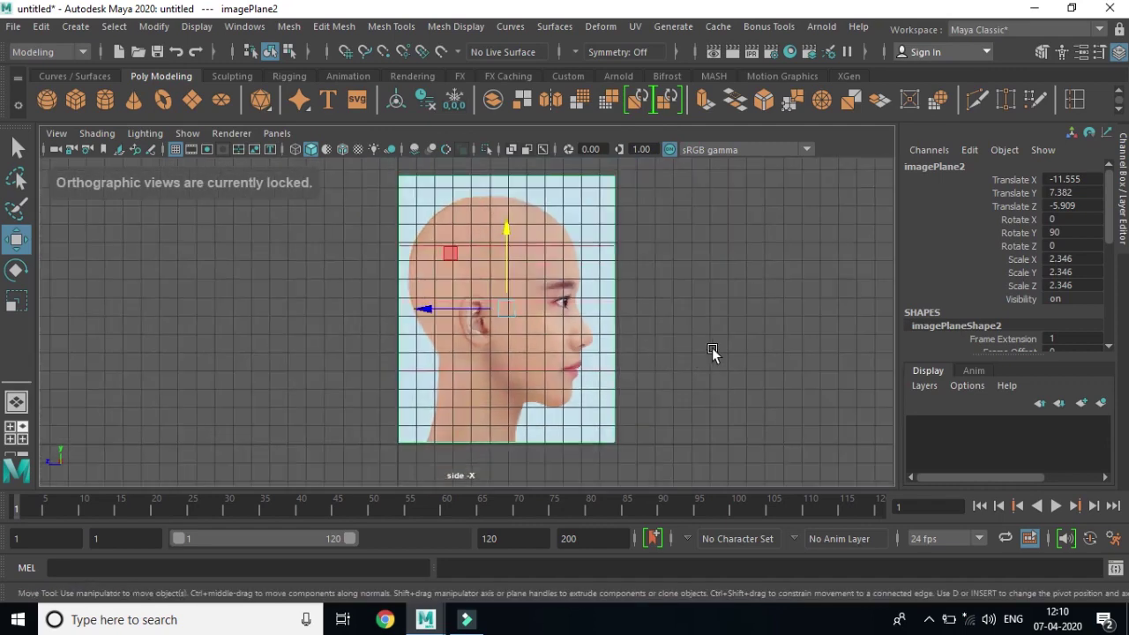
# Step: Set the profile plane's Rotate Y to -90, then deselect it and return to perspective
pyautogui.click(552, 348)
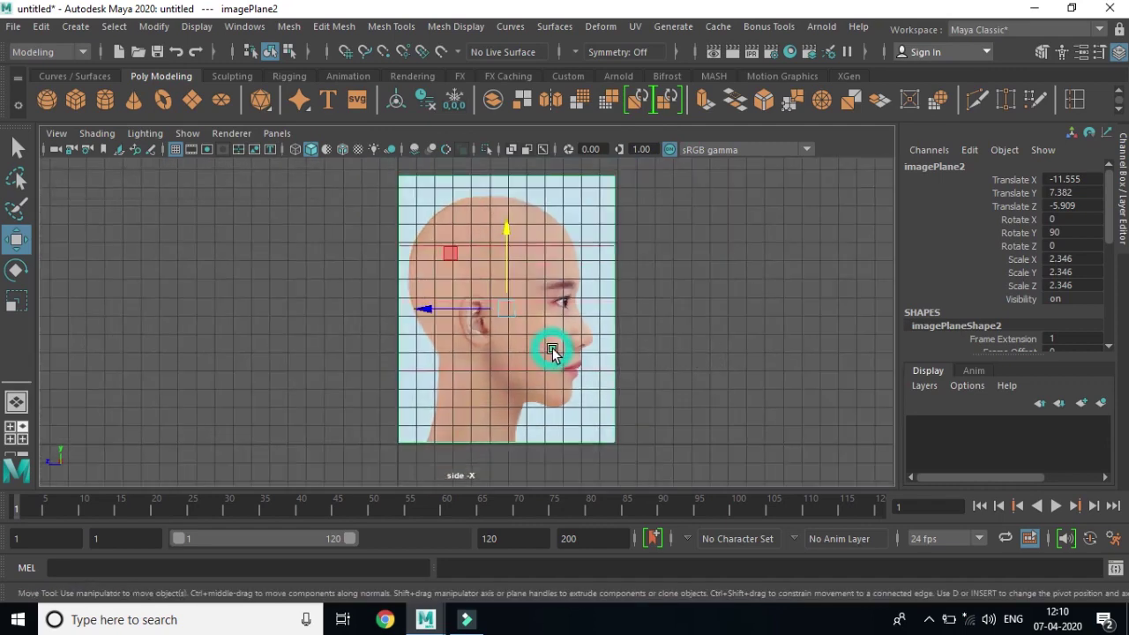
pyautogui.doubleClick(1054, 232)
pyautogui.write('-90')
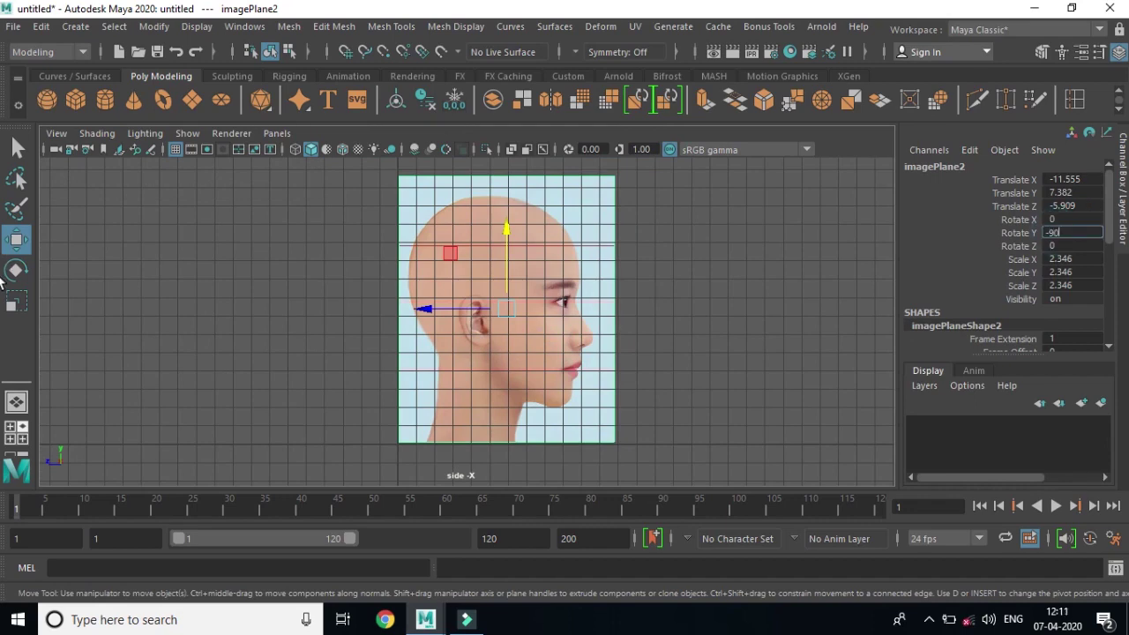
pyautogui.press('Return')
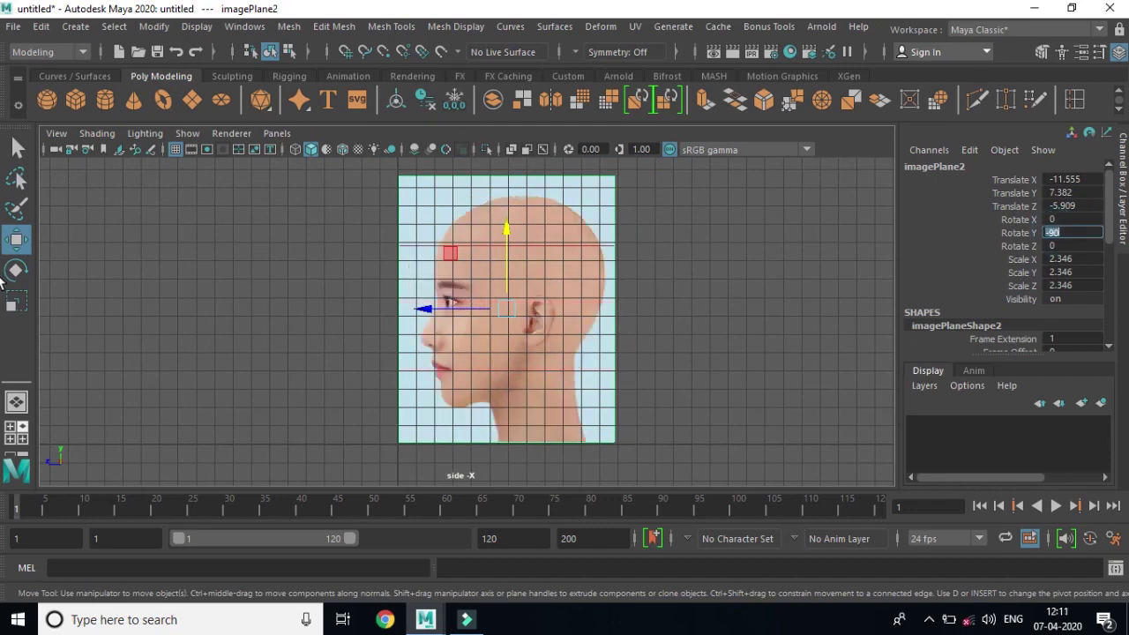
pyautogui.click(756, 320)
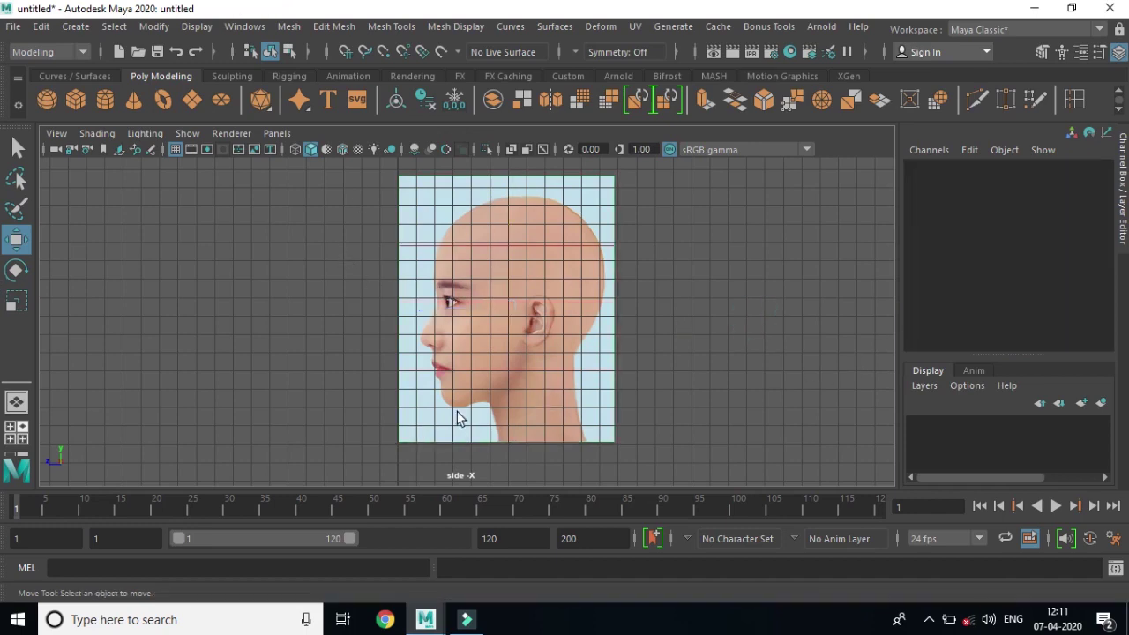
pyautogui.press('space')
pyautogui.press('space')
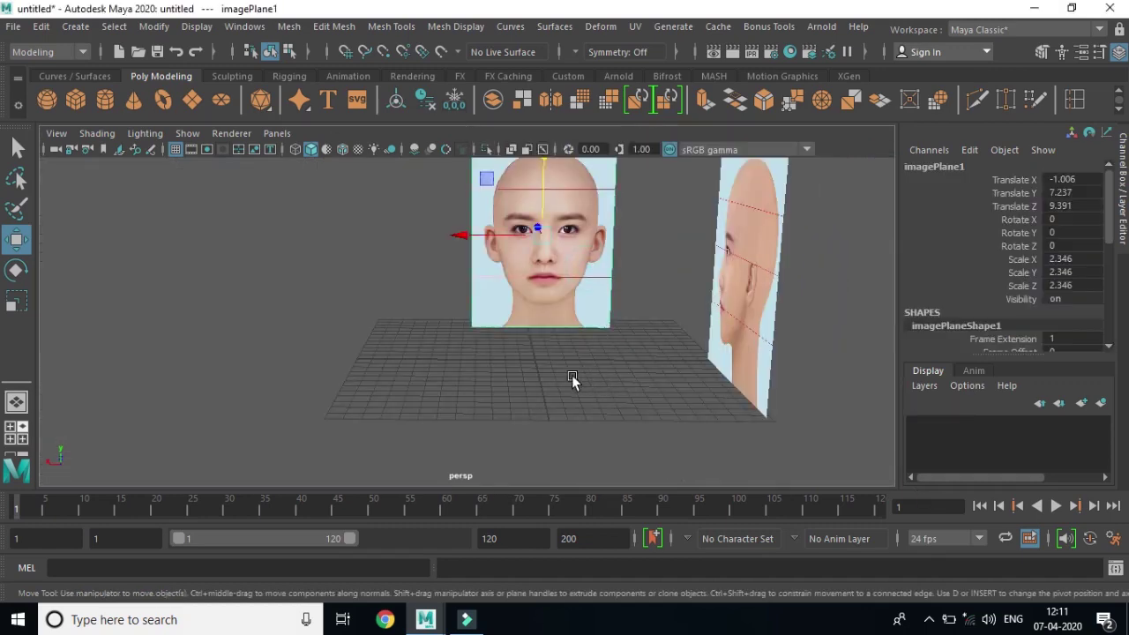
# Step: Orbit around the planes and nudge the front plane slightly along Z
pyautogui.moveTo(571, 374)
pyautogui.keyDown('alt'); pyautogui.mouseDown()
pyautogui.moveTo(656, 344)
pyautogui.moveTo(302, 236)
pyautogui.moveTo(580, 291)
pyautogui.mouseUp(); pyautogui.keyUp('alt')
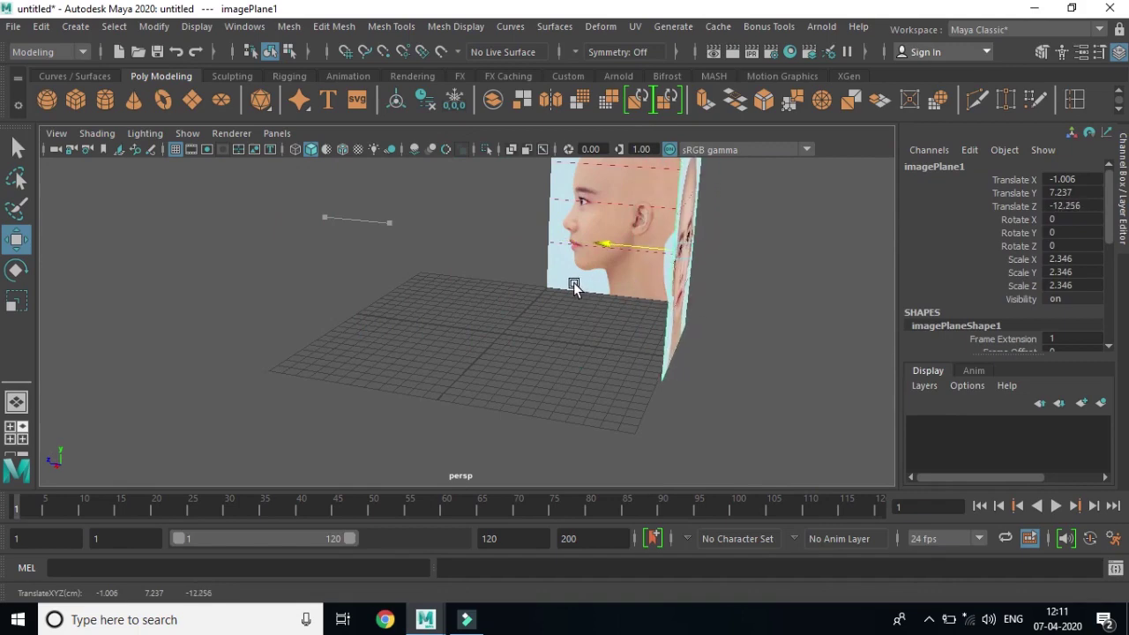
pyautogui.moveTo(580, 291); pyautogui.dragTo(569, 282)
pyautogui.moveTo(366, 352)
pyautogui.keyDown('alt'); pyautogui.mouseDown()
pyautogui.moveTo(574, 353)
pyautogui.moveTo(658, 373)
pyautogui.moveTo(649, 338)
pyautogui.mouseUp(); pyautogui.keyUp('alt')
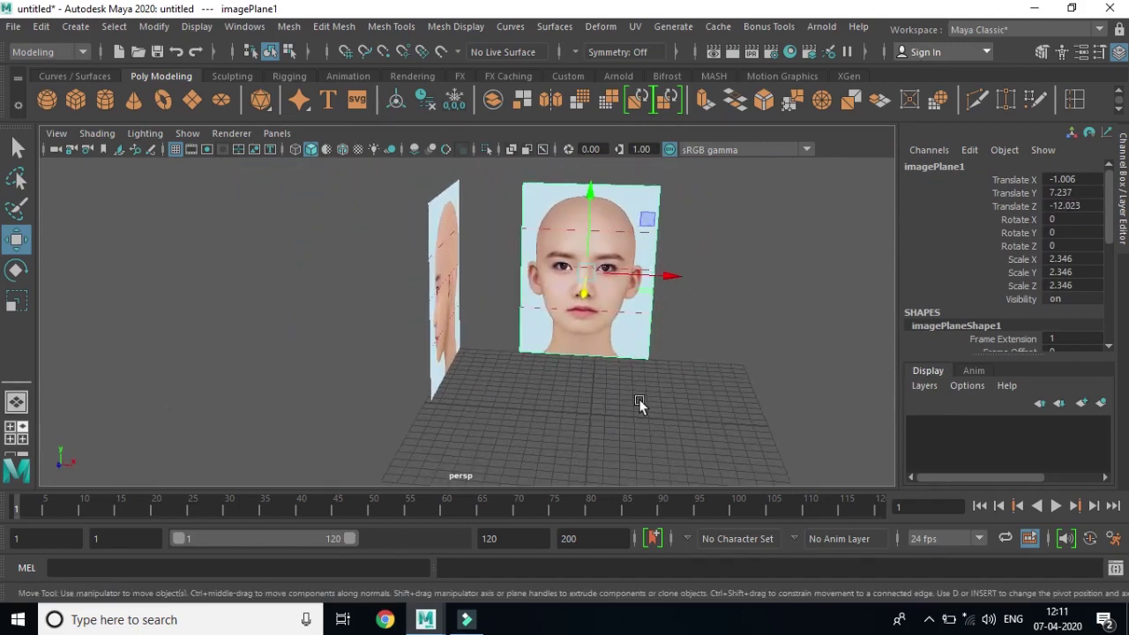
pyautogui.keyDown('alt'); pyautogui.moveTo(638, 399); pyautogui.dragTo(617, 408); pyautogui.keyUp('alt')
pyautogui.press('space')
pyautogui.press('space')
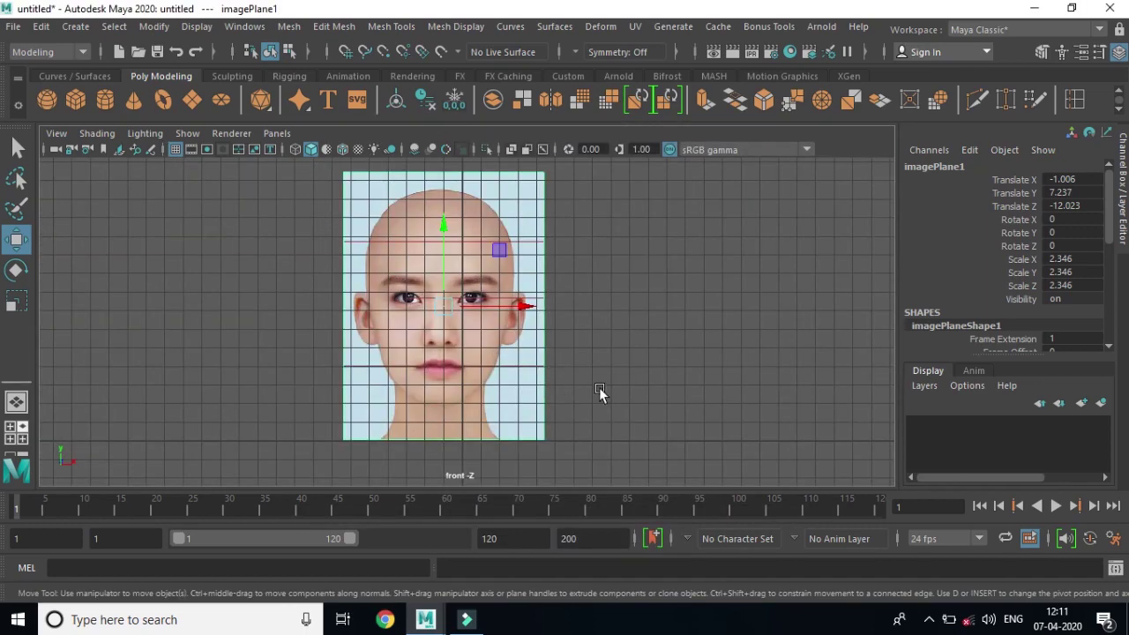
pyautogui.press('space')
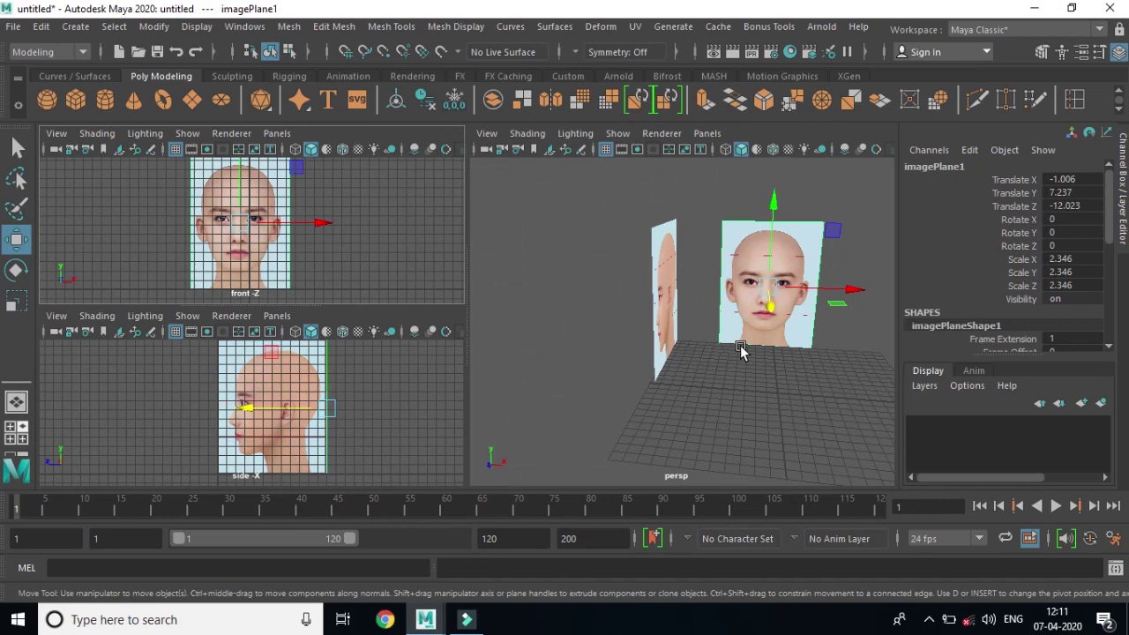
pyautogui.press('space')
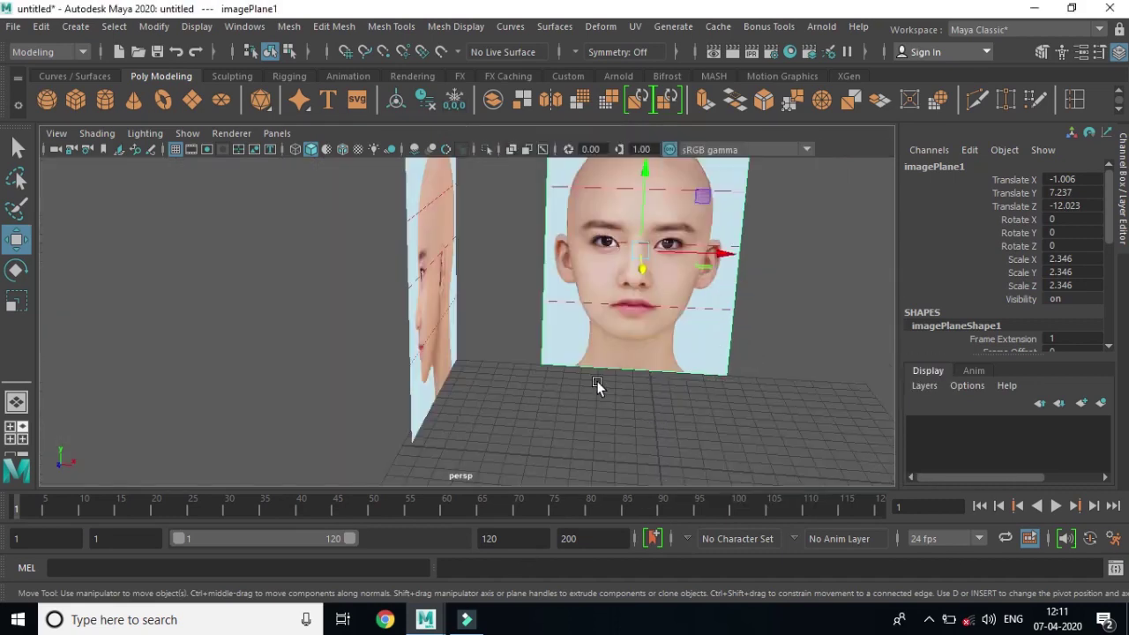
pyautogui.press('space')
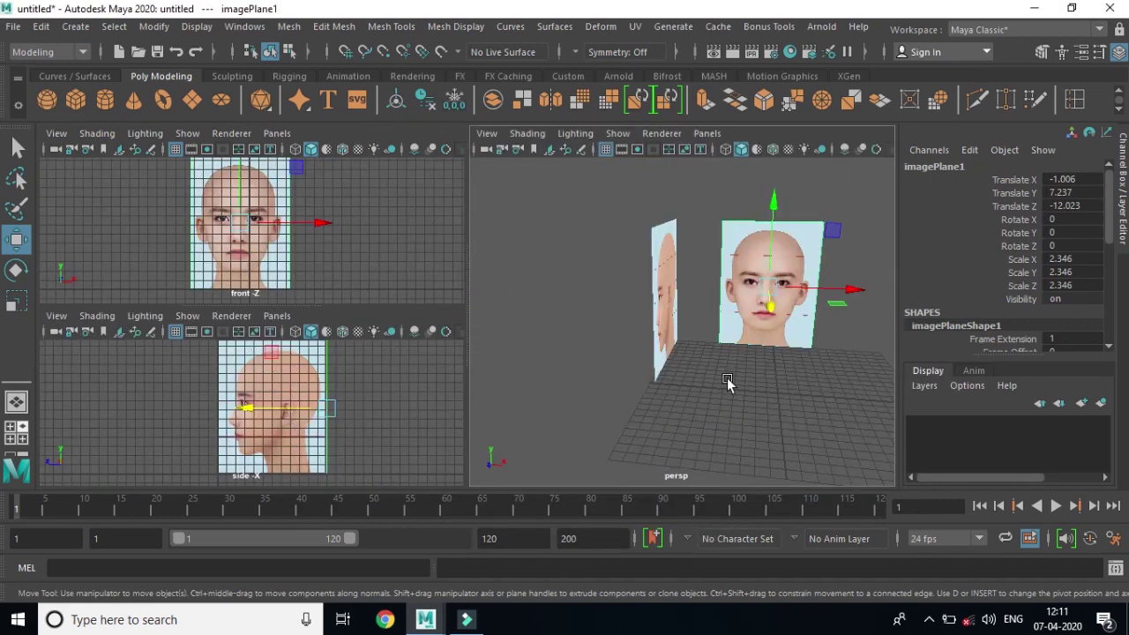
pyautogui.press('space')
# Step: Slide the profile plane along X to -6.474 so it meets the front plane's edge
pyautogui.click(435, 260)
pyautogui.keyDown('alt'); pyautogui.moveTo(491, 330); pyautogui.dragTo(639, 392); pyautogui.keyUp('alt')
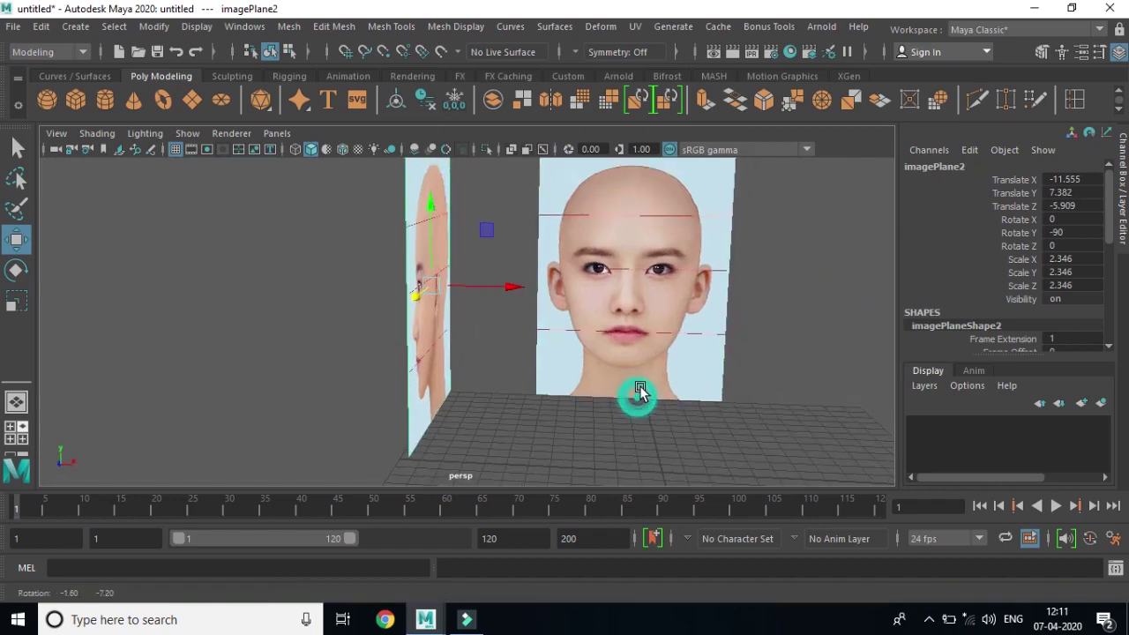
pyautogui.scroll(-3, 688, 388)
pyautogui.keyDown('alt'); pyautogui.moveTo(730, 391); pyautogui.dragTo(570, 358, button='middle'); pyautogui.keyUp('alt')
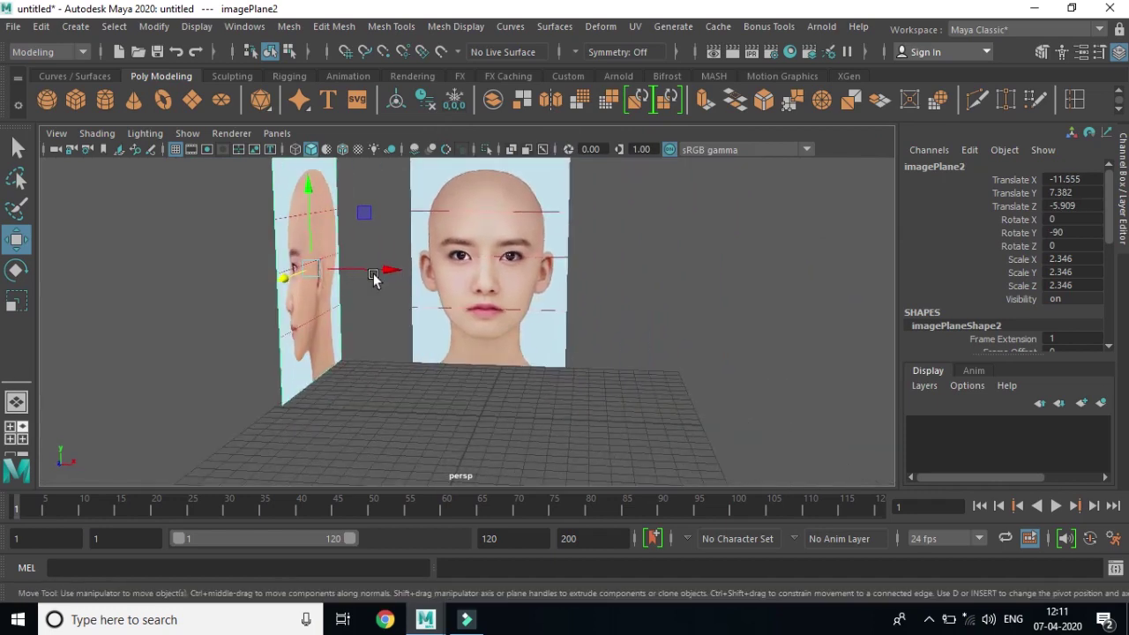
pyautogui.moveTo(374, 277); pyautogui.dragTo(701, 314)
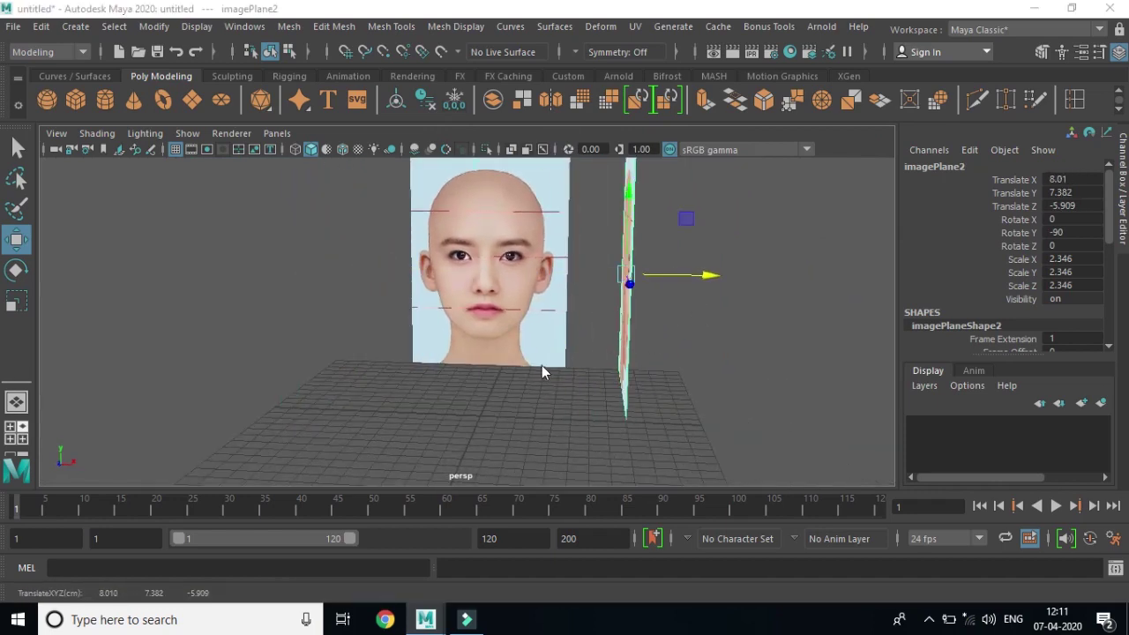
pyautogui.press('space')
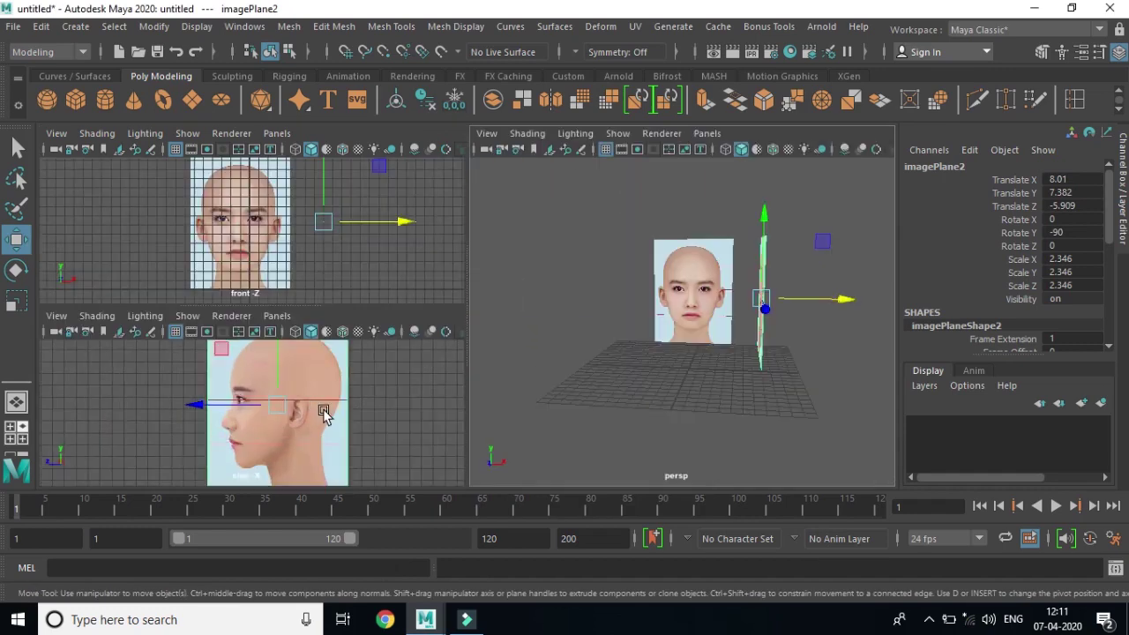
pyautogui.press('space')
pyautogui.moveTo(710, 279); pyautogui.dragTo(472, 272)
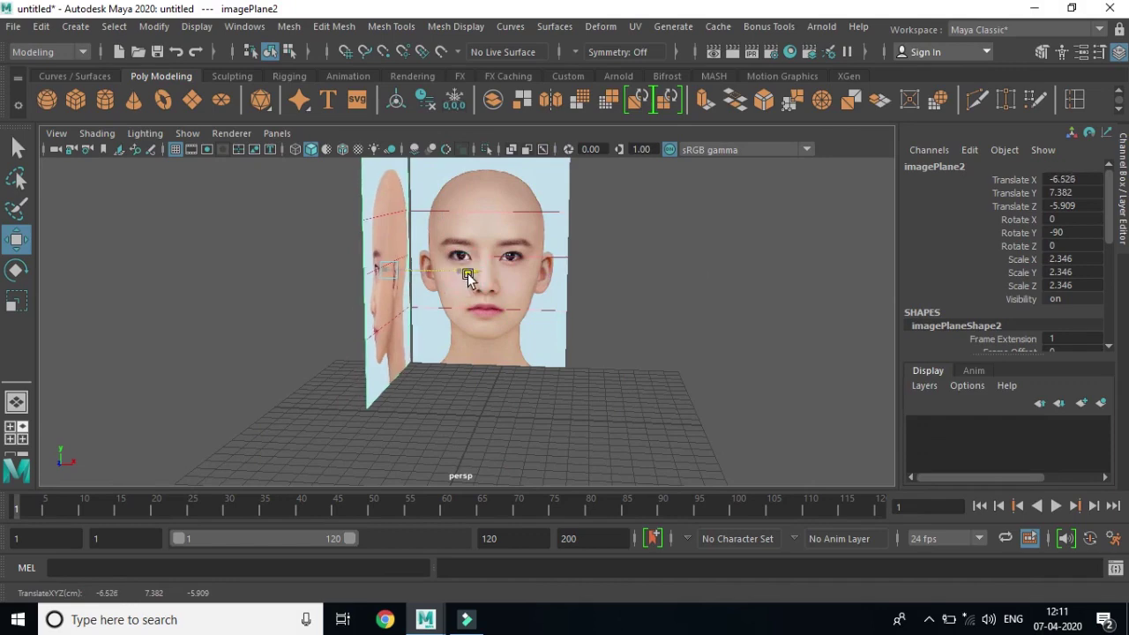
pyautogui.moveTo(792, 431)
pyautogui.keyDown('alt'); pyautogui.mouseDown()
pyautogui.moveTo(622, 416)
pyautogui.moveTo(824, 390)
pyautogui.moveTo(796, 370)
pyautogui.moveTo(690, 377)
pyautogui.moveTo(698, 403)
pyautogui.moveTo(682, 423)
pyautogui.moveTo(691, 410)
pyautogui.mouseUp(); pyautogui.keyUp('alt')
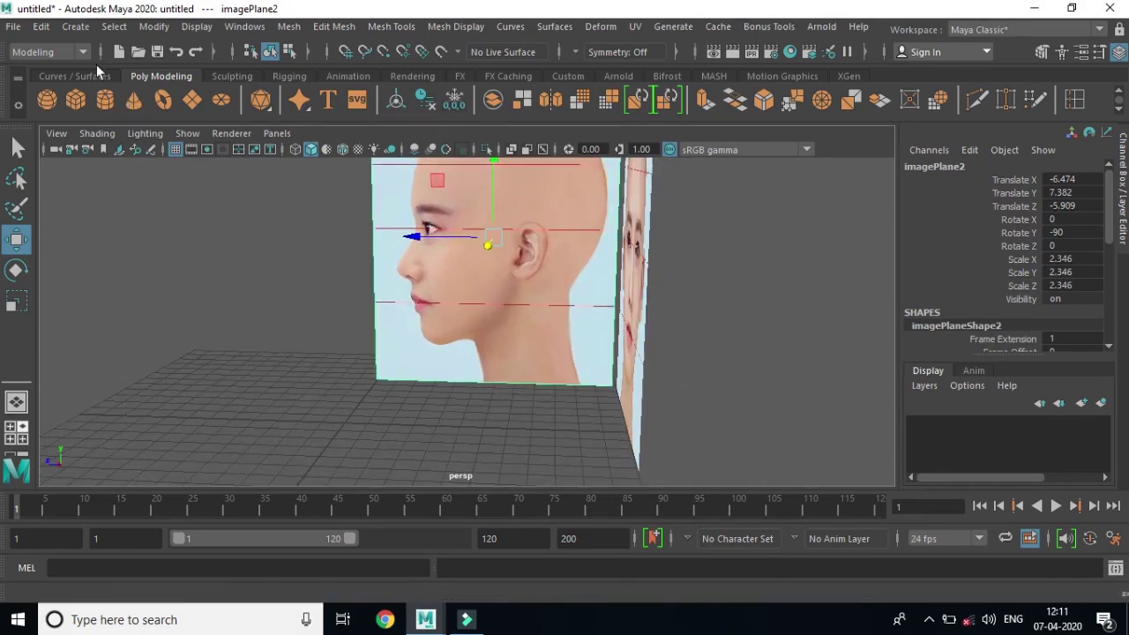
# Step: From Save Scene As, create a new folder named 'gg human' on drive D:
pyautogui.click(14, 27)
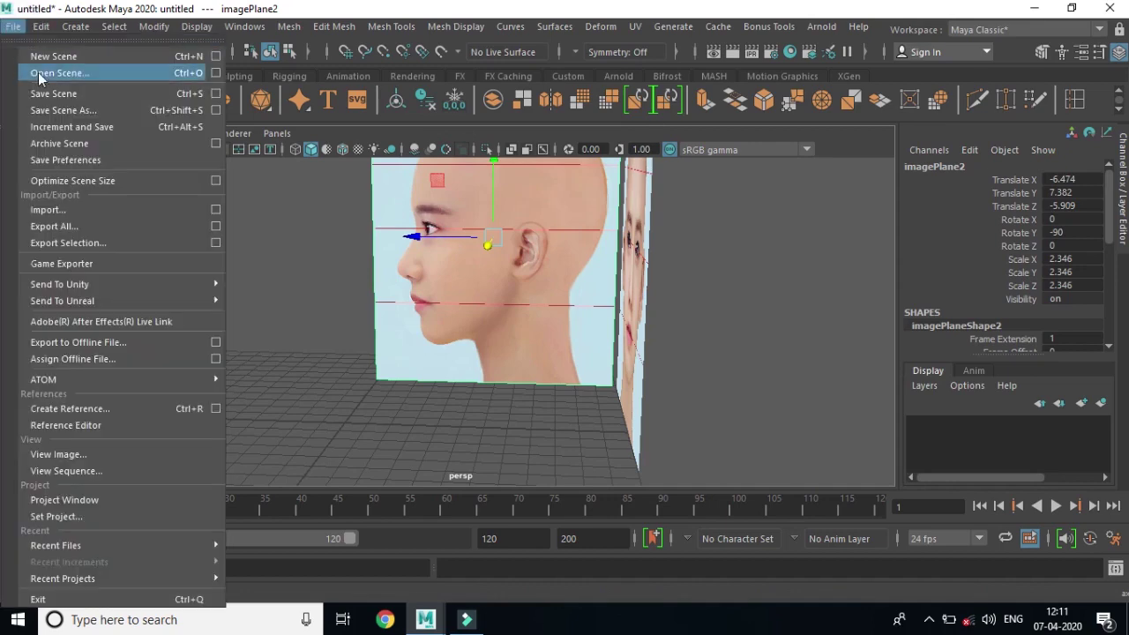
pyautogui.click(75, 93)
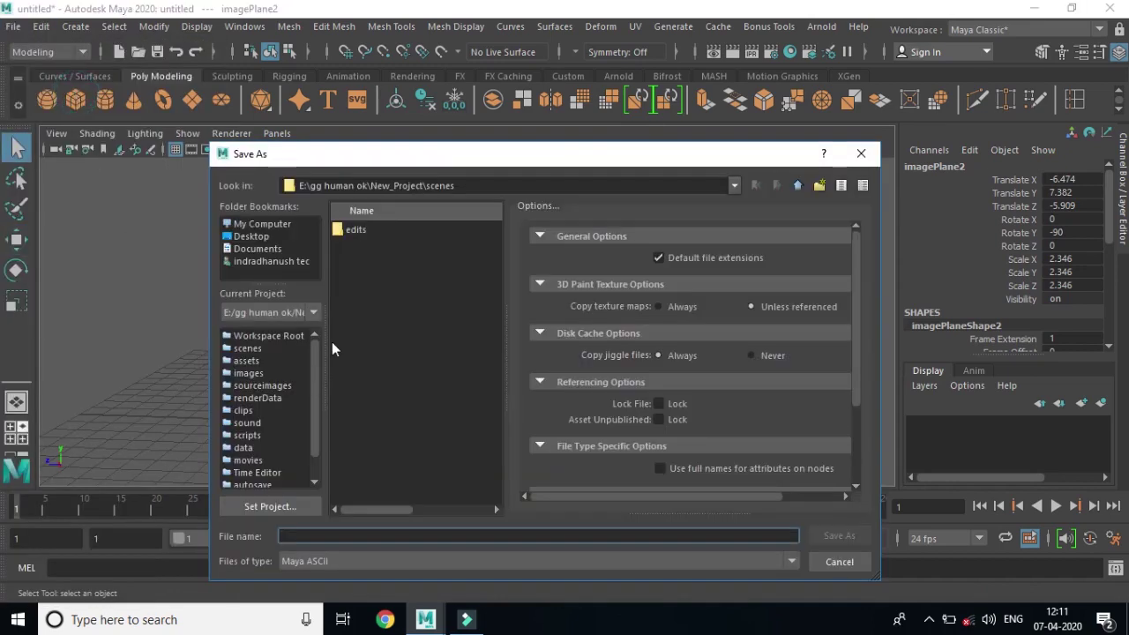
pyautogui.click(268, 227)
pyautogui.doubleClick(372, 228)
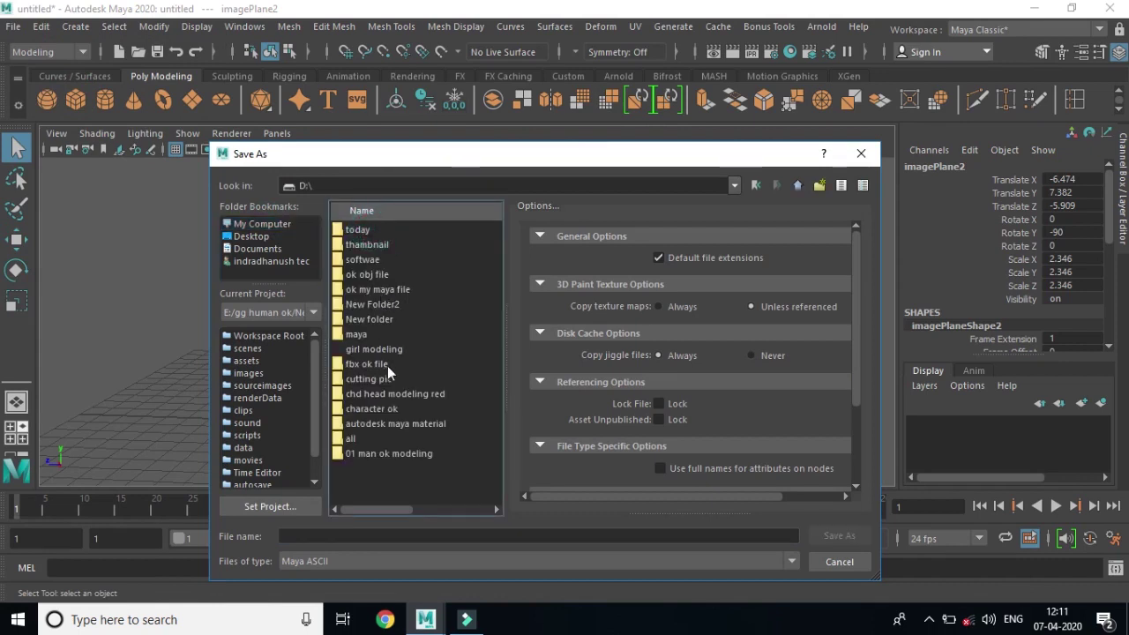
pyautogui.rightClick(386, 477)
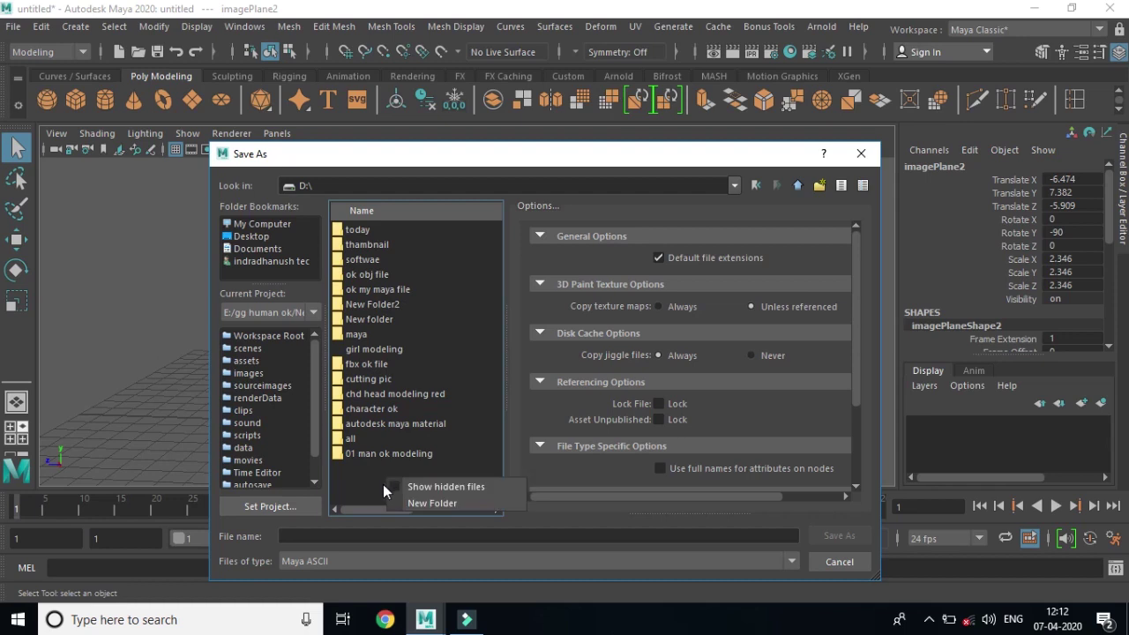
pyautogui.click(459, 503)
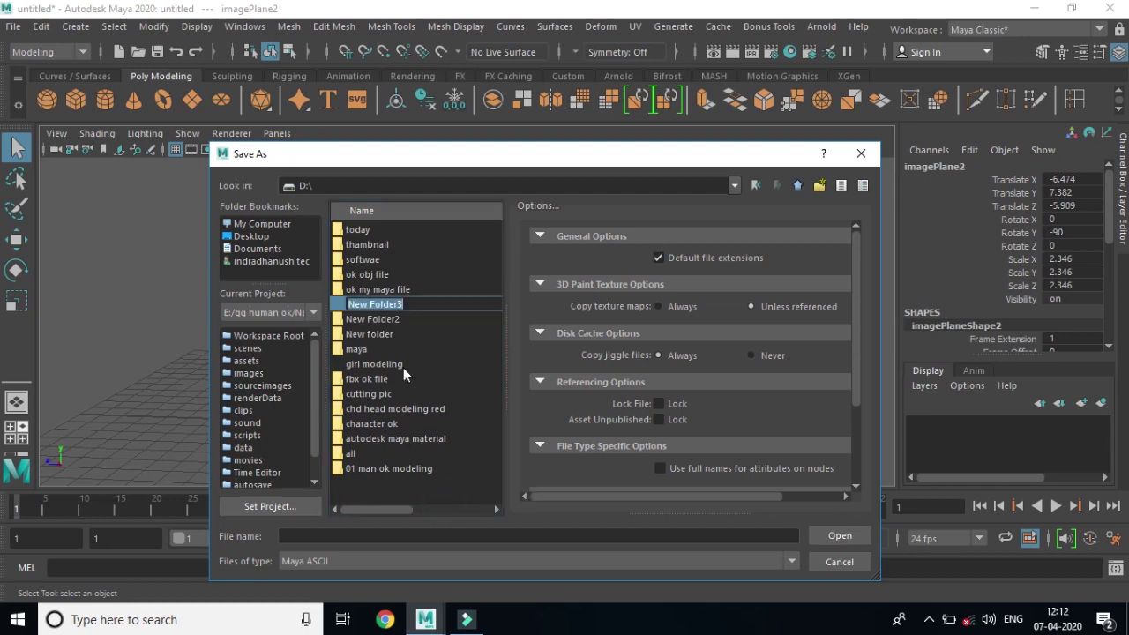
pyautogui.write('gg ')
pyautogui.write('human')
pyautogui.click(426, 348)
pyautogui.click(381, 319)
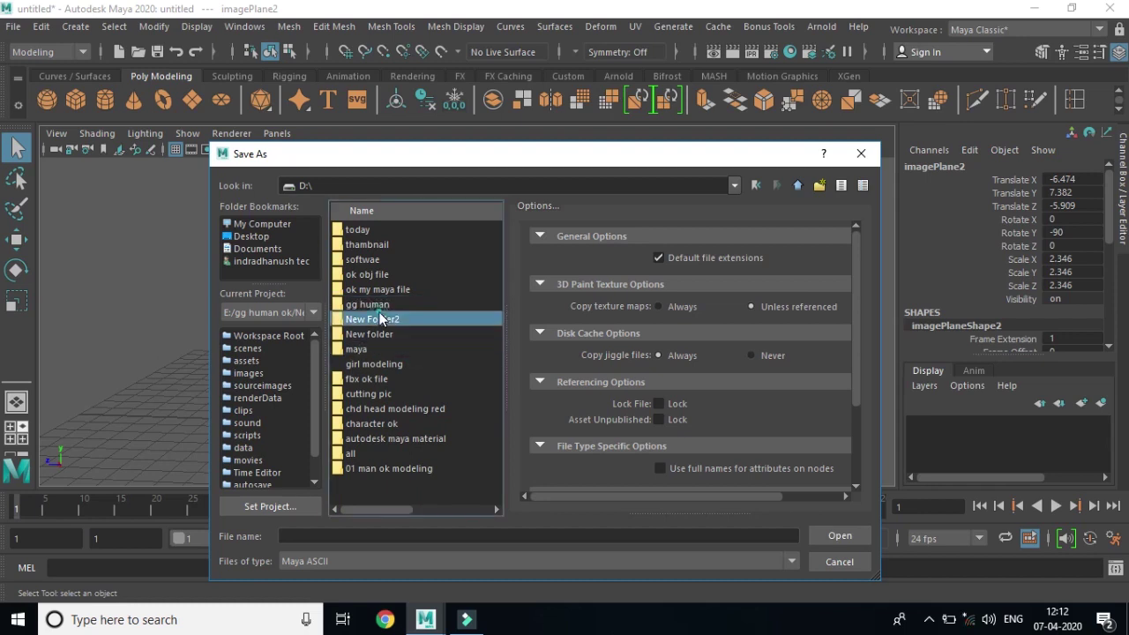
pyautogui.doubleClick(374, 304)
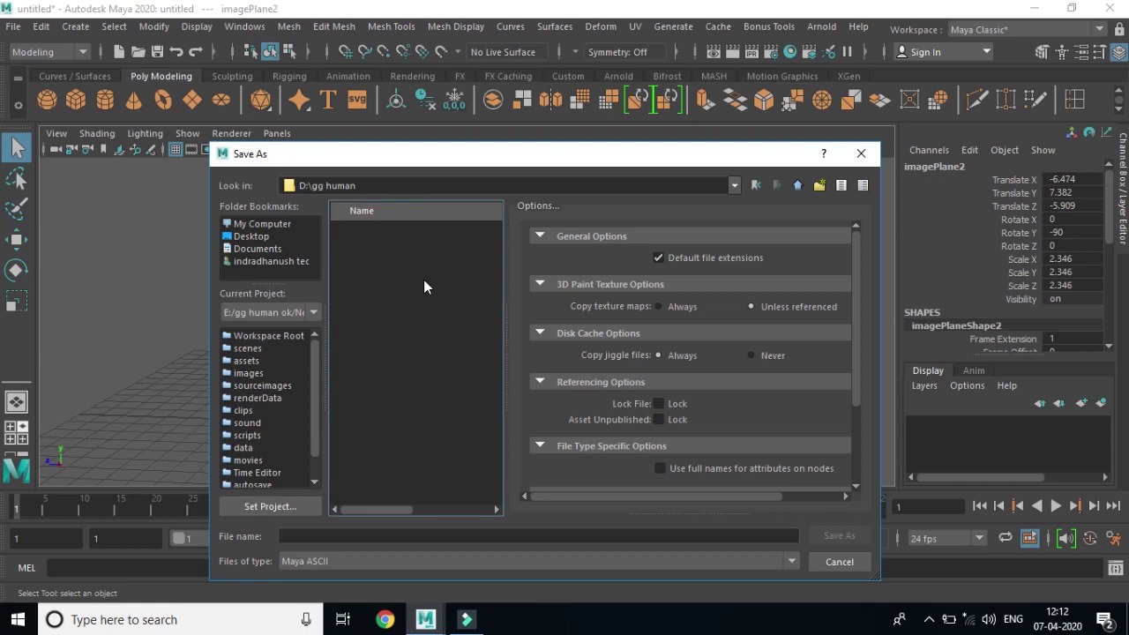
# Step: Save the scene as 'gg' inside the D:\gg human folder
pyautogui.click(262, 224)
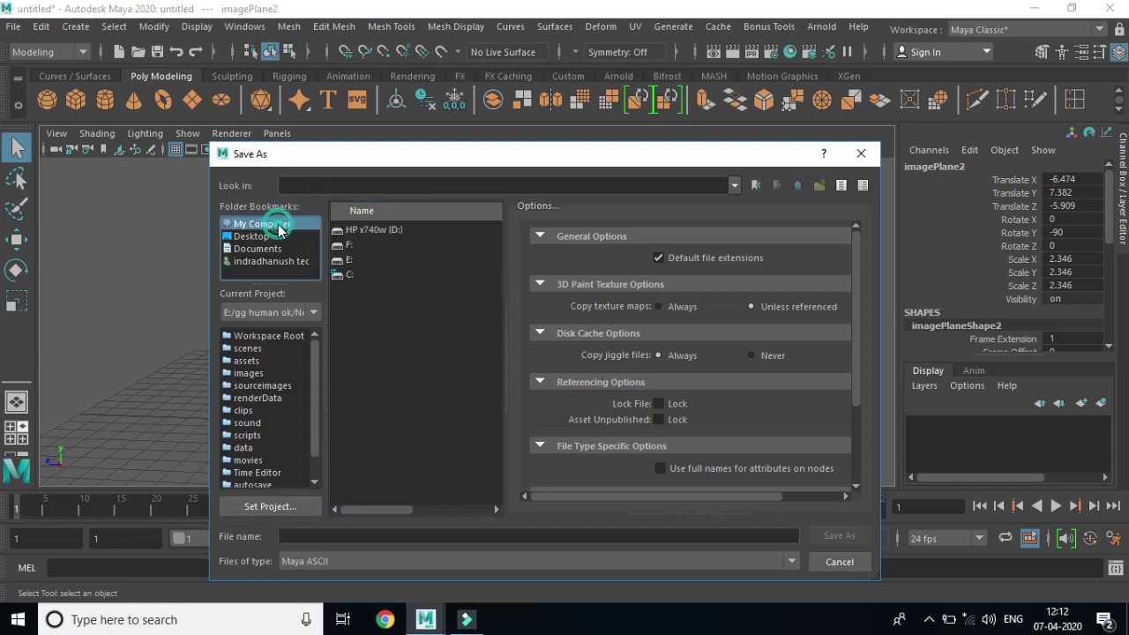
pyautogui.doubleClick(372, 229)
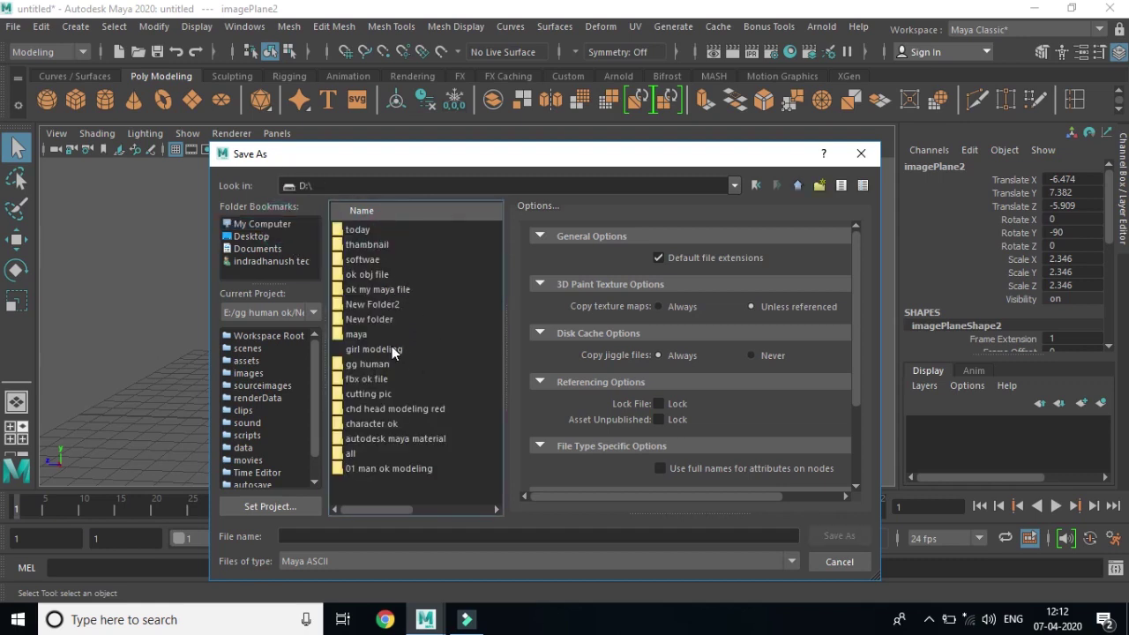
pyautogui.click(377, 364)
pyautogui.click(838, 535)
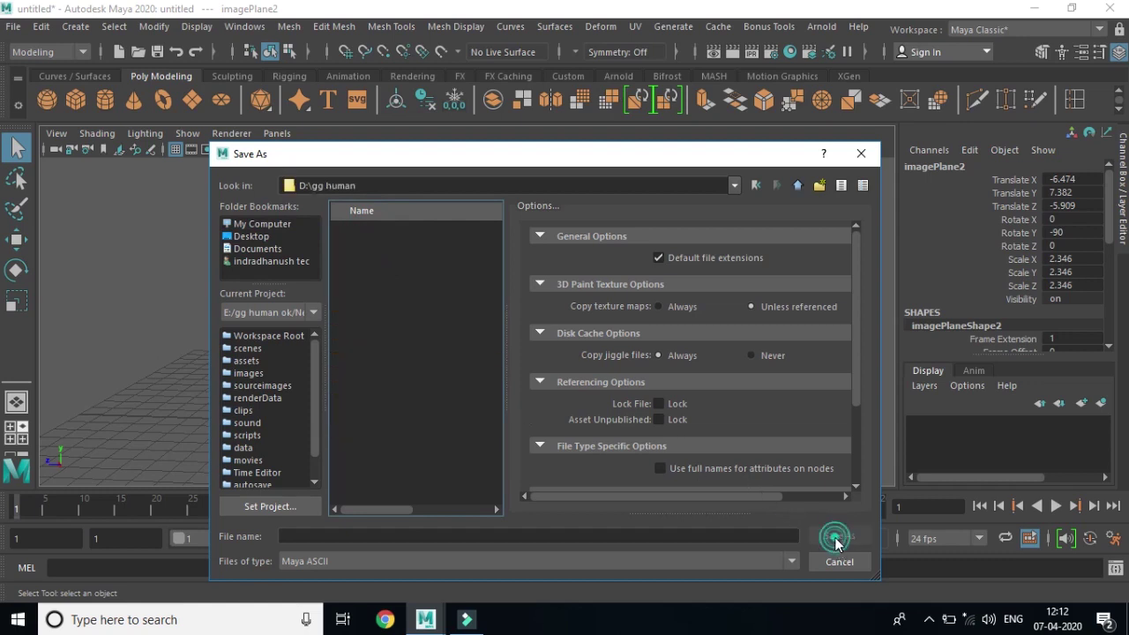
pyautogui.click(648, 536)
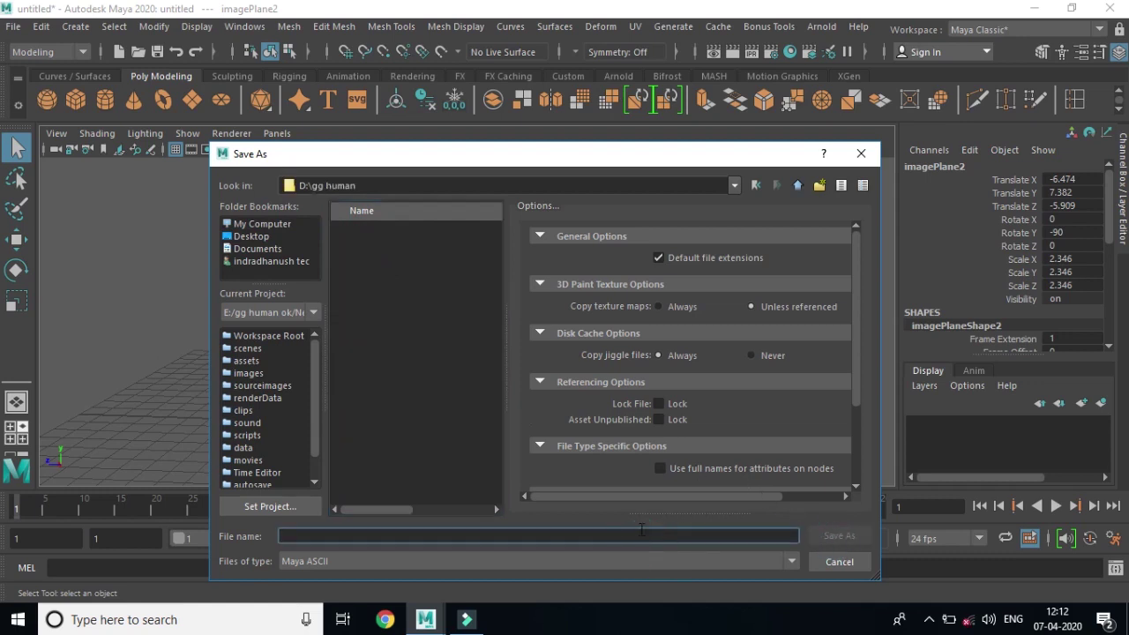
pyautogui.write('gg')
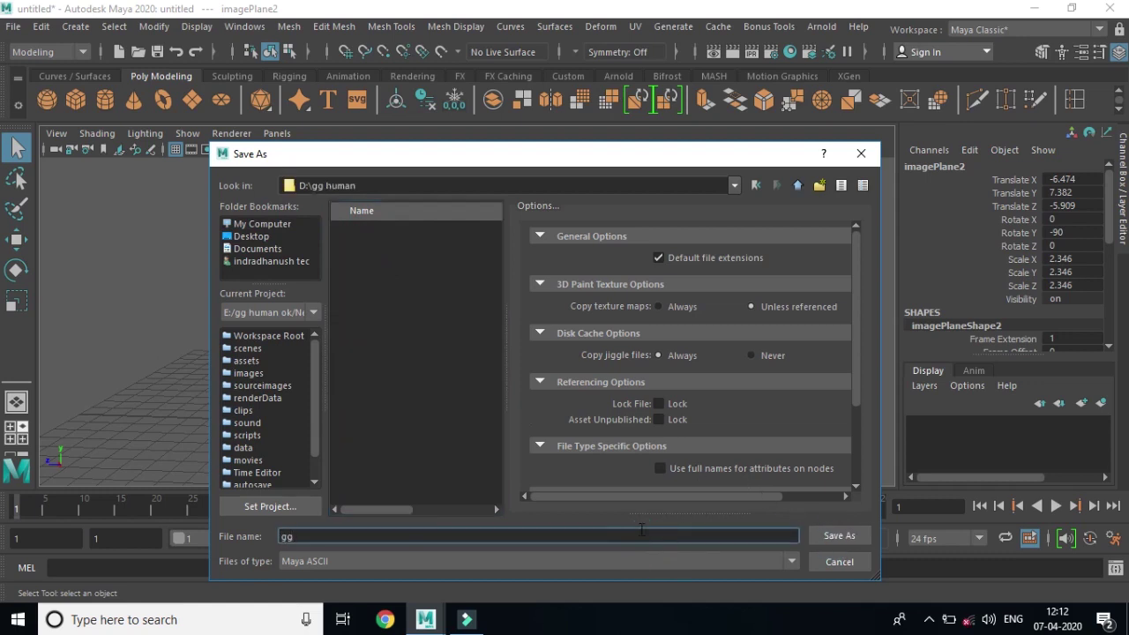
pyautogui.click(843, 536)
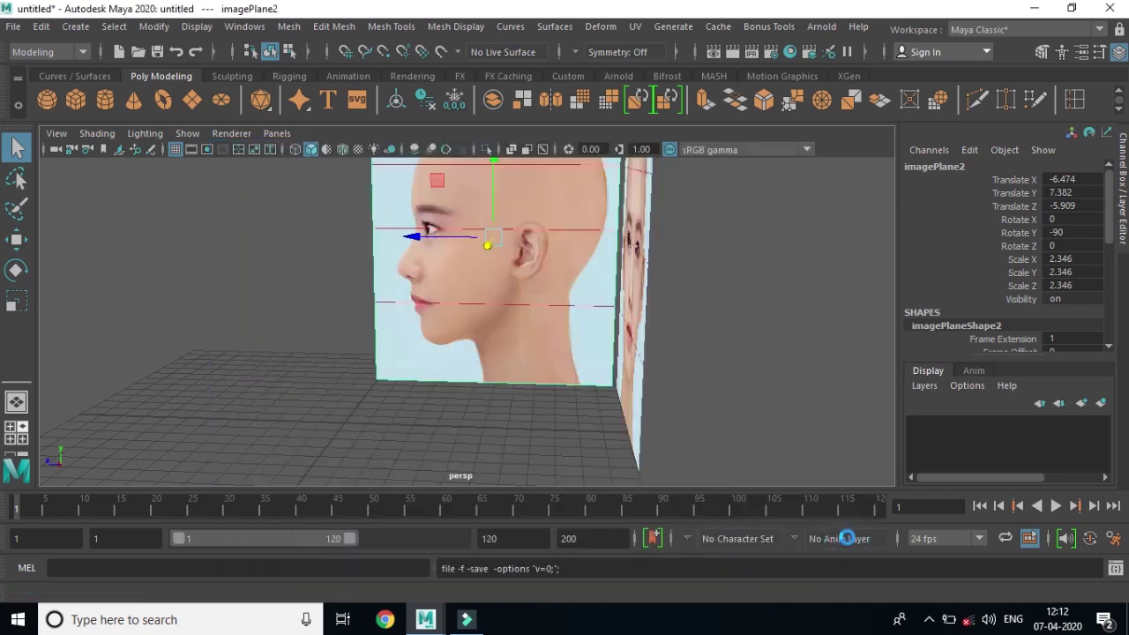
pyautogui.press('w')
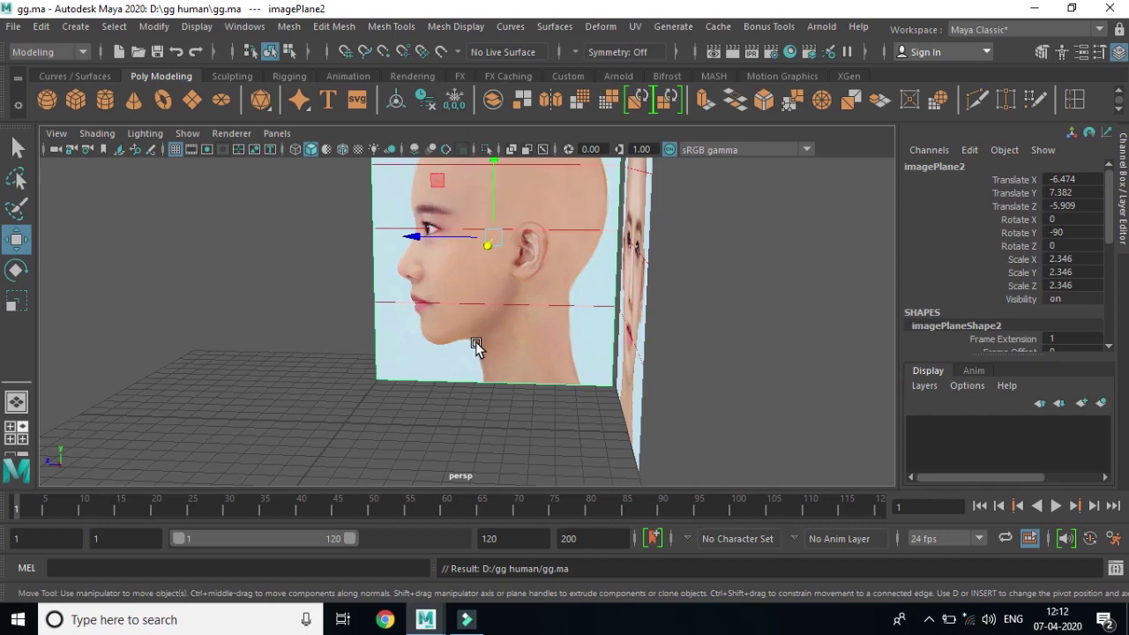
# Step: Orbit and zoom around the reference planes to inspect how they meet
pyautogui.scroll(2, 600, 354)
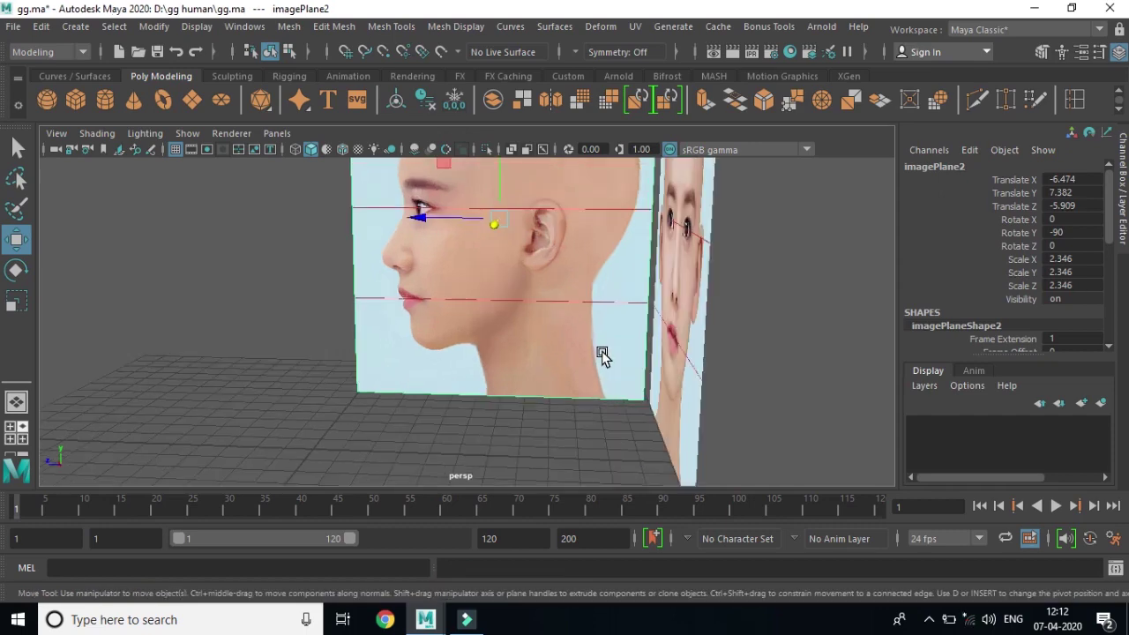
pyautogui.moveTo(605, 373)
pyautogui.keyDown('alt'); pyautogui.mouseDown()
pyautogui.moveTo(637, 343)
pyautogui.moveTo(614, 383)
pyautogui.moveTo(641, 370)
pyautogui.mouseUp(); pyautogui.keyUp('alt')
pyautogui.scroll(2, 637, 345)
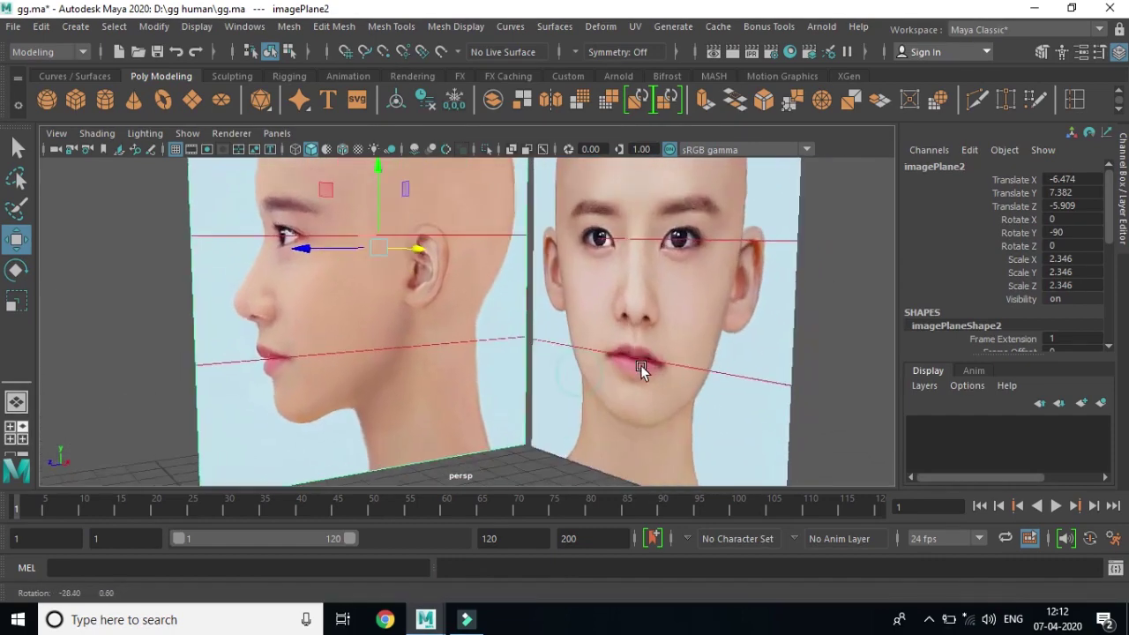
pyautogui.scroll(1, 653, 378)
pyautogui.scroll(1, 641, 382)
pyautogui.scroll(2, 638, 379)
pyautogui.scroll(-1, 636, 374)
pyautogui.keyDown('alt'); pyautogui.moveTo(676, 365); pyautogui.dragTo(645, 316); pyautogui.keyUp('alt')
pyautogui.scroll(-2, 646, 315)
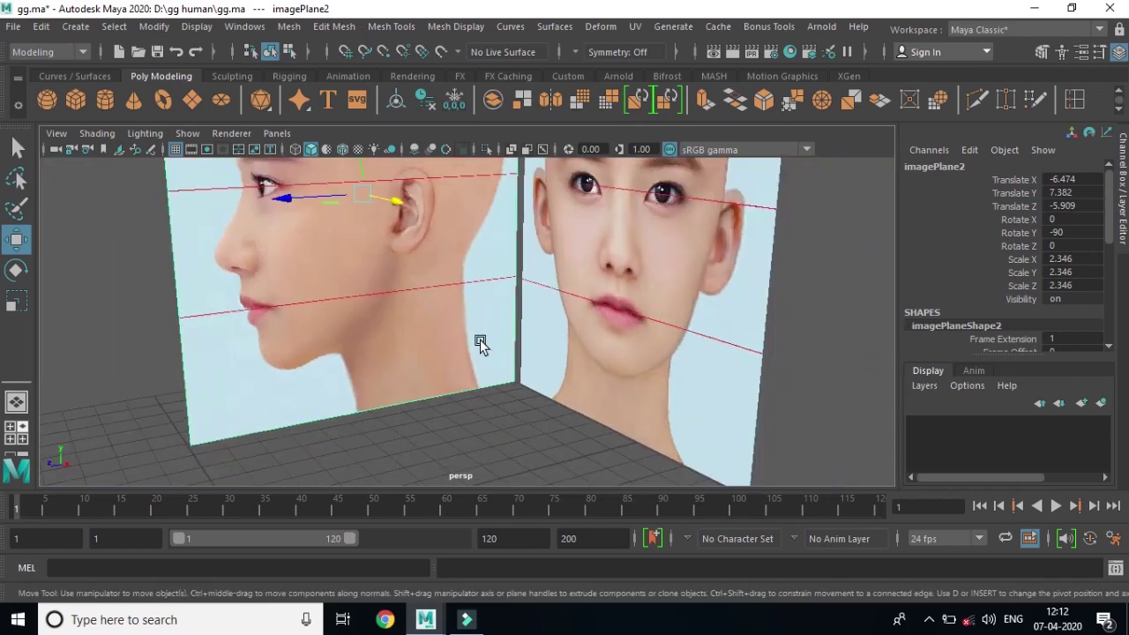
# Step: Orbit so the side plane faces the camera, ending in the four-view layout
pyautogui.press('space')
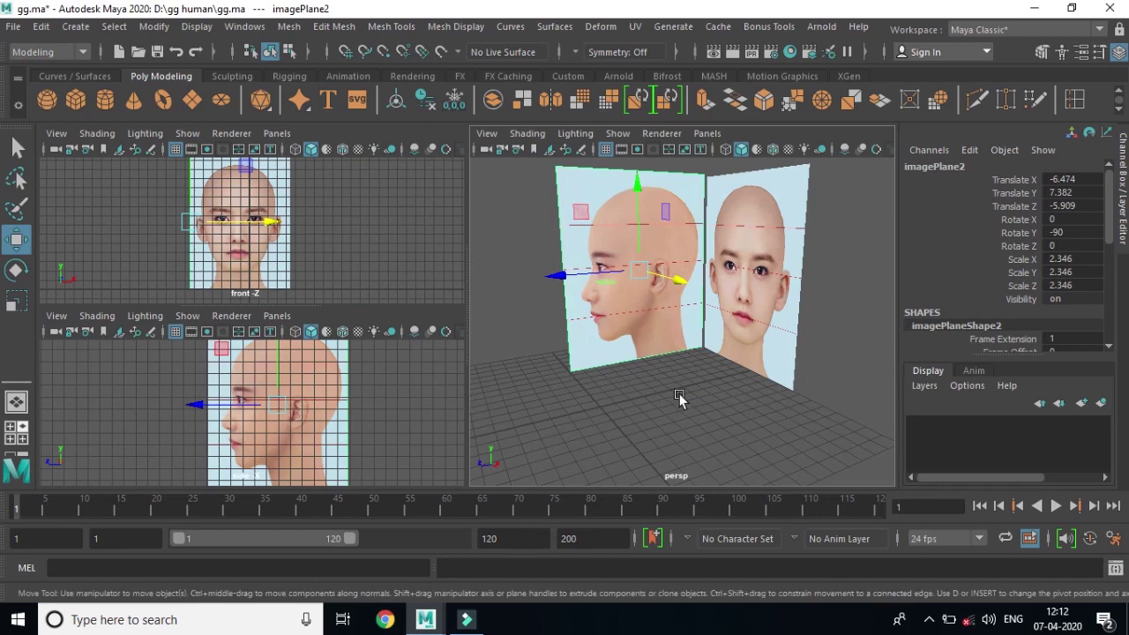
pyautogui.press('space')
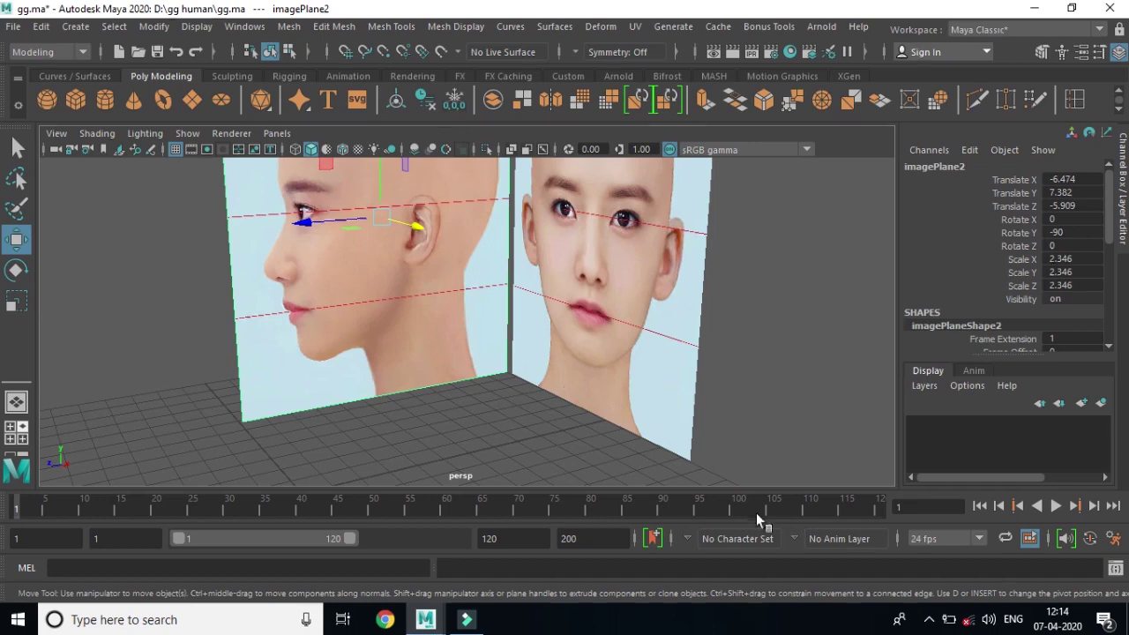
pyautogui.moveTo(706, 402)
pyautogui.keyDown('alt'); pyautogui.mouseDown()
pyautogui.moveTo(661, 390)
pyautogui.moveTo(613, 401)
pyautogui.moveTo(627, 402)
pyautogui.mouseUp(); pyautogui.keyUp('alt')
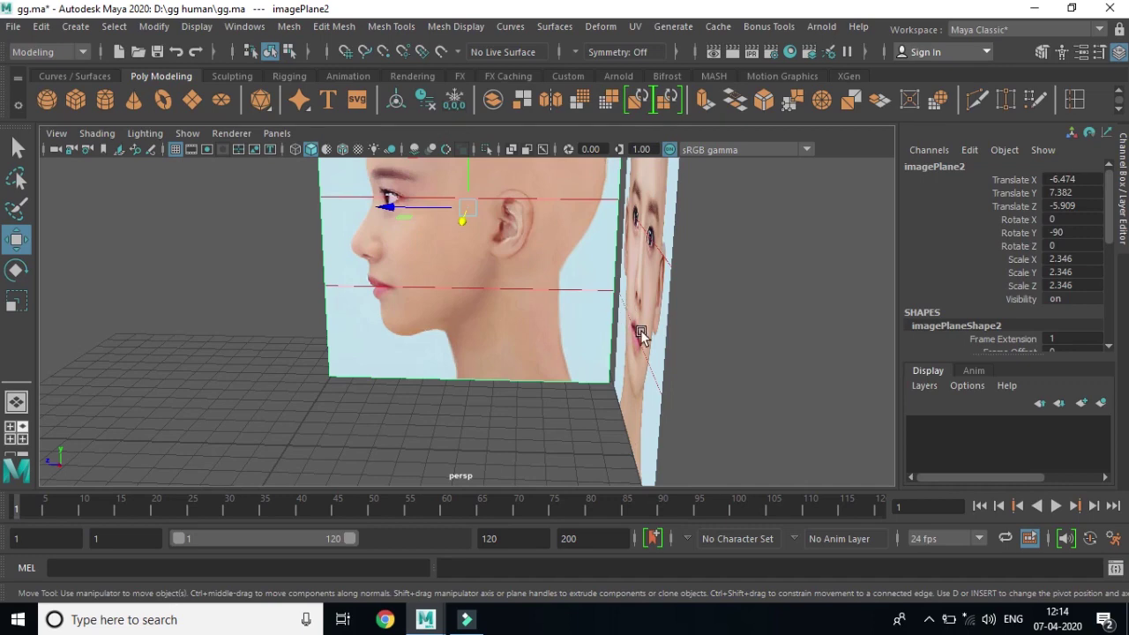
pyautogui.moveTo(547, 379)
pyautogui.keyDown('alt'); pyautogui.mouseDown()
pyautogui.moveTo(593, 372)
pyautogui.moveTo(533, 375)
pyautogui.moveTo(487, 407)
pyautogui.moveTo(549, 328)
pyautogui.moveTo(564, 373)
pyautogui.mouseUp(); pyautogui.keyUp('alt')
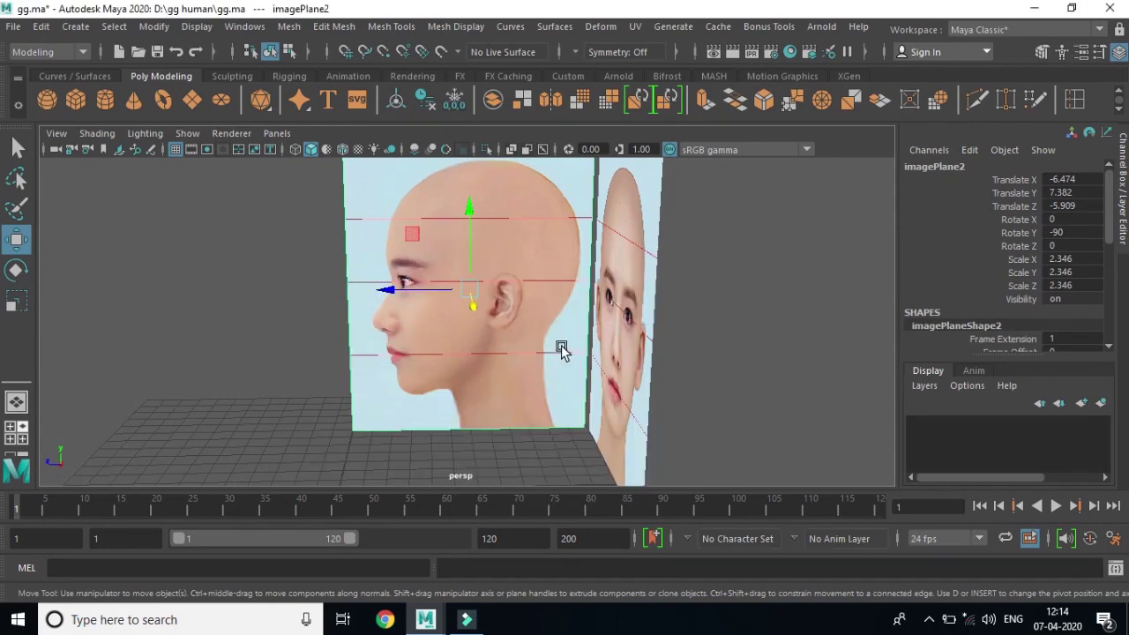
pyautogui.press('space')
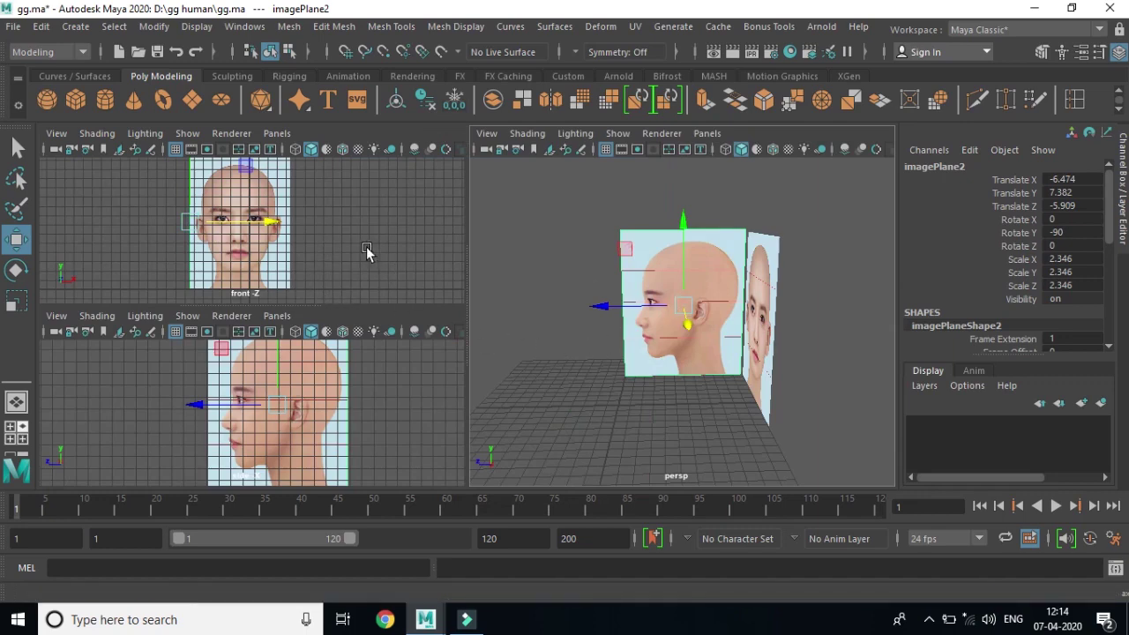
# Step: Create display layer1 and add both selected image planes to it
pyautogui.scroll(1, 321, 248)
pyautogui.scroll(-1, 325, 239)
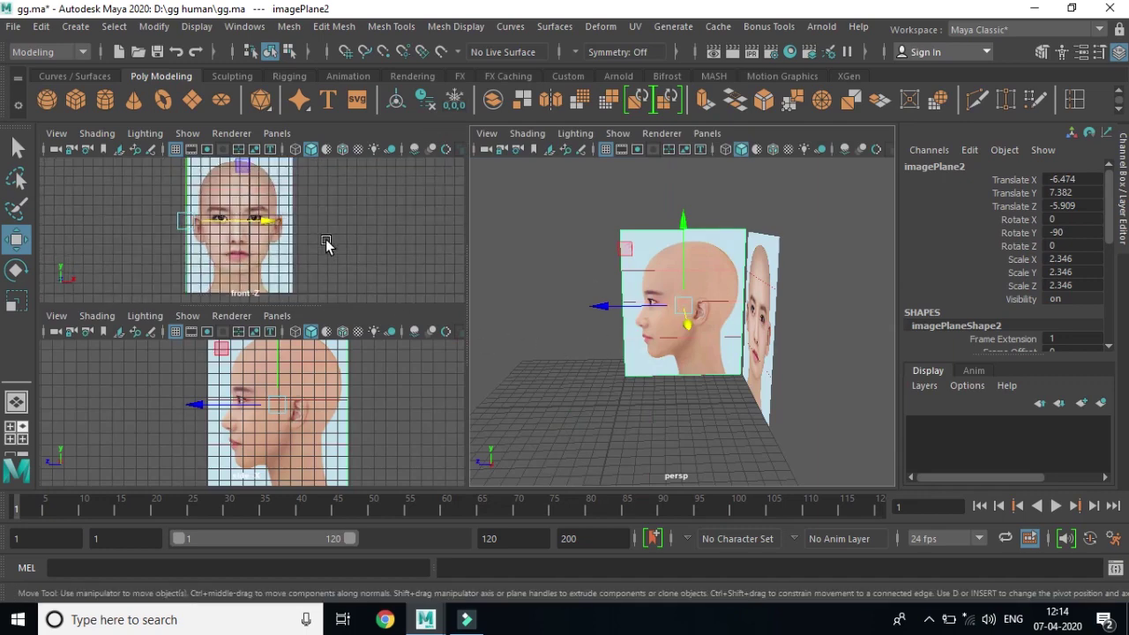
pyautogui.scroll(2, 635, 313)
pyautogui.scroll(-2, 746, 326)
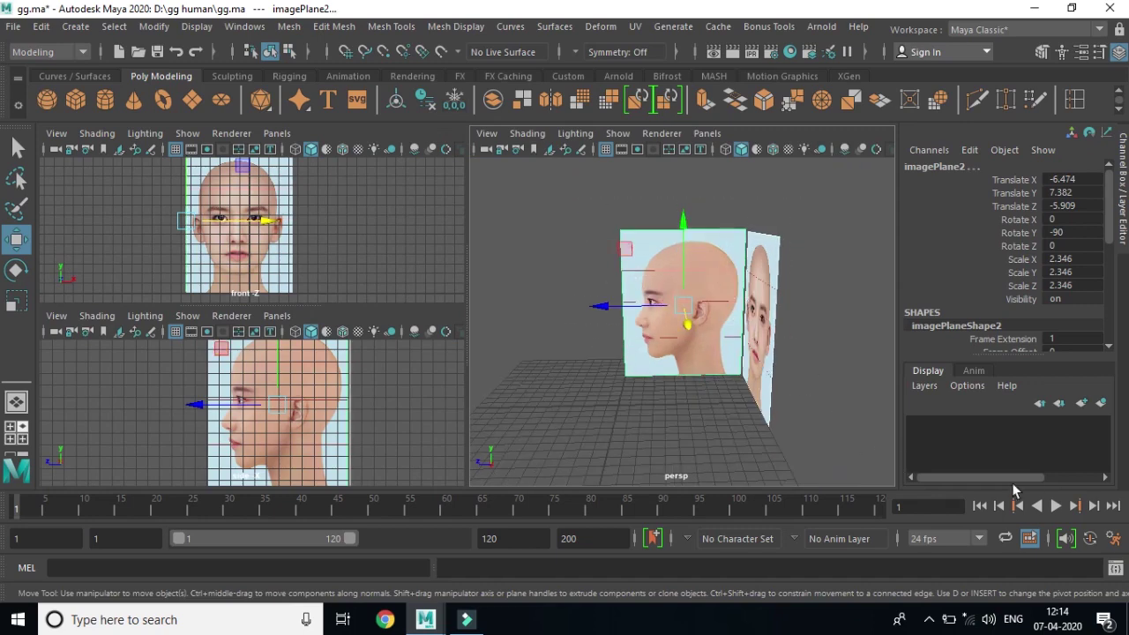
pyautogui.click(1082, 403)
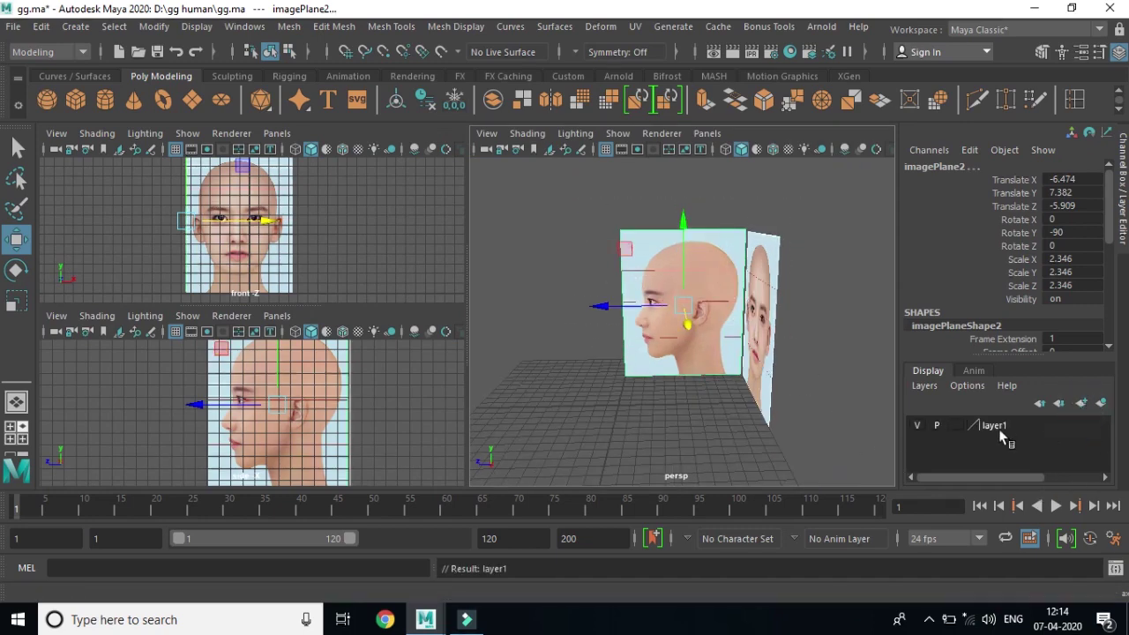
pyautogui.click(1001, 425)
pyautogui.rightClick(1001, 425)
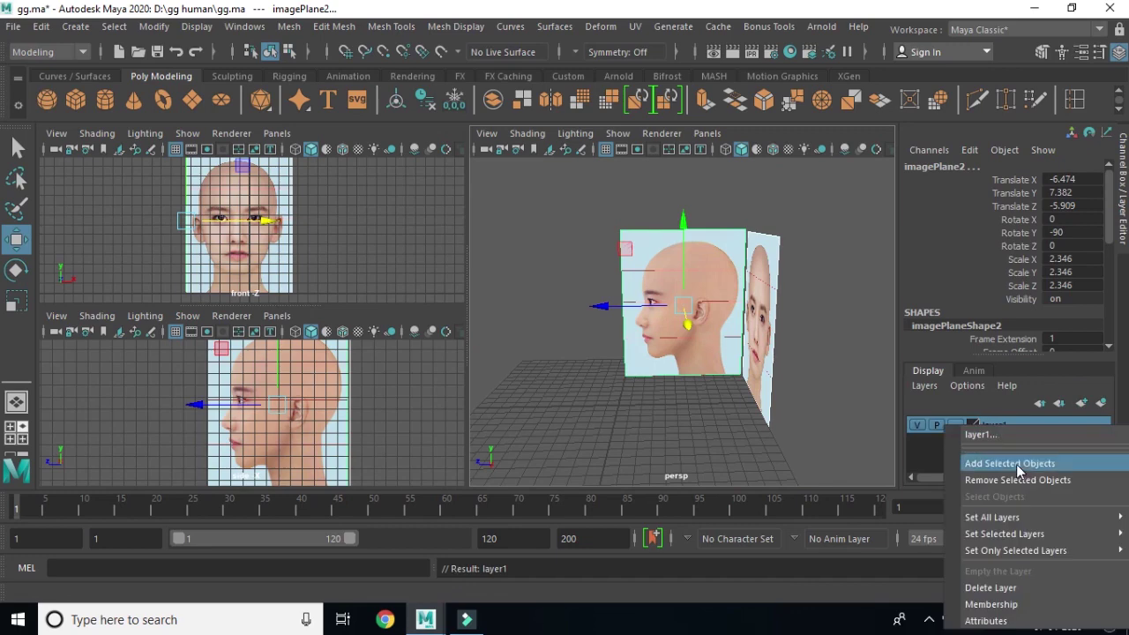
pyautogui.click(1014, 464)
# Step: Set layer1 to Reference display, deselect the planes, and activate the front and side views
pyautogui.click(956, 426)
pyautogui.click(956, 426)
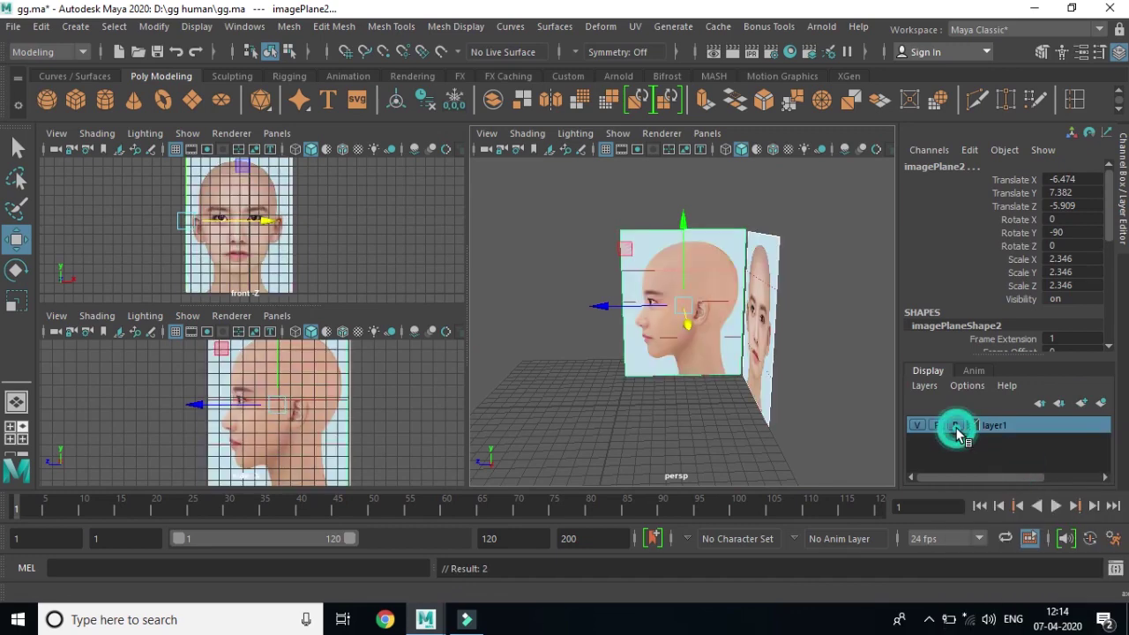
pyautogui.click(816, 303)
pyautogui.click(642, 309)
pyautogui.click(185, 216)
pyautogui.click(248, 379)
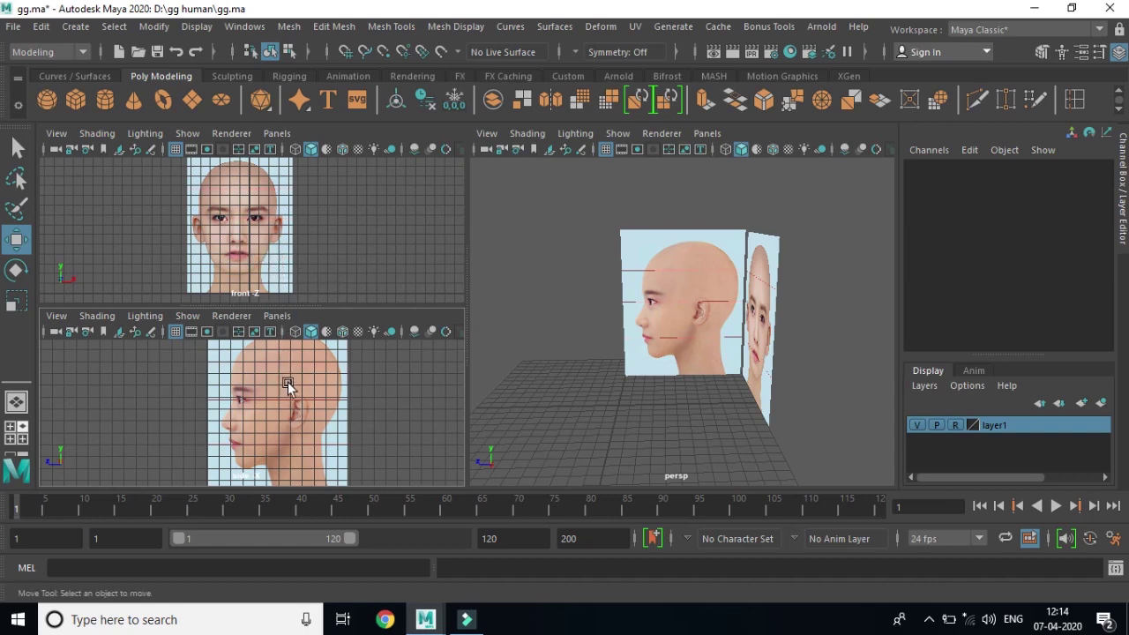
# Step: Turn off the grid in the front and side views, then maximize and zoom into the front view
pyautogui.press('space')
pyautogui.scroll(1, 519, 351)
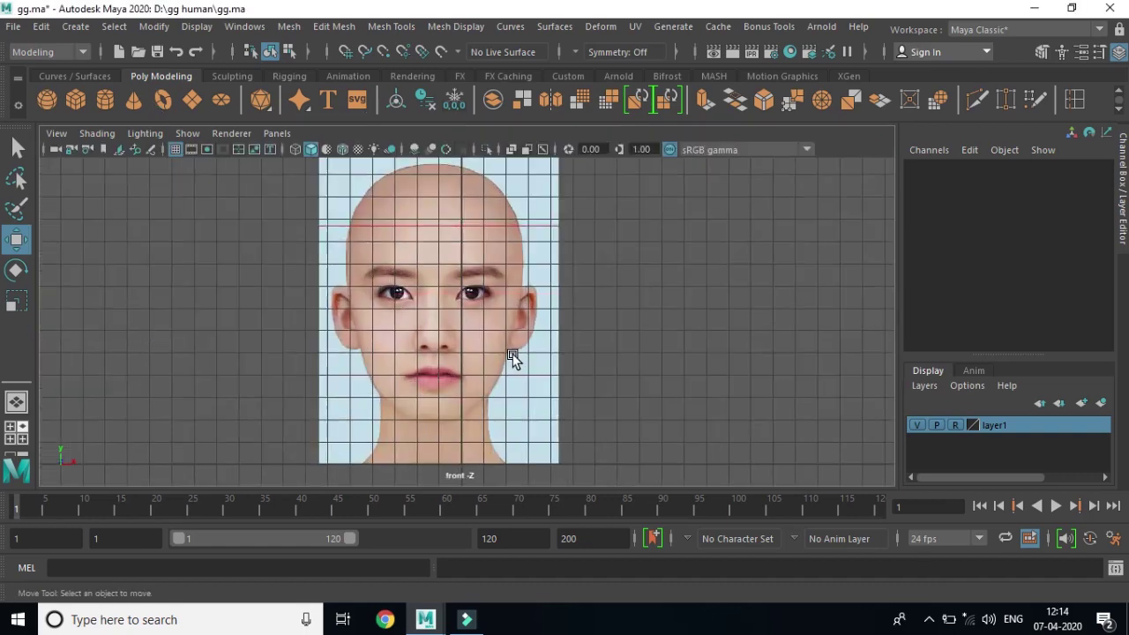
pyautogui.scroll(1, 519, 351)
pyautogui.click(178, 150)
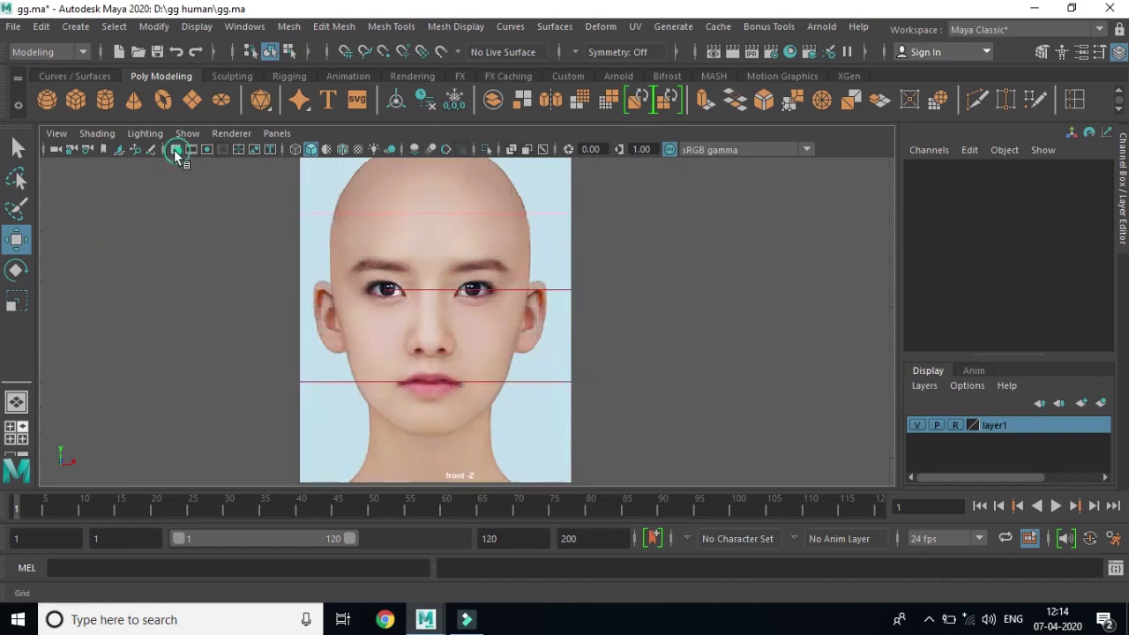
pyautogui.press('space')
pyautogui.press('space')
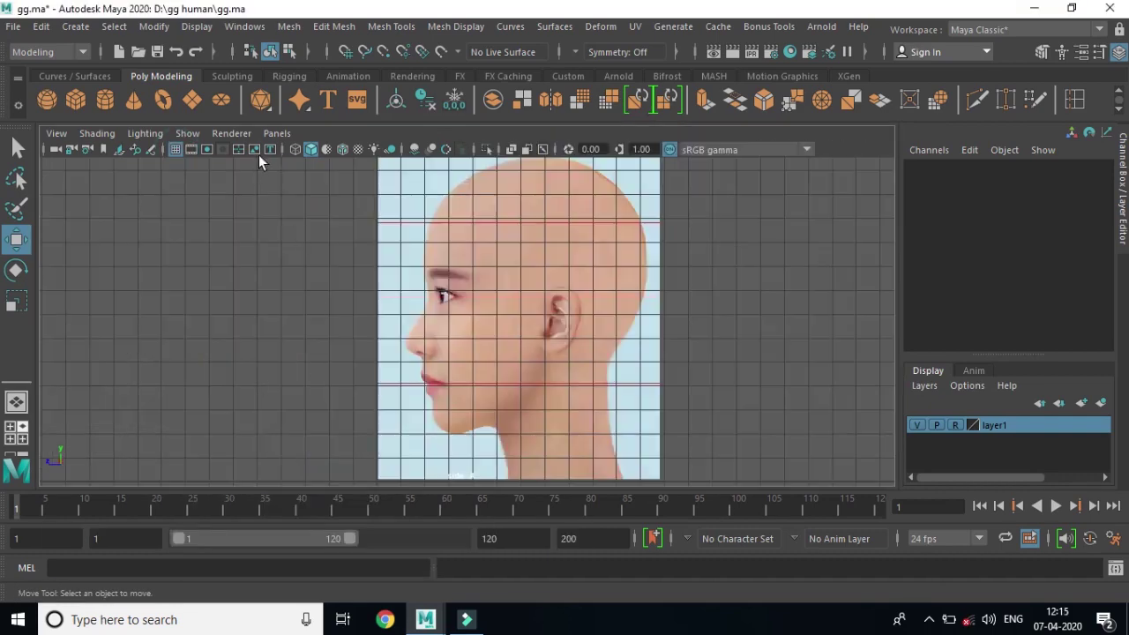
pyautogui.click(176, 150)
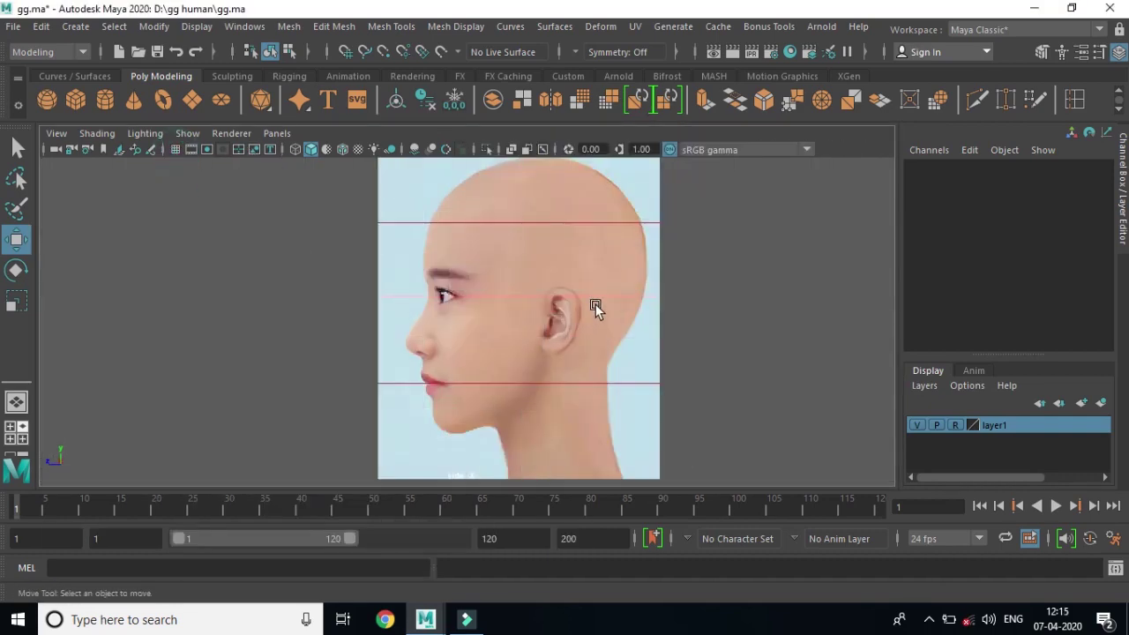
pyautogui.press('space')
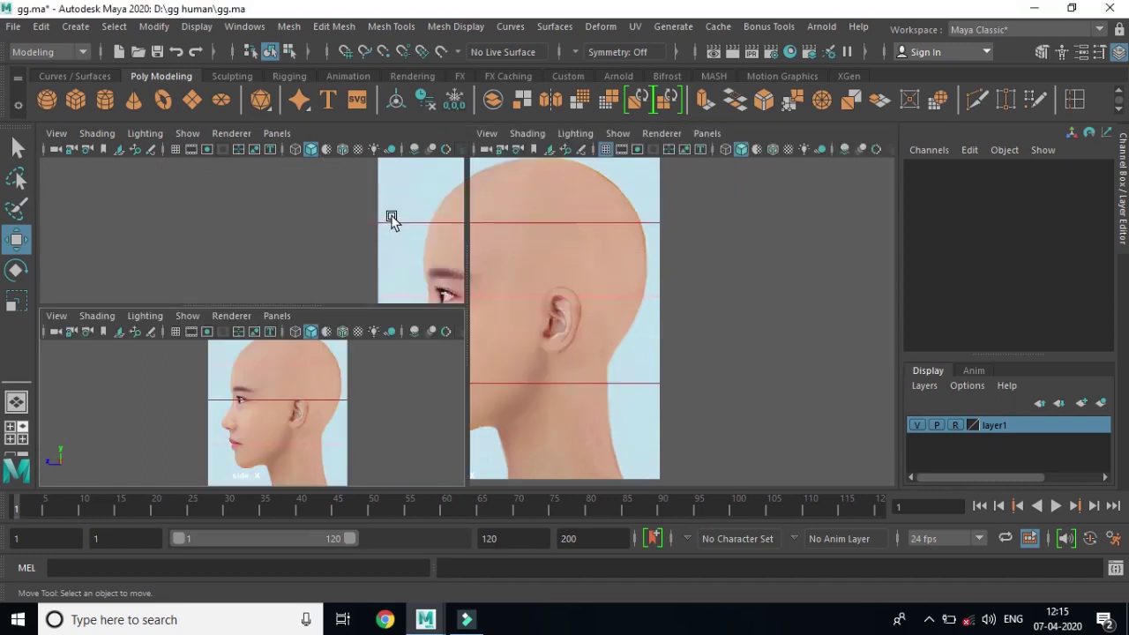
pyautogui.press('space')
pyautogui.scroll(1, 417, 269)
pyautogui.scroll(3, 461, 309)
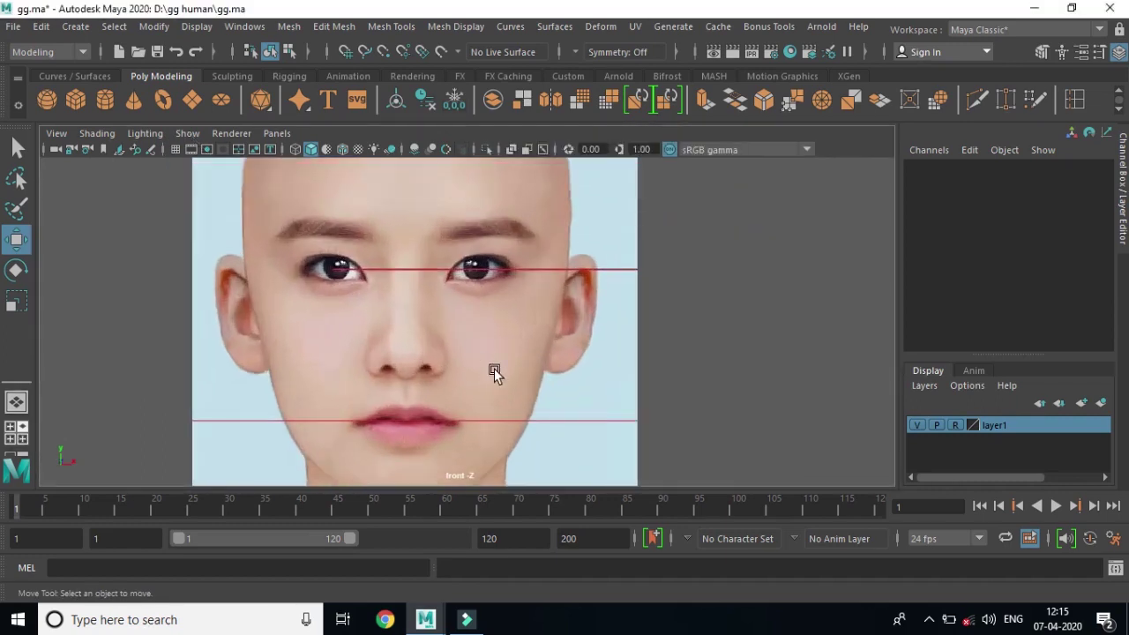
pyautogui.scroll(1, 480, 358)
pyautogui.scroll(1, 529, 407)
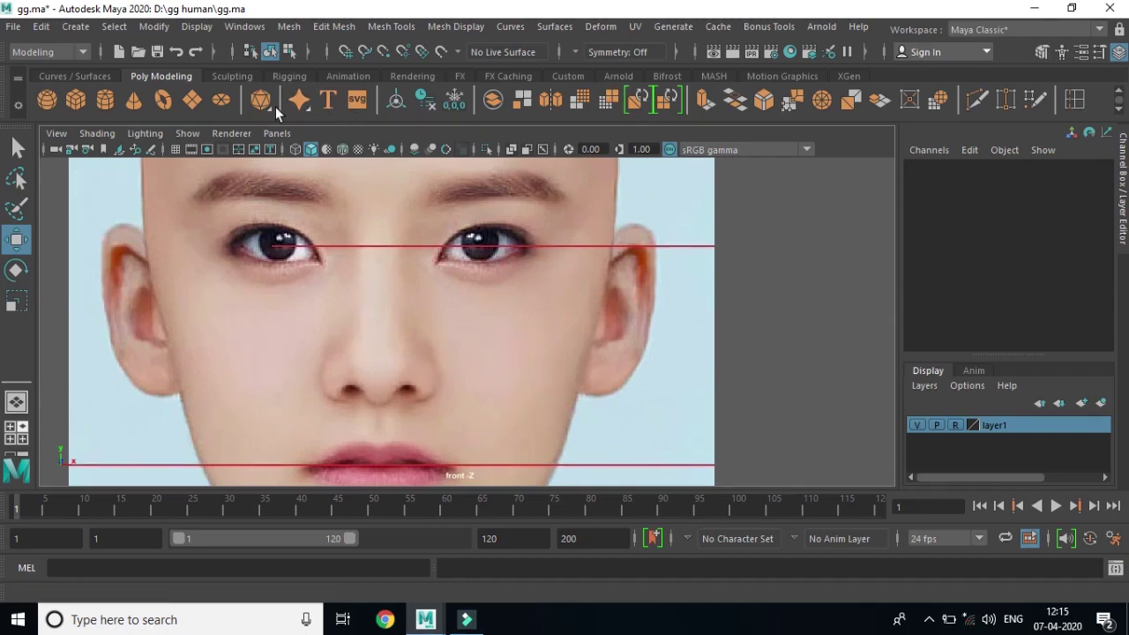
# Step: Draw a small polygon plane, pPlane1, over the nose tip at X -1.228, Y 5.502
pyautogui.click(195, 103)
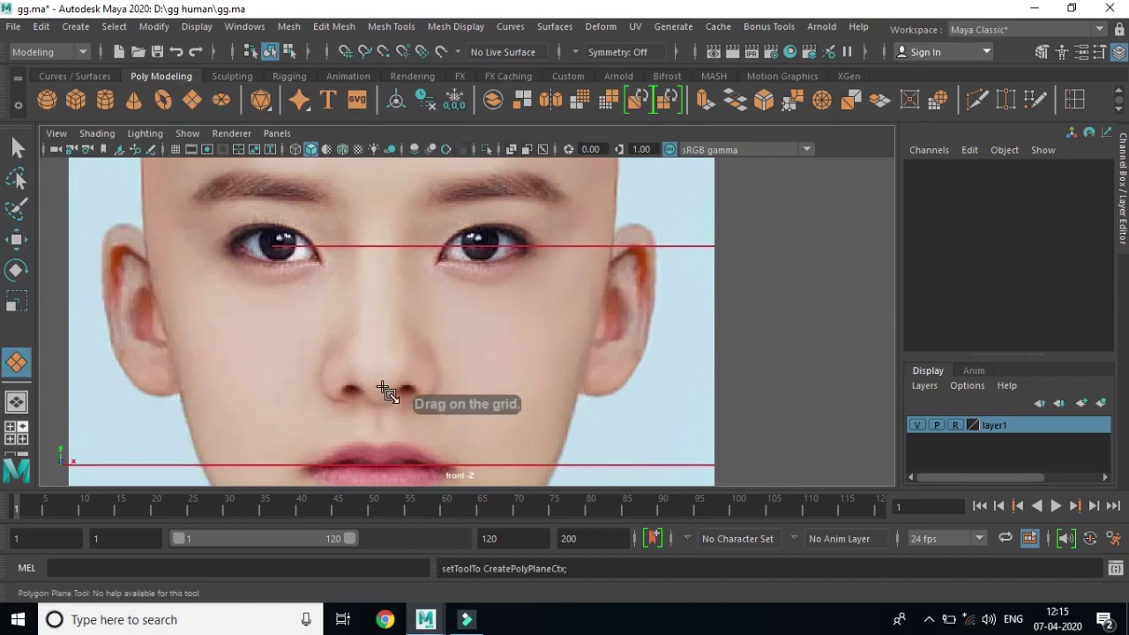
pyautogui.moveTo(360, 369)
pyautogui.mouseDown()
pyautogui.moveTo(410, 381)
pyautogui.moveTo(398, 382)
pyautogui.mouseUp()
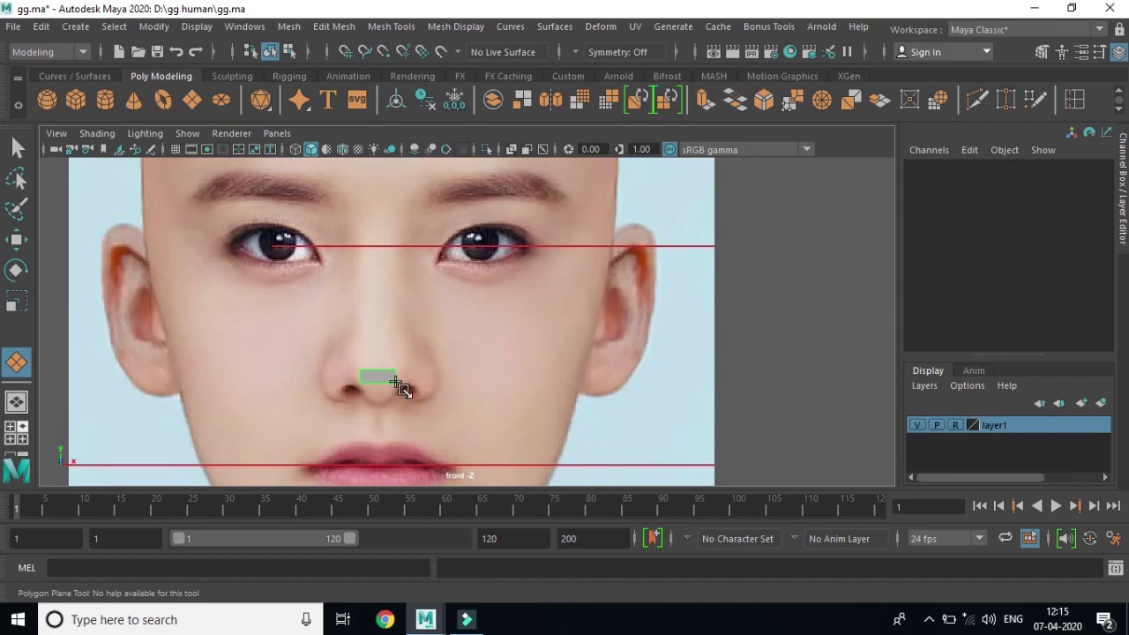
pyautogui.moveTo(398, 382); pyautogui.dragTo(398, 383)
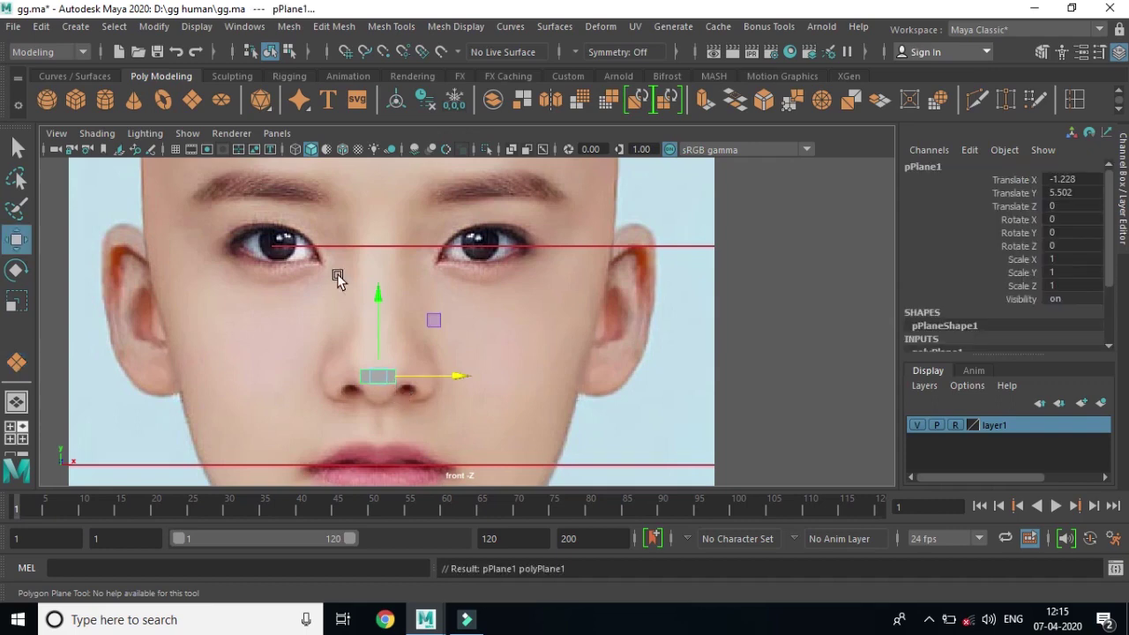
pyautogui.press('space')
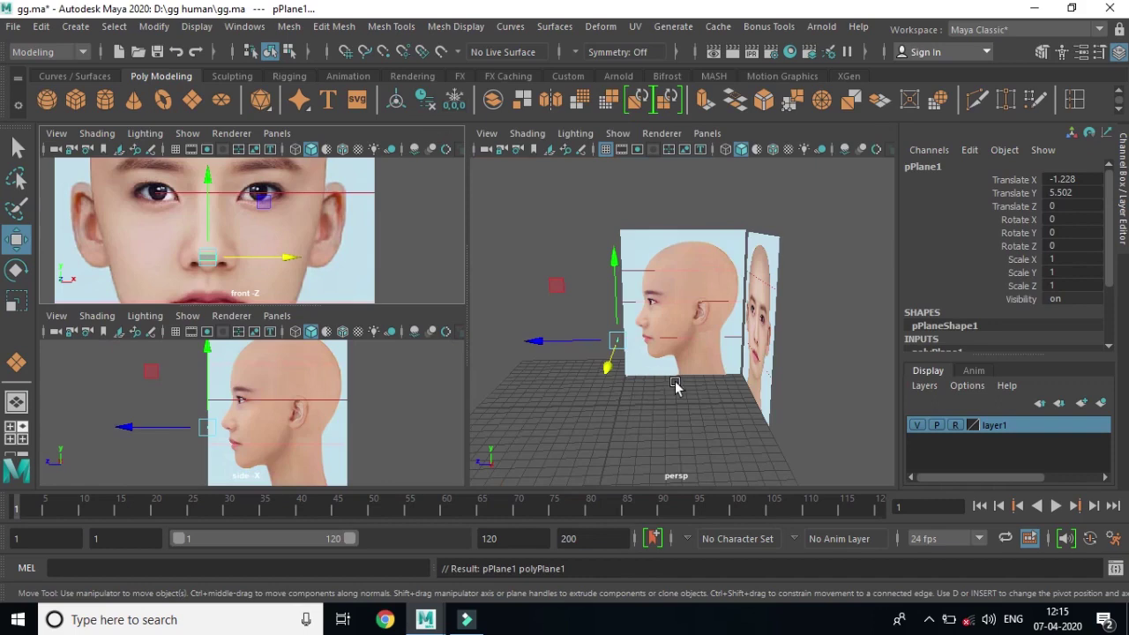
pyautogui.press('space')
# Step: Refine the small plane's depth at the nose tip in the side view
pyautogui.press('space')
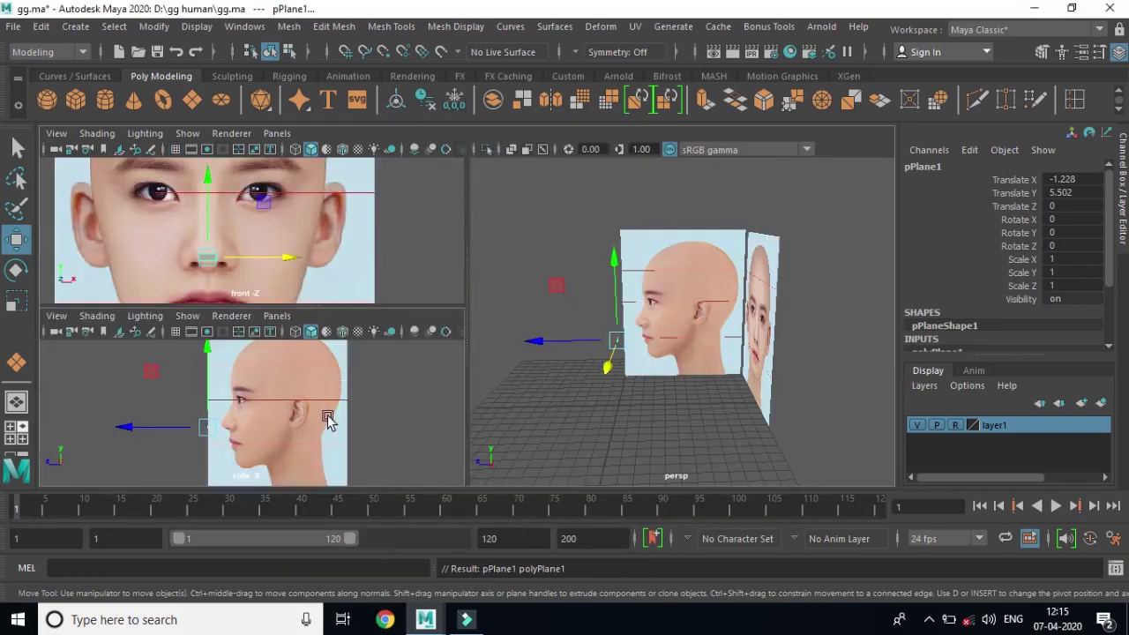
pyautogui.press('space')
pyautogui.scroll(1, 463, 429)
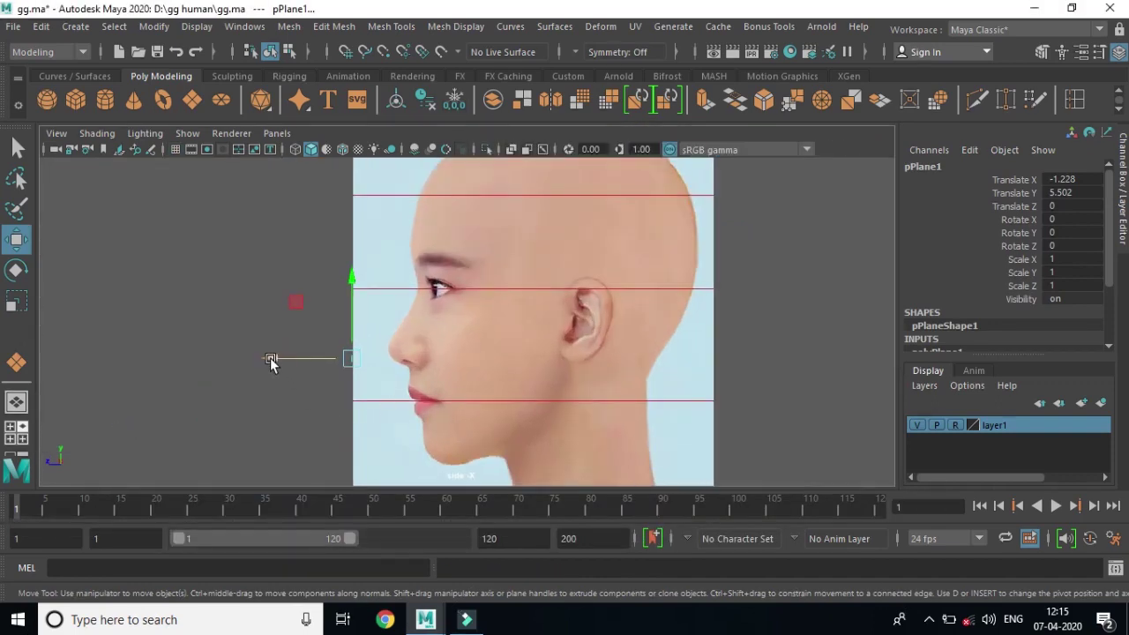
pyautogui.moveTo(271, 361); pyautogui.dragTo(306, 361)
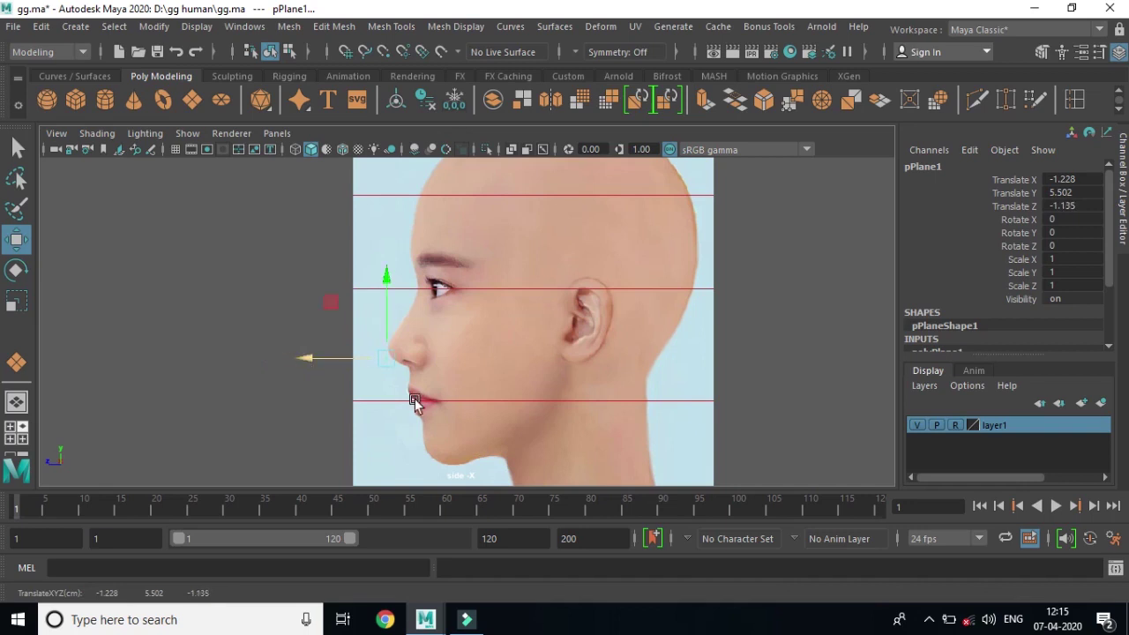
pyautogui.scroll(1, 486, 383)
pyautogui.scroll(2, 448, 402)
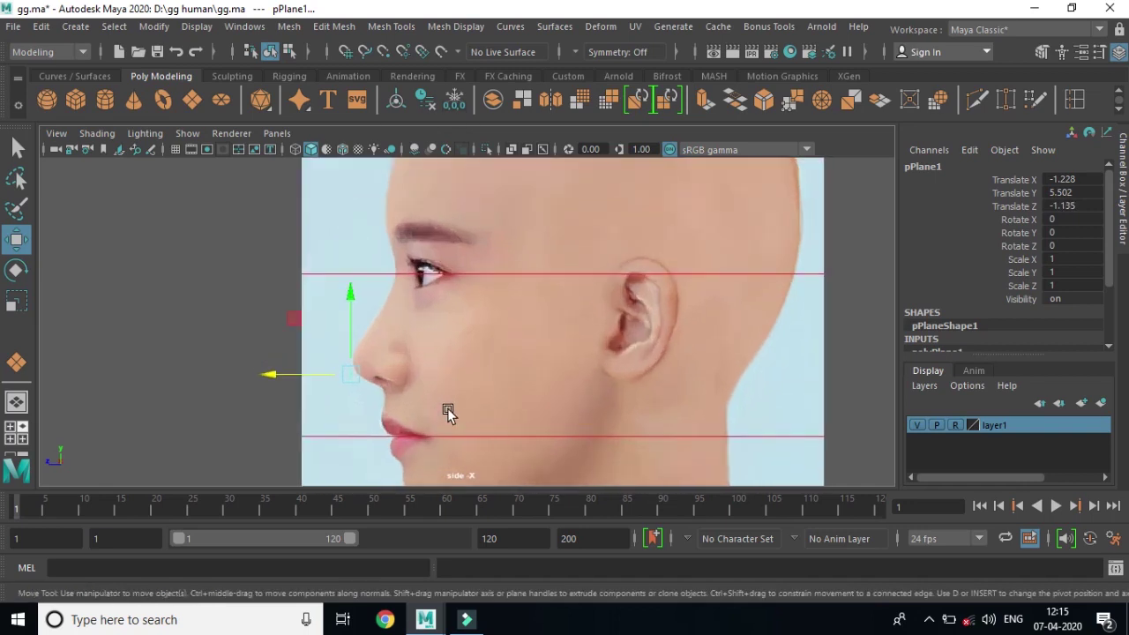
pyautogui.scroll(1, 447, 408)
pyautogui.scroll(1, 441, 404)
pyautogui.scroll(2, 442, 399)
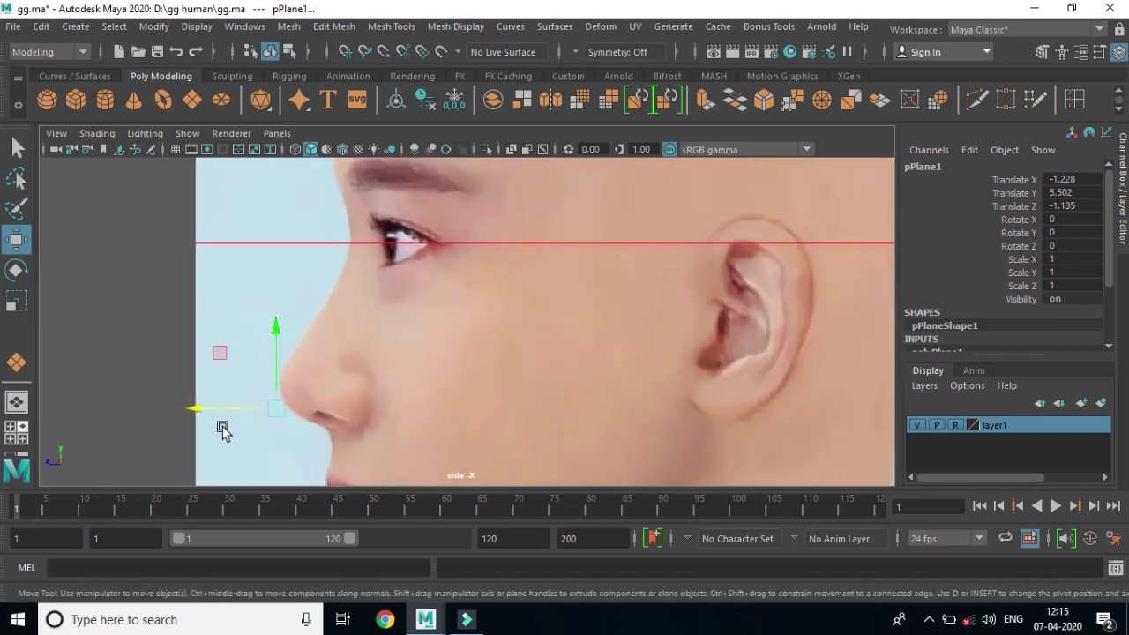
pyautogui.moveTo(195, 408); pyautogui.dragTo(202, 413)
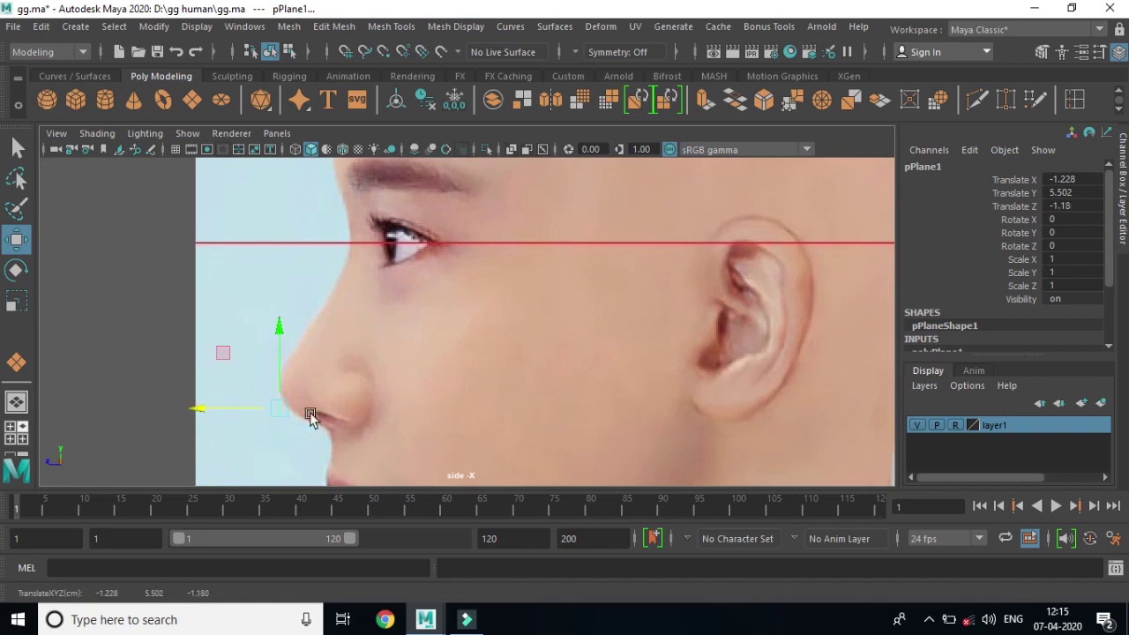
# Step: Raise the plane slightly in the front view and realign it on the nose tip in profile
pyautogui.press('space')
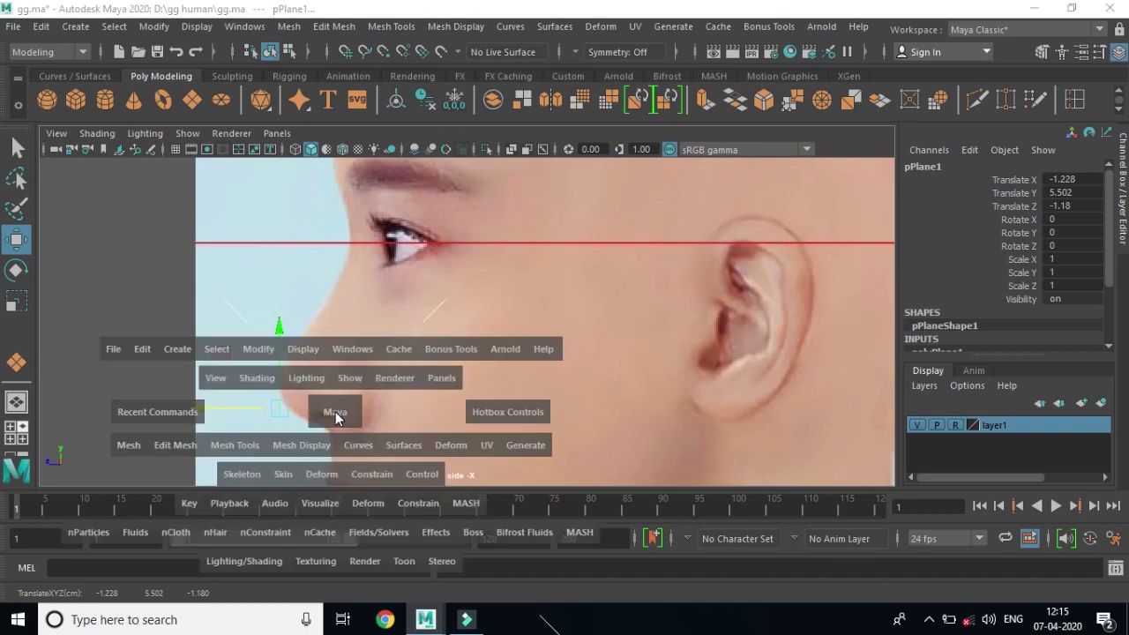
pyautogui.press('space')
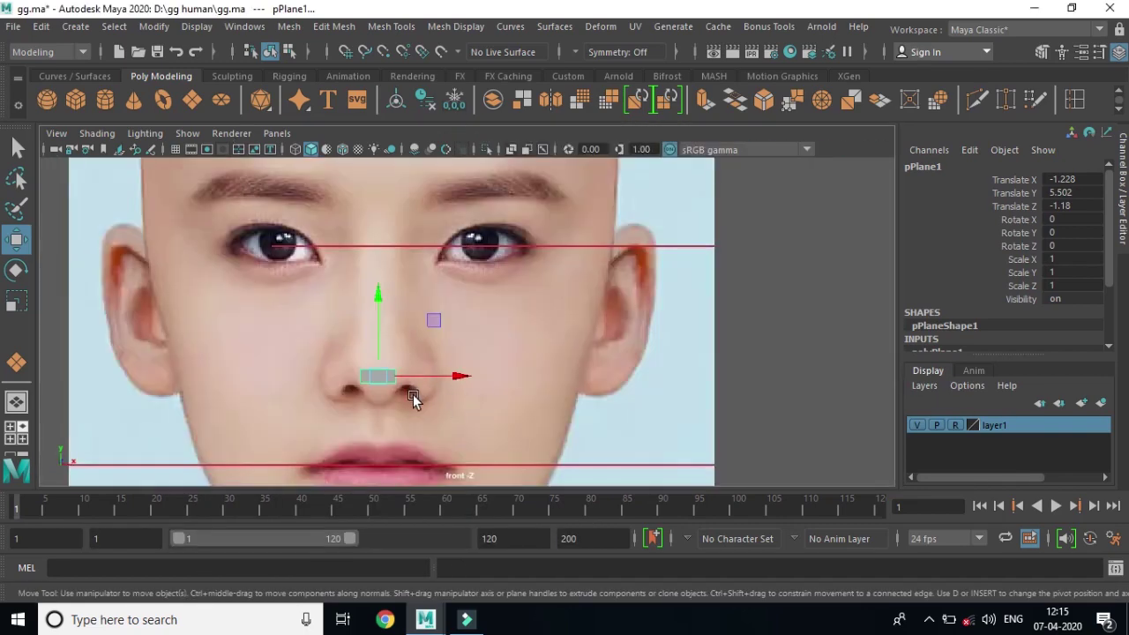
pyautogui.moveTo(380, 292); pyautogui.dragTo(376, 282)
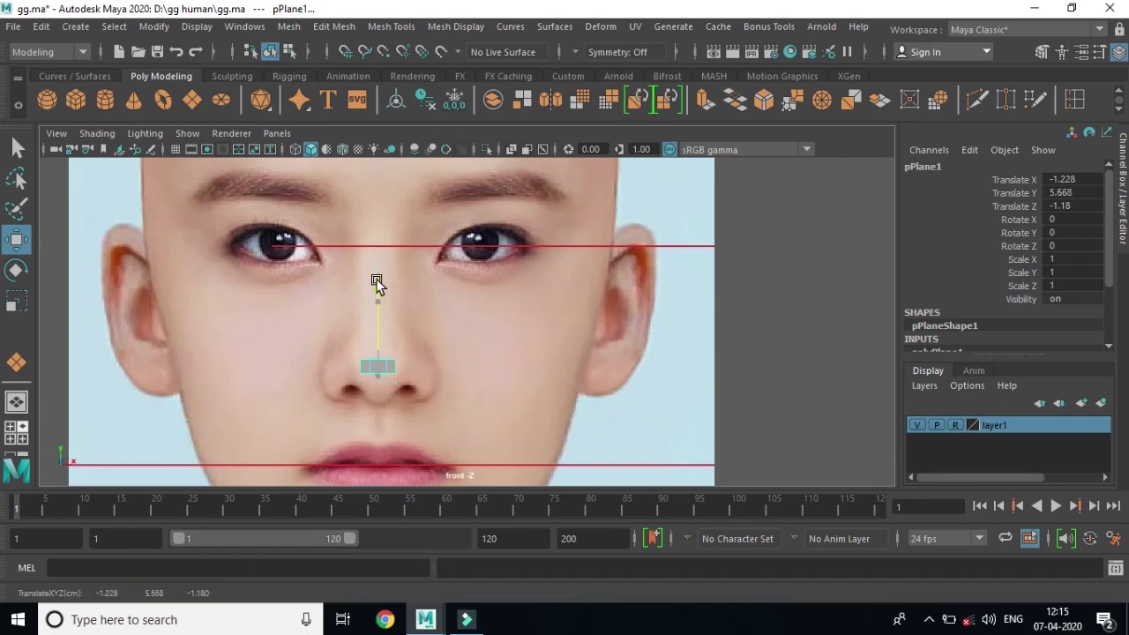
pyautogui.press('space')
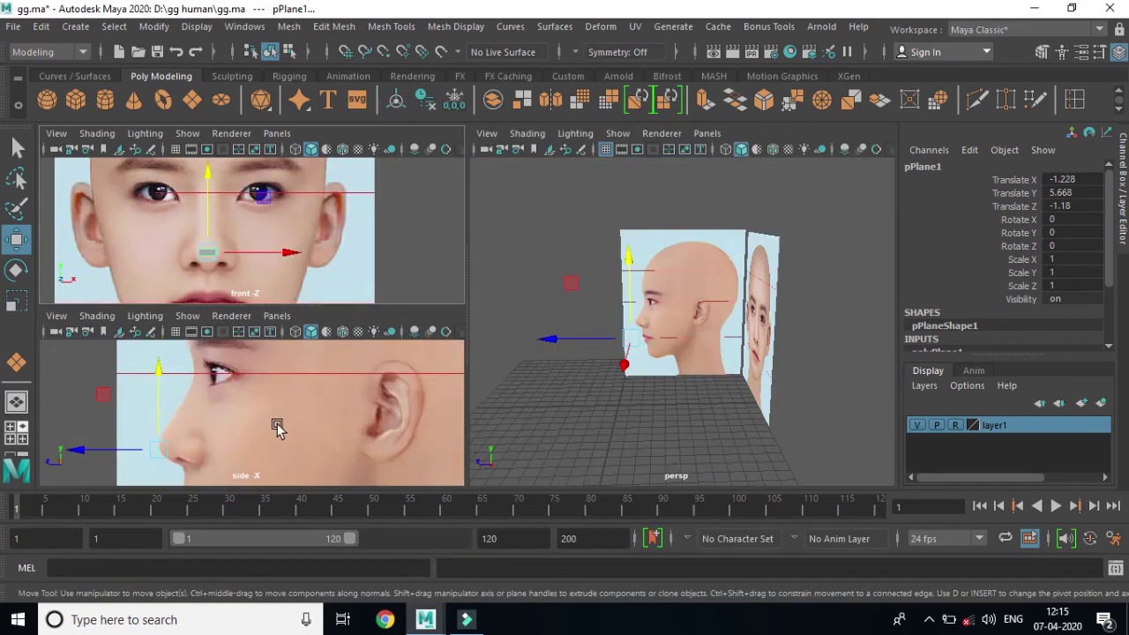
pyautogui.press('space')
pyautogui.scroll(2, 423, 415)
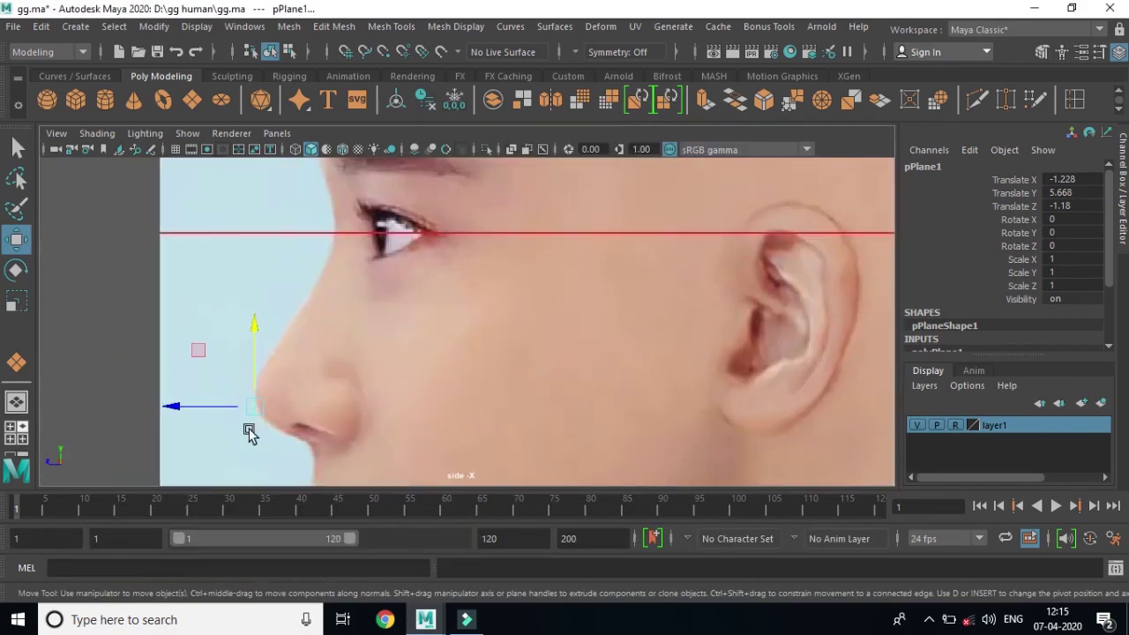
pyautogui.scroll(2, 325, 416)
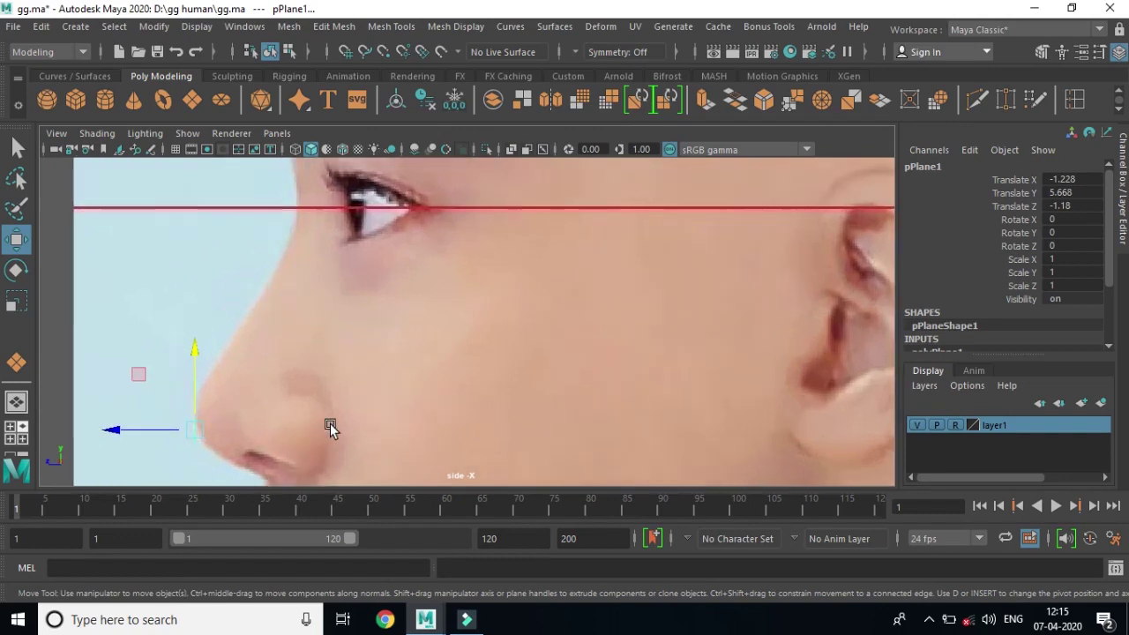
pyautogui.keyDown('alt'); pyautogui.moveTo(335, 411); pyautogui.dragTo(499, 347, button='middle'); pyautogui.keyUp('alt')
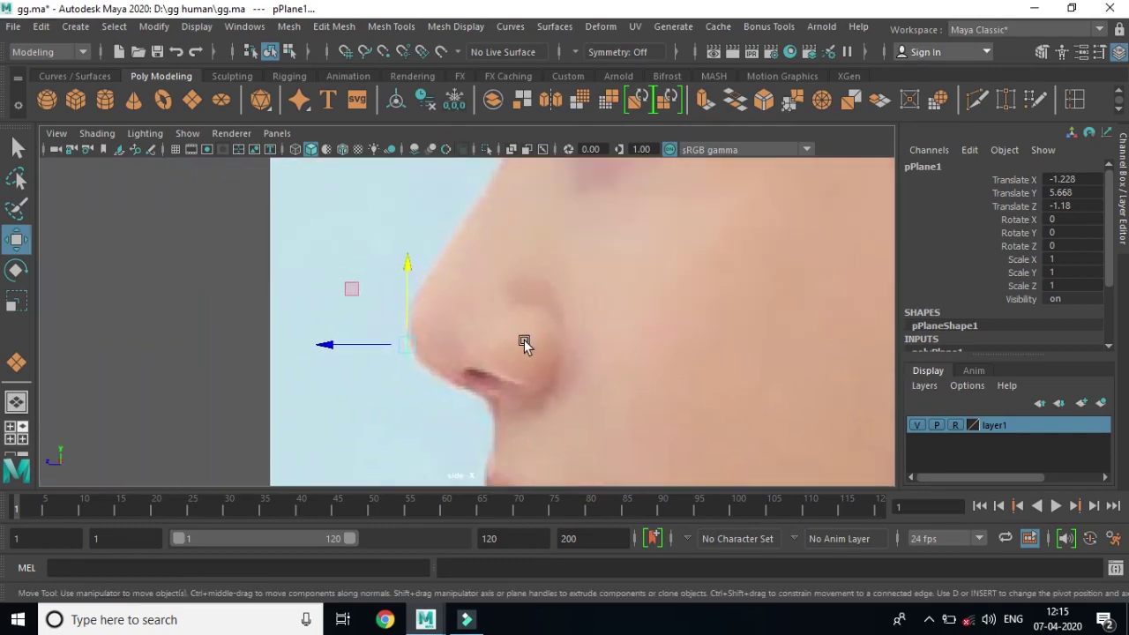
pyautogui.scroll(2, 468, 371)
pyautogui.scroll(2, 421, 390)
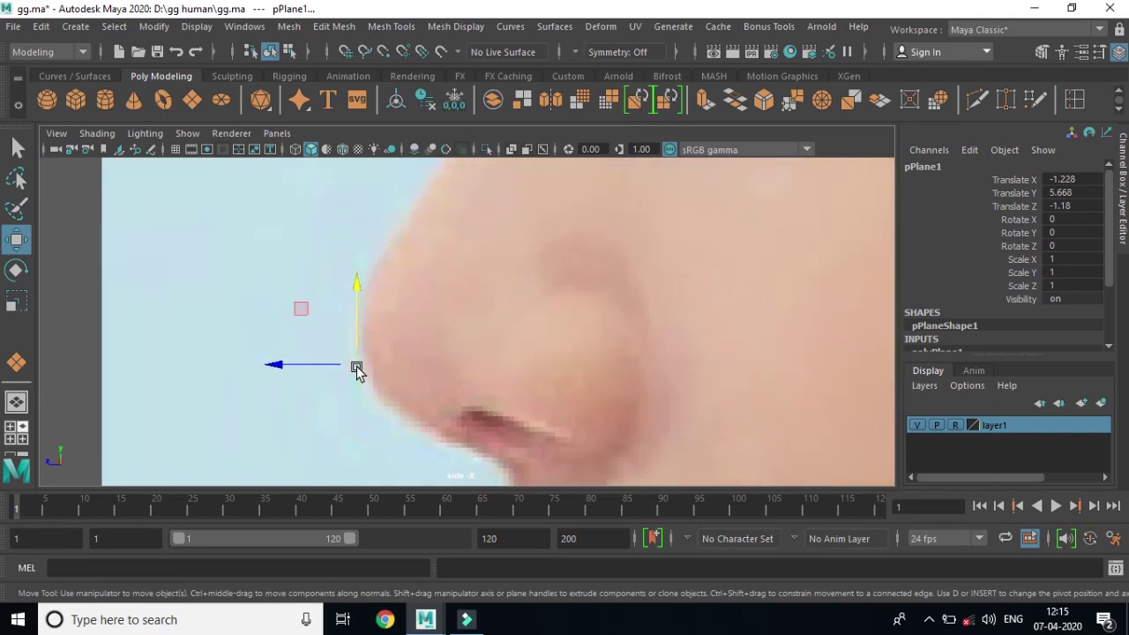
pyautogui.moveTo(356, 369); pyautogui.dragTo(281, 326)
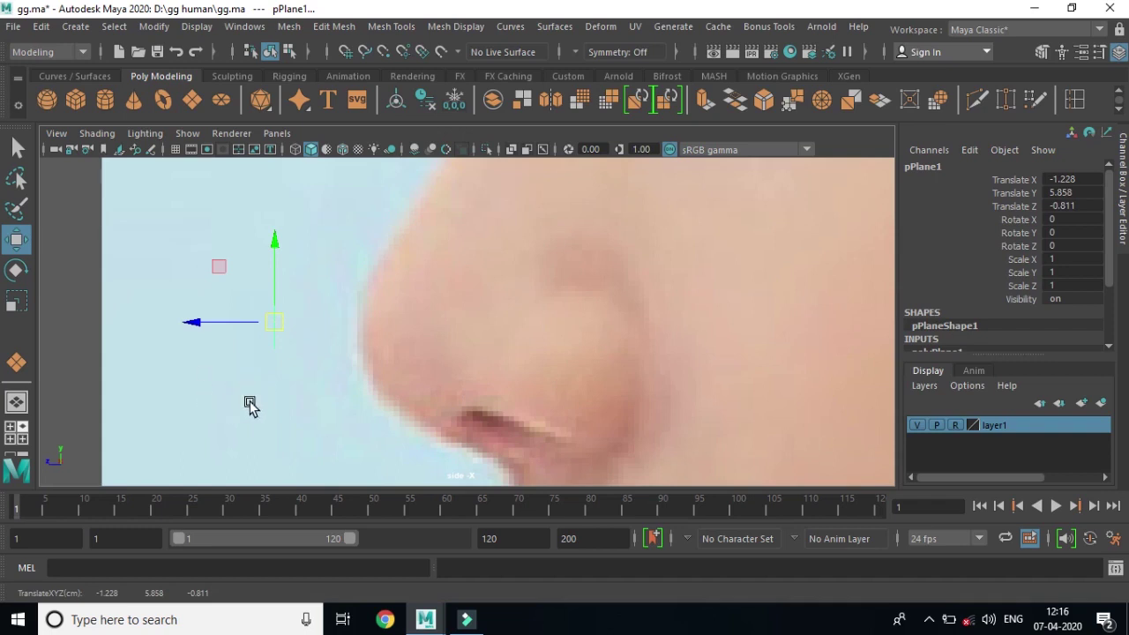
pyautogui.moveTo(276, 324); pyautogui.dragTo(366, 335)
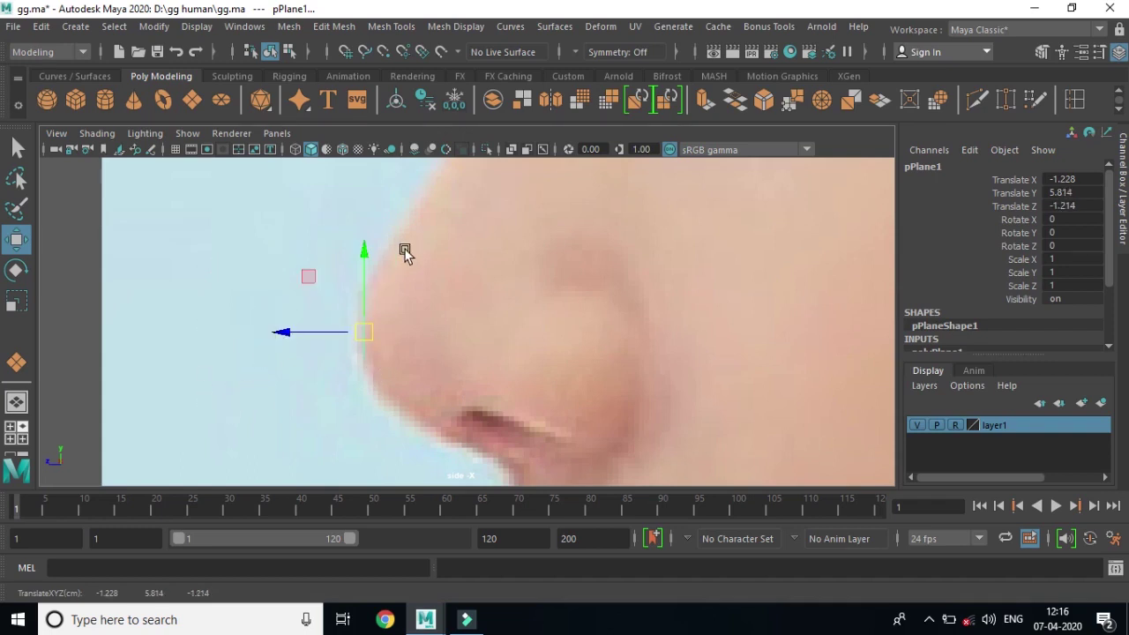
pyautogui.scroll(-3, 426, 443)
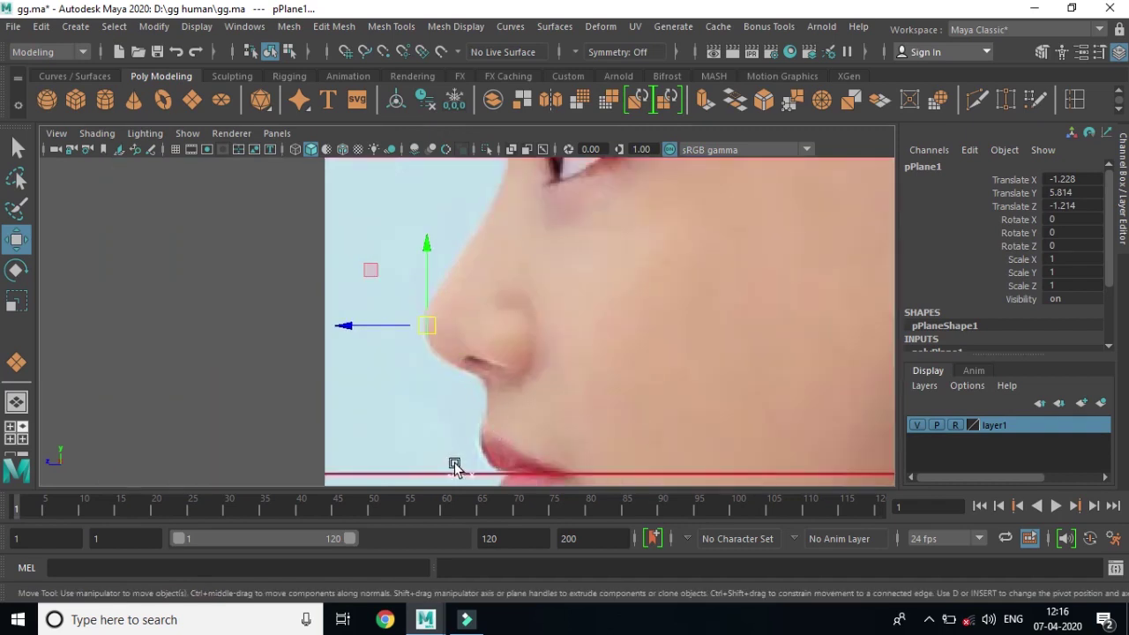
# Step: Adjust the viewport shading options and nudge the plane onto the nose tip profile
pyautogui.moveTo(517, 468)
pyautogui.keyDown('alt'); pyautogui.mouseDown(button='middle')
pyautogui.moveTo(504, 348)
pyautogui.moveTo(342, 313)
pyautogui.mouseUp(button='middle'); pyautogui.keyUp('alt')
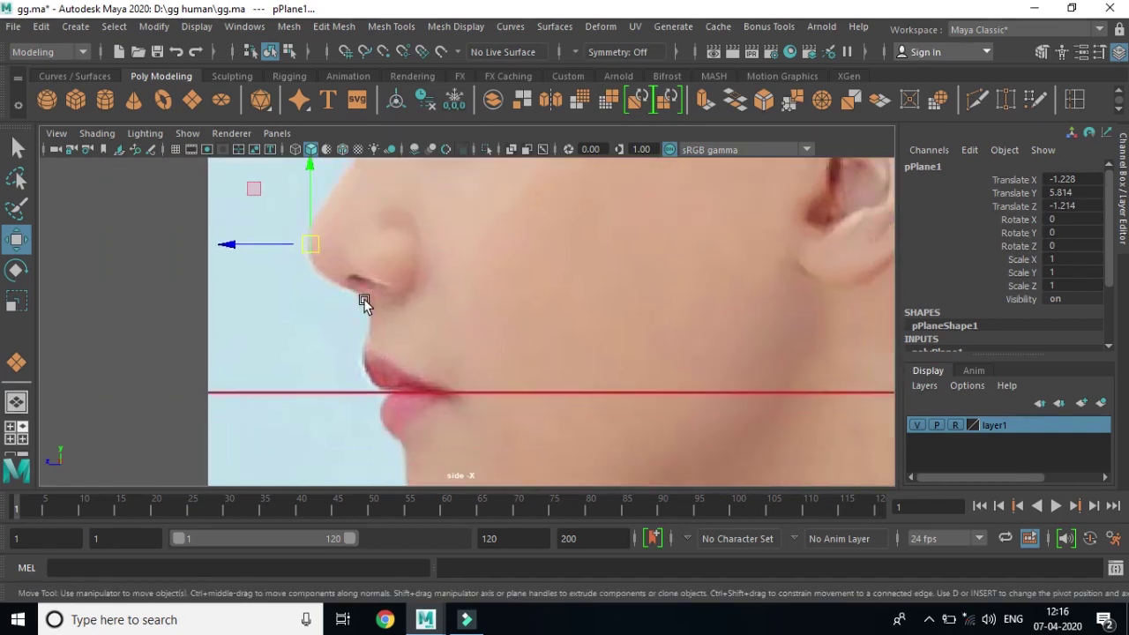
pyautogui.scroll(2, 379, 309)
pyautogui.scroll(2, 353, 335)
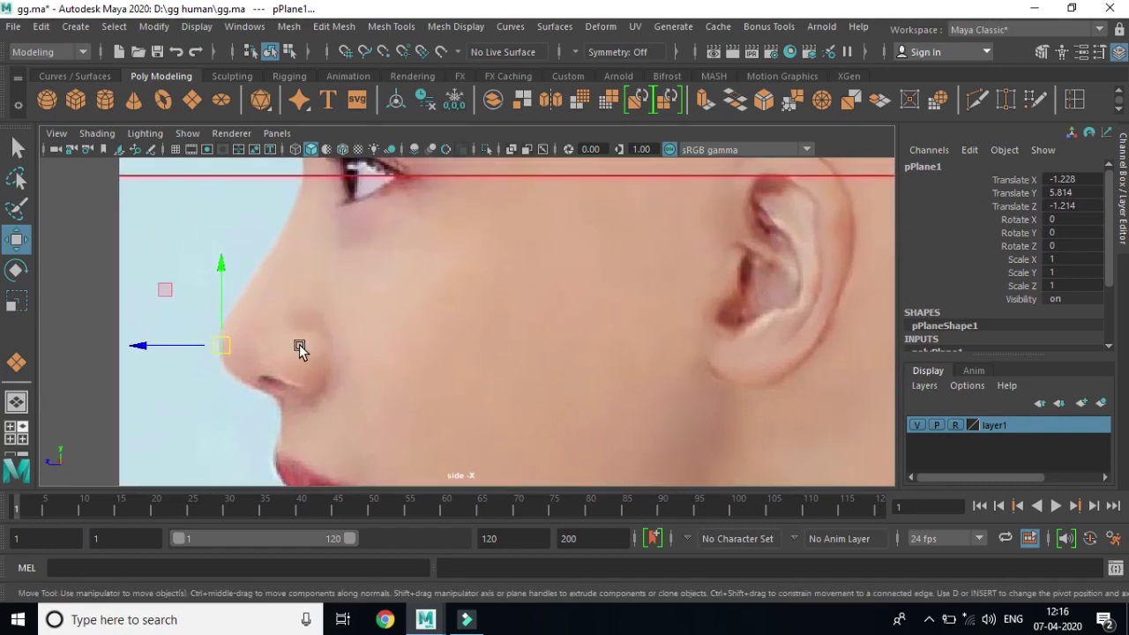
pyautogui.scroll(1, 287, 352)
pyautogui.scroll(1, 288, 344)
pyautogui.keyDown('alt'); pyautogui.moveTo(258, 334); pyautogui.dragTo(441, 335, button='middle'); pyautogui.keyUp('alt')
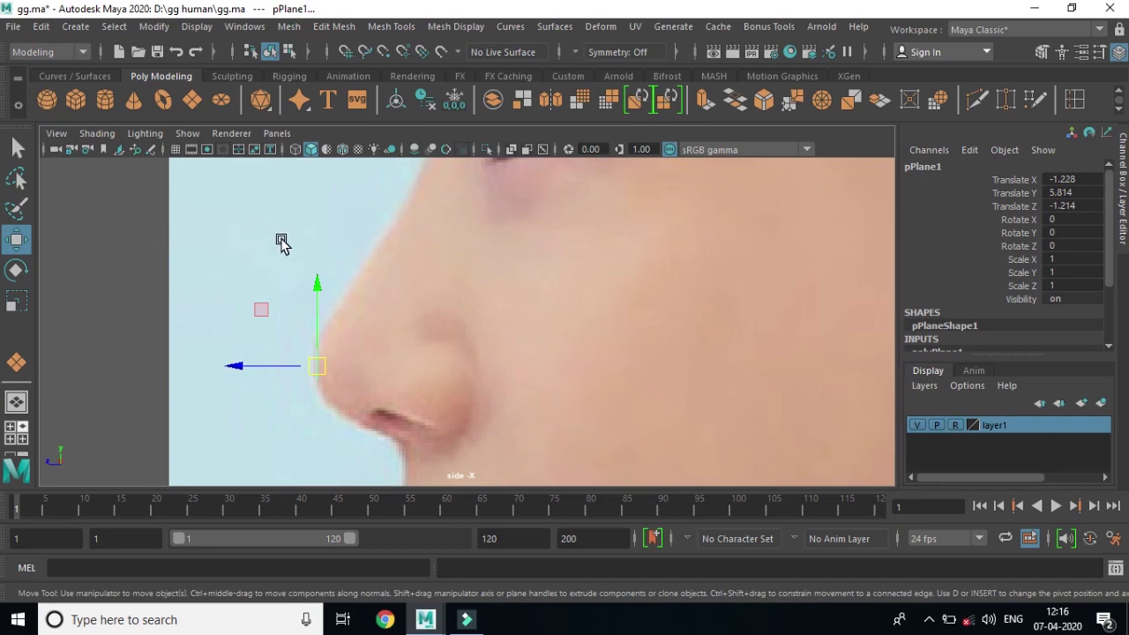
pyautogui.click(322, 367)
pyautogui.click(97, 134)
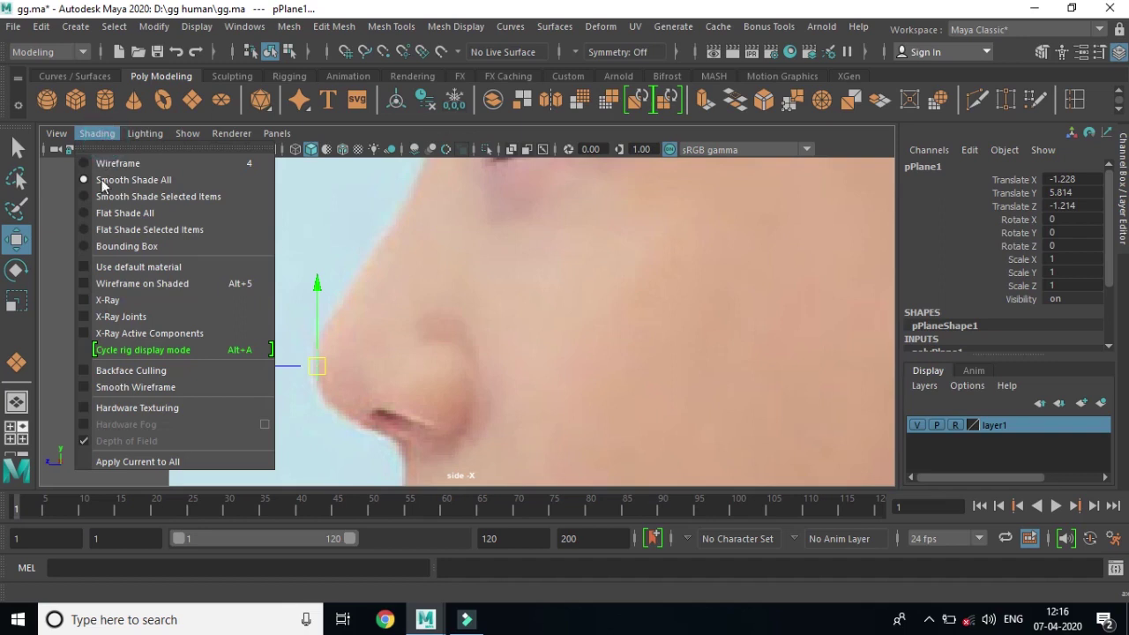
pyautogui.click(84, 282)
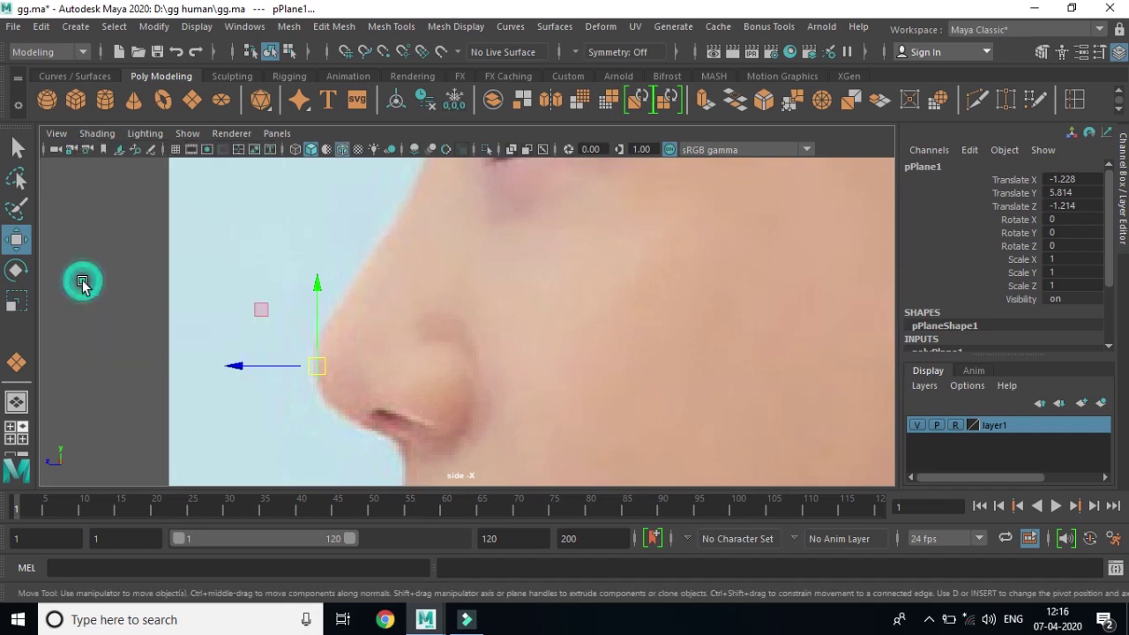
pyautogui.scroll(2, 386, 378)
pyautogui.scroll(1, 385, 378)
pyautogui.moveTo(270, 383)
pyautogui.mouseDown()
pyautogui.moveTo(331, 379)
pyautogui.moveTo(251, 381)
pyautogui.mouseUp()
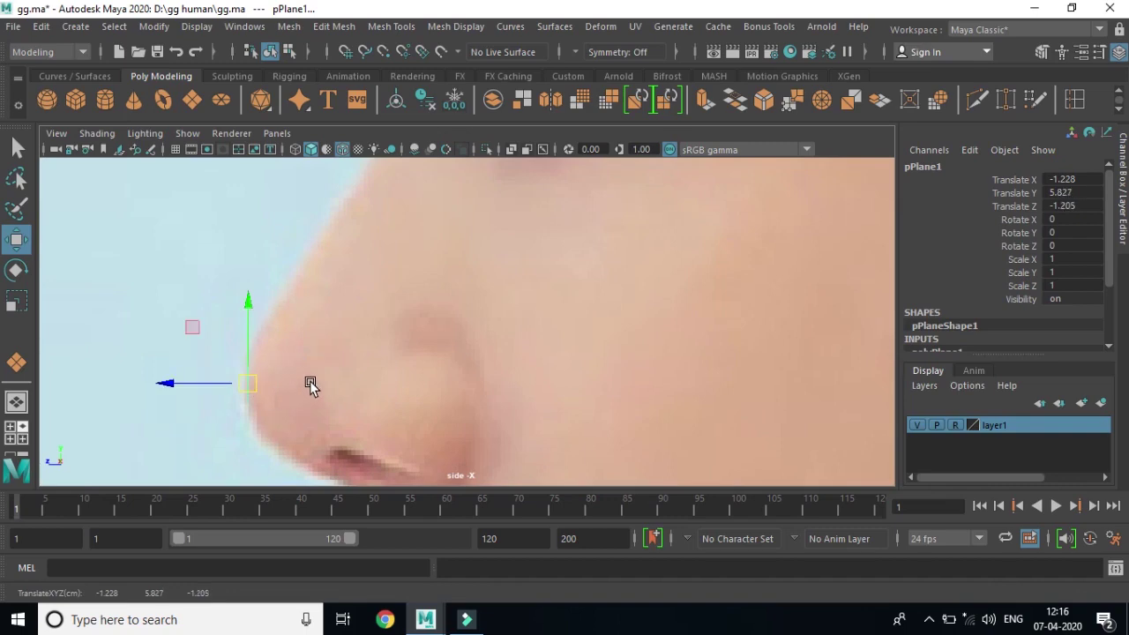
# Step: Move the plane from the nose tip up to the right eye (X 0.515, Y 7.749)
pyautogui.press('space')
pyautogui.press('space')
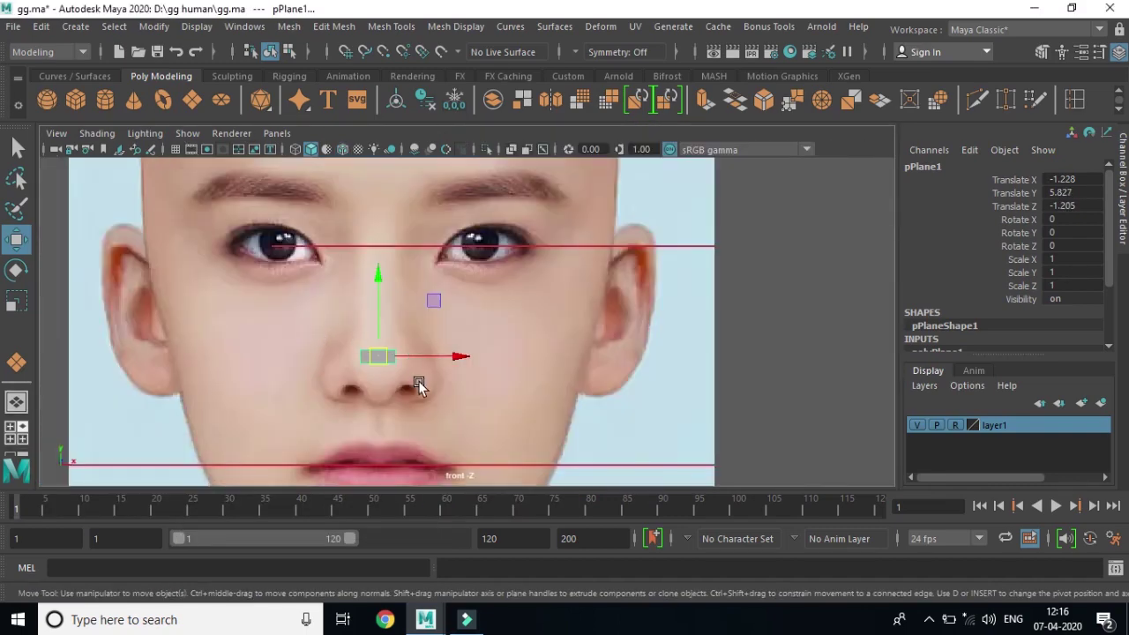
pyautogui.moveTo(377, 356); pyautogui.dragTo(490, 251)
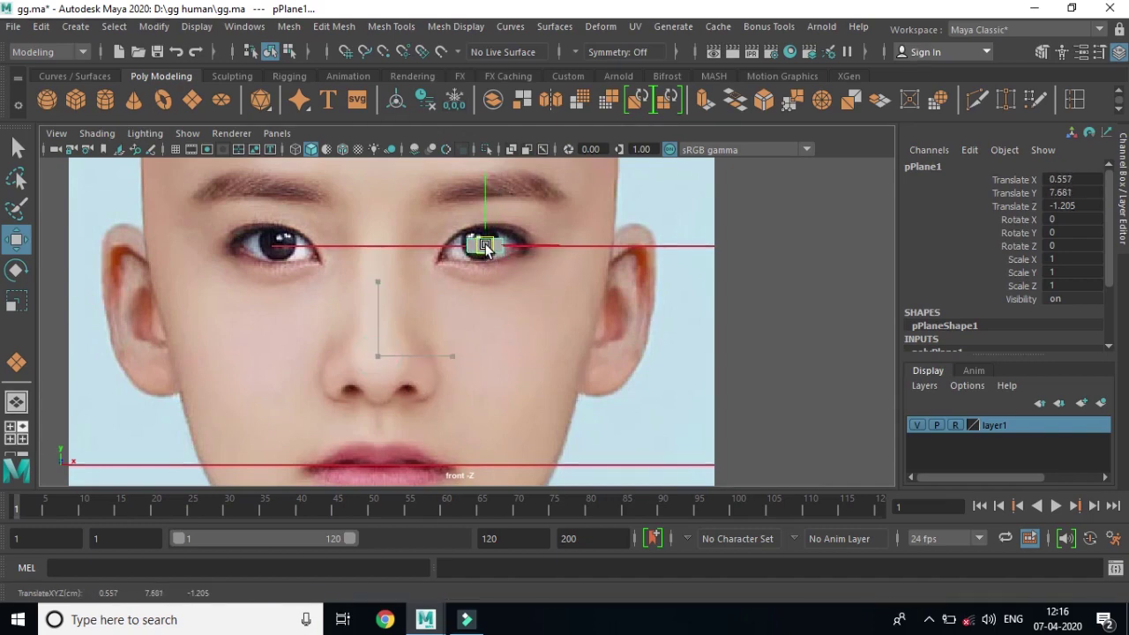
pyautogui.moveTo(495, 244); pyautogui.dragTo(484, 243)
# Step: Slide the plane onto the eye in the side view (Z -2.793), then return to the front view
pyautogui.press('space')
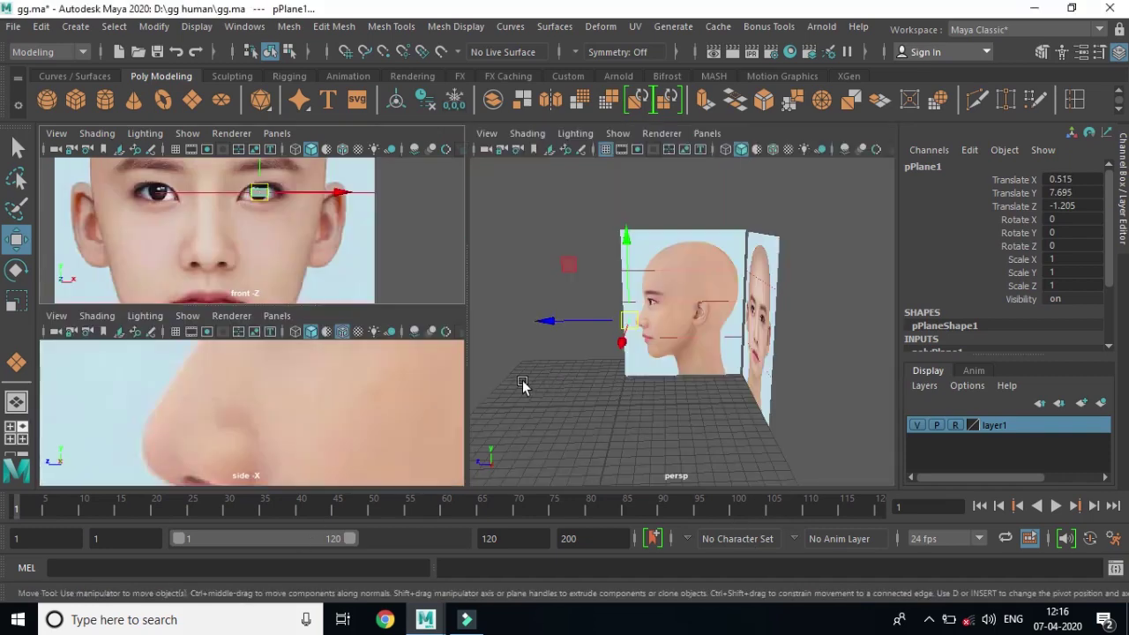
pyautogui.press('space')
pyautogui.scroll(-3, 505, 377)
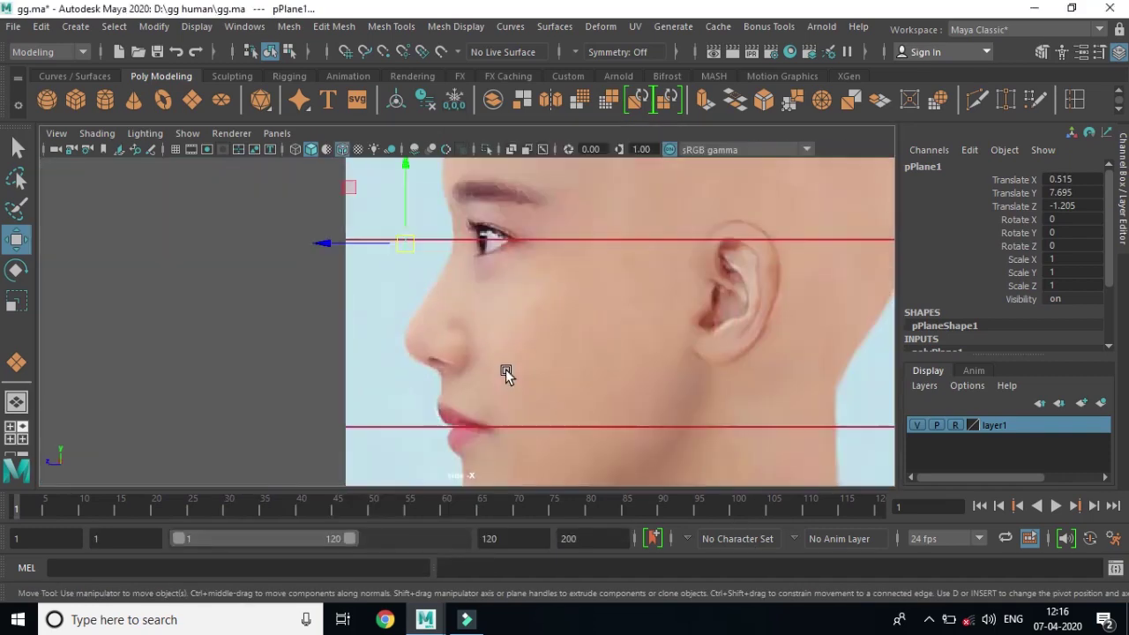
pyautogui.scroll(1, 506, 375)
pyautogui.scroll(2, 509, 325)
pyautogui.moveTo(305, 209); pyautogui.dragTo(426, 220)
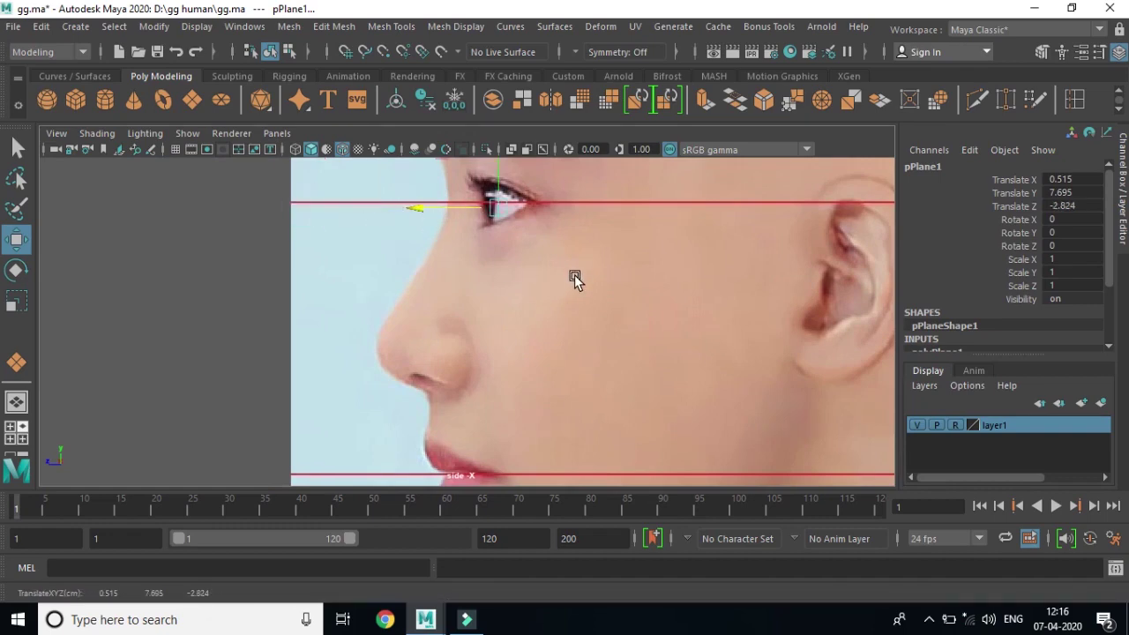
pyautogui.scroll(2, 574, 279)
pyautogui.scroll(2, 623, 262)
pyautogui.keyDown('alt'); pyautogui.moveTo(622, 262); pyautogui.dragTo(585, 383, button='middle'); pyautogui.keyUp('alt')
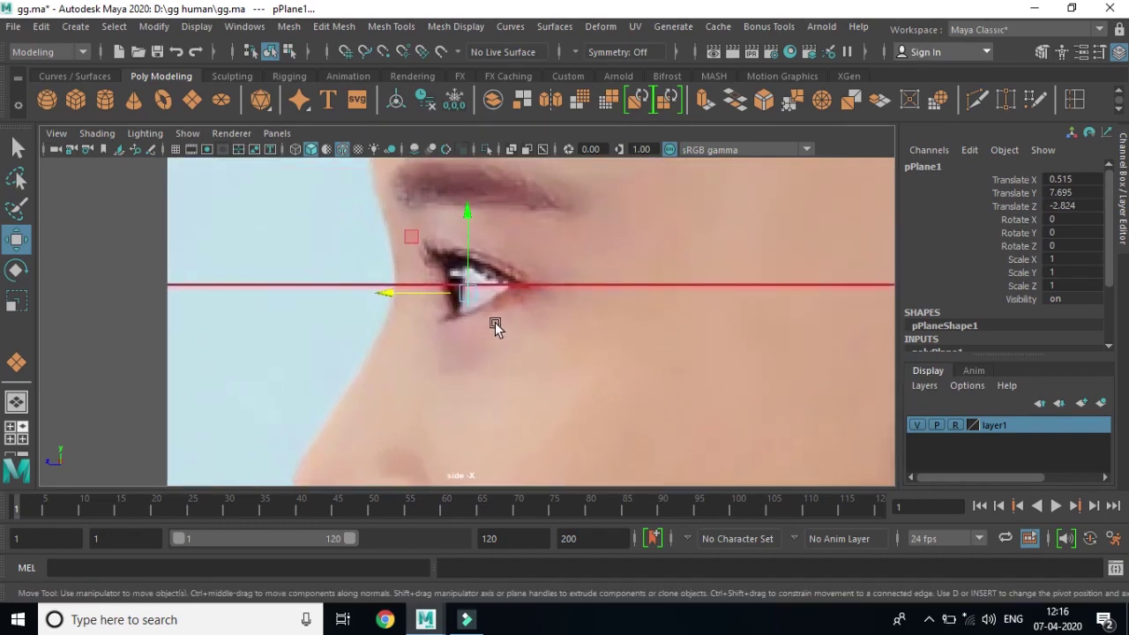
pyautogui.moveTo(471, 293); pyautogui.dragTo(464, 298)
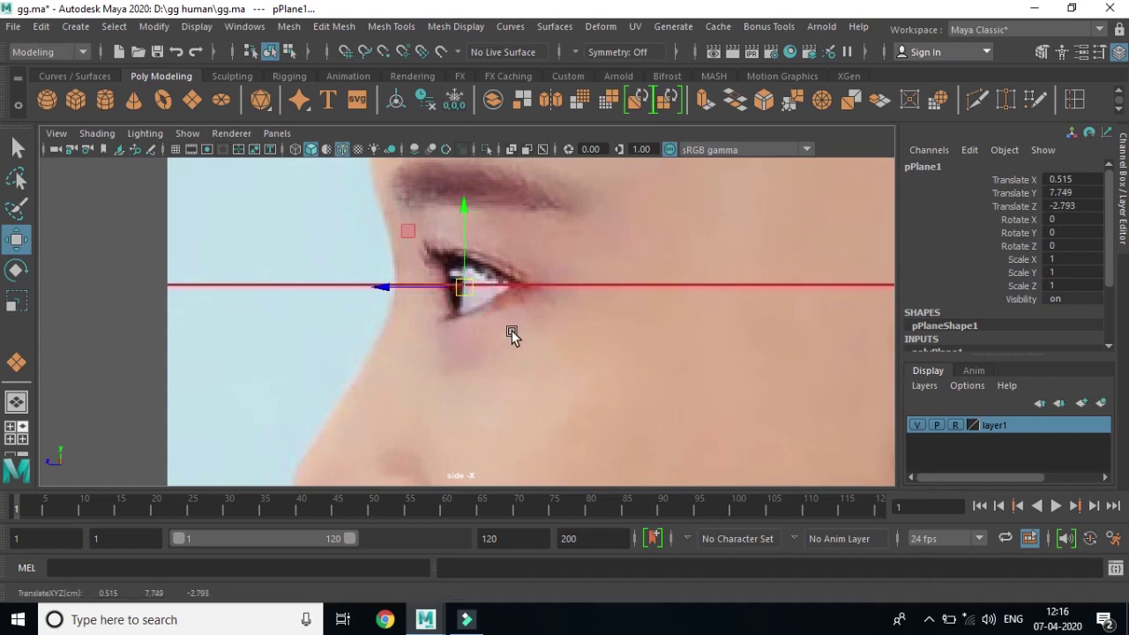
pyautogui.press('space')
pyautogui.press('space')
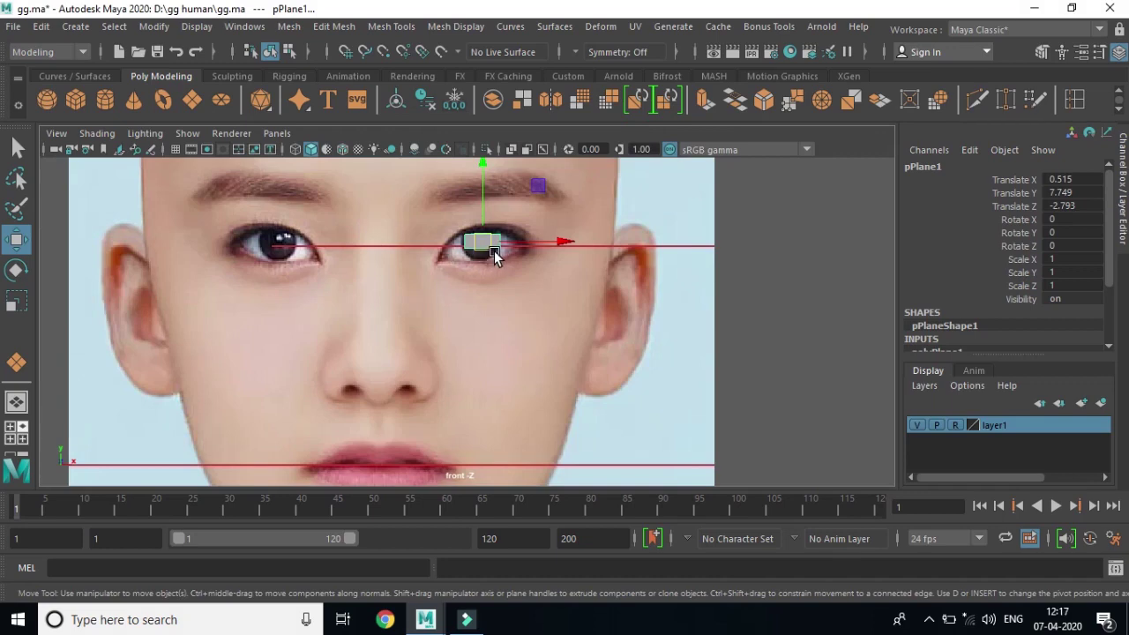
pyautogui.click(494, 251)
# Step: Zoom out, check the side view, and return to the full front face reference
pyautogui.scroll(-1, 521, 335)
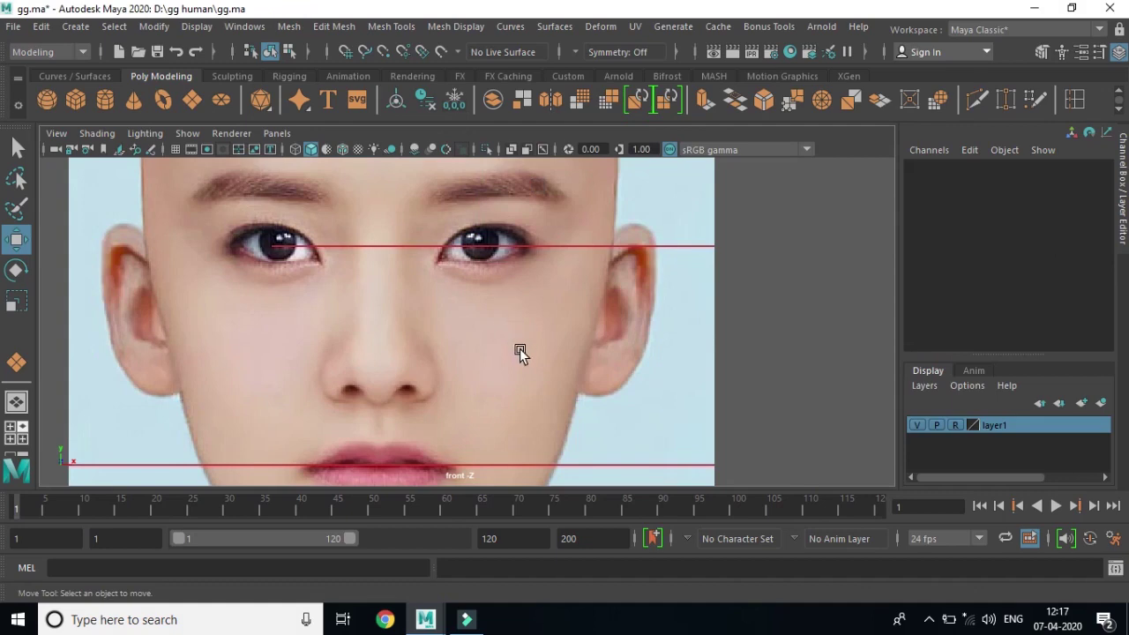
pyautogui.scroll(-1, 523, 354)
pyautogui.scroll(-2, 586, 386)
pyautogui.scroll(-2, 586, 387)
pyautogui.scroll(-1, 585, 392)
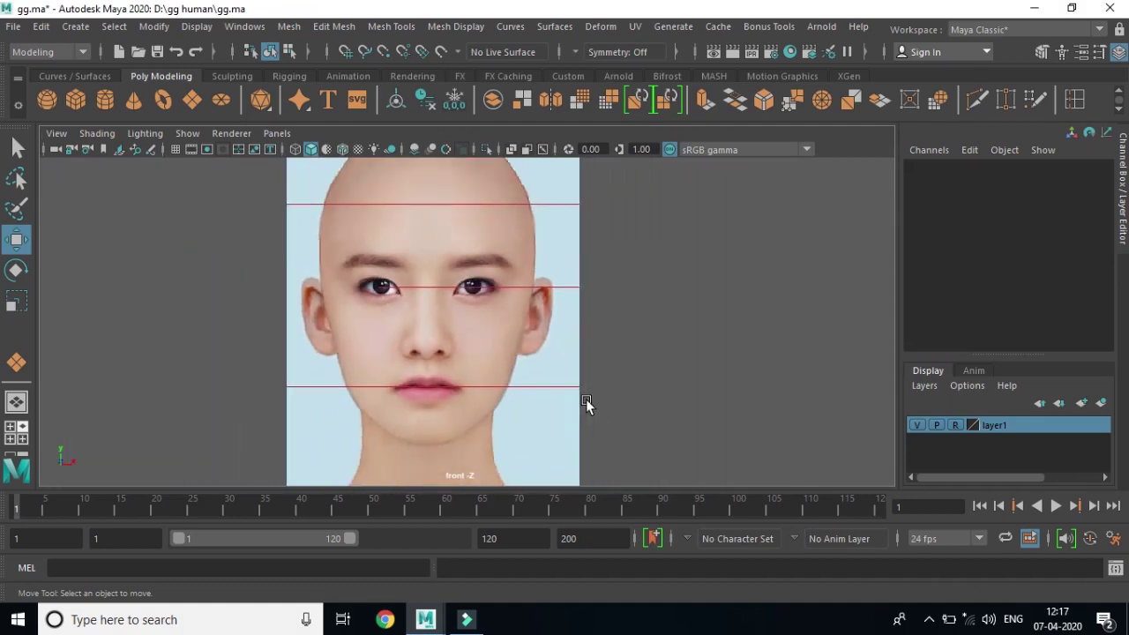
pyautogui.scroll(-2, 583, 401)
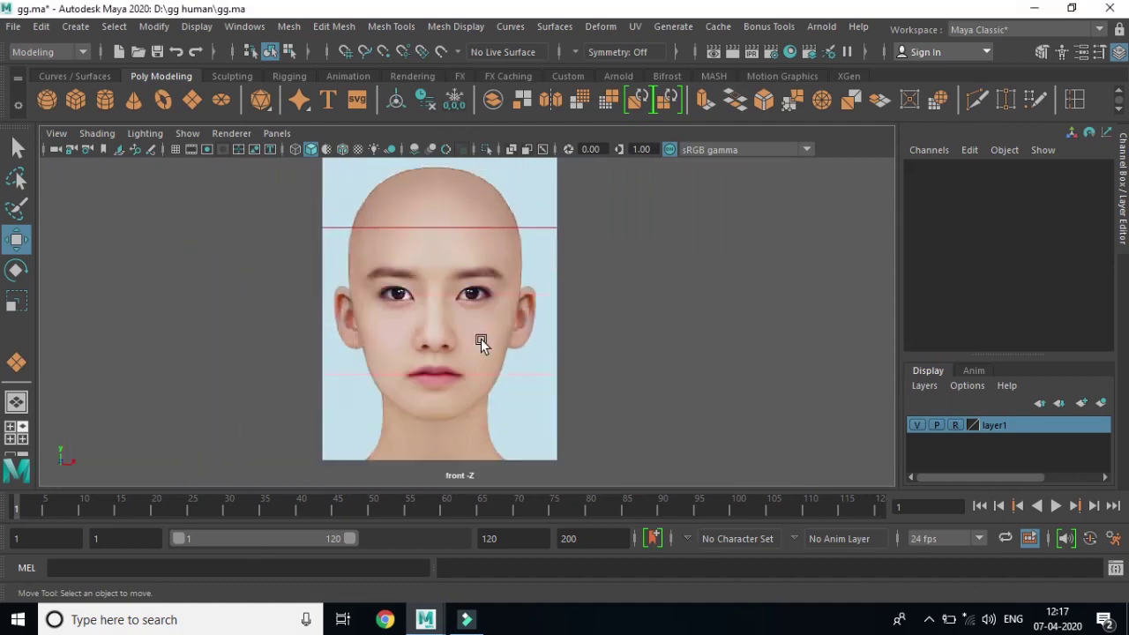
pyautogui.press('space')
pyautogui.press('space')
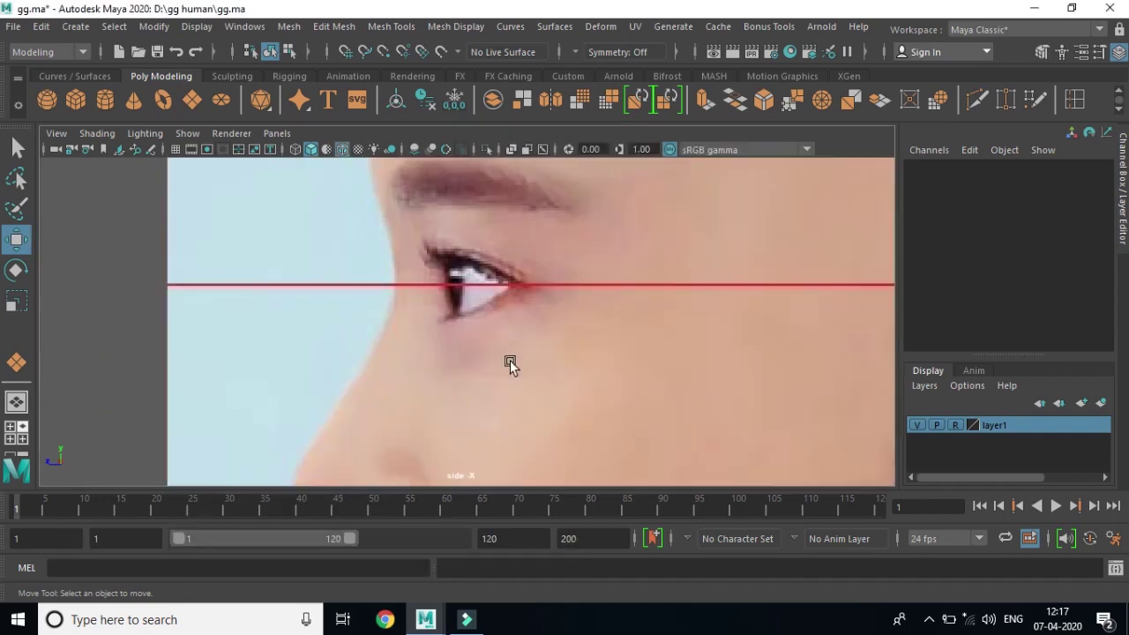
pyautogui.scroll(-2, 509, 366)
pyautogui.press('space')
pyautogui.press('space')
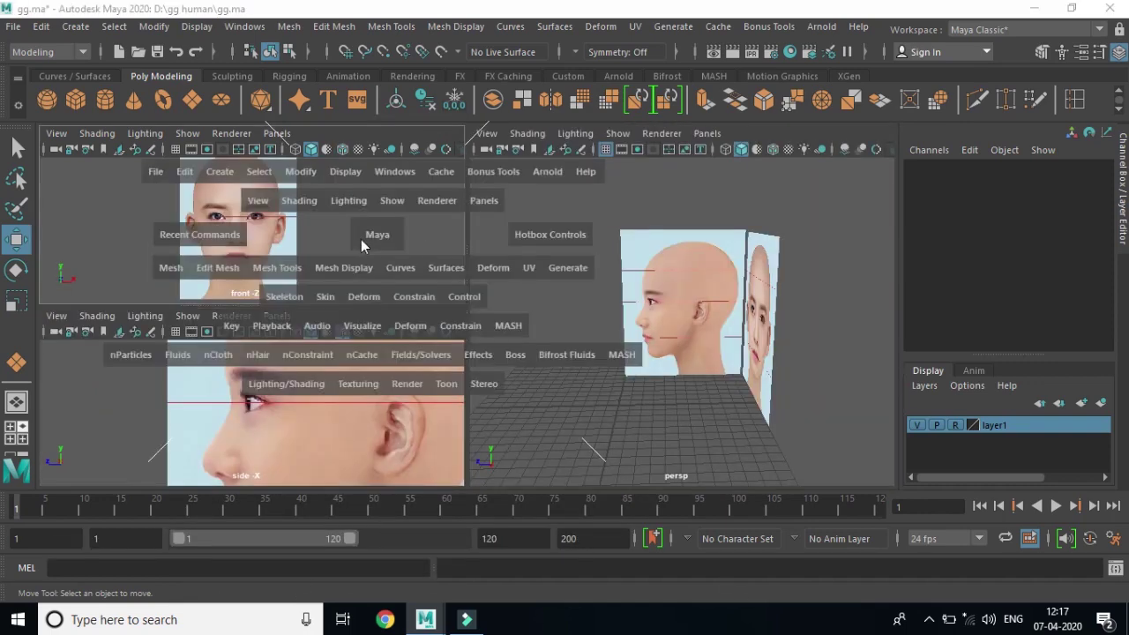
pyautogui.scroll(1, 424, 349)
pyautogui.scroll(2, 436, 361)
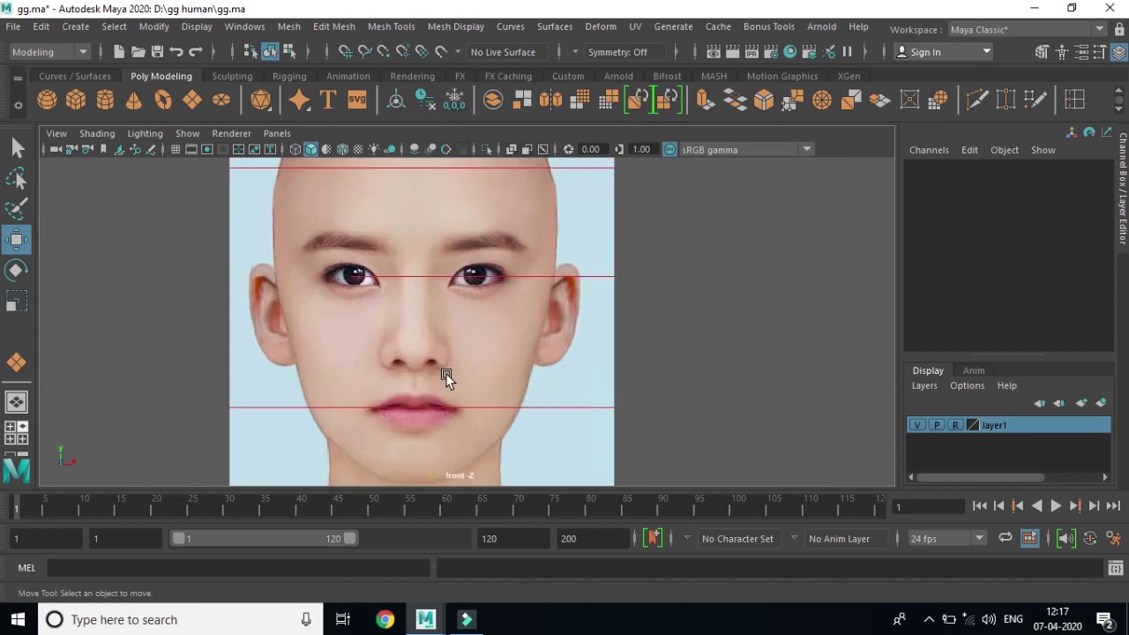
pyautogui.scroll(2, 432, 362)
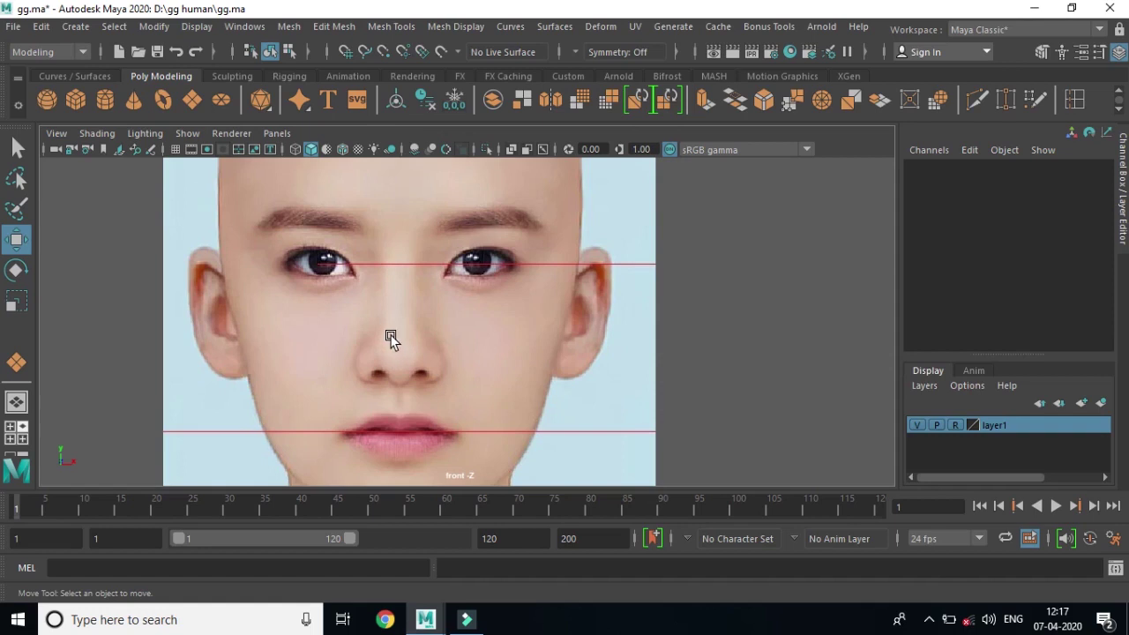
pyautogui.scroll(1, 409, 356)
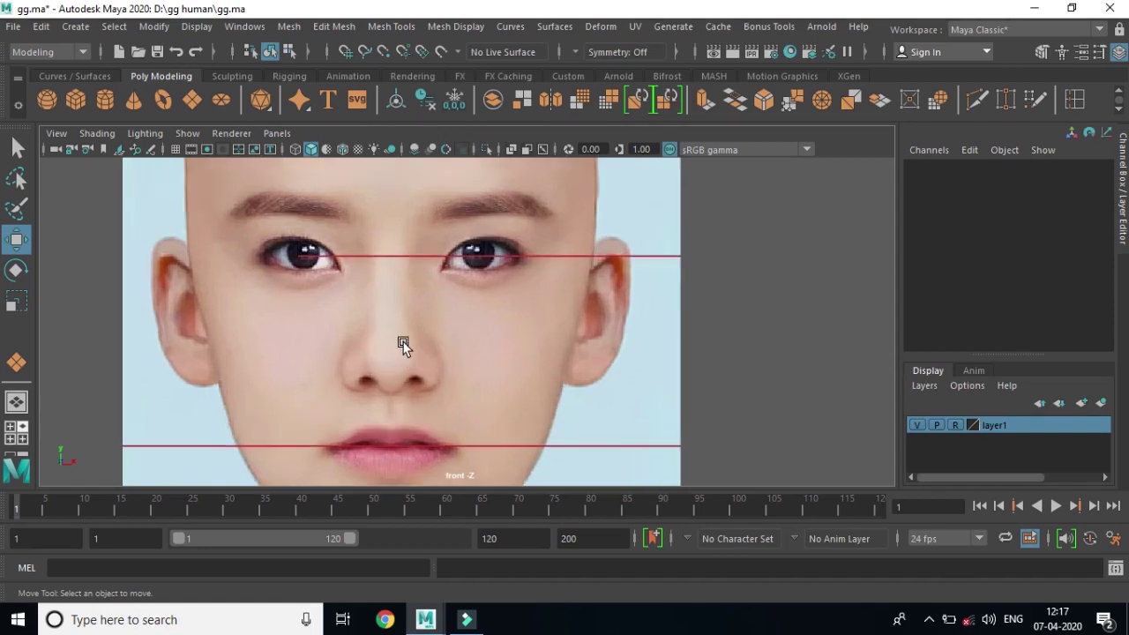
# Step: Draw a small polygon plane on the nose tip and shift it right onto the nose centre
pyautogui.click(192, 99)
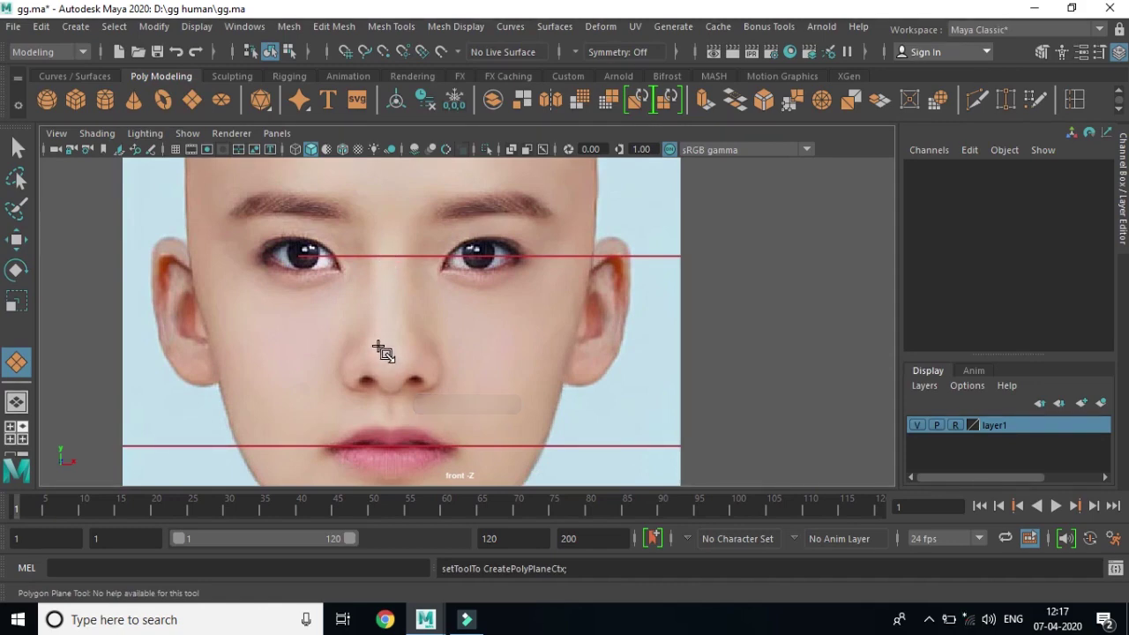
pyautogui.moveTo(378, 347); pyautogui.dragTo(391, 378)
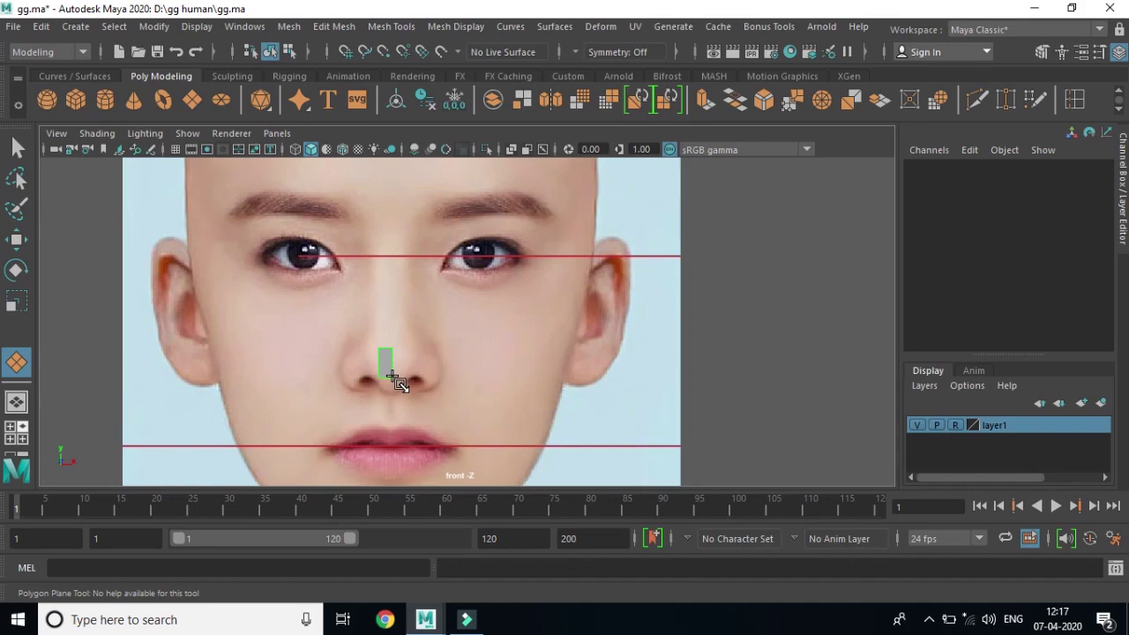
pyautogui.press('w')
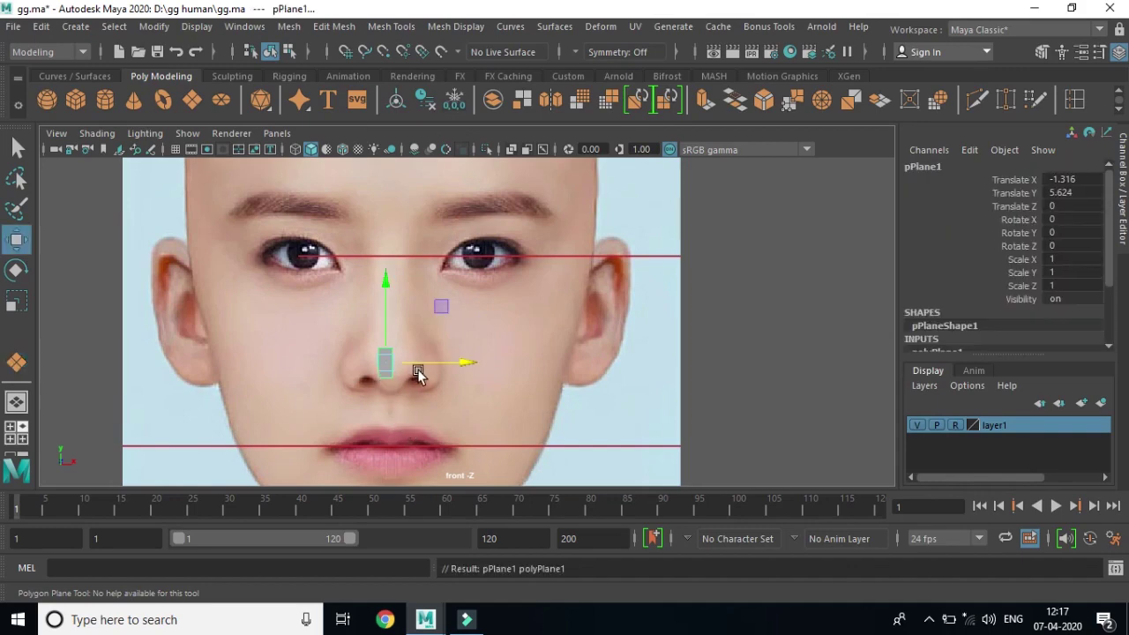
pyautogui.scroll(1, 433, 404)
pyautogui.scroll(2, 433, 404)
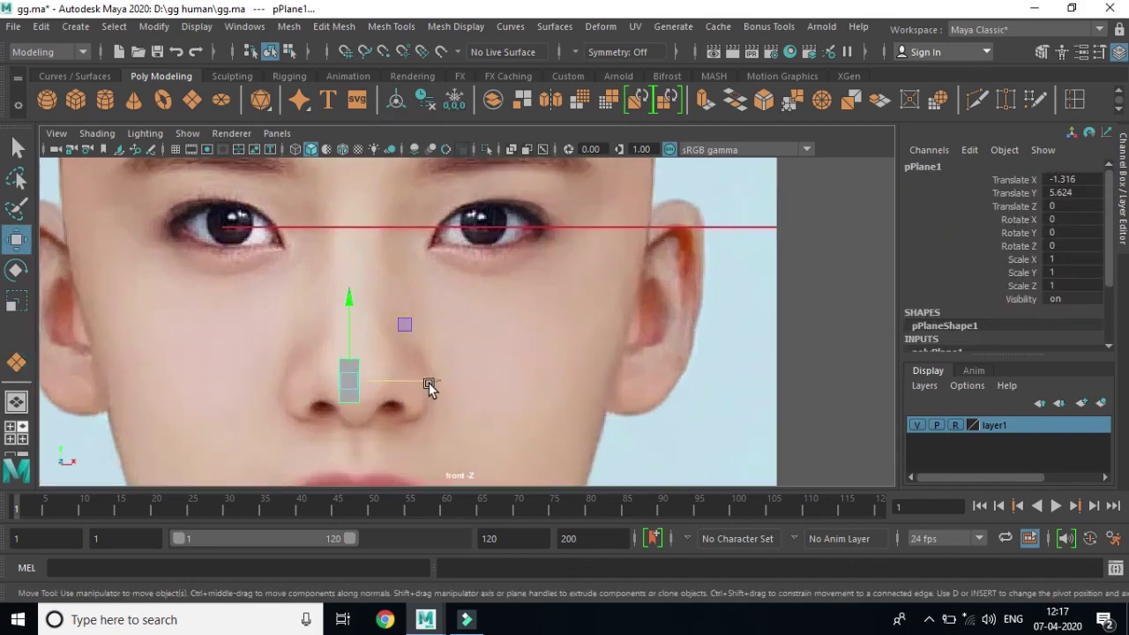
pyautogui.click(426, 385)
pyautogui.moveTo(431, 384); pyautogui.dragTo(445, 388)
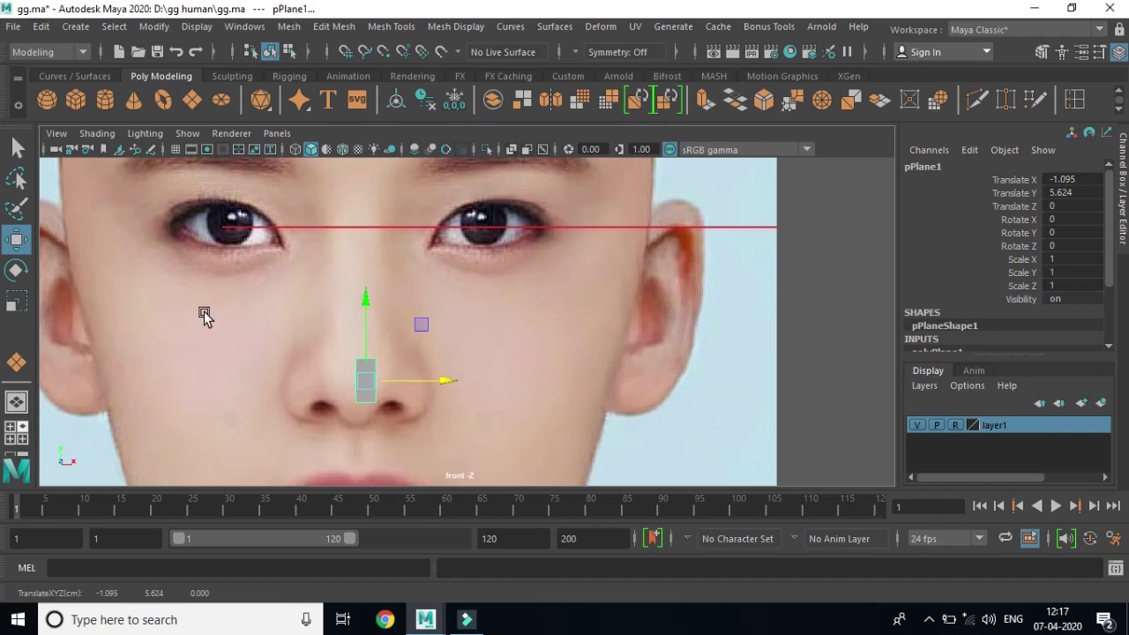
# Step: Tilt the plane to about 1.481 on Rotate Y to match the nose
pyautogui.click(15, 270)
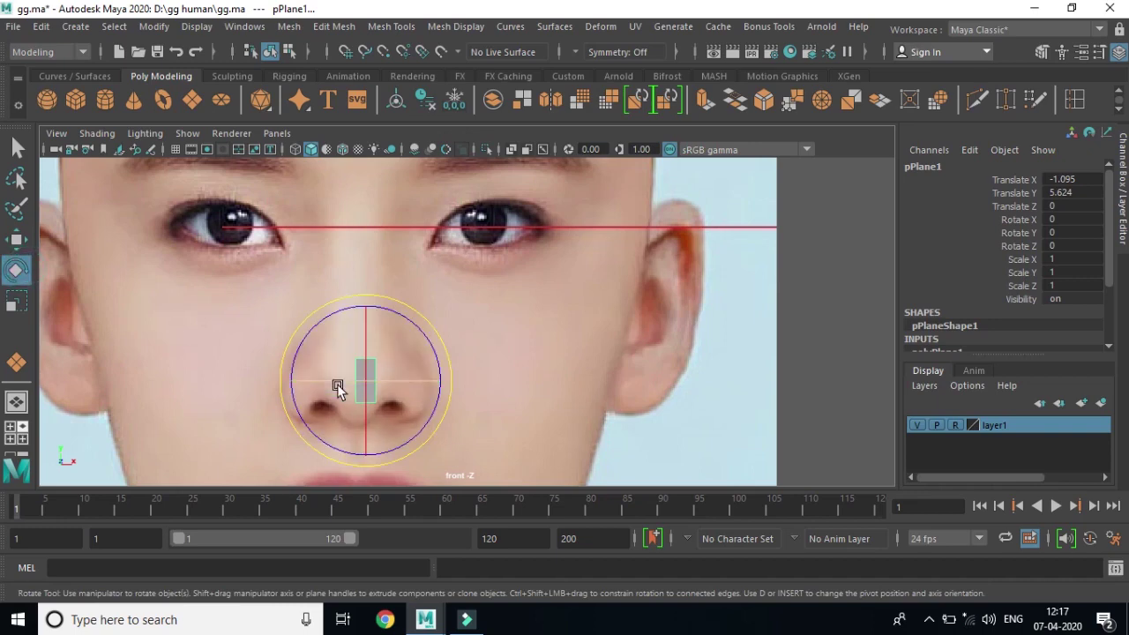
pyautogui.moveTo(326, 381); pyautogui.dragTo(328, 385)
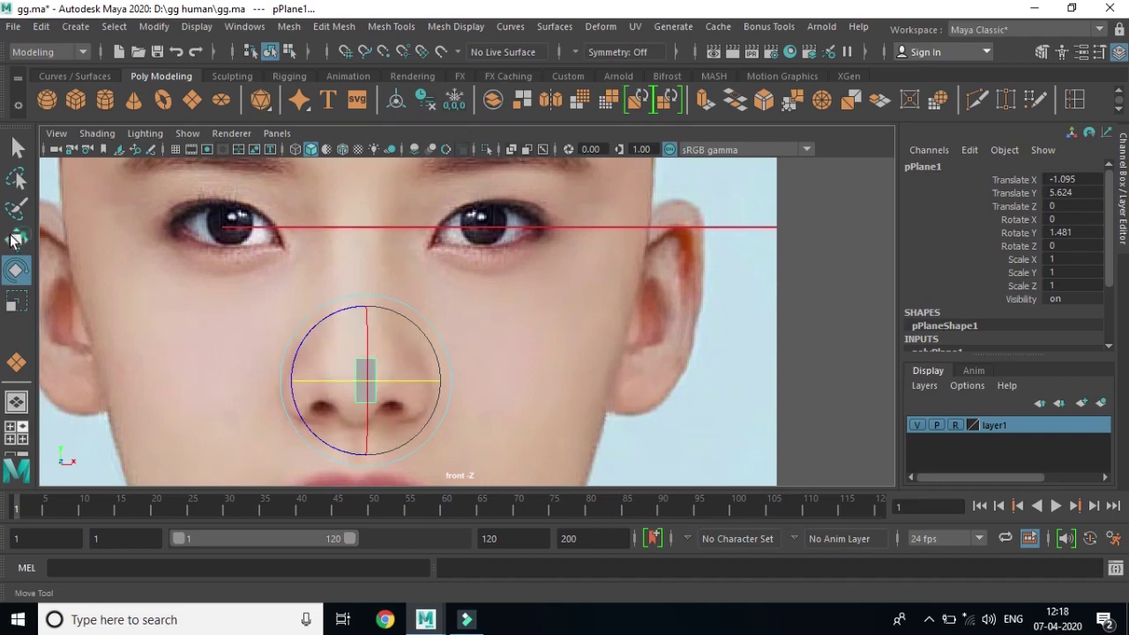
pyautogui.click(14, 240)
# Step: In the side view, push the plane forward onto the nose tip (Translate Z -1.195)
pyautogui.press('space')
pyautogui.press('space')
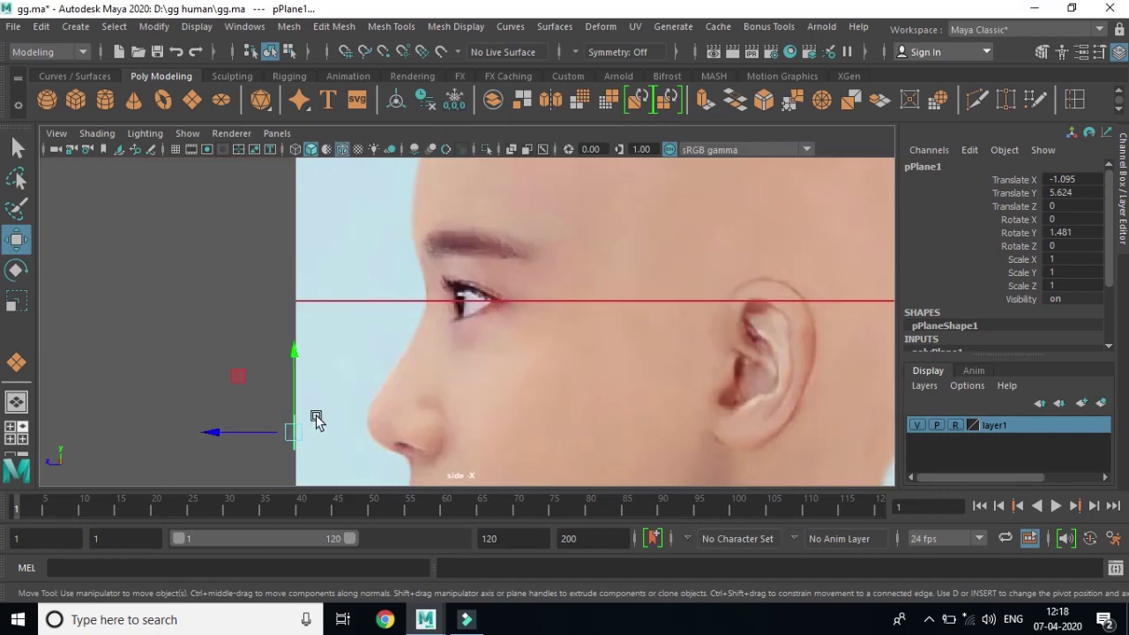
pyautogui.moveTo(226, 457)
pyautogui.mouseDown()
pyautogui.moveTo(191, 449)
pyautogui.moveTo(307, 446)
pyautogui.moveTo(277, 441)
pyautogui.mouseUp()
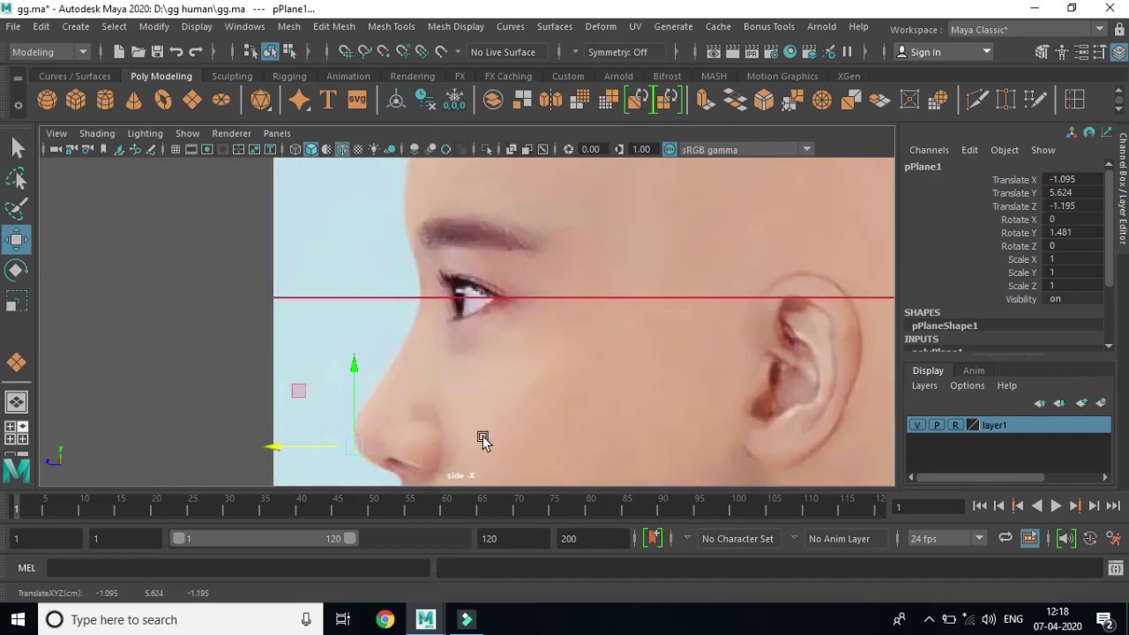
pyautogui.keyDown('alt'); pyautogui.moveTo(479, 436); pyautogui.dragTo(496, 327, button='middle'); pyautogui.keyUp('alt')
pyautogui.scroll(1, 496, 326)
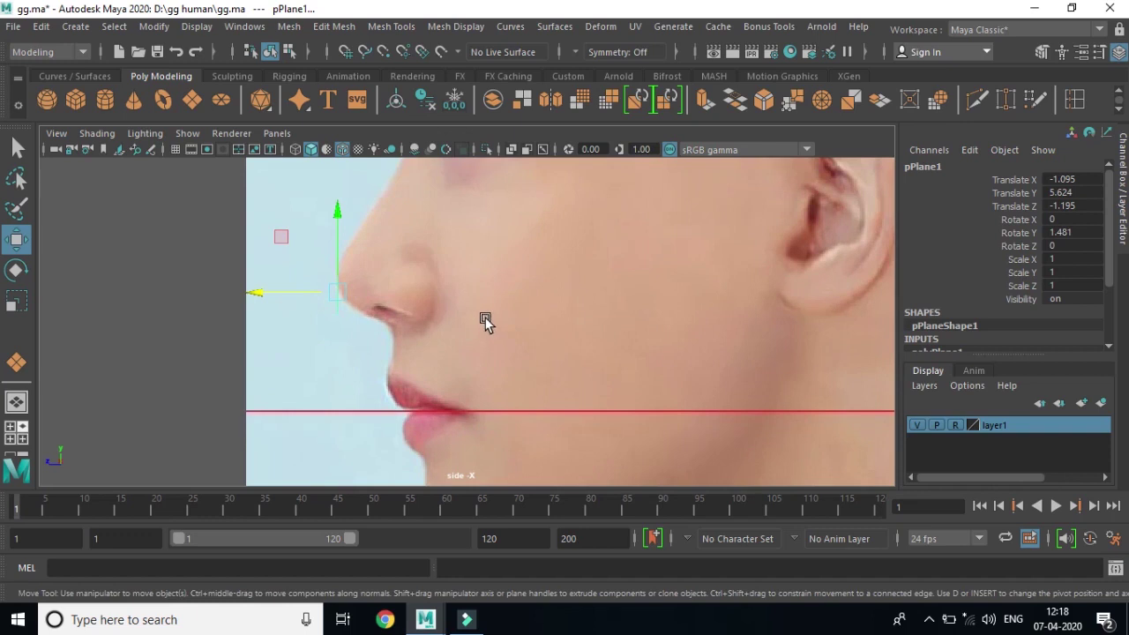
pyautogui.scroll(1, 486, 312)
pyautogui.keyDown('alt'); pyautogui.moveTo(486, 312); pyautogui.dragTo(479, 353, button='middle'); pyautogui.keyUp('alt')
pyautogui.scroll(1, 473, 354)
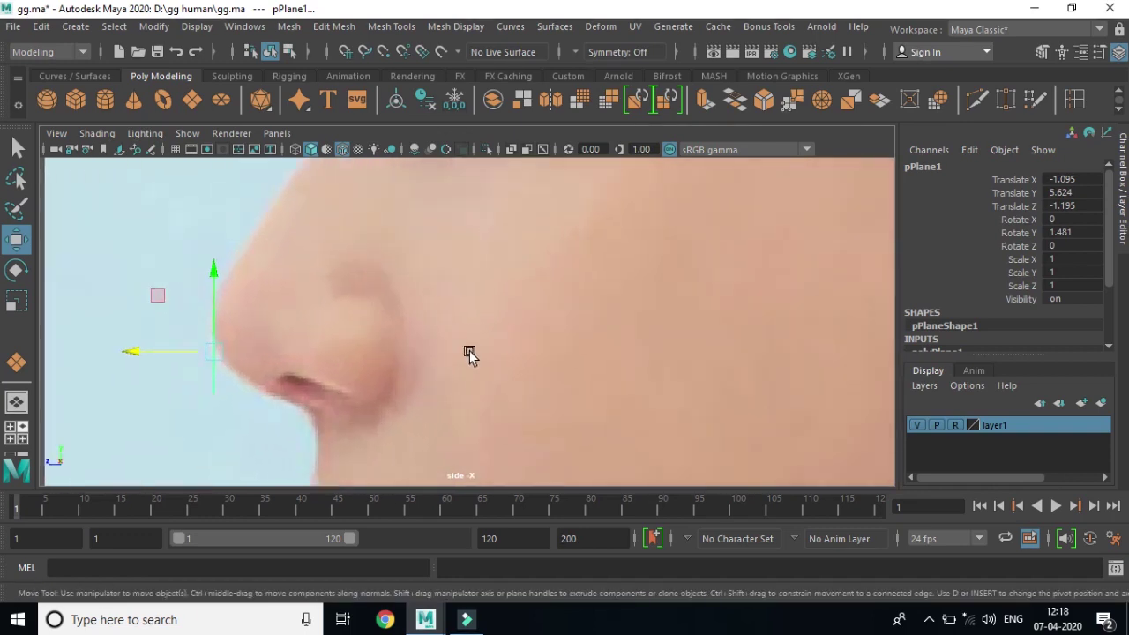
pyautogui.moveTo(203, 351); pyautogui.dragTo(202, 340)
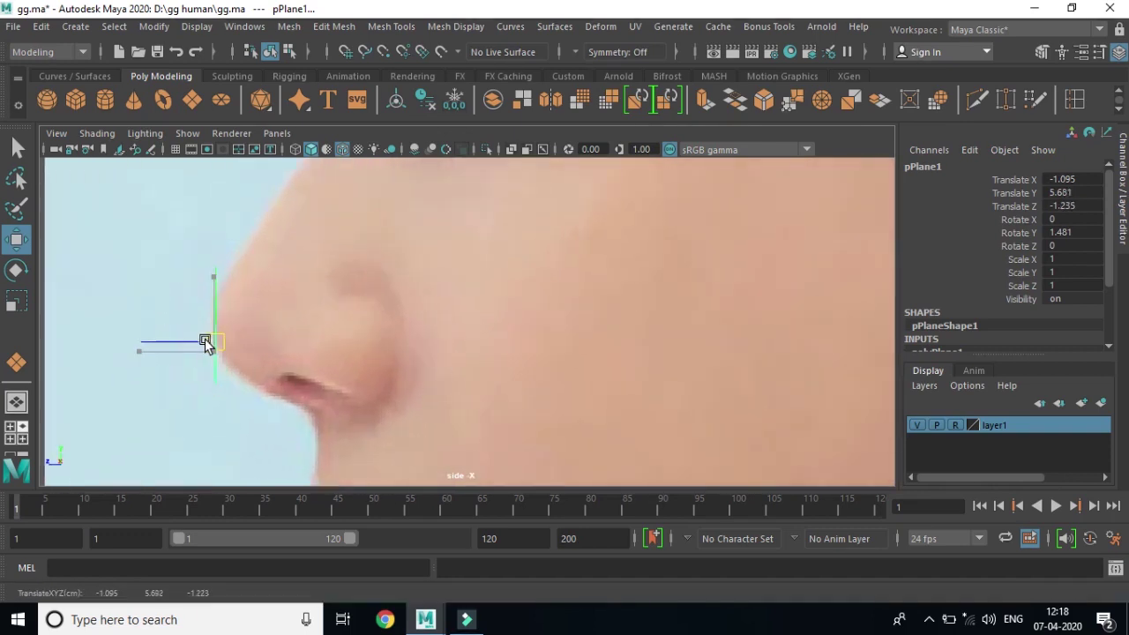
pyautogui.hotkey('ctrl', 'z')
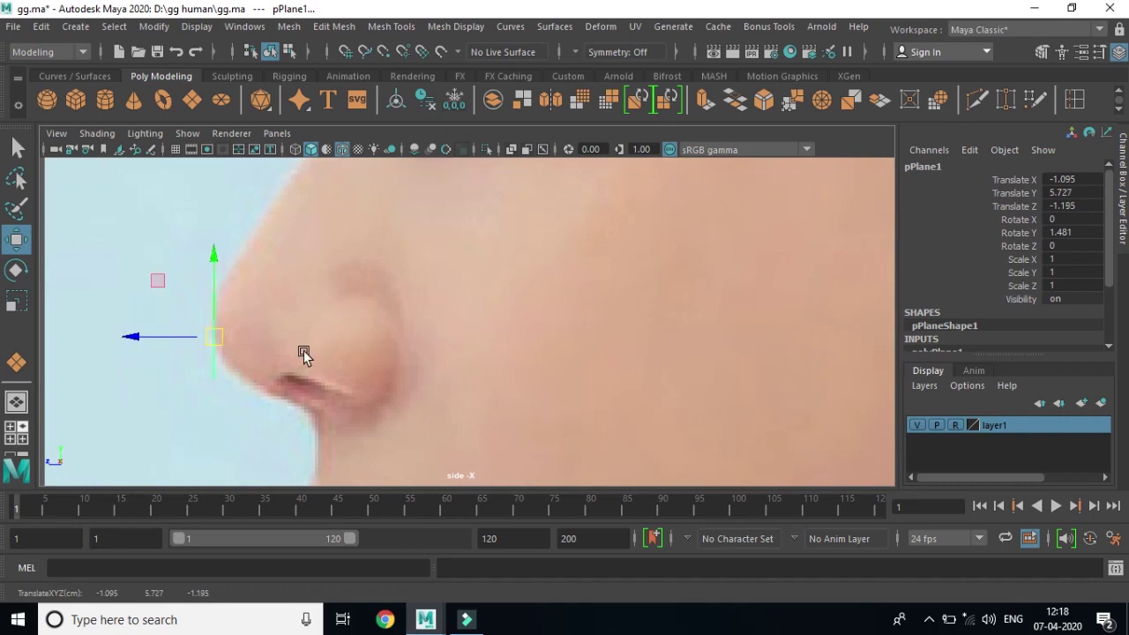
# Step: Reframe the side view around the nose tip and reset the plane's Y rotation
pyautogui.scroll(2, 304, 350)
pyautogui.moveTo(295, 327)
pyautogui.keyDown('alt'); pyautogui.mouseDown(button='middle')
pyautogui.moveTo(512, 344)
pyautogui.moveTo(554, 327)
pyautogui.mouseUp(button='middle'); pyautogui.keyUp('alt')
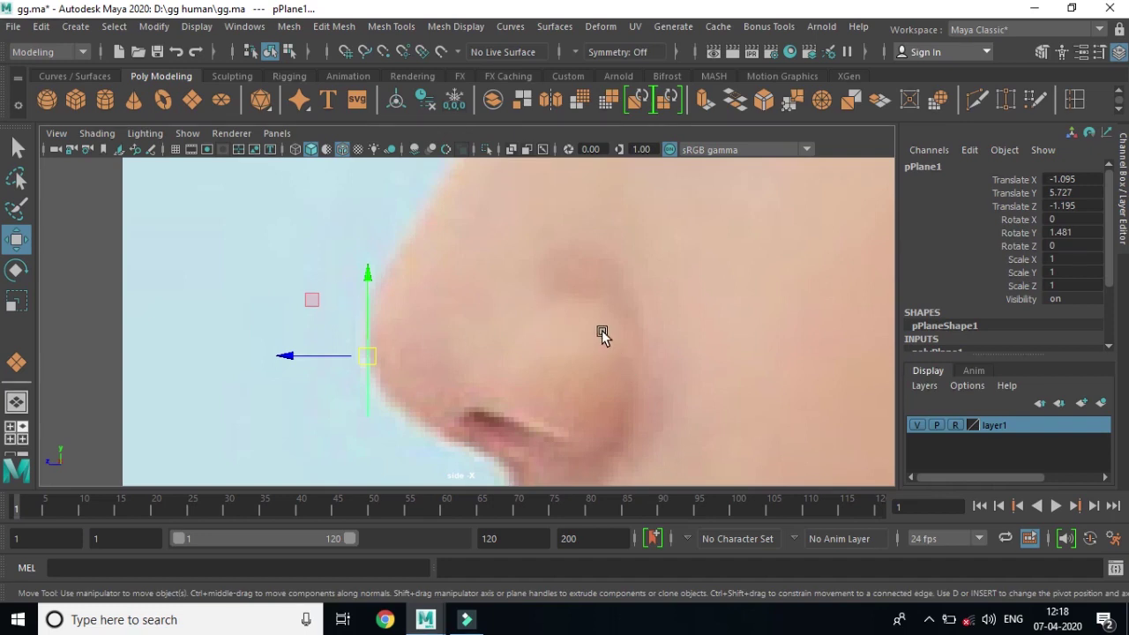
pyautogui.scroll(-2, 700, 361)
pyautogui.scroll(-2, 676, 373)
pyautogui.scroll(-2, 636, 370)
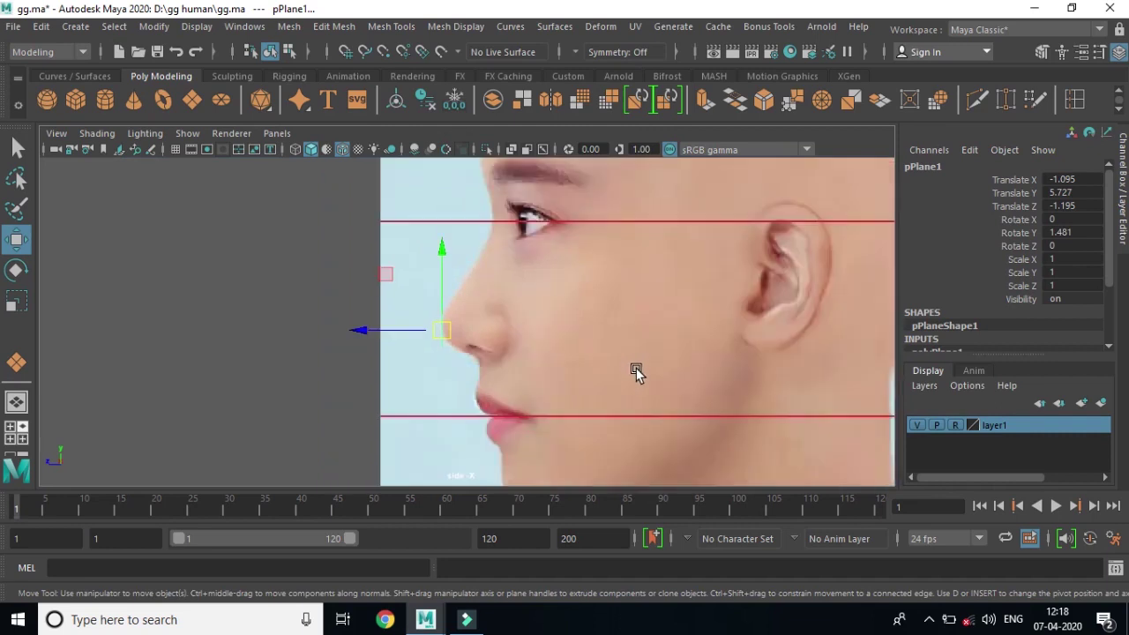
pyautogui.scroll(-2, 637, 370)
pyautogui.scroll(2, 632, 372)
pyautogui.scroll(2, 630, 374)
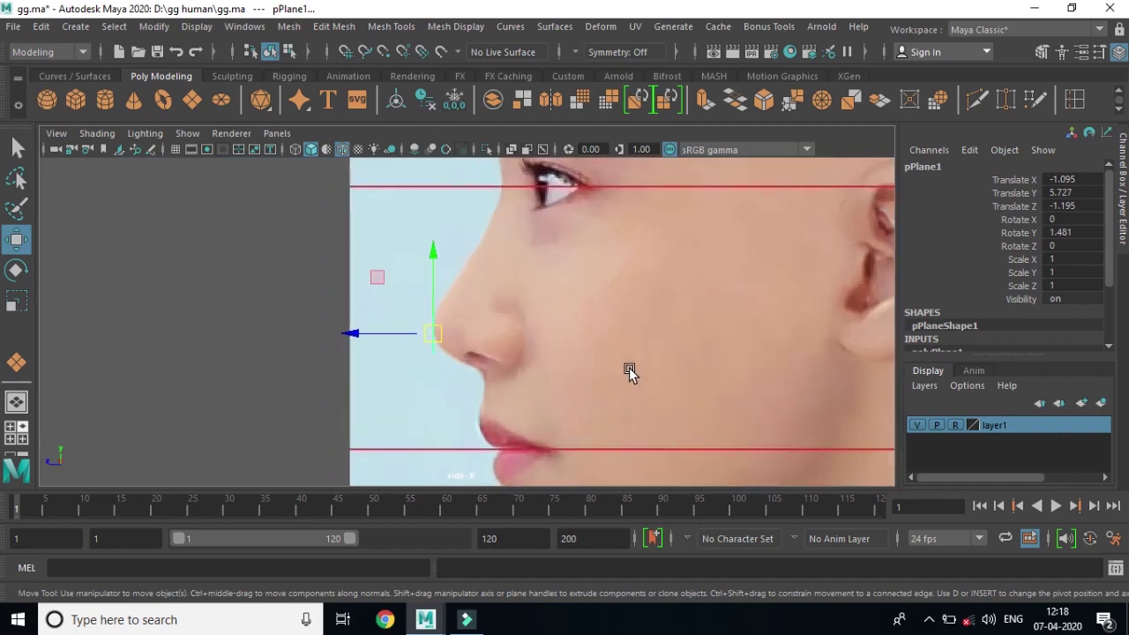
pyautogui.moveTo(671, 365)
pyautogui.keyDown('alt'); pyautogui.mouseDown(button='middle')
pyautogui.moveTo(574, 378)
pyautogui.moveTo(464, 262)
pyautogui.moveTo(479, 329)
pyautogui.moveTo(539, 388)
pyautogui.mouseUp(button='middle'); pyautogui.keyUp('alt')
pyautogui.scroll(2, 441, 266)
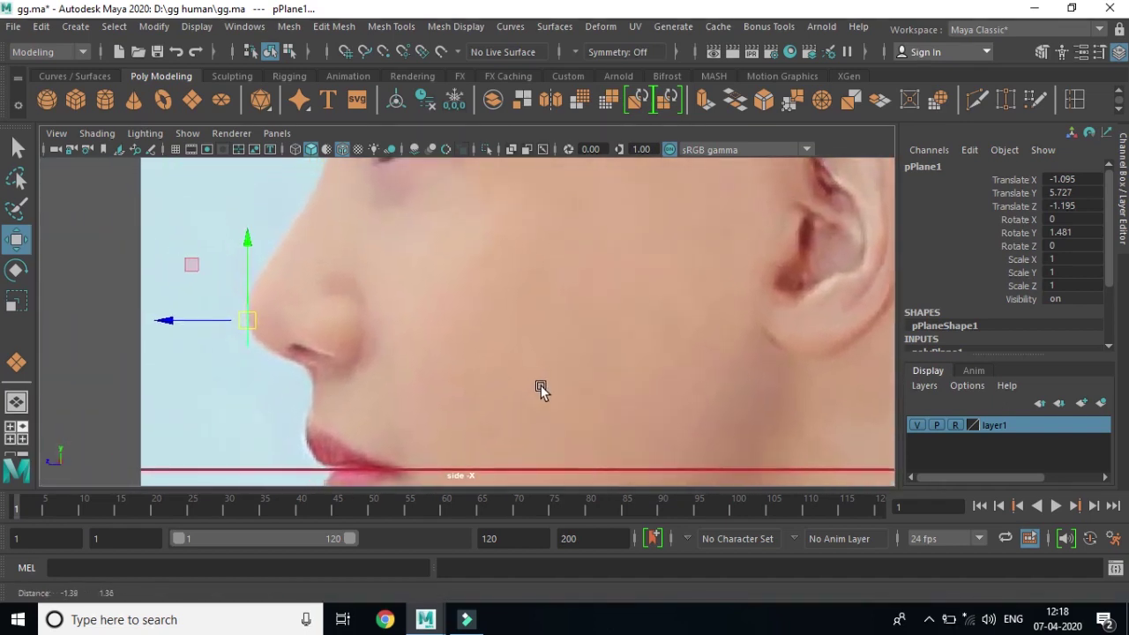
pyautogui.scroll(1, 486, 348)
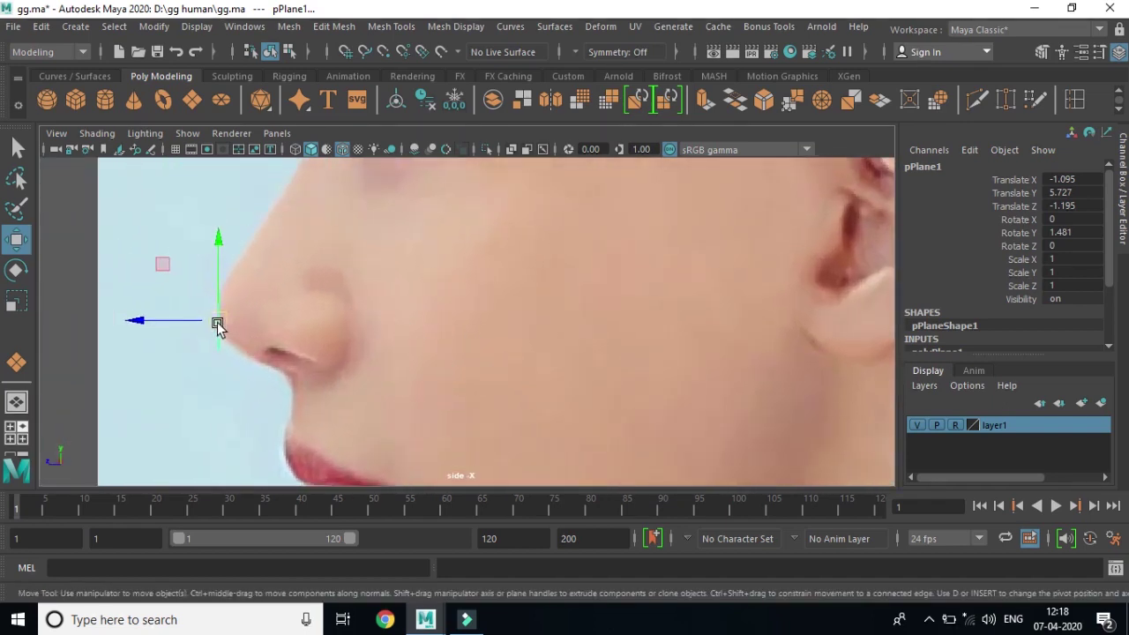
pyautogui.click(1082, 232)
# Step: Rotate the plane to follow the nose tip and raise it to Translate Y 5.973
pyautogui.click(16, 269)
pyautogui.moveTo(204, 324); pyautogui.dragTo(219, 328)
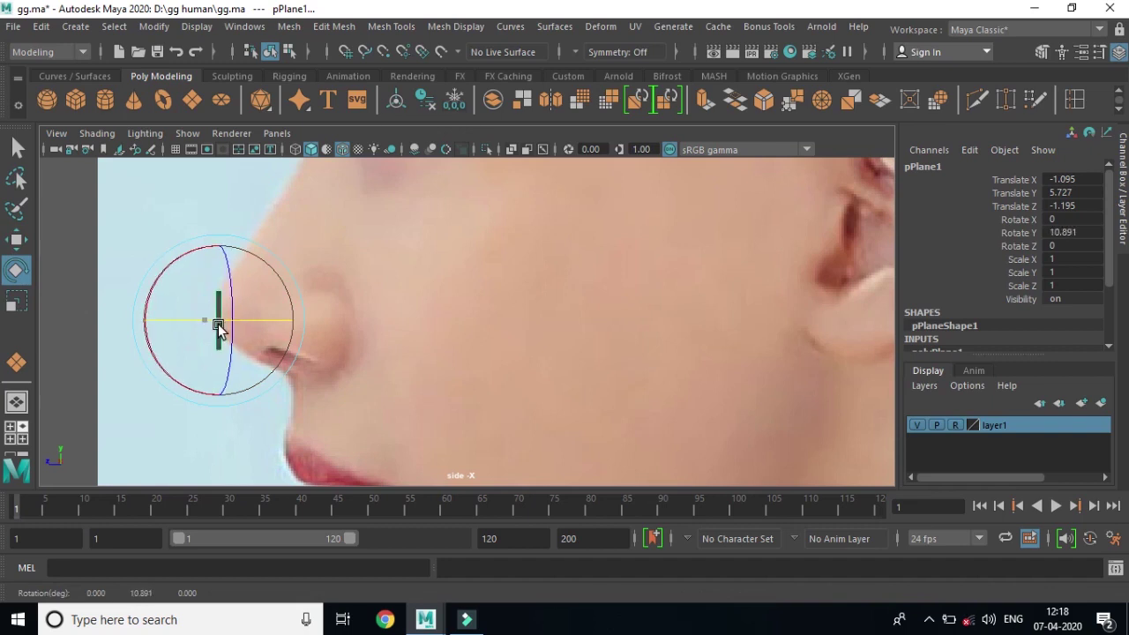
pyautogui.click(16, 239)
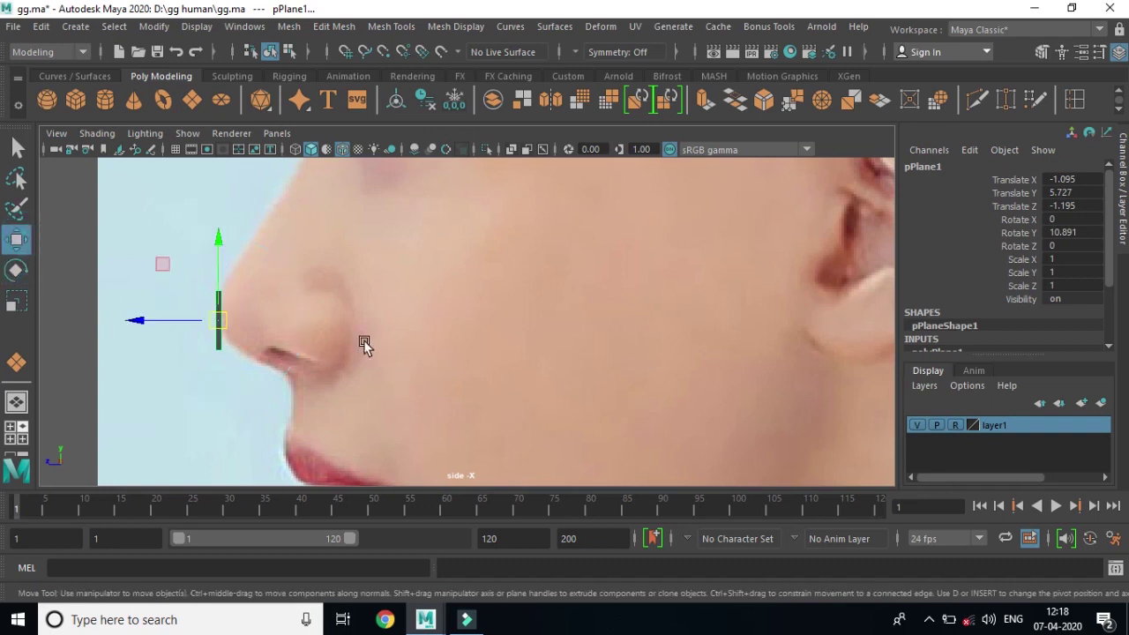
pyautogui.moveTo(219, 236); pyautogui.dragTo(221, 208)
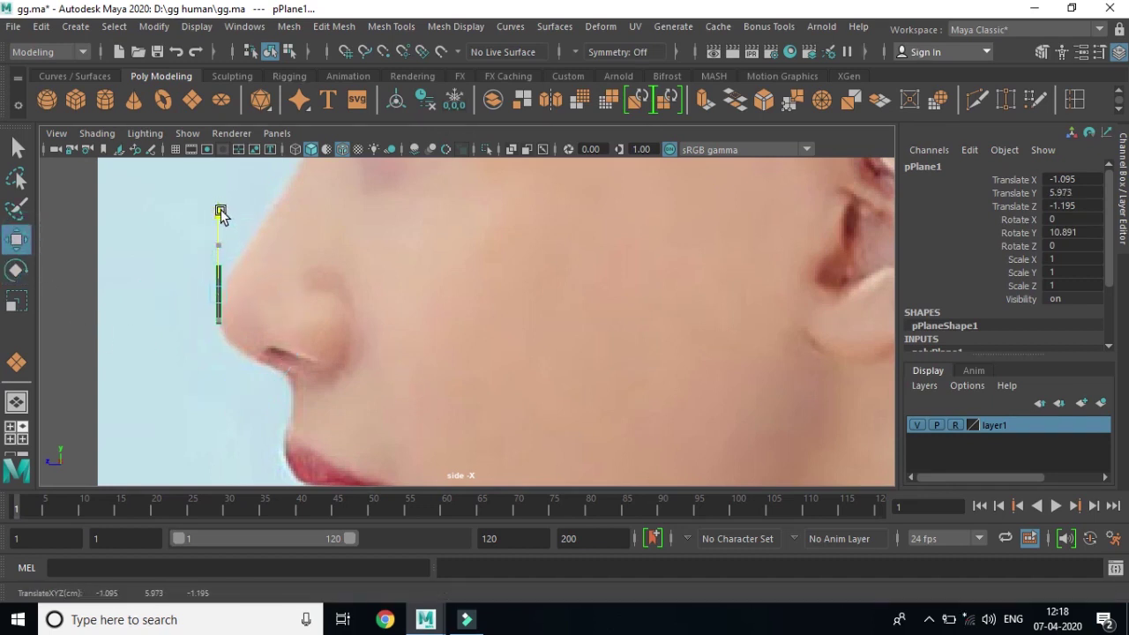
pyautogui.keyDown('alt'); pyautogui.moveTo(373, 315); pyautogui.dragTo(574, 353, button='middle'); pyautogui.keyUp('alt')
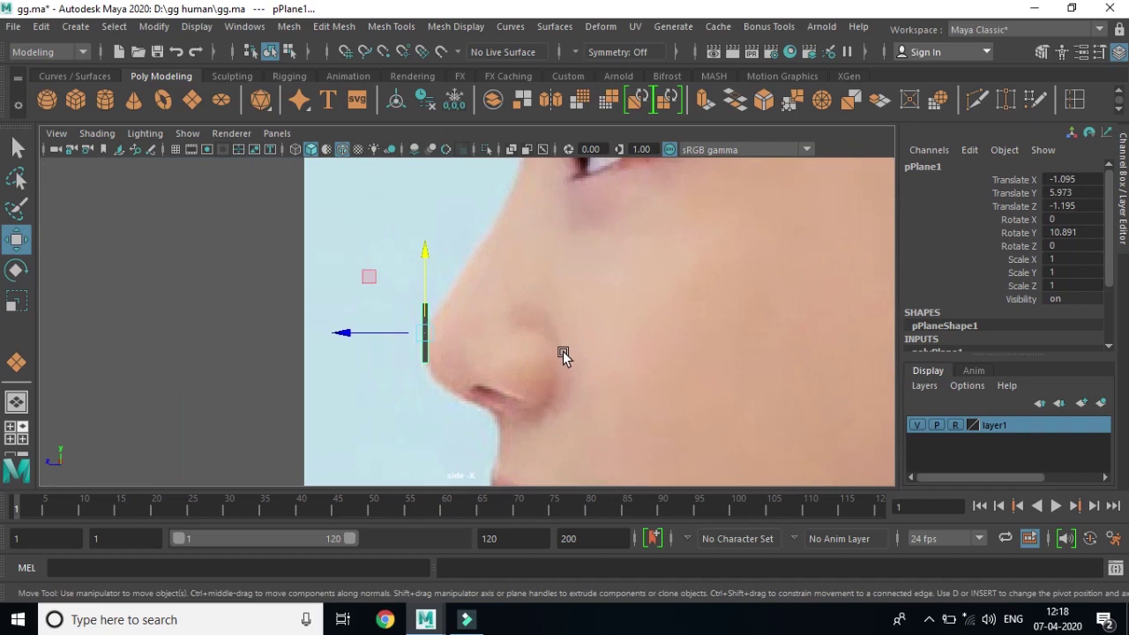
pyautogui.scroll(-1, 551, 360)
pyautogui.scroll(-1, 520, 363)
pyautogui.scroll(-1, 502, 362)
pyautogui.scroll(-1, 499, 363)
pyautogui.scroll(1, 497, 361)
pyautogui.scroll(1, 497, 361)
pyautogui.scroll(1, 499, 360)
pyautogui.scroll(1, 502, 360)
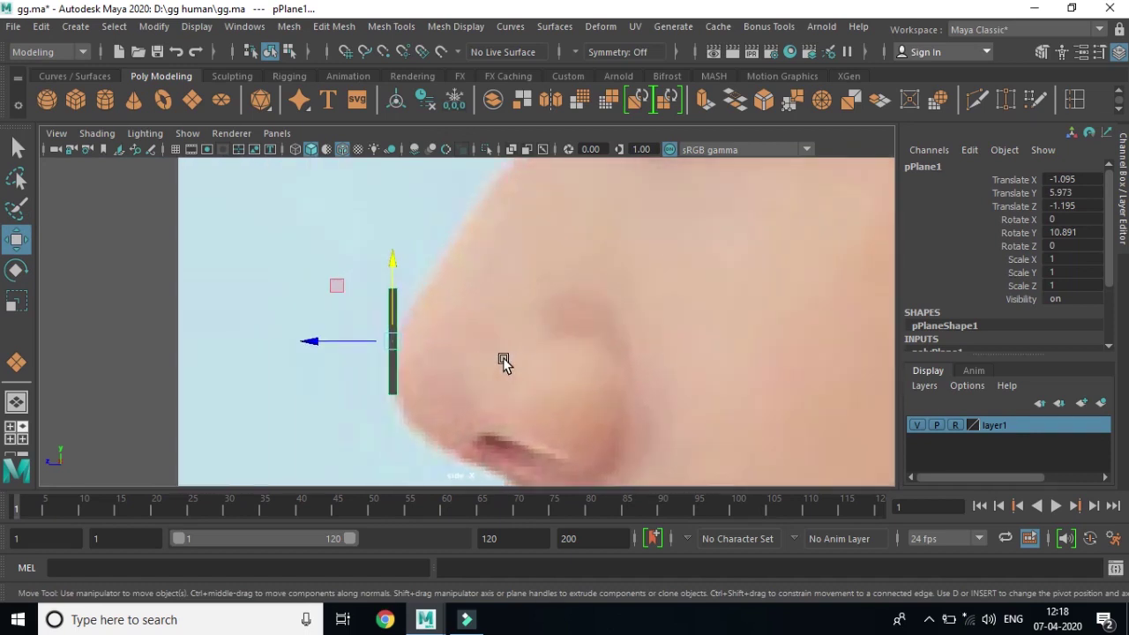
pyautogui.scroll(1, 503, 362)
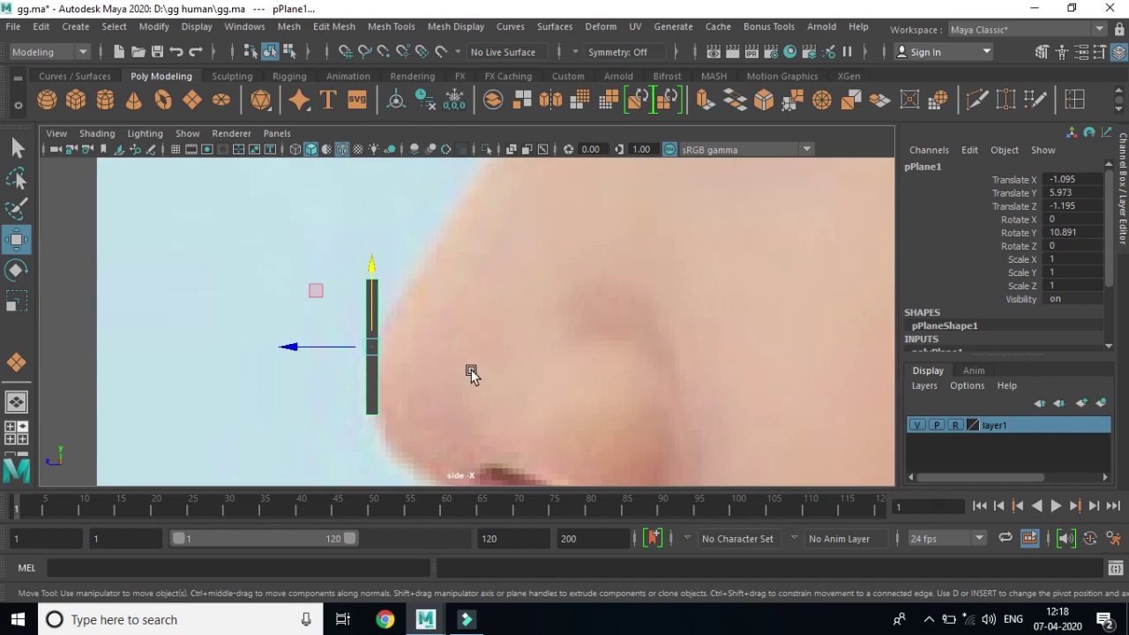
pyautogui.scroll(1, 470, 372)
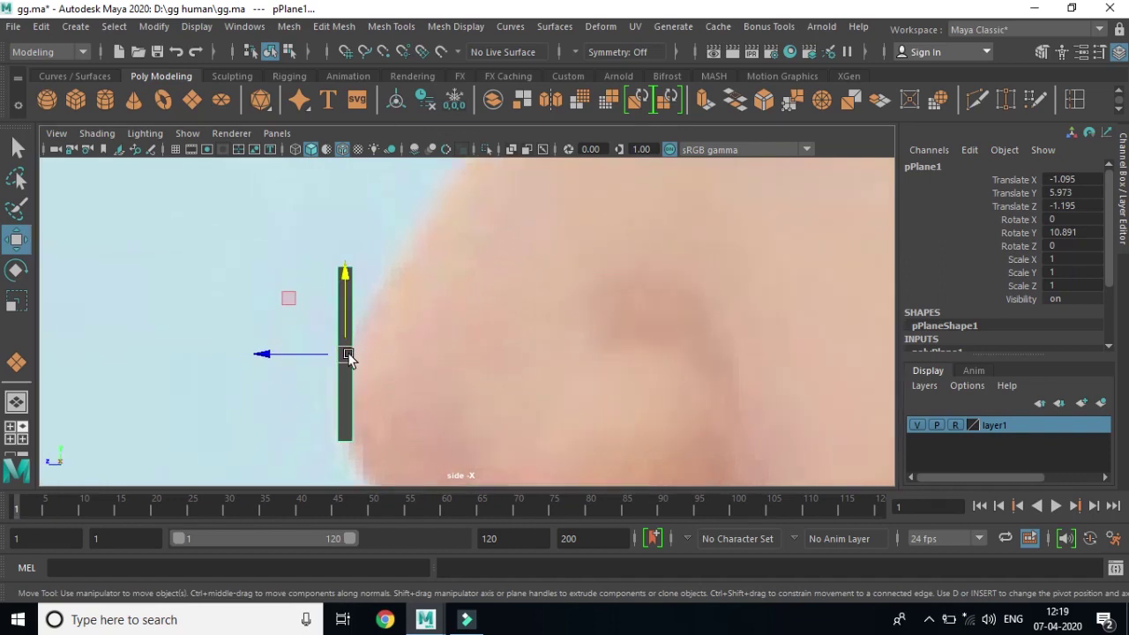
# Step: Ease the plane's Rotate Y back to 3.04 so it sits flush against the nose tip
pyautogui.click(16, 269)
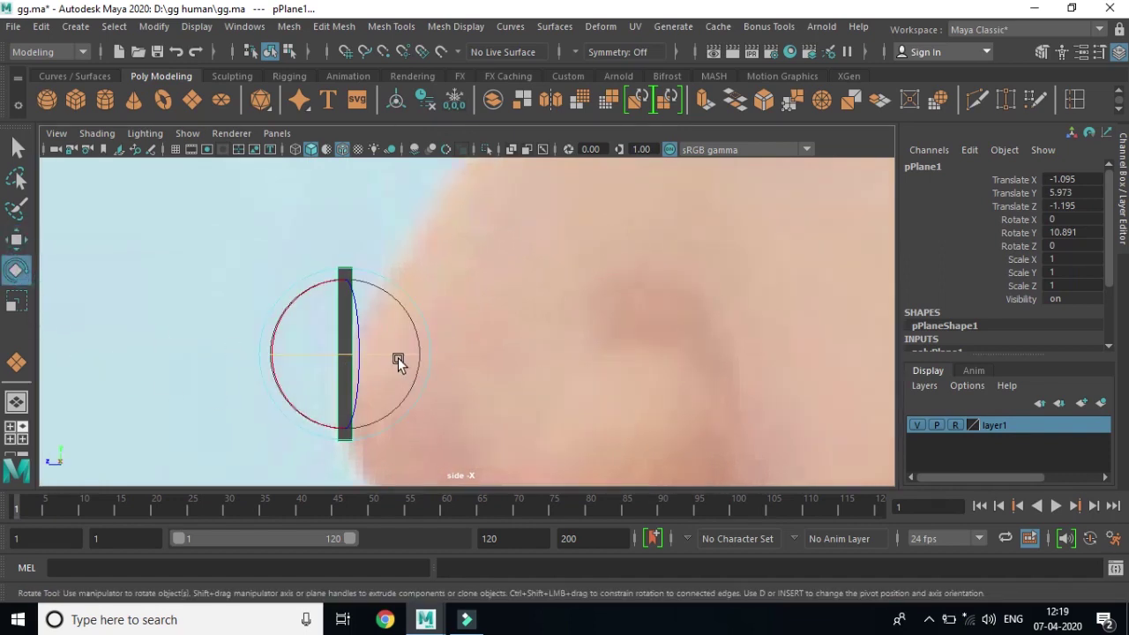
pyautogui.moveTo(392, 356); pyautogui.dragTo(385, 357)
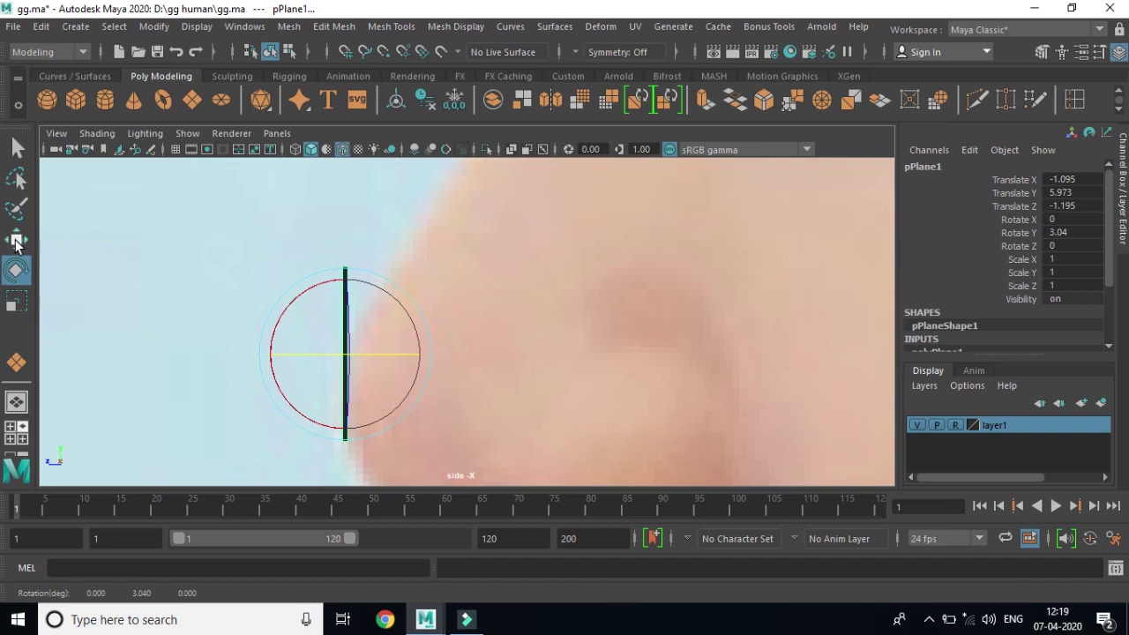
pyautogui.click(17, 240)
pyautogui.scroll(1, 379, 393)
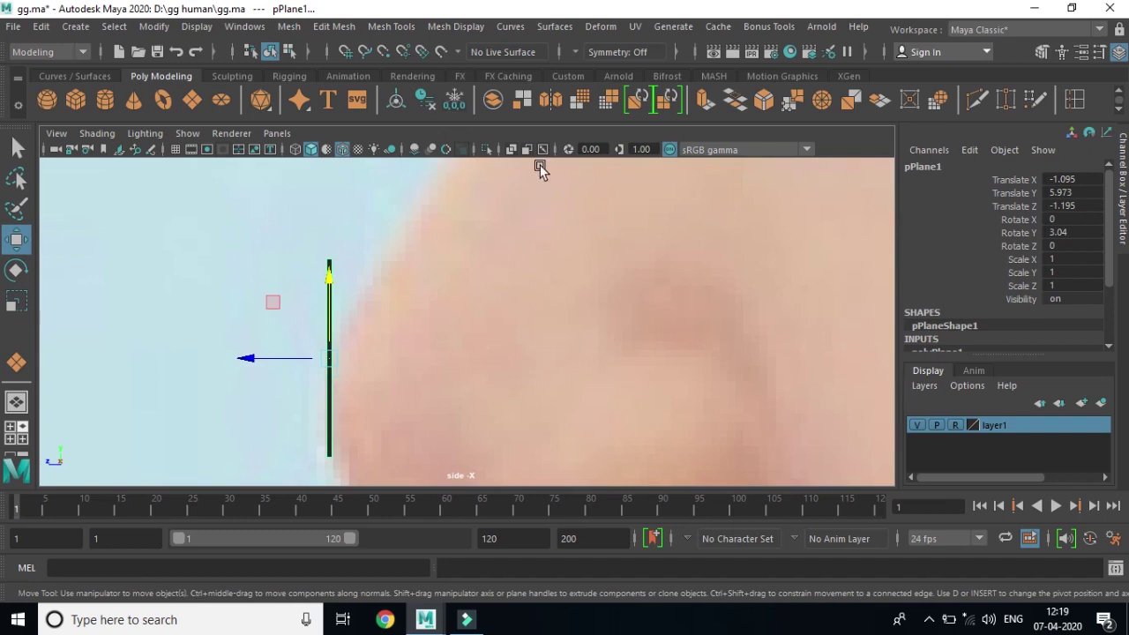
# Step: Make the plane see-through with X-Ray and reselect it in the side view
pyautogui.click(510, 148)
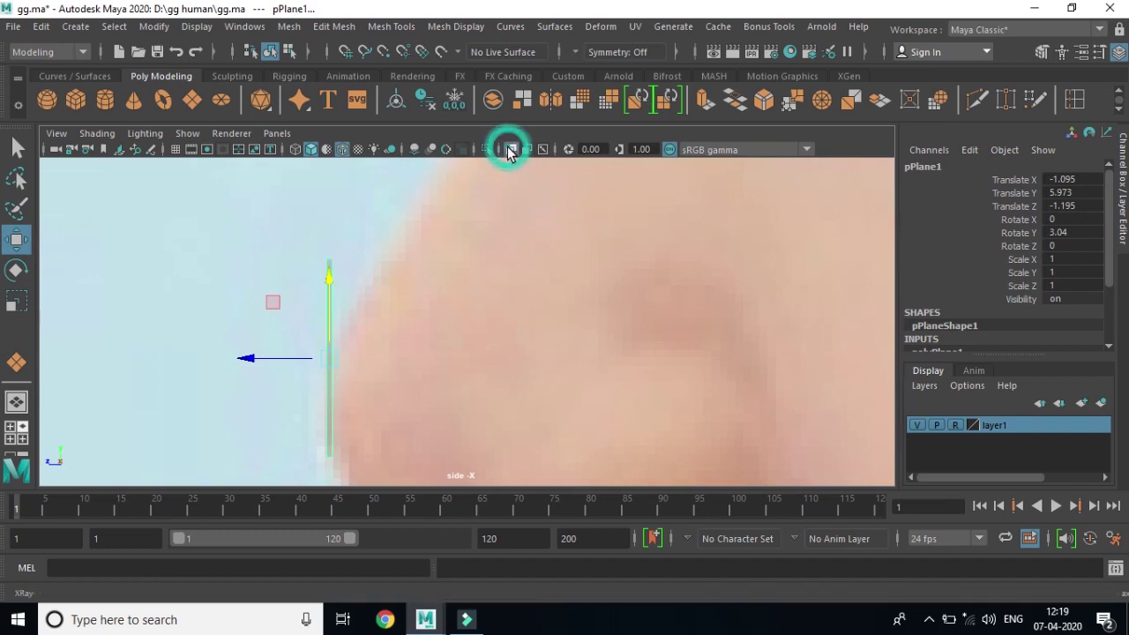
pyautogui.click(437, 423)
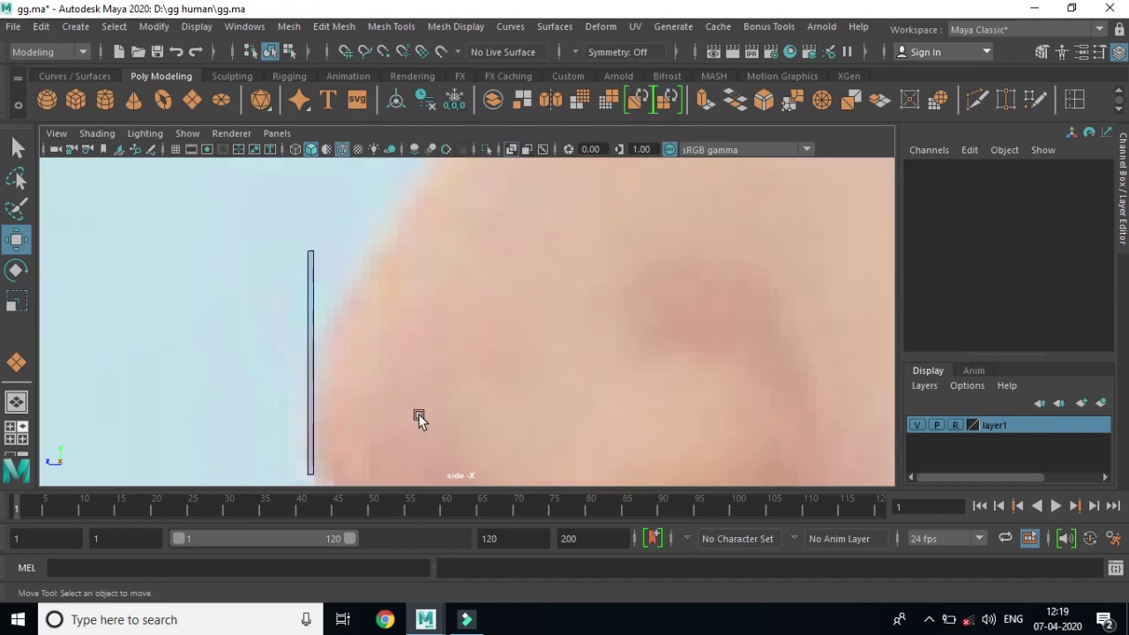
pyautogui.keyDown('alt'); pyautogui.moveTo(418, 414); pyautogui.dragTo(440, 351, button='middle'); pyautogui.keyUp('alt')
pyautogui.click(333, 321)
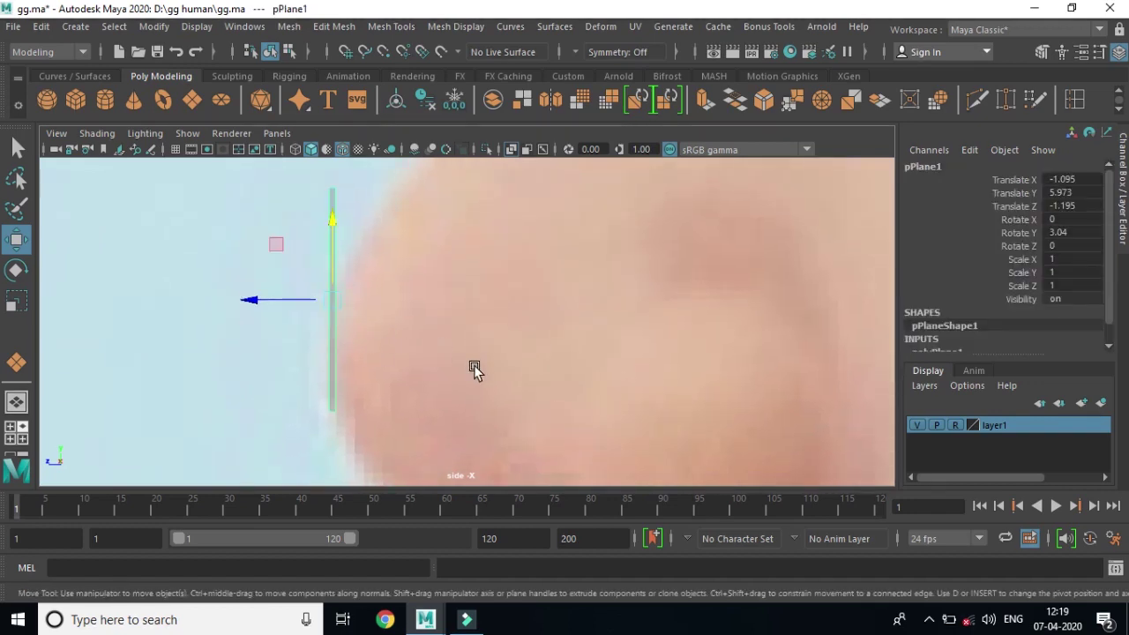
pyautogui.click(474, 365)
pyautogui.click(320, 300)
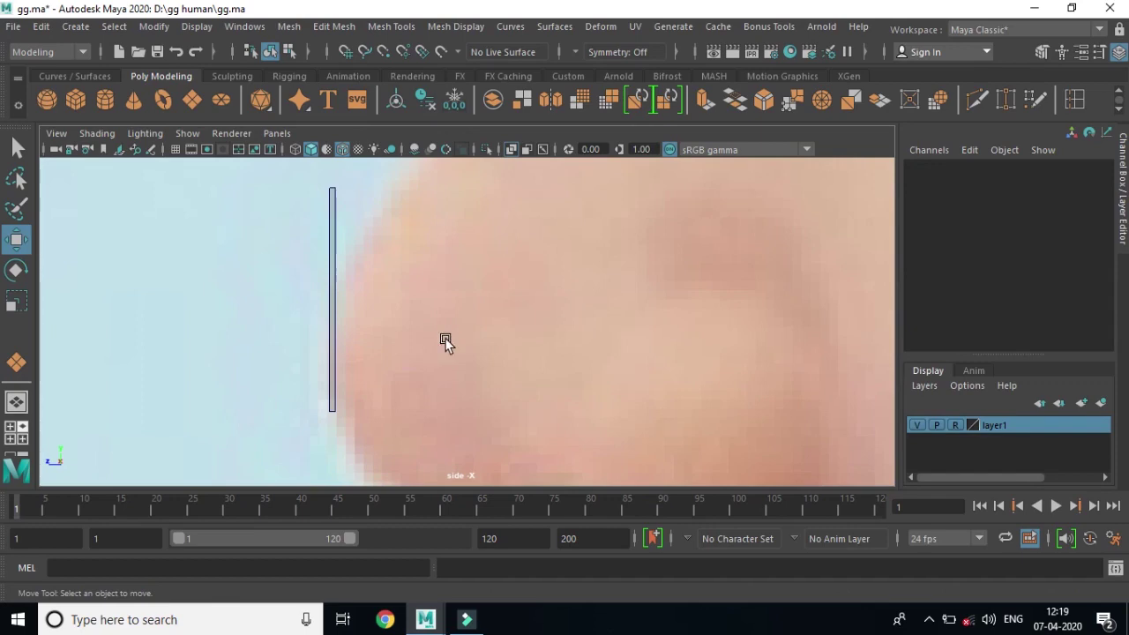
pyautogui.scroll(-5, 450, 340)
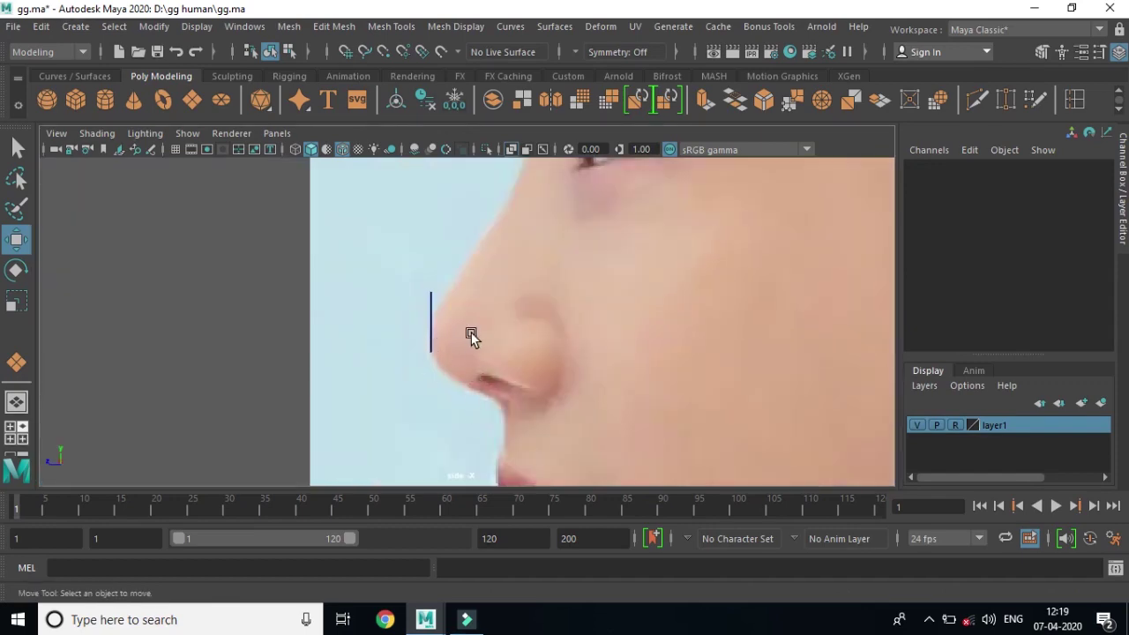
# Step: In the front view, nudge the plane slightly down and left, then select its top edge
pyautogui.press('space')
pyautogui.press('space')
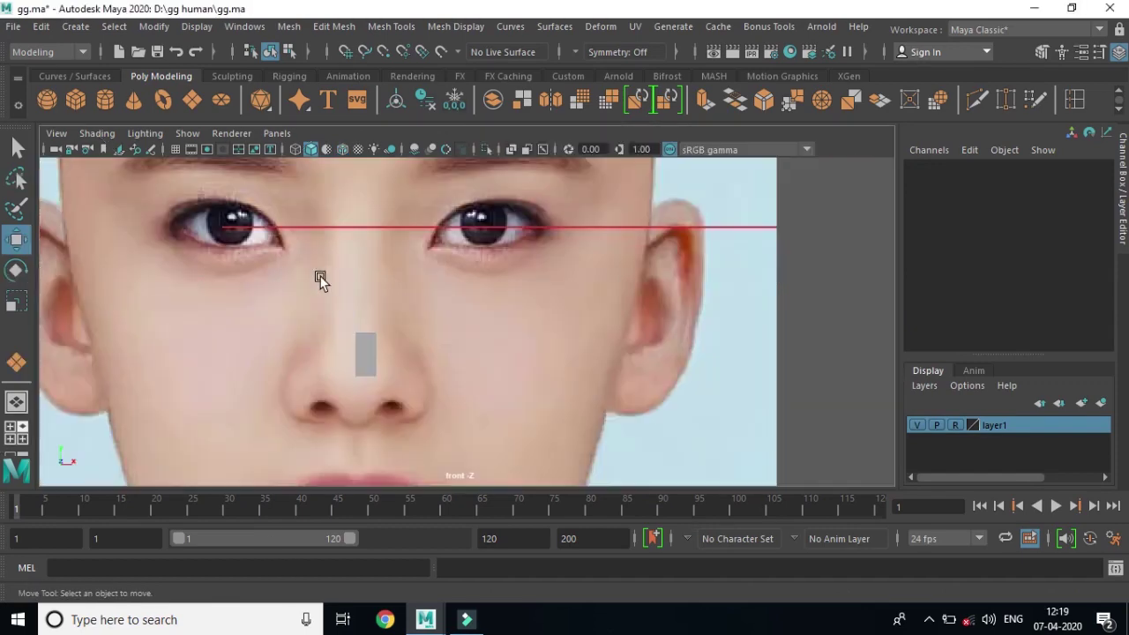
pyautogui.scroll(2, 380, 312)
pyautogui.click(339, 376)
pyautogui.moveTo(339, 378); pyautogui.dragTo(335, 376)
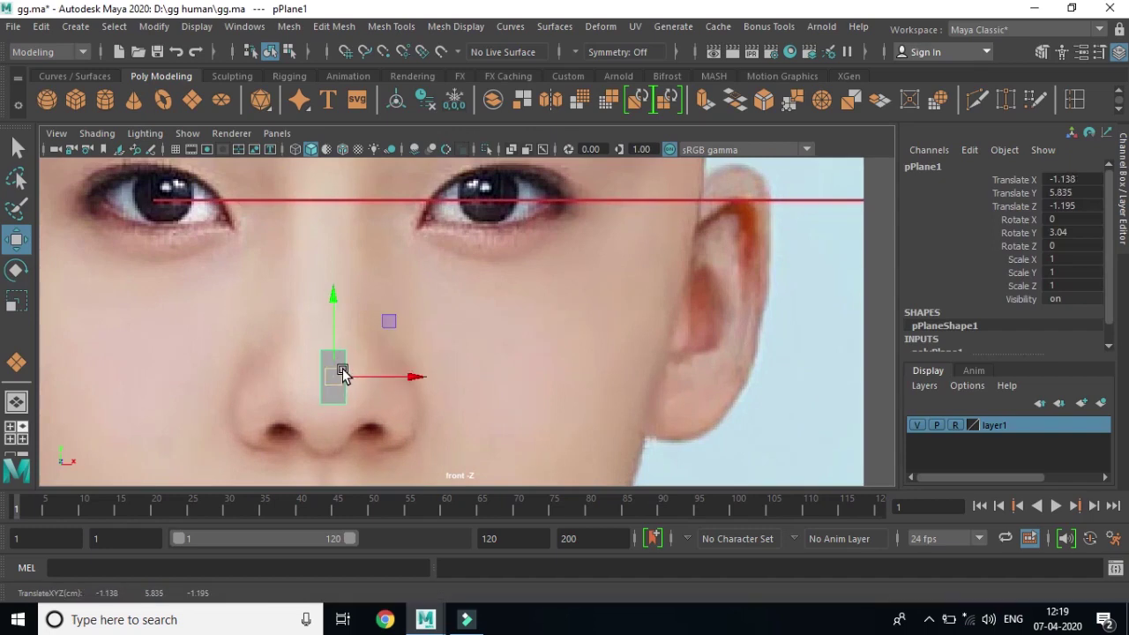
pyautogui.moveTo(342, 373); pyautogui.dragTo(362, 185, button='right')
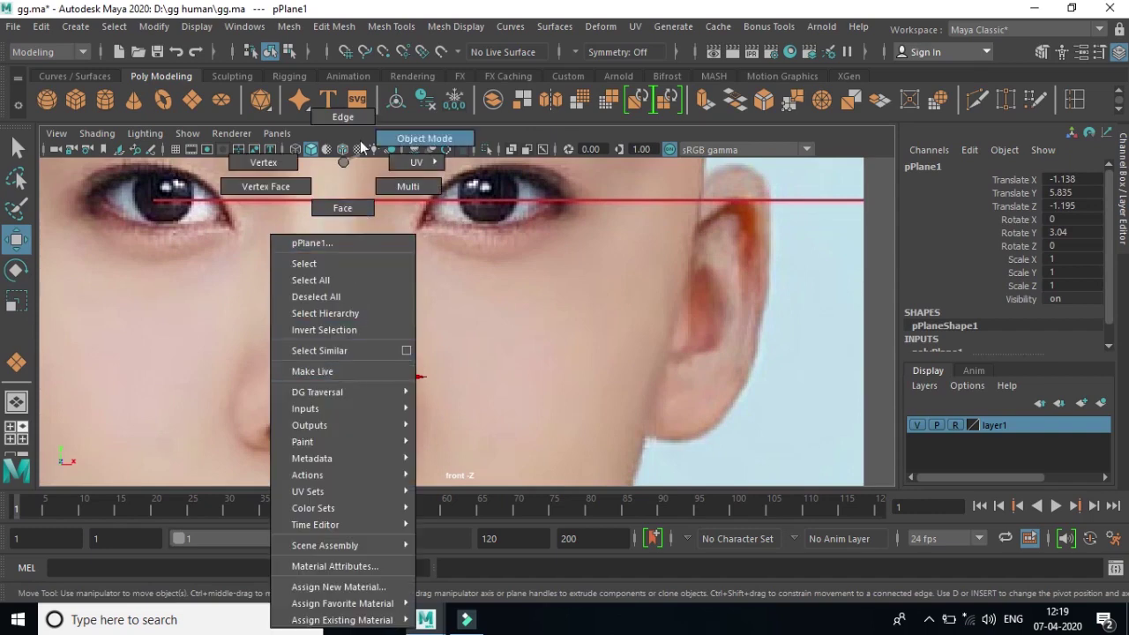
pyautogui.click(337, 348)
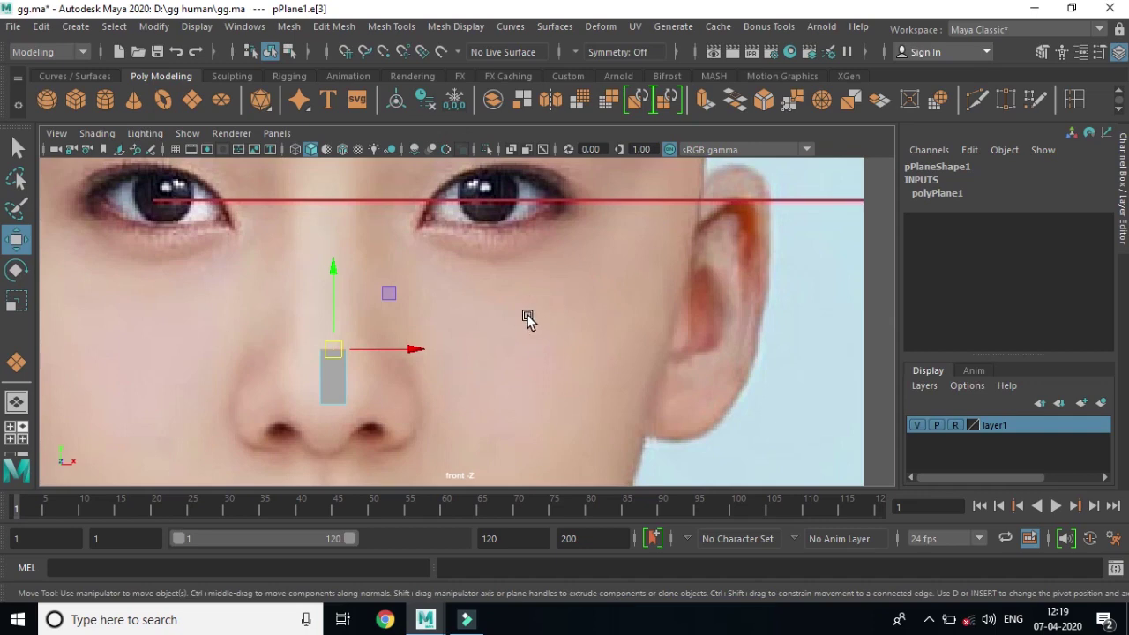
pyautogui.press('space')
pyautogui.press('space')
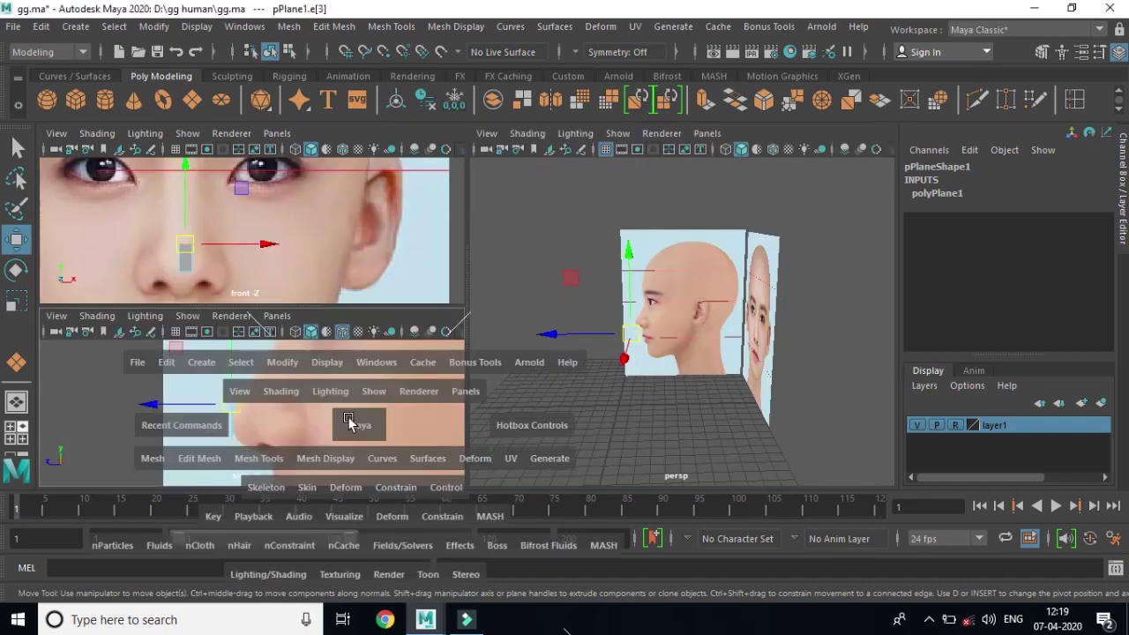
# Step: Turn X-Ray off, set the top edge against the nose profile, and extrude it as polyExtrudeEdge1
pyautogui.scroll(1, 503, 358)
pyautogui.scroll(1, 498, 362)
pyautogui.scroll(1, 498, 364)
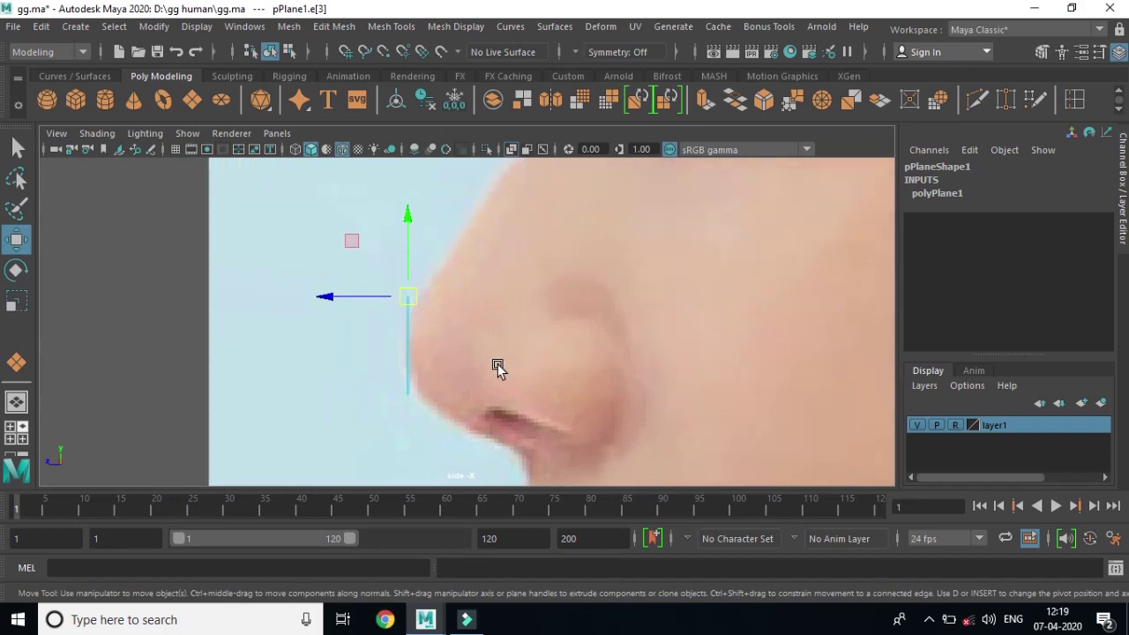
pyautogui.scroll(1, 498, 364)
pyautogui.click(512, 150)
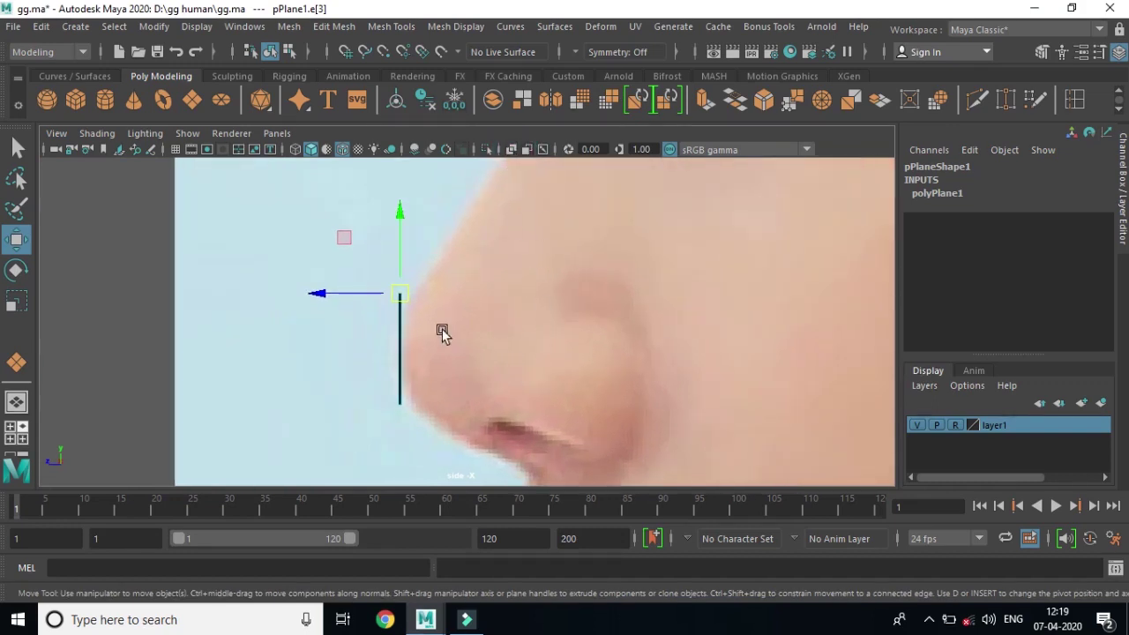
pyautogui.moveTo(323, 294); pyautogui.dragTo(336, 308)
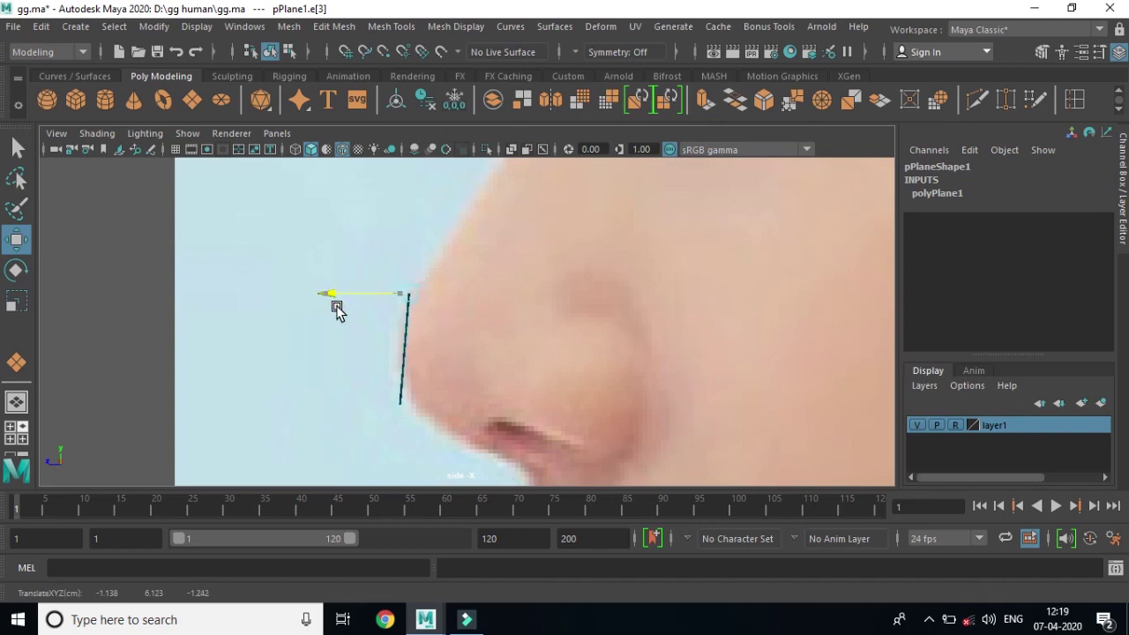
pyautogui.moveTo(408, 296)
pyautogui.mouseDown()
pyautogui.moveTo(401, 337)
pyautogui.moveTo(399, 323)
pyautogui.mouseUp()
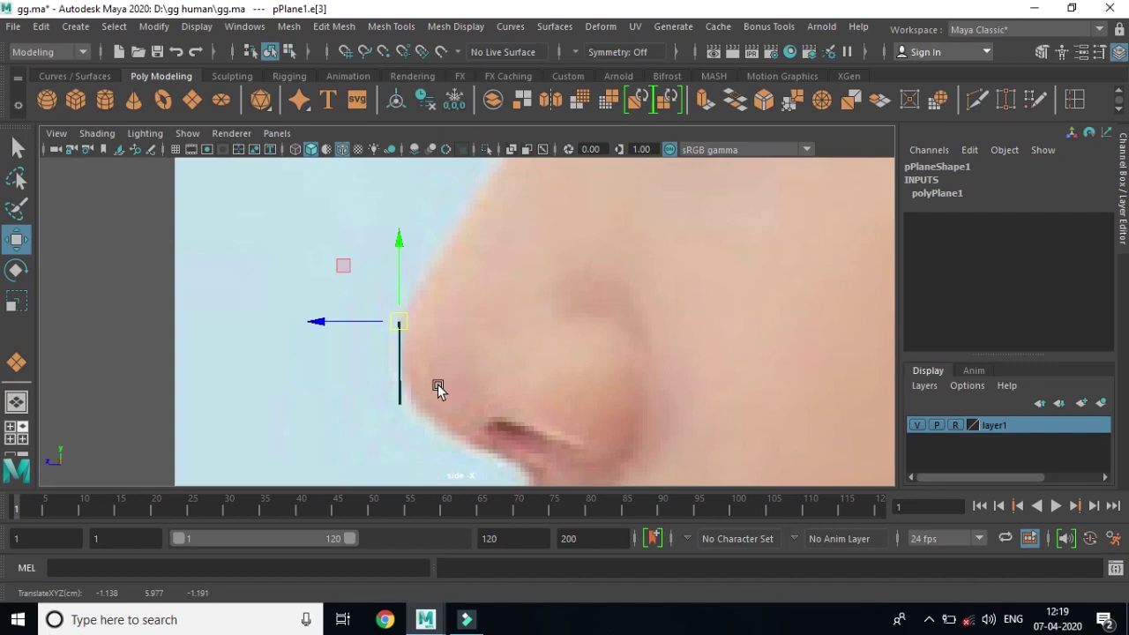
pyautogui.hotkey('ctrl', 'e')
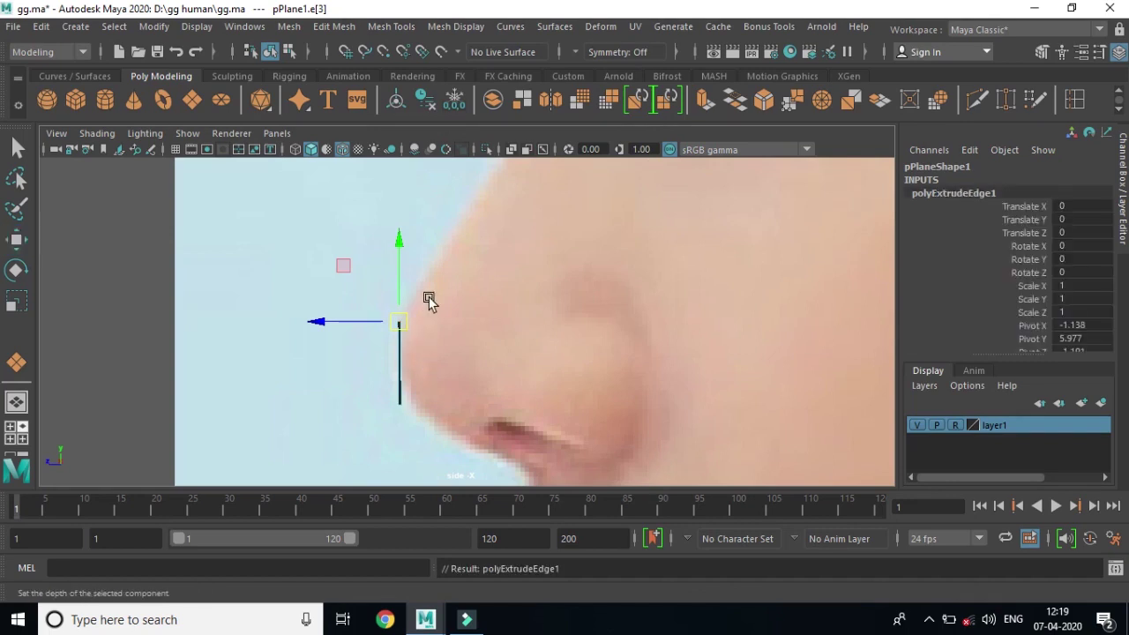
# Step: Fit the first extruded edge onto the nose outline and extrude two more segments up the bridge
pyautogui.moveTo(400, 262); pyautogui.dragTo(391, 221)
pyautogui.moveTo(345, 290); pyautogui.dragTo(374, 286)
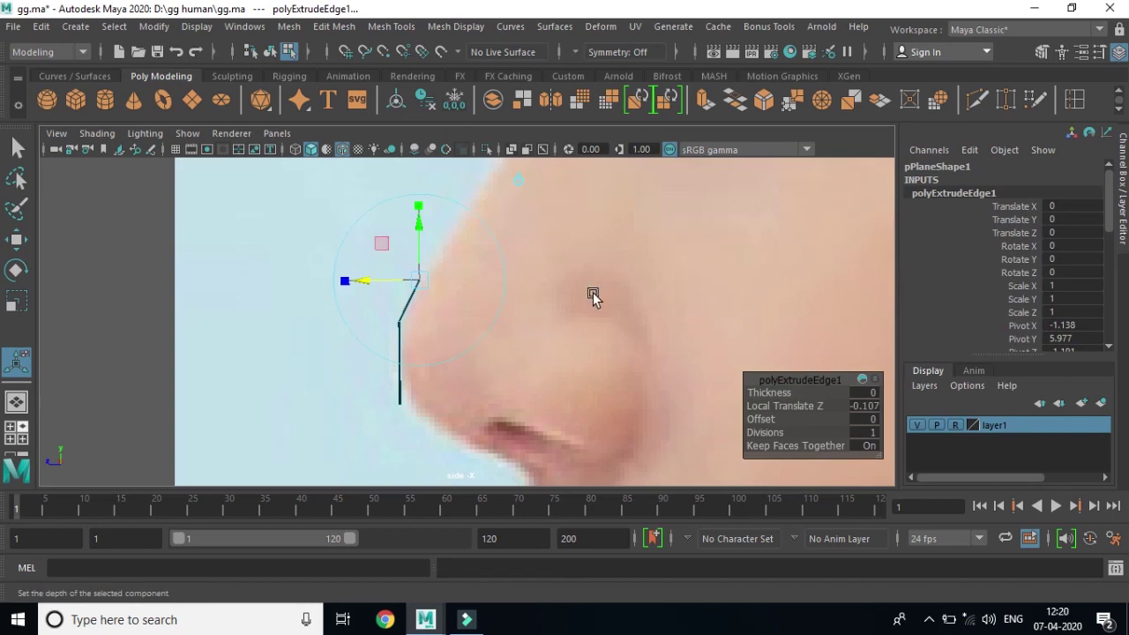
pyautogui.keyDown('alt'); pyautogui.moveTo(645, 312); pyautogui.dragTo(555, 355, button='middle'); pyautogui.keyUp('alt')
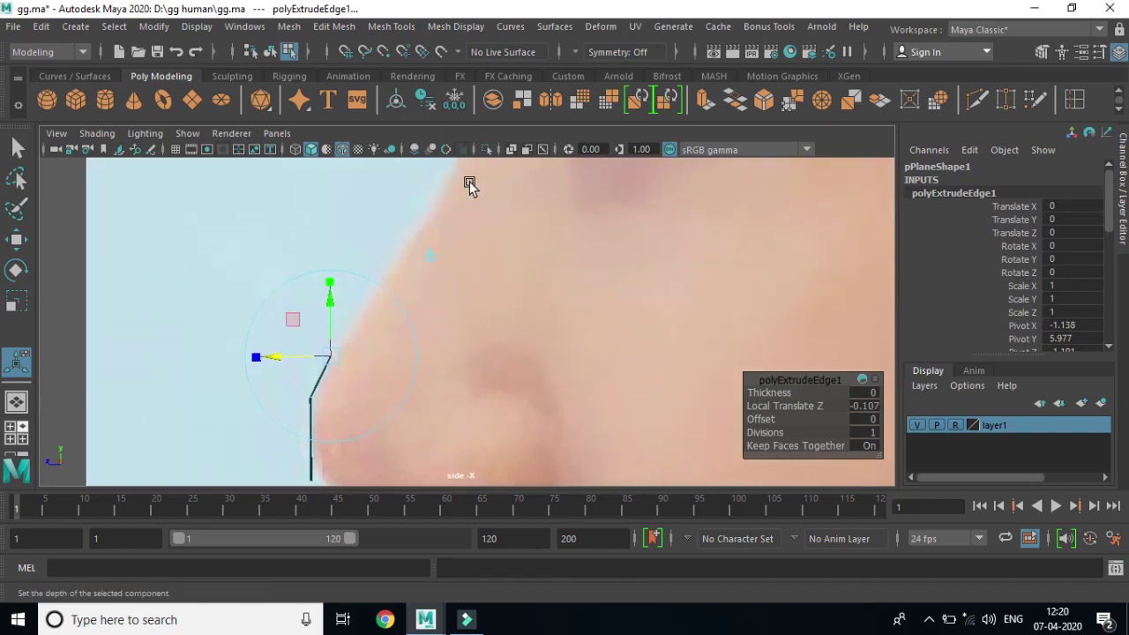
pyautogui.hotkey('ctrl', 'e')
pyautogui.moveTo(371, 302); pyautogui.dragTo(401, 251)
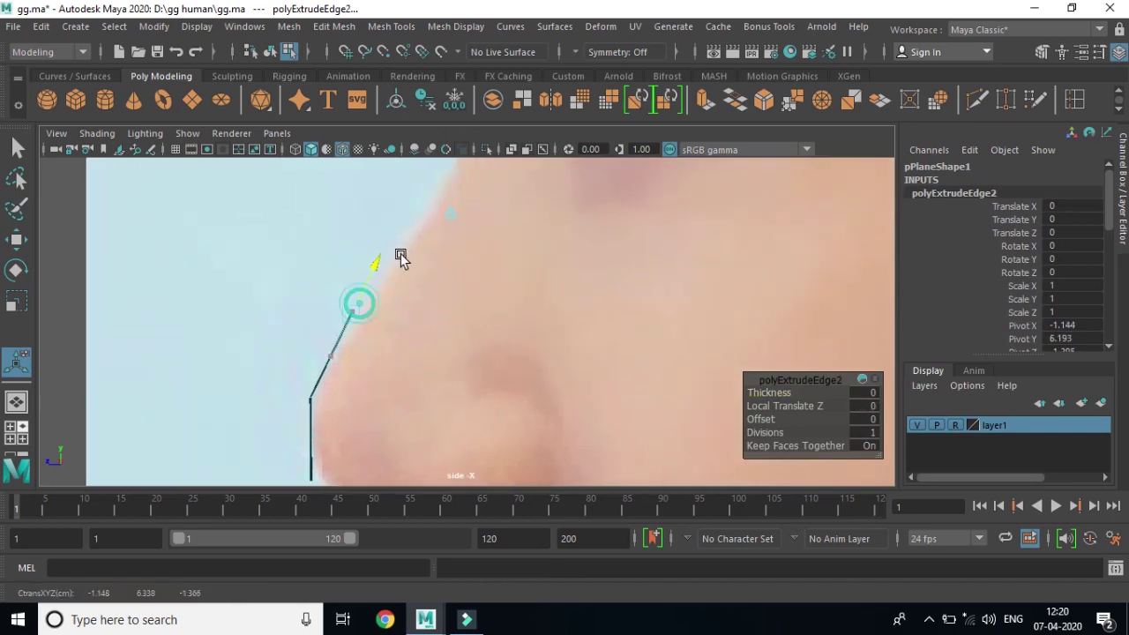
pyautogui.moveTo(320, 274); pyautogui.dragTo(326, 282)
pyautogui.keyDown('alt'); pyautogui.moveTo(654, 280); pyautogui.dragTo(602, 330, button='middle'); pyautogui.keyUp('alt')
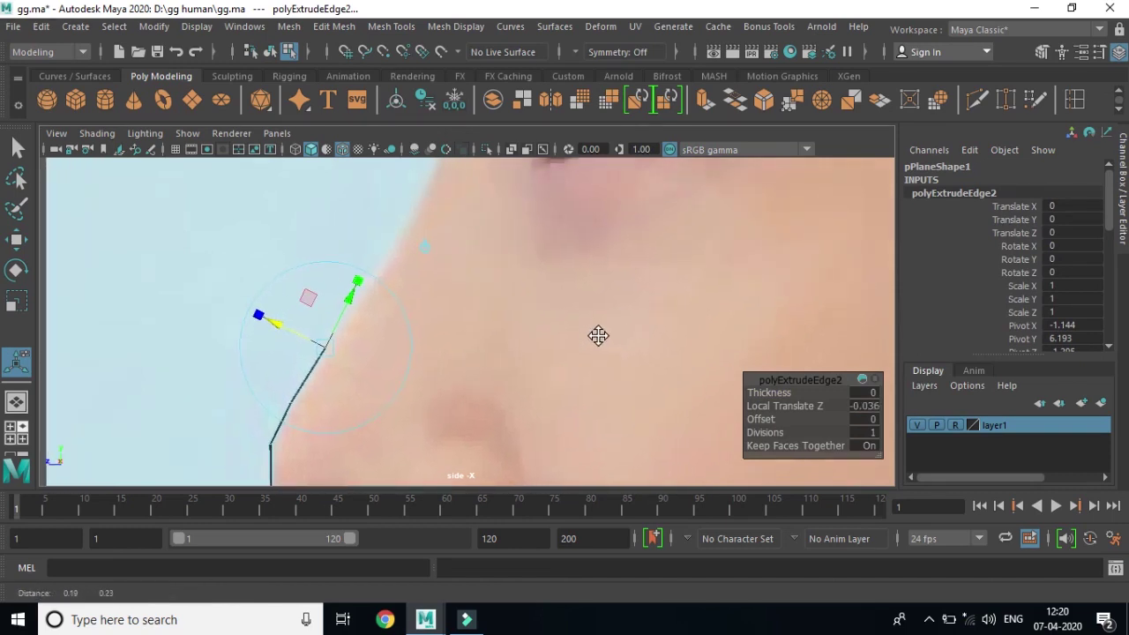
pyautogui.hotkey('ctrl', 'e')
pyautogui.moveTo(338, 313); pyautogui.dragTo(372, 262)
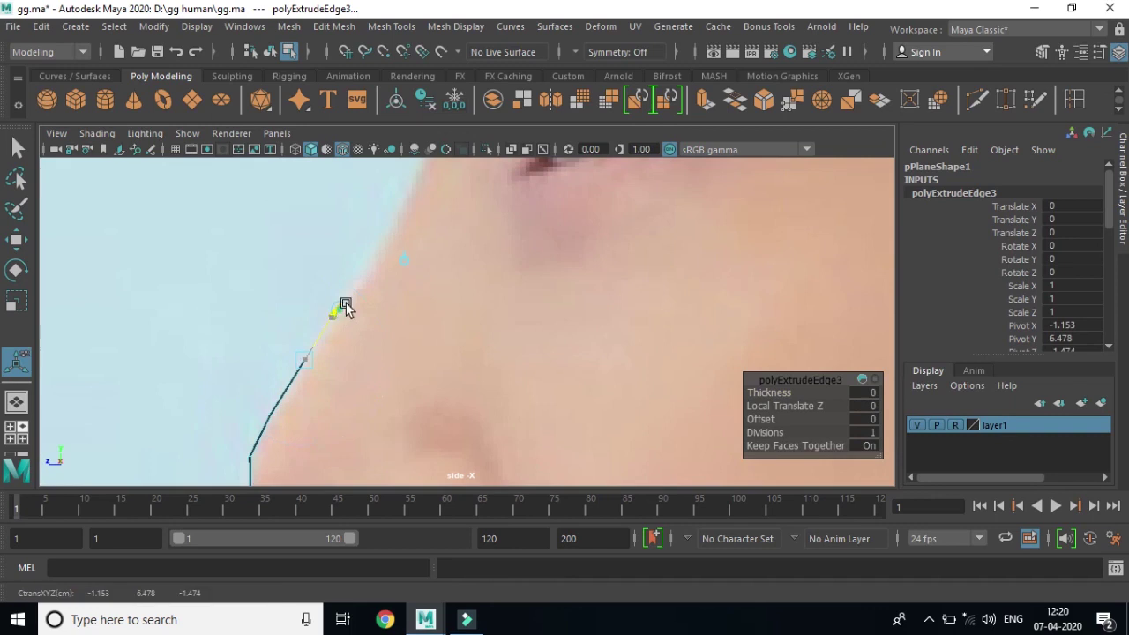
pyautogui.moveTo(566, 330)
pyautogui.keyDown('alt'); pyautogui.mouseDown(button='middle')
pyautogui.moveTo(587, 315)
pyautogui.moveTo(612, 365)
pyautogui.mouseUp(button='middle'); pyautogui.keyUp('alt')
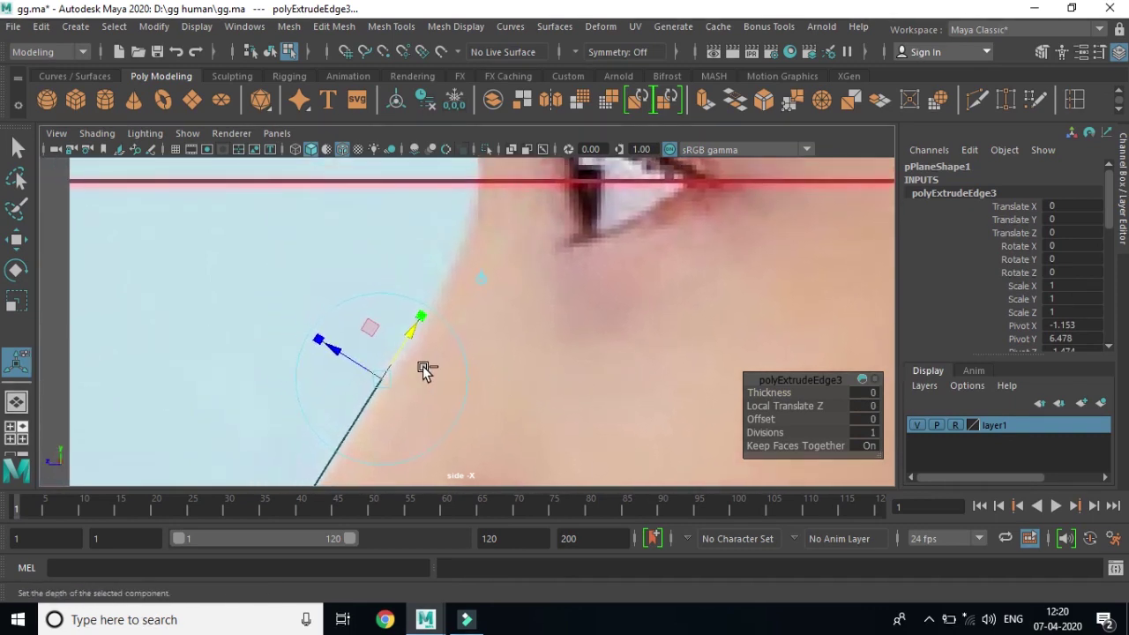
# Step: Extrude three more segments up to eye level, keeping each edge on the side profile
pyautogui.hotkey('ctrl', 'e')
pyautogui.moveTo(412, 343); pyautogui.dragTo(452, 270)
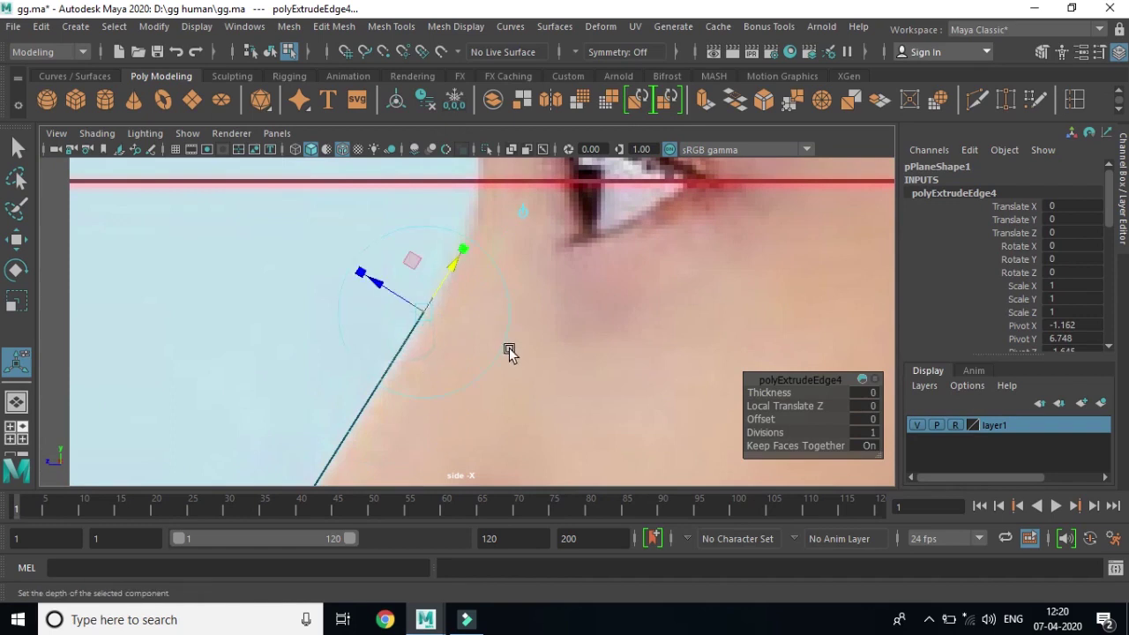
pyautogui.moveTo(622, 319)
pyautogui.keyDown('alt'); pyautogui.mouseDown(button='middle')
pyautogui.moveTo(602, 302)
pyautogui.moveTo(609, 257)
pyautogui.moveTo(574, 320)
pyautogui.moveTo(565, 267)
pyautogui.moveTo(557, 308)
pyautogui.mouseUp(button='middle'); pyautogui.keyUp('alt')
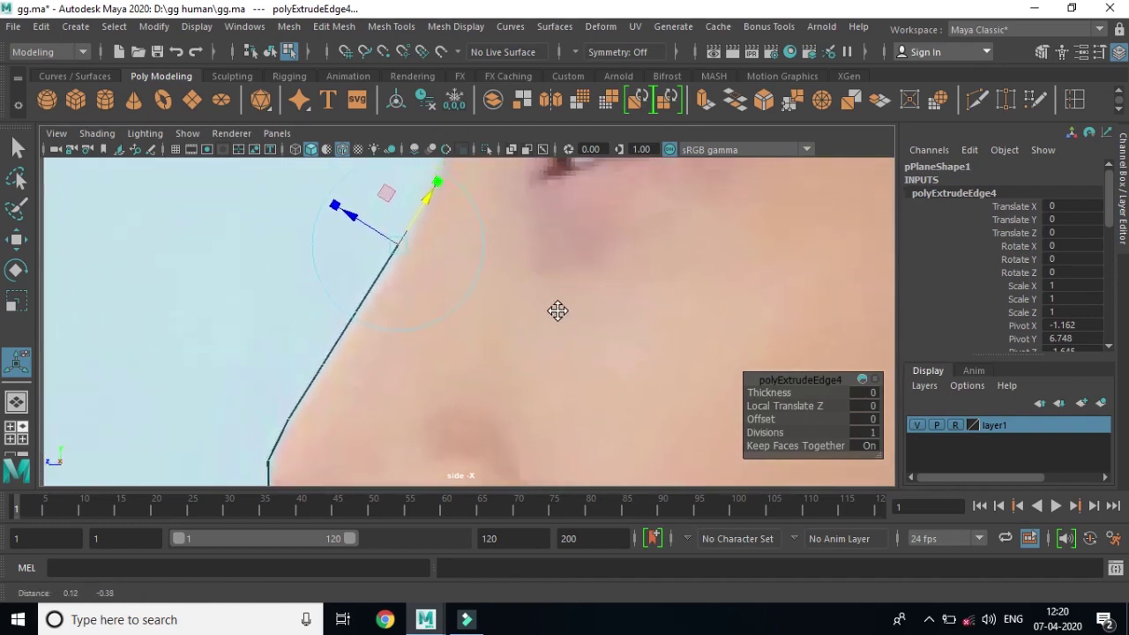
pyautogui.moveTo(383, 226); pyautogui.dragTo(368, 224)
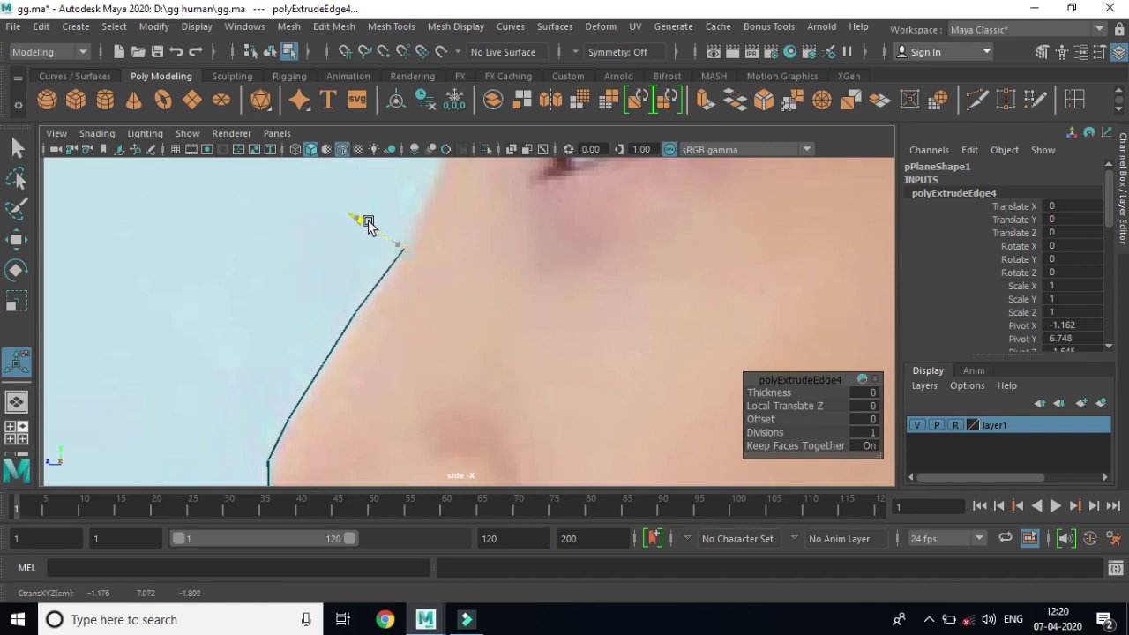
pyautogui.moveTo(610, 283)
pyautogui.keyDown('alt'); pyautogui.mouseDown(button='middle')
pyautogui.moveTo(600, 347)
pyautogui.moveTo(562, 366)
pyautogui.mouseUp(button='middle'); pyautogui.keyUp('alt')
pyautogui.hotkey('ctrl', 'e')
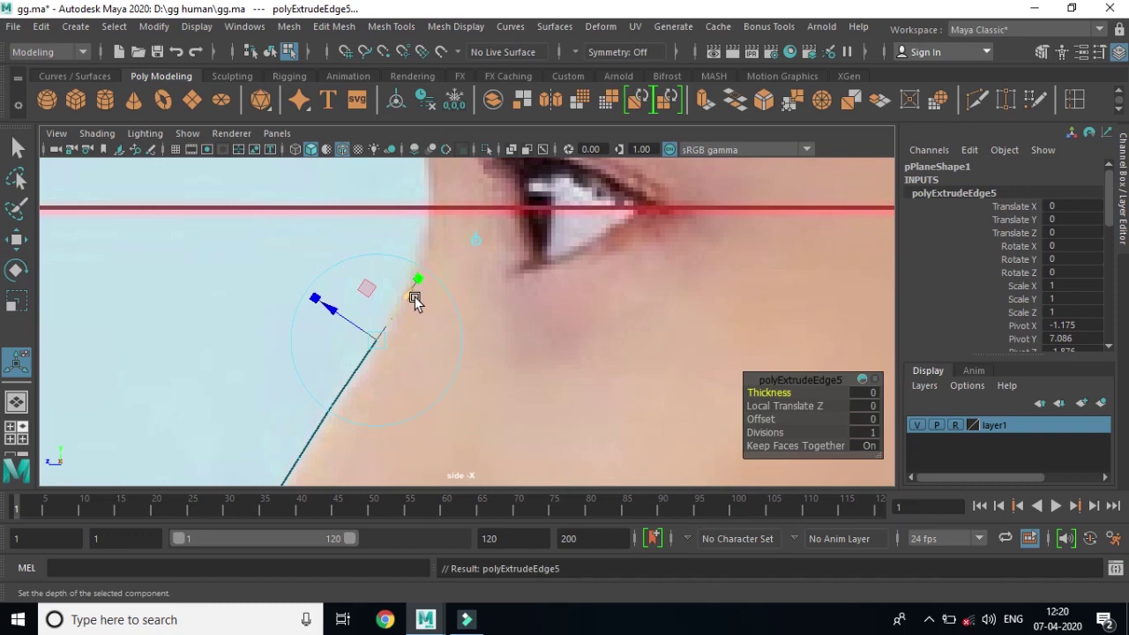
pyautogui.moveTo(414, 300); pyautogui.dragTo(421, 232)
pyautogui.moveTo(380, 265); pyautogui.dragTo(370, 260)
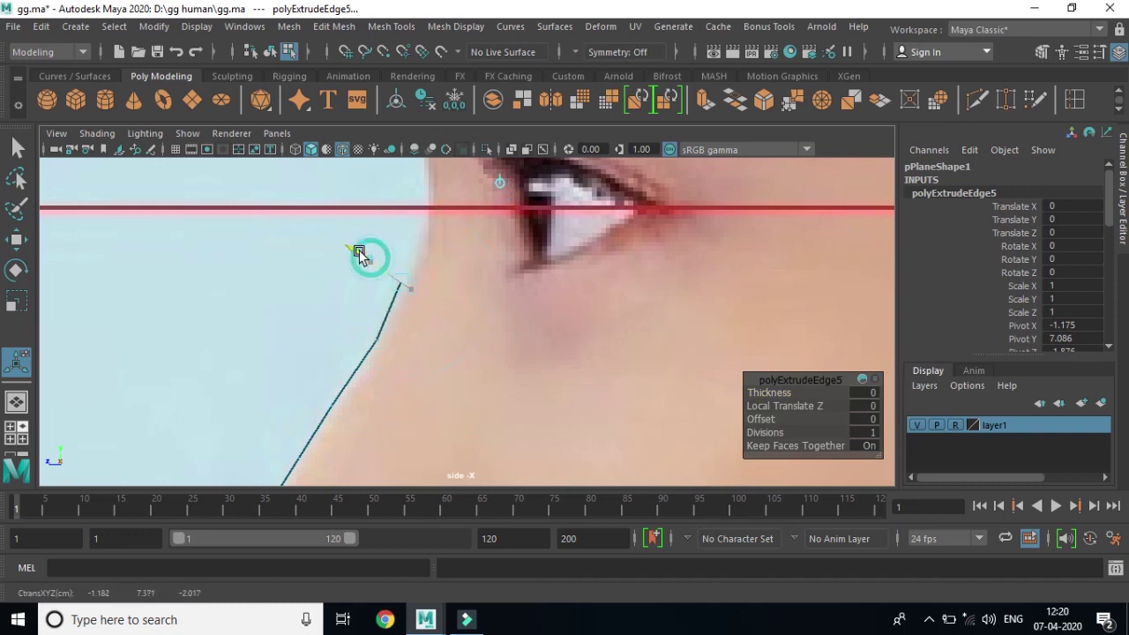
pyautogui.keyDown('alt'); pyautogui.moveTo(567, 274); pyautogui.dragTo(577, 355, button='middle'); pyautogui.keyUp('alt')
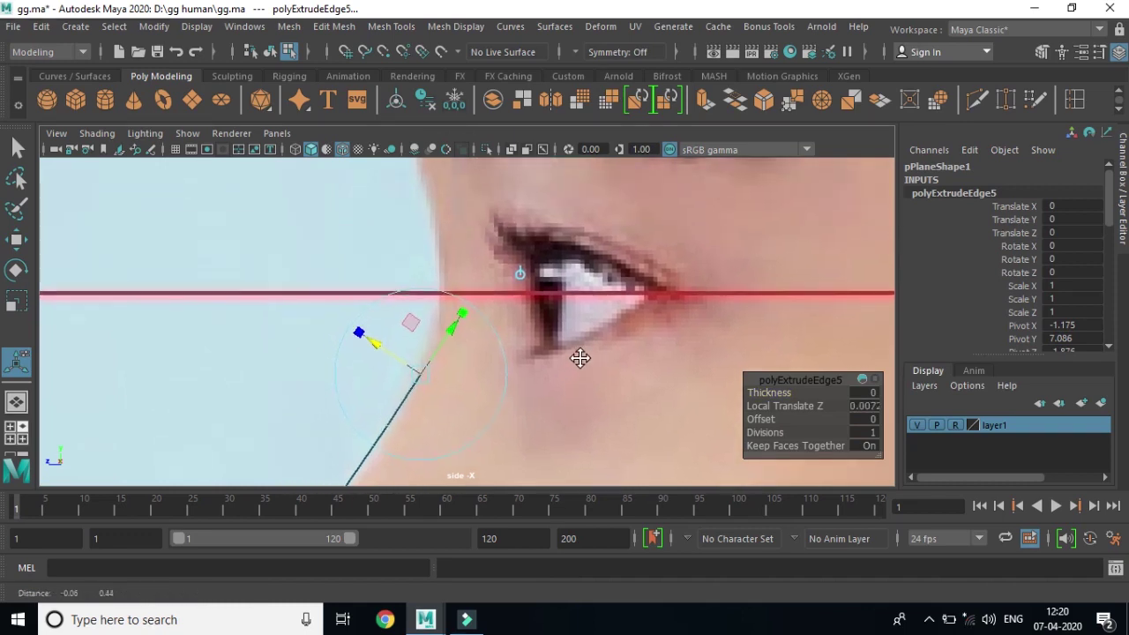
pyautogui.hotkey('ctrl', 'e')
pyautogui.moveTo(403, 350)
pyautogui.mouseDown()
pyautogui.moveTo(458, 332)
pyautogui.moveTo(391, 297)
pyautogui.mouseUp()
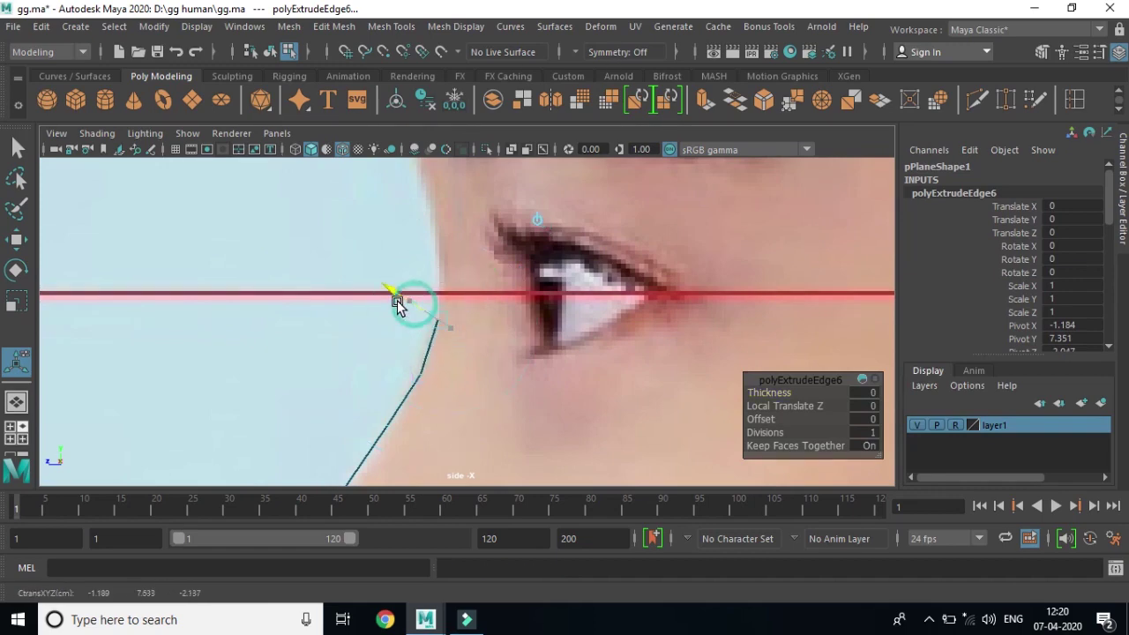
pyautogui.keyDown('alt'); pyautogui.moveTo(559, 348); pyautogui.dragTo(523, 403, button='middle'); pyautogui.keyUp('alt')
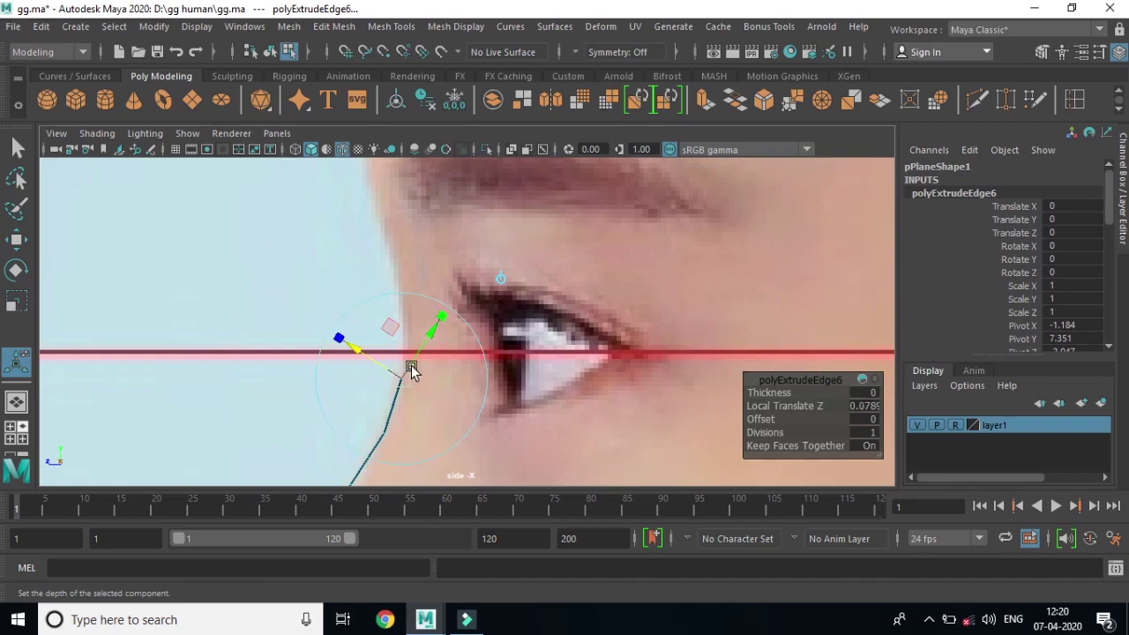
# Step: Extrude two segments from eye level up toward the eyebrow, placing each on the profile
pyautogui.hotkey('ctrl', 'e')
pyautogui.moveTo(416, 346); pyautogui.dragTo(435, 255)
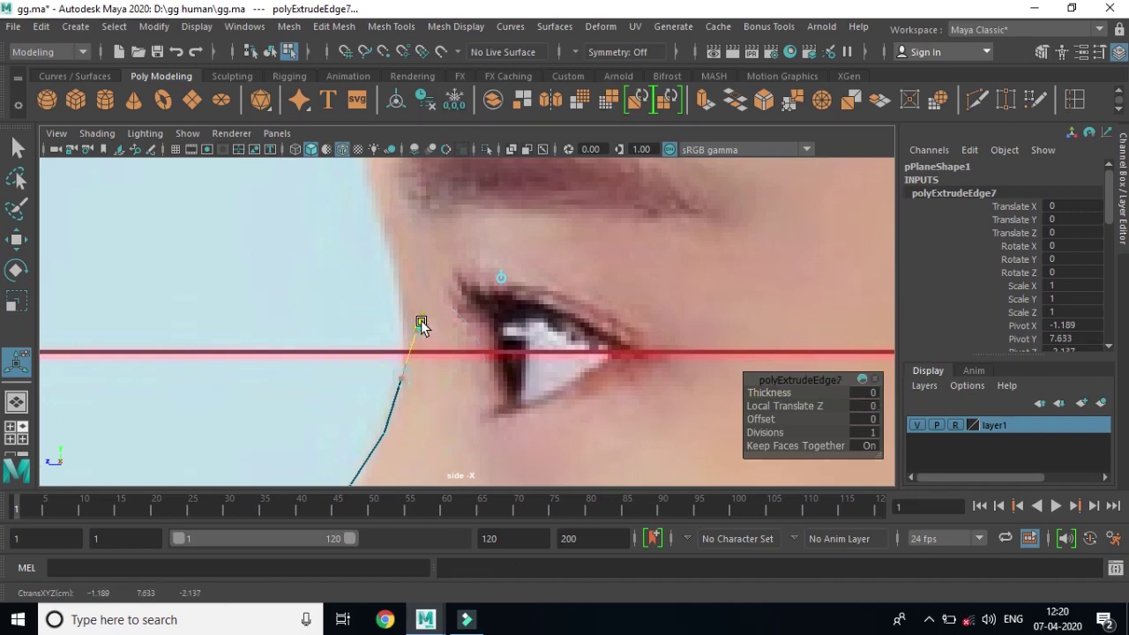
pyautogui.moveTo(381, 309); pyautogui.dragTo(354, 296)
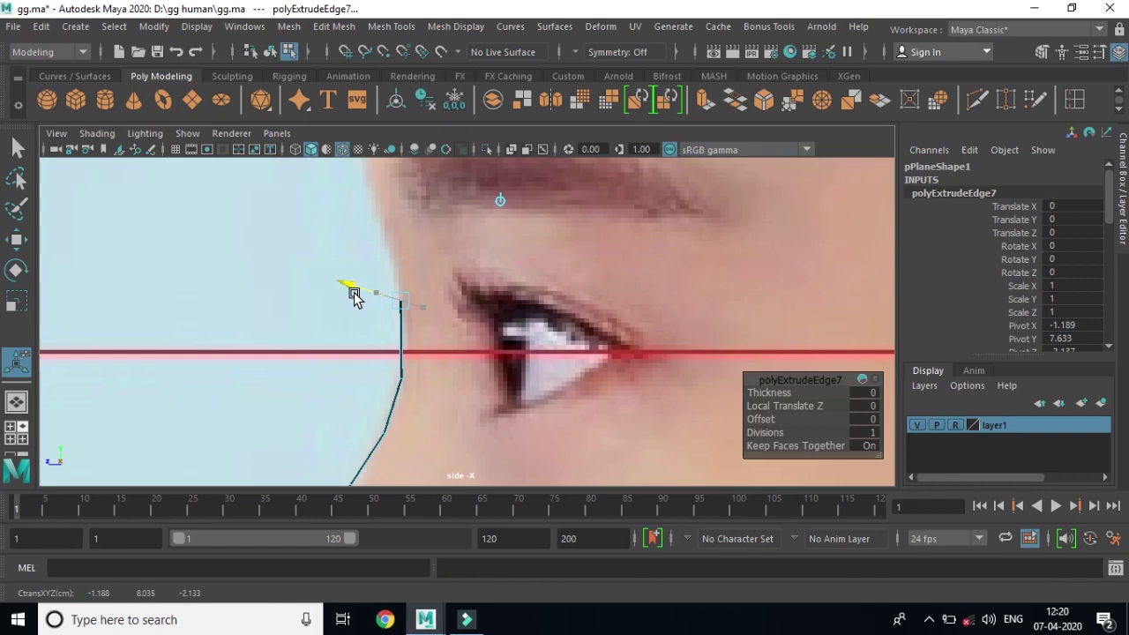
pyautogui.keyDown('alt'); pyautogui.moveTo(596, 333); pyautogui.dragTo(626, 373, button='middle'); pyautogui.keyUp('alt')
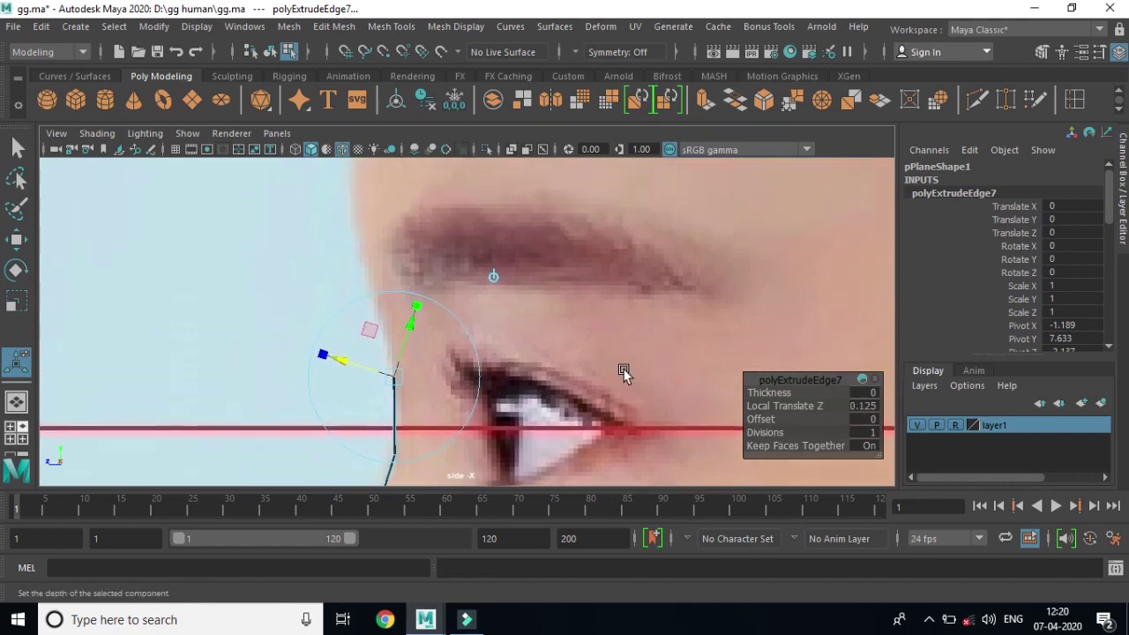
pyautogui.moveTo(392, 377); pyautogui.dragTo(399, 396)
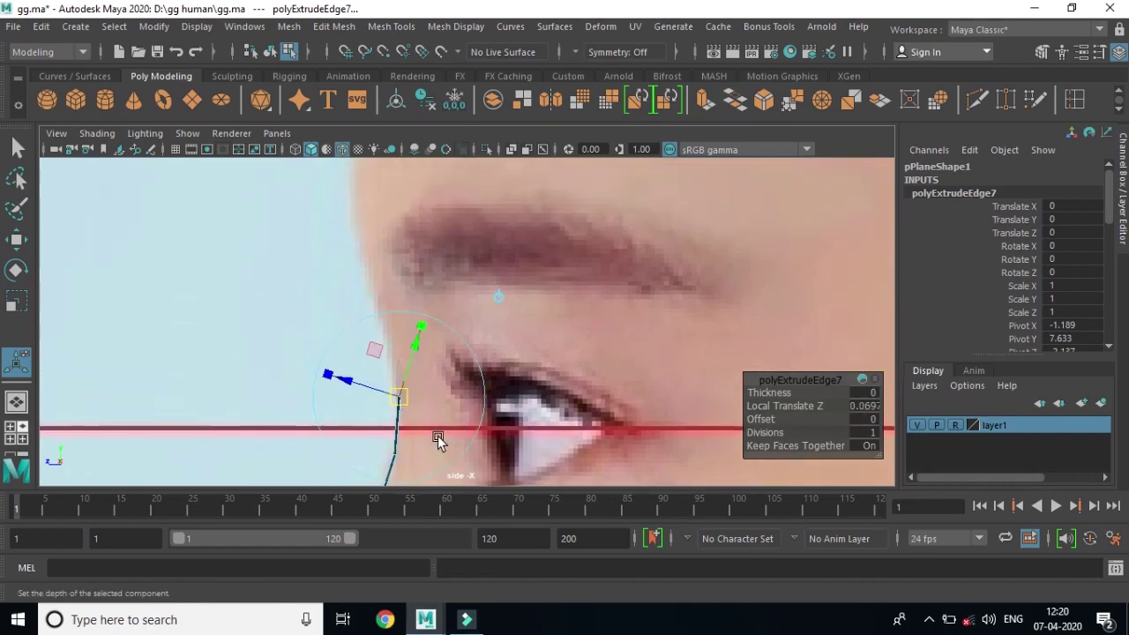
pyautogui.hotkey('ctrl', 'e')
pyautogui.moveTo(415, 353)
pyautogui.mouseDown()
pyautogui.moveTo(404, 290)
pyautogui.moveTo(408, 306)
pyautogui.mouseUp()
pyautogui.moveTo(359, 337); pyautogui.dragTo(344, 332)
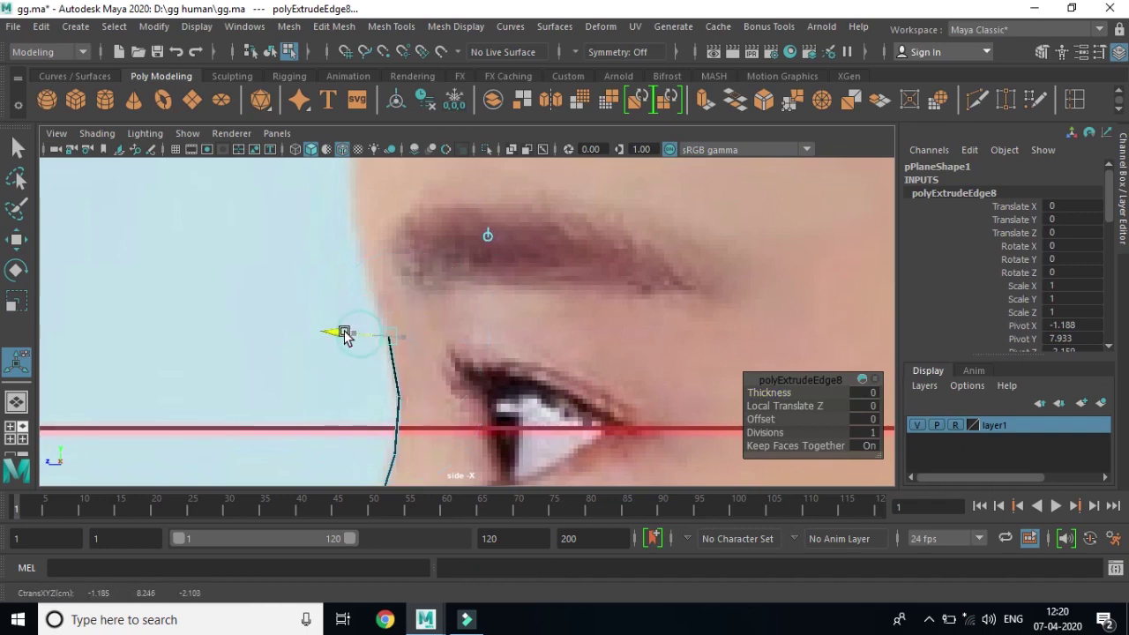
pyautogui.keyDown('alt'); pyautogui.moveTo(719, 329); pyautogui.dragTo(706, 382, button='middle'); pyautogui.keyUp('alt')
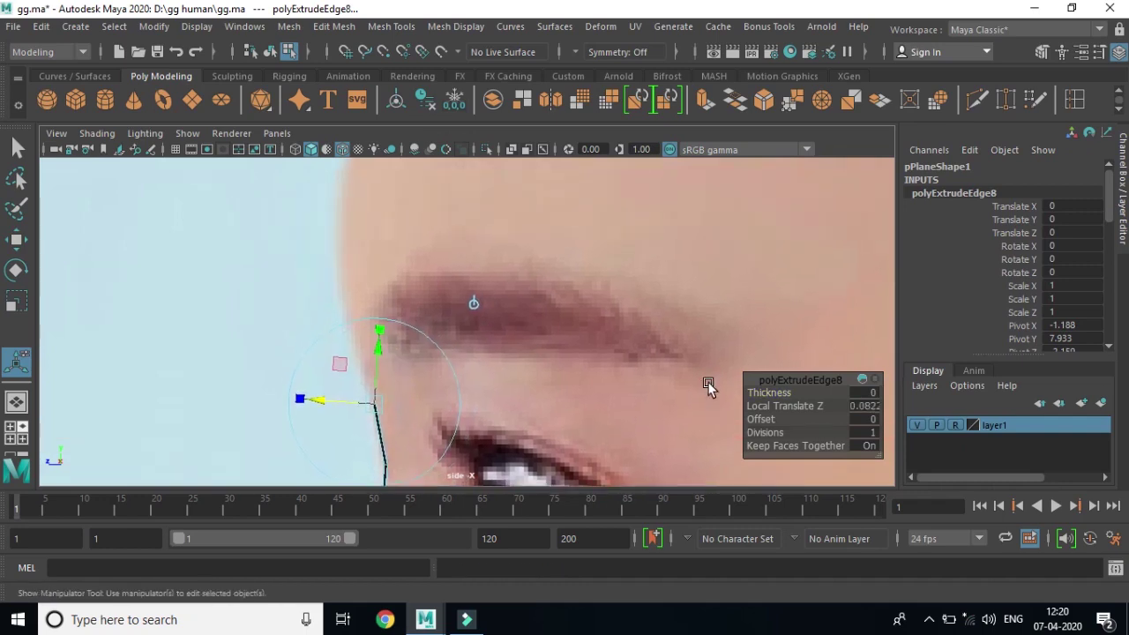
# Step: Extrude three more segments over the brow onto the forehead, checking them against the outline
pyautogui.hotkey('ctrl', 'e')
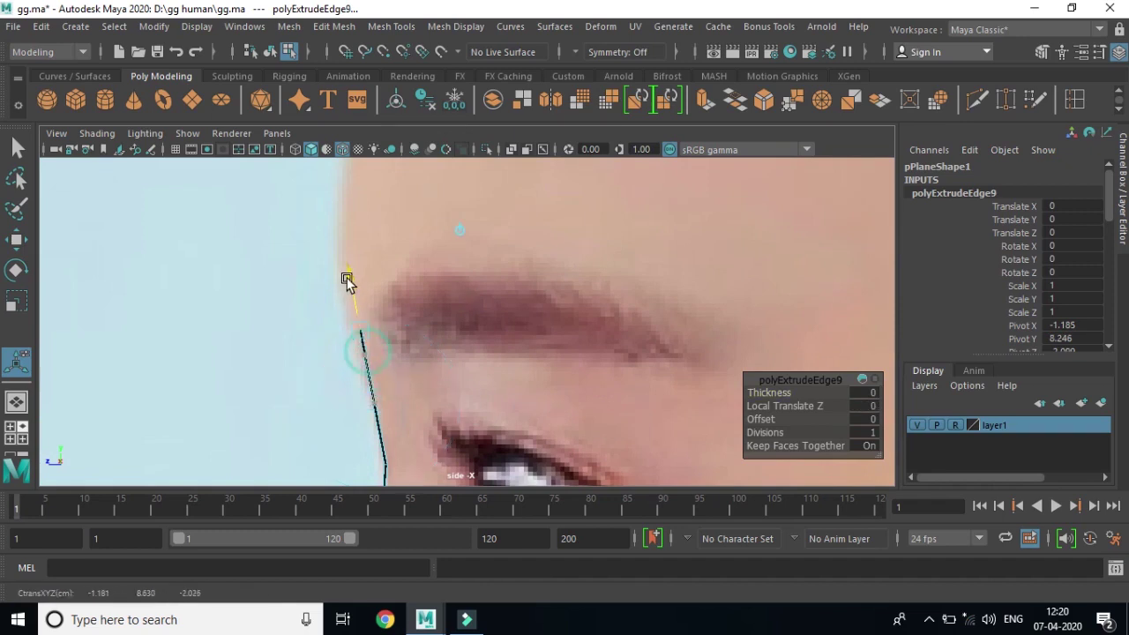
pyautogui.moveTo(335, 347)
pyautogui.mouseDown()
pyautogui.moveTo(304, 343)
pyautogui.moveTo(348, 354)
pyautogui.mouseUp()
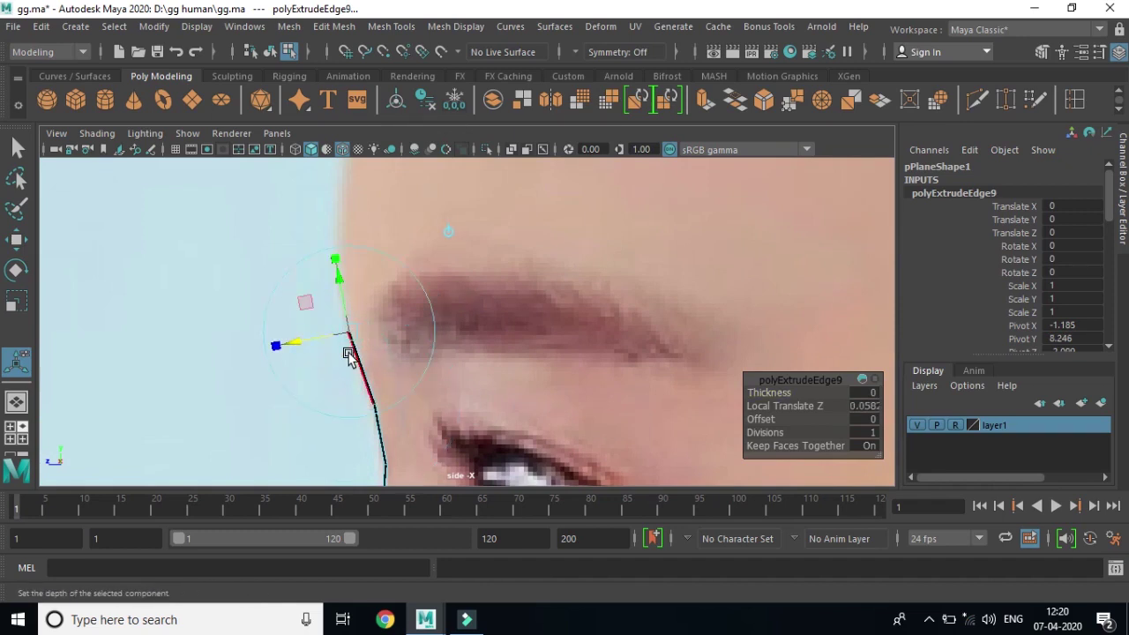
pyautogui.moveTo(352, 294); pyautogui.dragTo(336, 232)
pyautogui.hotkey('ctrl', 'e')
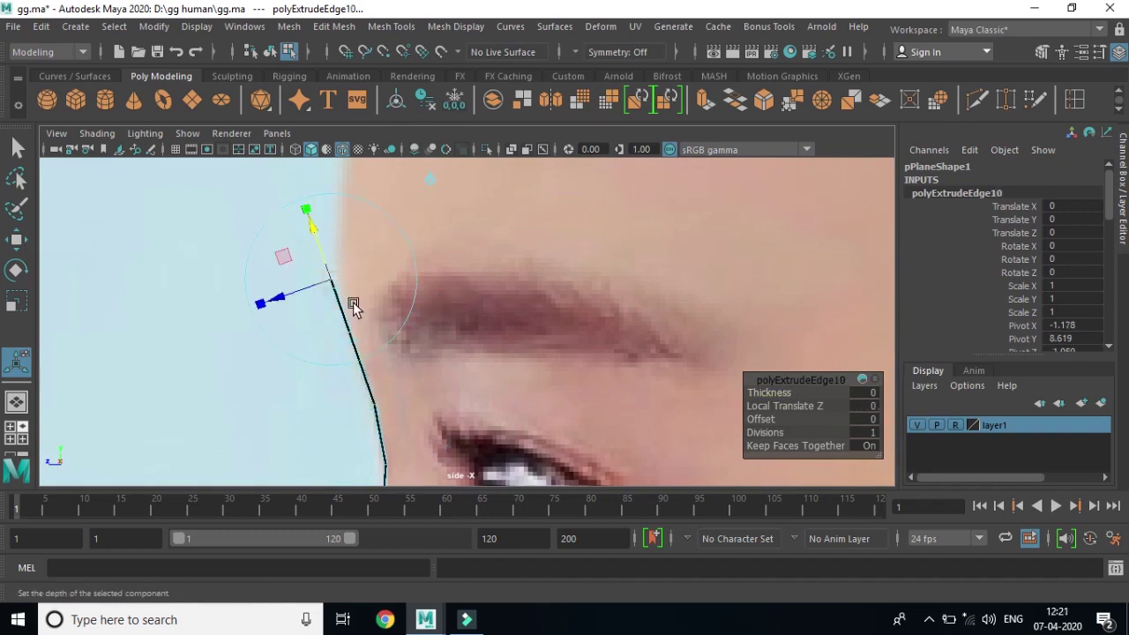
pyautogui.moveTo(280, 296); pyautogui.dragTo(290, 295)
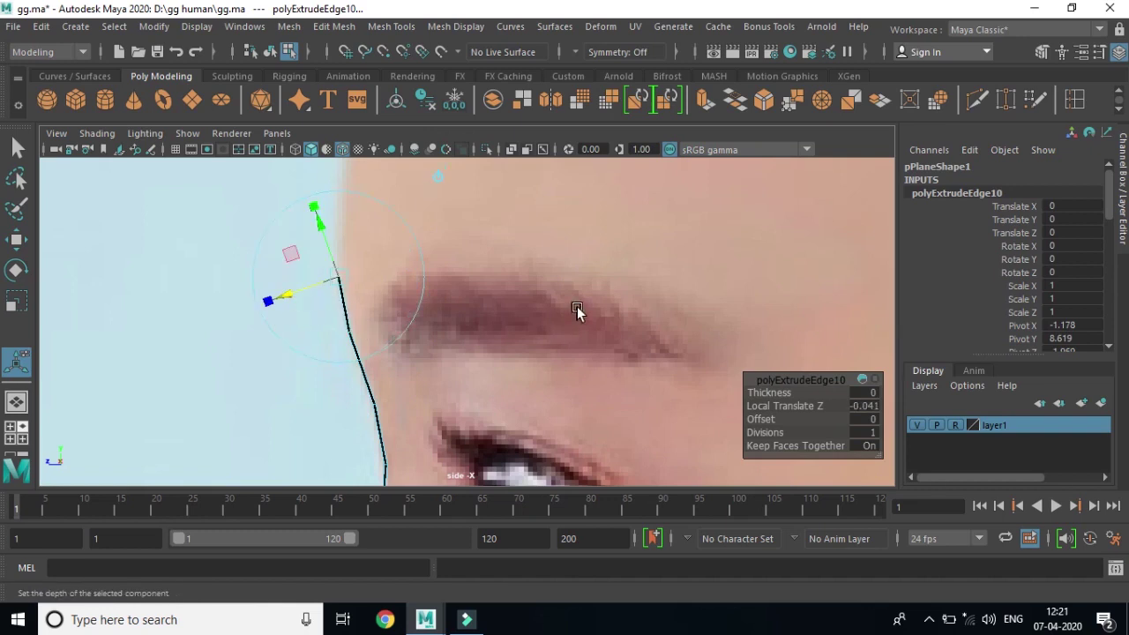
pyautogui.keyDown('alt'); pyautogui.moveTo(574, 309); pyautogui.dragTo(607, 424, button='middle'); pyautogui.keyUp('alt')
pyautogui.hotkey('ctrl', 'e')
pyautogui.moveTo(357, 339)
pyautogui.mouseDown()
pyautogui.moveTo(379, 252)
pyautogui.moveTo(361, 300)
pyautogui.mouseUp()
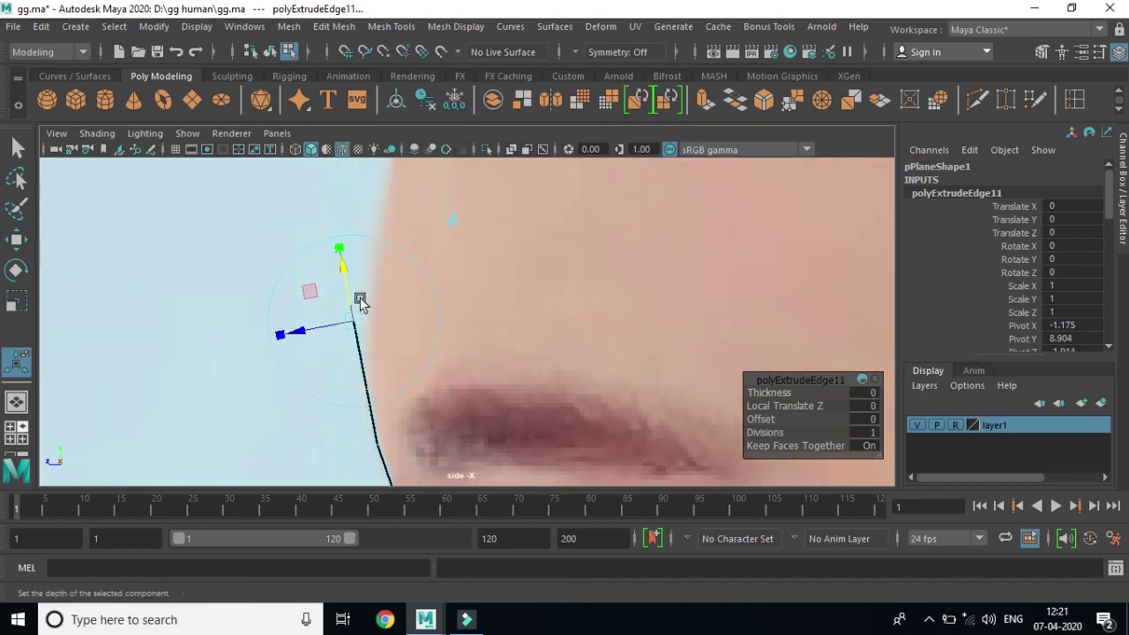
pyautogui.click(341, 351)
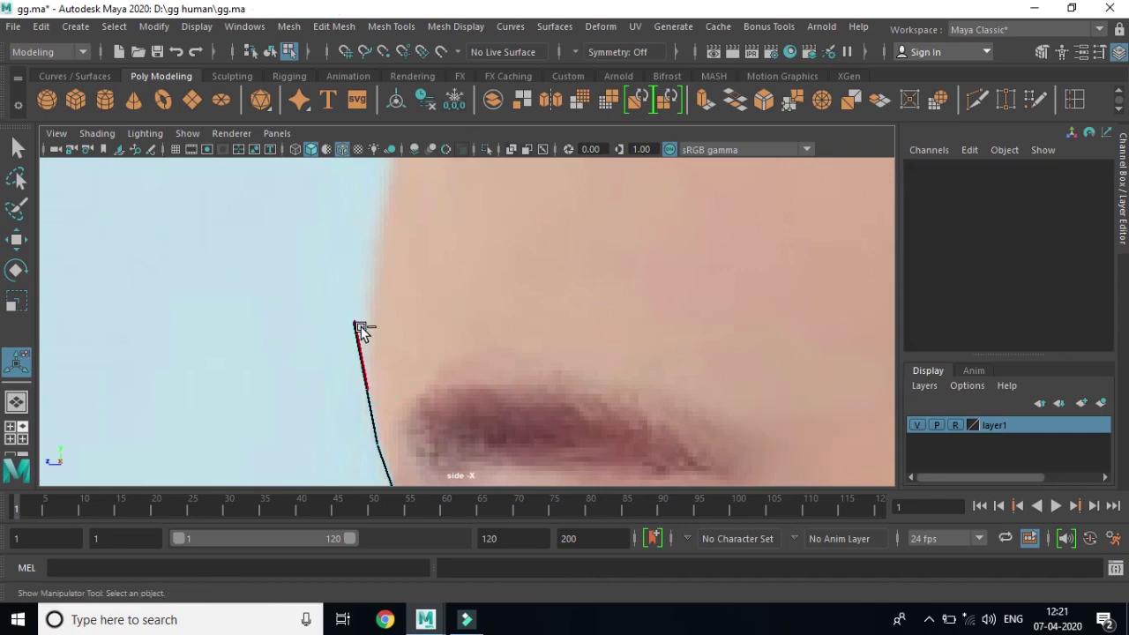
pyautogui.hotkey('ctrl', 'z')
pyautogui.moveTo(326, 327); pyautogui.dragTo(322, 327)
pyautogui.keyDown('alt'); pyautogui.moveTo(323, 327); pyautogui.dragTo(613, 404, button='middle'); pyautogui.keyUp('alt')
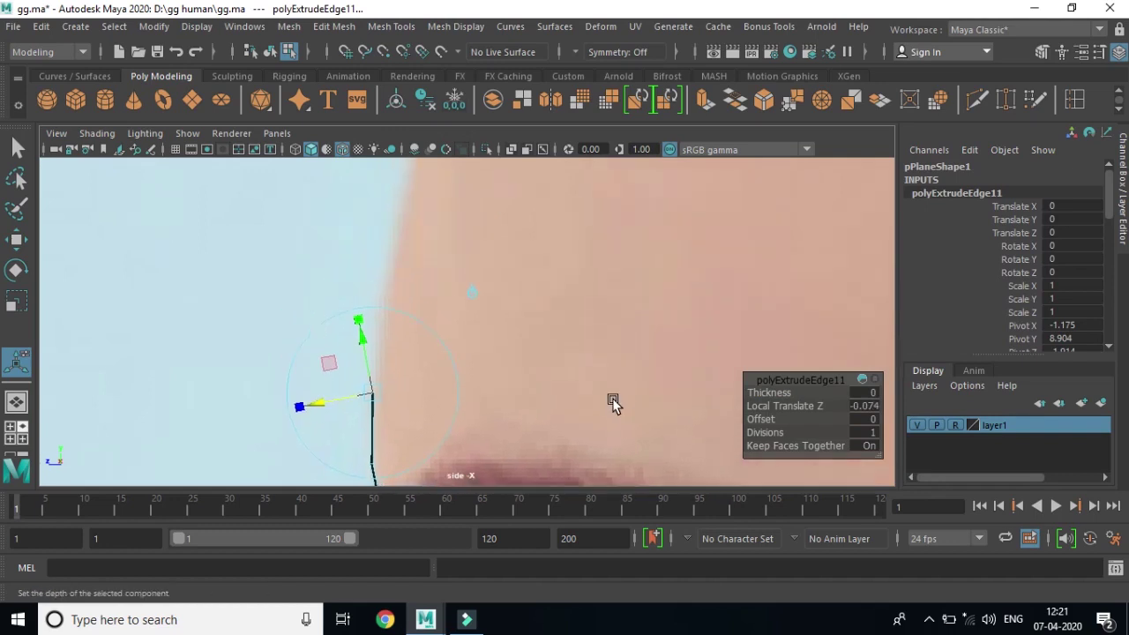
# Step: Add two more forehead segments, briefly deselecting to compare them with the profile
pyautogui.hotkey('ctrl', 'e')
pyautogui.moveTo(376, 338); pyautogui.dragTo(386, 267)
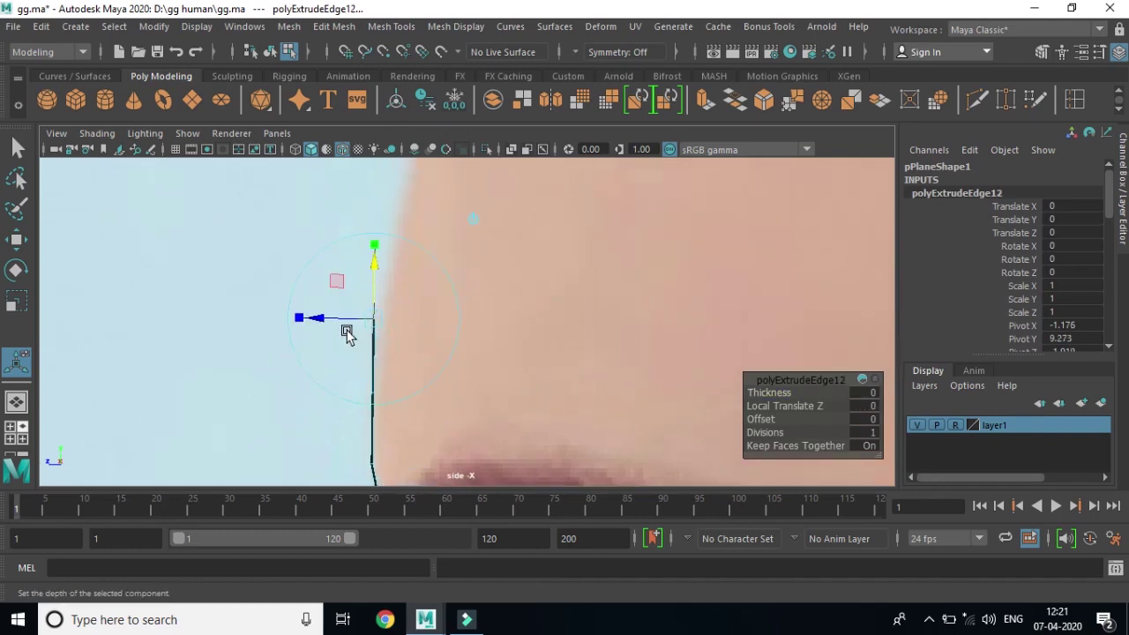
pyautogui.click(334, 322)
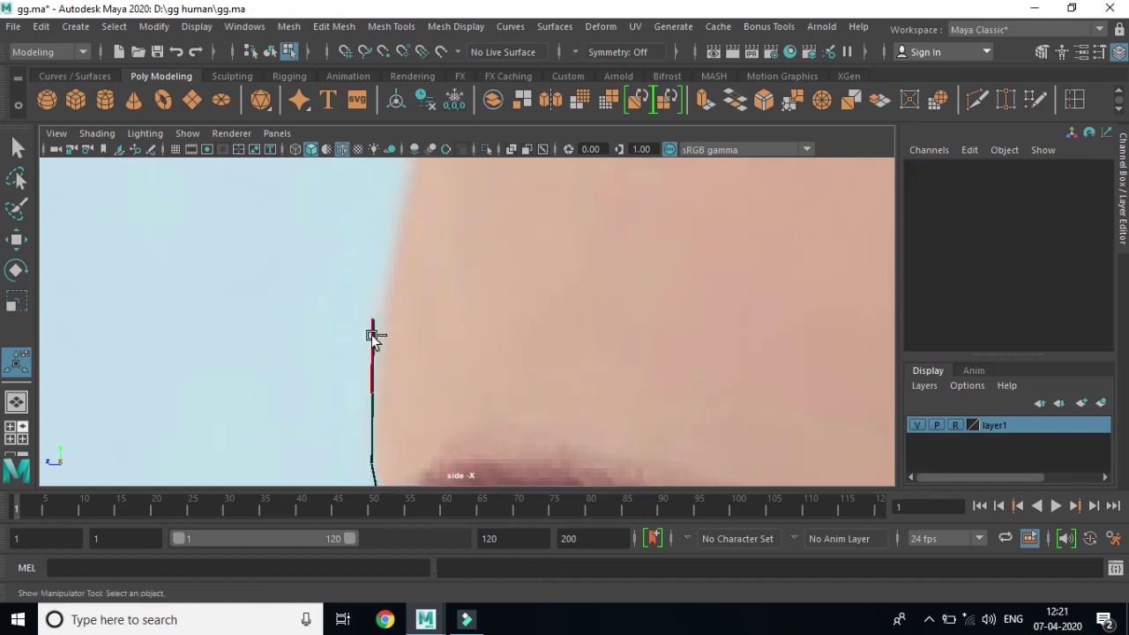
pyautogui.hotkey('ctrl', 'z')
pyautogui.click(322, 317)
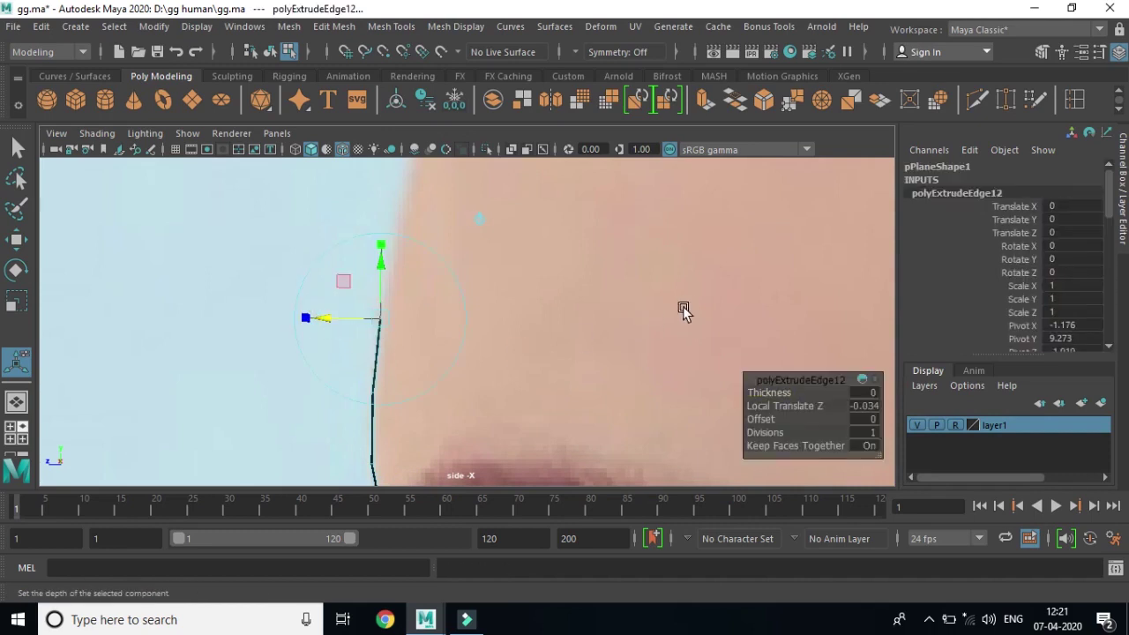
pyautogui.keyDown('alt'); pyautogui.moveTo(683, 306); pyautogui.dragTo(663, 415, button='middle'); pyautogui.keyUp('alt')
pyautogui.hotkey('ctrl', 'e')
pyautogui.moveTo(375, 379)
pyautogui.mouseDown()
pyautogui.moveTo(398, 305)
pyautogui.moveTo(384, 326)
pyautogui.mouseUp()
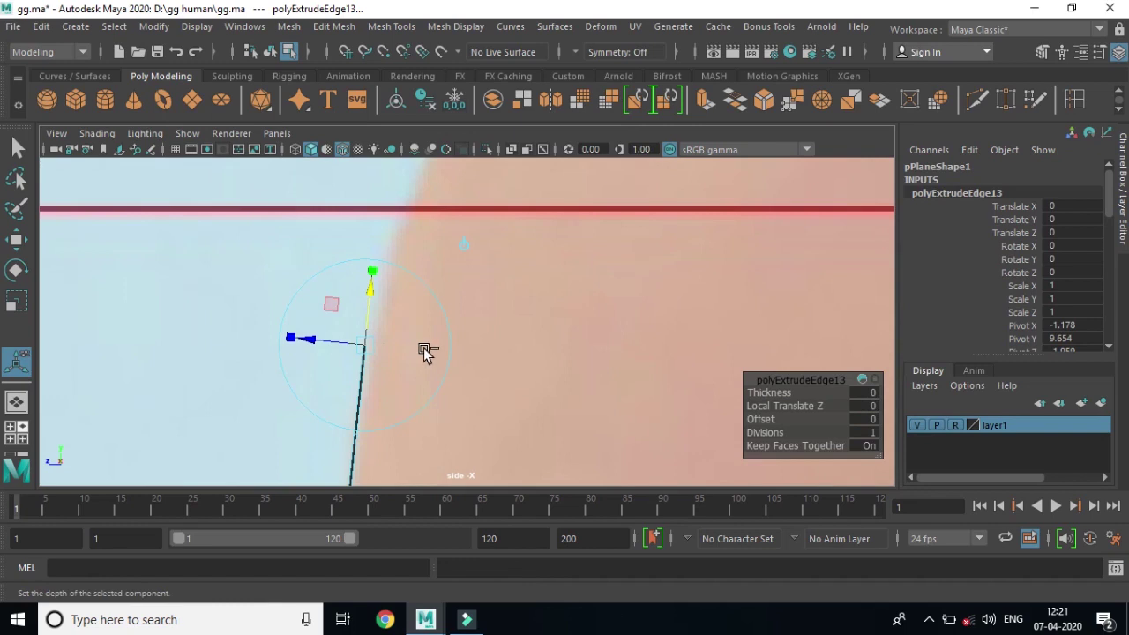
# Step: Extrude the last two segments up the forehead curve to polyExtrudeEdge15, then restore the four-view layout
pyautogui.hotkey('ctrl', 'e')
pyautogui.moveTo(372, 300)
pyautogui.mouseDown()
pyautogui.moveTo(373, 262)
pyautogui.moveTo(323, 269)
pyautogui.mouseUp()
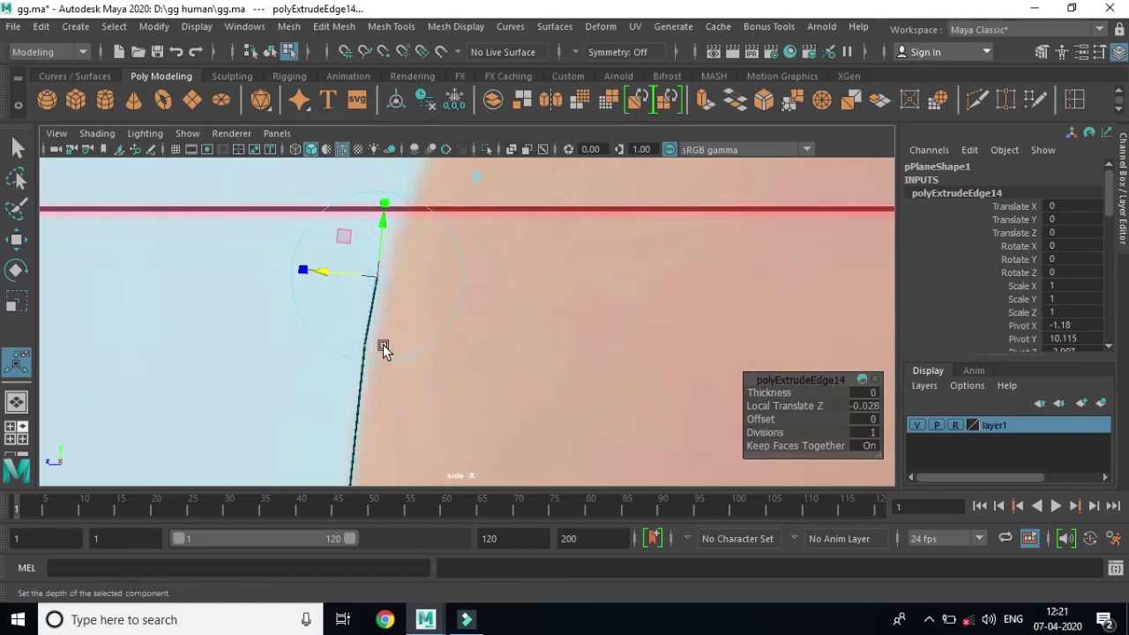
pyautogui.keyDown('alt'); pyautogui.moveTo(627, 308); pyautogui.dragTo(604, 399, button='middle'); pyautogui.keyUp('alt')
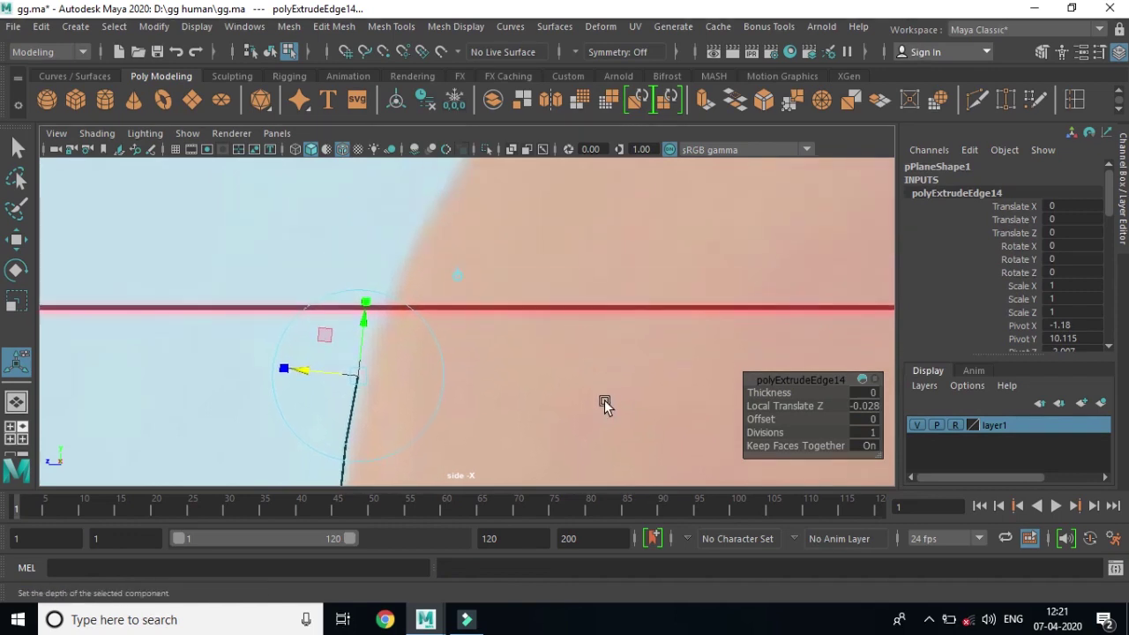
pyautogui.hotkey('ctrl', 'e')
pyautogui.moveTo(360, 345); pyautogui.dragTo(409, 244)
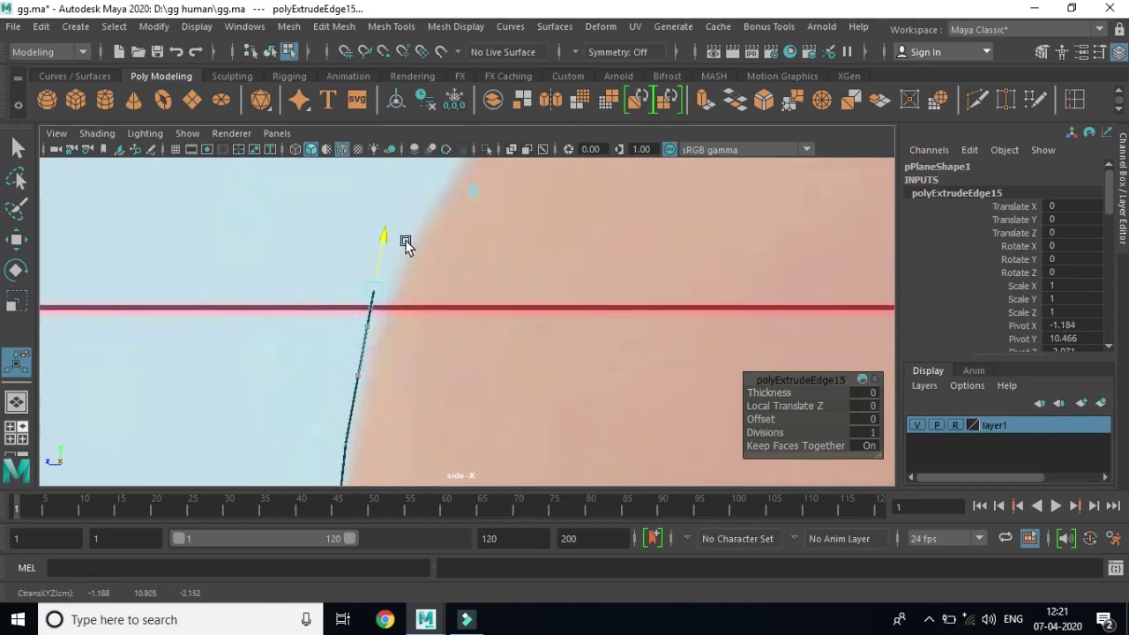
pyautogui.moveTo(350, 292); pyautogui.dragTo(361, 291)
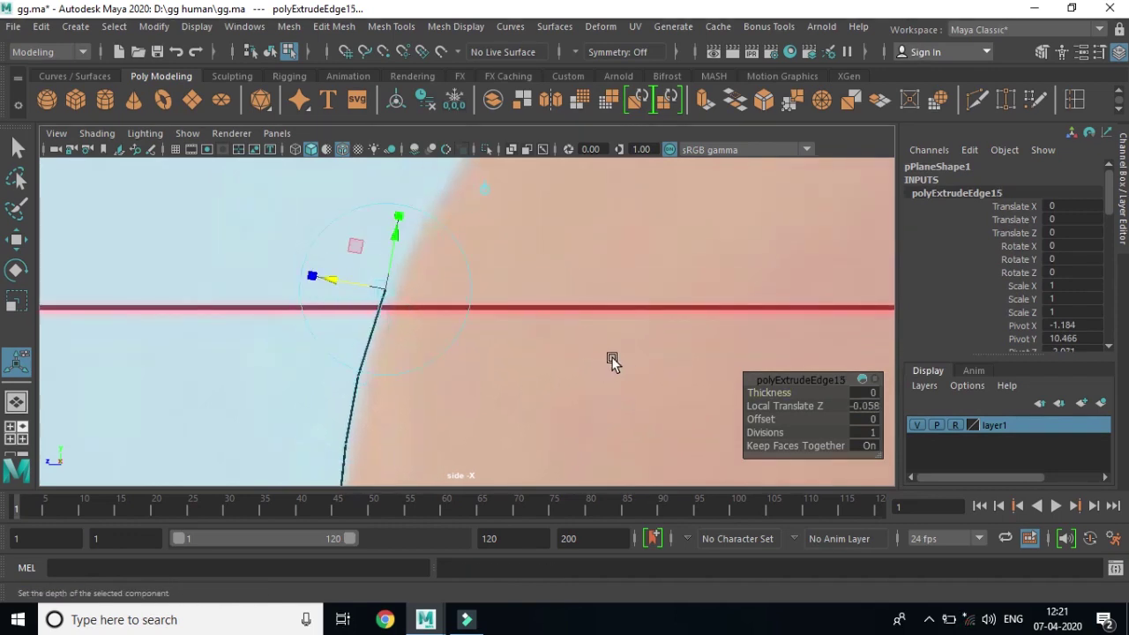
pyautogui.scroll(-1, 448, 383)
pyautogui.scroll(-2, 524, 252)
pyautogui.scroll(-2, 550, 310)
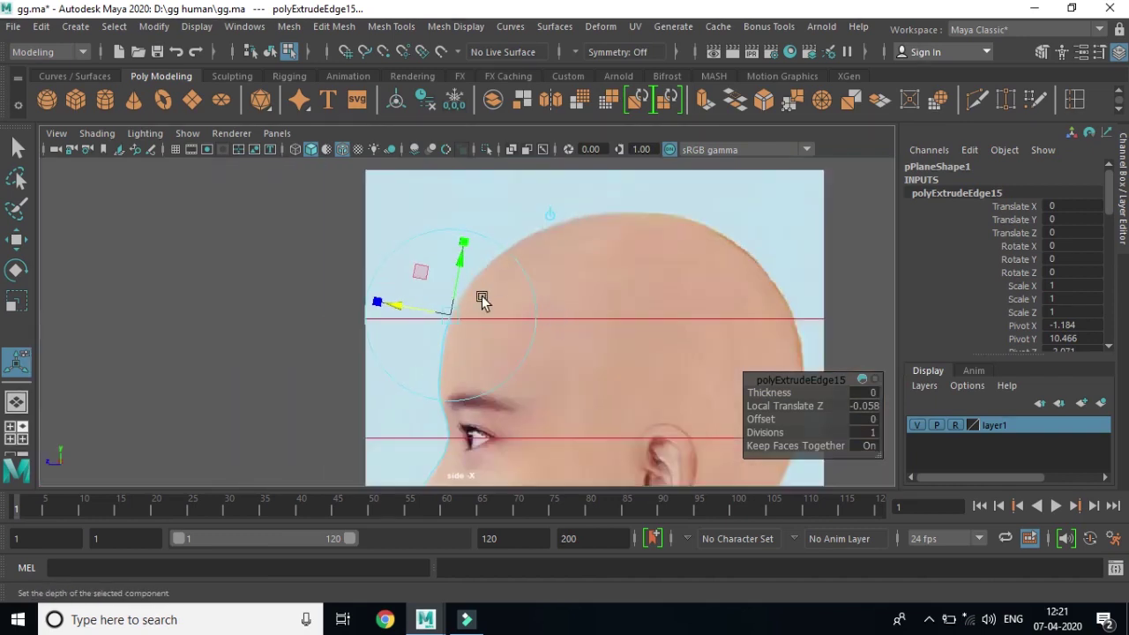
pyautogui.scroll(1, 494, 323)
pyautogui.scroll(-1, 493, 320)
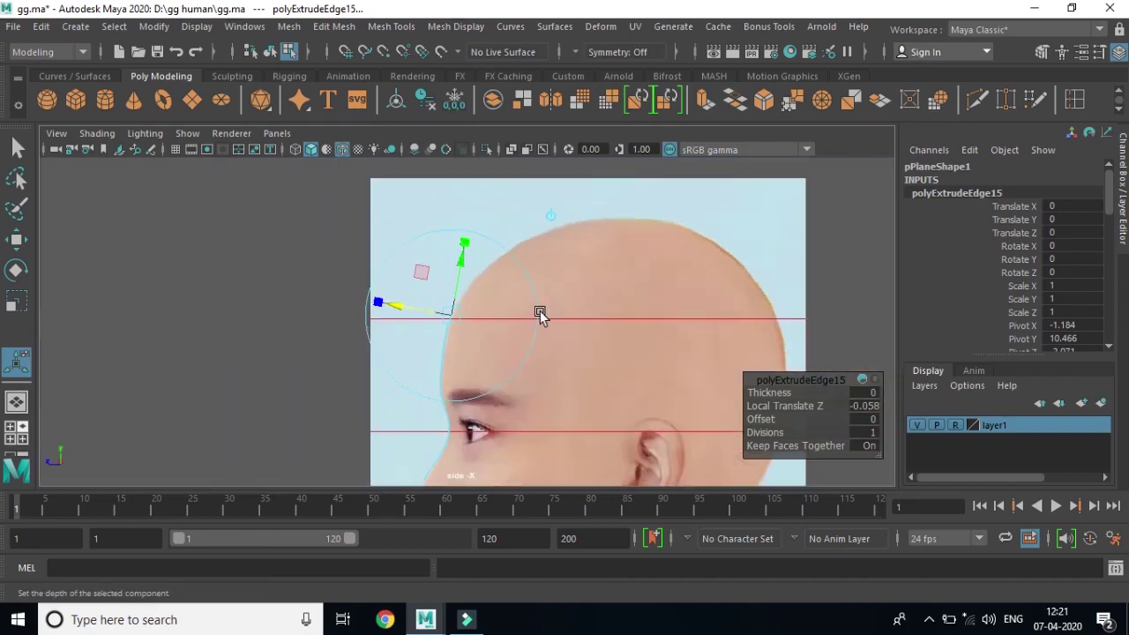
pyautogui.scroll(1, 552, 309)
pyautogui.scroll(1, 583, 291)
pyautogui.scroll(-1, 582, 288)
pyautogui.scroll(-1, 569, 286)
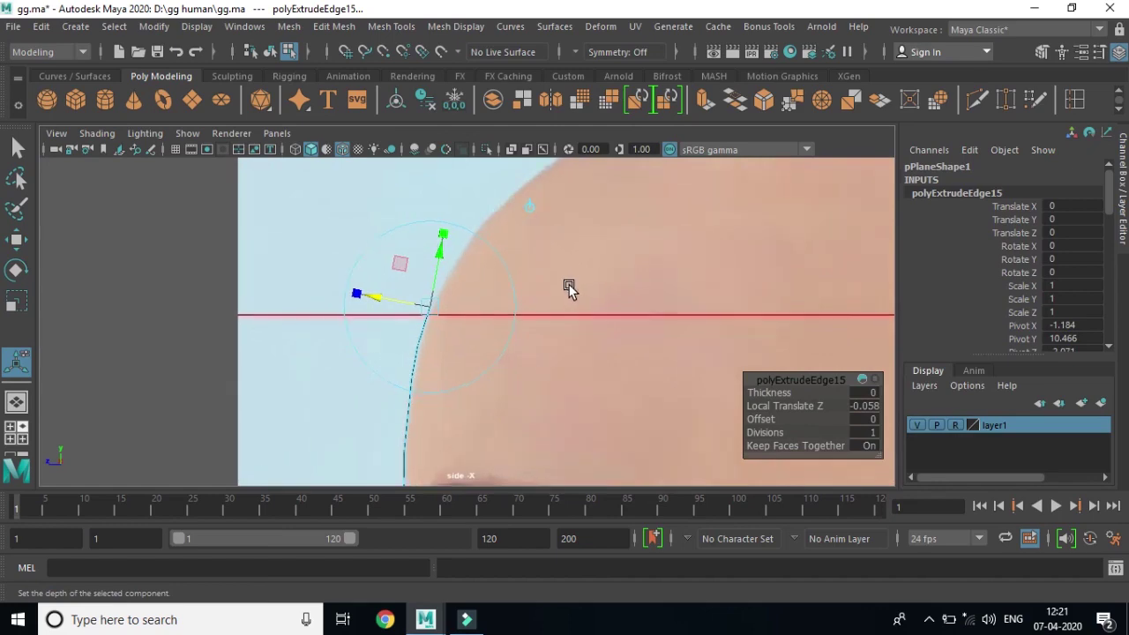
pyautogui.press('space')
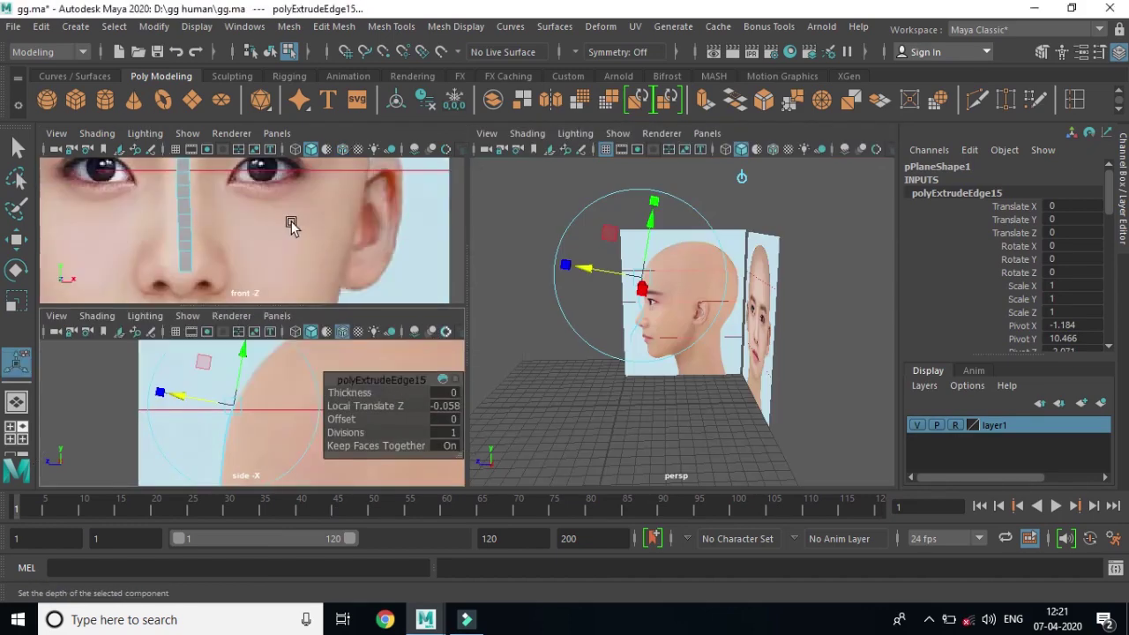
# Step: Maximize the front view and frame the face and nose
pyautogui.press('space')
pyautogui.scroll(1, 458, 330)
pyautogui.moveTo(535, 357)
pyautogui.keyDown('alt'); pyautogui.mouseDown(button='middle')
pyautogui.moveTo(663, 247)
pyautogui.moveTo(718, 232)
pyautogui.moveTo(749, 373)
pyautogui.mouseUp(button='middle'); pyautogui.keyUp('alt')
pyautogui.scroll(-2, 553, 296)
pyautogui.scroll(-1, 554, 295)
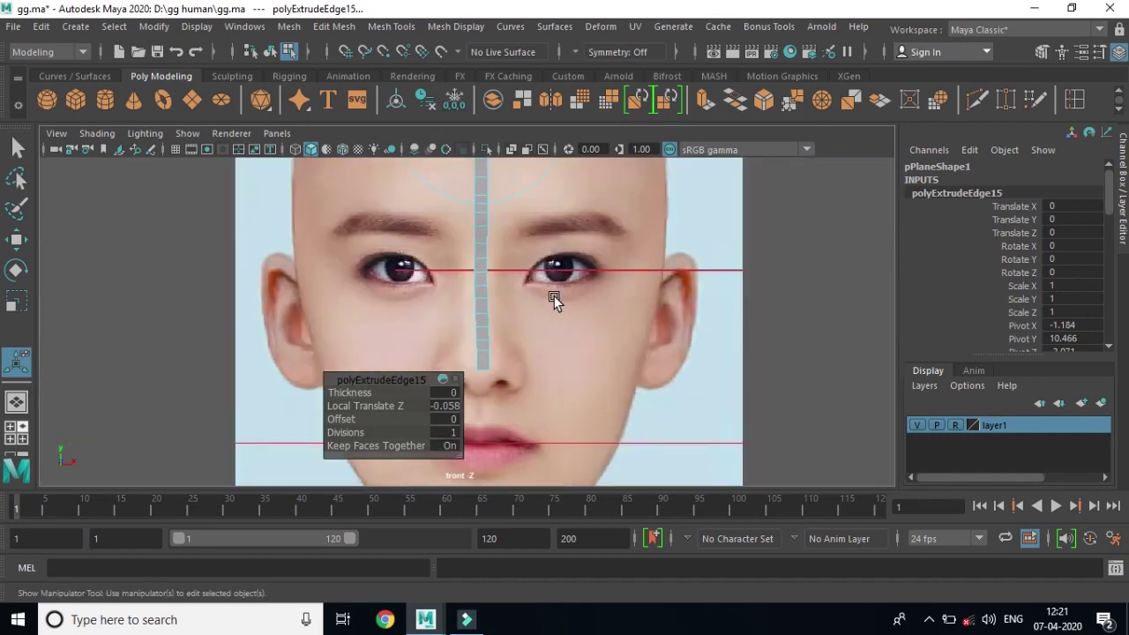
pyautogui.scroll(-1, 554, 296)
pyautogui.scroll(-1, 564, 296)
pyautogui.scroll(-1, 567, 296)
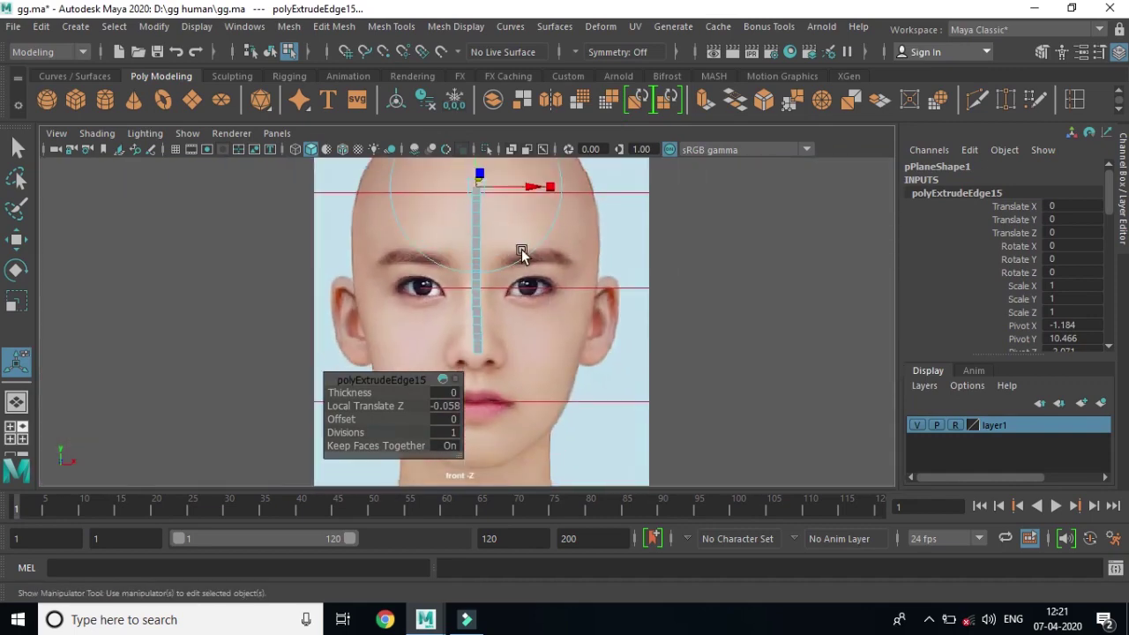
pyautogui.scroll(2, 521, 252)
pyautogui.scroll(1, 583, 320)
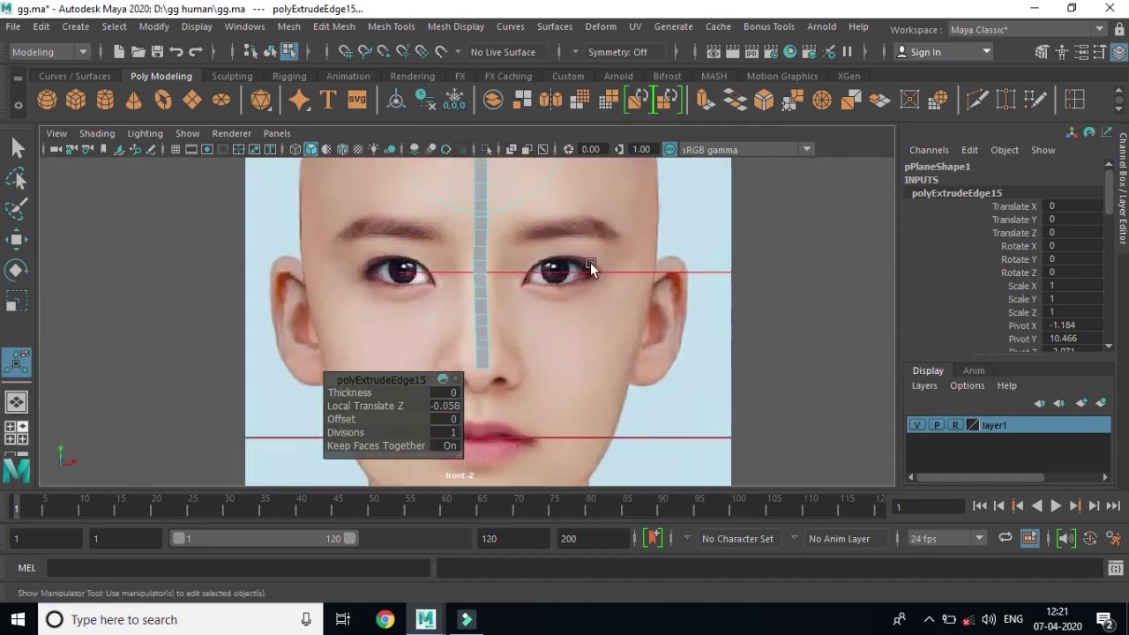
pyautogui.scroll(1, 643, 353)
pyautogui.scroll(1, 626, 344)
pyautogui.scroll(1, 608, 327)
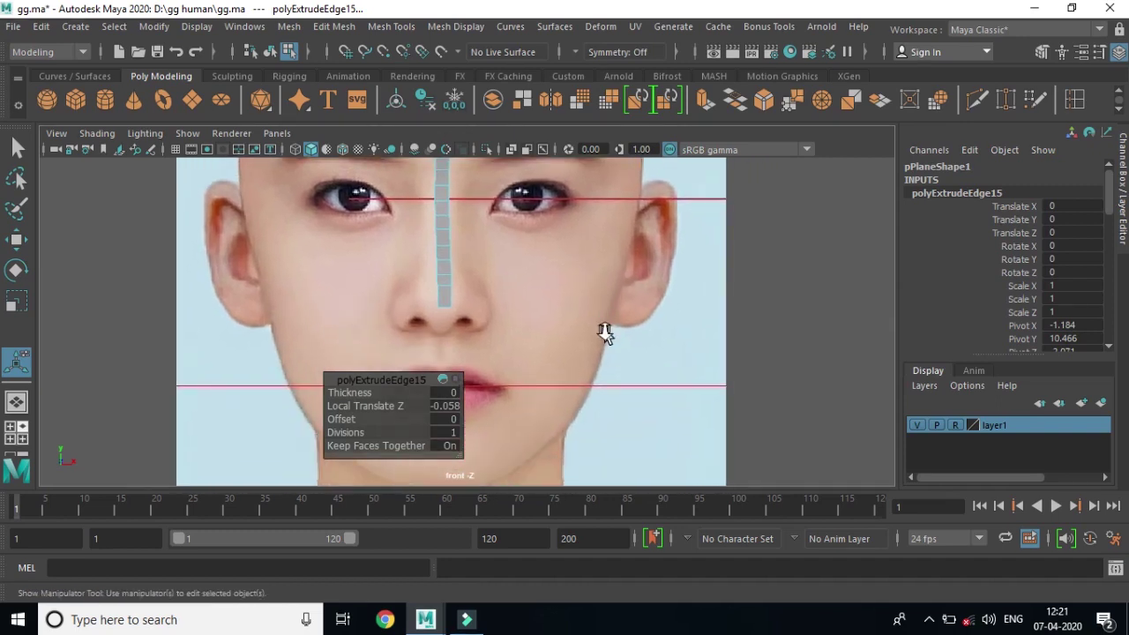
pyautogui.scroll(1, 604, 333)
pyautogui.scroll(1, 604, 334)
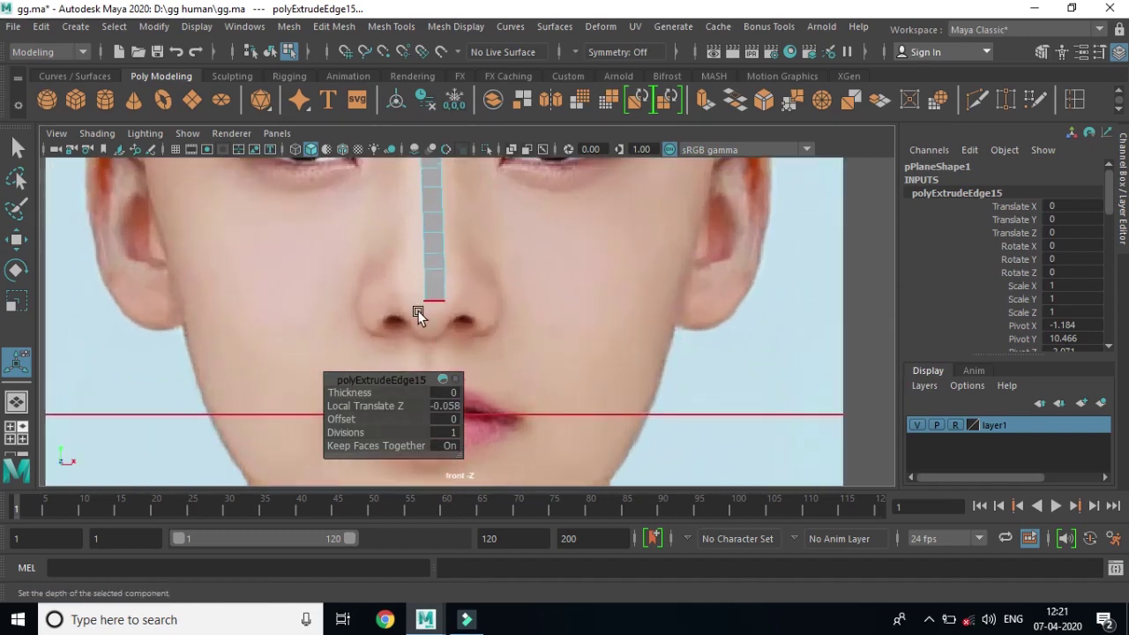
# Step: Close the extrude settings to deselect the strip, then select its bottom edge
pyautogui.click(767, 342)
pyautogui.scroll(1, 452, 313)
pyautogui.scroll(1, 437, 326)
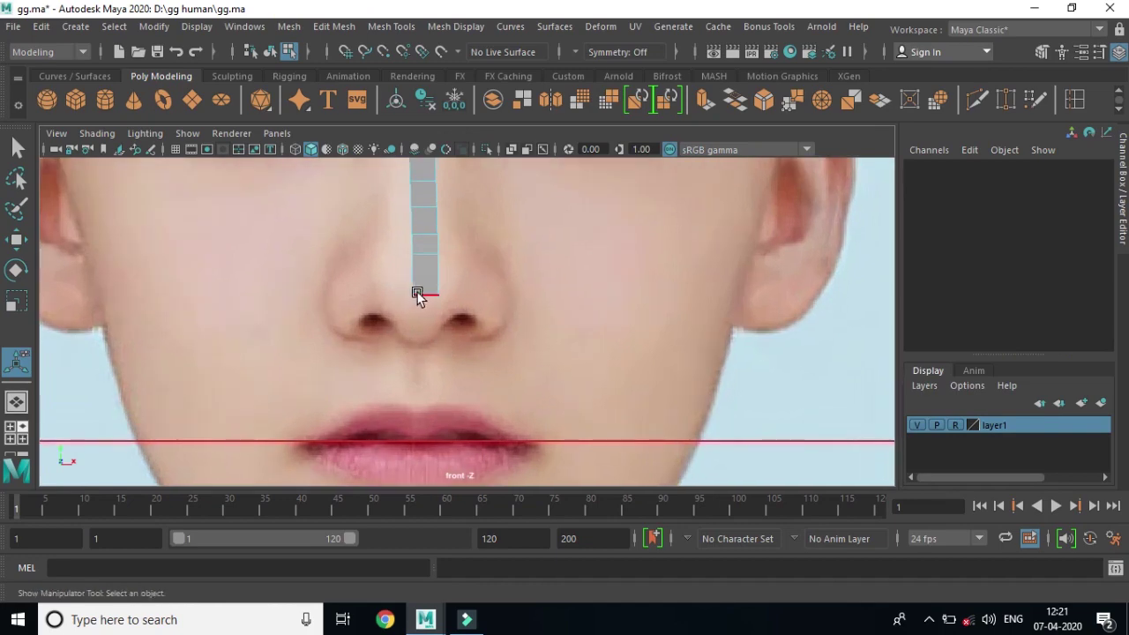
pyautogui.click(423, 296)
# Step: Extrude the strip's bottom edge and pull the new segment down toward the lips
pyautogui.press('w')
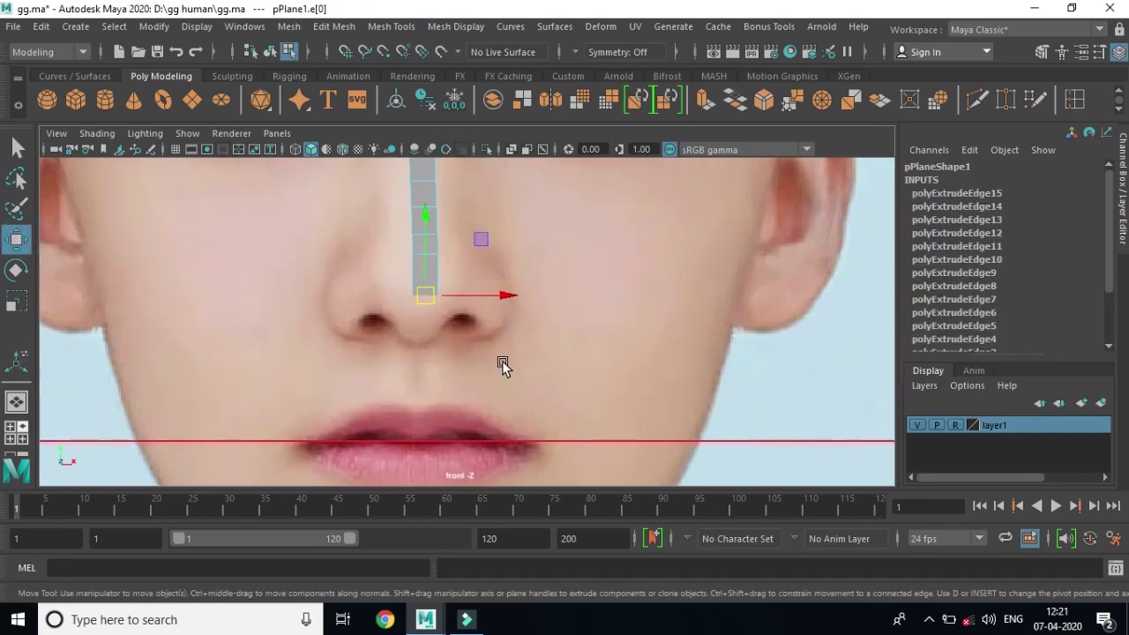
pyautogui.hotkey('ctrl', 'e')
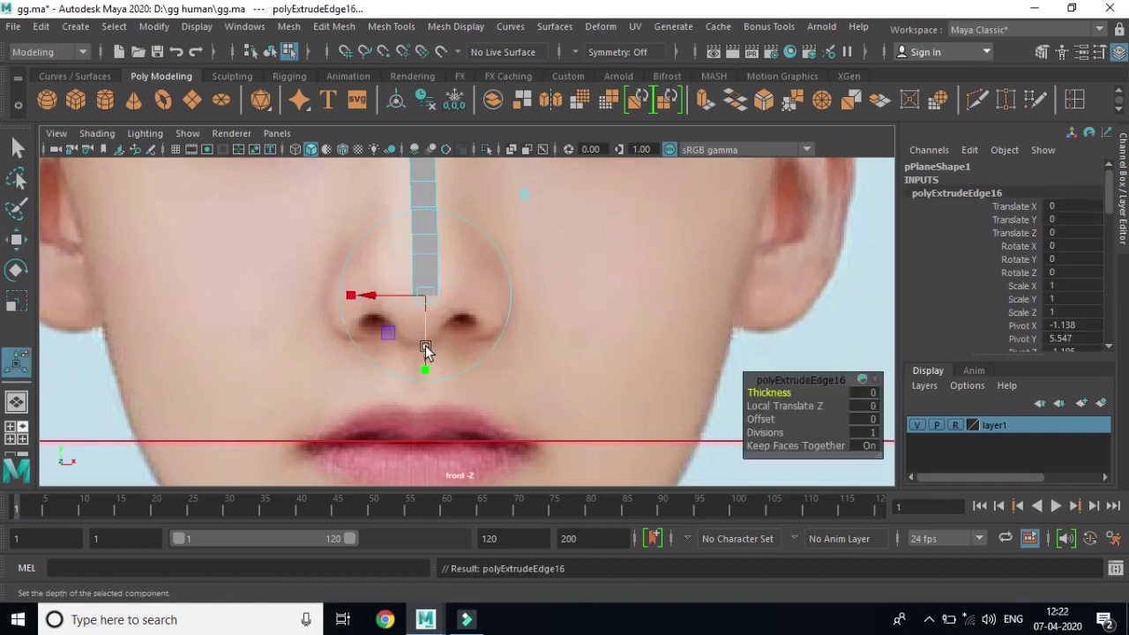
pyautogui.moveTo(426, 350); pyautogui.dragTo(422, 383)
# Step: Frame the nose and lips in a full-screen side view and reposition the new edge along the nose
pyautogui.press('space')
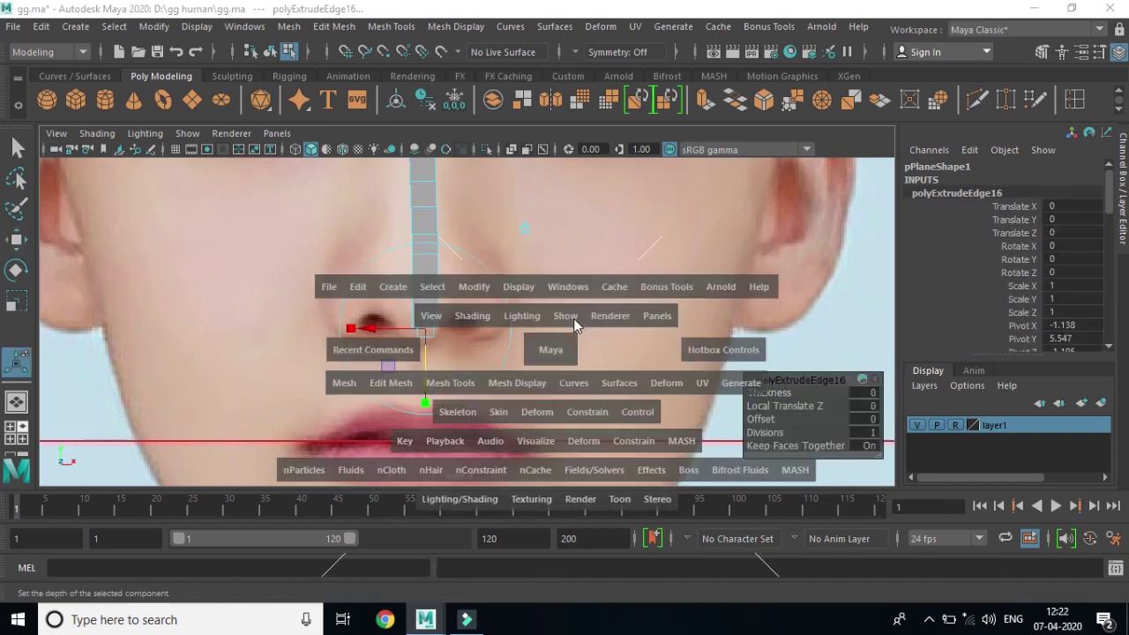
pyautogui.press('space')
pyautogui.press('space')
pyautogui.press('space')
pyautogui.keyDown('alt'); pyautogui.moveTo(623, 369); pyautogui.dragTo(605, 353, button='right'); pyautogui.keyUp('alt')
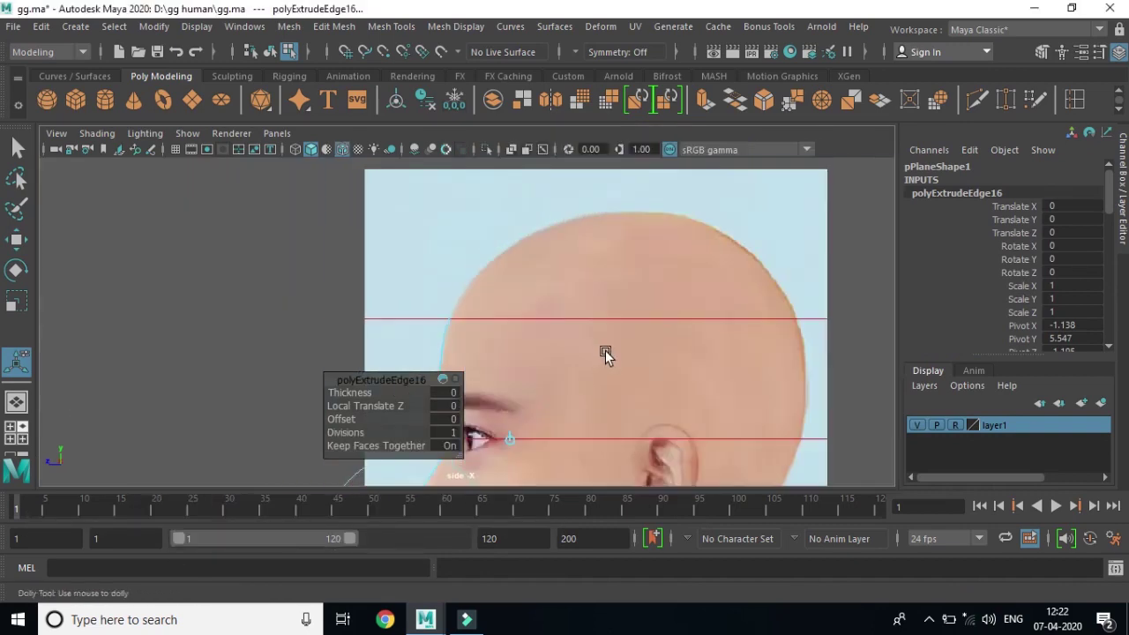
pyautogui.keyDown('alt'); pyautogui.moveTo(600, 362); pyautogui.dragTo(522, 180, button='middle'); pyautogui.keyUp('alt')
pyautogui.moveTo(521, 180)
pyautogui.keyDown('alt'); pyautogui.mouseDown(button='right')
pyautogui.moveTo(468, 308)
pyautogui.moveTo(475, 327)
pyautogui.moveTo(464, 308)
pyautogui.mouseUp(button='right'); pyautogui.keyUp('alt')
pyautogui.moveTo(464, 308)
pyautogui.keyDown('alt'); pyautogui.mouseDown(button='middle')
pyautogui.moveTo(396, 255)
pyautogui.moveTo(633, 302)
pyautogui.mouseUp(button='middle'); pyautogui.keyUp('alt')
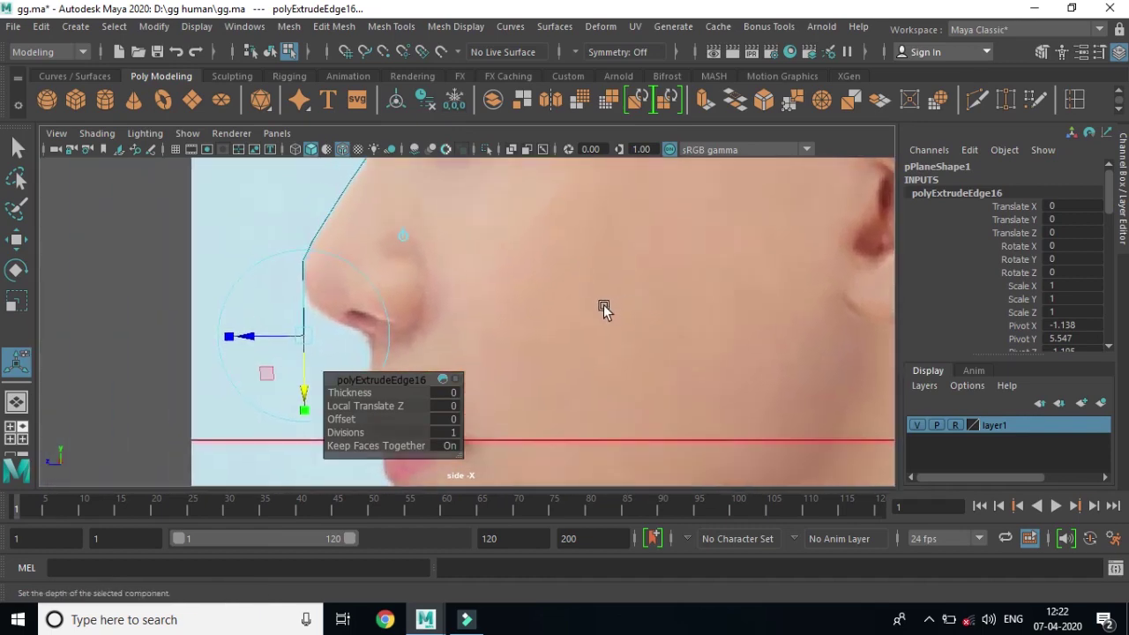
pyautogui.hotkey('ctrl', 'space')
pyautogui.scroll(-2, 552, 344)
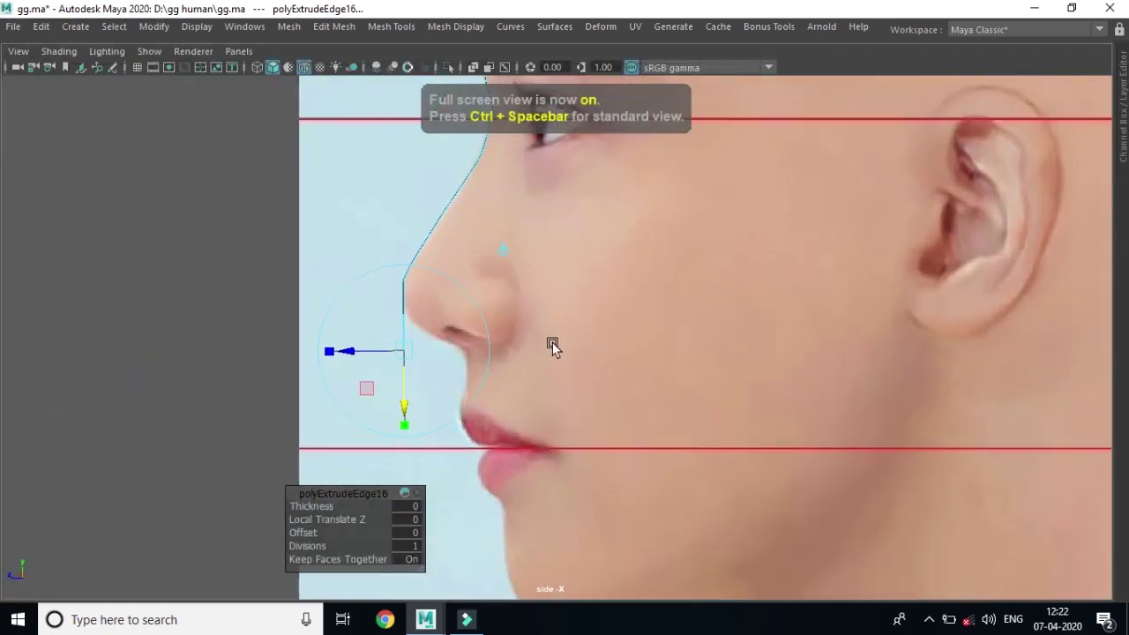
pyautogui.scroll(2, 554, 353)
pyautogui.scroll(1, 553, 351)
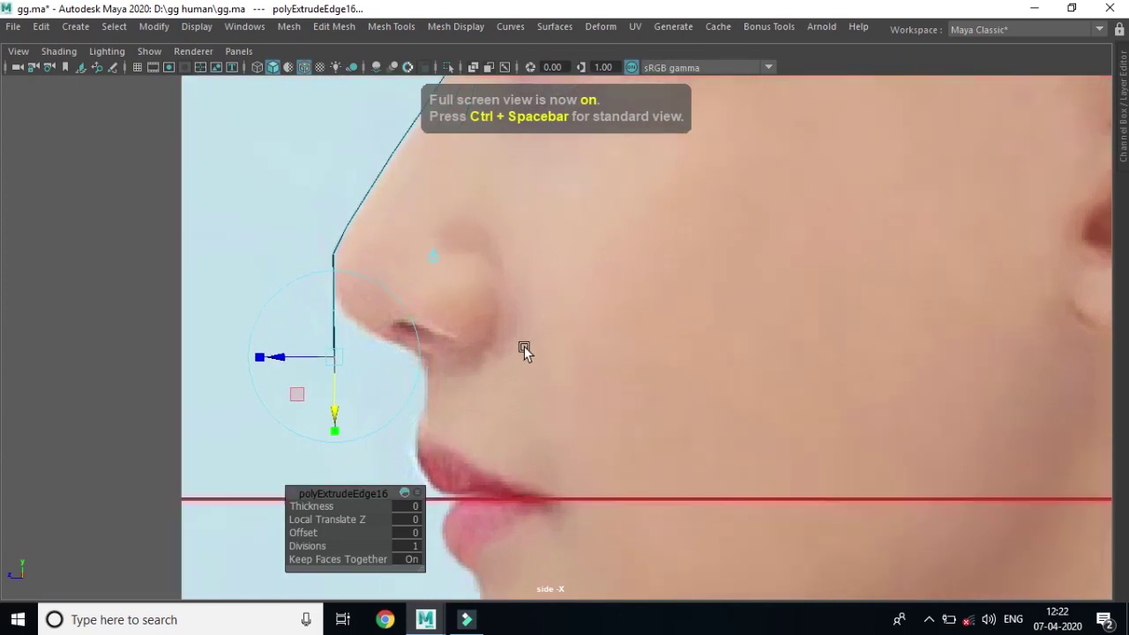
pyautogui.scroll(2, 524, 346)
pyautogui.moveTo(265, 405); pyautogui.dragTo(268, 324)
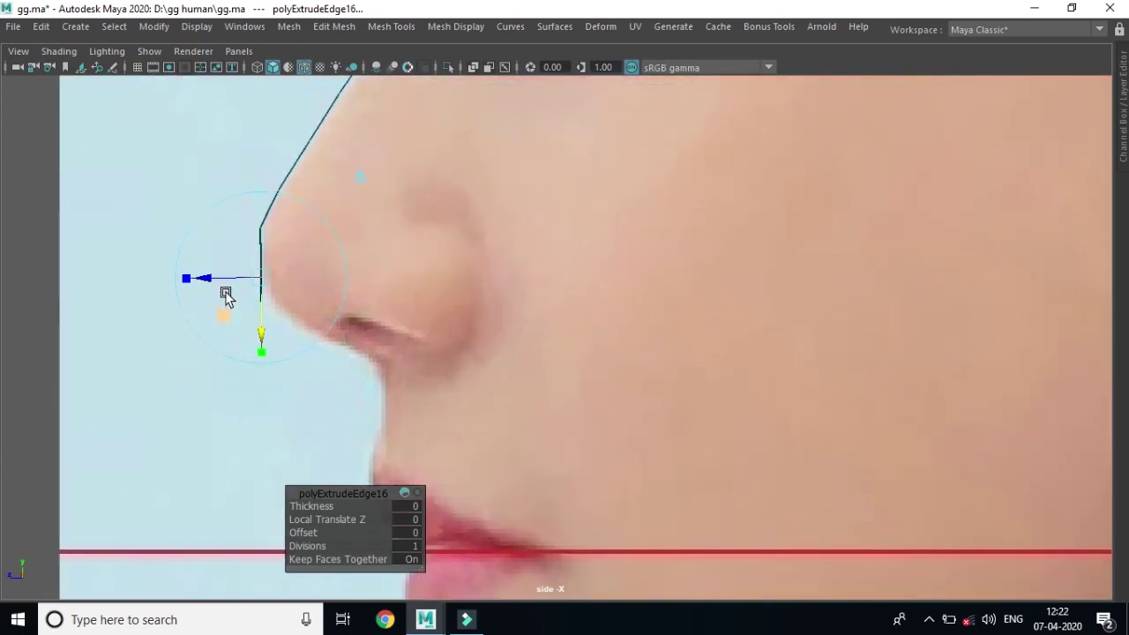
pyautogui.moveTo(214, 279); pyautogui.dragTo(196, 349)
# Step: Undo the edge adjustments back to the earlier position and return to the front, side and perspective layout
pyautogui.hotkey('ctrl', 'z')
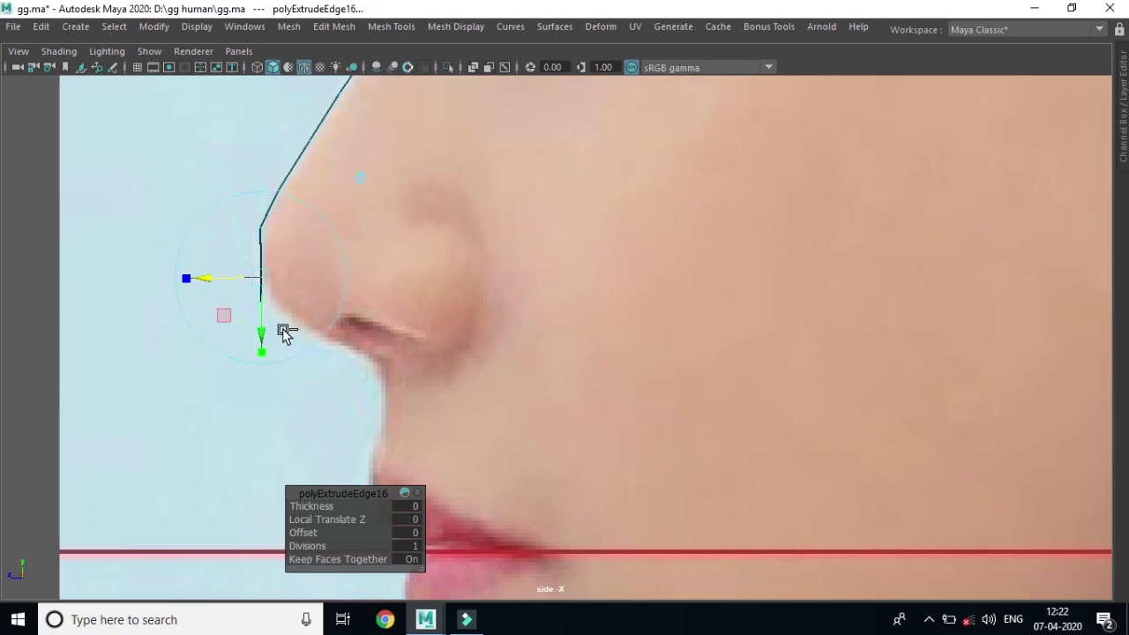
pyautogui.hotkey('ctrl', 'z')
pyautogui.hotkey('ctrl', 'z')
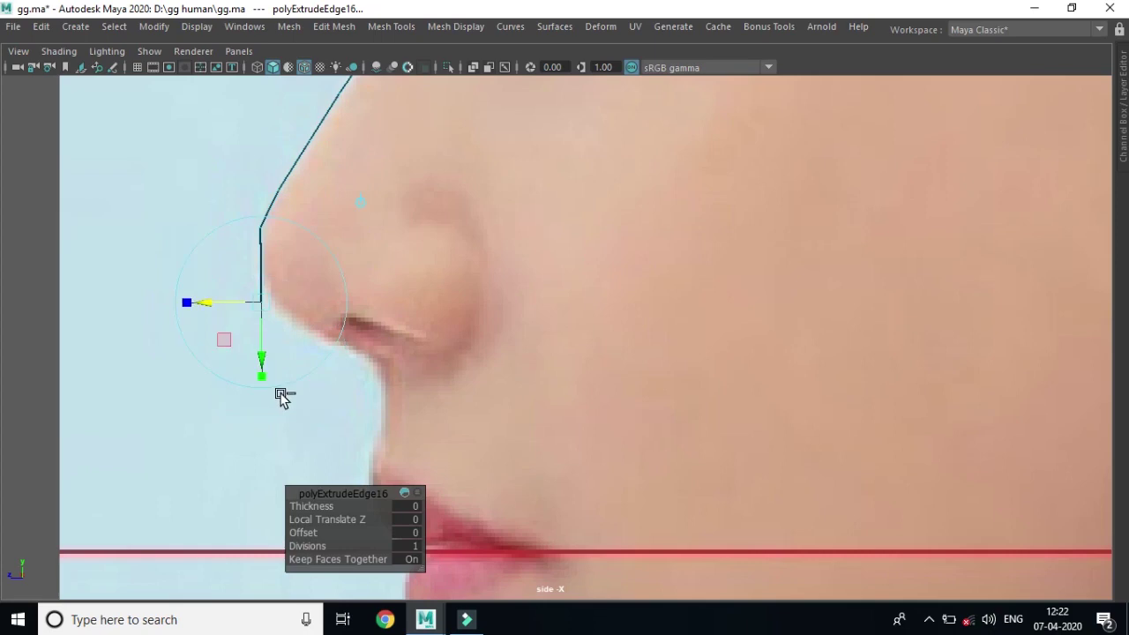
pyautogui.hotkey('ctrl', 'z')
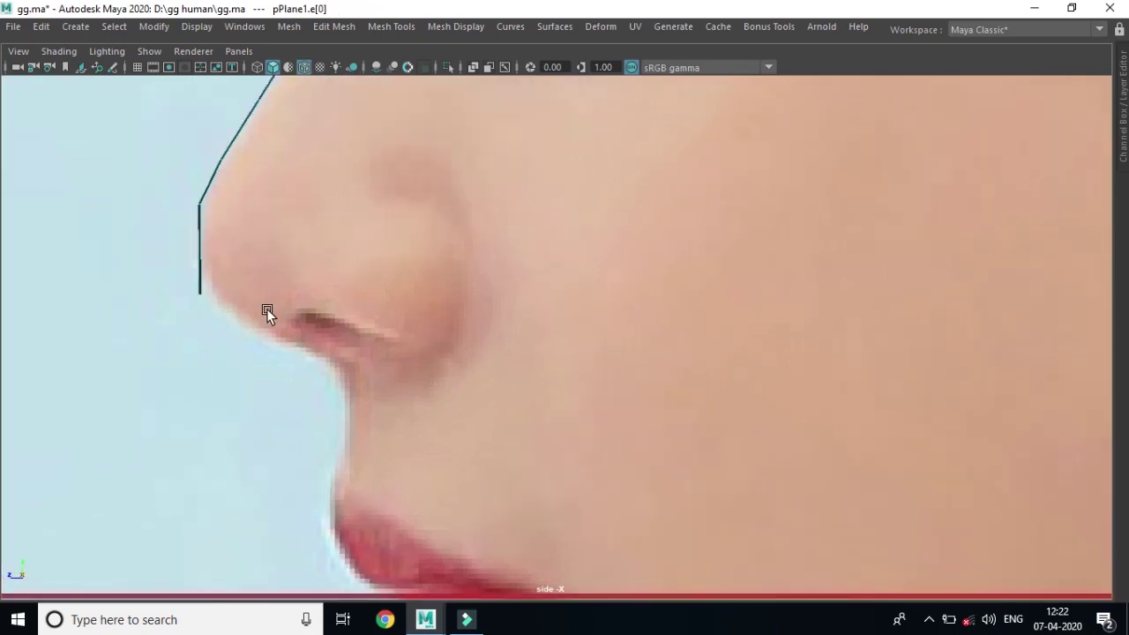
pyautogui.moveTo(241, 298); pyautogui.dragTo(225, 286, button='right')
pyautogui.press('space')
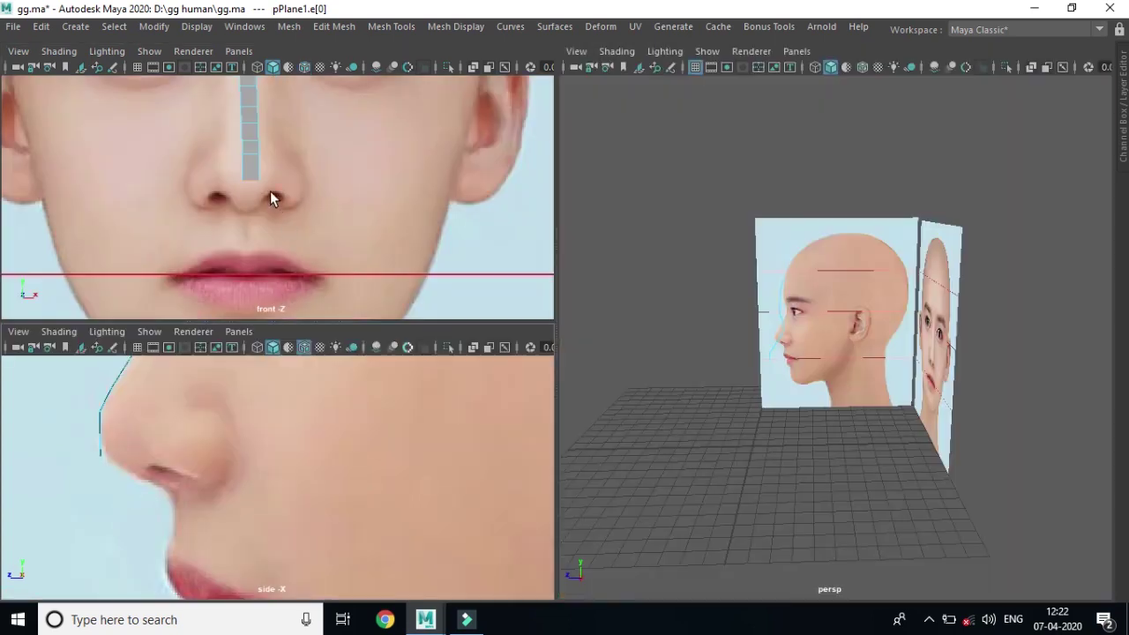
# Step: Move the nose strip's end edge up toward the nose tip in the maximized side view
pyautogui.click(251, 181)
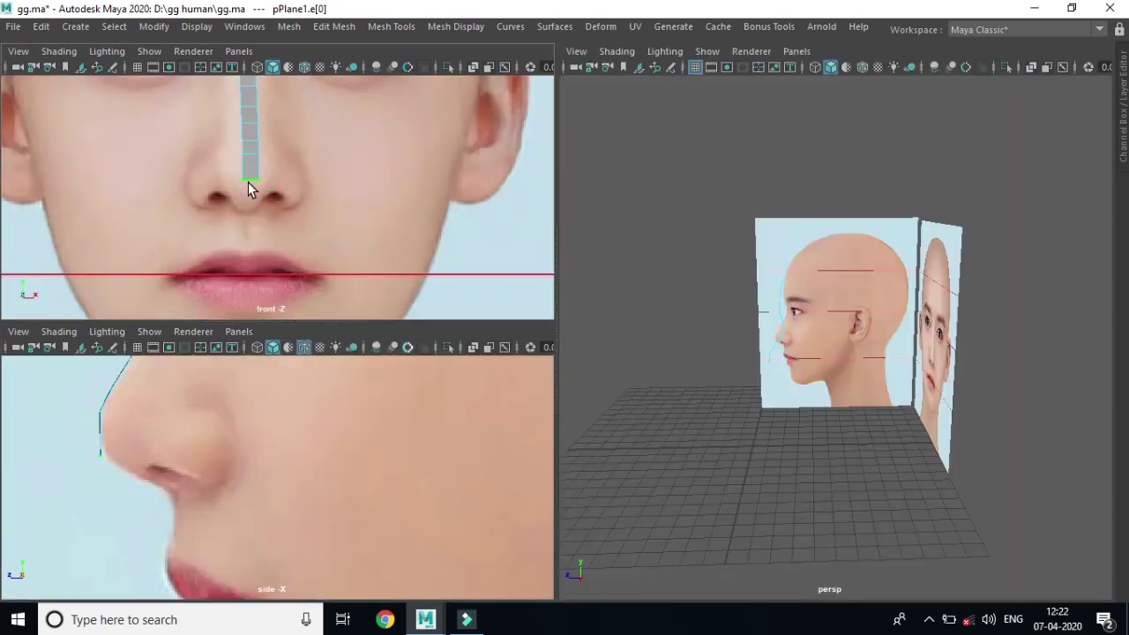
pyautogui.press('w')
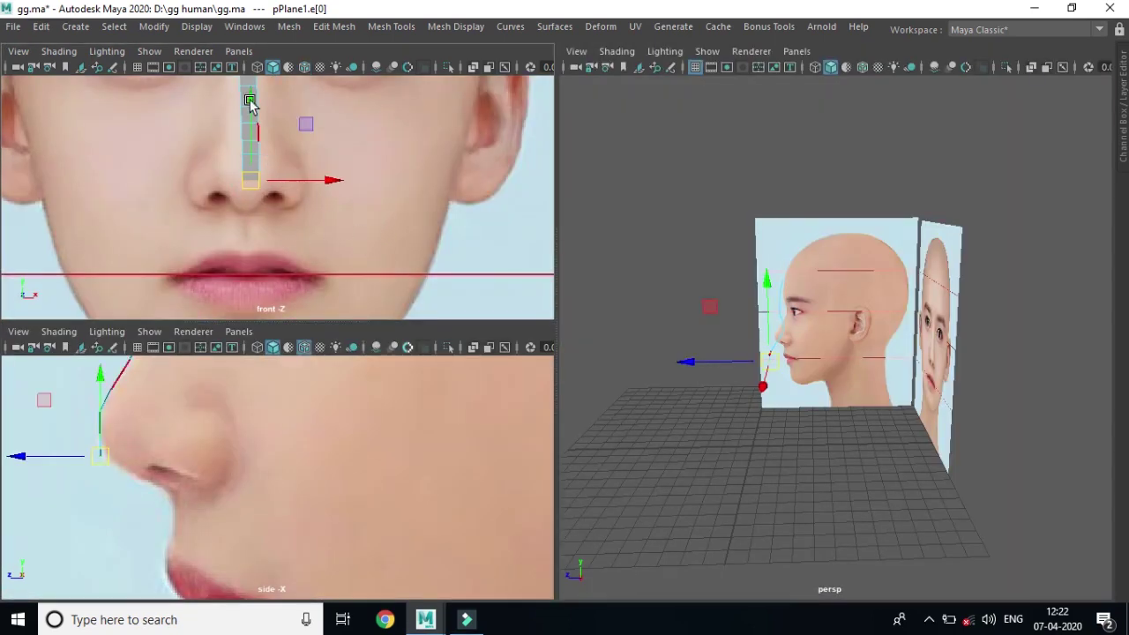
pyautogui.moveTo(253, 103); pyautogui.dragTo(251, 101)
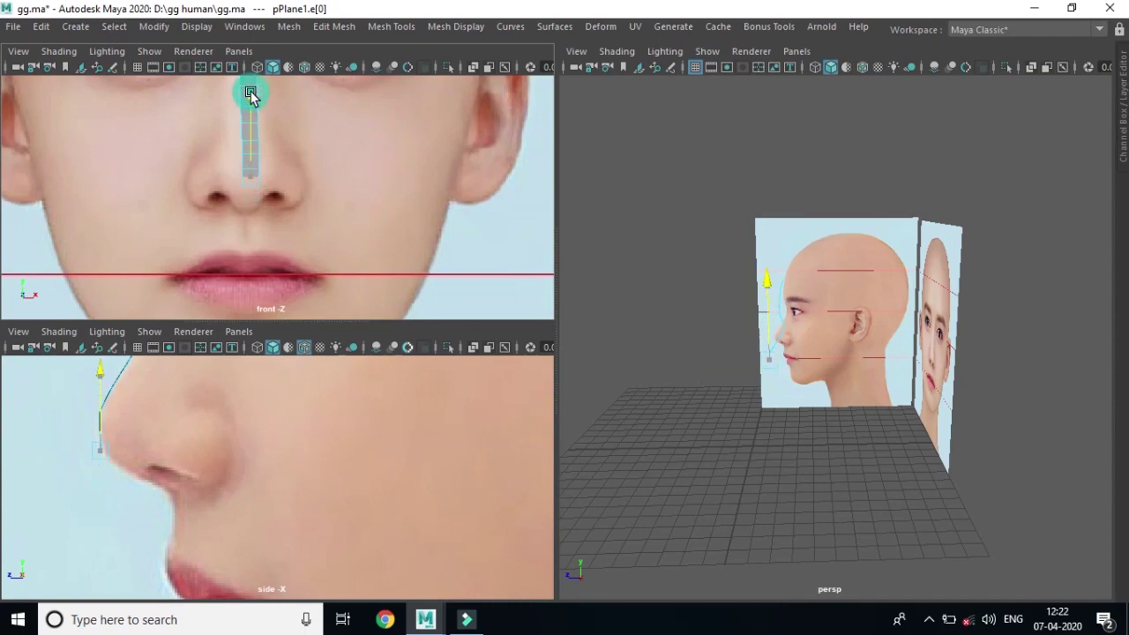
pyautogui.press('space')
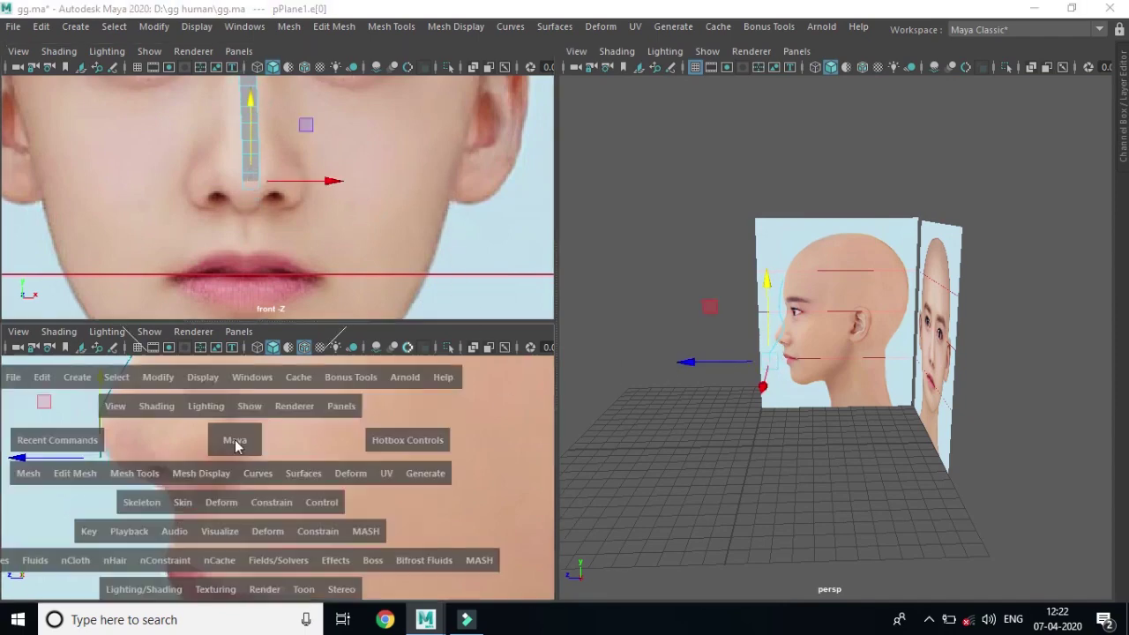
pyautogui.scroll(2, 490, 400)
pyautogui.scroll(1, 324, 346)
pyautogui.scroll(1, 324, 346)
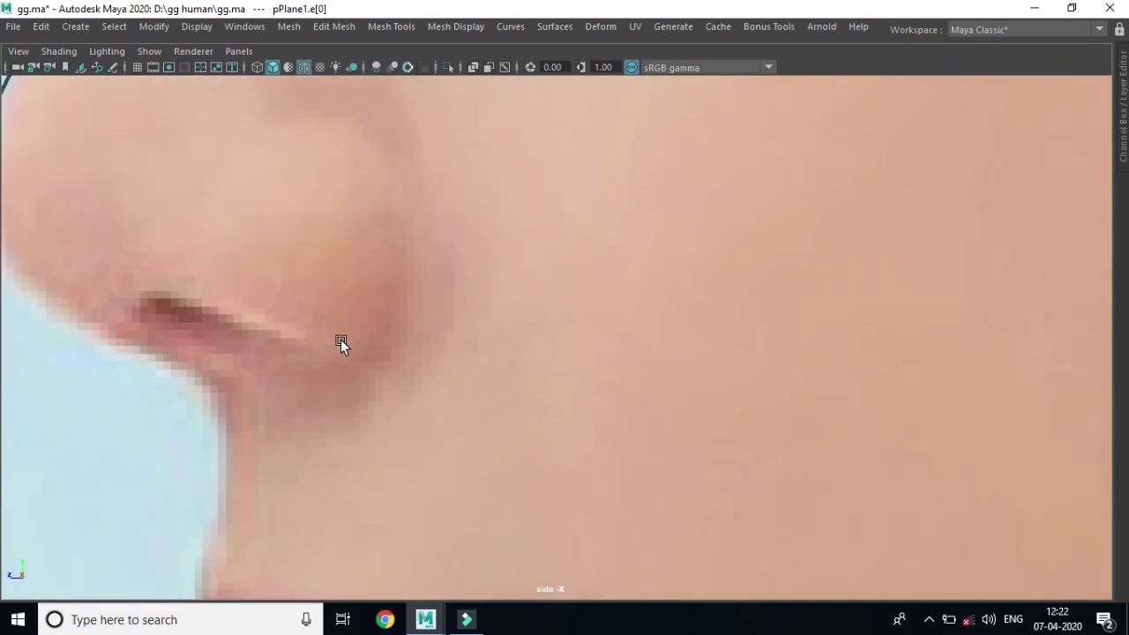
pyautogui.keyDown('alt'); pyautogui.moveTo(361, 310); pyautogui.dragTo(775, 332, button='middle'); pyautogui.keyUp('alt')
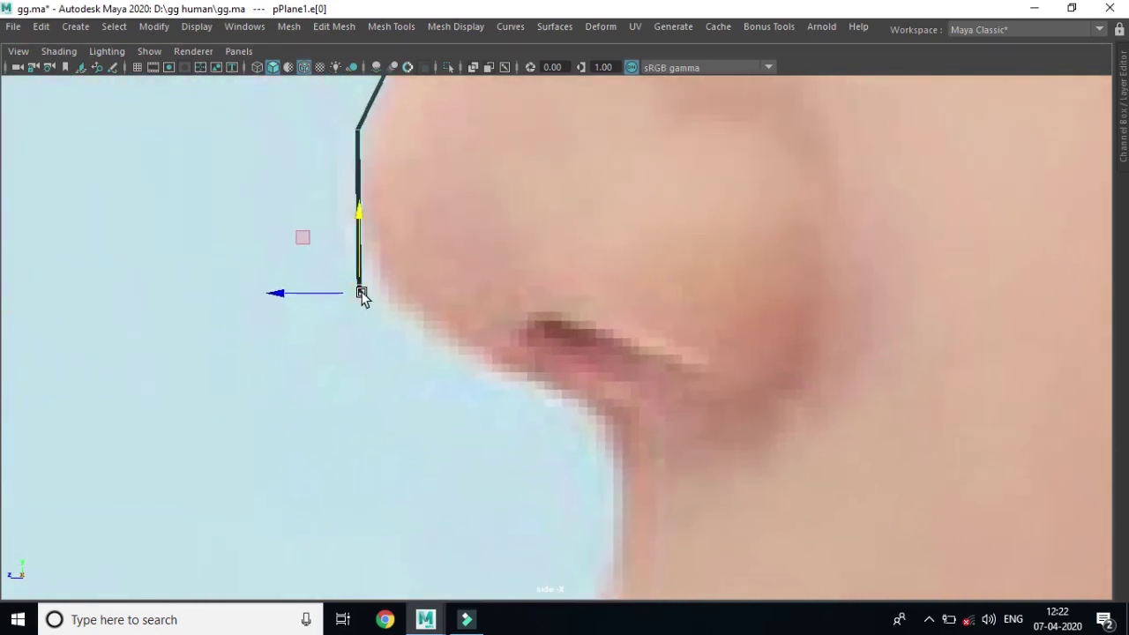
pyautogui.moveTo(355, 214); pyautogui.dragTo(365, 172)
pyautogui.click(282, 253)
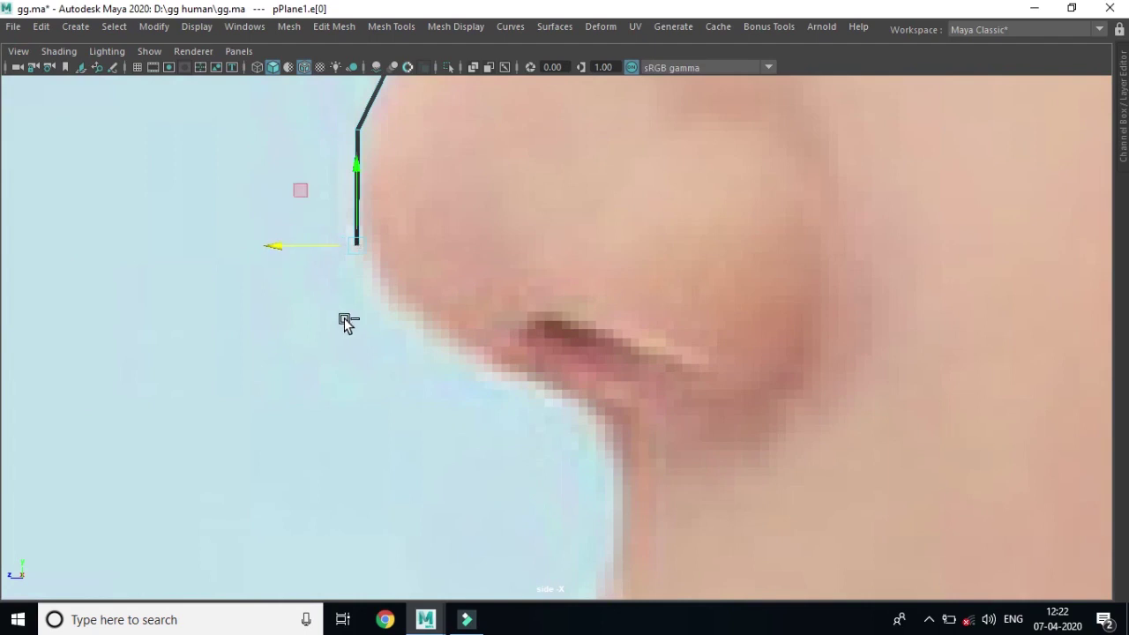
# Step: Extrude the strip end down around the nose tip and under the nose
pyautogui.hotkey('ctrl', 'e')
pyautogui.moveTo(357, 313); pyautogui.dragTo(360, 374)
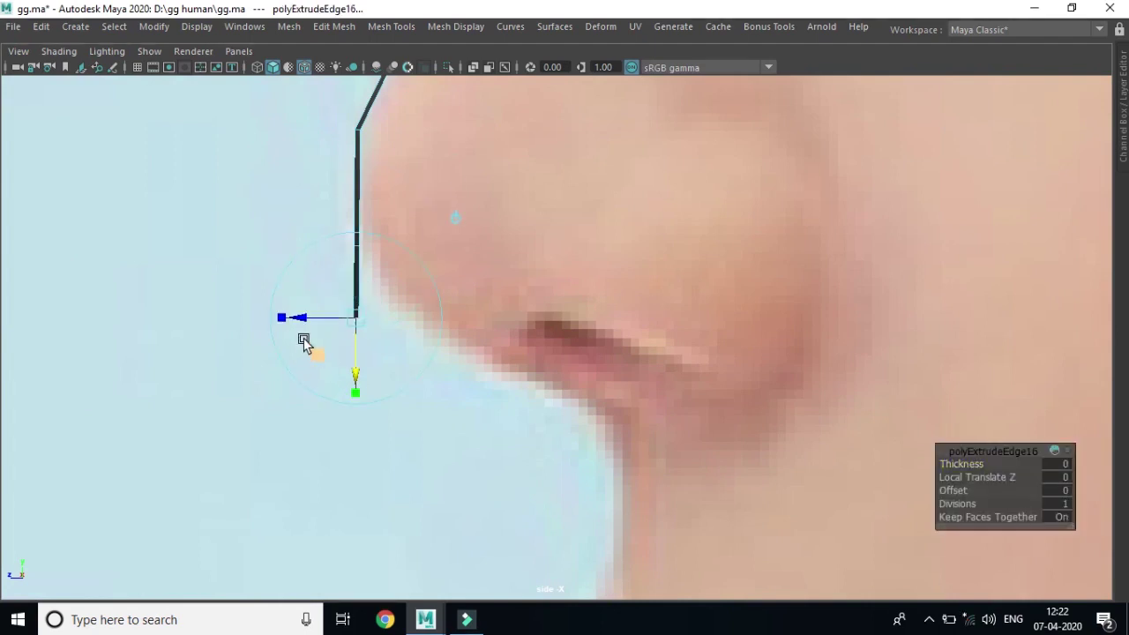
pyautogui.moveTo(301, 319); pyautogui.dragTo(362, 329)
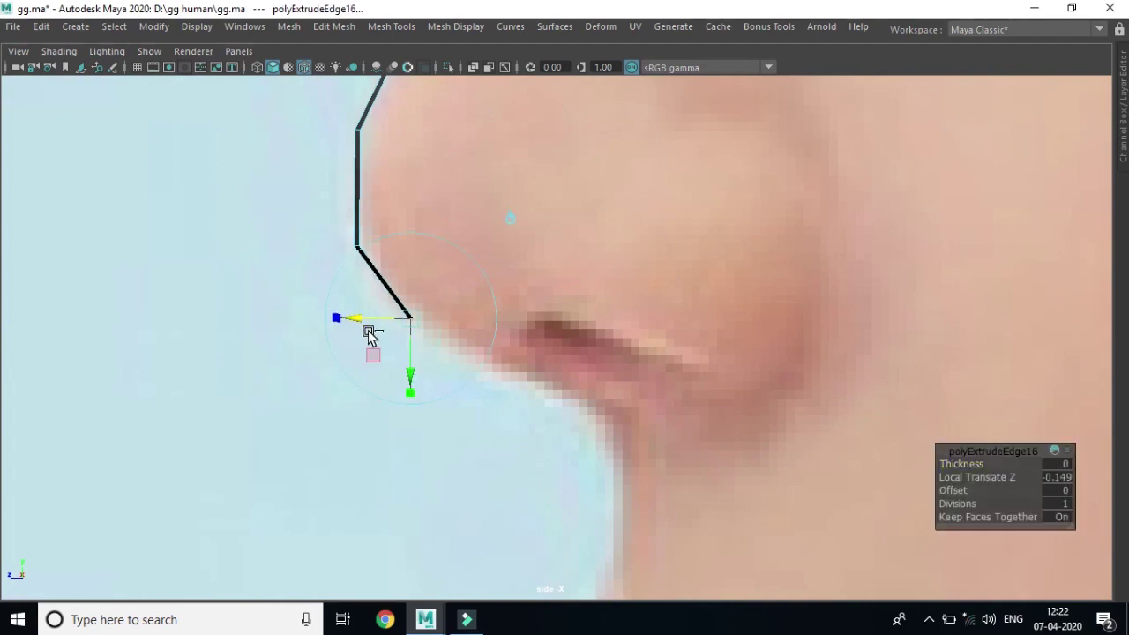
pyautogui.hotkey('ctrl', 'e')
pyautogui.moveTo(446, 373); pyautogui.dragTo(535, 428)
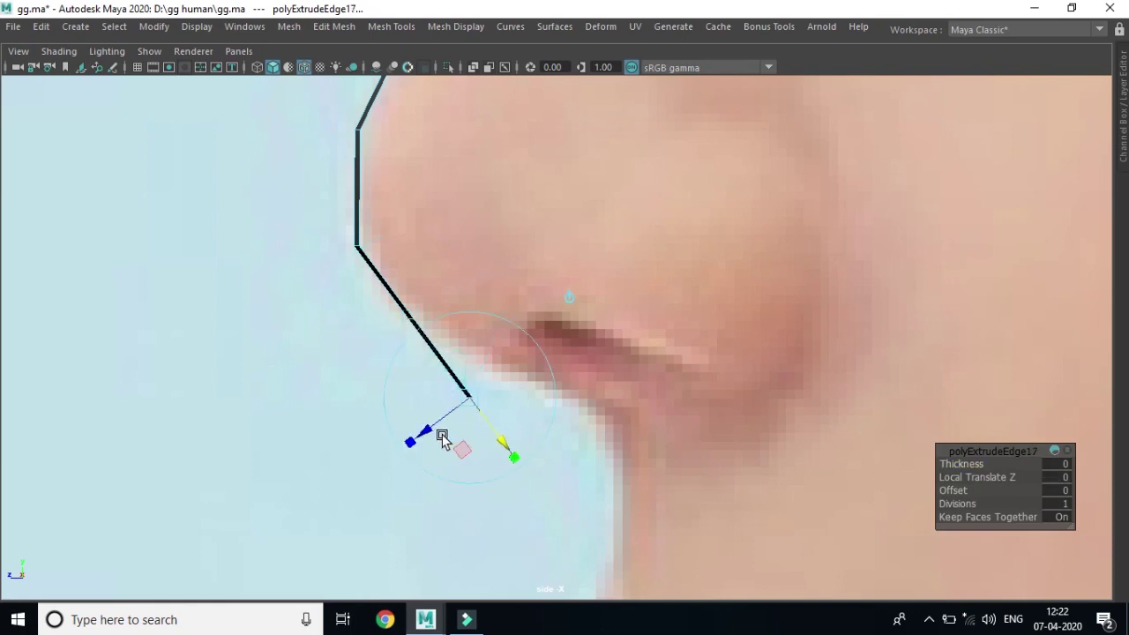
pyautogui.moveTo(460, 414); pyautogui.dragTo(618, 448)
pyautogui.hotkey('ctrl', 'e')
pyautogui.moveTo(542, 467)
pyautogui.mouseDown()
pyautogui.moveTo(556, 450)
pyautogui.moveTo(630, 433)
pyautogui.moveTo(670, 456)
pyautogui.mouseUp()
# Step: Continue extruding segments down the profile toward the upper lip
pyautogui.hotkey('ctrl', 'e')
pyautogui.moveTo(602, 465); pyautogui.dragTo(597, 481)
pyautogui.keyDown('alt'); pyautogui.moveTo(819, 487); pyautogui.dragTo(697, 260, button='middle'); pyautogui.keyUp('alt')
pyautogui.hotkey('ctrl', 'e')
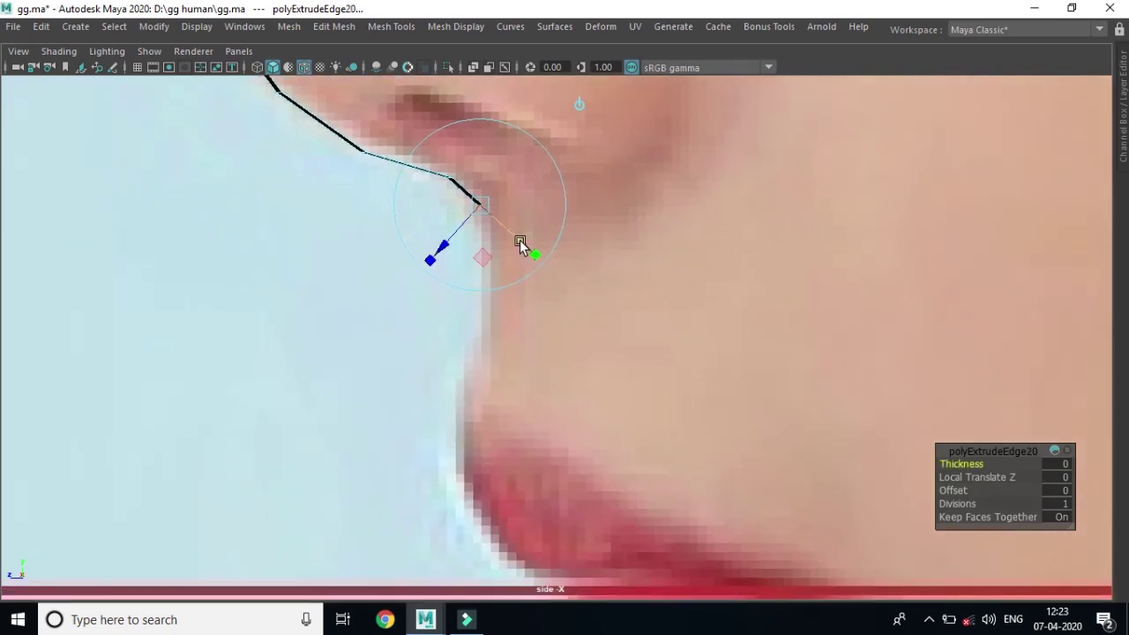
pyautogui.moveTo(520, 241); pyautogui.dragTo(553, 354)
pyautogui.moveTo(512, 297); pyautogui.dragTo(402, 291)
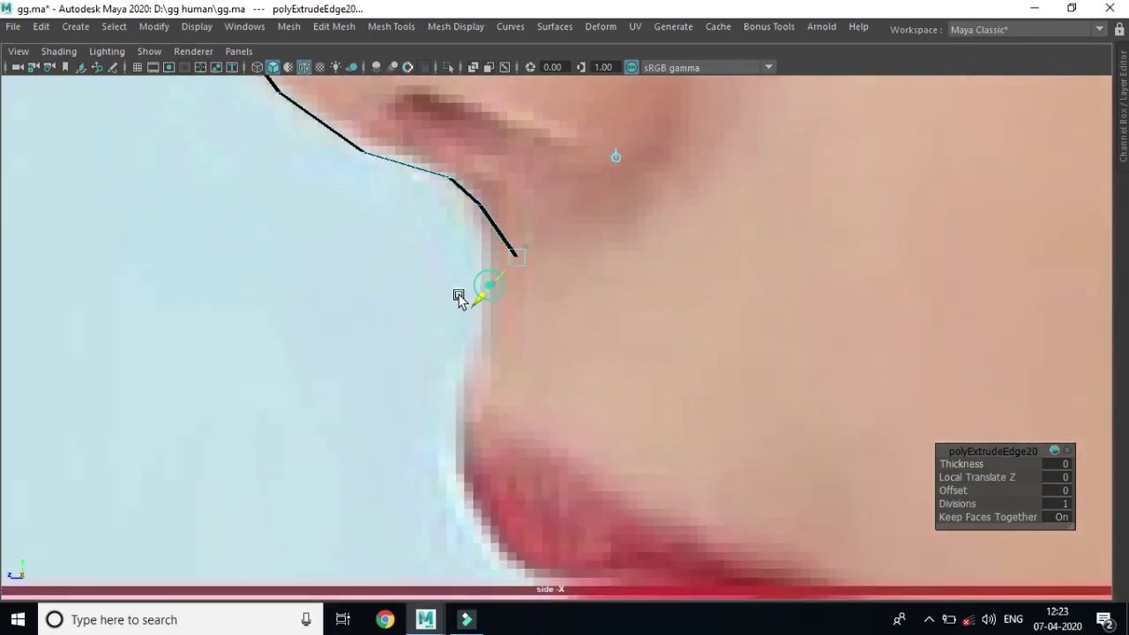
pyautogui.hotkey('ctrl', 'e')
pyautogui.moveTo(517, 340); pyautogui.dragTo(450, 442)
pyautogui.moveTo(443, 385); pyautogui.dragTo(428, 388)
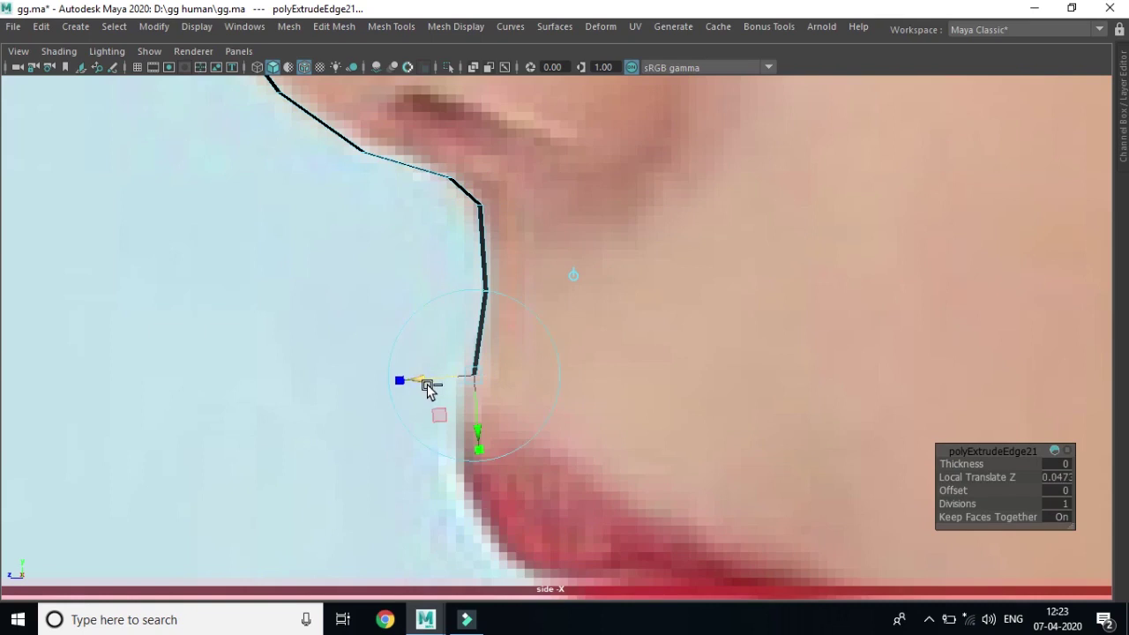
# Step: Extrude segments down over the upper lip to the lip line
pyautogui.hotkey('ctrl', 'e')
pyautogui.moveTo(474, 444); pyautogui.dragTo(463, 501)
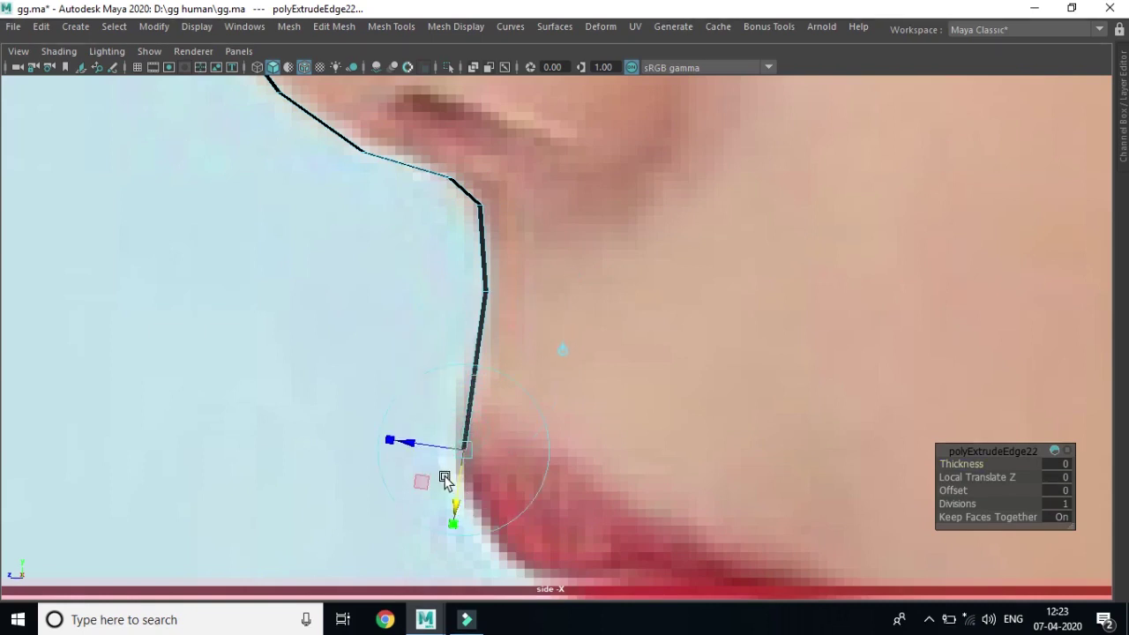
pyautogui.moveTo(424, 452); pyautogui.dragTo(428, 449)
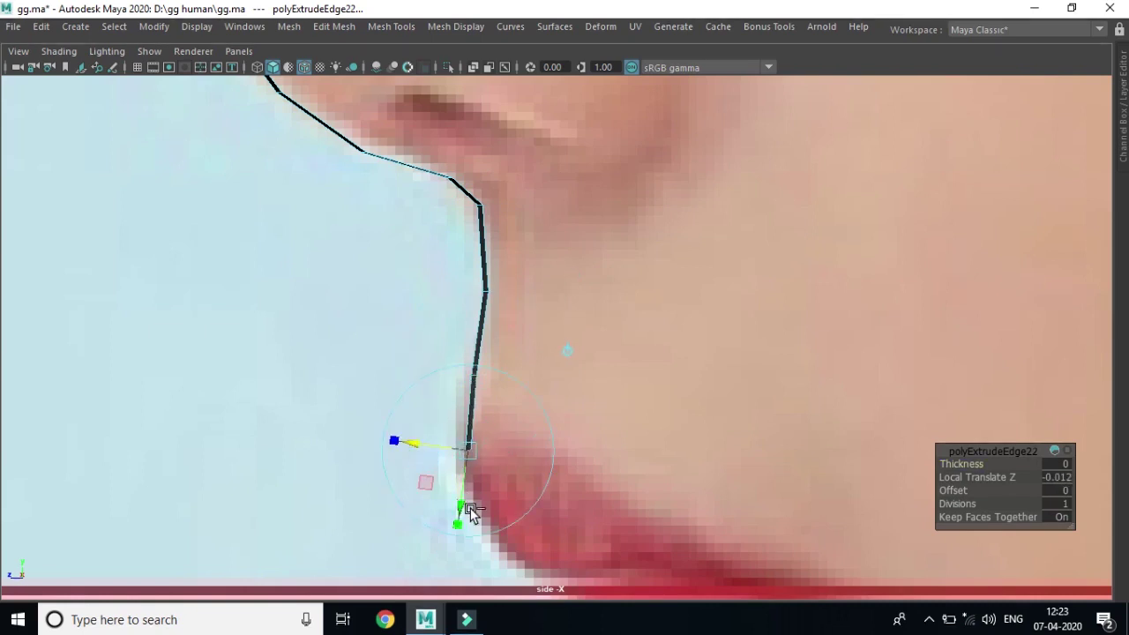
pyautogui.hotkey('ctrl', 'e')
pyautogui.moveTo(465, 509)
pyautogui.mouseDown()
pyautogui.moveTo(462, 500)
pyautogui.moveTo(432, 519)
pyautogui.mouseUp()
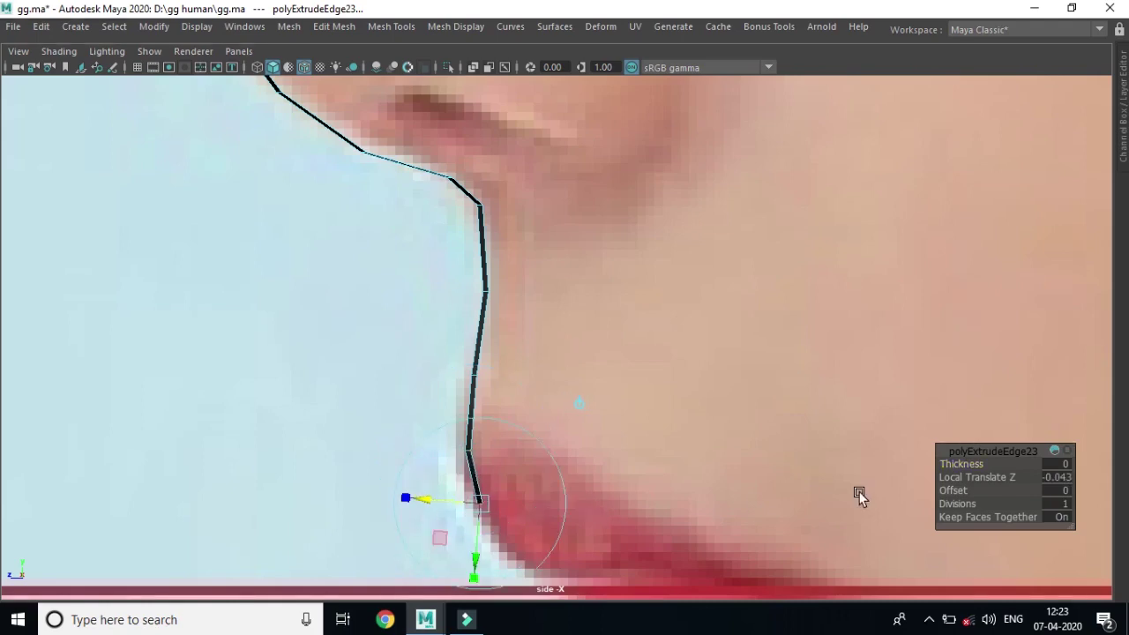
pyautogui.keyDown('alt'); pyautogui.moveTo(859, 491); pyautogui.dragTo(722, 307, button='middle'); pyautogui.keyUp('alt')
pyautogui.moveTo(351, 385); pyautogui.dragTo(349, 402)
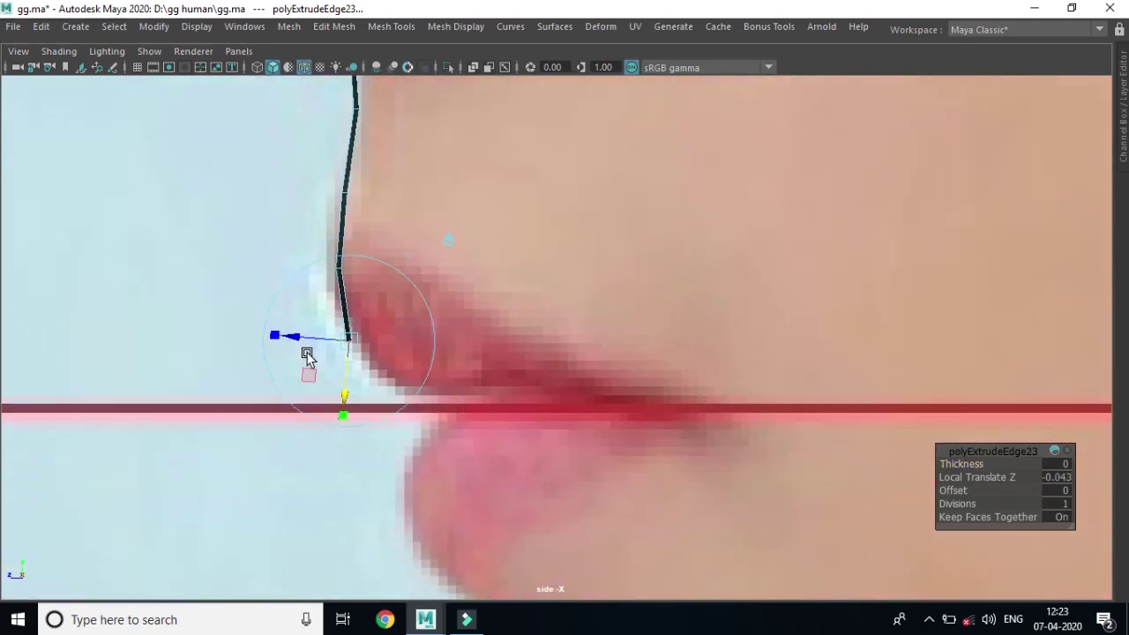
pyautogui.moveTo(300, 346); pyautogui.dragTo(305, 346)
pyautogui.hotkey('ctrl', 'e')
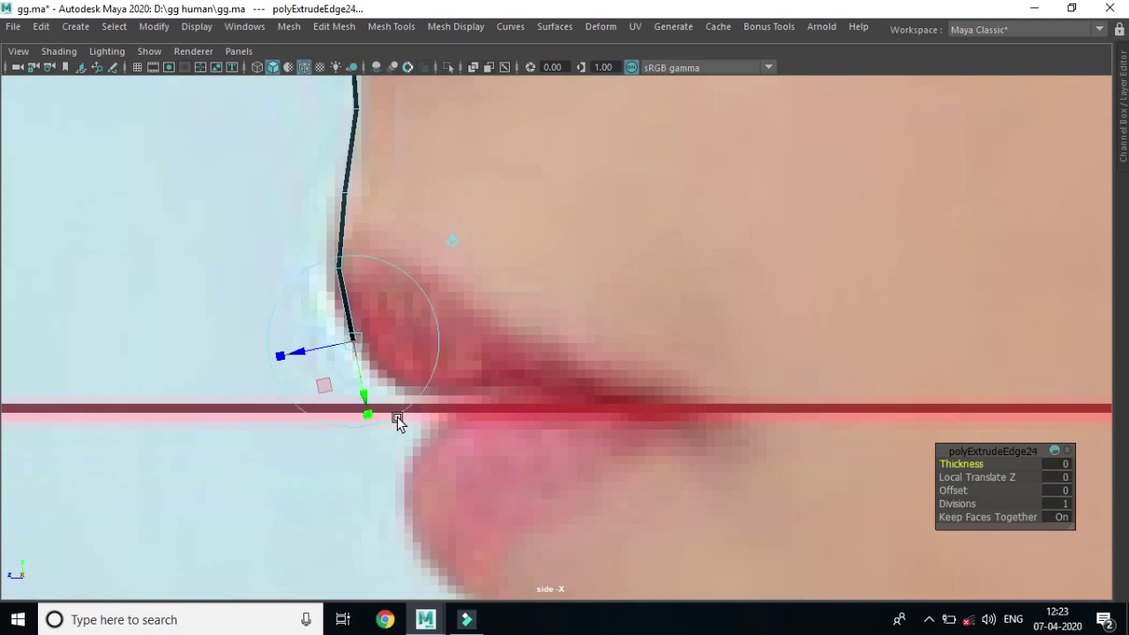
pyautogui.moveTo(369, 398); pyautogui.dragTo(397, 447)
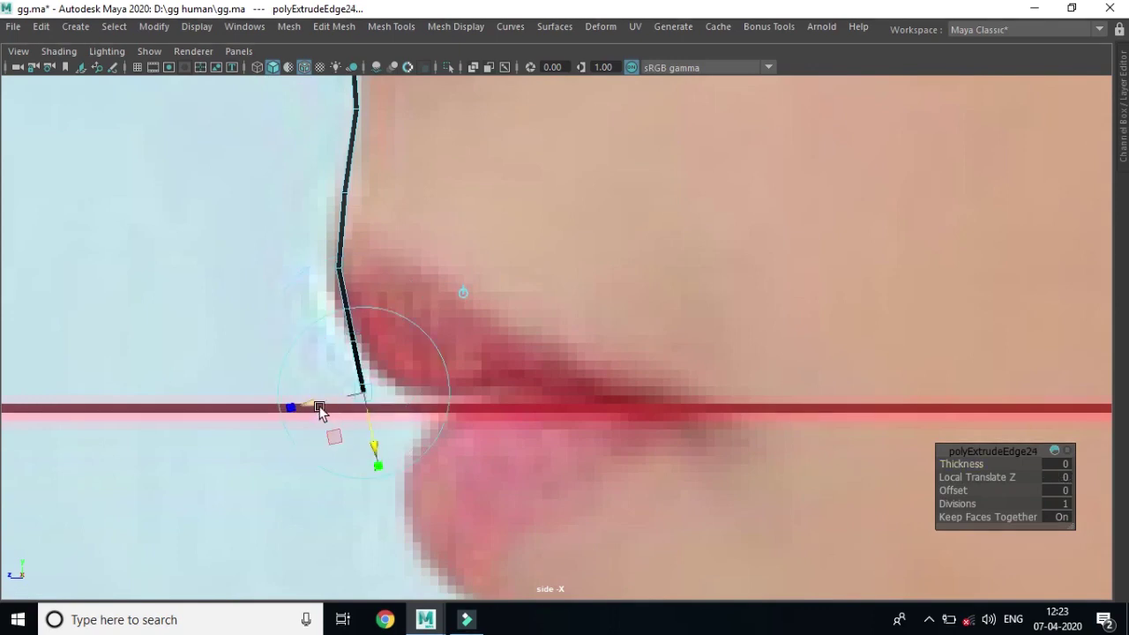
pyautogui.moveTo(321, 415); pyautogui.dragTo(346, 416)
# Step: Extend the strip along the lip seam and over the lower lip
pyautogui.hotkey('ctrl', 'e')
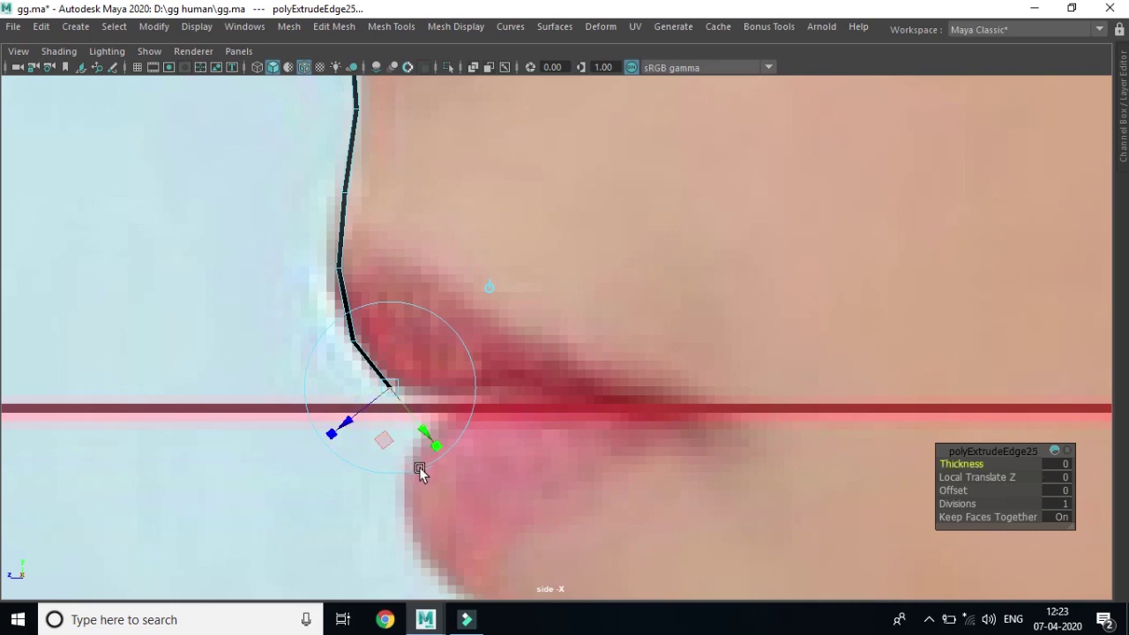
pyautogui.moveTo(436, 438); pyautogui.dragTo(472, 463)
pyautogui.moveTo(394, 464)
pyautogui.mouseDown()
pyautogui.moveTo(427, 447)
pyautogui.moveTo(472, 459)
pyautogui.mouseUp()
pyautogui.moveTo(450, 407); pyautogui.dragTo(434, 396)
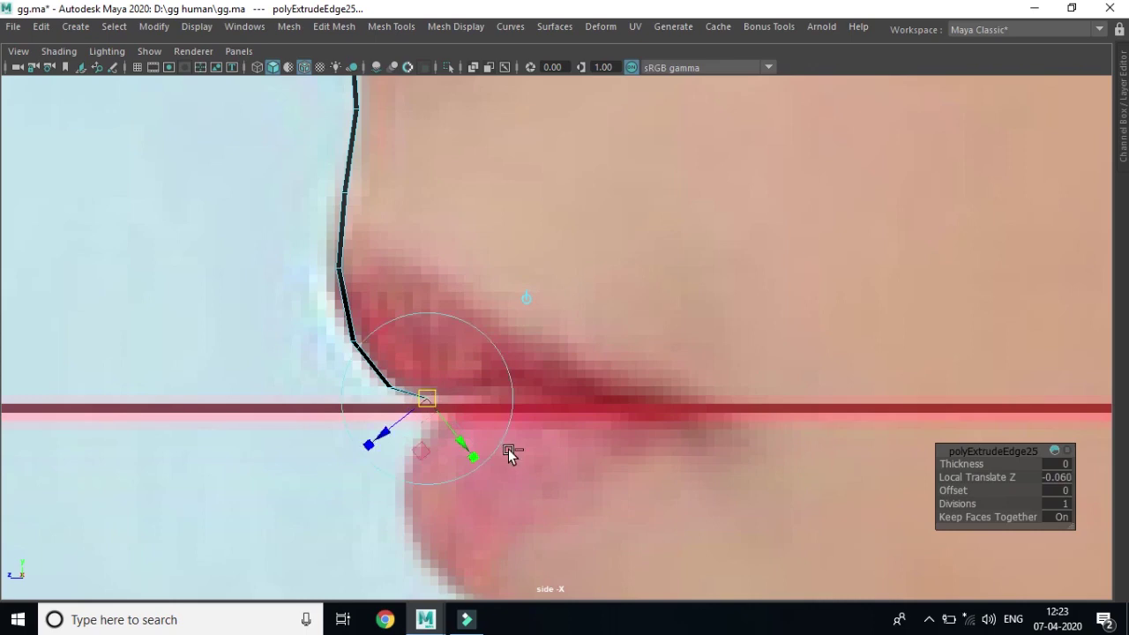
pyautogui.hotkey('ctrl', 'e')
pyautogui.moveTo(485, 412); pyautogui.dragTo(540, 424)
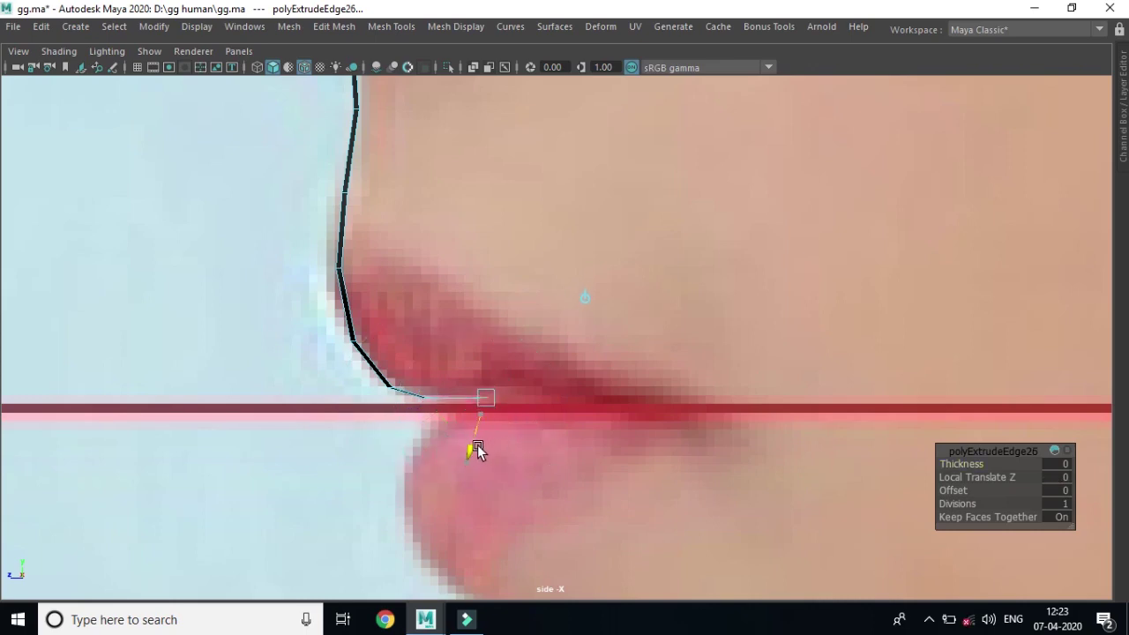
pyautogui.moveTo(480, 444); pyautogui.dragTo(474, 452)
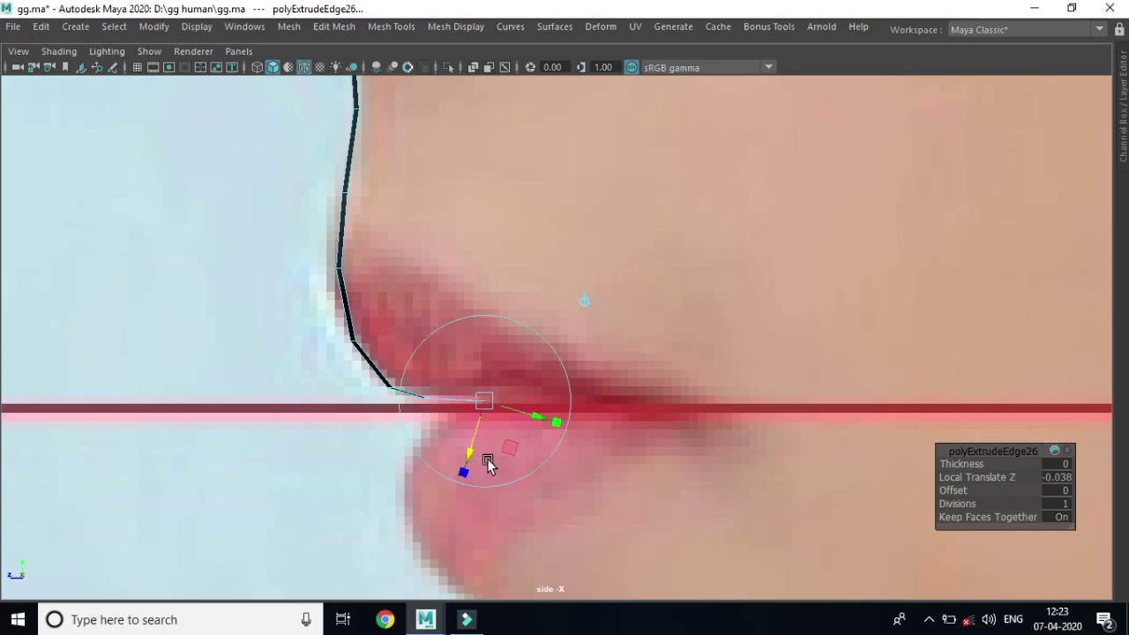
pyautogui.hotkey('ctrl', 'e')
pyautogui.moveTo(479, 461); pyautogui.dragTo(471, 504)
pyautogui.moveTo(541, 458); pyautogui.dragTo(435, 457)
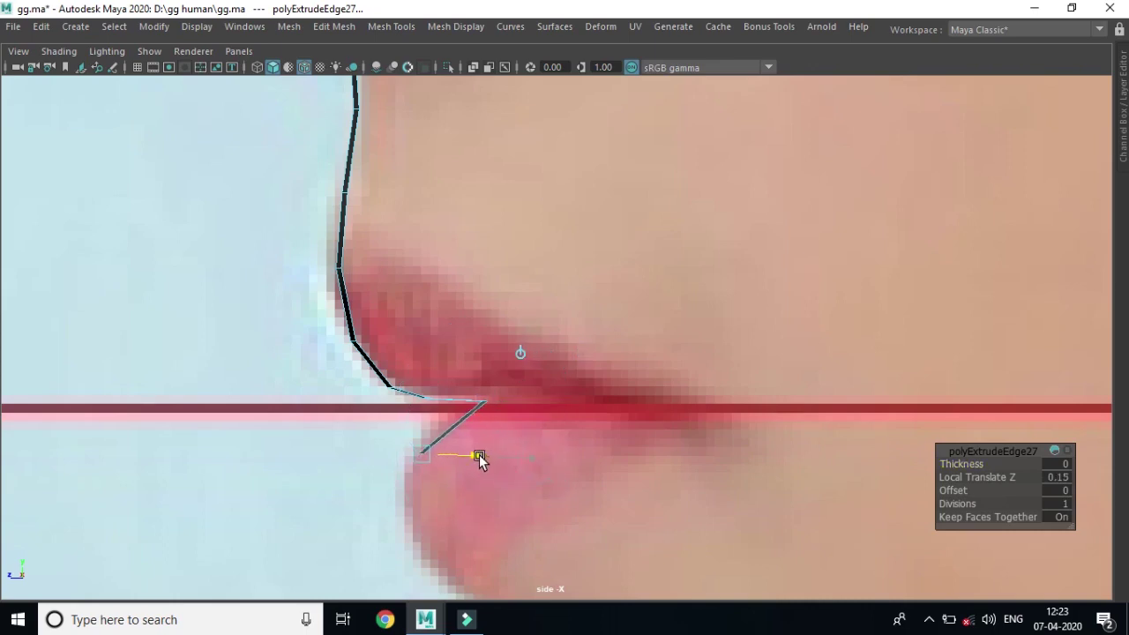
pyautogui.moveTo(409, 459); pyautogui.dragTo(431, 430)
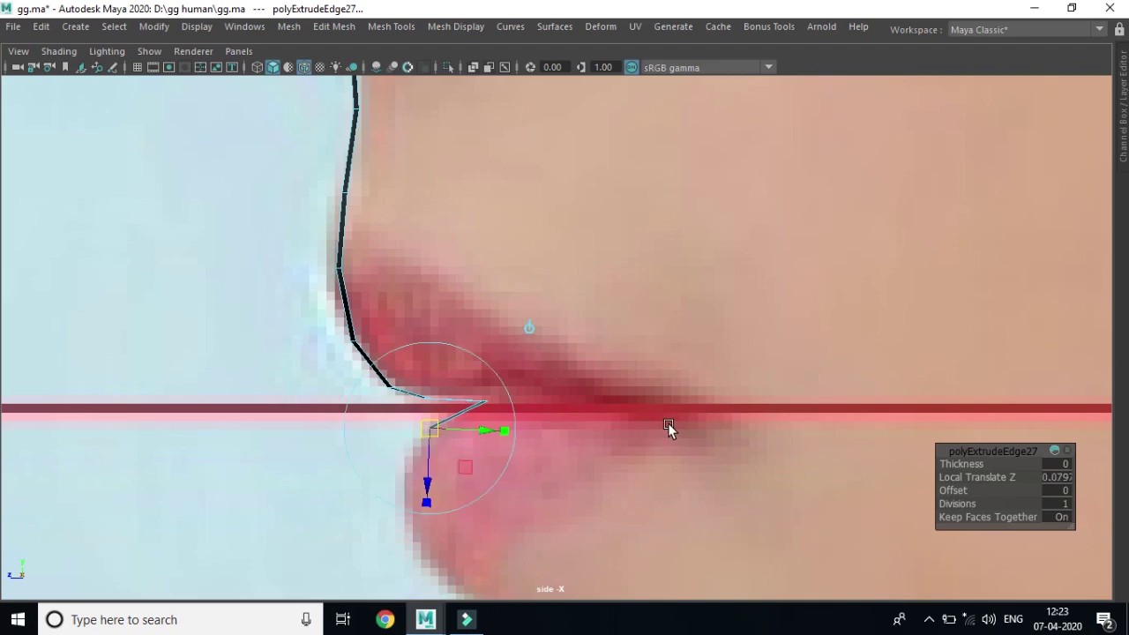
# Step: Extrude segments down the lower lip and along the chin outline
pyautogui.hotkey('ctrl', 'e')
pyautogui.moveTo(411, 456); pyautogui.dragTo(324, 475)
pyautogui.moveTo(354, 411)
pyautogui.mouseDown()
pyautogui.moveTo(415, 472)
pyautogui.moveTo(406, 480)
pyautogui.mouseUp()
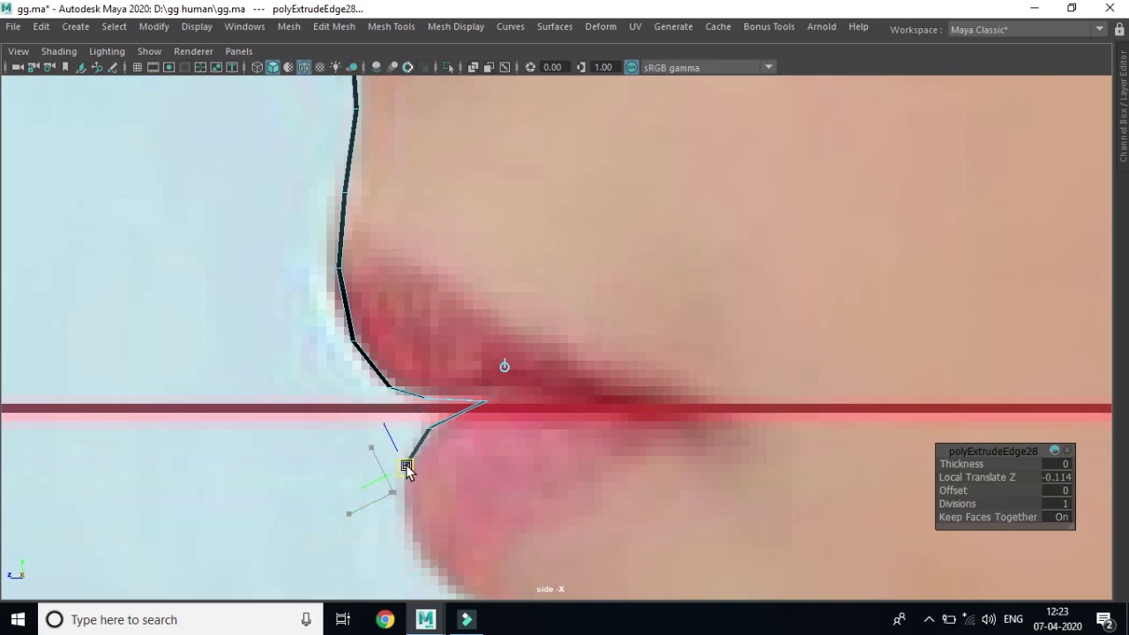
pyautogui.hotkey('ctrl', 'e')
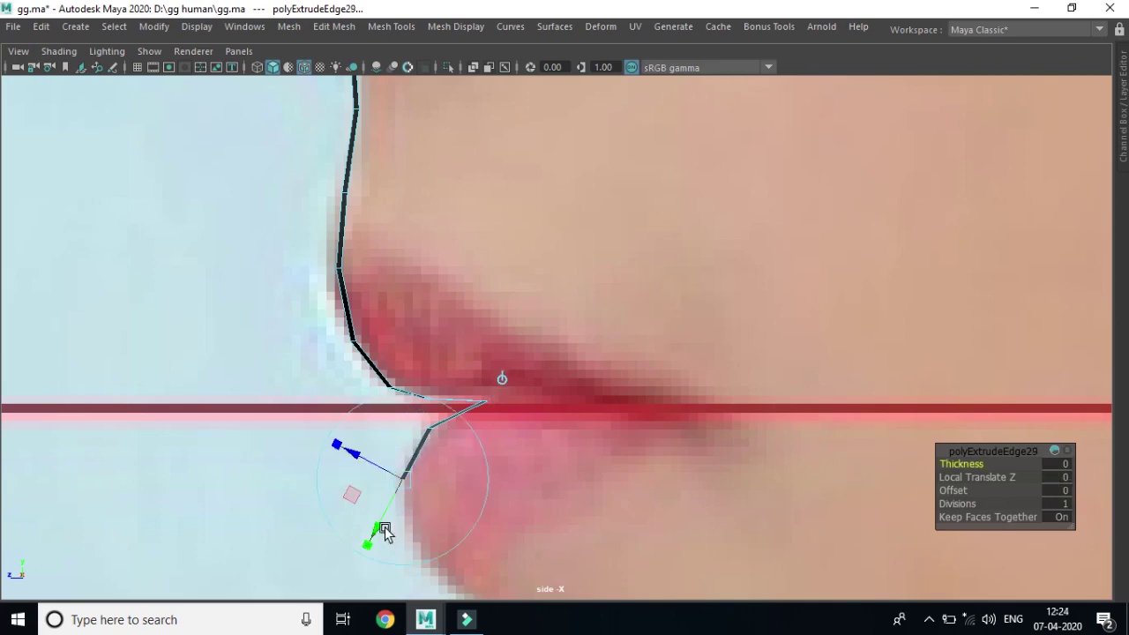
pyautogui.moveTo(344, 485); pyautogui.dragTo(459, 558)
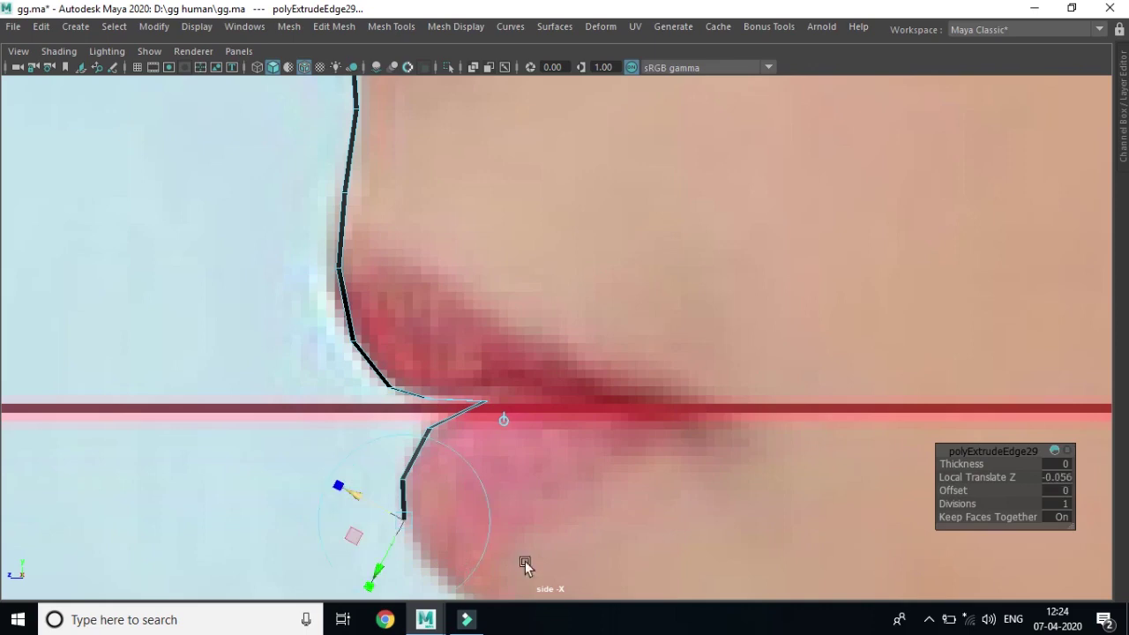
pyautogui.keyDown('alt'); pyautogui.moveTo(622, 477); pyautogui.dragTo(556, 342, button='middle'); pyautogui.keyUp('alt')
pyautogui.hotkey('ctrl', 'e')
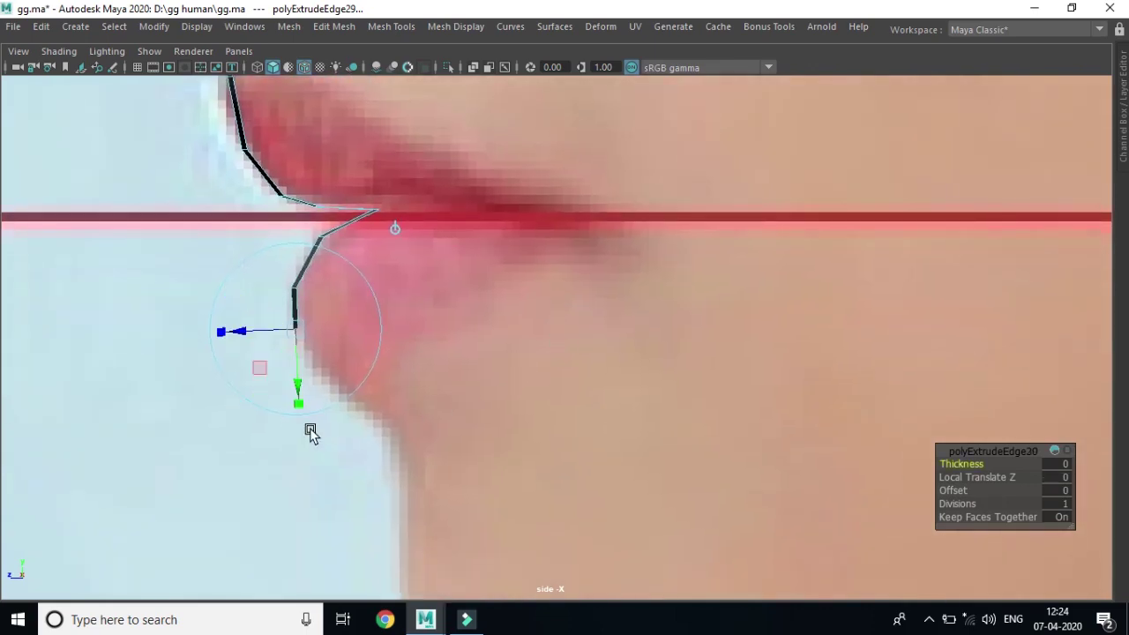
pyautogui.moveTo(262, 403); pyautogui.dragTo(404, 474)
pyautogui.hotkey('ctrl', 'e')
pyautogui.moveTo(305, 475); pyautogui.dragTo(340, 456)
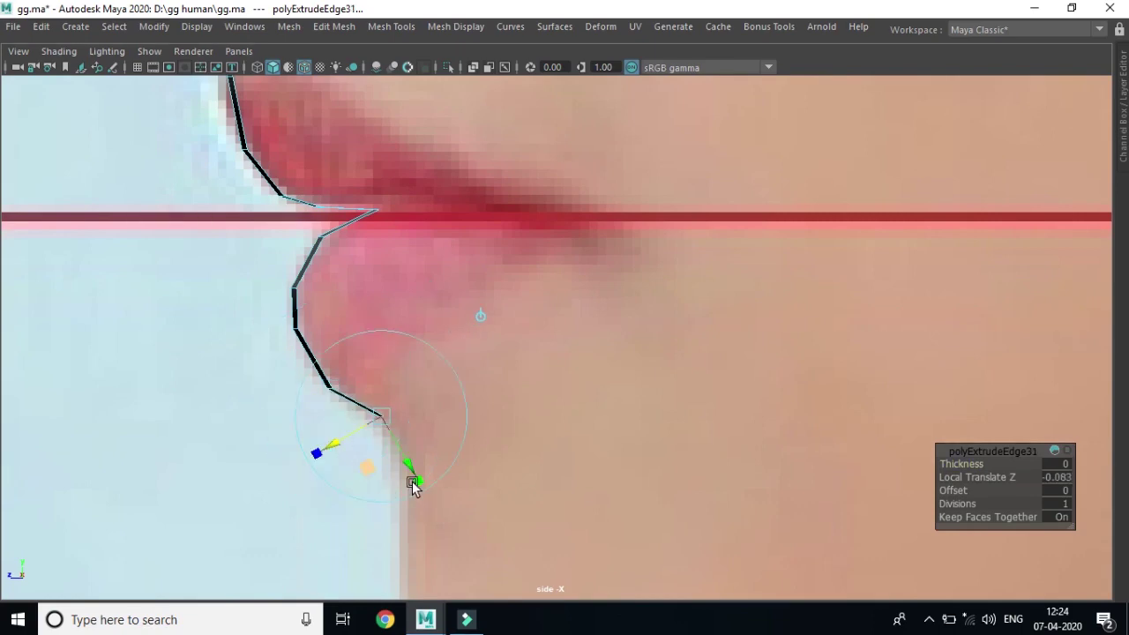
pyautogui.hotkey('ctrl', 'e')
pyautogui.moveTo(442, 451)
pyautogui.mouseDown()
pyautogui.moveTo(474, 509)
pyautogui.moveTo(280, 525)
pyautogui.mouseUp()
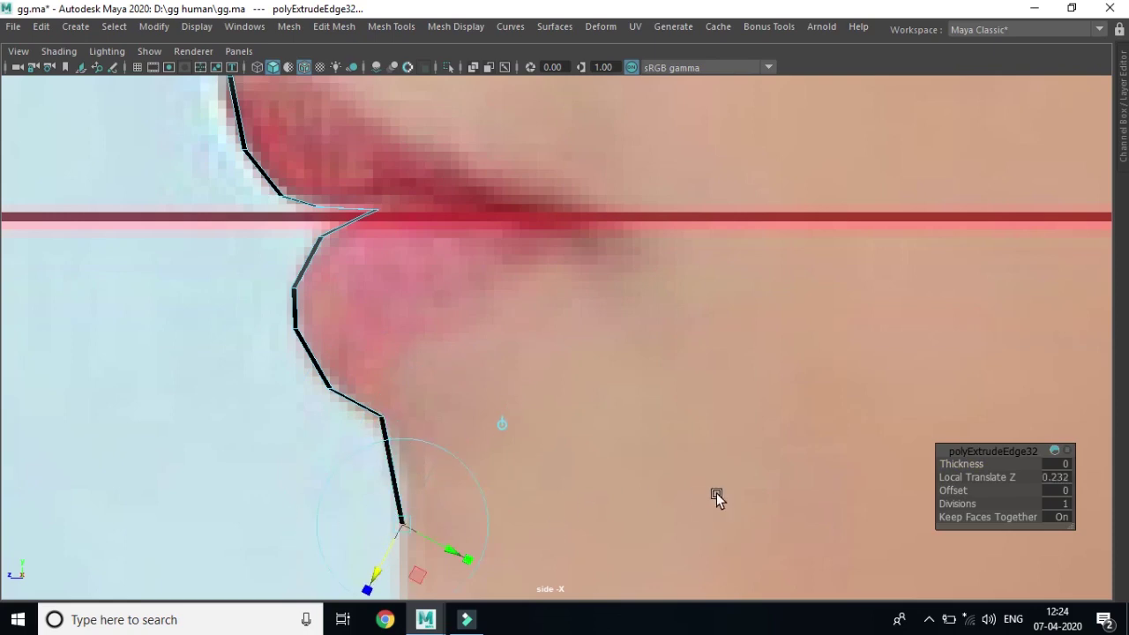
# Step: Trace the chin front down toward the bottom of the chin
pyautogui.keyDown('alt'); pyautogui.moveTo(716, 498); pyautogui.dragTo(662, 293, button='middle'); pyautogui.keyUp('alt')
pyautogui.hotkey('ctrl', 'e')
pyautogui.moveTo(403, 318)
pyautogui.mouseDown()
pyautogui.moveTo(373, 379)
pyautogui.moveTo(332, 369)
pyautogui.mouseUp()
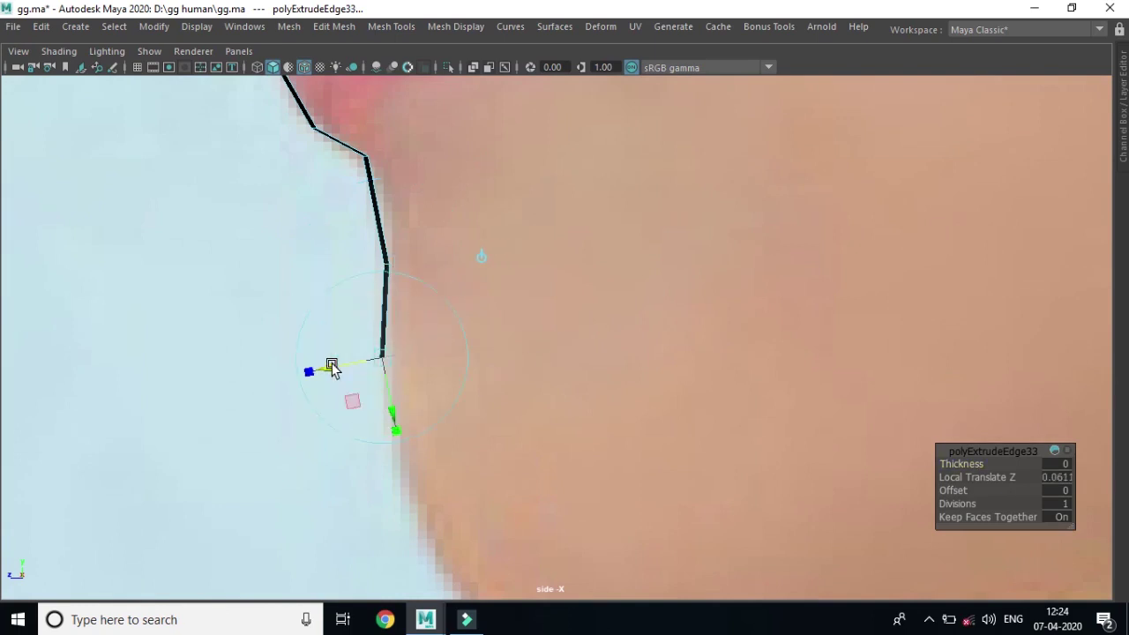
pyautogui.hotkey('ctrl', 'e')
pyautogui.moveTo(391, 434); pyautogui.dragTo(391, 532)
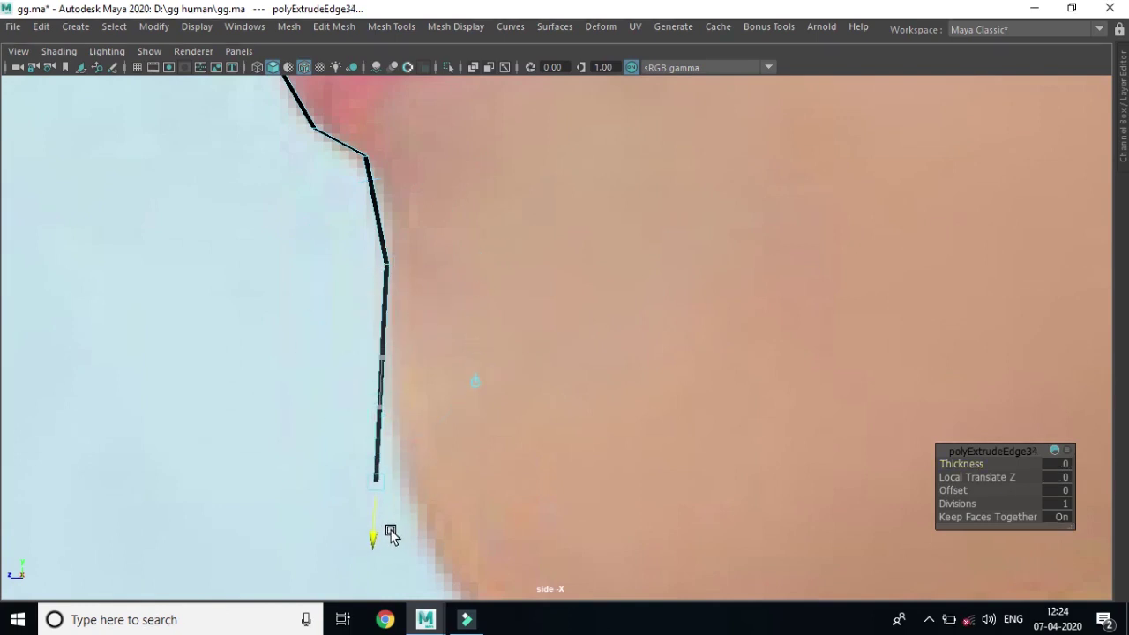
pyautogui.moveTo(350, 473); pyautogui.dragTo(340, 471)
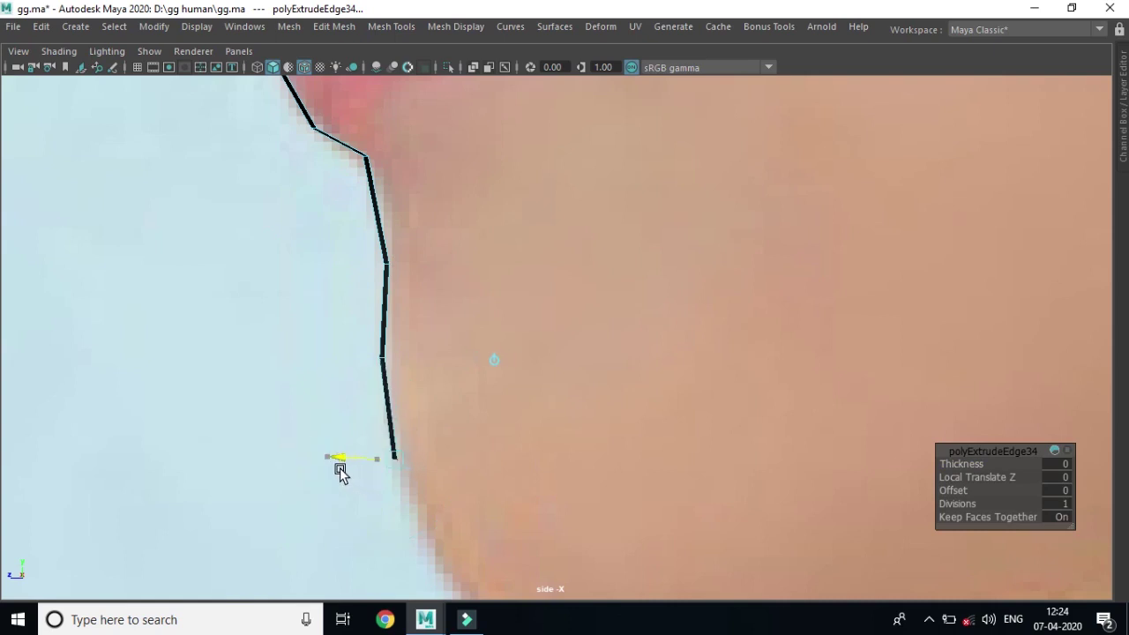
pyautogui.keyDown('alt'); pyautogui.moveTo(791, 519); pyautogui.dragTo(685, 241, button='middle'); pyautogui.keyUp('alt')
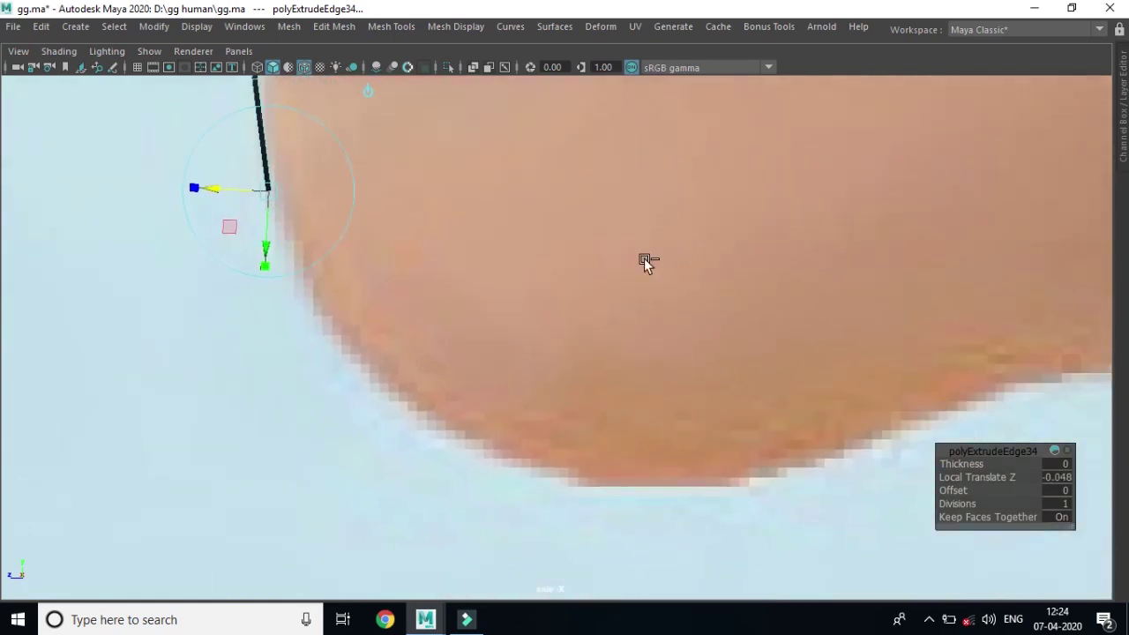
pyautogui.hotkey('ctrl', 'e')
pyautogui.moveTo(266, 251); pyautogui.dragTo(272, 366)
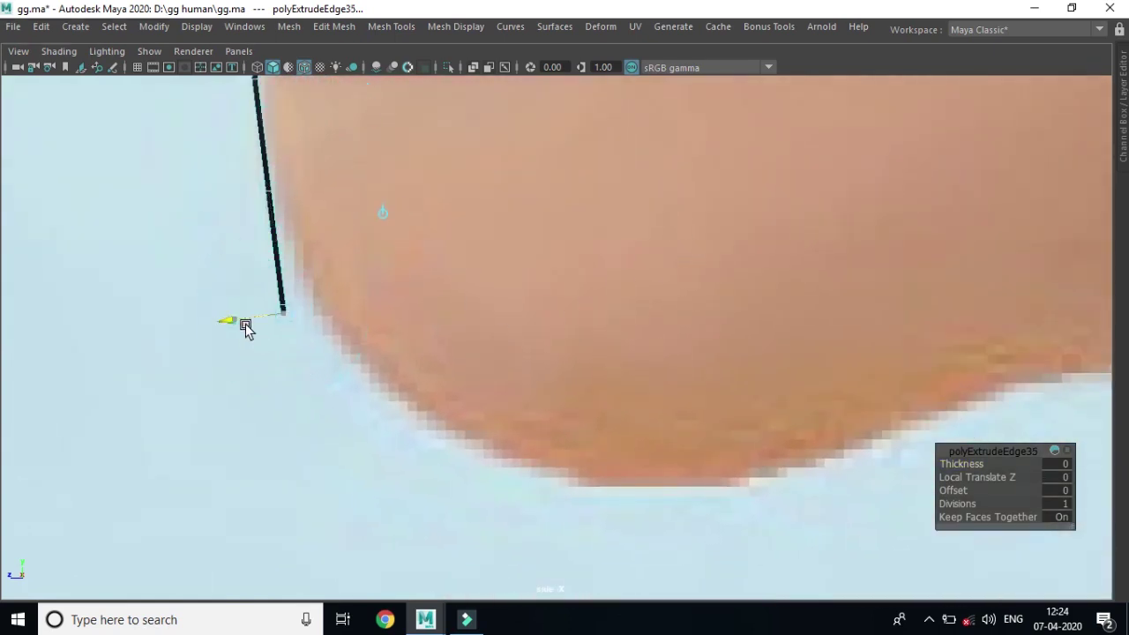
pyautogui.moveTo(245, 324); pyautogui.dragTo(258, 331)
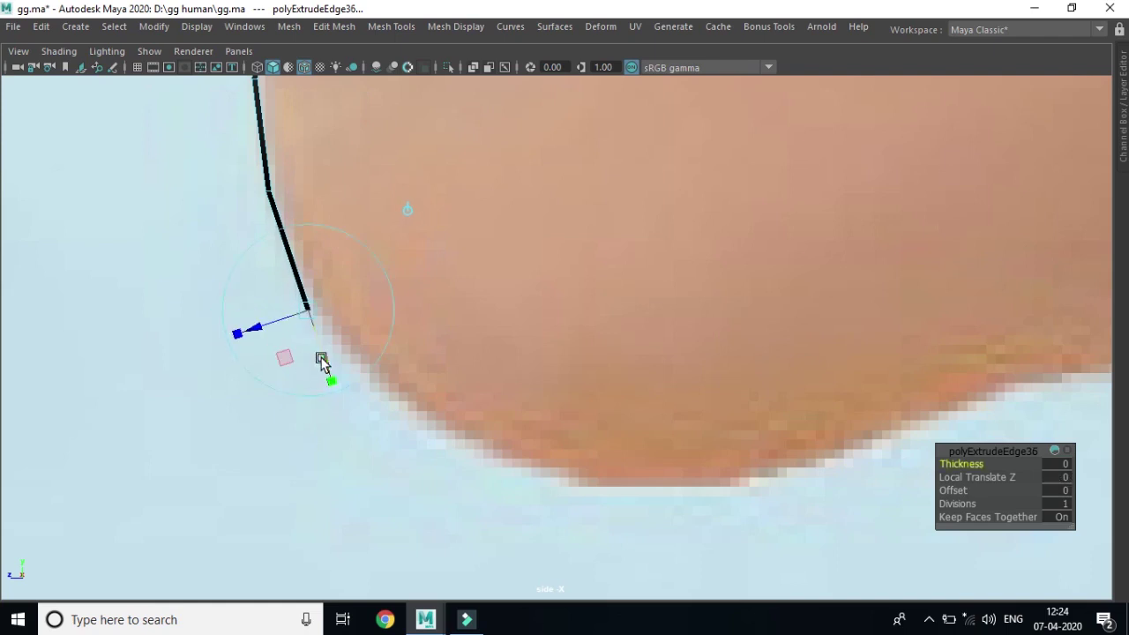
# Step: Wrap the strip around the chin curve and along the jaw underside
pyautogui.moveTo(322, 361)
pyautogui.mouseDown()
pyautogui.moveTo(378, 429)
pyautogui.moveTo(323, 413)
pyautogui.mouseUp()
pyautogui.hotkey('ctrl', 'e')
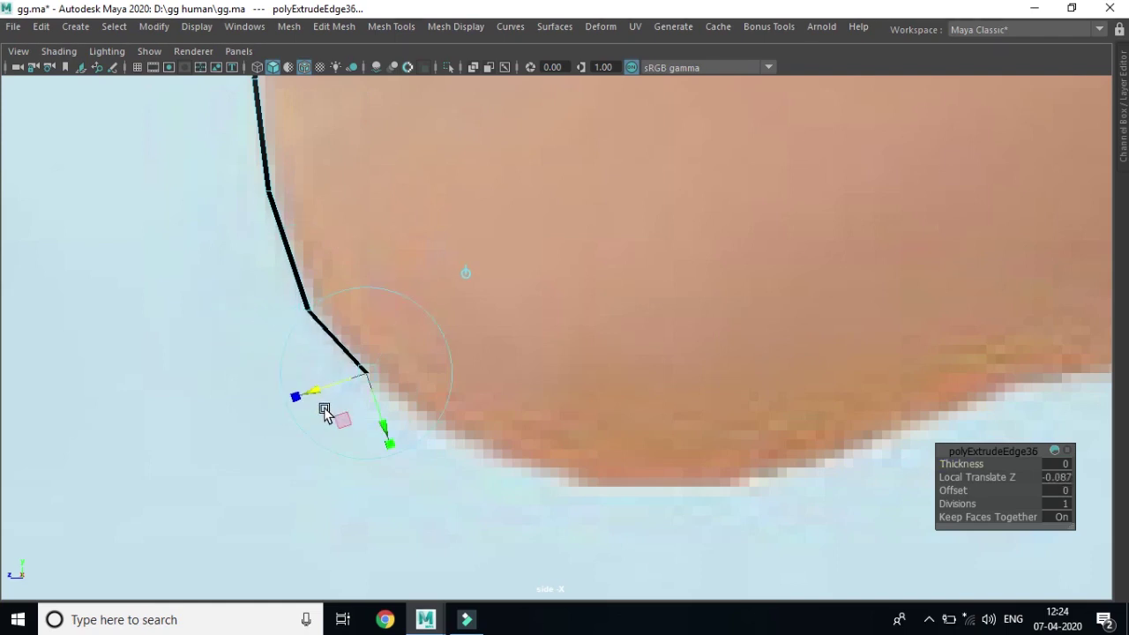
pyautogui.hotkey('ctrl', 'e')
pyautogui.moveTo(396, 415); pyautogui.dragTo(430, 475)
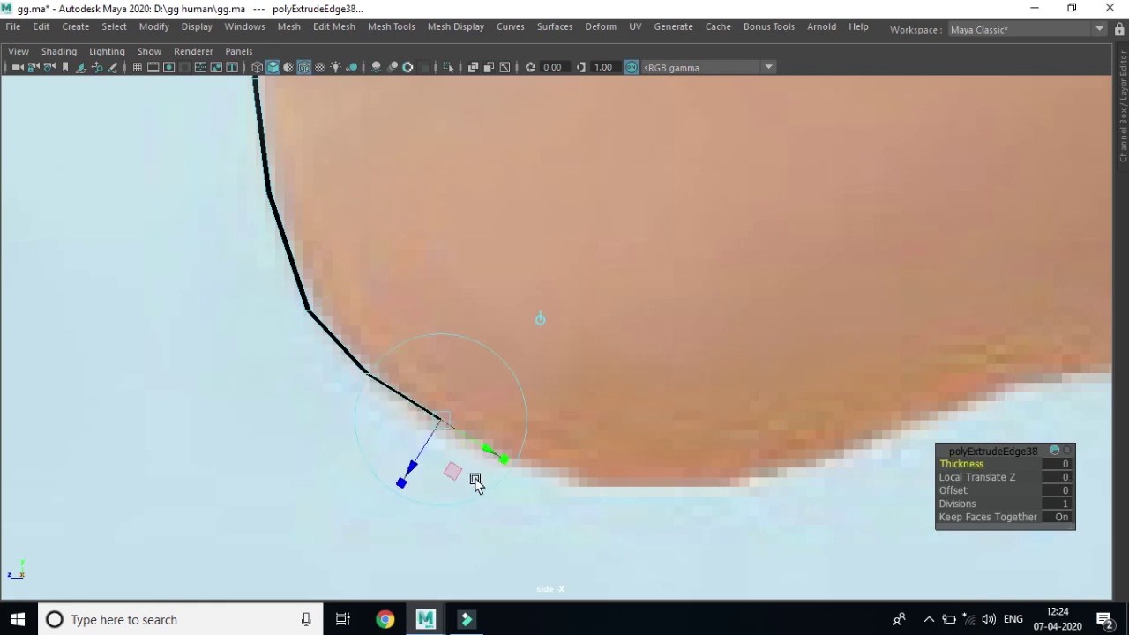
pyautogui.hotkey('ctrl', 'e')
pyautogui.moveTo(502, 459)
pyautogui.mouseDown()
pyautogui.moveTo(567, 512)
pyautogui.moveTo(537, 517)
pyautogui.mouseUp()
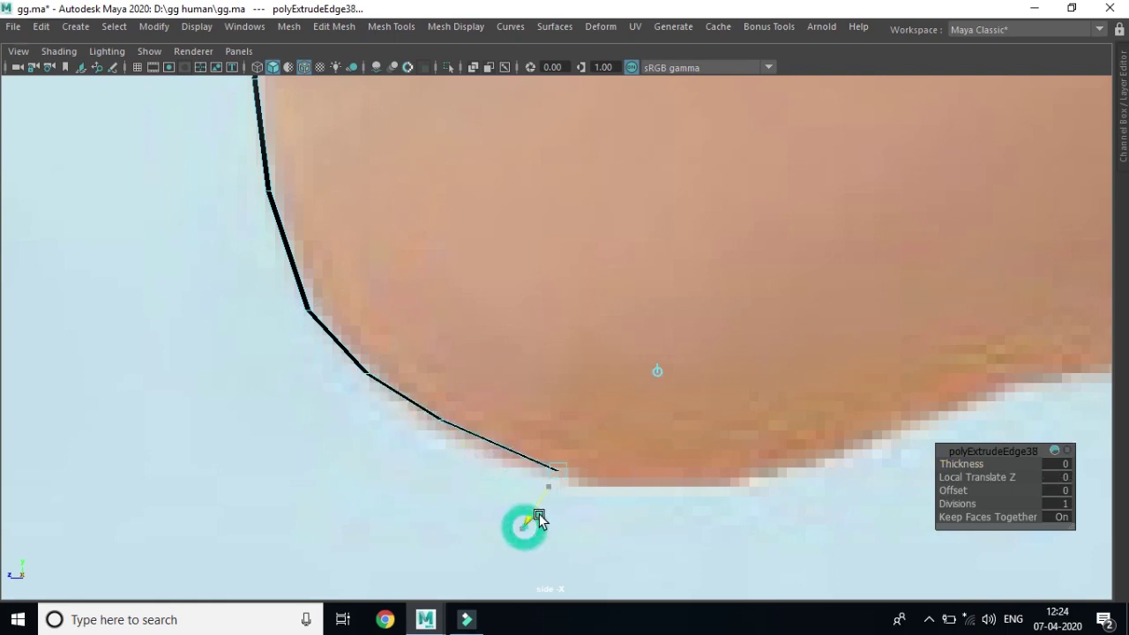
pyautogui.hotkey('ctrl', 'e')
pyautogui.moveTo(613, 499); pyautogui.dragTo(718, 529)
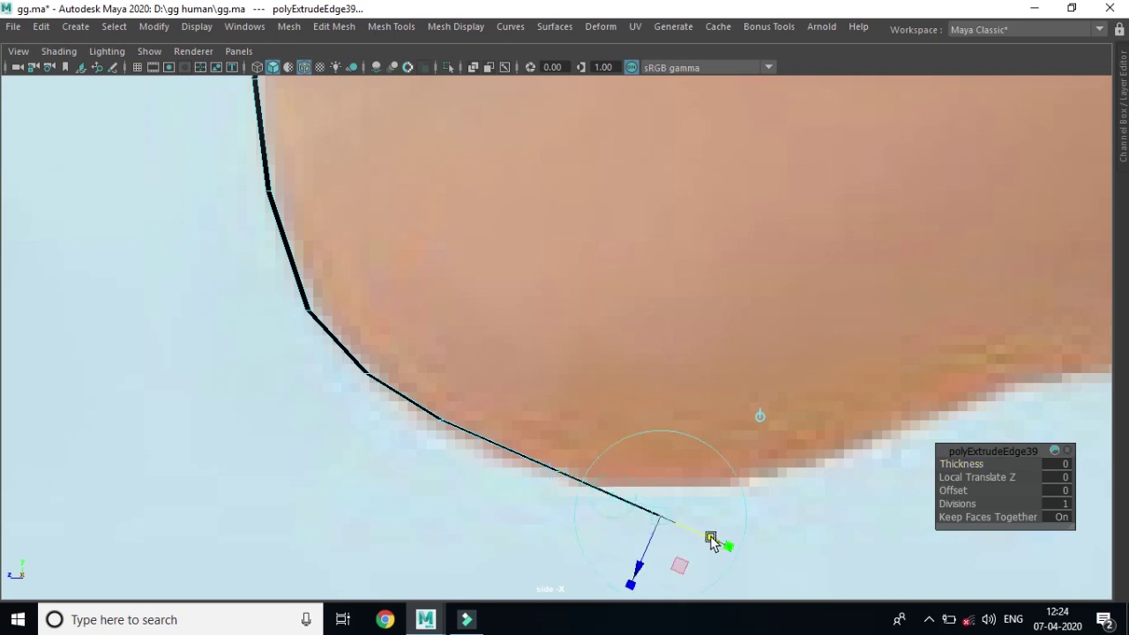
pyautogui.moveTo(647, 564)
pyautogui.mouseDown()
pyautogui.moveTo(663, 524)
pyautogui.moveTo(647, 529)
pyautogui.mouseUp()
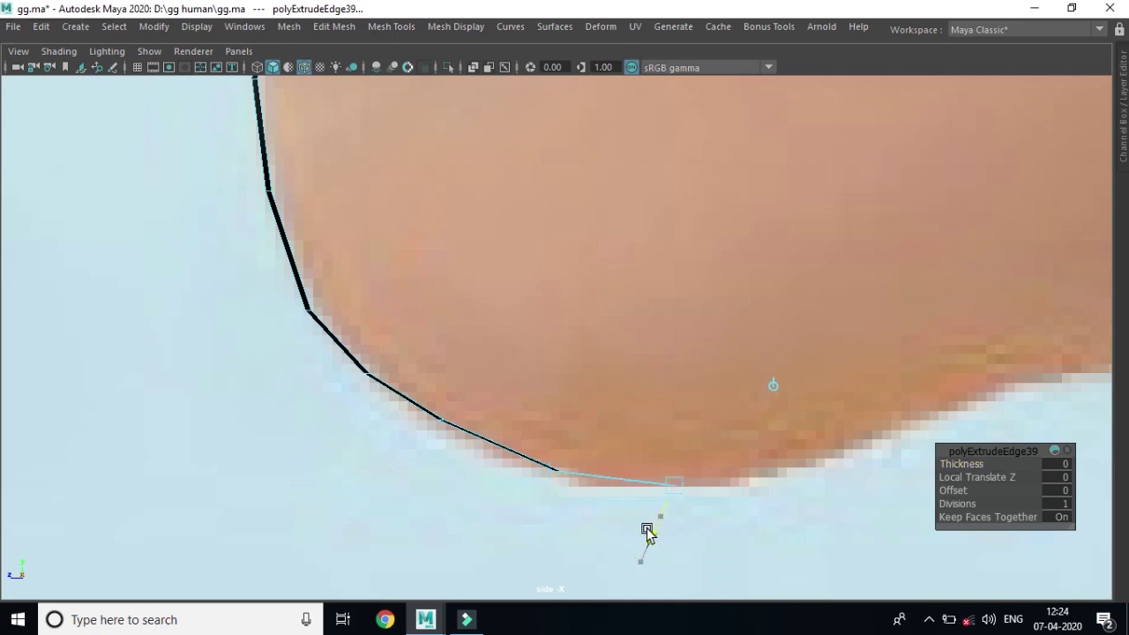
# Step: Zoom out, deselect the finished strip and view it in the maximized front view
pyautogui.scroll(-3, 547, 445)
pyautogui.scroll(-2, 529, 448)
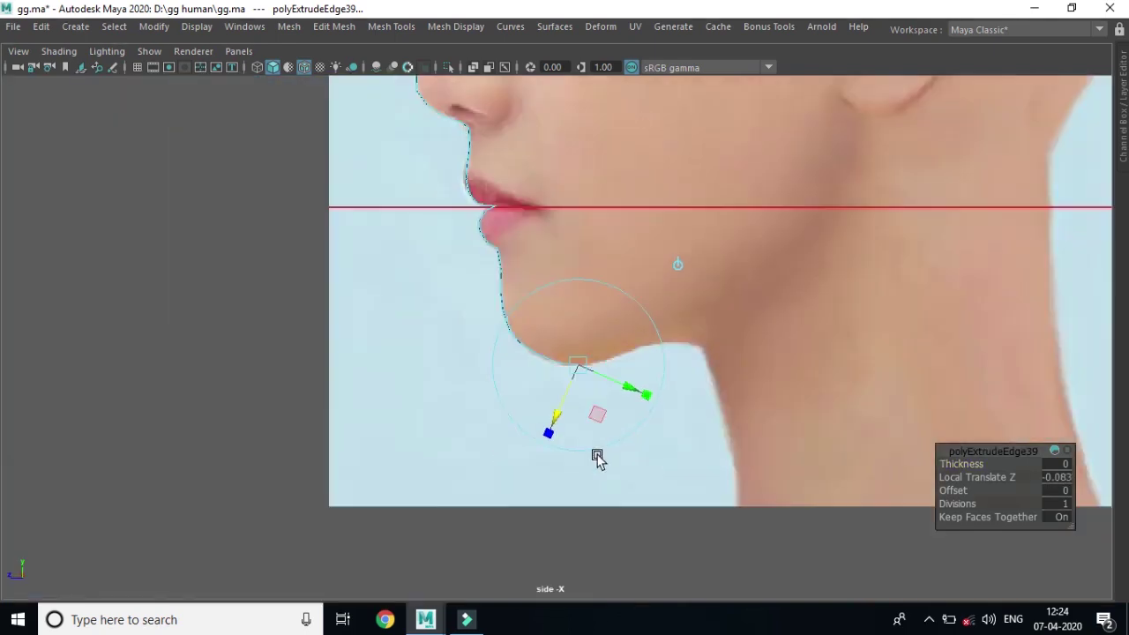
pyautogui.scroll(-2, 597, 456)
pyautogui.scroll(-1, 557, 467)
pyautogui.scroll(-1, 585, 470)
pyautogui.scroll(-1, 573, 431)
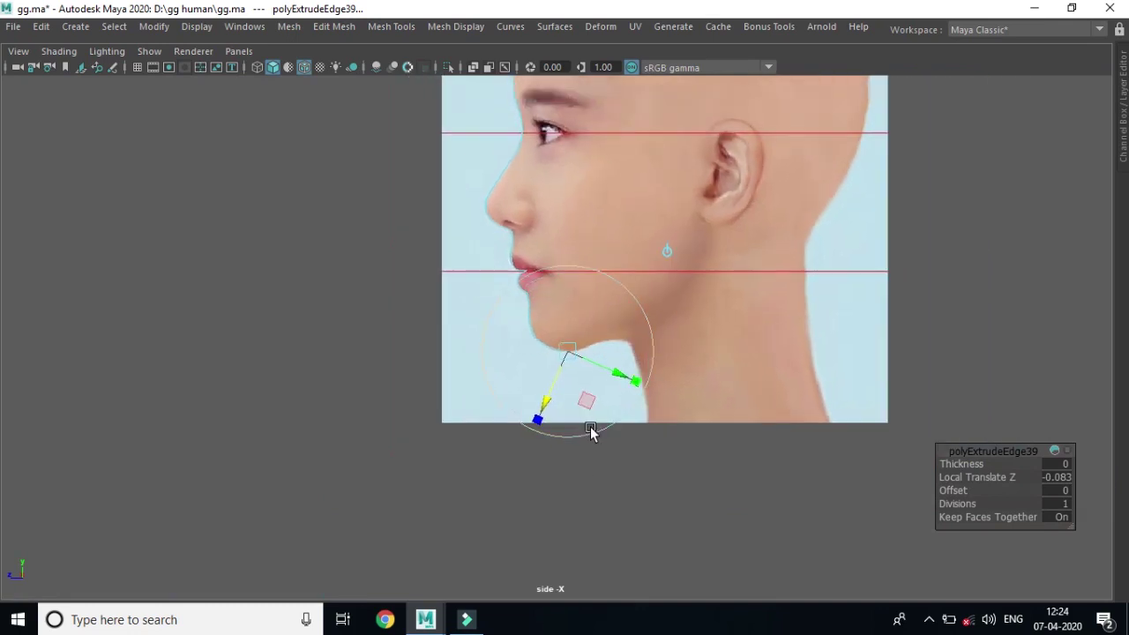
pyautogui.click(599, 481)
pyautogui.press('space')
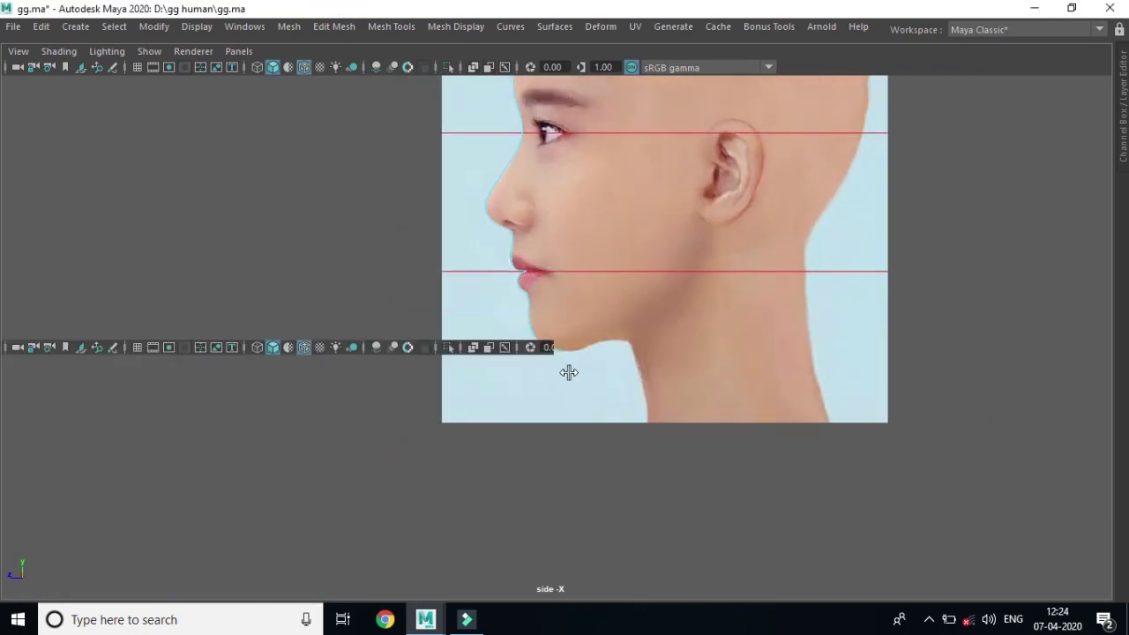
pyautogui.press('space')
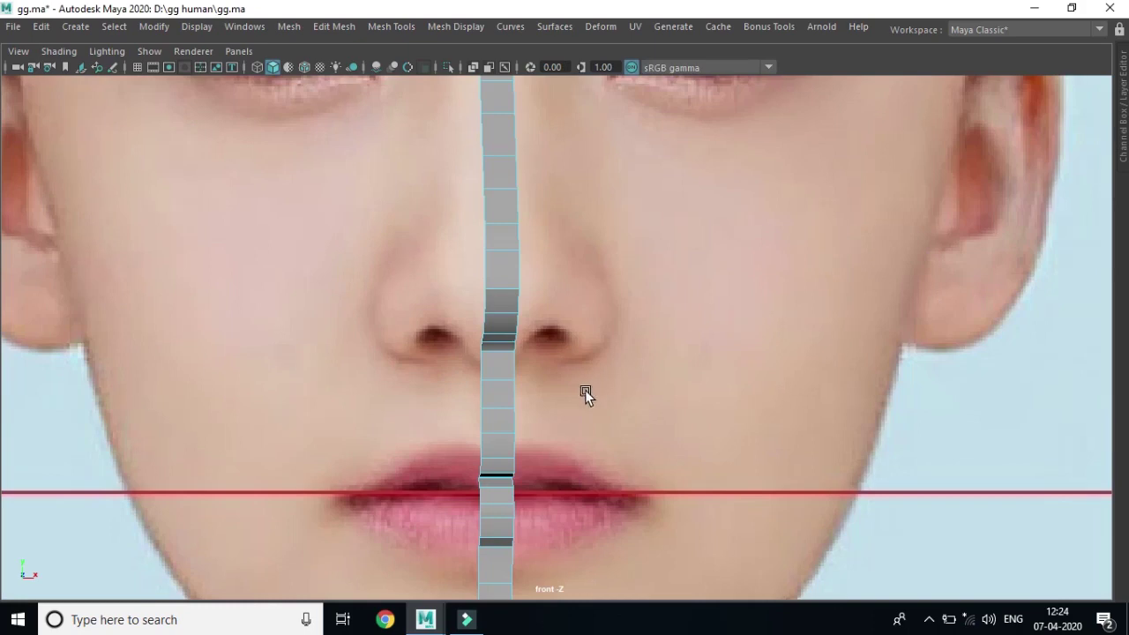
pyautogui.scroll(-3, 534, 449)
pyautogui.scroll(-1, 604, 424)
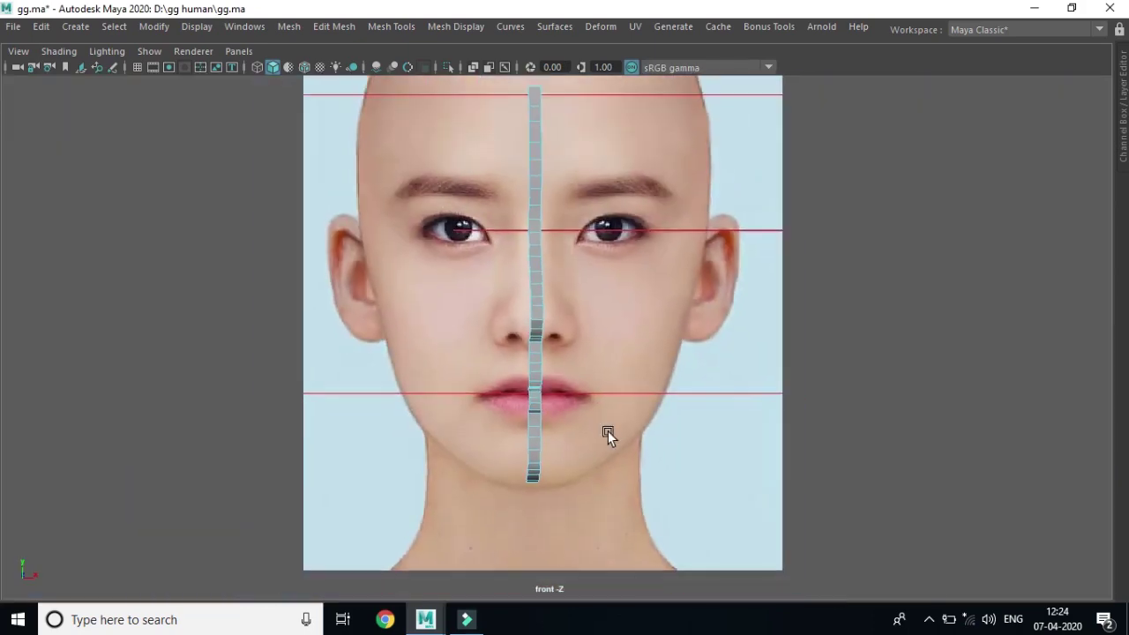
pyautogui.scroll(-1, 608, 431)
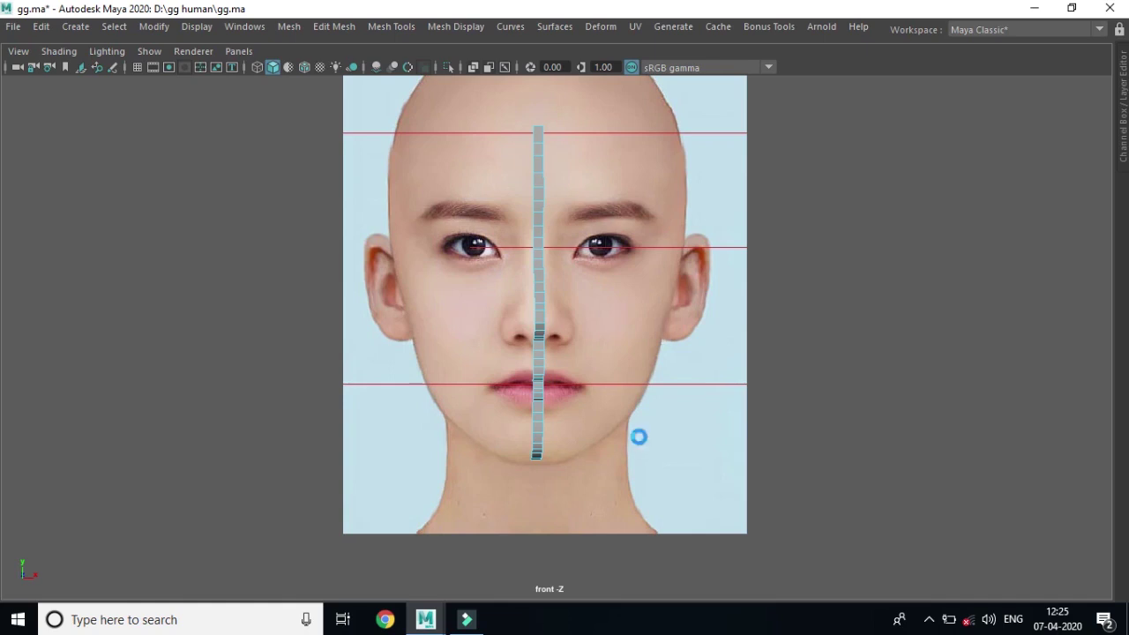
# Step: Orbit the perspective view to inspect the strip, then maximize the front view
pyautogui.press('space')
pyautogui.press('space')
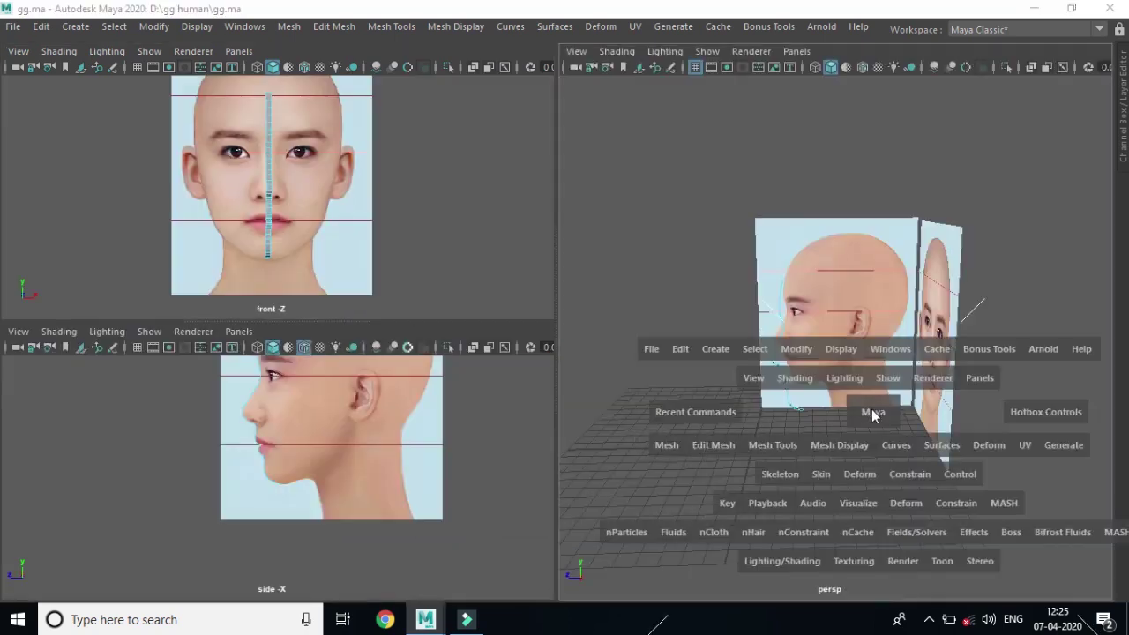
pyautogui.moveTo(576, 476)
pyautogui.keyDown('alt'); pyautogui.mouseDown()
pyautogui.moveTo(524, 433)
pyautogui.moveTo(532, 497)
pyautogui.moveTo(666, 434)
pyautogui.moveTo(726, 451)
pyautogui.moveTo(696, 504)
pyautogui.moveTo(525, 510)
pyautogui.moveTo(542, 471)
pyautogui.moveTo(656, 496)
pyautogui.moveTo(585, 471)
pyautogui.mouseUp(); pyautogui.keyUp('alt')
pyautogui.moveTo(622, 521)
pyautogui.keyDown('alt'); pyautogui.mouseDown()
pyautogui.moveTo(632, 491)
pyautogui.moveTo(675, 453)
pyautogui.moveTo(693, 486)
pyautogui.moveTo(684, 516)
pyautogui.moveTo(585, 503)
pyautogui.mouseUp(); pyautogui.keyUp('alt')
pyautogui.press('space')
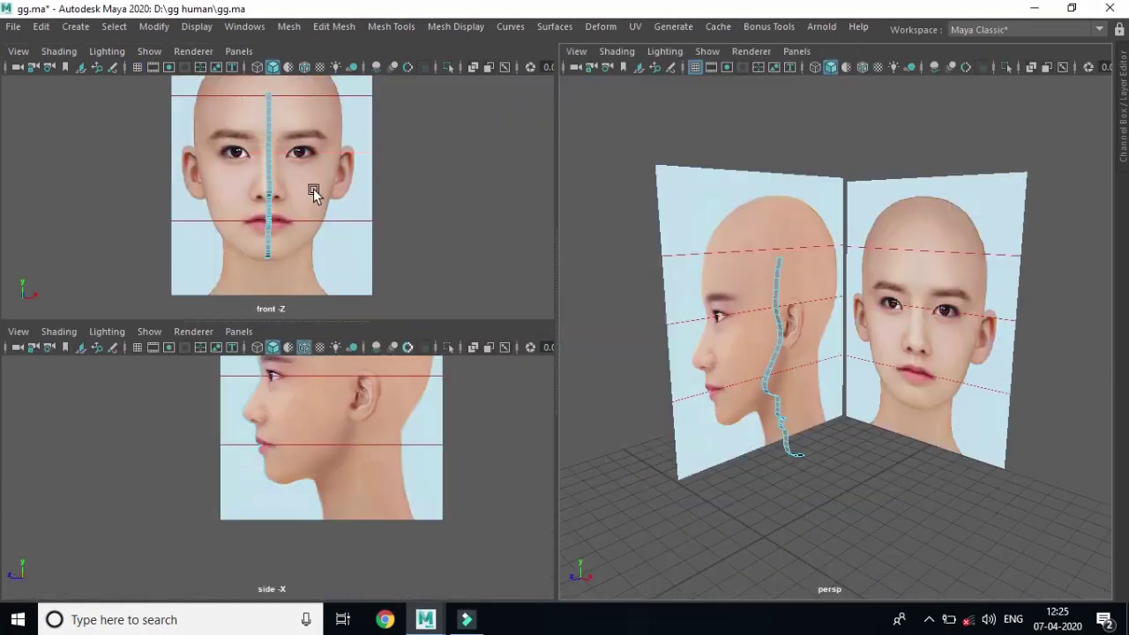
pyautogui.press('space')
pyautogui.scroll(2, 556, 397)
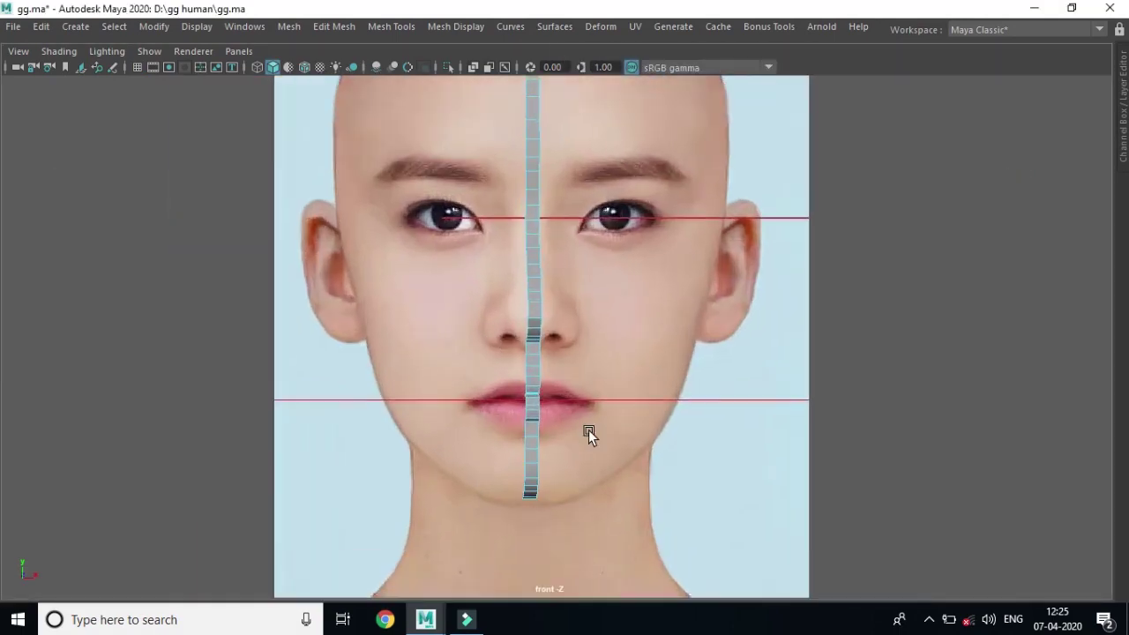
# Step: Zoom in on the eyes, switch to Edge mode, and select the strip's side edge at eye level
pyautogui.scroll(2, 635, 388)
pyautogui.scroll(1, 642, 380)
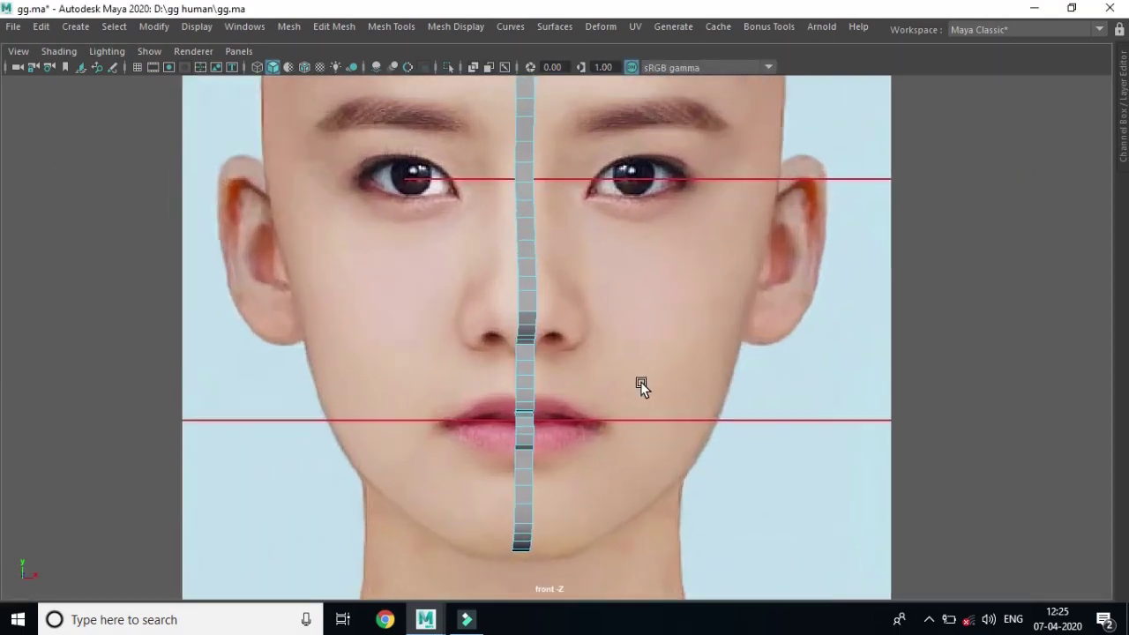
pyautogui.scroll(-2, 644, 380)
pyautogui.scroll(1, 644, 380)
pyautogui.scroll(2, 645, 380)
pyautogui.scroll(1, 646, 380)
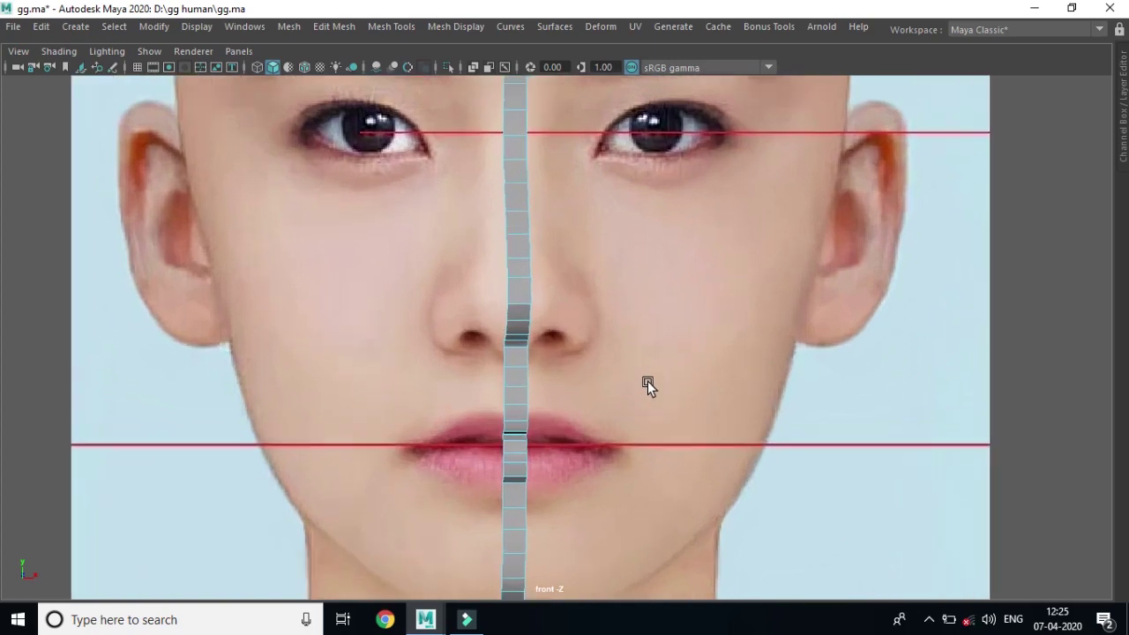
pyautogui.scroll(1, 647, 381)
pyautogui.scroll(1, 650, 372)
pyautogui.keyDown('alt'); pyautogui.moveTo(731, 310); pyautogui.dragTo(625, 471, button='middle'); pyautogui.keyUp('alt')
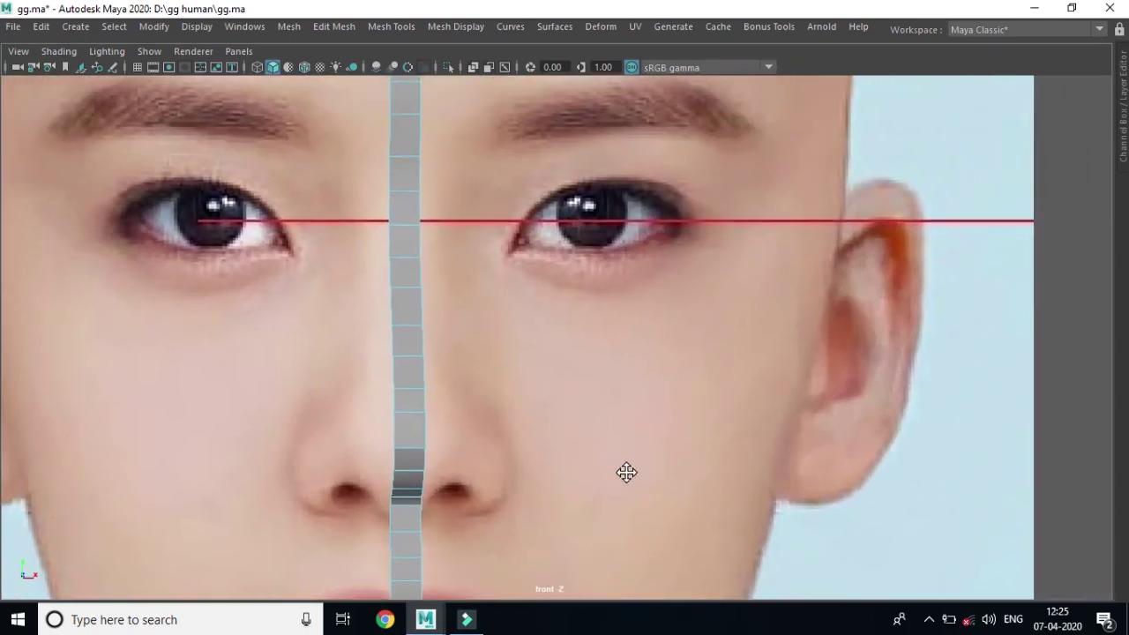
pyautogui.scroll(1, 446, 393)
pyautogui.moveTo(447, 394)
pyautogui.keyDown('alt'); pyautogui.mouseDown(button='middle')
pyautogui.moveTo(513, 267)
pyautogui.moveTo(617, 396)
pyautogui.mouseUp(button='middle'); pyautogui.keyUp('alt')
pyautogui.scroll(1, 612, 403)
pyautogui.scroll(1, 636, 439)
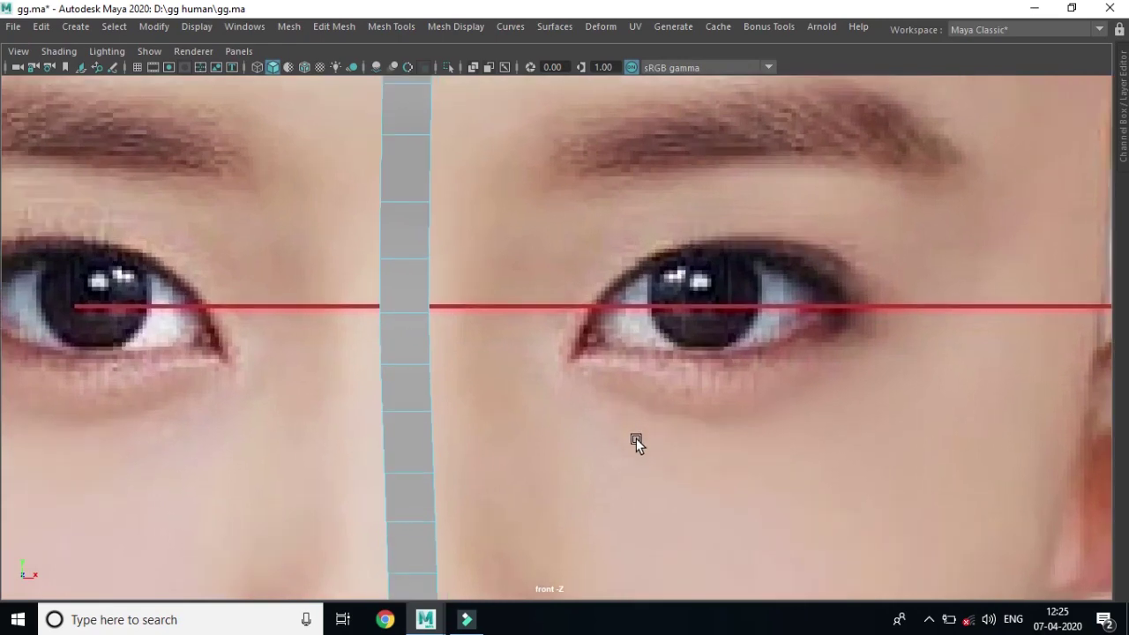
pyautogui.scroll(1, 635, 427)
pyautogui.scroll(1, 625, 422)
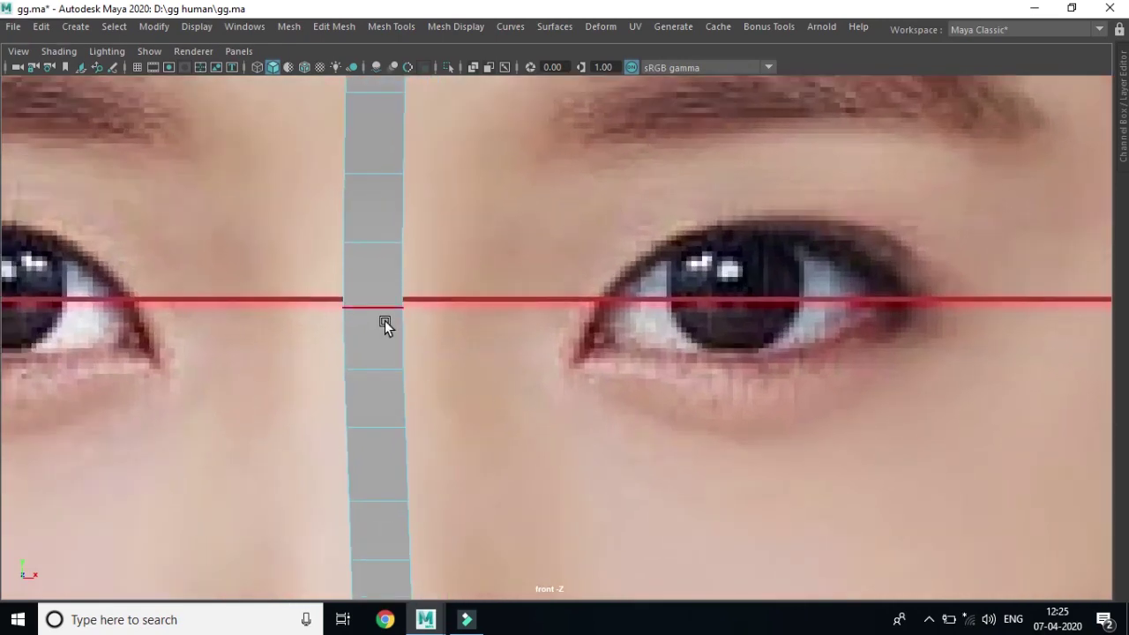
pyautogui.moveTo(379, 342); pyautogui.dragTo(368, 116, button='right')
pyautogui.click(397, 264)
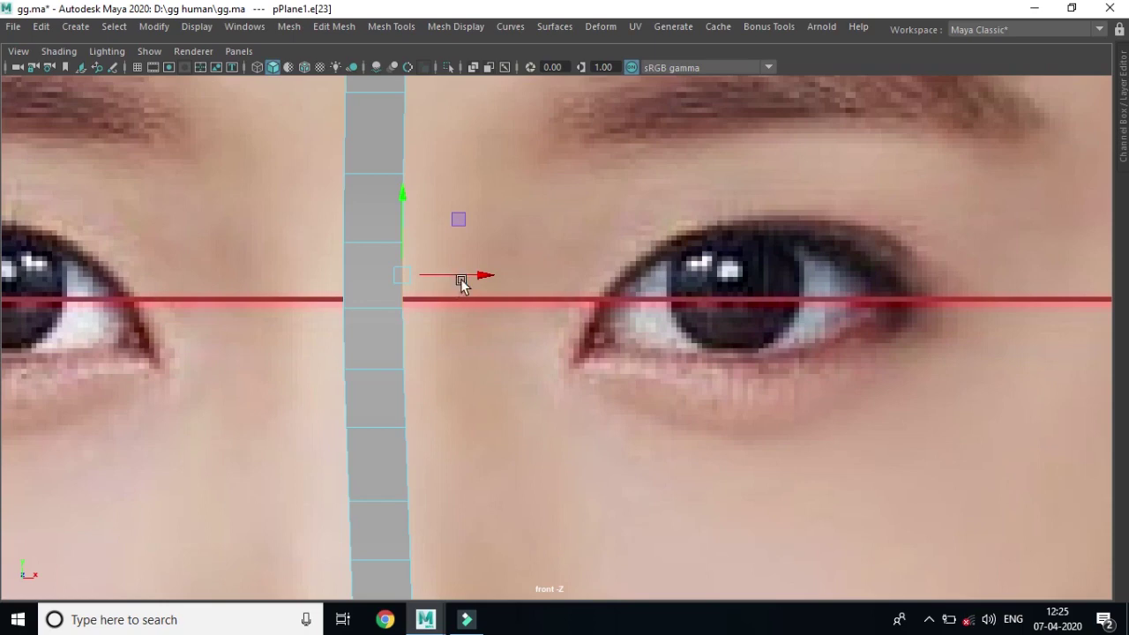
# Step: Extrude the eye-level edge toward the eye's outer corner, then undo that attempt
pyautogui.hotkey('ctrl', 'e')
pyautogui.moveTo(459, 277); pyautogui.dragTo(1116, 327)
pyautogui.scroll(-3, 906, 350)
pyautogui.scroll(-3, 780, 376)
pyautogui.keyDown('alt'); pyautogui.moveTo(817, 433); pyautogui.dragTo(680, 444, button='middle'); pyautogui.keyUp('alt')
pyautogui.scroll(1, 610, 410)
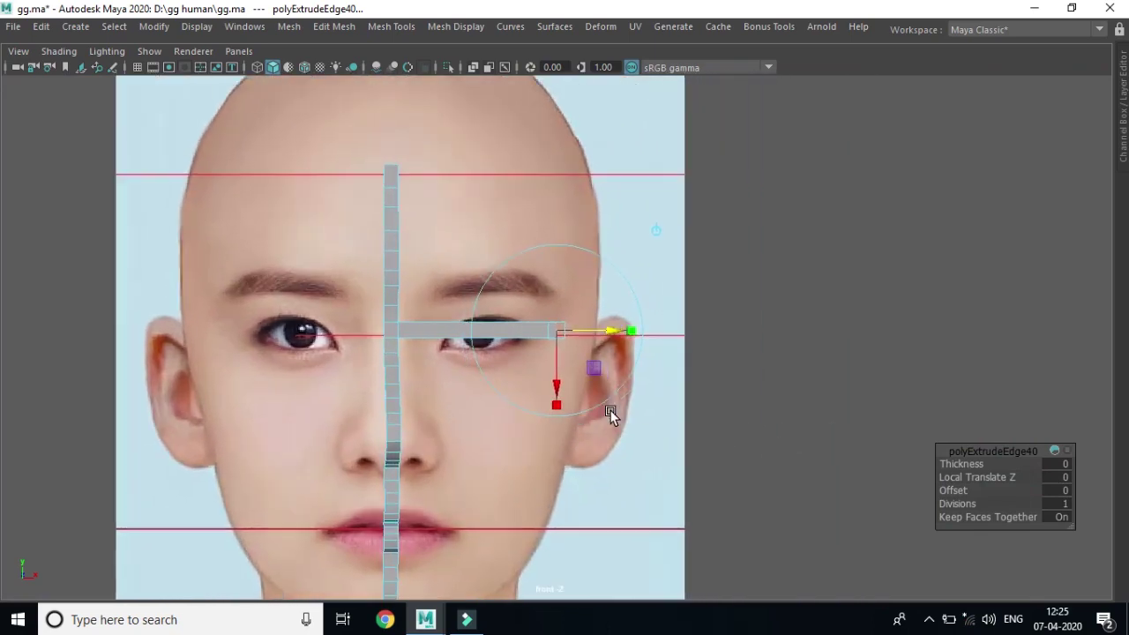
pyautogui.scroll(1, 611, 410)
pyautogui.click(613, 332)
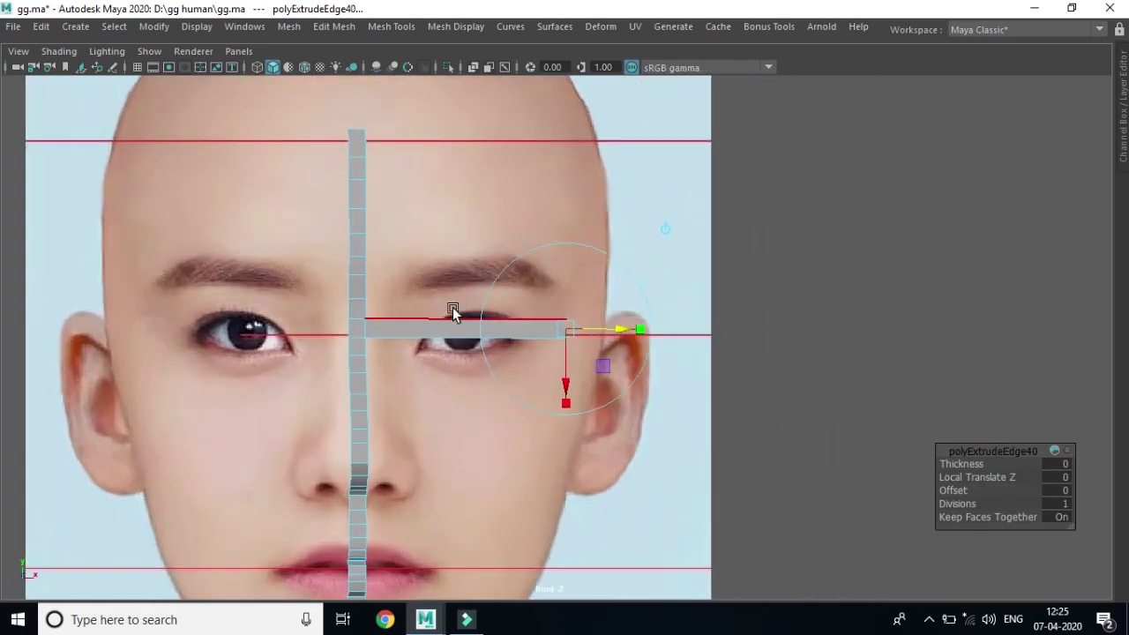
pyautogui.hotkey('ctrl', 'z')
pyautogui.hotkey('ctrl', 'z')
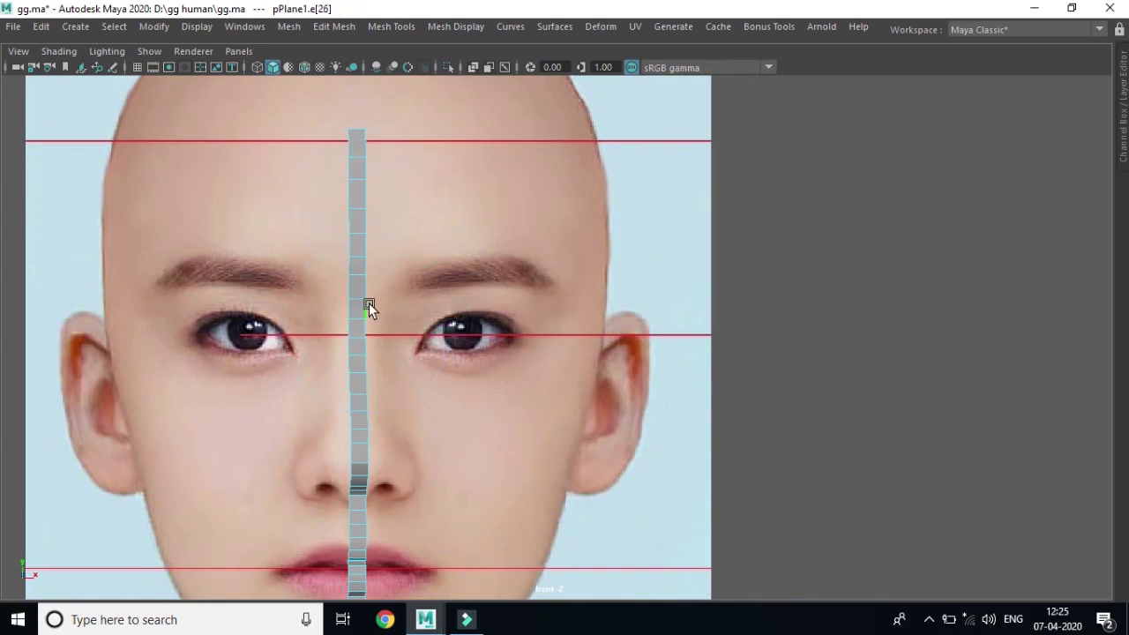
# Step: Re-extrude the edge horizontally out to the temple, deselect, and restore the full interface
pyautogui.hotkey('ctrl', 'e')
pyautogui.moveTo(429, 310)
pyautogui.mouseDown()
pyautogui.moveTo(653, 315)
pyautogui.moveTo(613, 320)
pyautogui.moveTo(627, 319)
pyautogui.mouseUp()
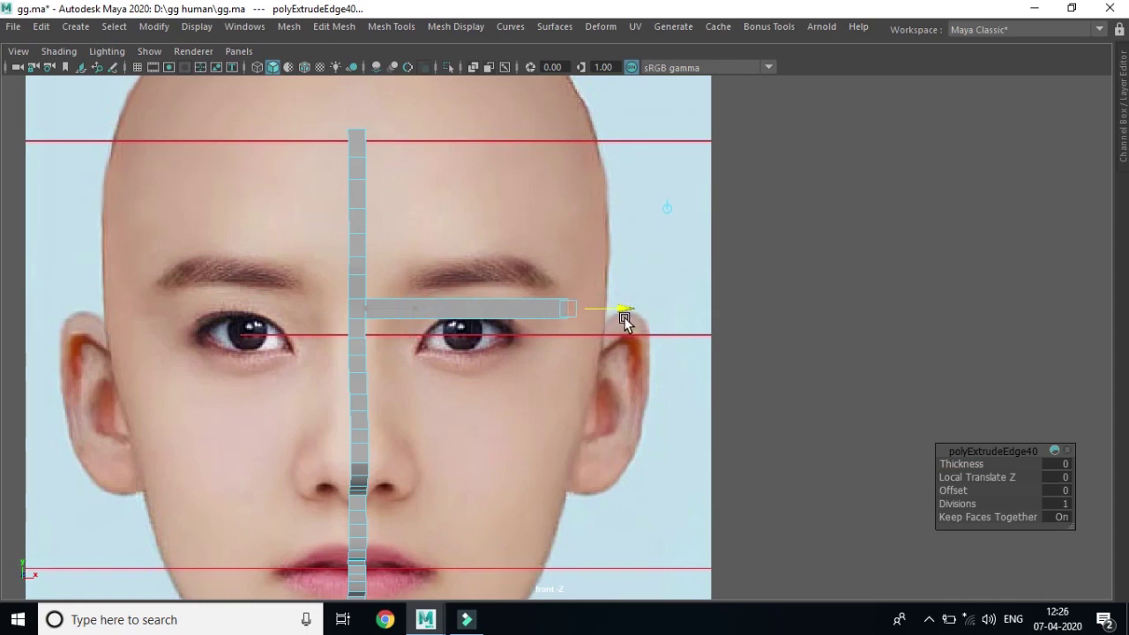
pyautogui.scroll(1, 529, 414)
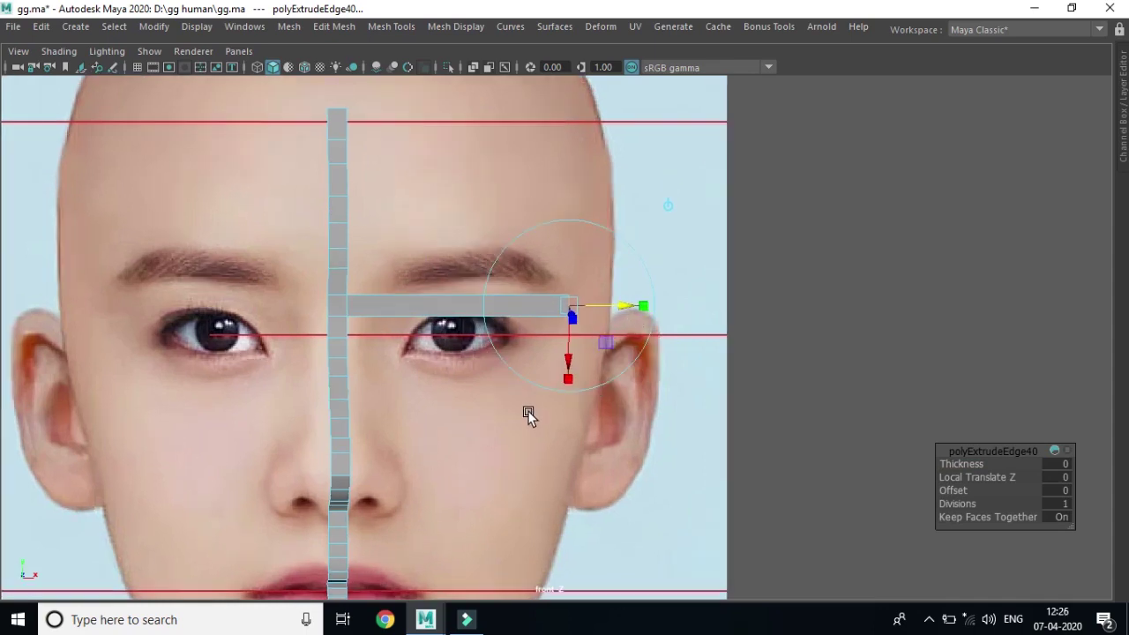
pyautogui.scroll(1, 525, 432)
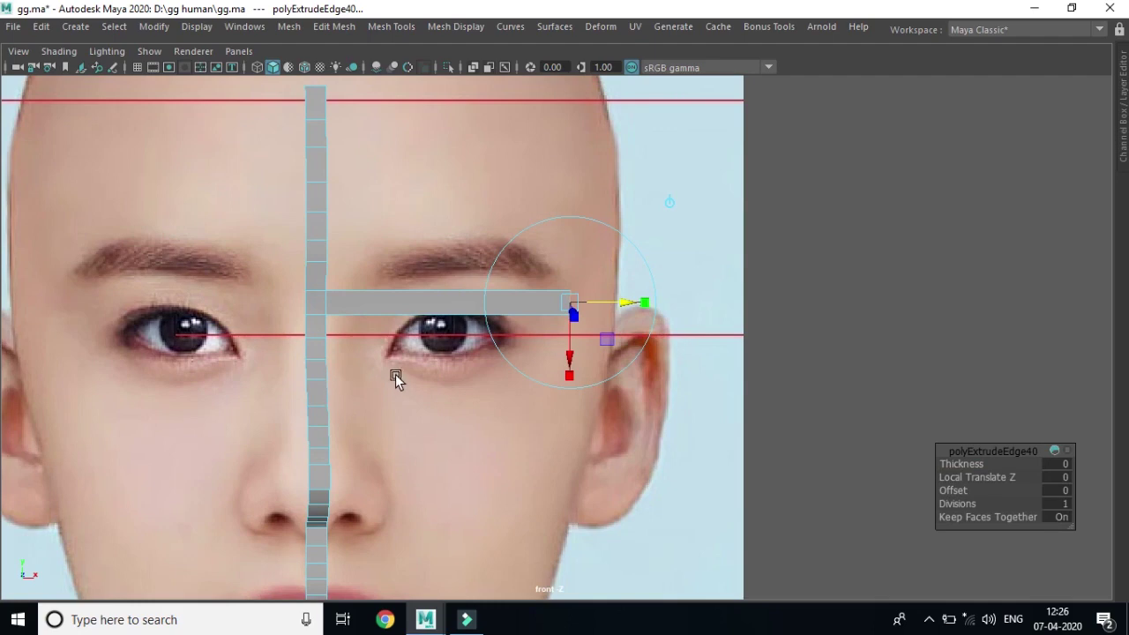
pyautogui.scroll(1, 484, 364)
pyautogui.scroll(1, 487, 376)
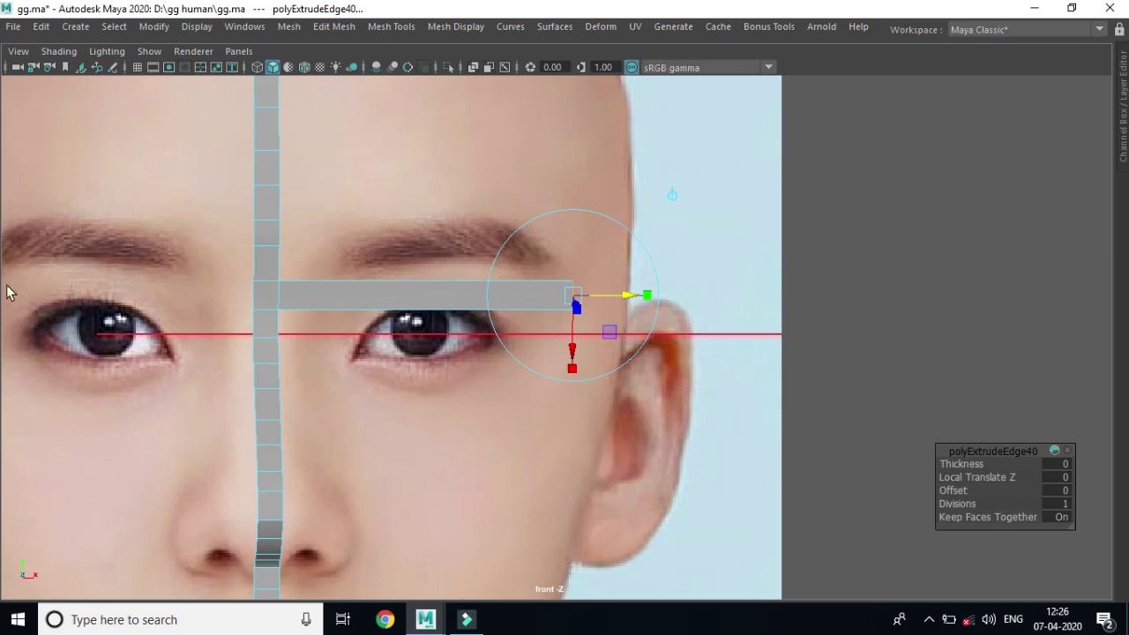
pyautogui.scroll(-2, 450, 388)
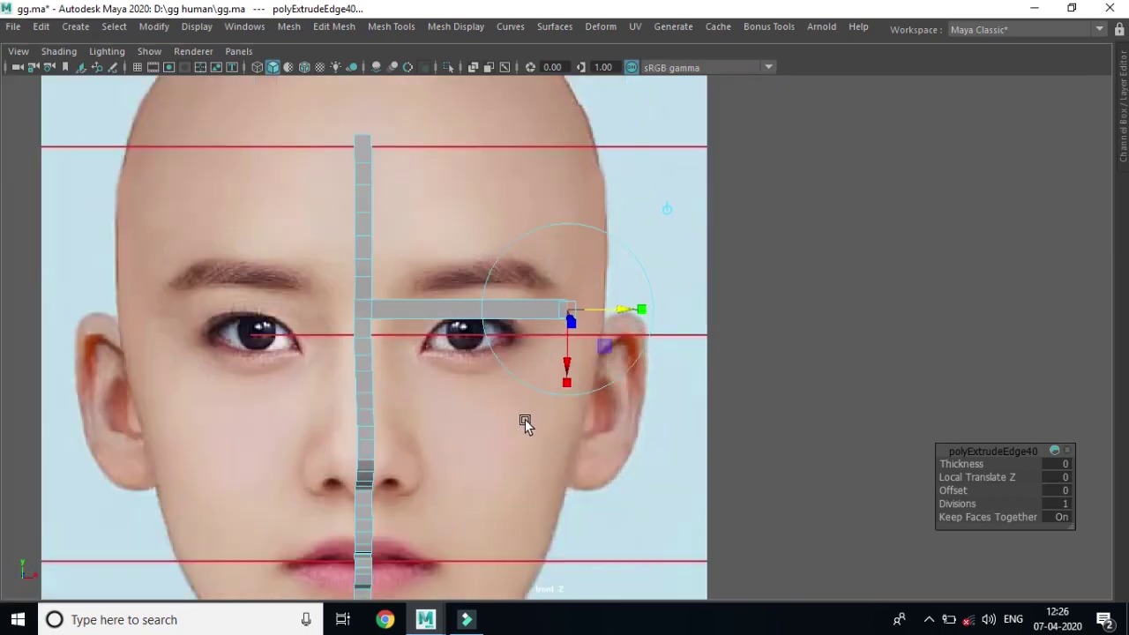
pyautogui.scroll(1, 525, 425)
pyautogui.scroll(1, 533, 415)
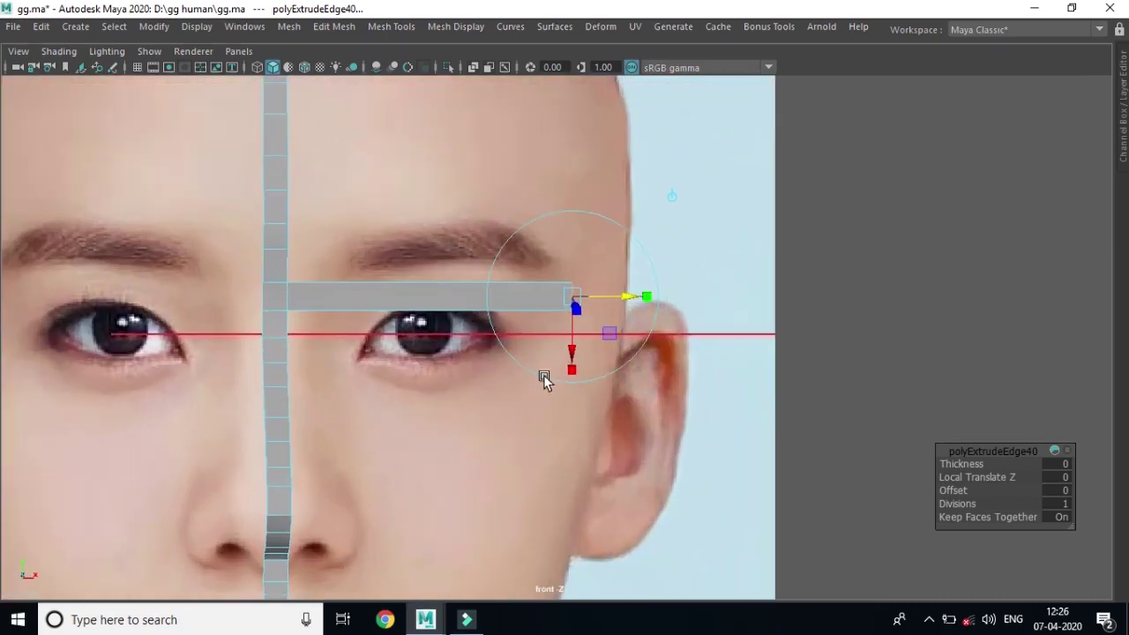
pyautogui.click(830, 324)
pyautogui.hotkey('ctrl', 'space')
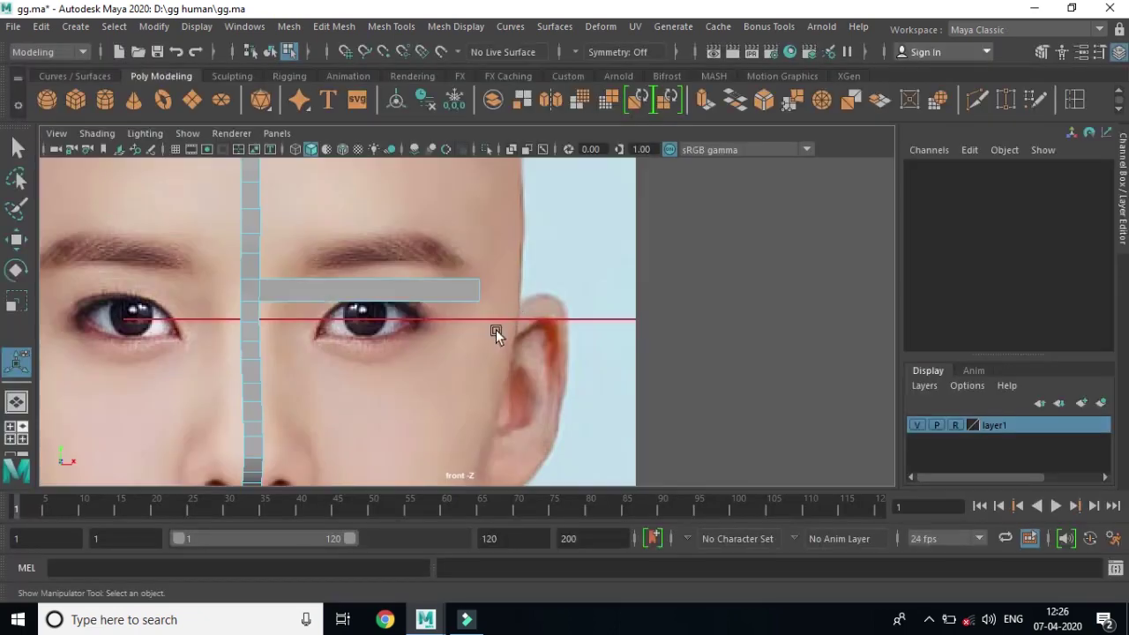
# Step: Insert four vertical edge loops across the horizontal brow strip (polySplitRing1–4)
pyautogui.click(1074, 100)
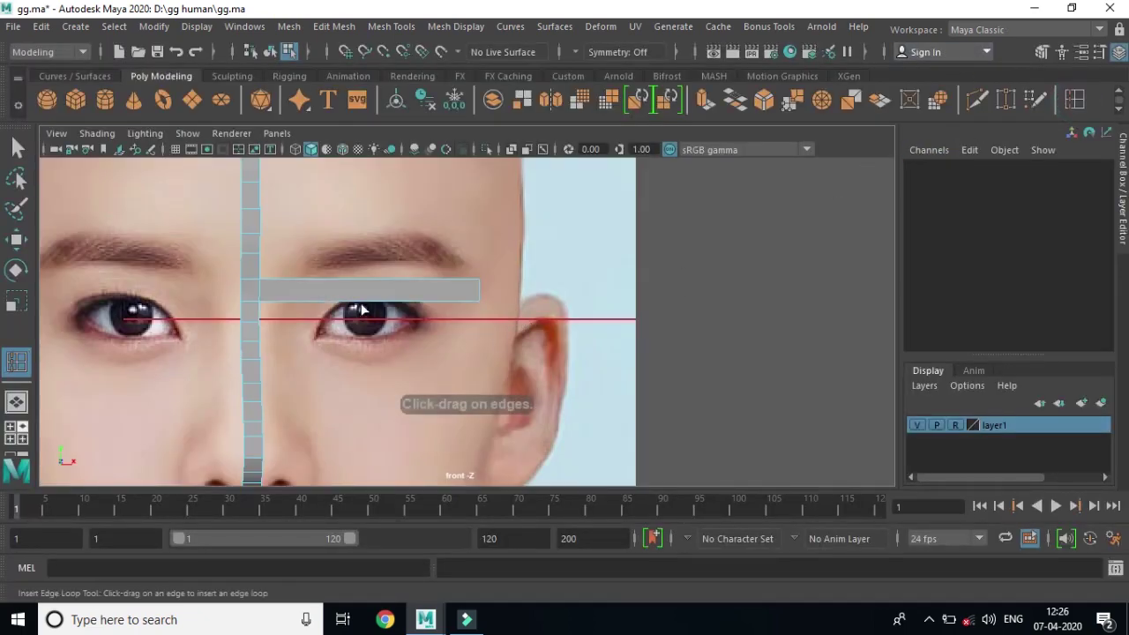
pyautogui.click(432, 280)
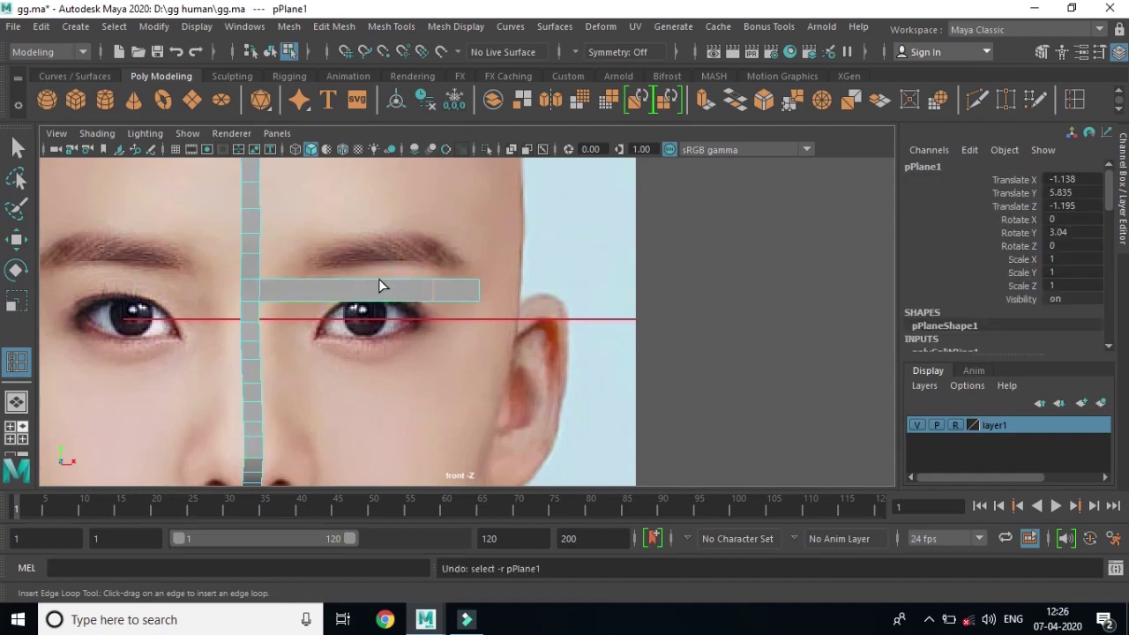
pyautogui.hotkey('ctrl', 'z')
pyautogui.click(388, 279)
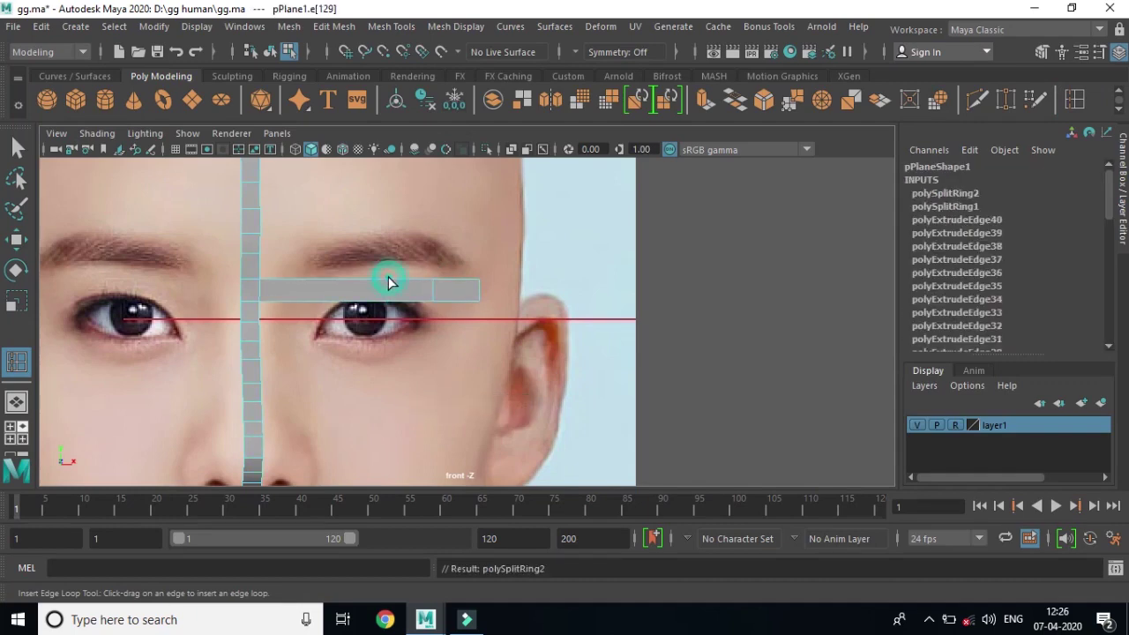
pyautogui.click(326, 279)
pyautogui.click(290, 279)
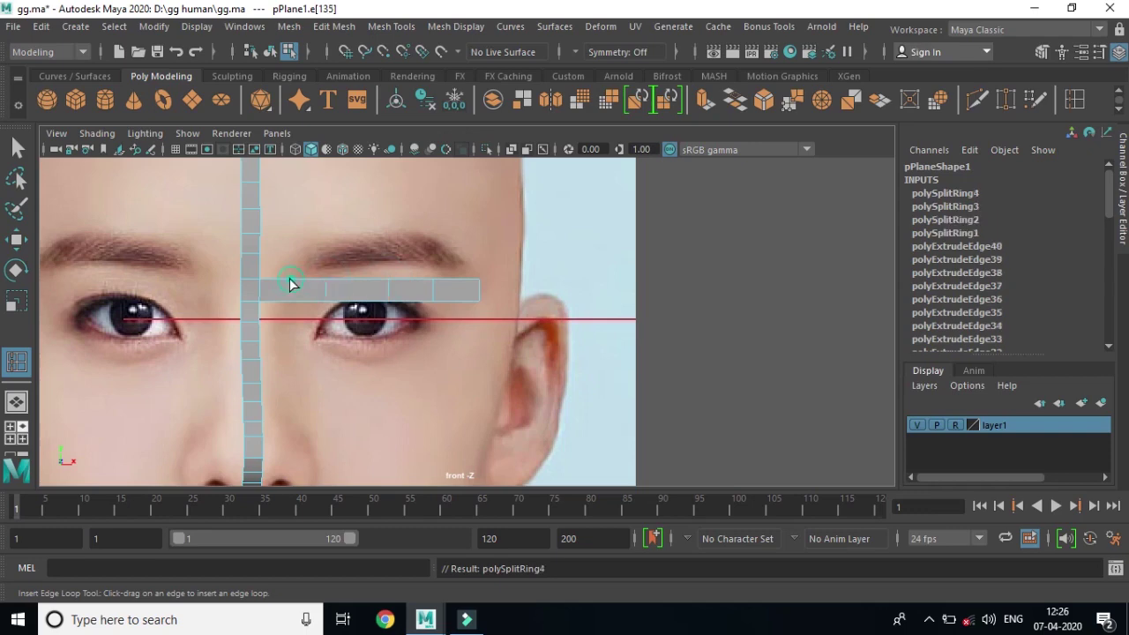
# Step: In vertex mode, move the brow strip's inner vertex pair down, then slightly back up
pyautogui.press('w')
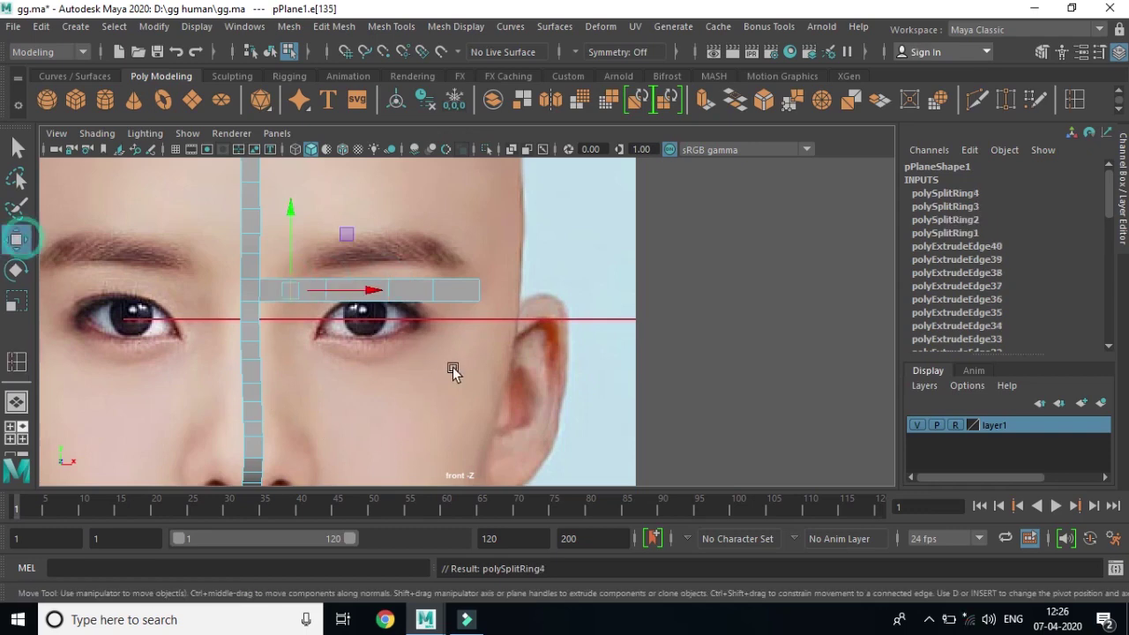
pyautogui.scroll(1, 468, 361)
pyautogui.scroll(1, 454, 324)
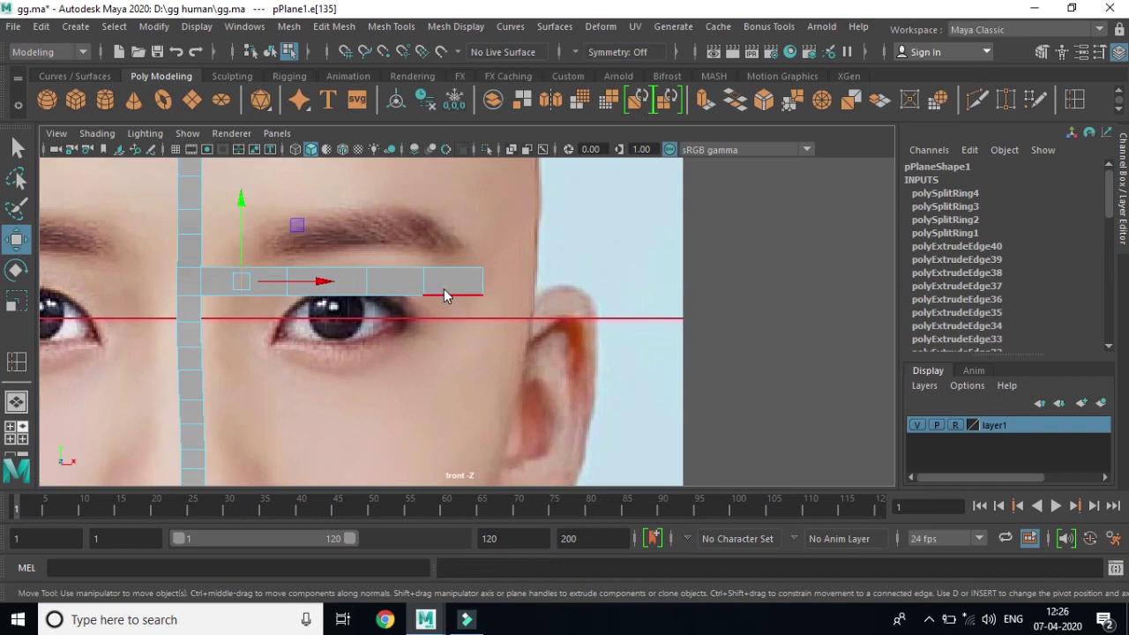
pyautogui.moveTo(443, 289); pyautogui.dragTo(389, 168, button='right')
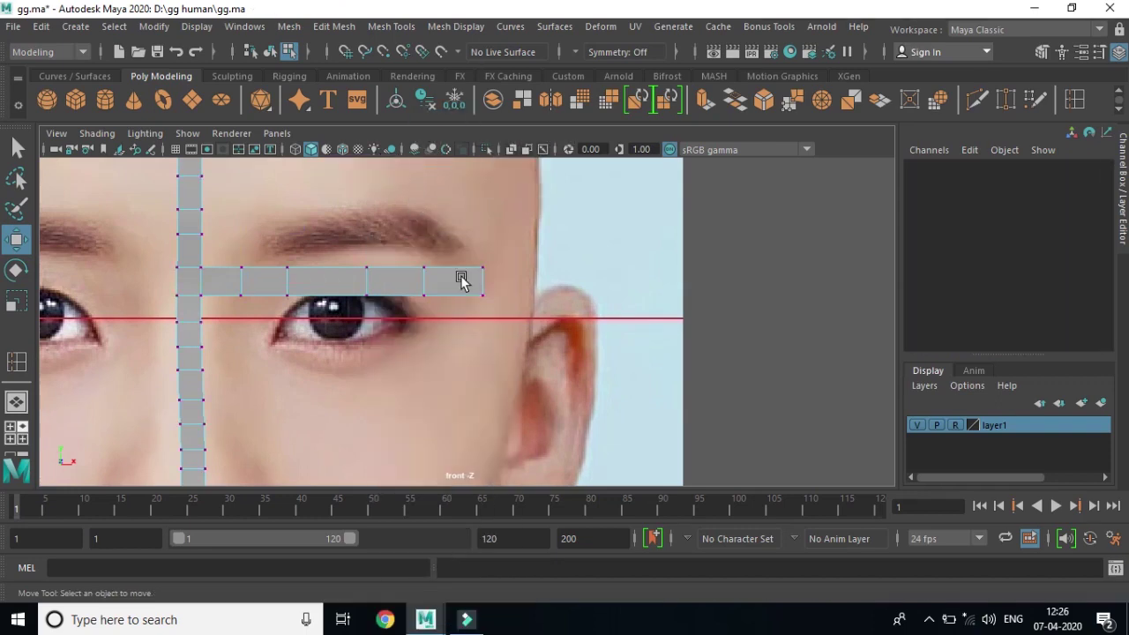
pyautogui.scroll(2, 499, 338)
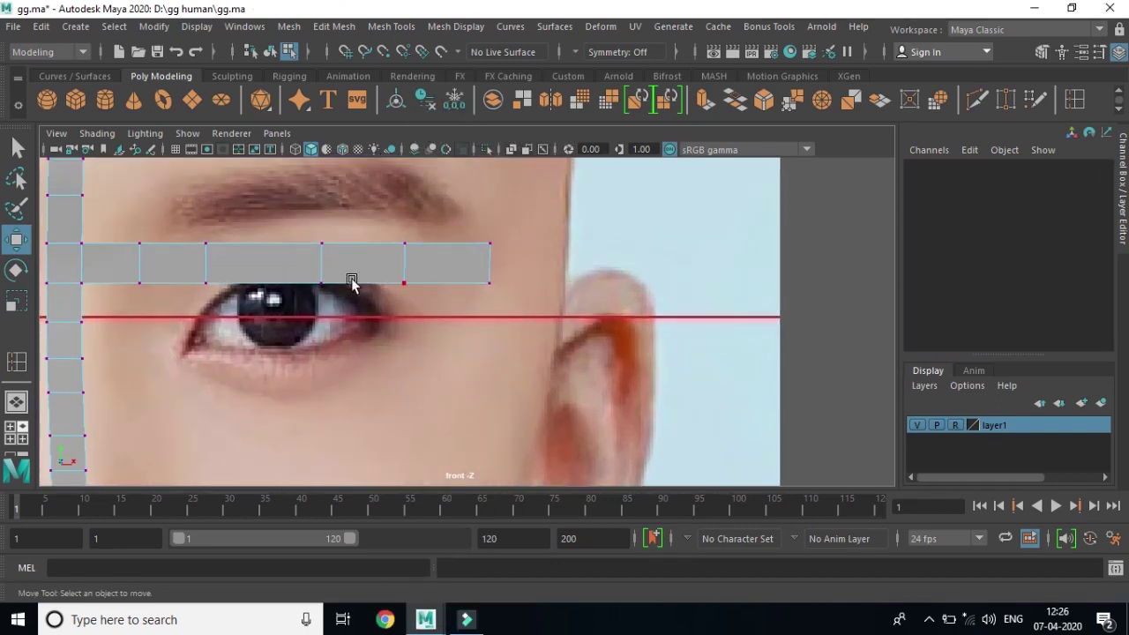
pyautogui.moveTo(132, 242); pyautogui.dragTo(182, 345)
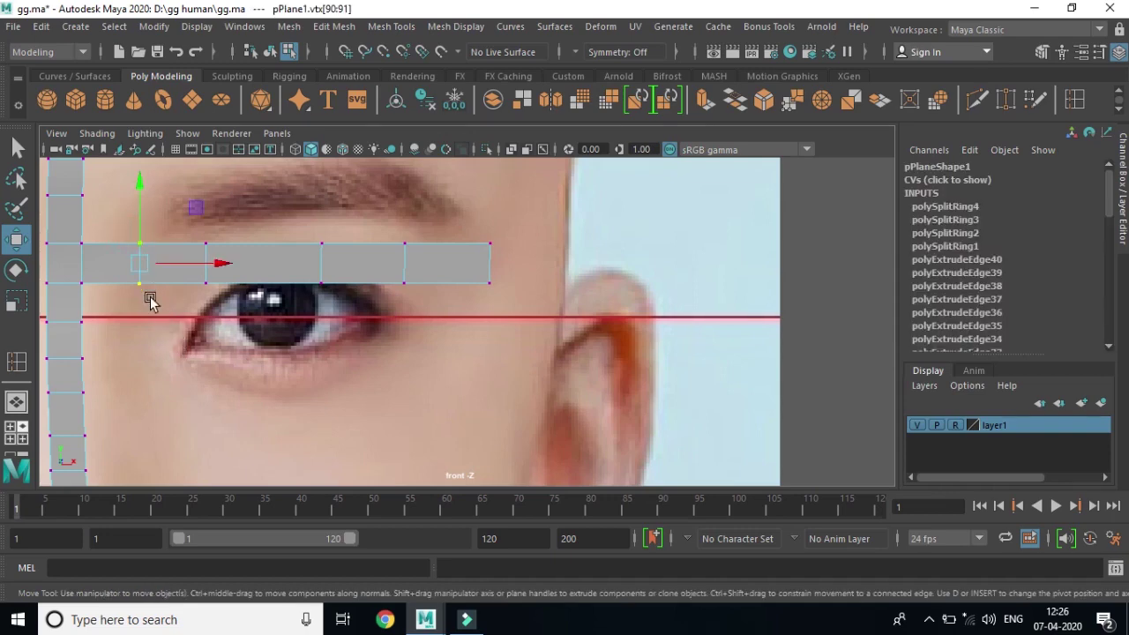
pyautogui.moveTo(151, 298); pyautogui.dragTo(156, 280, button='middle')
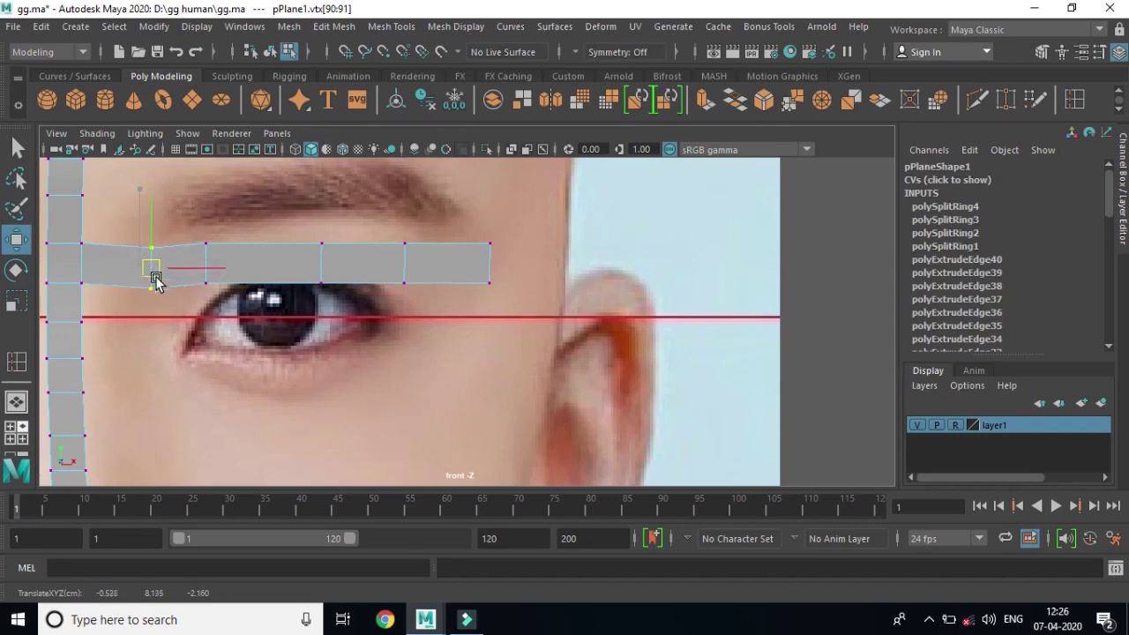
pyautogui.moveTo(157, 282); pyautogui.dragTo(147, 261, button='middle')
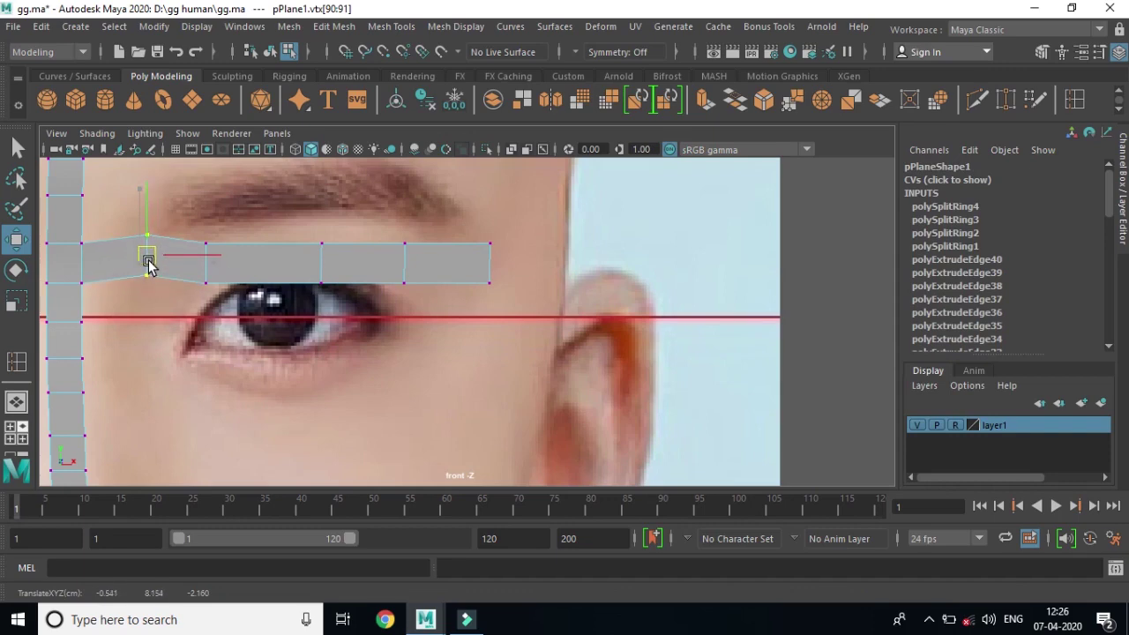
# Step: Raise the next vertex pairs to arch the strip along the eyebrow to its peak
pyautogui.moveTo(209, 249); pyautogui.dragTo(222, 296)
pyautogui.moveTo(202, 267)
pyautogui.mouseDown(button='middle')
pyautogui.moveTo(201, 234)
pyautogui.moveTo(206, 244)
pyautogui.mouseUp(button='middle')
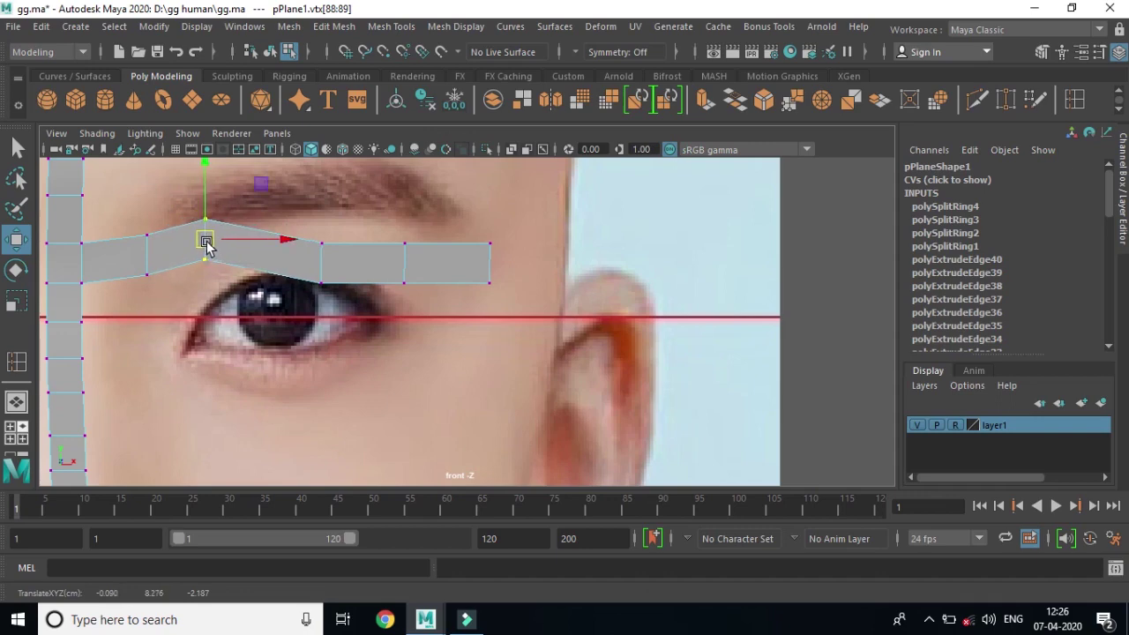
pyautogui.moveTo(310, 237); pyautogui.dragTo(344, 310)
pyautogui.moveTo(327, 264); pyautogui.dragTo(288, 237, button='middle')
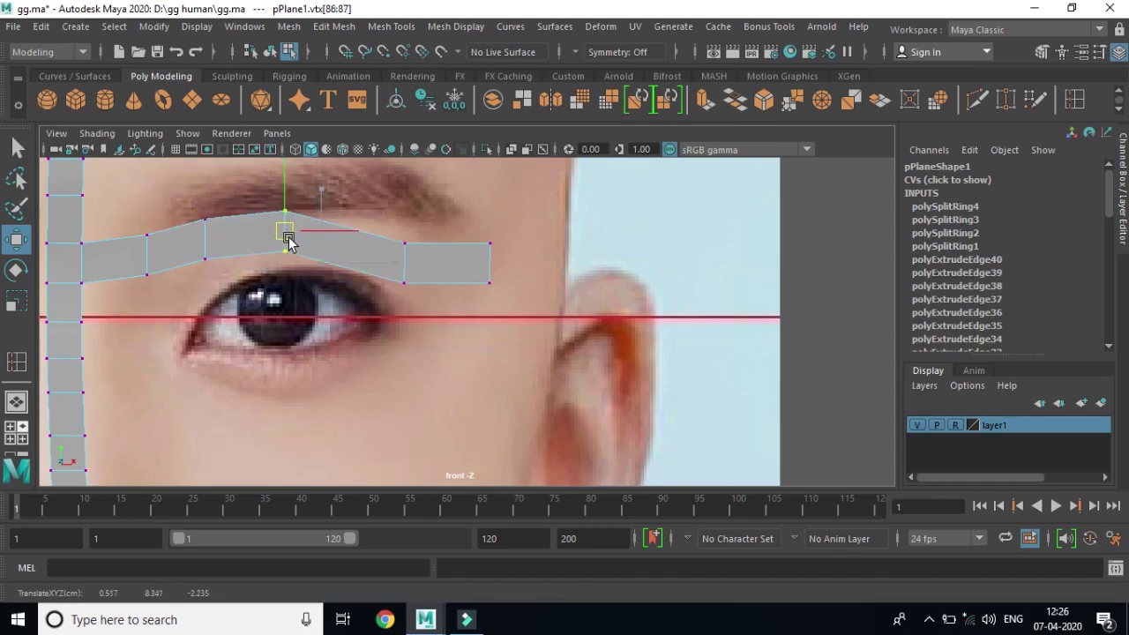
pyautogui.moveTo(401, 222); pyautogui.dragTo(420, 334)
pyautogui.moveTo(408, 282); pyautogui.dragTo(378, 238, button='middle')
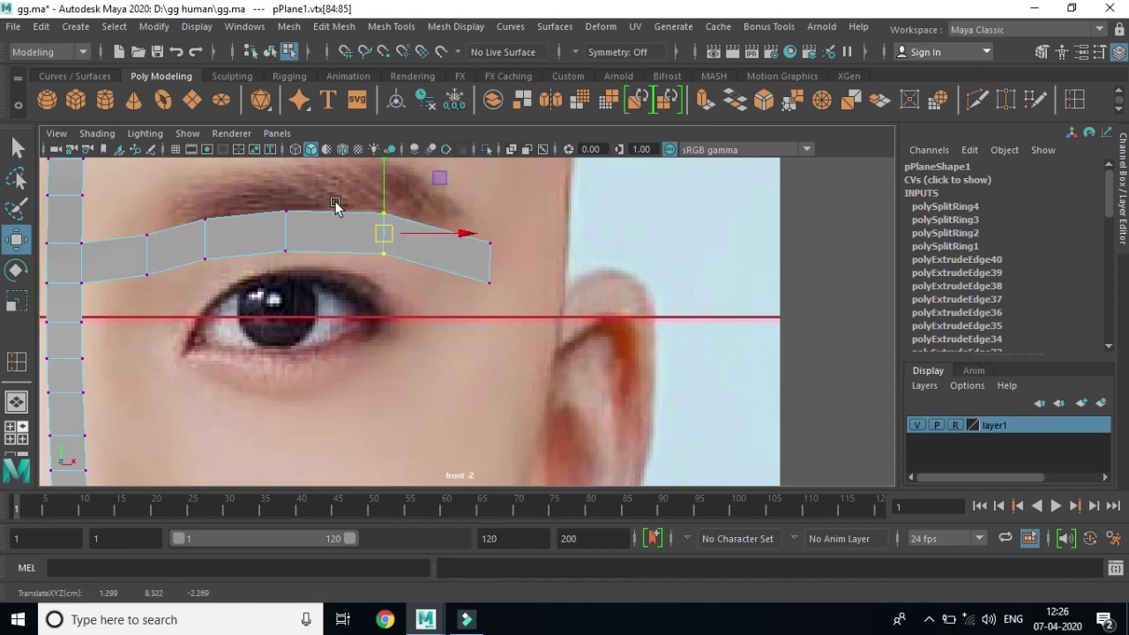
# Step: Pull the strip's end vertices inward and up, select the inner brow pair, and show four views
pyautogui.moveTo(462, 221); pyautogui.dragTo(514, 303)
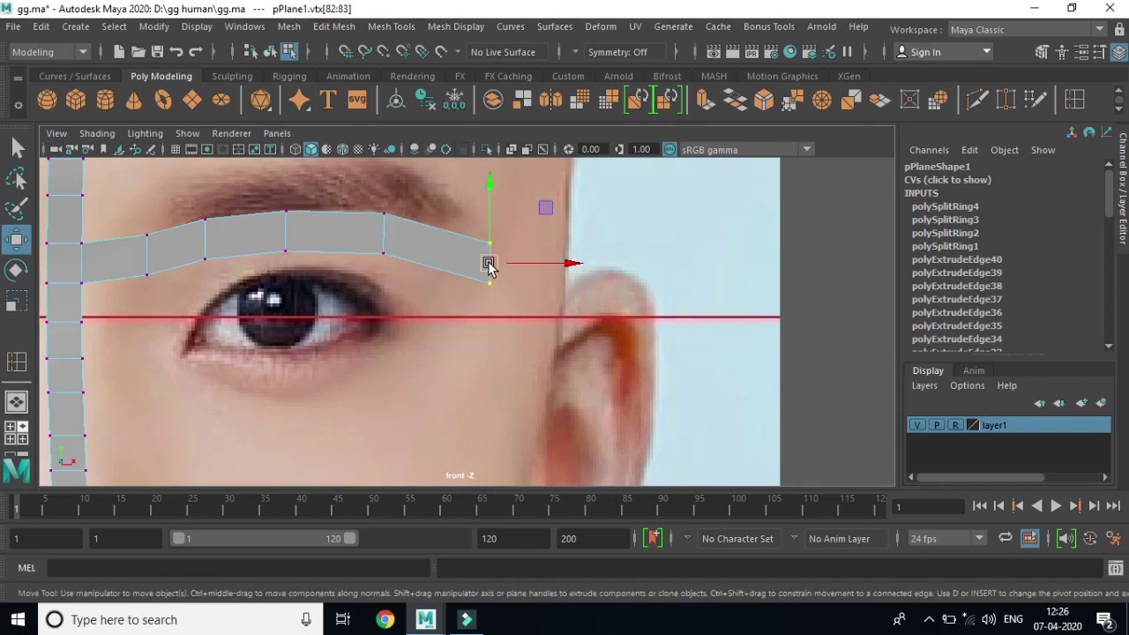
pyautogui.moveTo(490, 264); pyautogui.dragTo(464, 256)
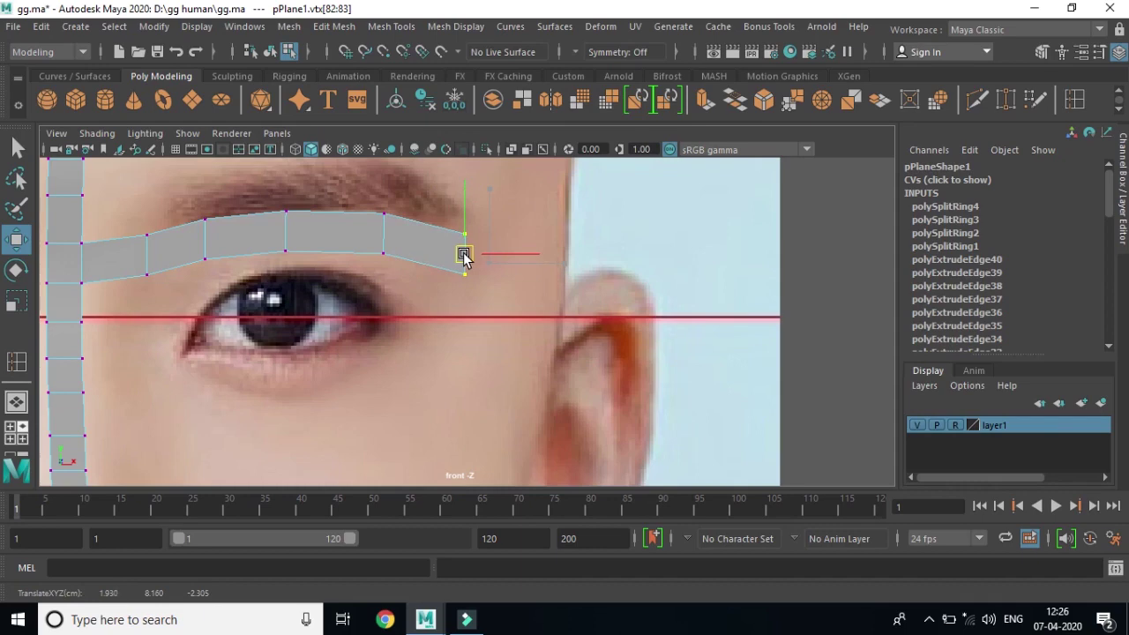
pyautogui.keyDown('alt'); pyautogui.click(449, 347); pyautogui.keyUp('alt')
pyautogui.keyDown('alt'); pyautogui.moveTo(449, 347); pyautogui.dragTo(705, 310, button='middle'); pyautogui.keyUp('alt')
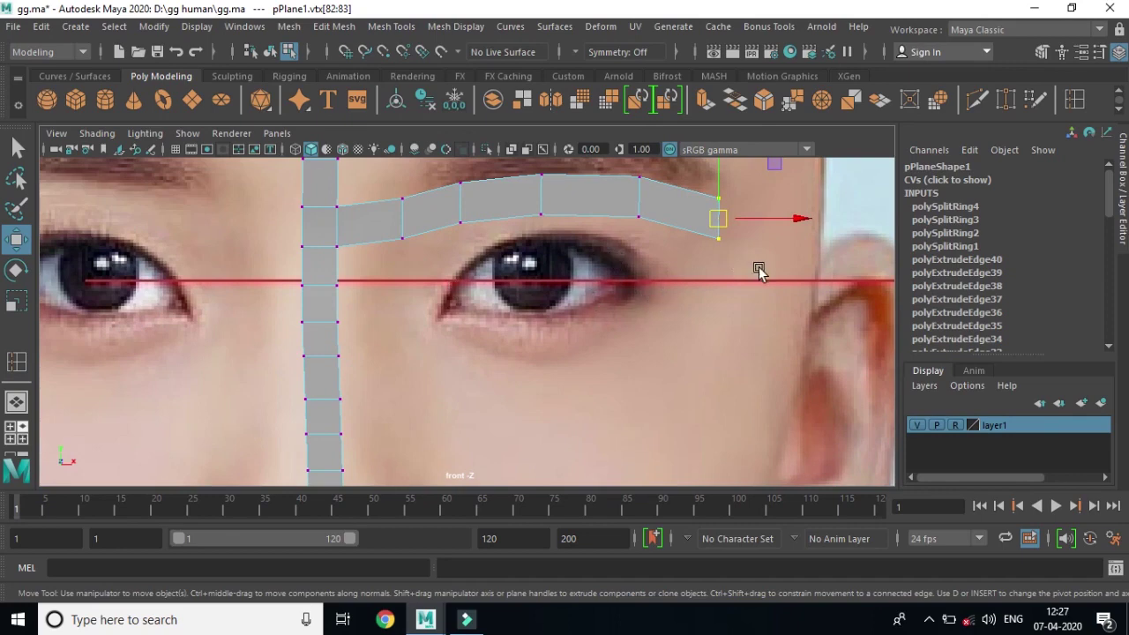
pyautogui.moveTo(391, 196); pyautogui.dragTo(418, 272)
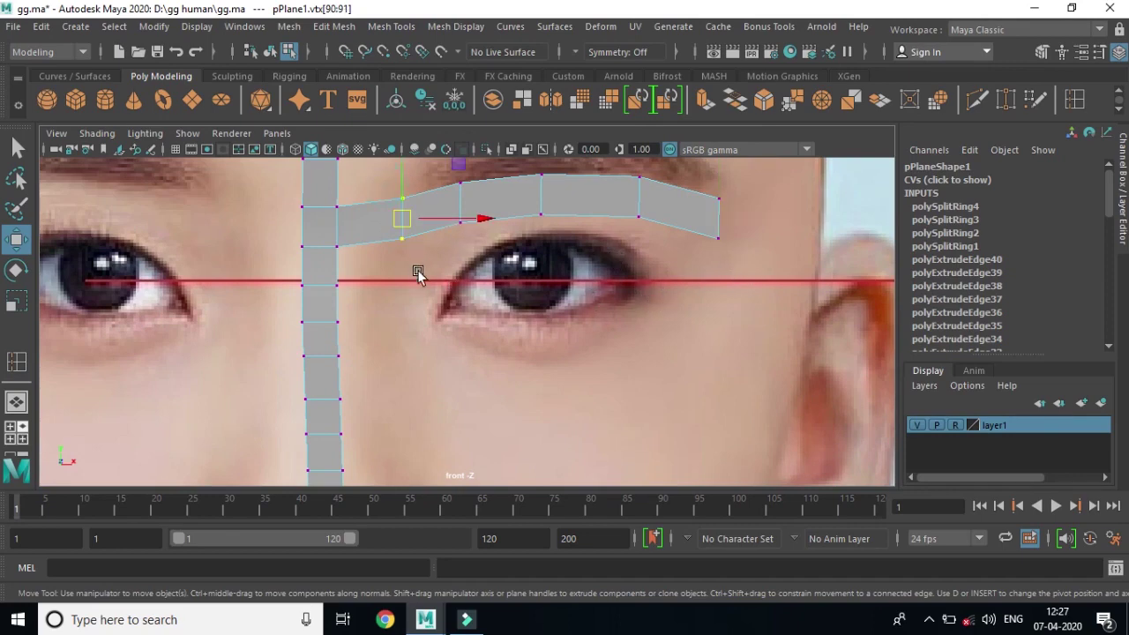
pyautogui.press('space')
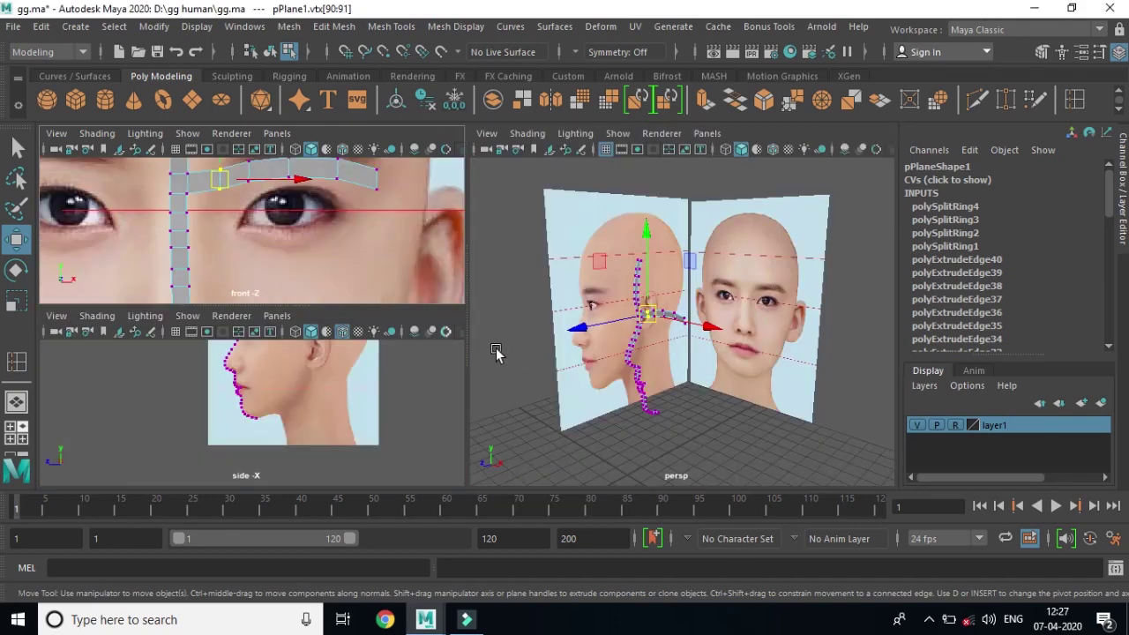
# Step: Maximize the side view full-screen and frame it on the eye and brow strip
pyautogui.press('space')
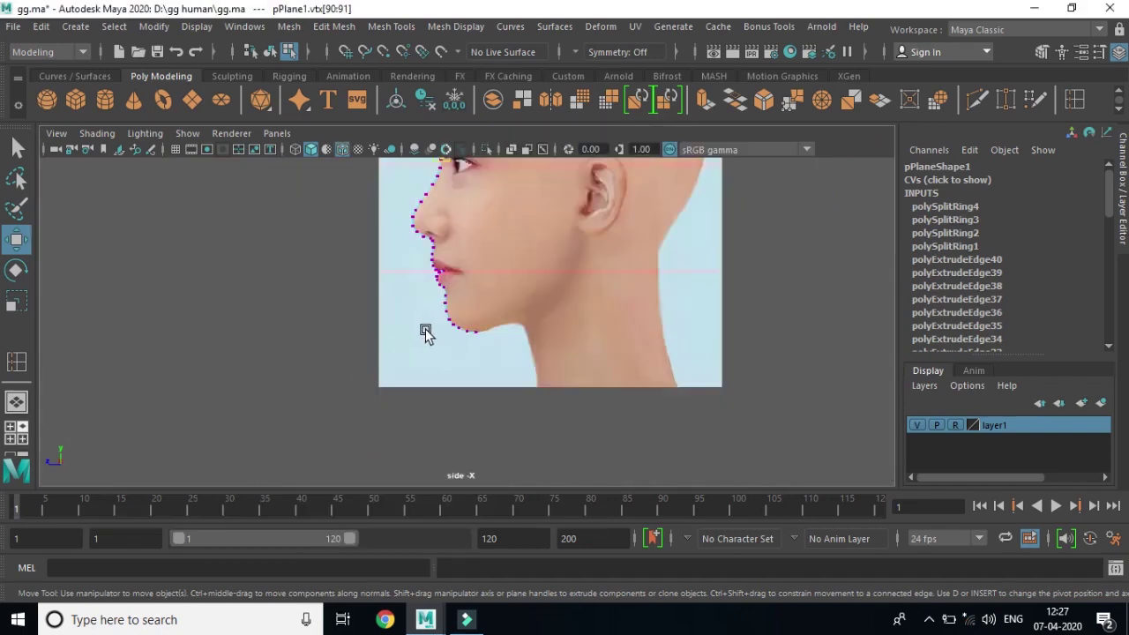
pyautogui.scroll(1, 548, 251)
pyautogui.scroll(2, 570, 286)
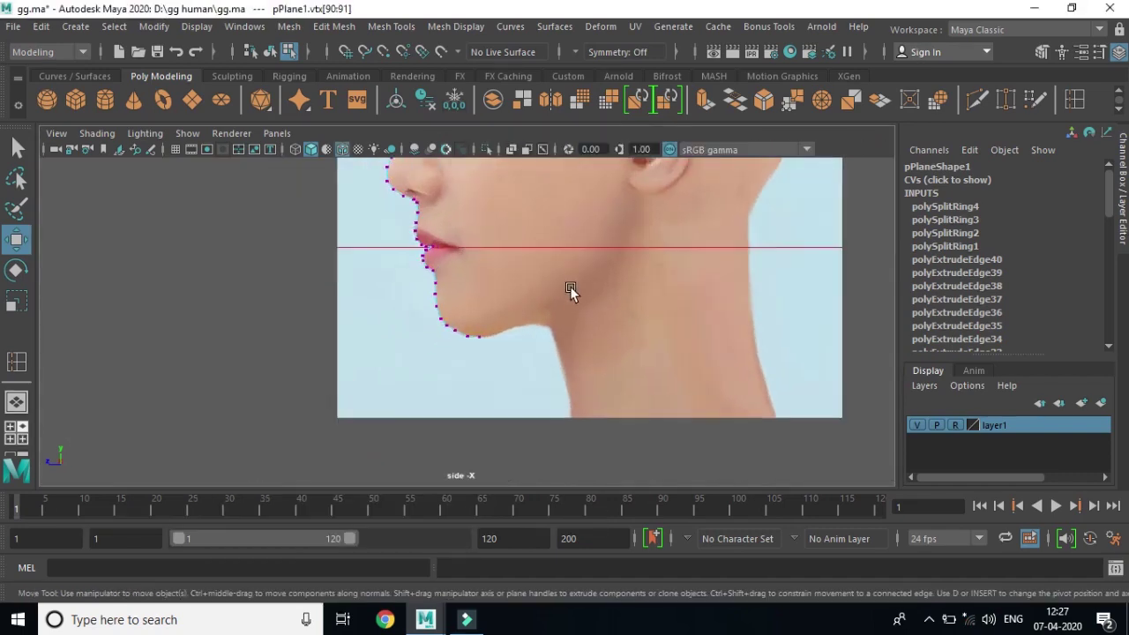
pyautogui.scroll(2, 610, 220)
pyautogui.keyDown('alt'); pyautogui.moveTo(609, 219); pyautogui.dragTo(537, 456, button='middle'); pyautogui.keyUp('alt')
pyautogui.scroll(2, 461, 368)
pyautogui.scroll(1, 450, 373)
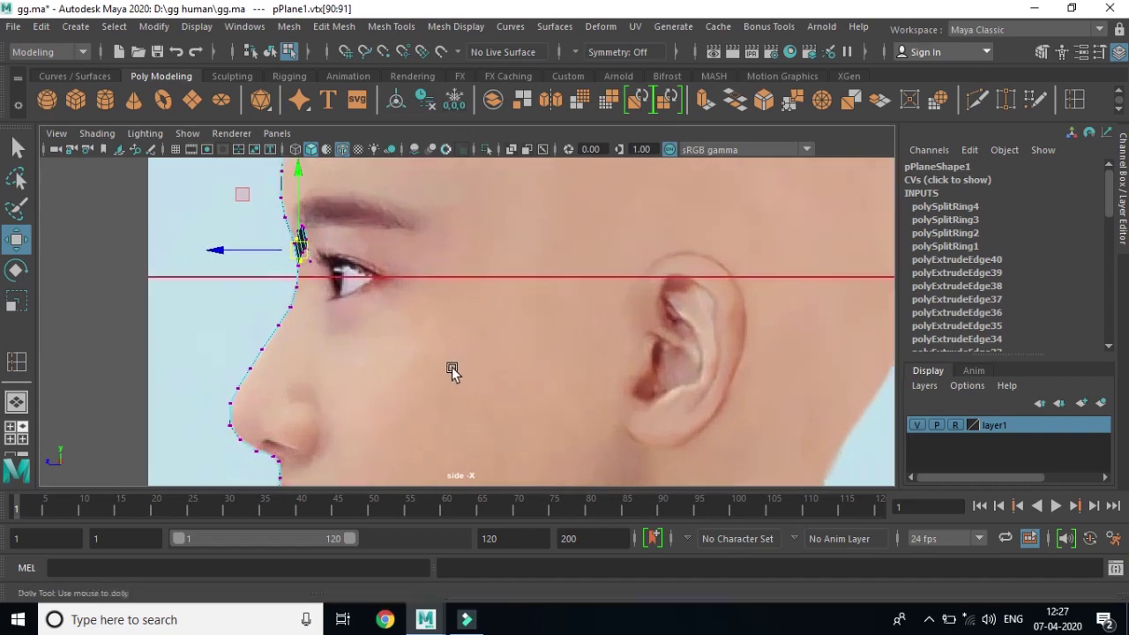
pyautogui.scroll(1, 435, 379)
pyautogui.scroll(1, 361, 322)
pyautogui.scroll(1, 359, 320)
pyautogui.scroll(1, 345, 303)
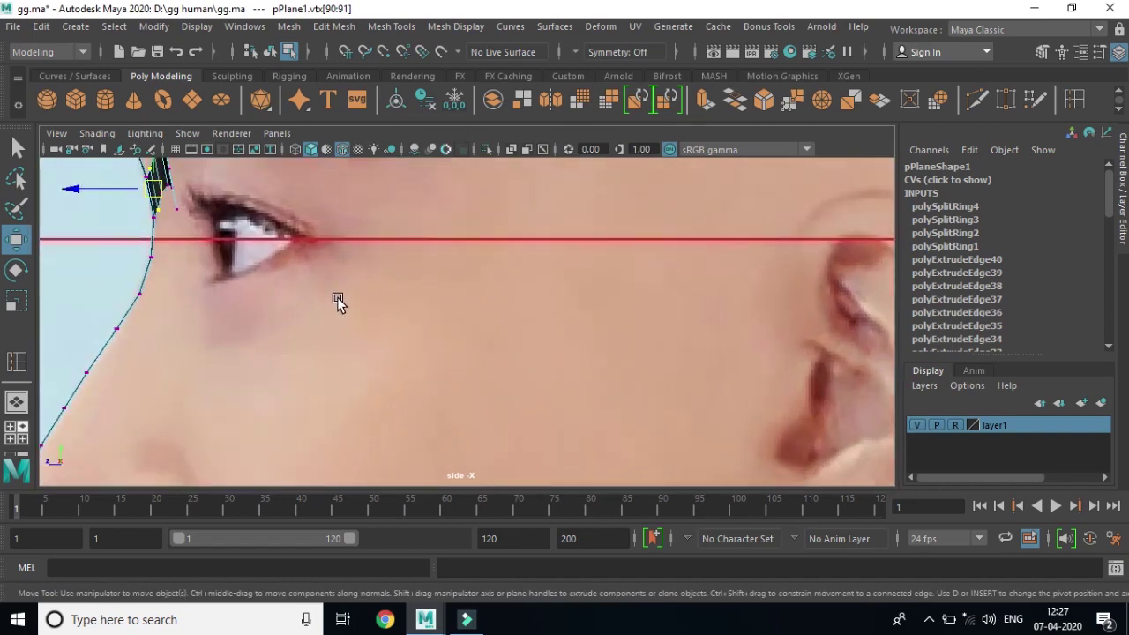
pyautogui.scroll(1, 288, 235)
pyautogui.keyDown('alt'); pyautogui.moveTo(289, 234); pyautogui.dragTo(540, 382, button='middle'); pyautogui.keyUp('alt')
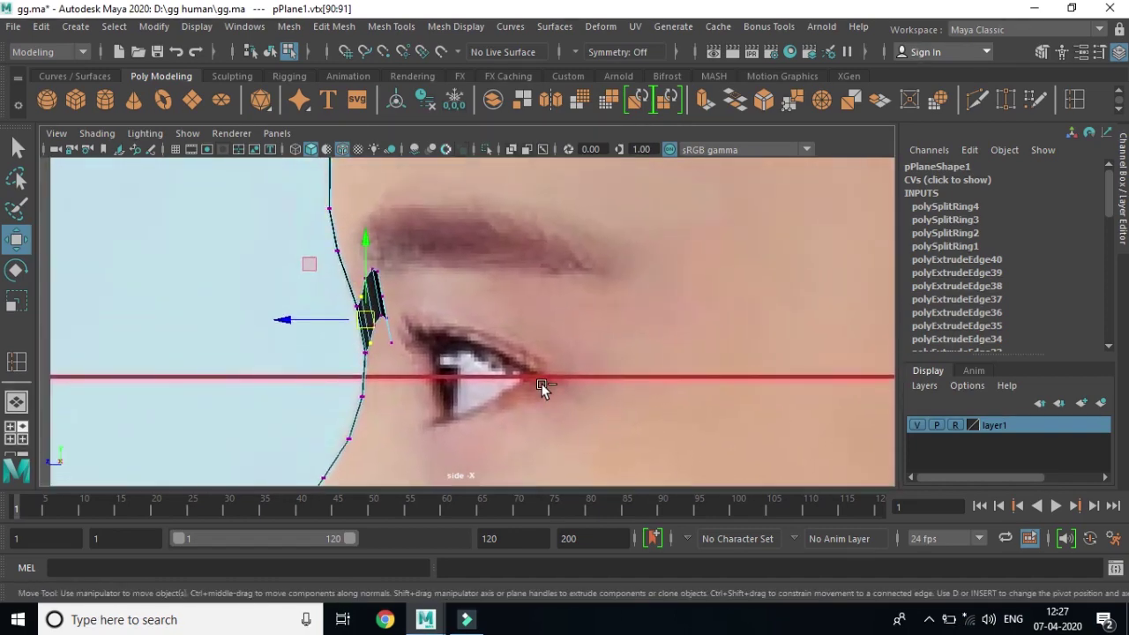
pyautogui.hotkey('ctrl', 'space')
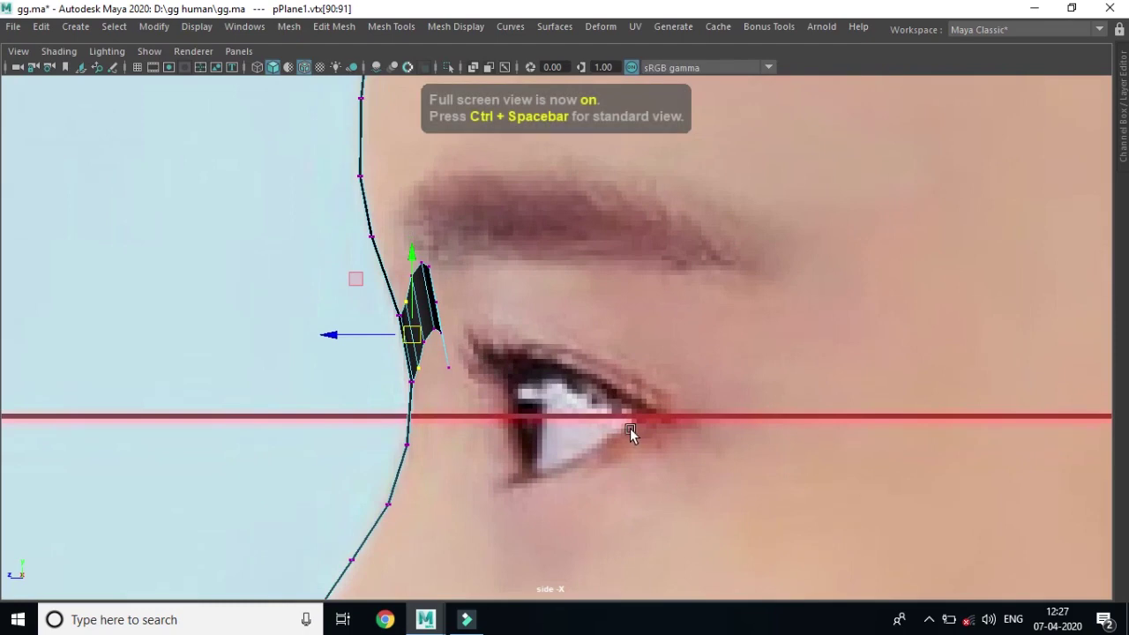
pyautogui.scroll(1, 609, 423)
pyautogui.scroll(1, 576, 418)
pyautogui.scroll(1, 662, 433)
pyautogui.scroll(1, 642, 431)
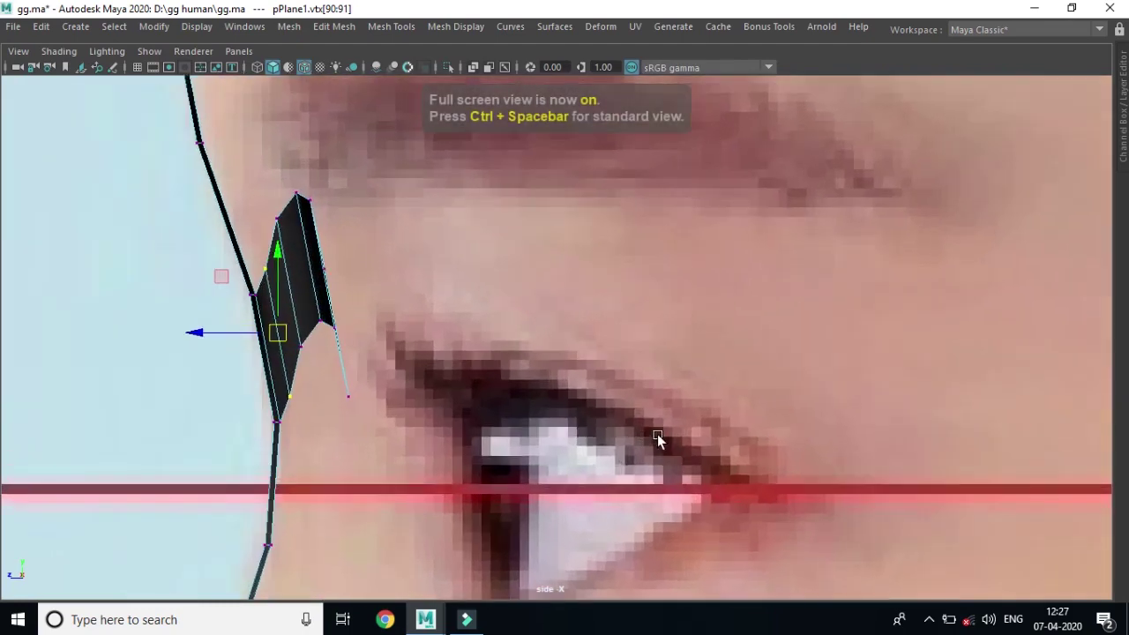
pyautogui.scroll(1, 657, 441)
pyautogui.scroll(1, 660, 379)
pyautogui.scroll(1, 661, 353)
pyautogui.scroll(1, 663, 398)
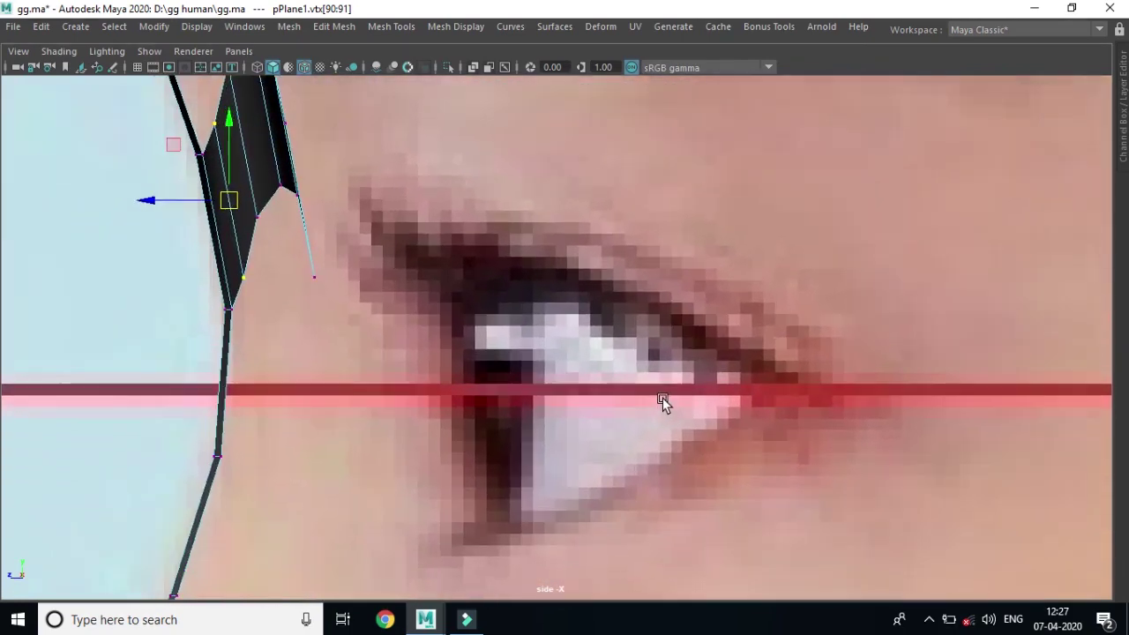
pyautogui.scroll(1, 614, 306)
pyautogui.keyDown('alt'); pyautogui.moveTo(590, 264); pyautogui.dragTo(695, 371, button='middle'); pyautogui.keyUp('alt')
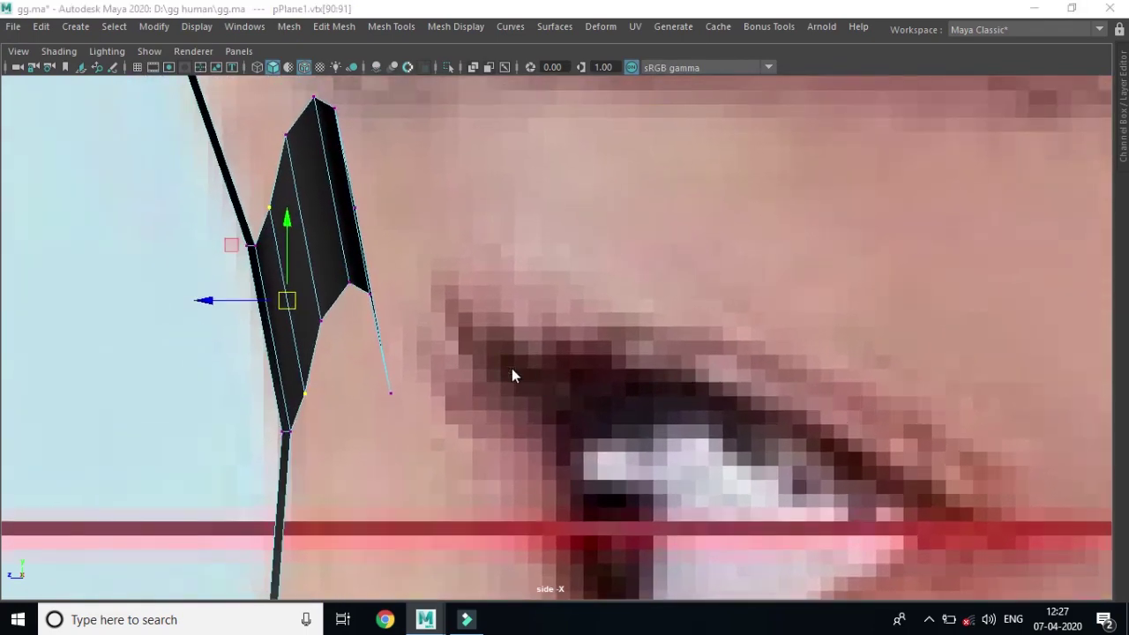
# Step: Select the brow strip's outer end edge in front view, maximize the side view, and extrude it
pyautogui.press('space')
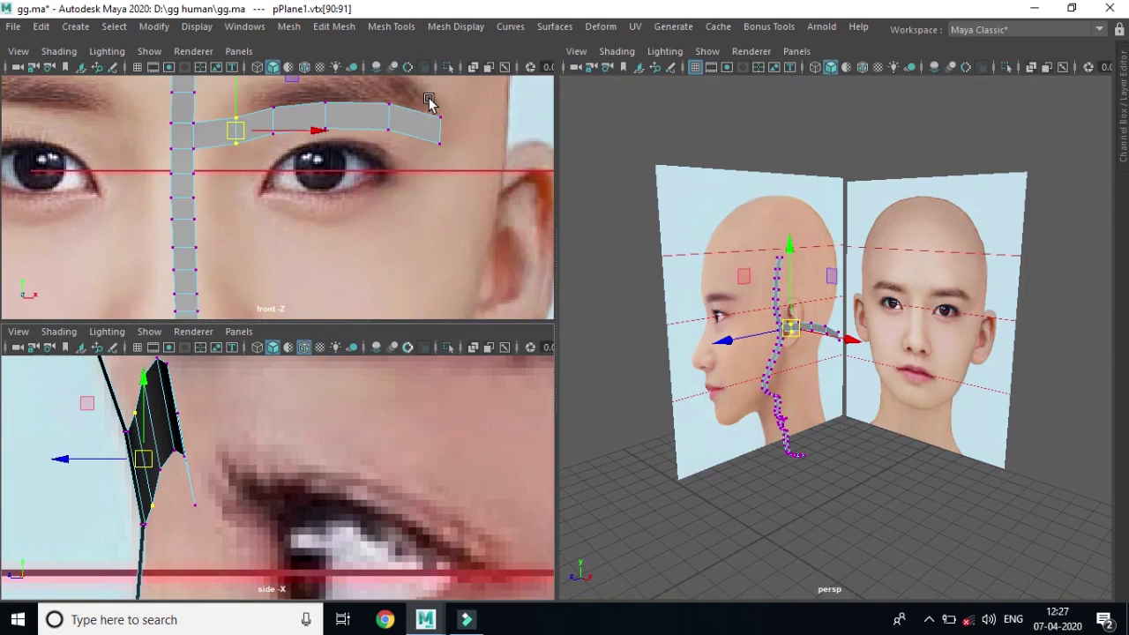
pyautogui.moveTo(429, 103); pyautogui.dragTo(460, 200)
pyautogui.press('space')
pyautogui.scroll(-5, 552, 343)
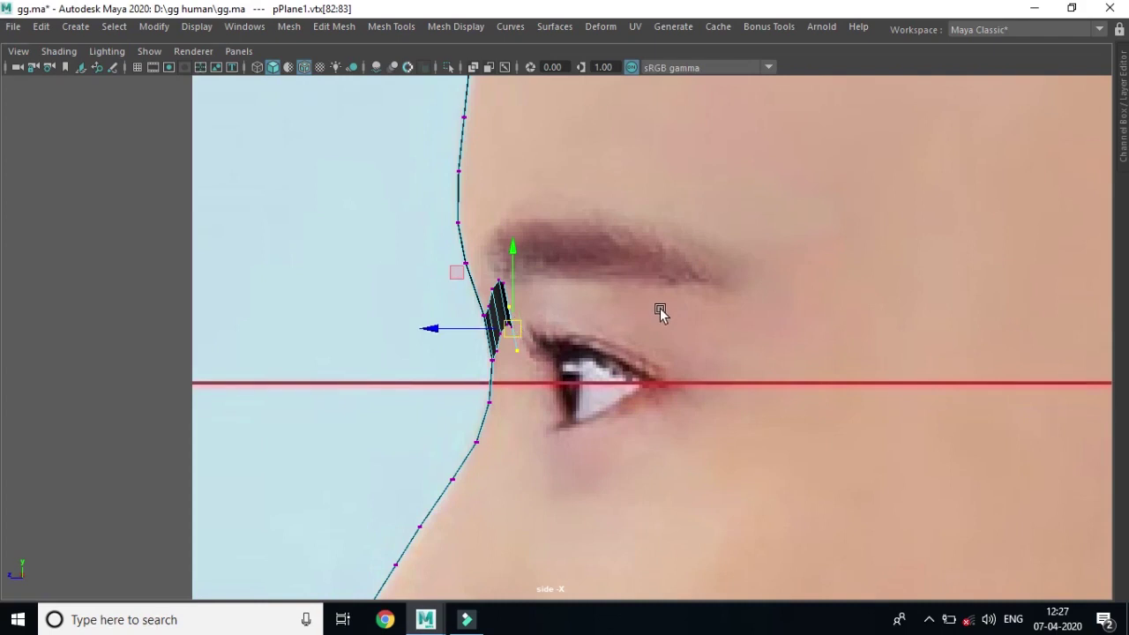
pyautogui.hotkey('ctrl', 'e')
# Step: Pull the extruded edge along the eyebrow, then extrude a second segment further right
pyautogui.moveTo(521, 326); pyautogui.dragTo(690, 320)
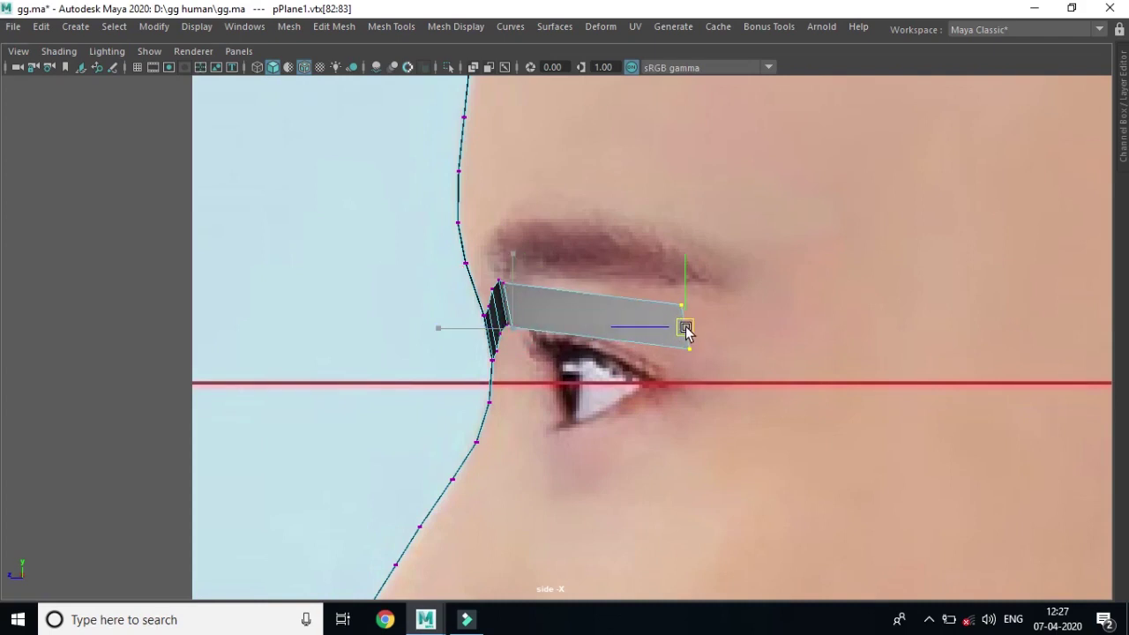
pyautogui.moveTo(690, 320); pyautogui.dragTo(676, 335)
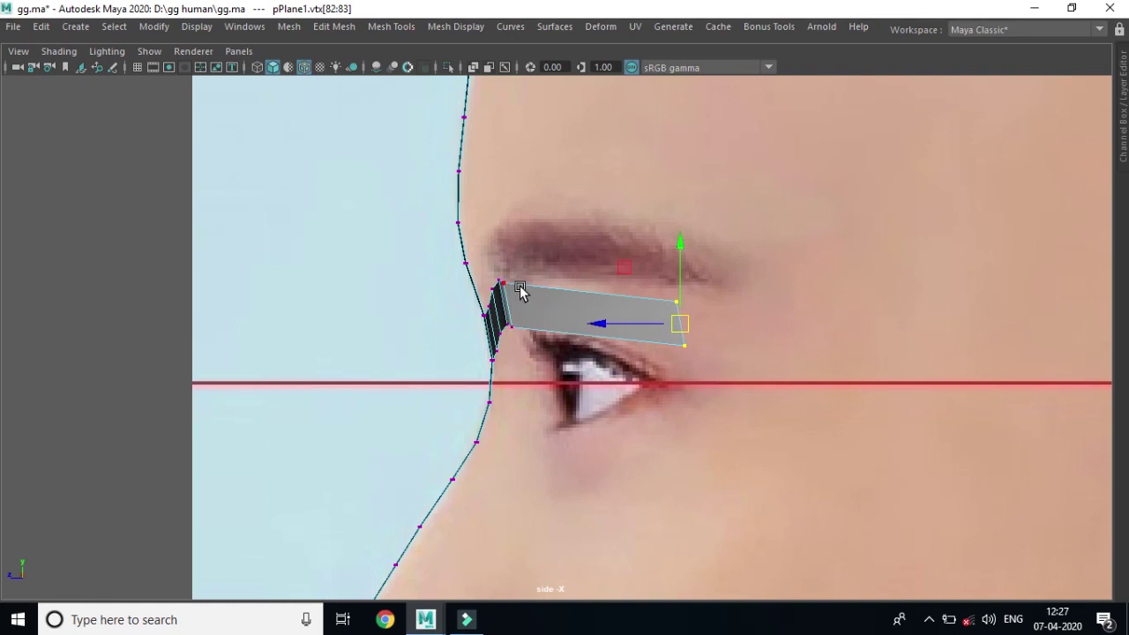
pyautogui.hotkey('ctrl', 'e')
pyautogui.moveTo(534, 309); pyautogui.dragTo(621, 301)
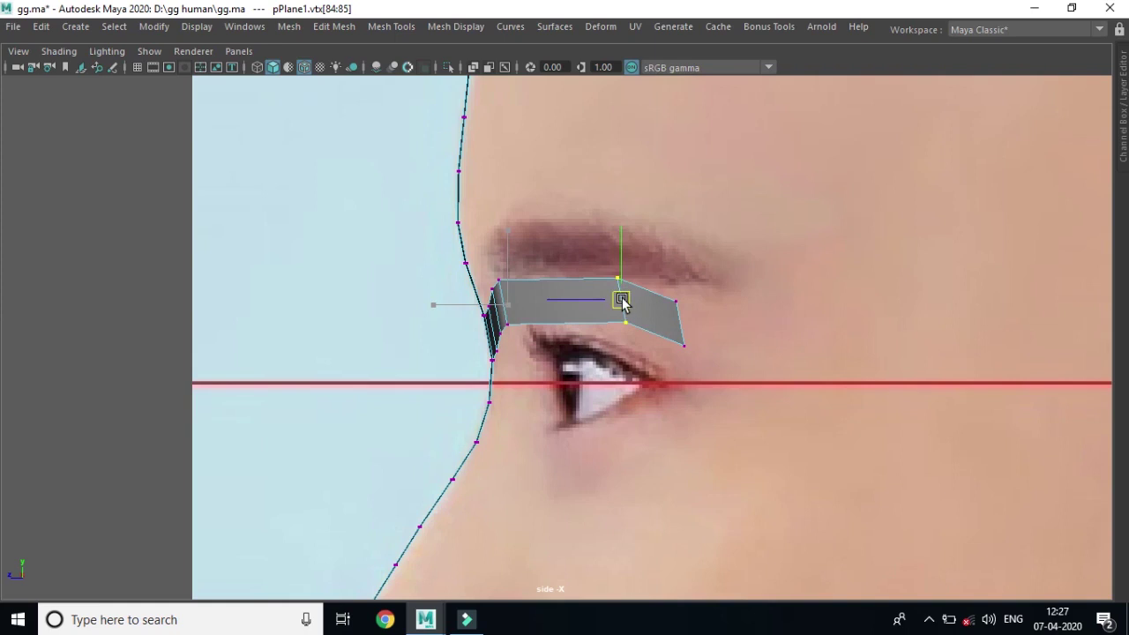
# Step: Slide the strip's inner-end vertices up and right onto the brow
pyautogui.click(508, 290)
pyautogui.moveTo(519, 305); pyautogui.dragTo(579, 297)
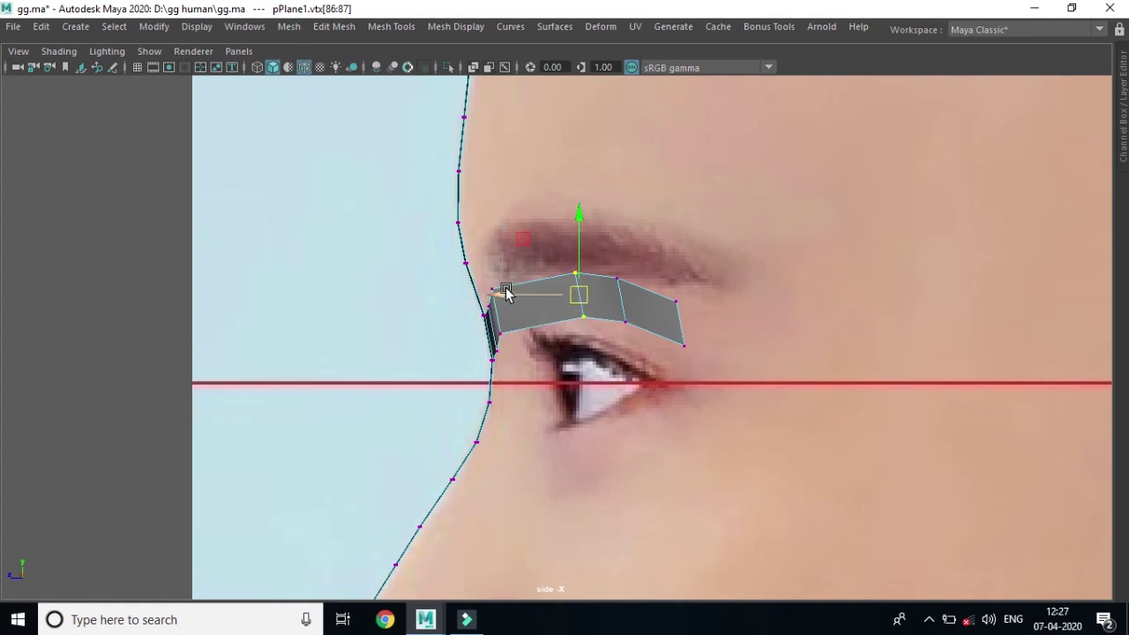
pyautogui.click(508, 327)
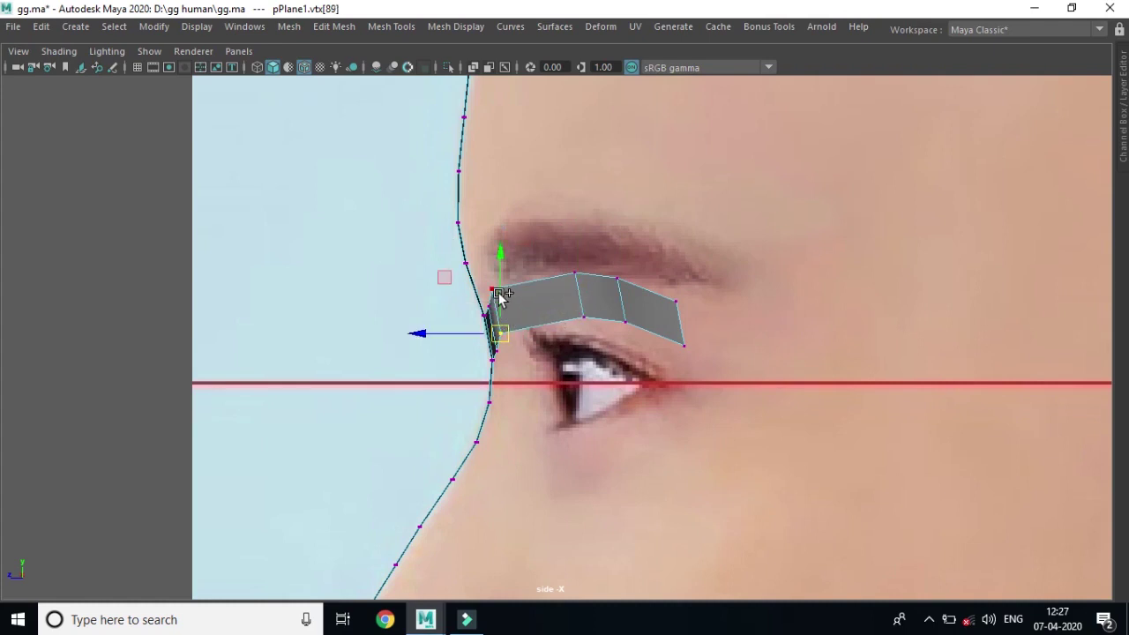
pyautogui.keyDown('shift'); pyautogui.click(499, 296); pyautogui.keyUp('shift')
pyautogui.moveTo(500, 320); pyautogui.dragTo(542, 297)
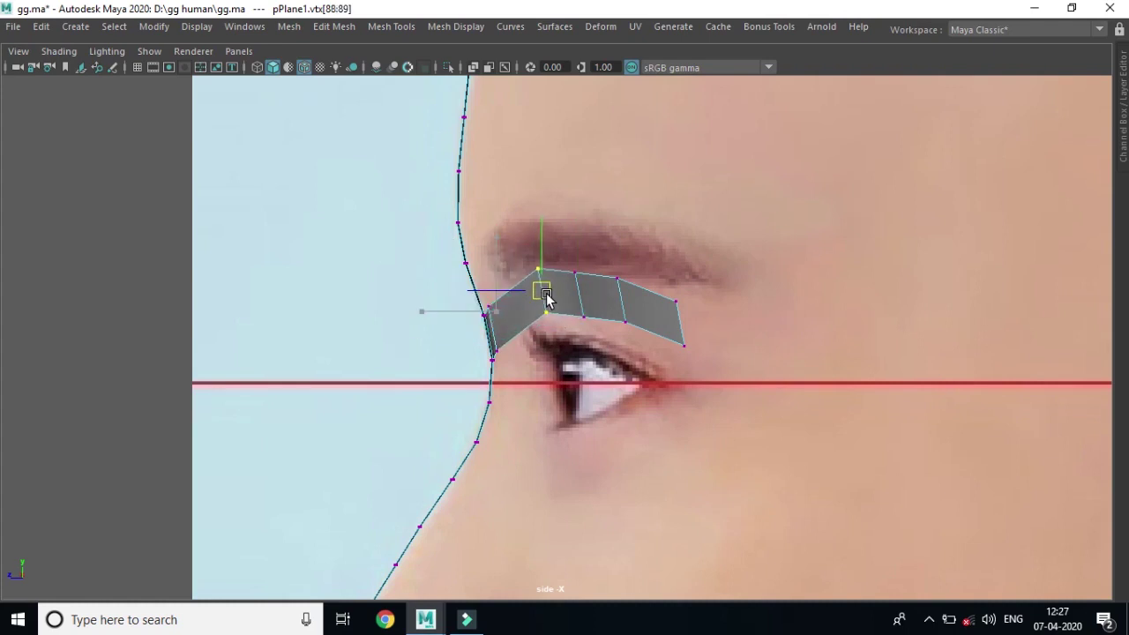
pyautogui.click(466, 292)
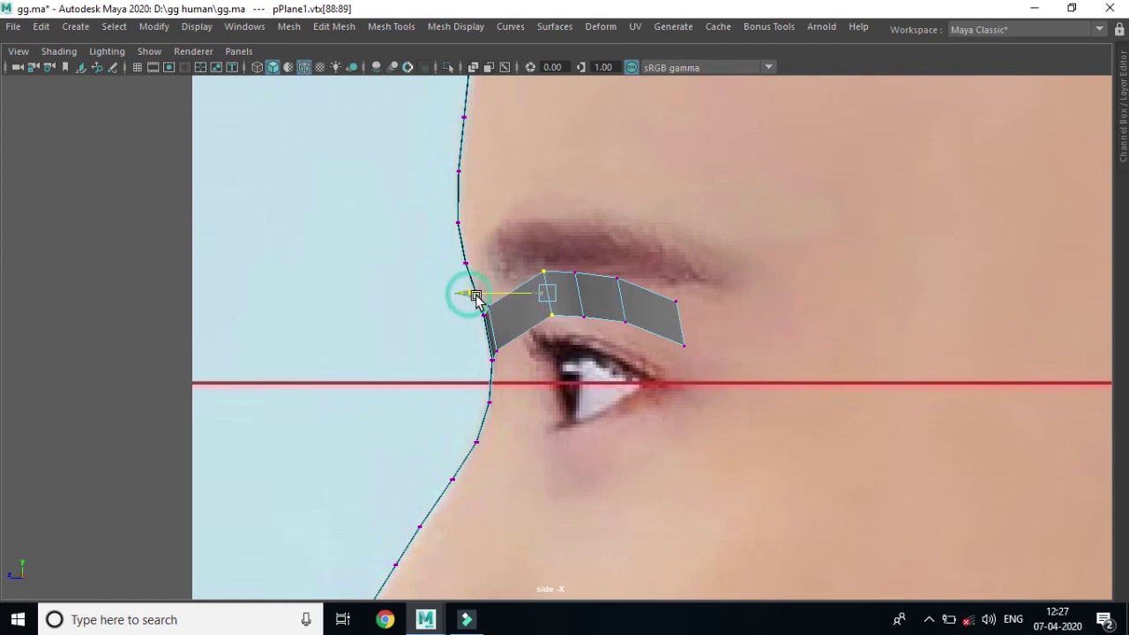
pyautogui.click(545, 297)
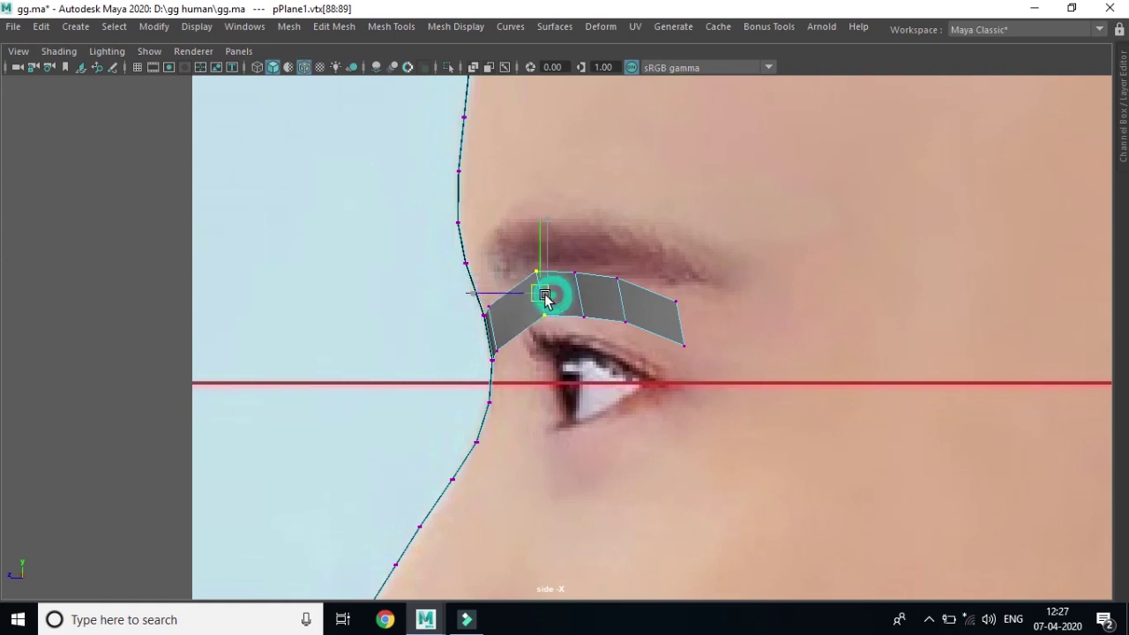
pyautogui.click(497, 316)
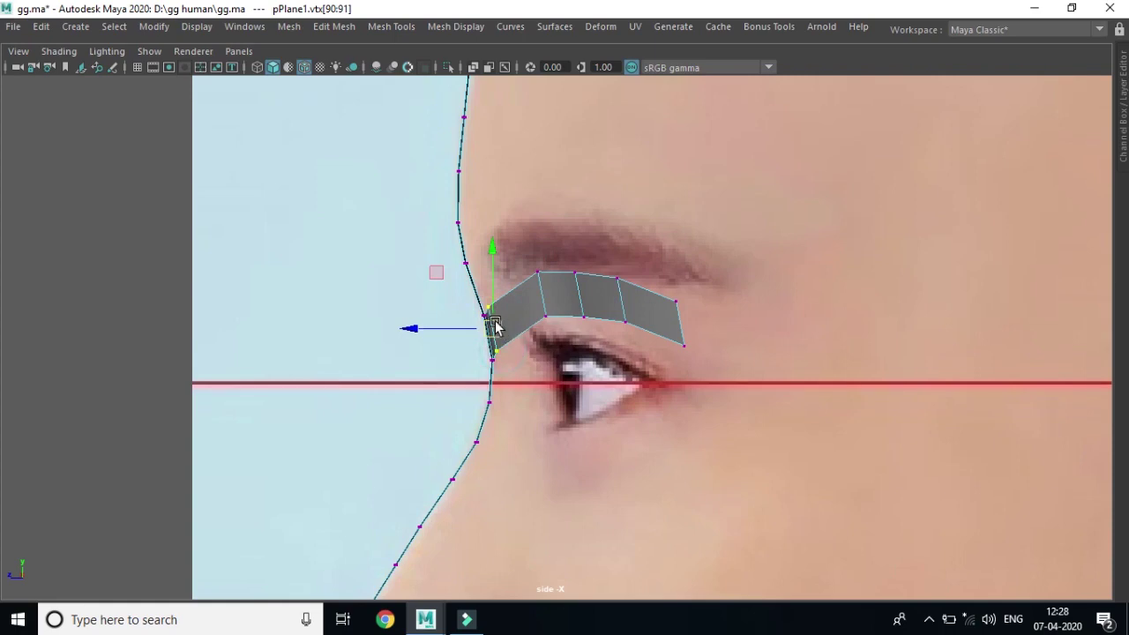
pyautogui.keyDown('shift'); pyautogui.click(494, 320); pyautogui.keyUp('shift')
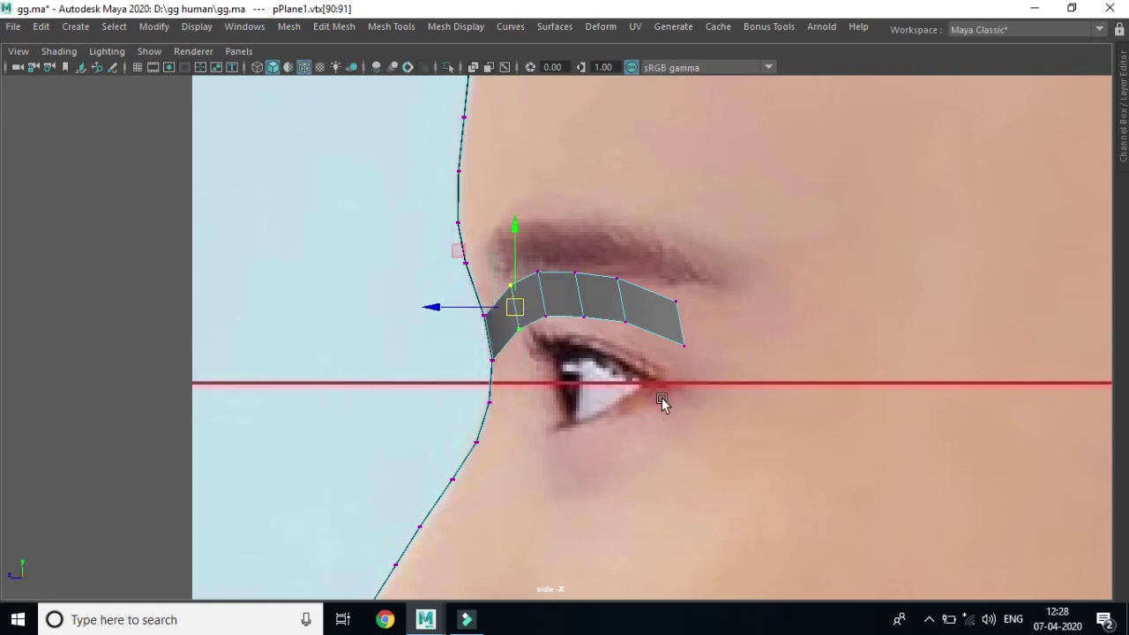
# Step: Zoom in and try stretching the strip's left edge vertices, undoing that move
pyautogui.scroll(-3, 642, 387)
pyautogui.scroll(1, 650, 391)
pyautogui.scroll(1, 650, 396)
pyautogui.scroll(2, 653, 394)
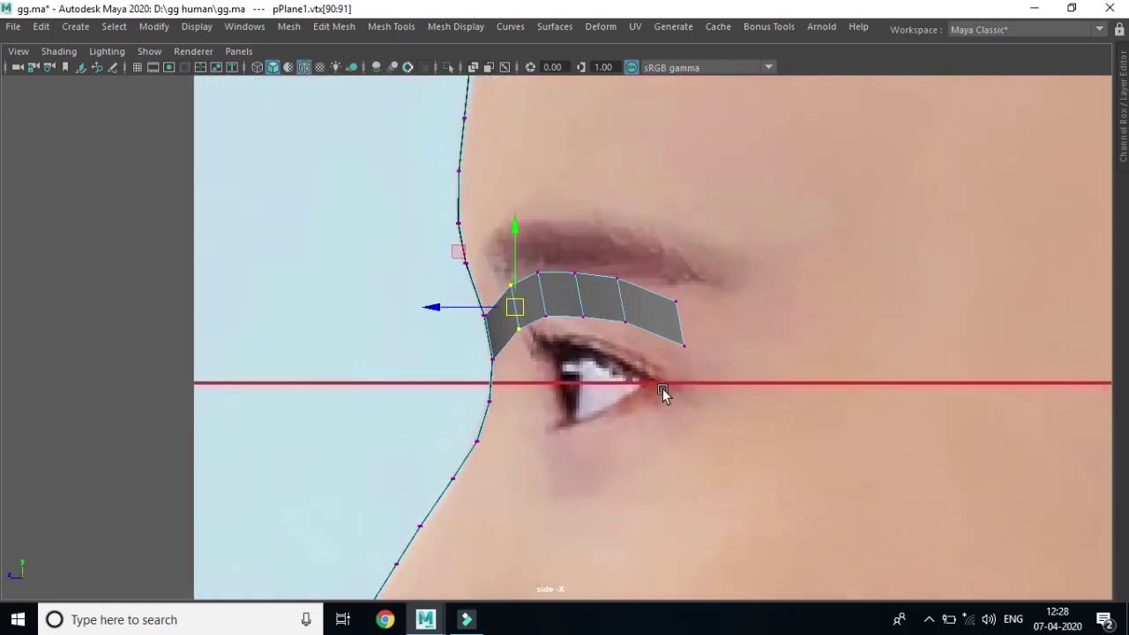
pyautogui.scroll(1, 665, 391)
pyautogui.scroll(1, 668, 391)
pyautogui.scroll(2, 663, 399)
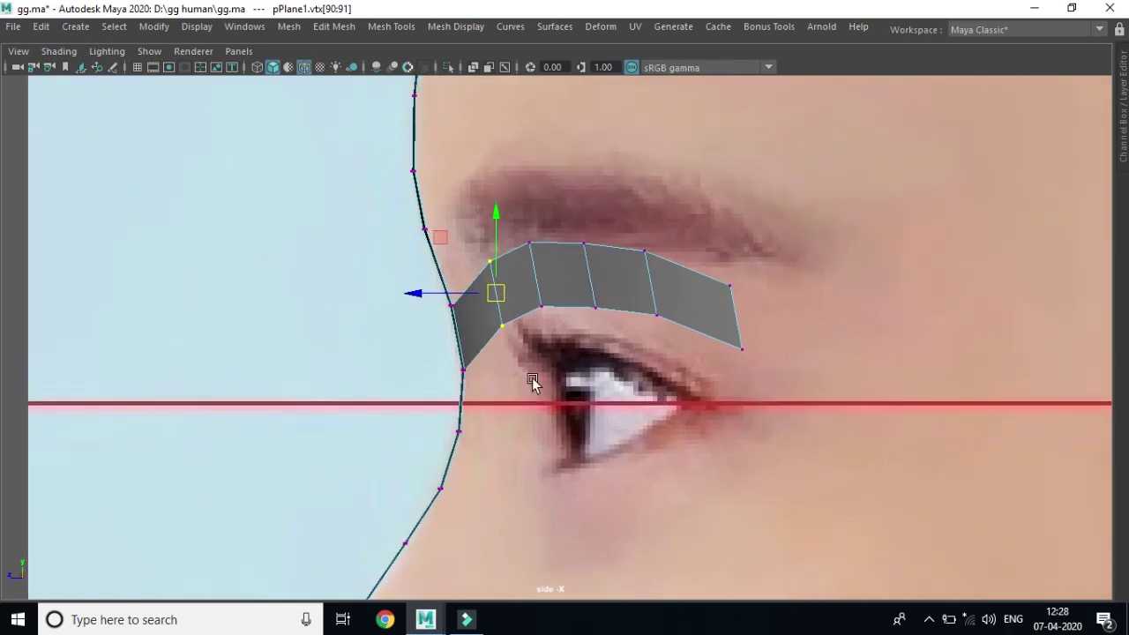
pyautogui.click(461, 306)
pyautogui.keyDown('shift'); pyautogui.click(473, 365); pyautogui.keyUp('shift')
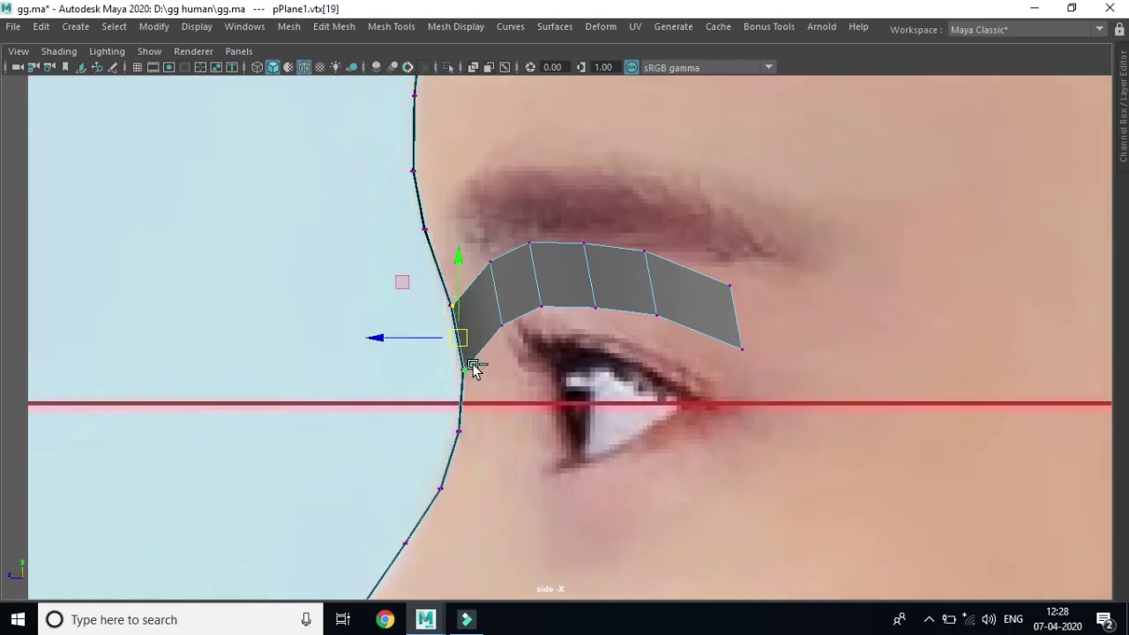
pyautogui.moveTo(462, 335); pyautogui.dragTo(482, 327)
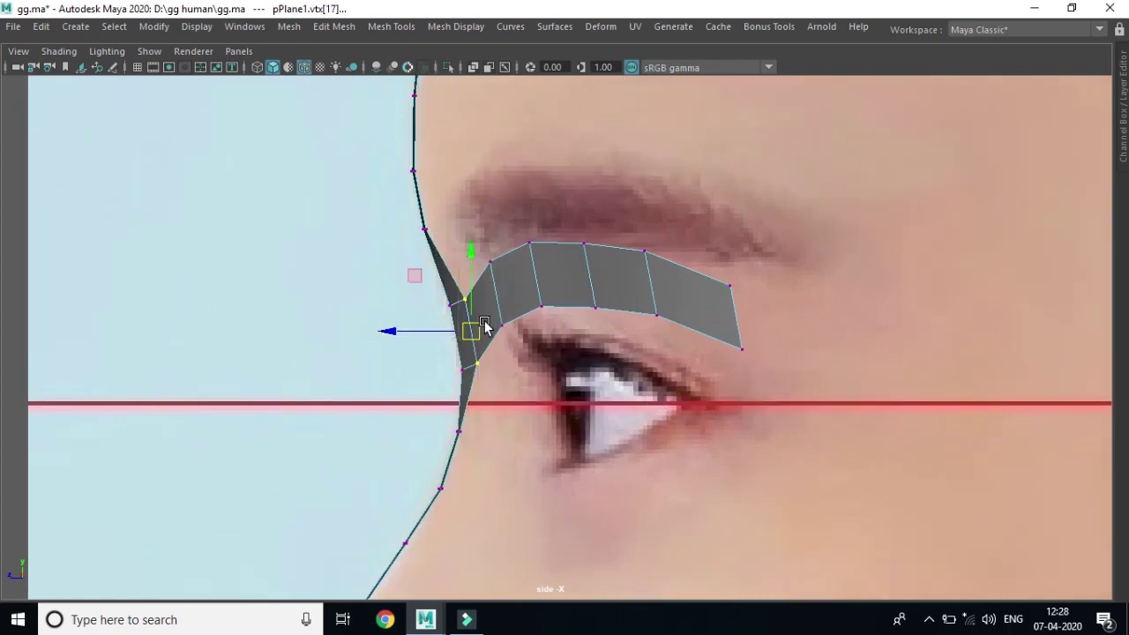
pyautogui.hotkey('ctrl', 'z')
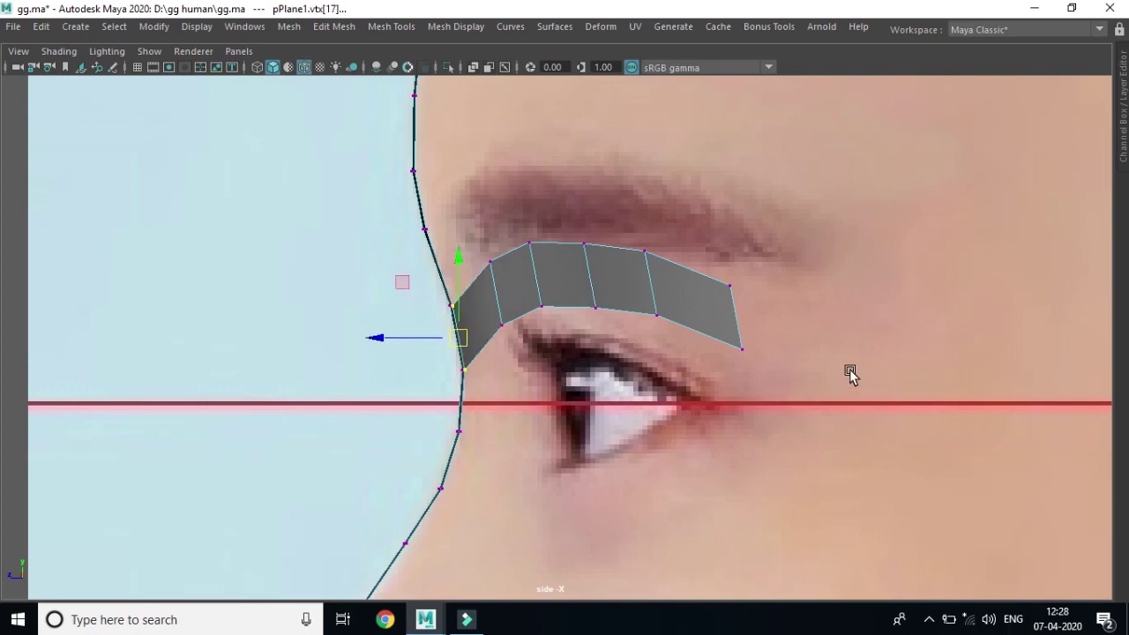
# Step: Nudge the brow strip's upper outer corner vertex up and right, then restore four views
pyautogui.click(850, 373)
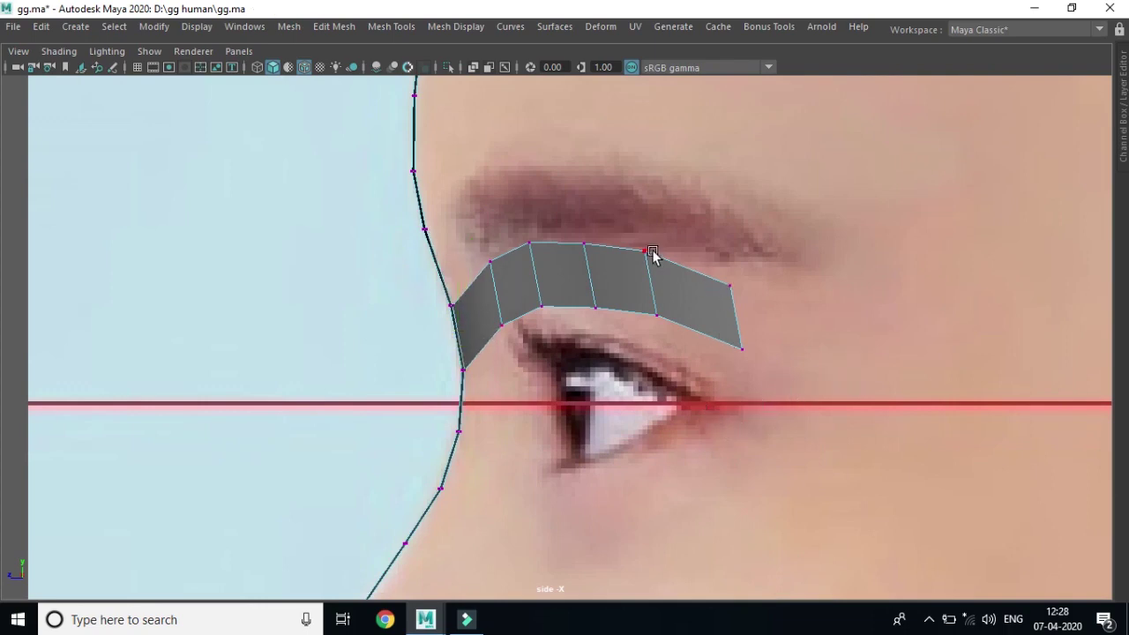
pyautogui.click(733, 288)
pyautogui.moveTo(732, 285); pyautogui.dragTo(744, 278)
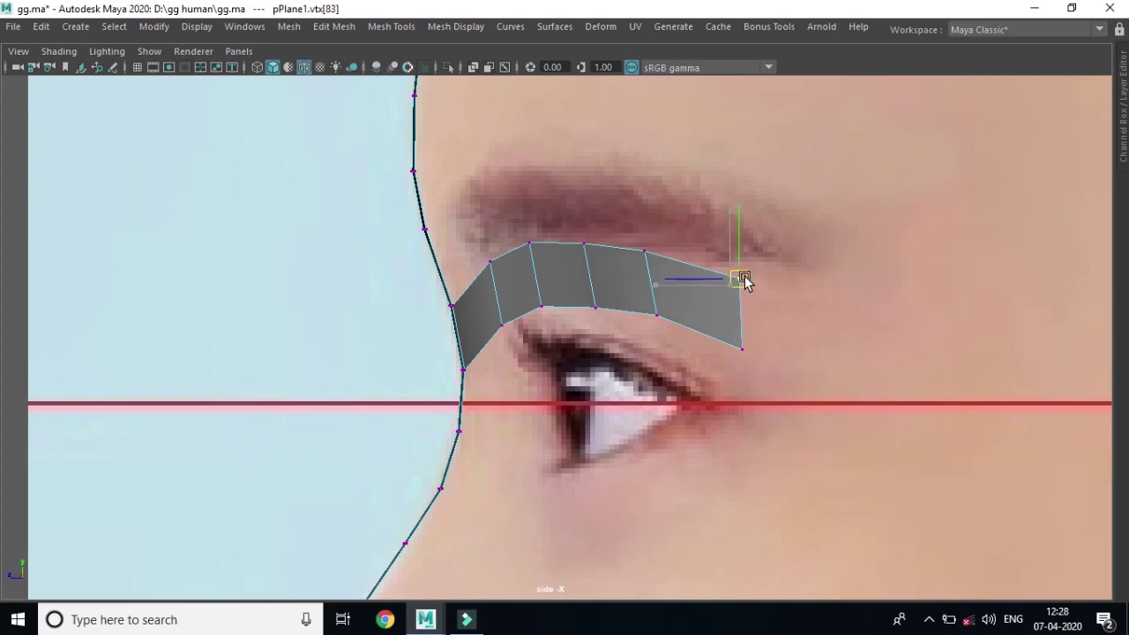
pyautogui.press('space')
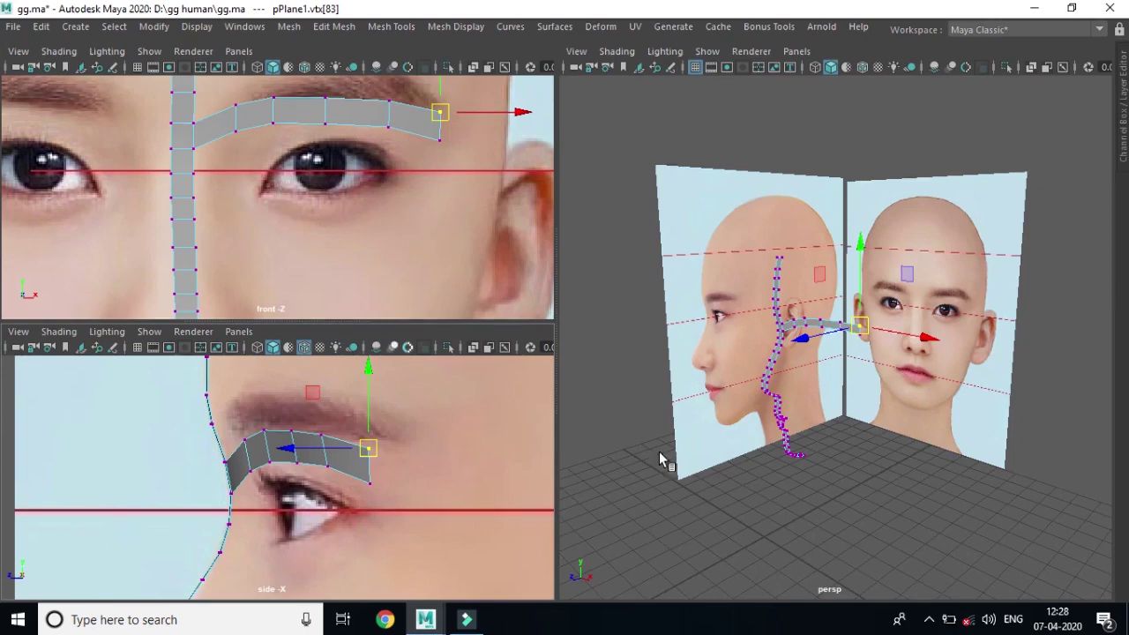
# Step: Orbit the maximized perspective view to check the face strips, then return to four views
pyautogui.press('space')
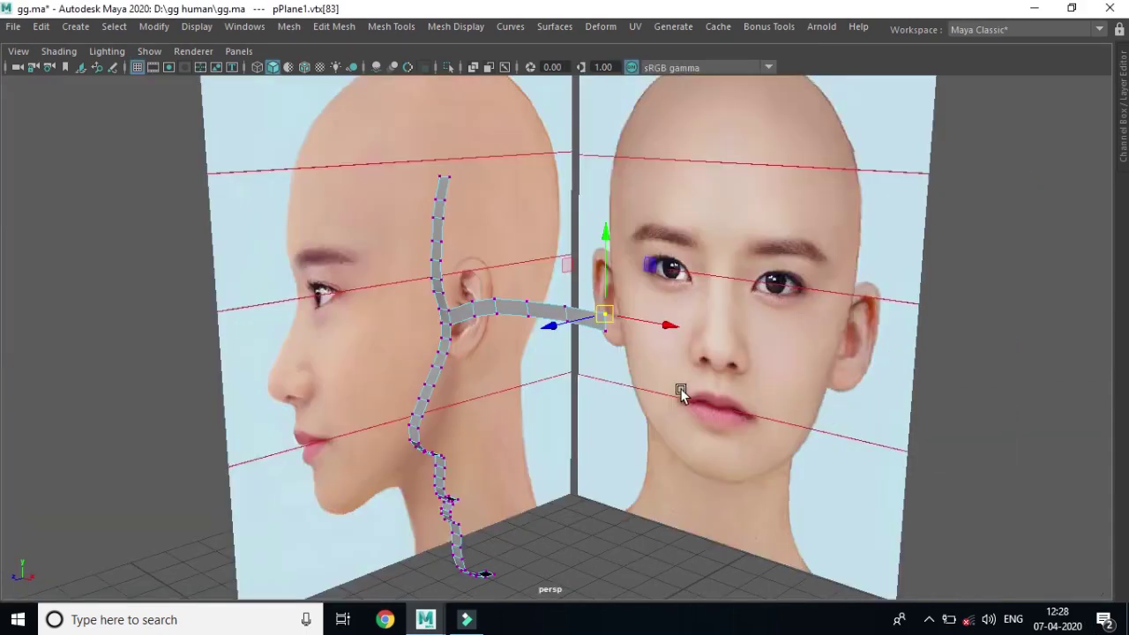
pyautogui.scroll(3, 684, 396)
pyautogui.scroll(3, 659, 419)
pyautogui.moveTo(734, 453)
pyautogui.keyDown('alt'); pyautogui.mouseDown()
pyautogui.moveTo(575, 463)
pyautogui.moveTo(629, 503)
pyautogui.moveTo(709, 486)
pyautogui.moveTo(749, 450)
pyautogui.moveTo(781, 444)
pyautogui.moveTo(844, 515)
pyautogui.moveTo(907, 524)
pyautogui.moveTo(934, 501)
pyautogui.moveTo(864, 475)
pyautogui.moveTo(877, 502)
pyautogui.moveTo(814, 485)
pyautogui.moveTo(763, 450)
pyautogui.moveTo(671, 462)
pyautogui.moveTo(603, 488)
pyautogui.moveTo(796, 454)
pyautogui.moveTo(819, 428)
pyautogui.moveTo(819, 451)
pyautogui.moveTo(822, 435)
pyautogui.mouseUp(); pyautogui.keyUp('alt')
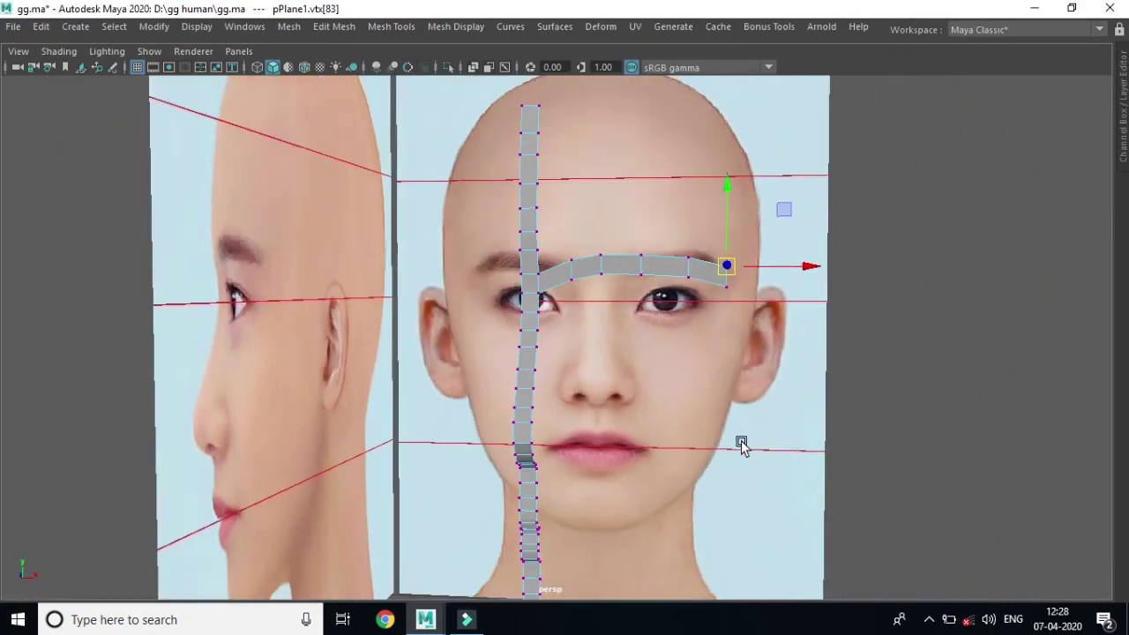
pyautogui.press('space')
pyautogui.press('space')
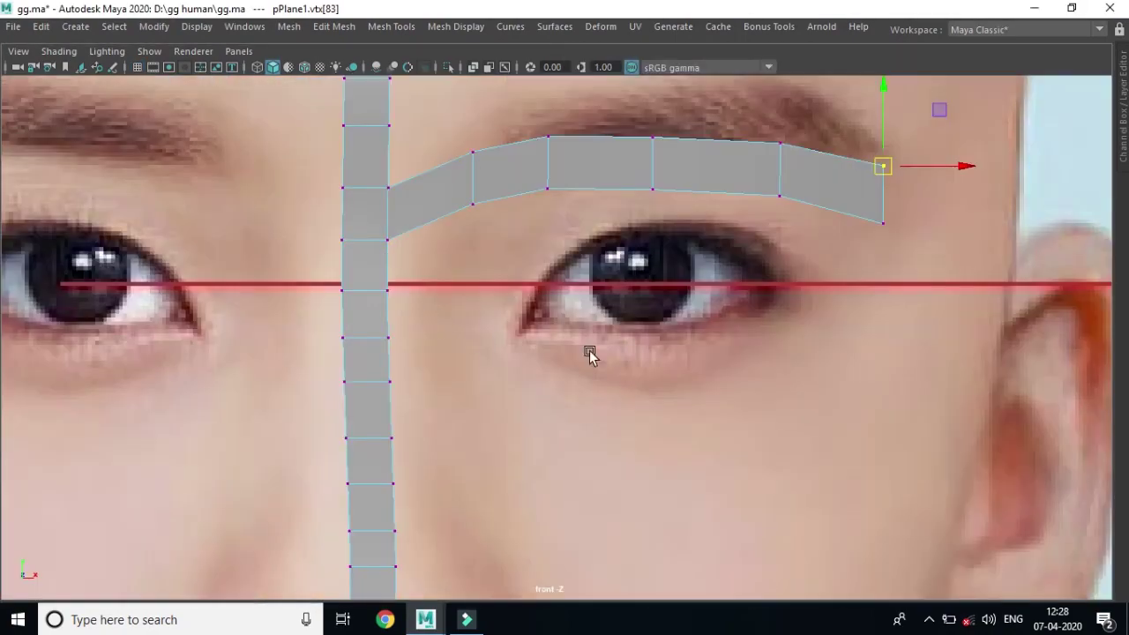
# Step: Zoom the front view out and select the brow strip's outer and inner end vertex pairs
pyautogui.moveTo(632, 310)
pyautogui.keyDown('alt'); pyautogui.mouseDown(button='right')
pyautogui.moveTo(584, 396)
pyautogui.moveTo(558, 394)
pyautogui.mouseUp(button='right'); pyautogui.keyUp('alt')
pyautogui.keyDown('alt'); pyautogui.moveTo(664, 369); pyautogui.dragTo(635, 291, button='right'); pyautogui.keyUp('alt')
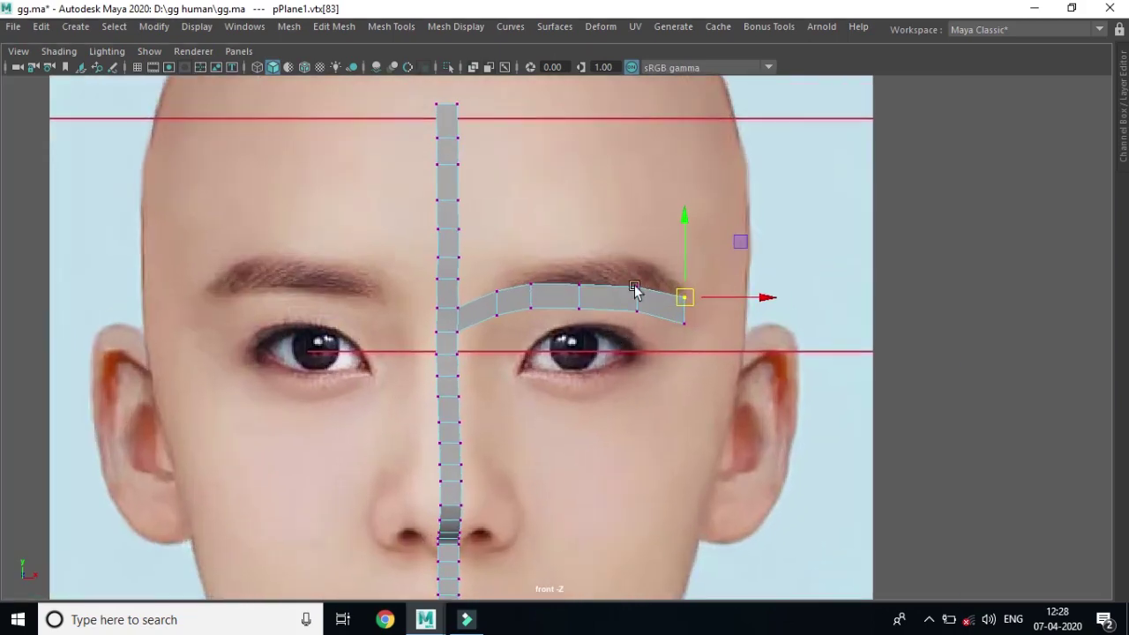
pyautogui.moveTo(626, 280)
pyautogui.mouseDown()
pyautogui.moveTo(647, 329)
pyautogui.moveTo(641, 304)
pyautogui.mouseUp()
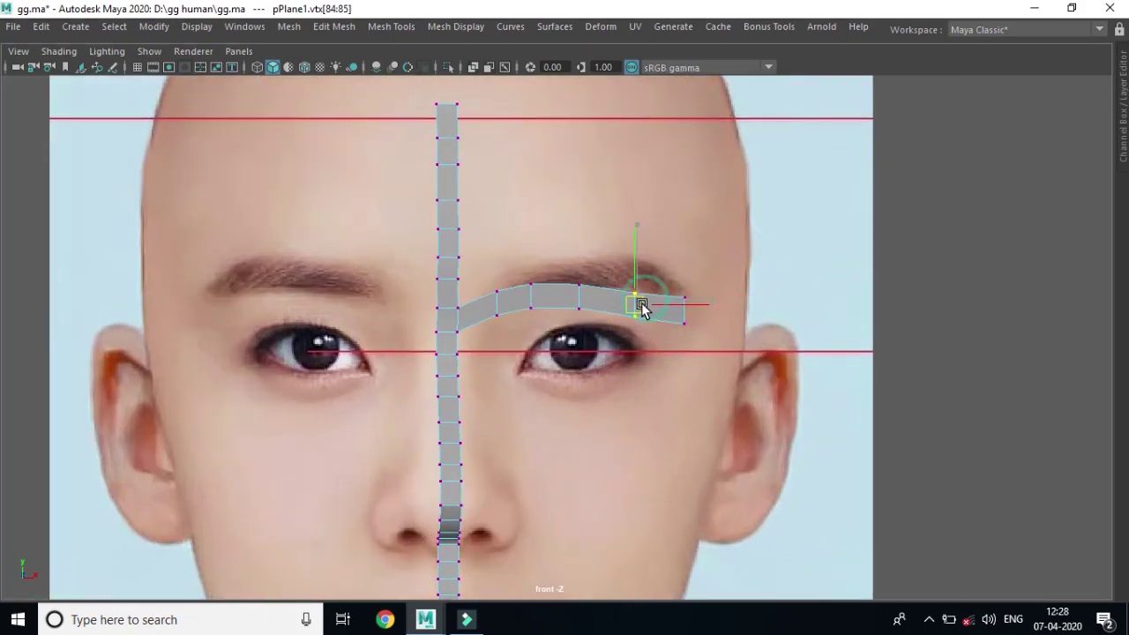
pyautogui.moveTo(696, 337); pyautogui.dragTo(670, 295)
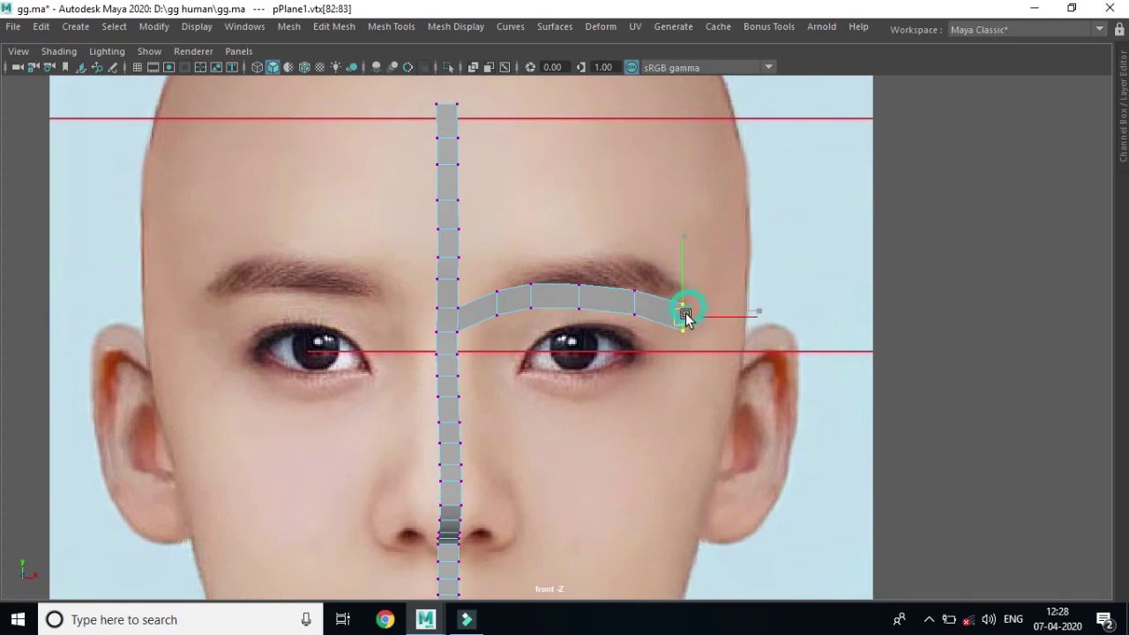
pyautogui.moveTo(487, 284); pyautogui.dragTo(503, 322)
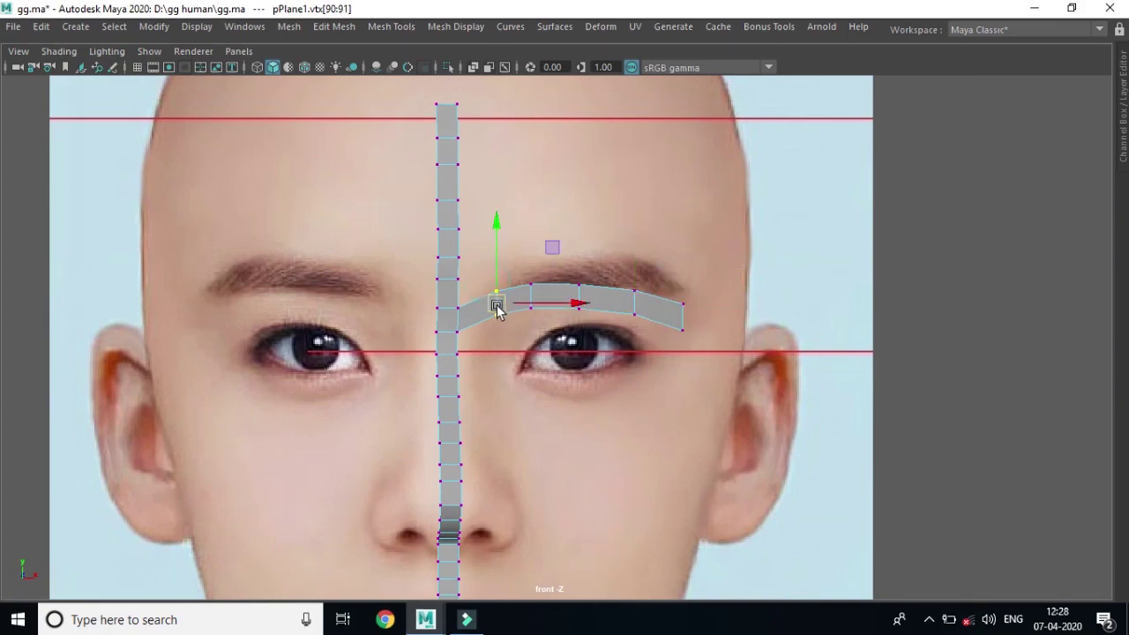
# Step: Frame the right eye and switch to edge mode on the profile strip
pyautogui.scroll(1, 622, 367)
pyautogui.scroll(1, 708, 459)
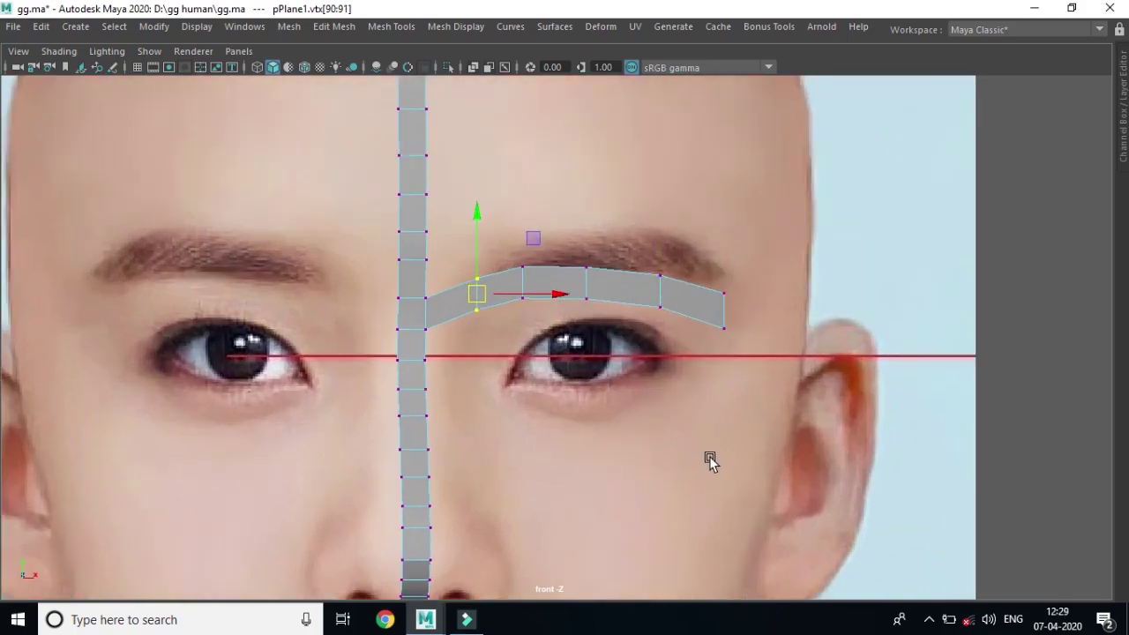
pyautogui.scroll(1, 741, 413)
pyautogui.scroll(2, 736, 424)
pyautogui.scroll(1, 735, 426)
pyautogui.keyDown('alt'); pyautogui.moveTo(735, 426); pyautogui.dragTo(614, 386, button='middle'); pyautogui.keyUp('alt')
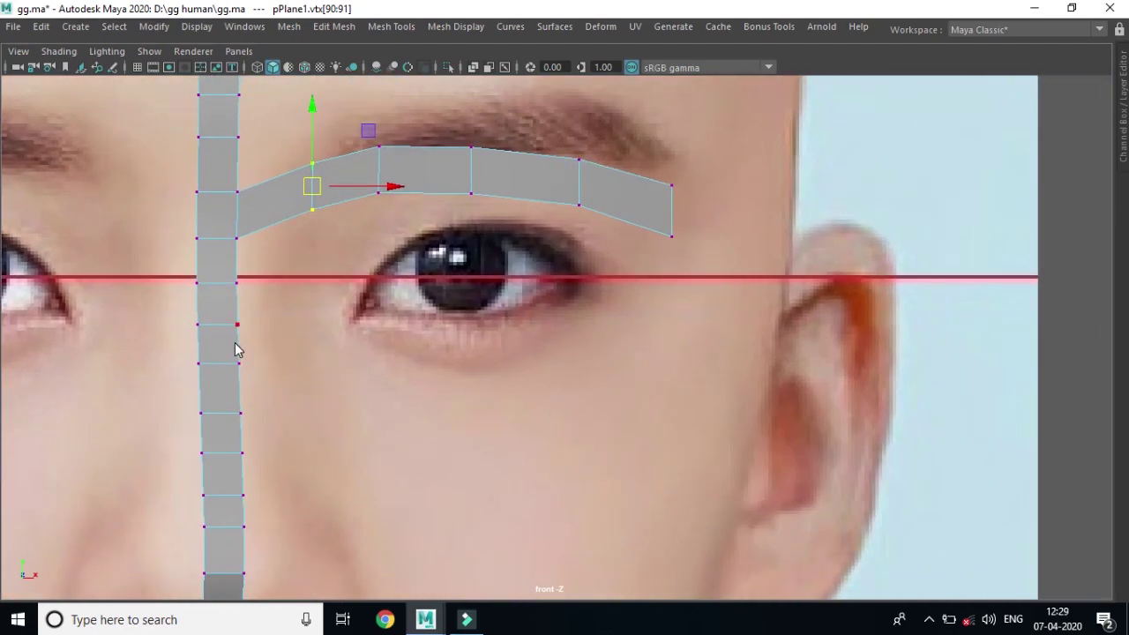
pyautogui.moveTo(232, 159); pyautogui.dragTo(232, 115, button='right')
pyautogui.click(241, 311)
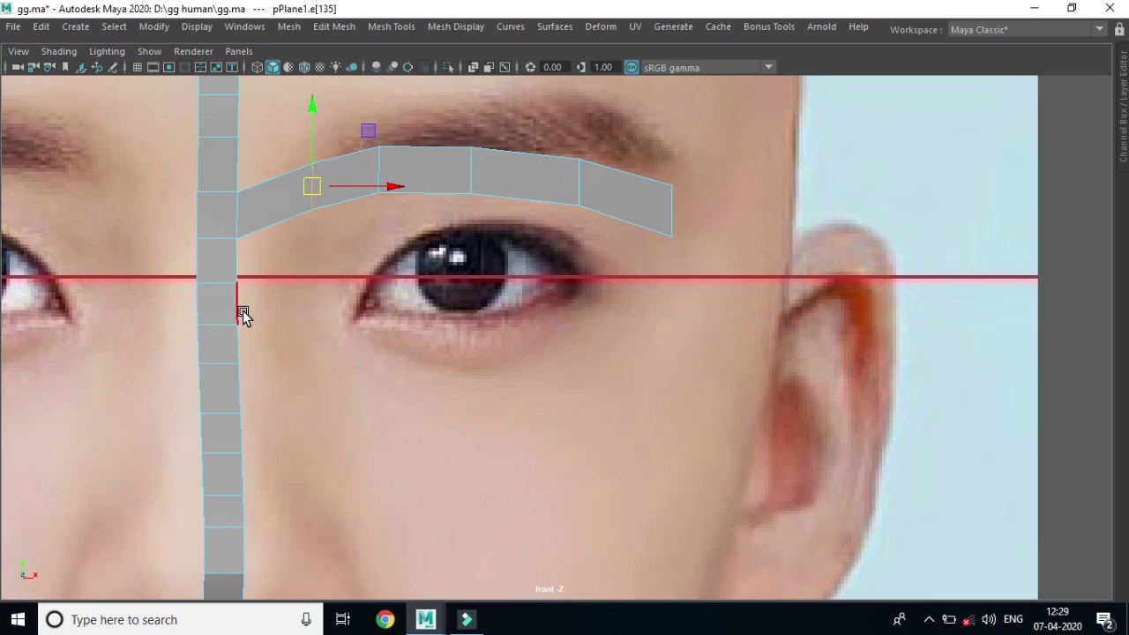
# Step: Select the profile-strip edge just below the eye
pyautogui.click(239, 307)
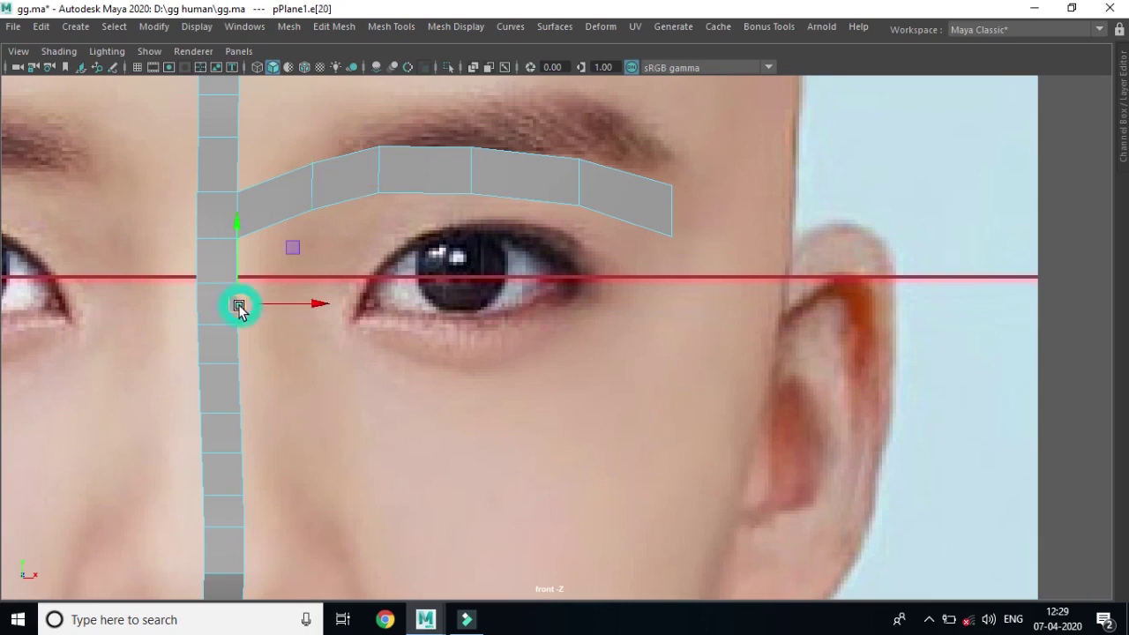
pyautogui.click(241, 353)
pyautogui.click(346, 412)
pyautogui.click(241, 351)
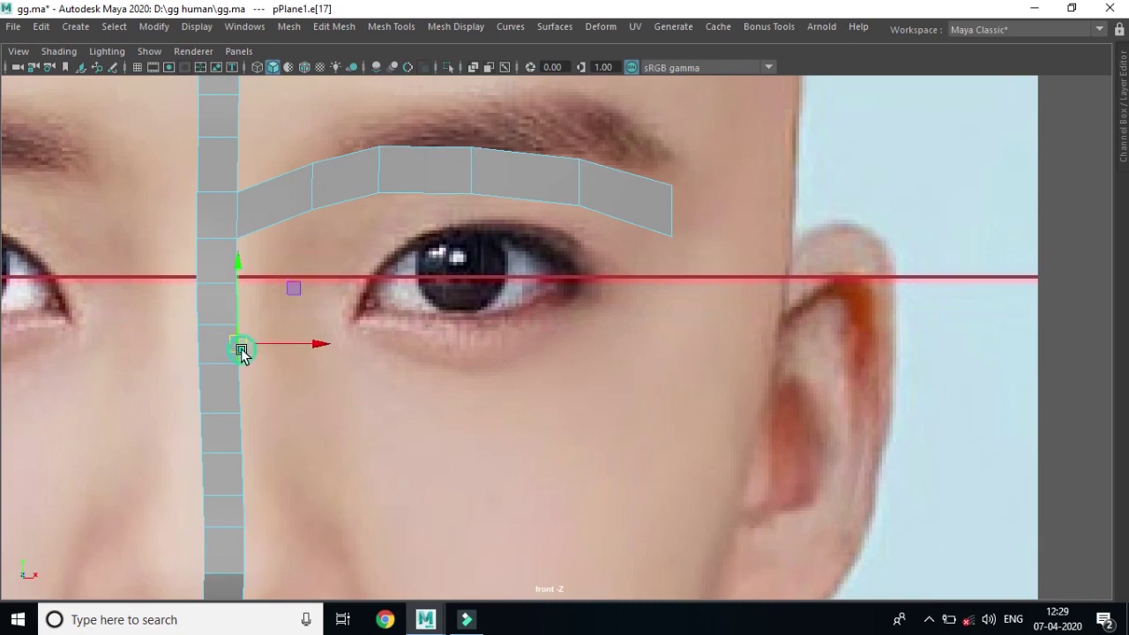
# Step: Extrude that edge into a horizontal strip reaching toward the ear, then deselect it
pyautogui.hotkey('ctrl', 'e')
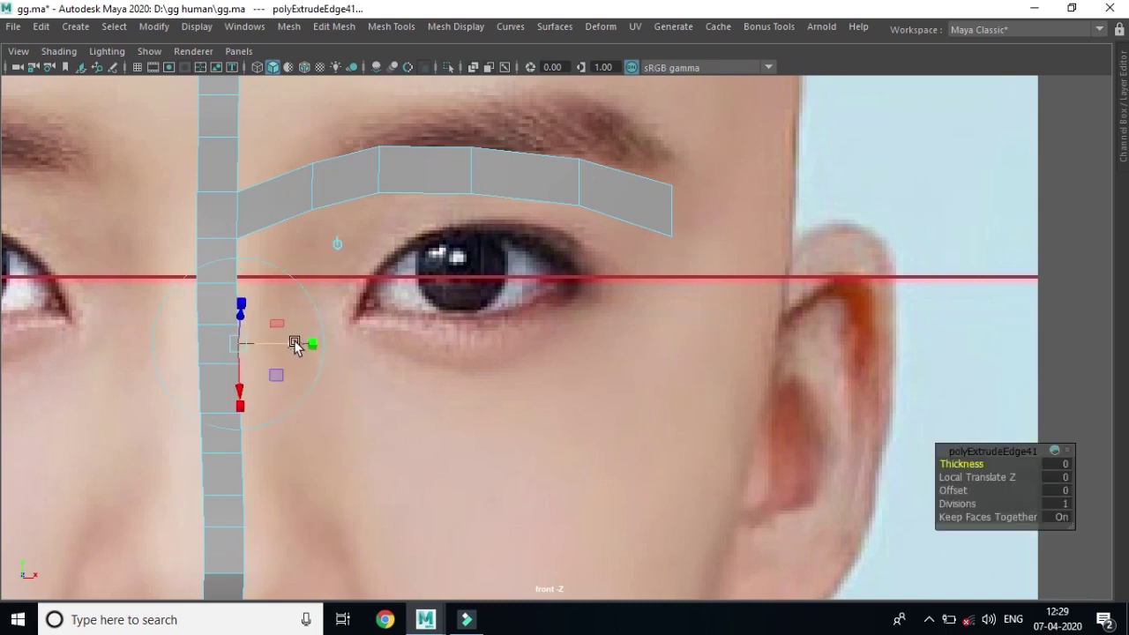
pyautogui.moveTo(292, 341); pyautogui.dragTo(738, 366)
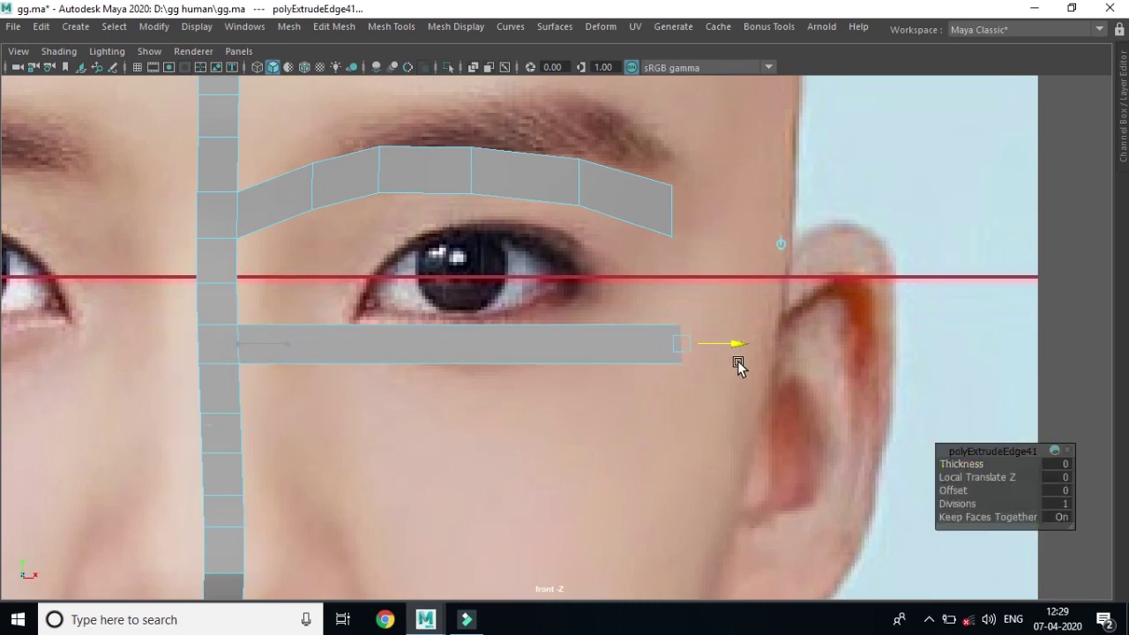
pyautogui.moveTo(736, 358); pyautogui.dragTo(731, 353)
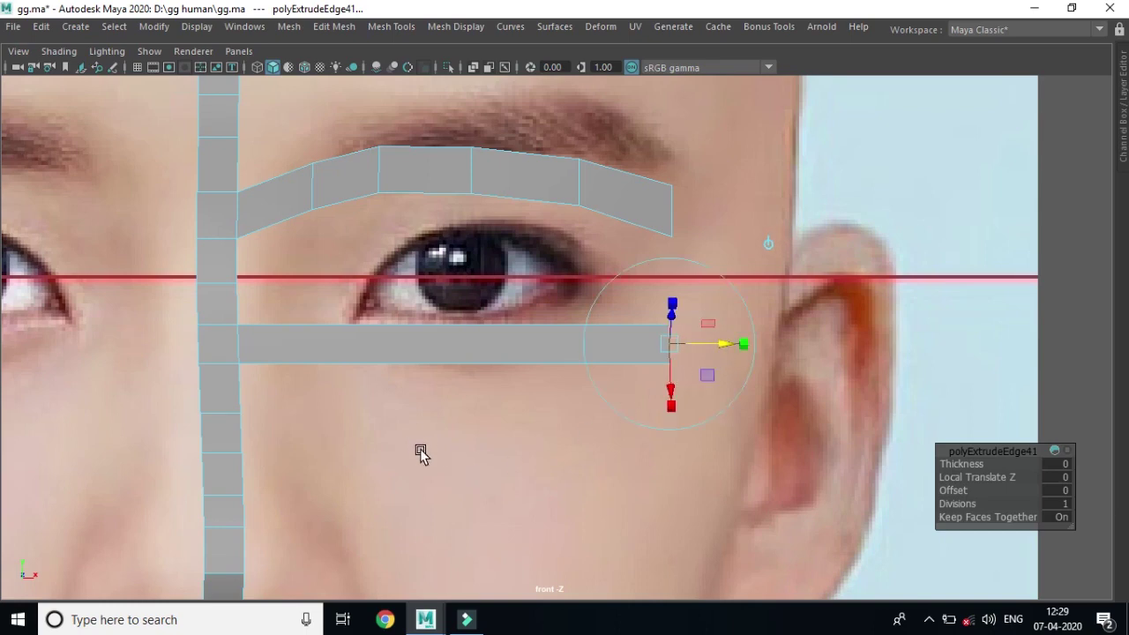
pyautogui.scroll(1, 435, 465)
pyautogui.moveTo(734, 347); pyautogui.dragTo(757, 352)
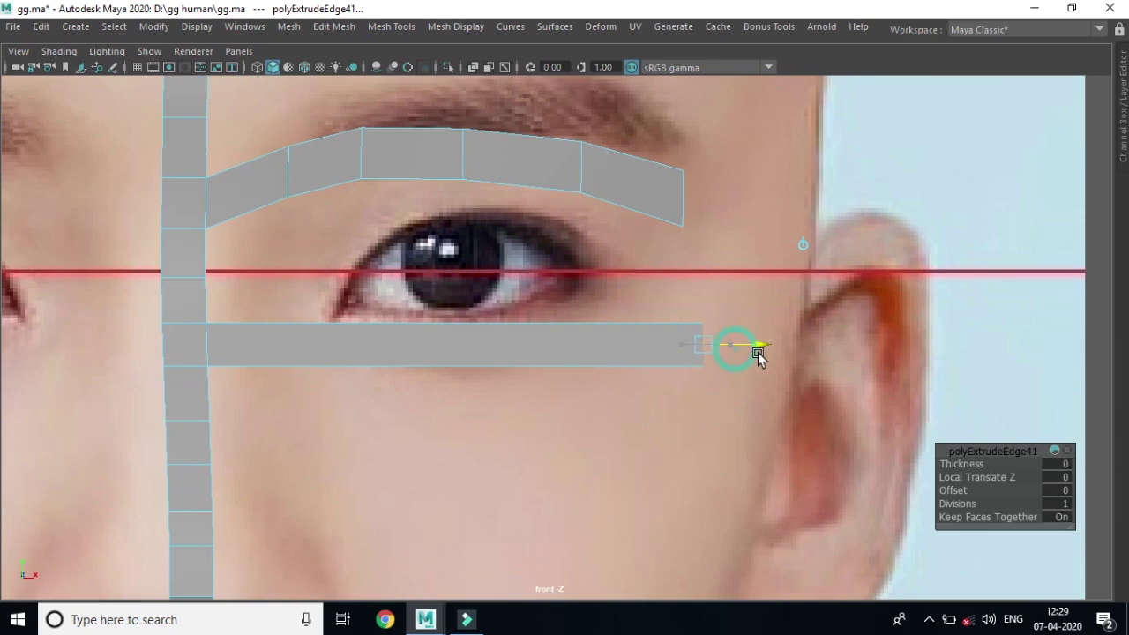
pyautogui.click(558, 483)
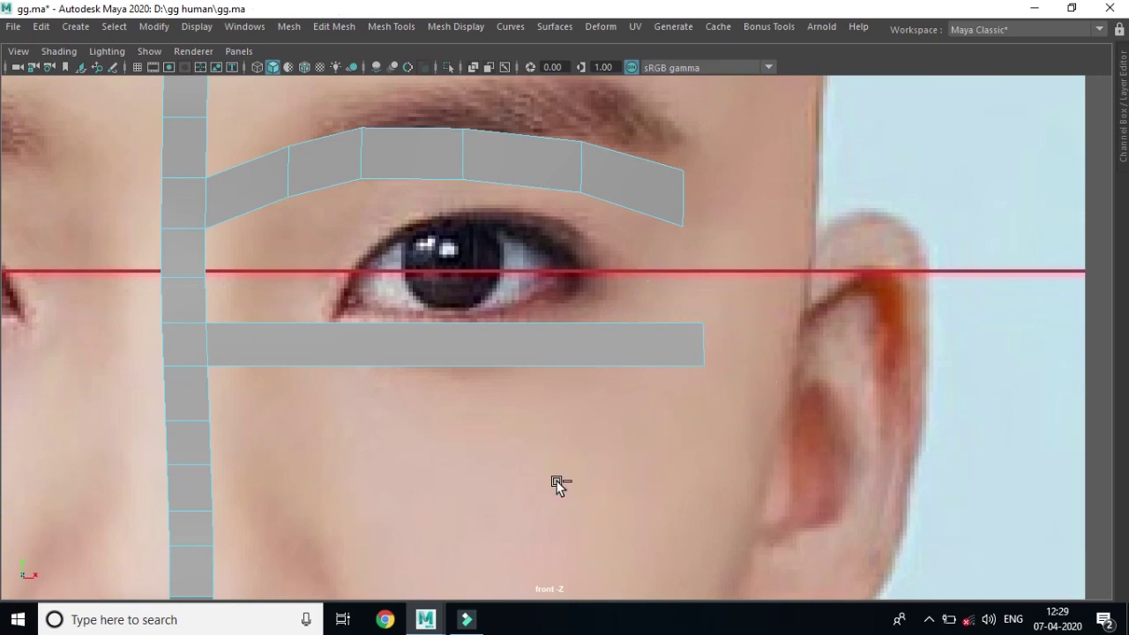
pyautogui.hotkey('ctrl', 'space')
# Step: Insert four edge loops across the under-eye strip (polySplitRing6–9)
pyautogui.press('y')
pyautogui.click(530, 311)
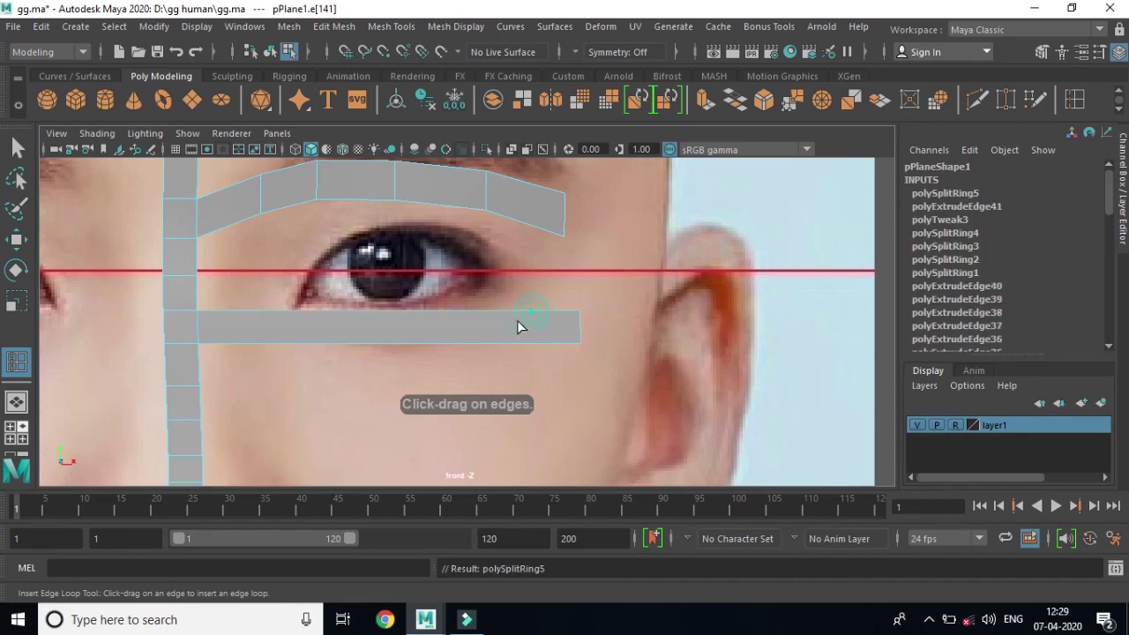
pyautogui.click(473, 311)
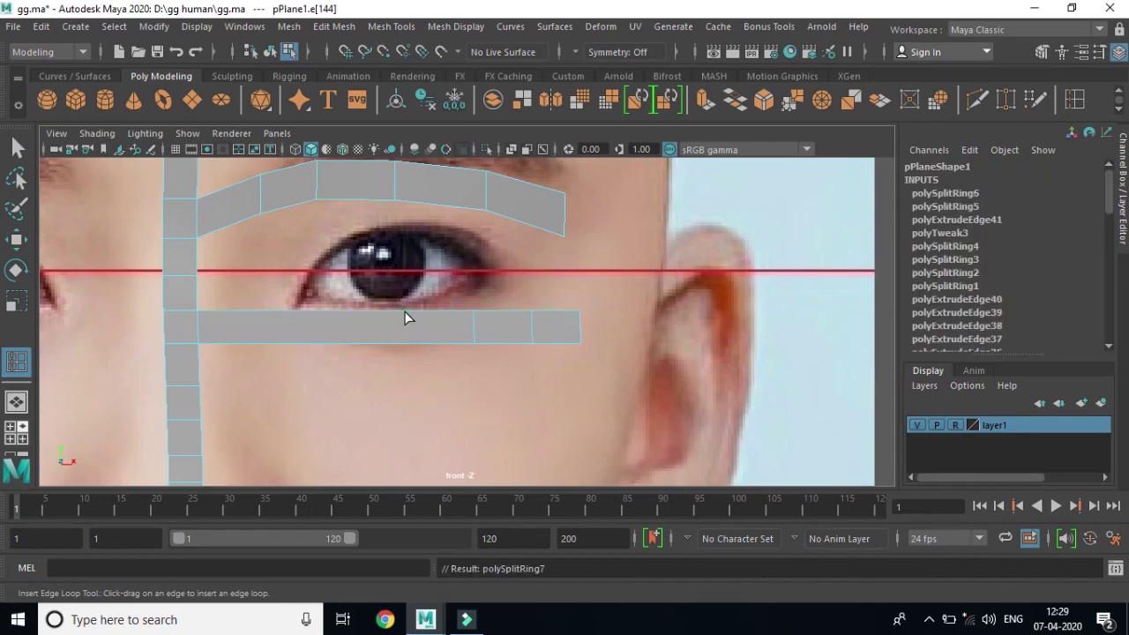
pyautogui.click(329, 311)
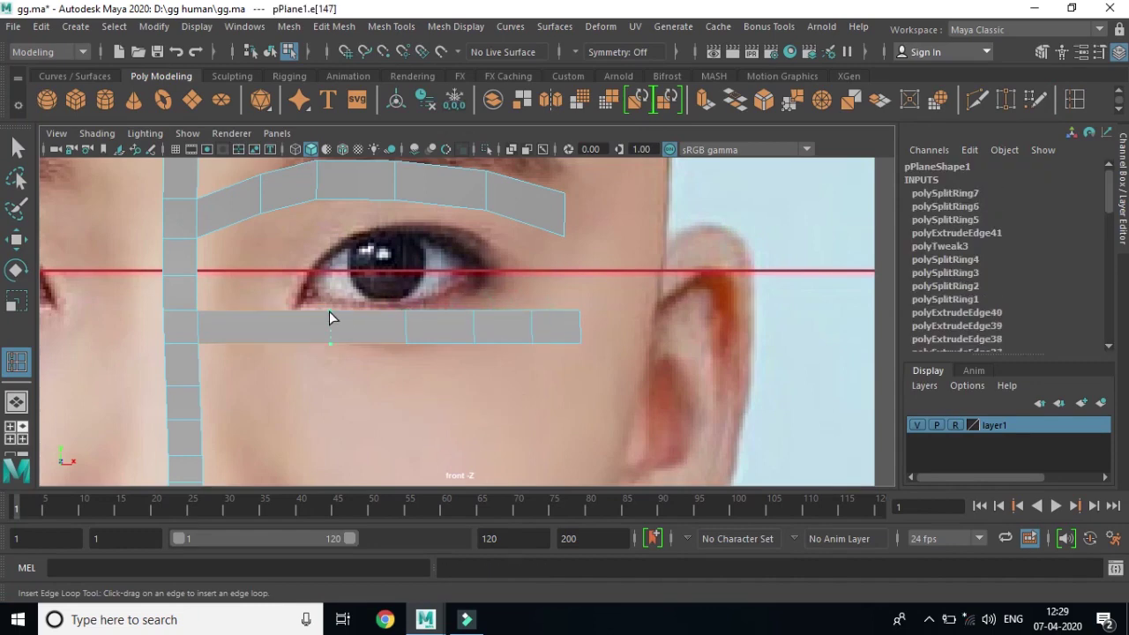
pyautogui.click(244, 310)
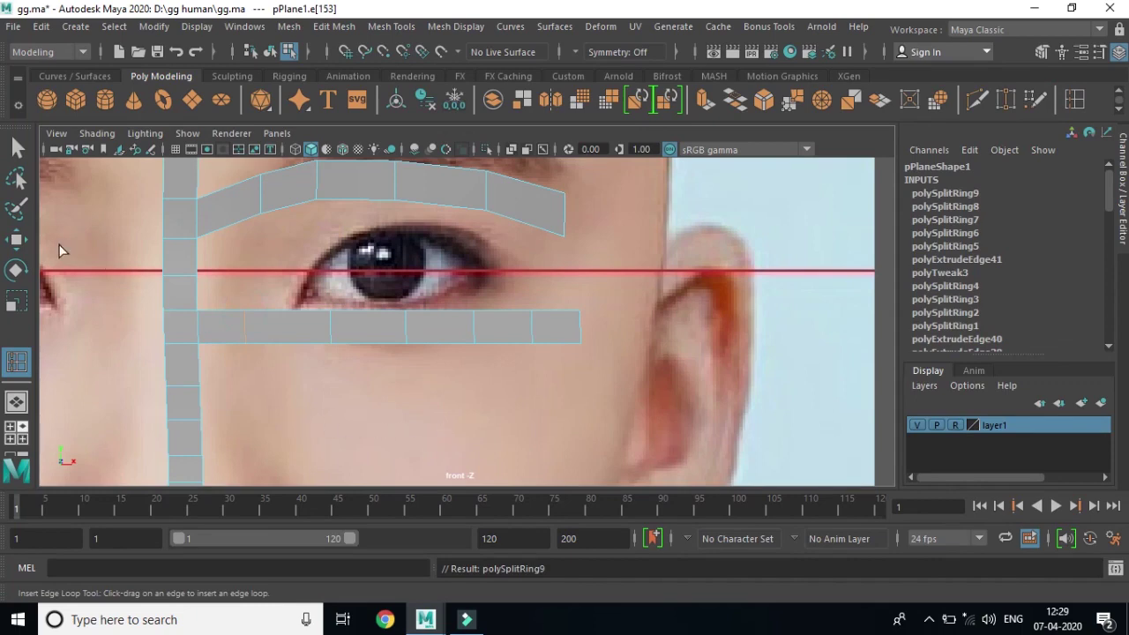
# Step: Select the under-eye strip's two outer end vertices and return to the four-view layout
pyautogui.press('w')
pyautogui.scroll(2, 546, 406)
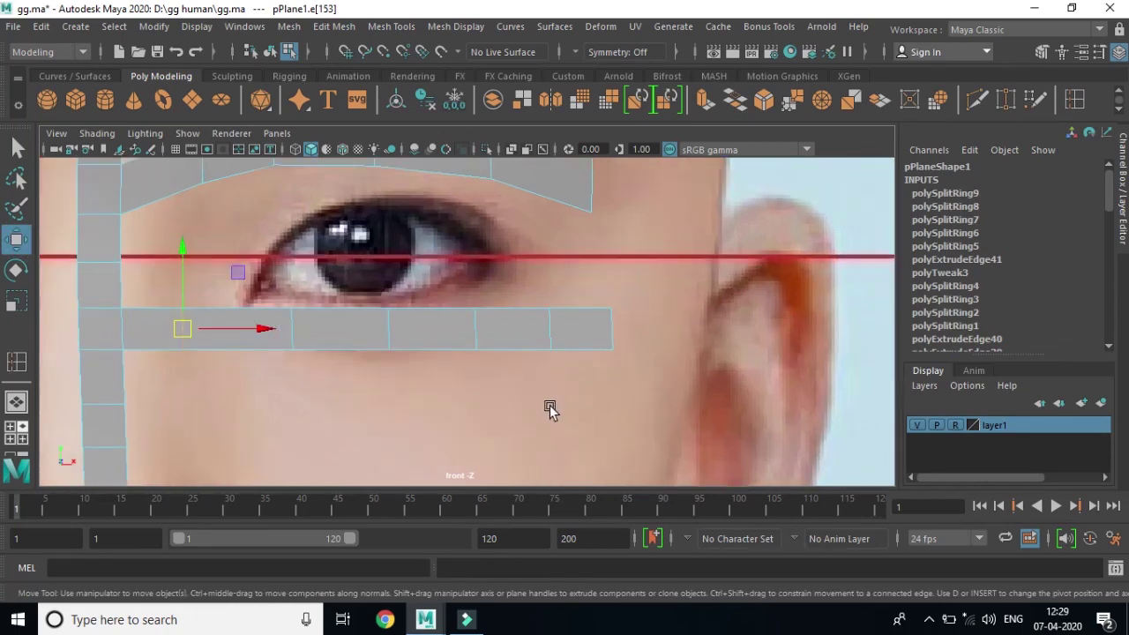
pyautogui.moveTo(590, 353); pyautogui.dragTo(542, 170, button='right')
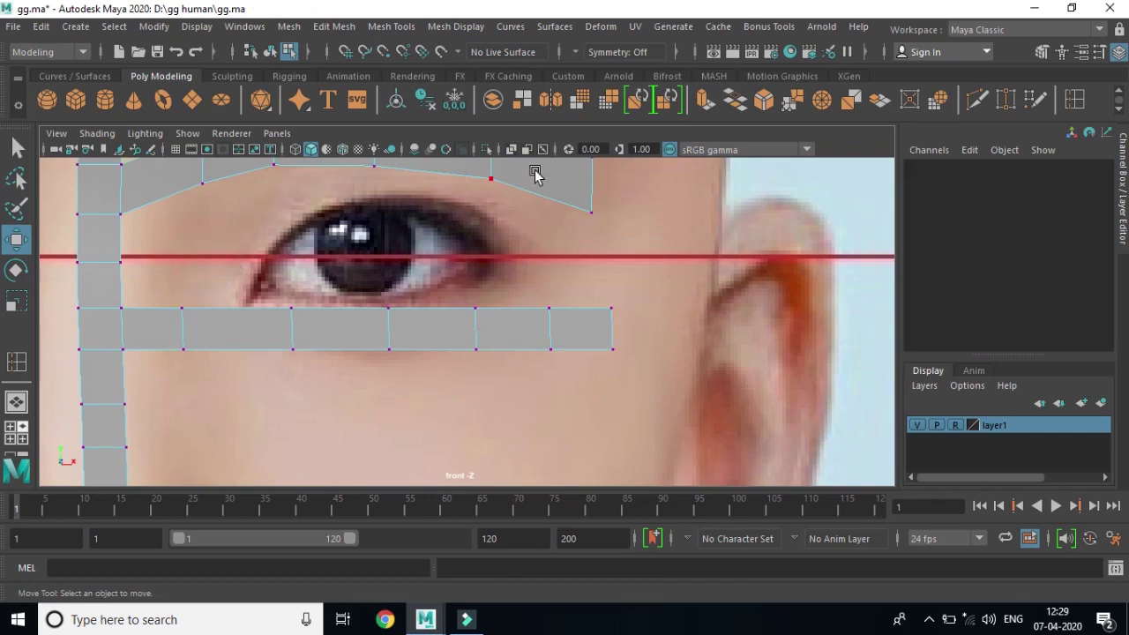
pyautogui.moveTo(586, 294); pyautogui.dragTo(662, 435)
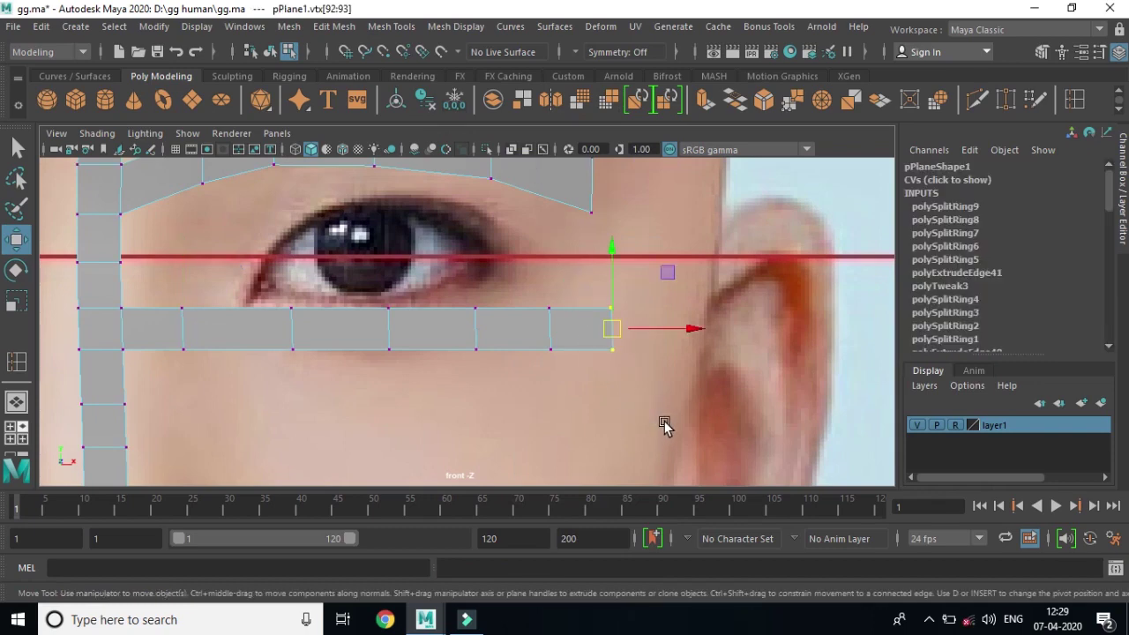
pyautogui.press('space')
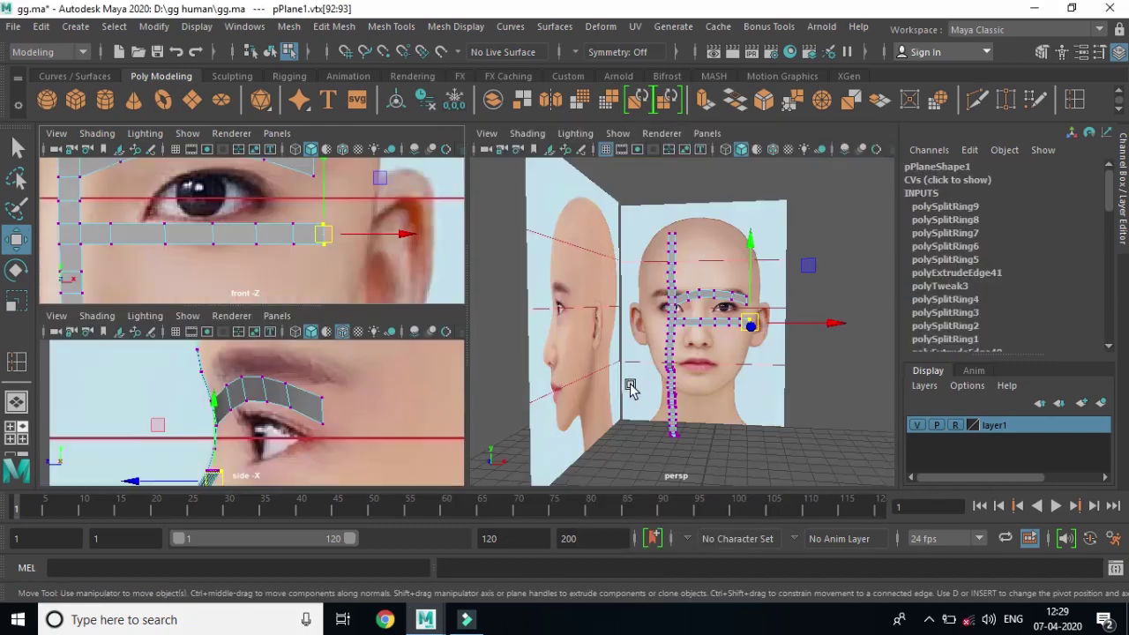
# Step: In the maximized side view, pull the under-eye strip's outer end and first vertex pair back toward the eye
pyautogui.press('space')
pyautogui.moveTo(612, 429)
pyautogui.keyDown('alt'); pyautogui.mouseDown(button='middle')
pyautogui.moveTo(612, 320)
pyautogui.moveTo(597, 292)
pyautogui.moveTo(568, 312)
pyautogui.mouseUp(button='middle'); pyautogui.keyUp('alt')
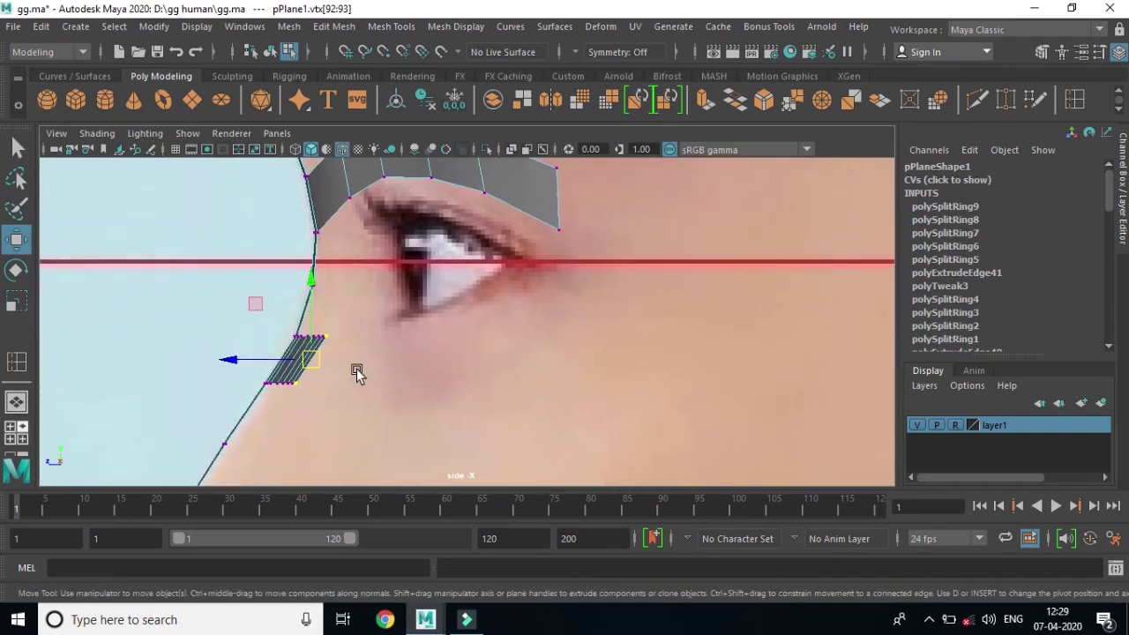
pyautogui.moveTo(311, 360)
pyautogui.keyDown('shift'); pyautogui.mouseDown()
pyautogui.moveTo(552, 307)
pyautogui.moveTo(532, 323)
pyautogui.moveTo(546, 321)
pyautogui.mouseUp(); pyautogui.keyUp('shift')
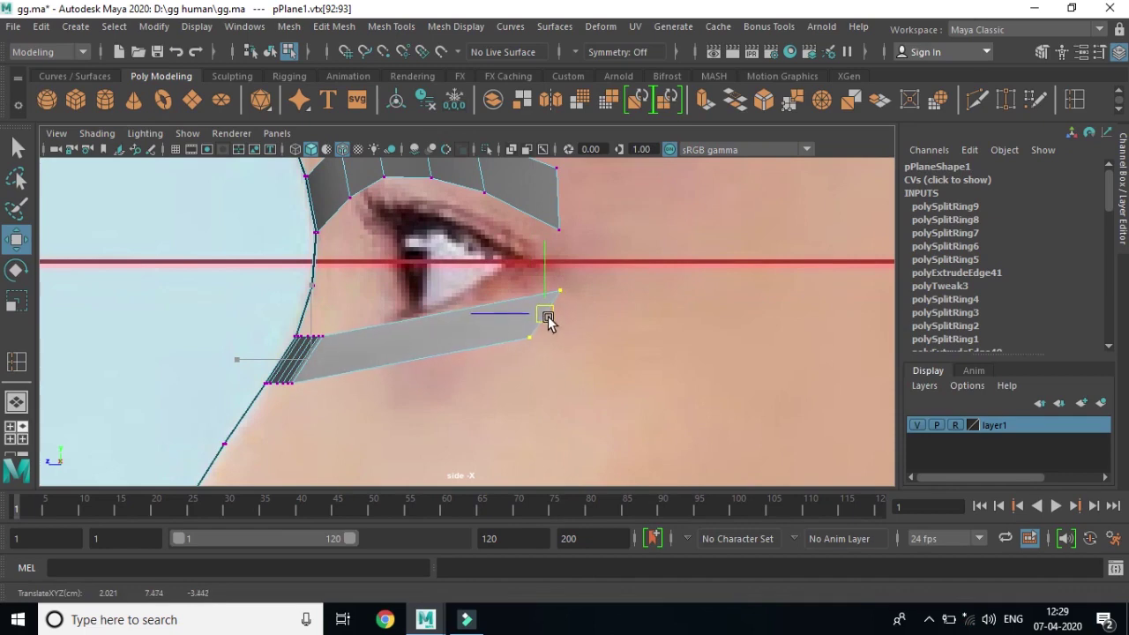
pyautogui.click(529, 339)
pyautogui.moveTo(529, 337); pyautogui.dragTo(581, 333)
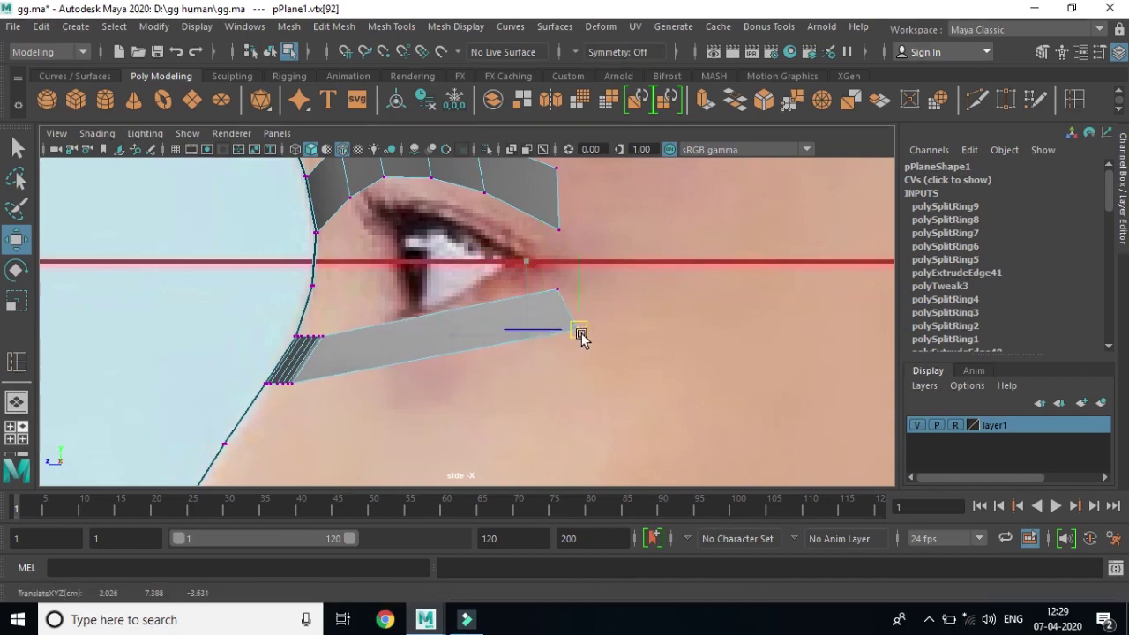
pyautogui.click(342, 336)
pyautogui.keyDown('shift'); pyautogui.click(302, 385); pyautogui.keyUp('shift')
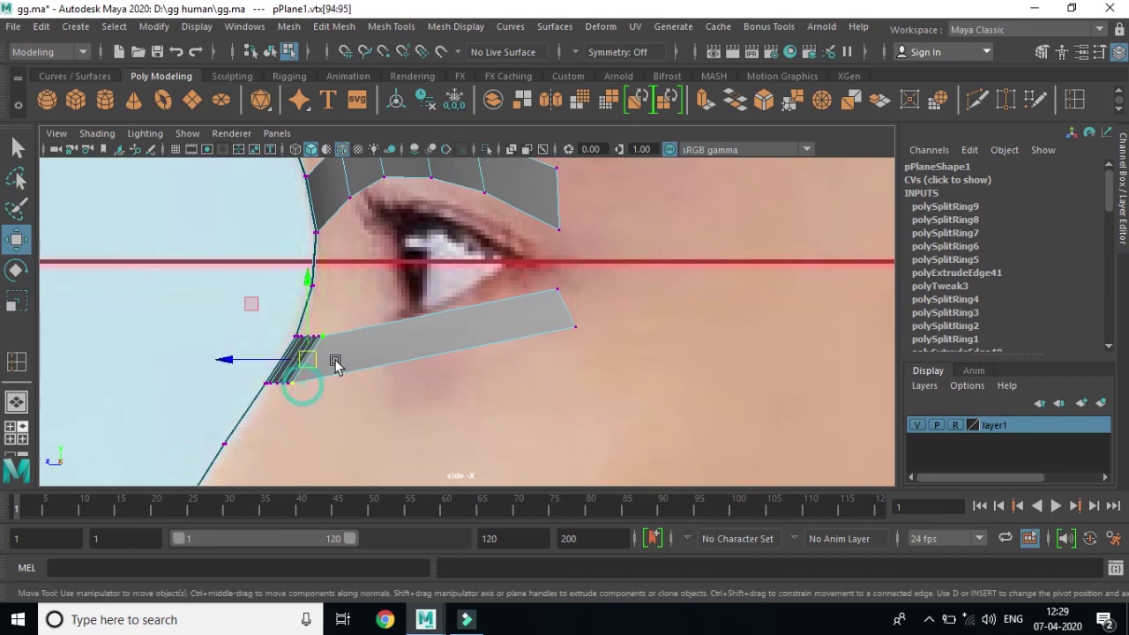
pyautogui.moveTo(314, 359)
pyautogui.mouseDown()
pyautogui.moveTo(477, 338)
pyautogui.moveTo(483, 348)
pyautogui.mouseUp()
# Step: Fine-tune that pair's upper and lower vertices, then try moving the next pair and undo it
pyautogui.click(491, 324)
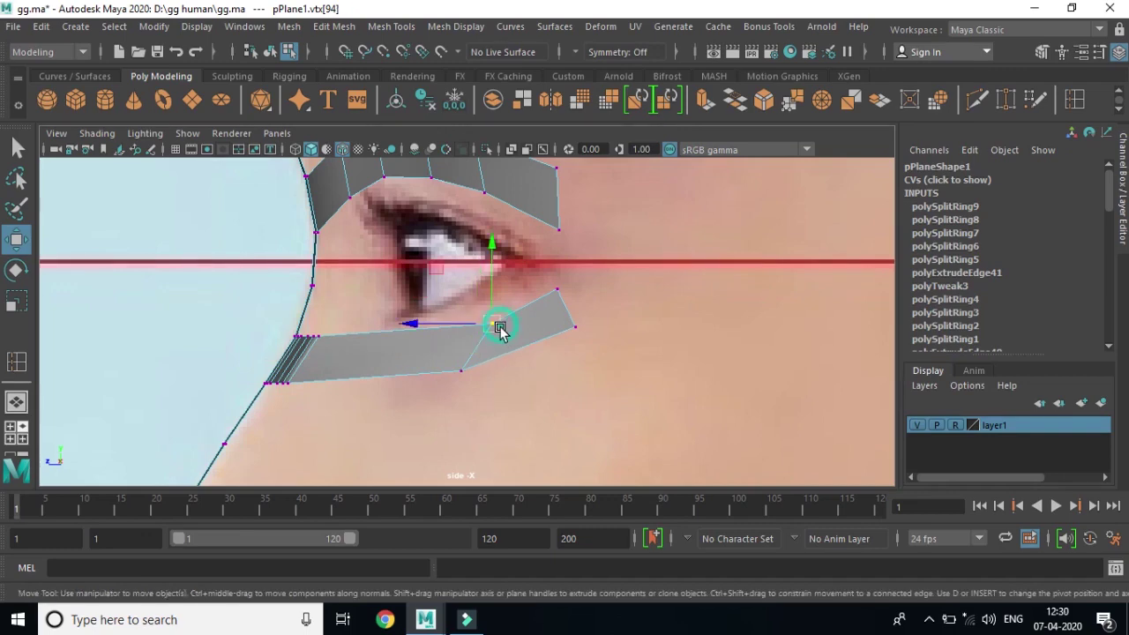
pyautogui.moveTo(495, 327); pyautogui.dragTo(484, 323)
pyautogui.click(464, 371)
pyautogui.moveTo(467, 370); pyautogui.dragTo(477, 371)
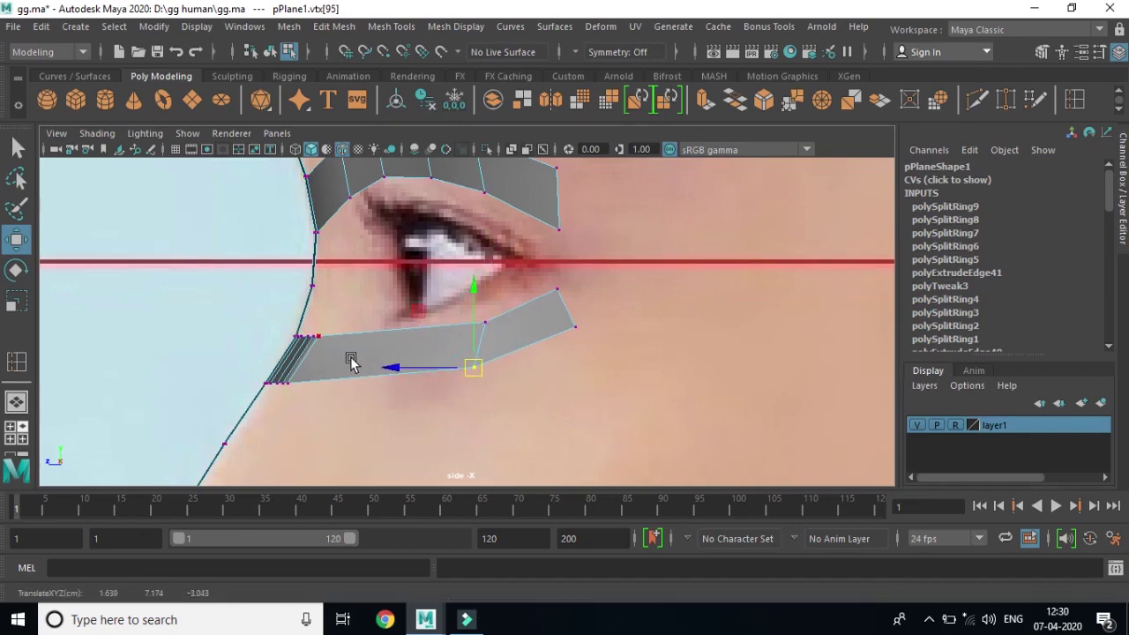
pyautogui.click(319, 336)
pyautogui.keyDown('shift'); pyautogui.click(298, 384); pyautogui.keyUp('shift')
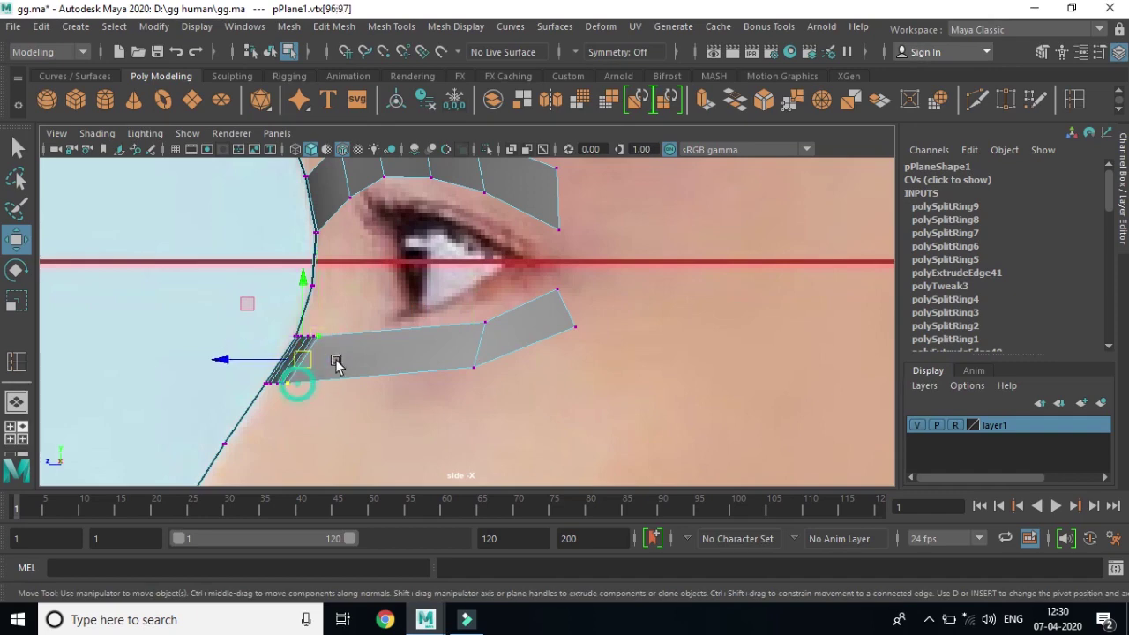
pyautogui.moveTo(304, 357); pyautogui.dragTo(424, 353)
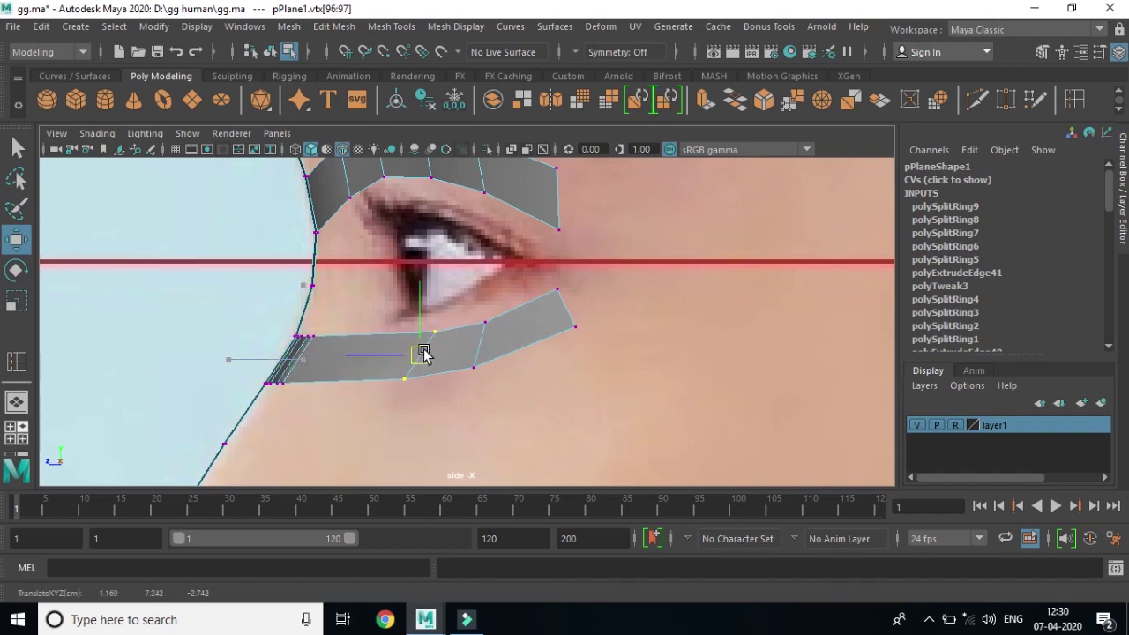
pyautogui.hotkey('ctrl', 'z')
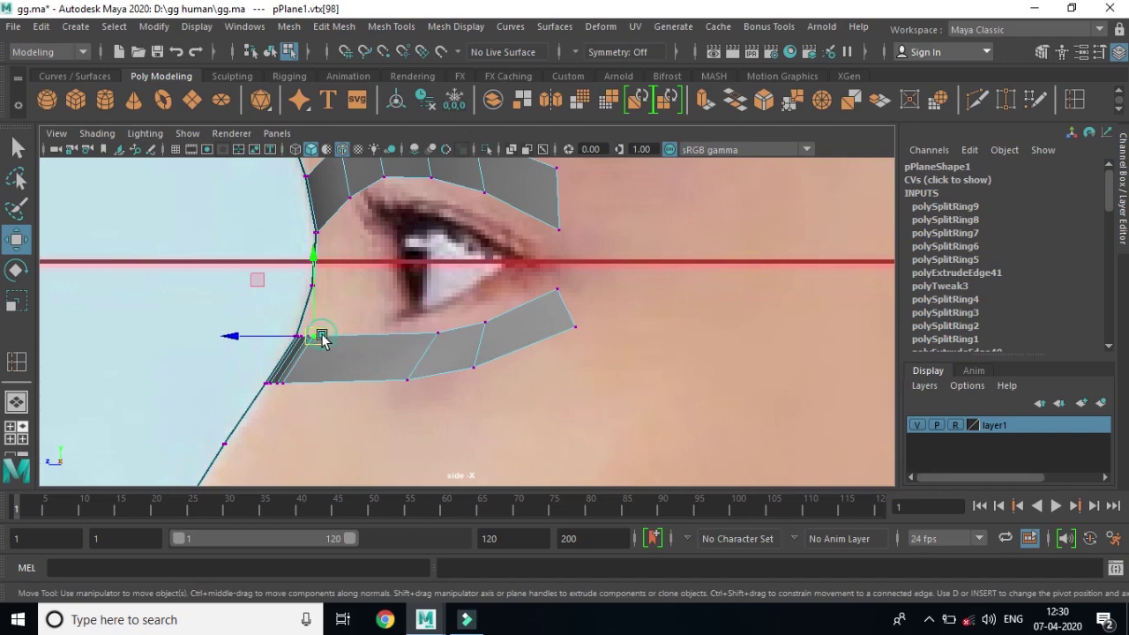
# Step: Spread the vertex pairs nearest the profile back along the strip and shift the inner end right
pyautogui.keyDown('shift'); pyautogui.click(293, 383); pyautogui.keyUp('shift')
pyautogui.moveTo(299, 357); pyautogui.dragTo(371, 360)
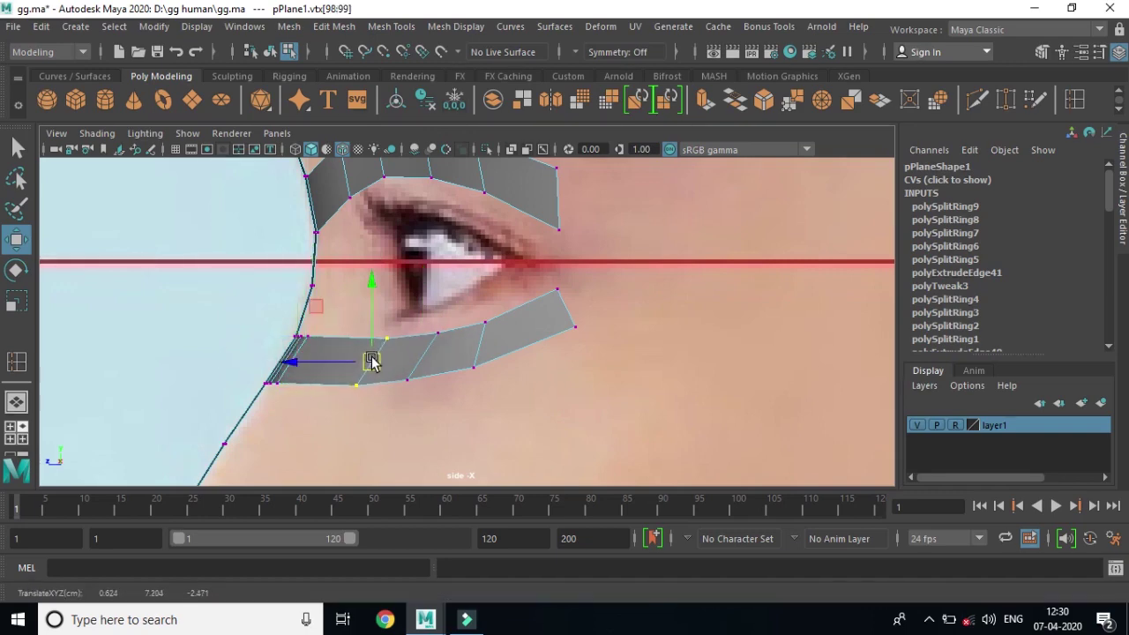
pyautogui.click(305, 339)
pyautogui.keyDown('shift'); pyautogui.click(281, 381); pyautogui.keyUp('shift')
pyautogui.moveTo(293, 359); pyautogui.dragTo(334, 365)
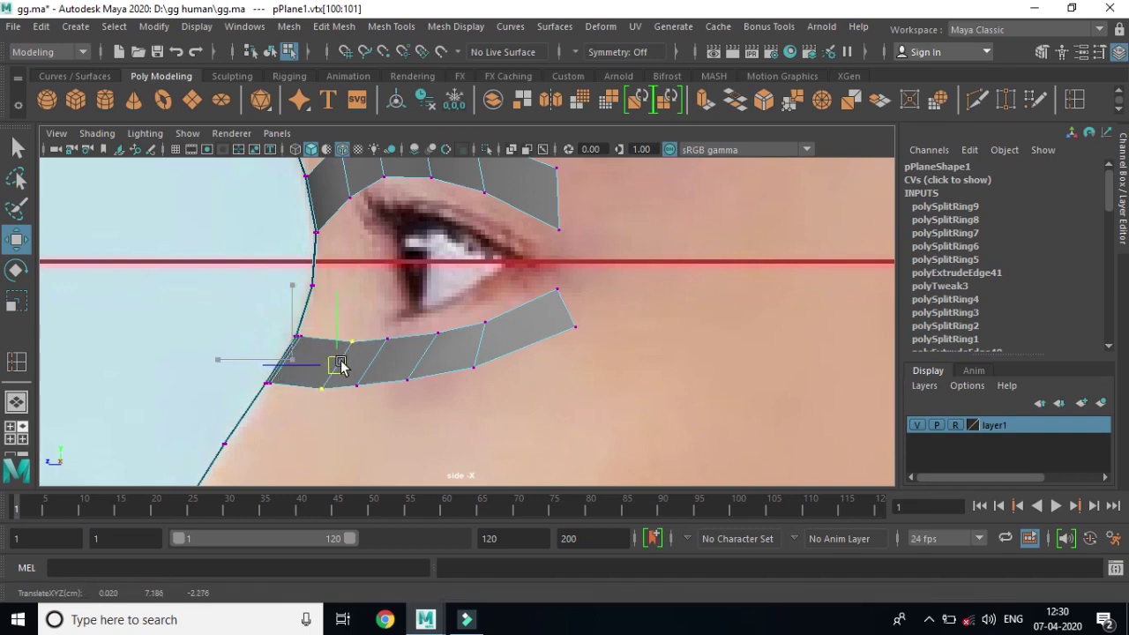
pyautogui.click(302, 337)
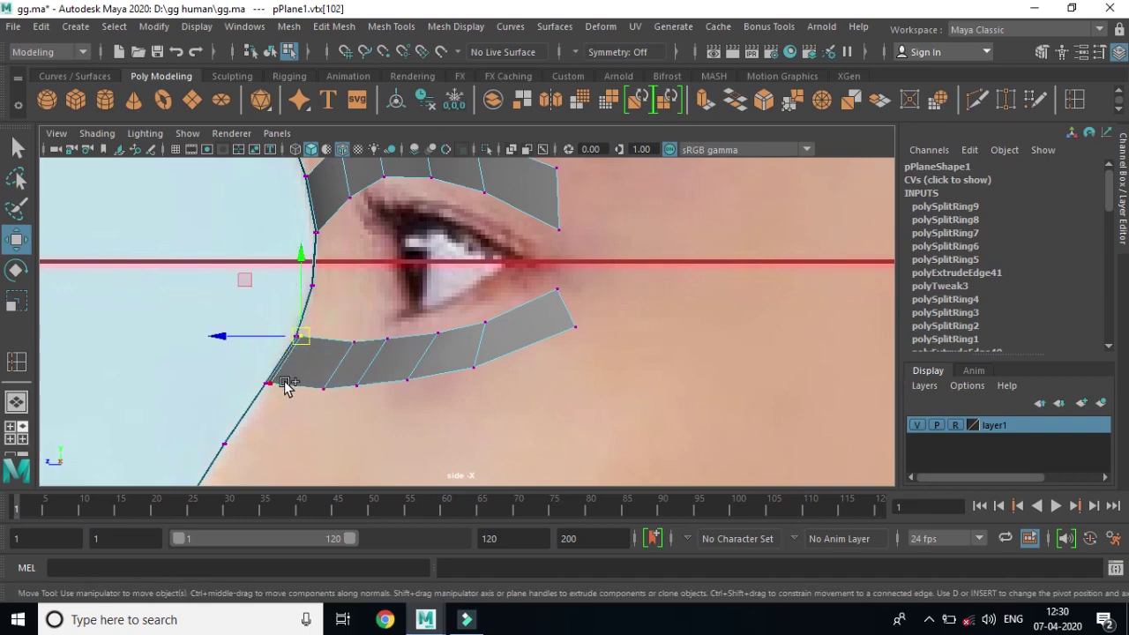
pyautogui.keyDown('shift'); pyautogui.click(280, 383); pyautogui.keyUp('shift')
pyautogui.moveTo(286, 360); pyautogui.dragTo(317, 362)
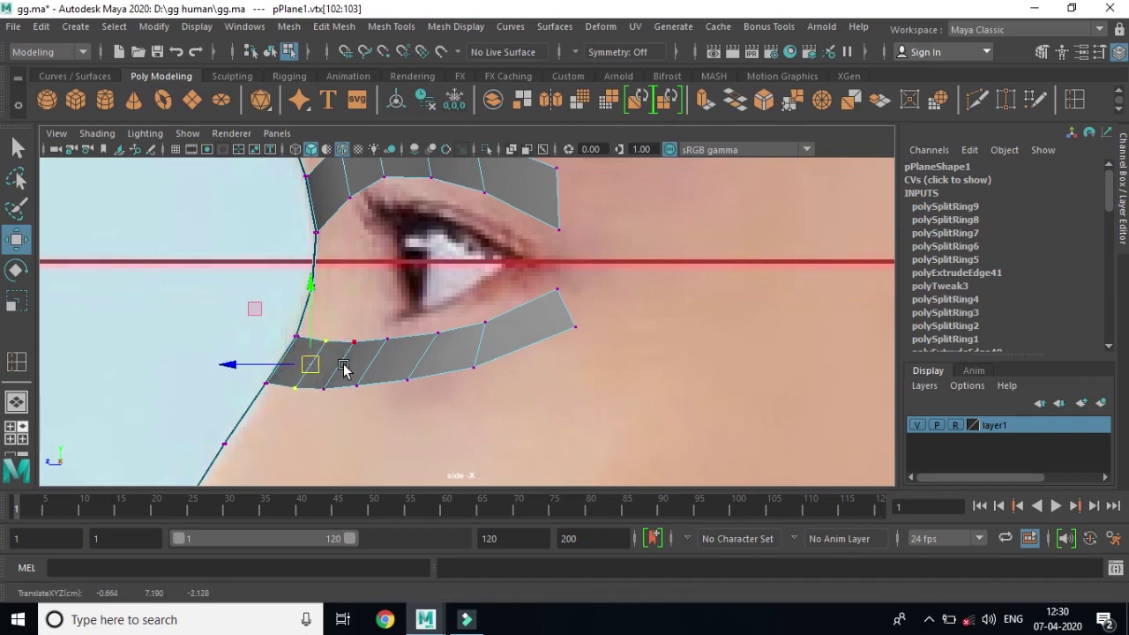
# Step: Lower the vertex beside the strip's inner end and select the inner-end vertex pair
pyautogui.scroll(1, 458, 375)
pyautogui.scroll(1, 410, 406)
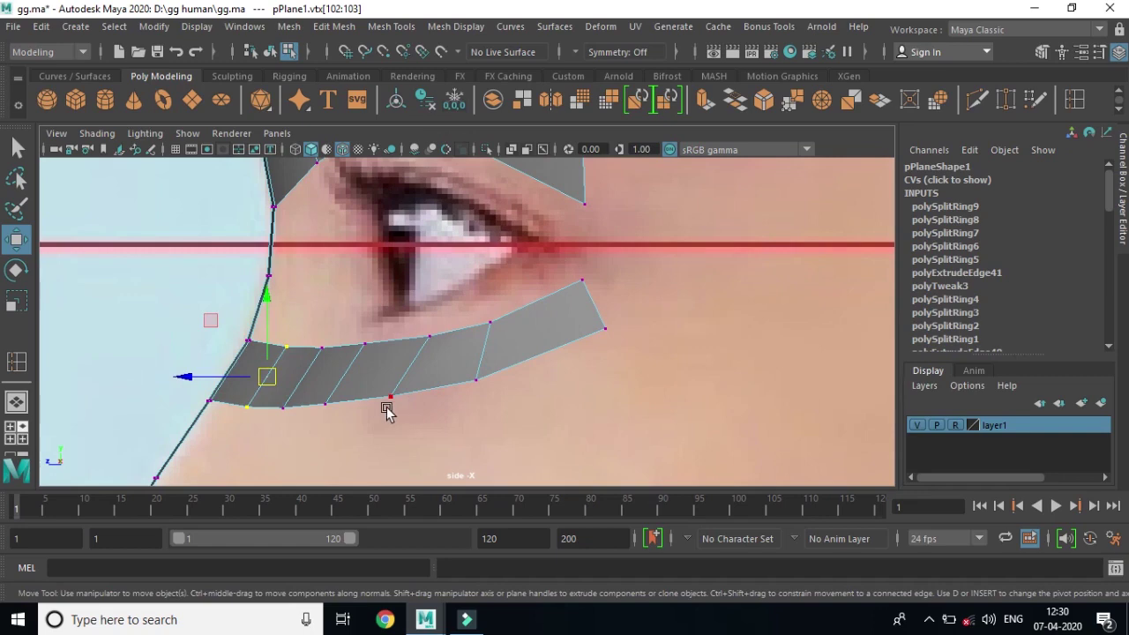
pyautogui.click(252, 344)
pyautogui.moveTo(252, 343)
pyautogui.mouseDown()
pyautogui.moveTo(231, 366)
pyautogui.moveTo(251, 377)
pyautogui.mouseUp()
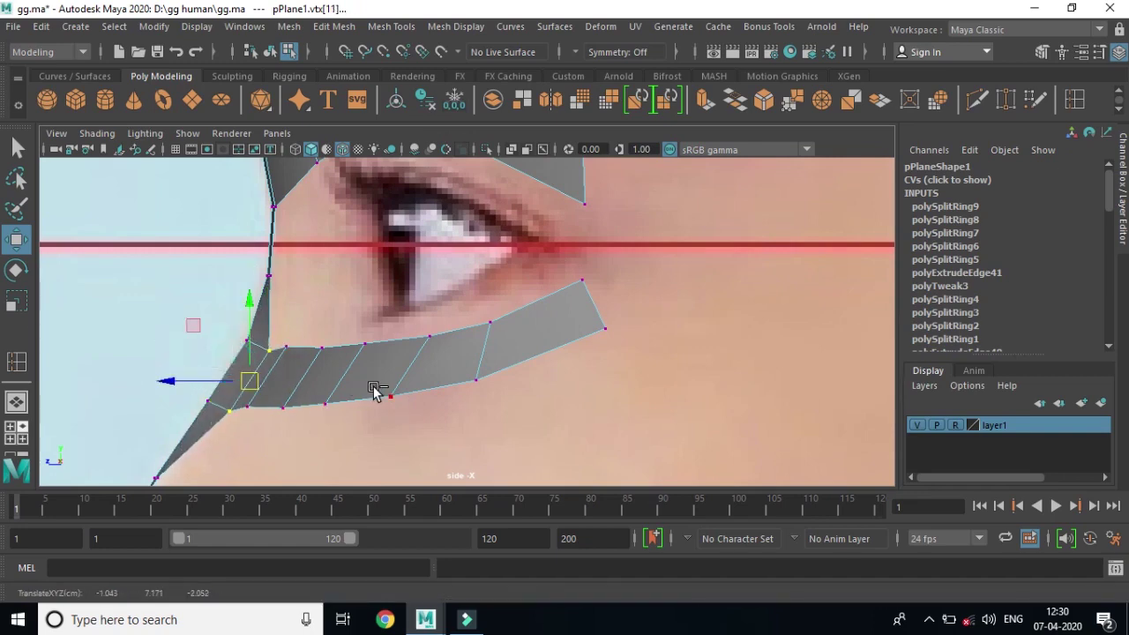
pyautogui.keyDown('alt'); pyautogui.moveTo(550, 418); pyautogui.dragTo(706, 363, button='middle'); pyautogui.keyUp('alt')
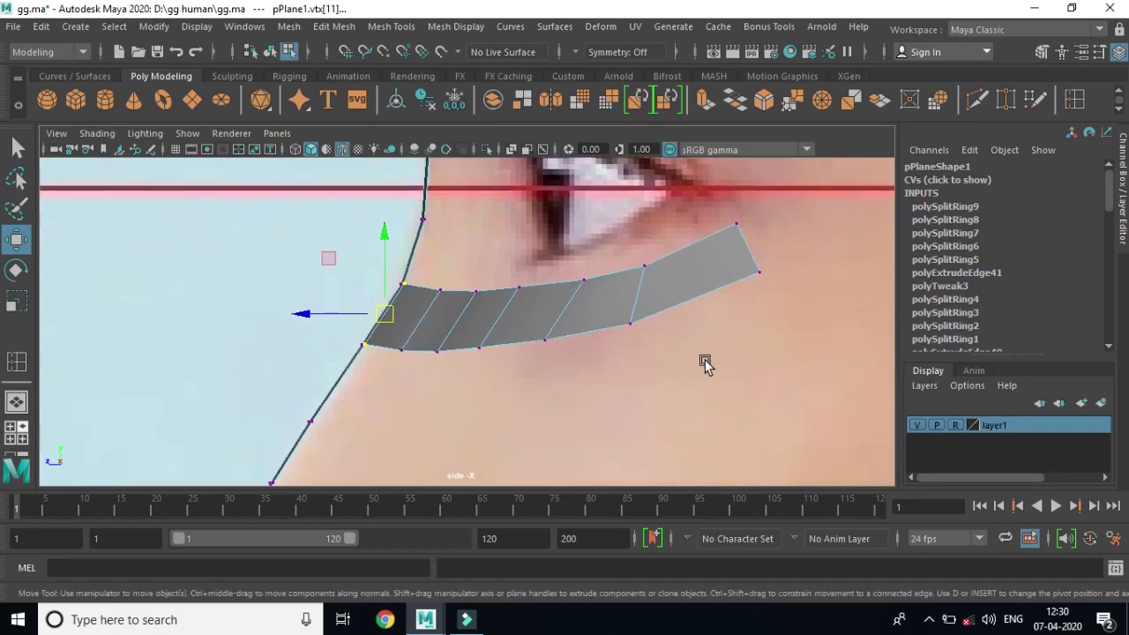
pyautogui.scroll(1, 679, 383)
pyautogui.click(465, 278)
pyautogui.click(433, 353)
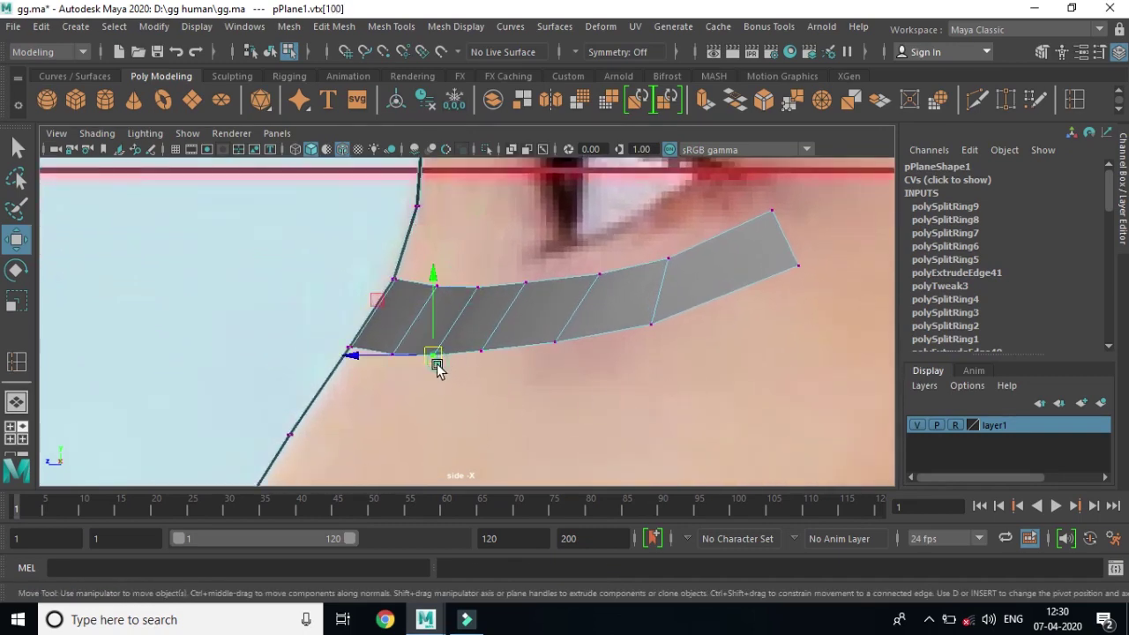
pyautogui.click(468, 292)
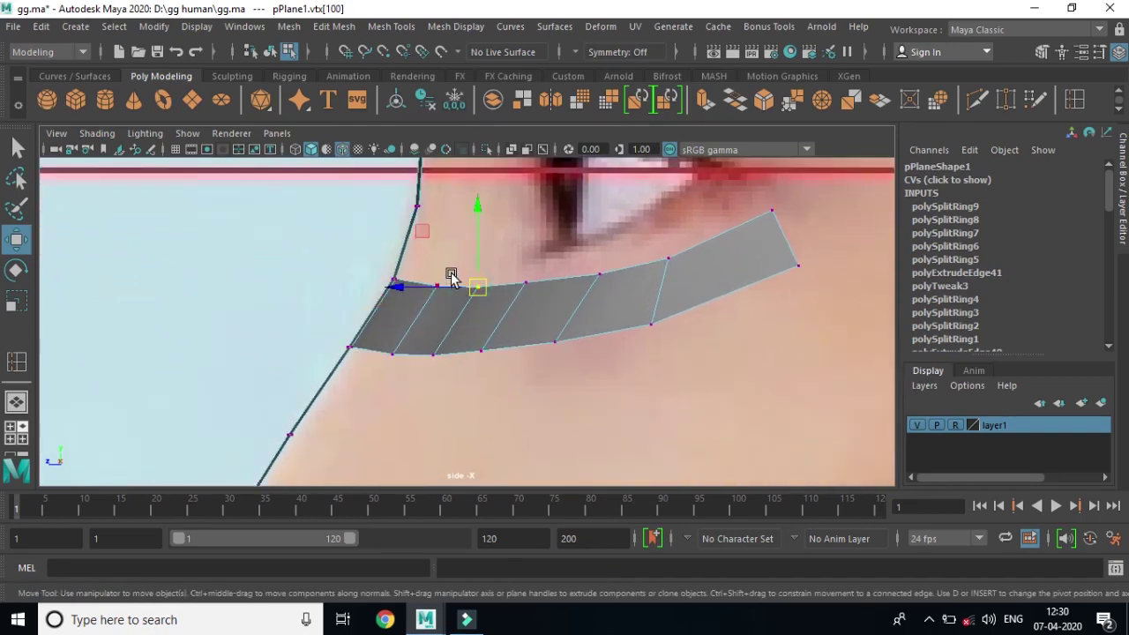
pyautogui.keyDown('shift'); pyautogui.click(437, 359); pyautogui.keyUp('shift')
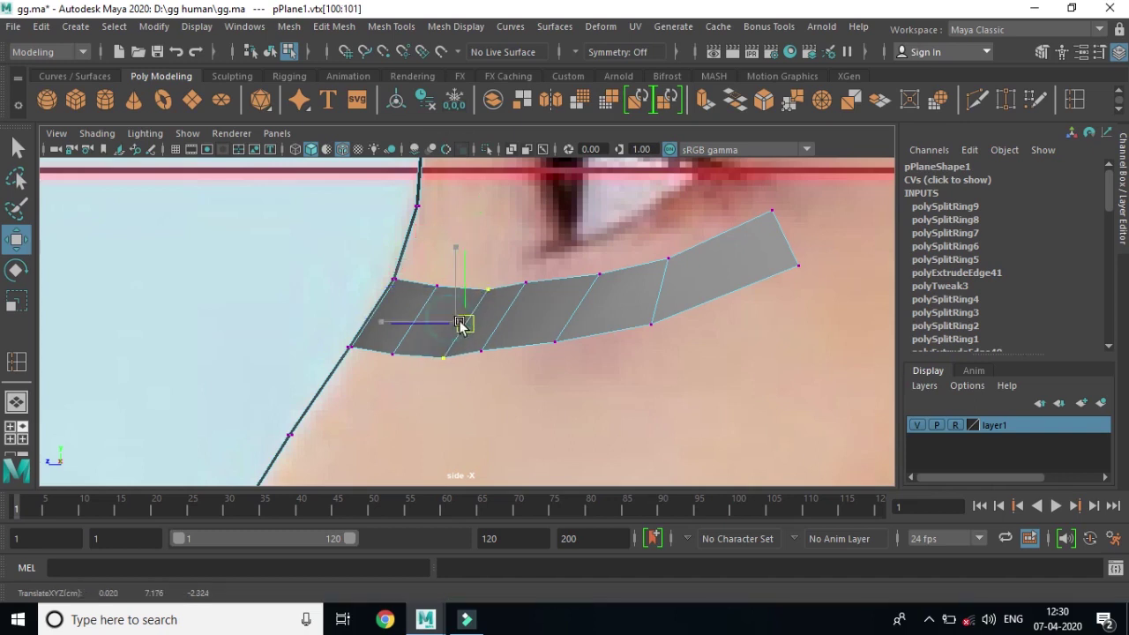
# Step: Nudge the next three vertex pairs down and right so they follow the lower lid
pyautogui.click(524, 284)
pyautogui.keyDown('shift'); pyautogui.click(482, 352); pyautogui.keyUp('shift')
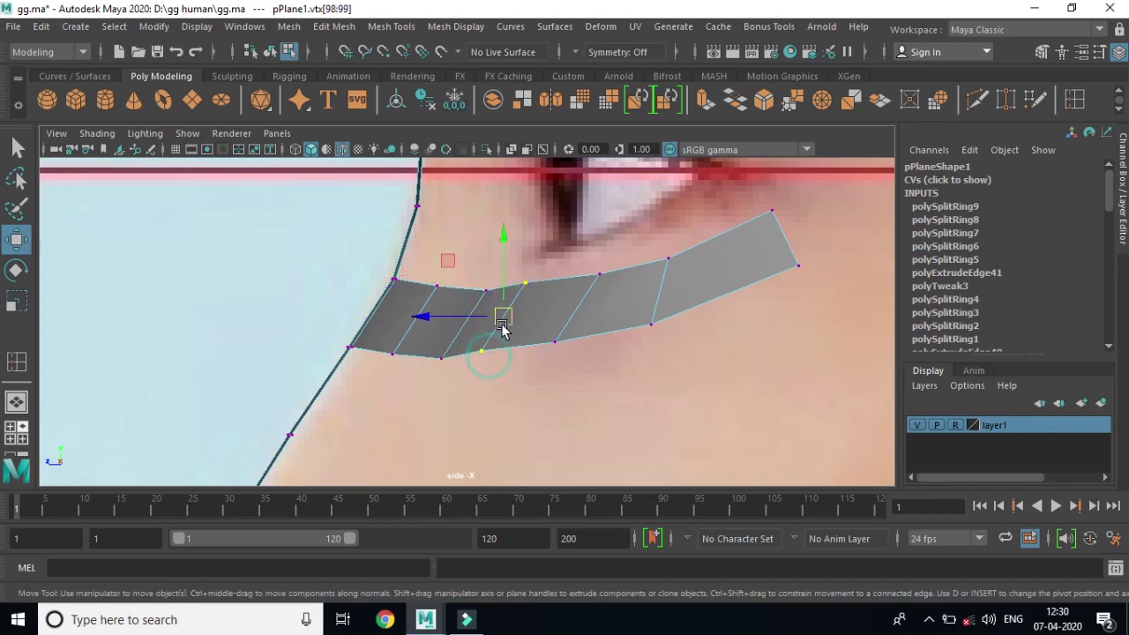
pyautogui.moveTo(504, 316); pyautogui.dragTo(513, 326)
pyautogui.click(600, 275)
pyautogui.keyDown('shift'); pyautogui.click(556, 342); pyautogui.keyUp('shift')
pyautogui.moveTo(577, 309); pyautogui.dragTo(589, 315)
pyautogui.click(668, 258)
pyautogui.keyDown('shift'); pyautogui.click(651, 325); pyautogui.keyUp('shift')
pyautogui.moveTo(661, 302); pyautogui.dragTo(668, 310)
# Step: Move the strip's outer end vertices down and right toward the eye's outer corner
pyautogui.moveTo(670, 335)
pyautogui.keyDown('alt'); pyautogui.mouseDown(button='middle')
pyautogui.moveTo(650, 368)
pyautogui.moveTo(586, 370)
pyautogui.mouseUp(button='middle'); pyautogui.keyUp('alt')
pyautogui.click(605, 234)
pyautogui.keyDown('shift'); pyautogui.click(630, 289); pyautogui.keyUp('shift')
pyautogui.moveTo(614, 257); pyautogui.dragTo(622, 277)
pyautogui.scroll(-5, 558, 319)
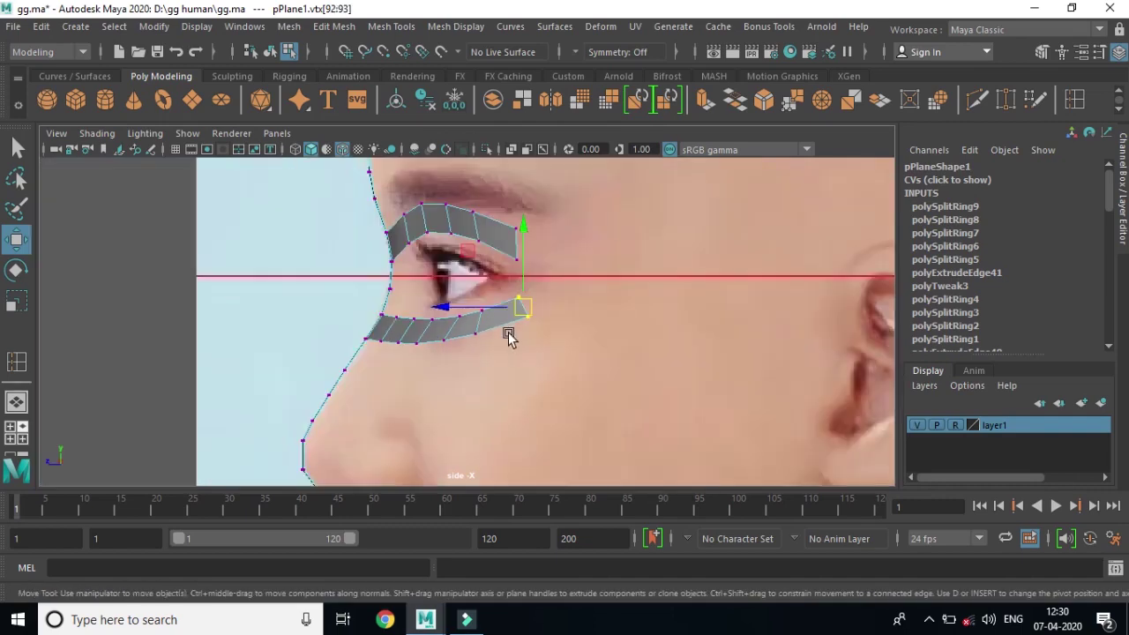
pyautogui.scroll(1, 541, 382)
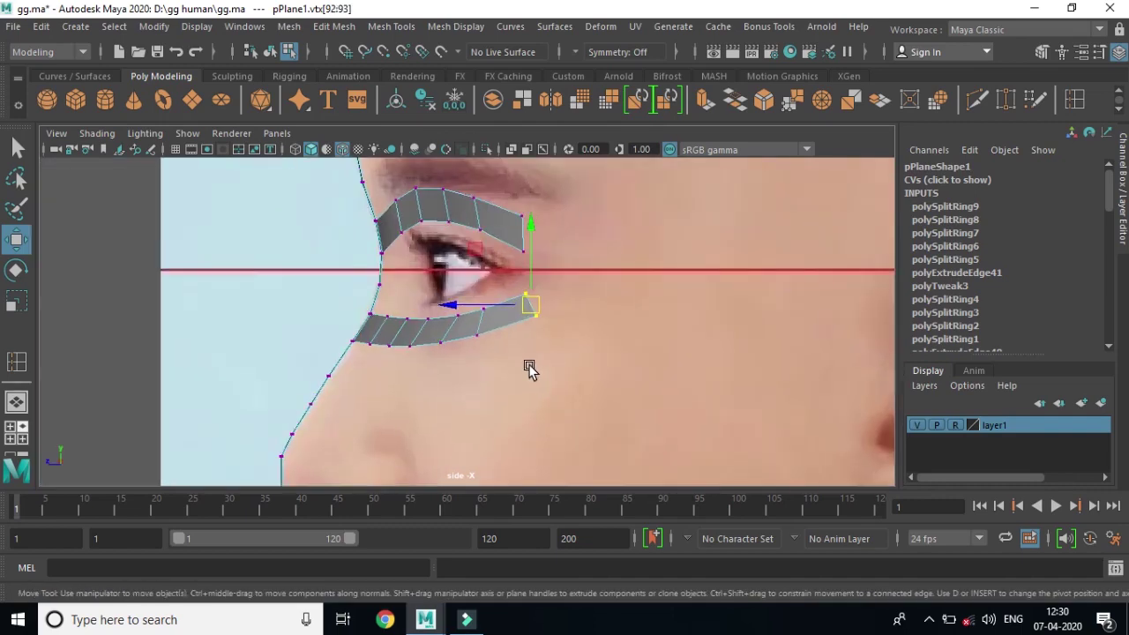
pyautogui.press('space')
pyautogui.press('space')
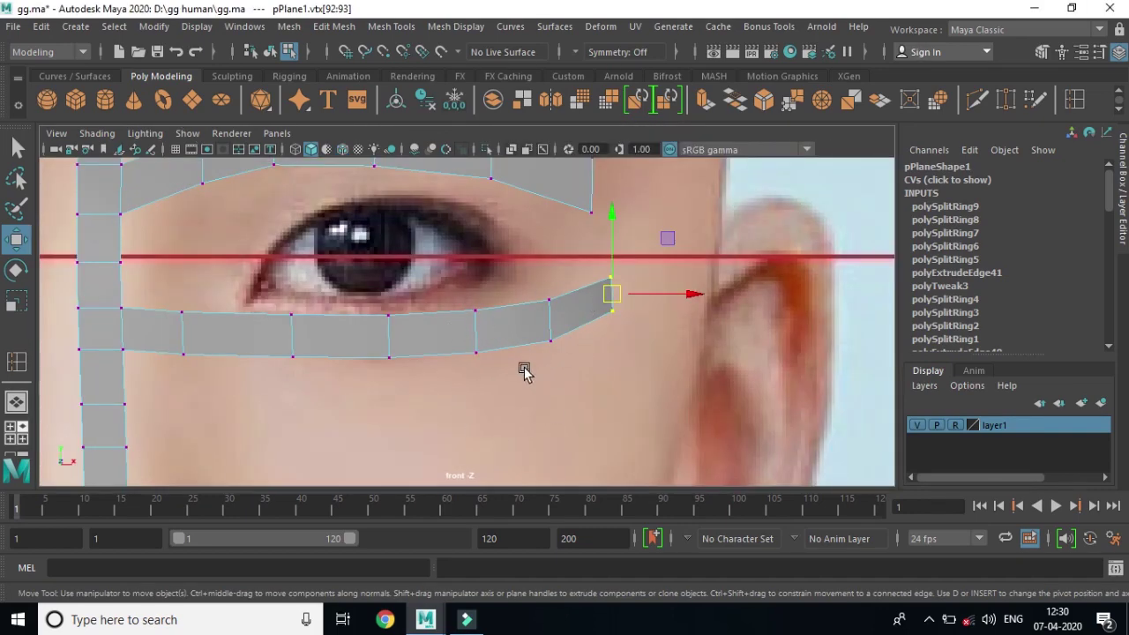
# Step: In the front view, lower the under-eye strip's vertex pairs to follow the lower eyelid
pyautogui.moveTo(454, 304); pyautogui.dragTo(486, 365)
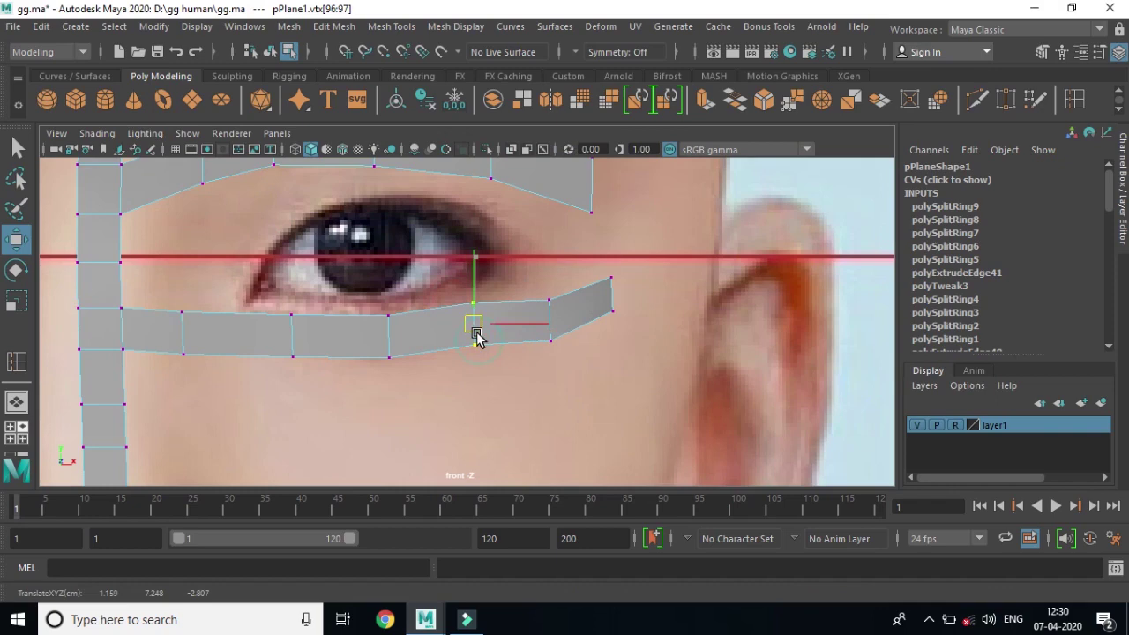
pyautogui.moveTo(471, 326); pyautogui.dragTo(472, 328)
pyautogui.moveTo(265, 304)
pyautogui.mouseDown()
pyautogui.moveTo(304, 366)
pyautogui.moveTo(280, 358)
pyautogui.mouseUp()
pyautogui.moveTo(155, 278); pyautogui.dragTo(207, 375)
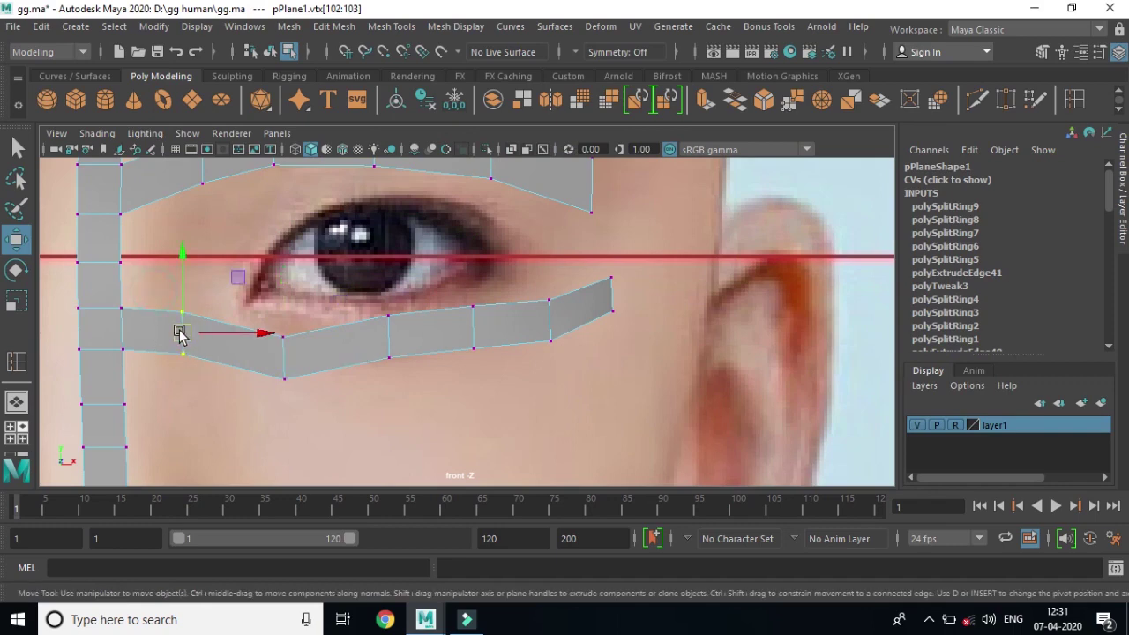
pyautogui.moveTo(179, 333); pyautogui.dragTo(179, 350)
pyautogui.moveTo(353, 295); pyautogui.dragTo(411, 395)
pyautogui.moveTo(391, 353)
pyautogui.mouseDown()
pyautogui.moveTo(393, 377)
pyautogui.moveTo(485, 298)
pyautogui.moveTo(483, 365)
pyautogui.mouseUp()
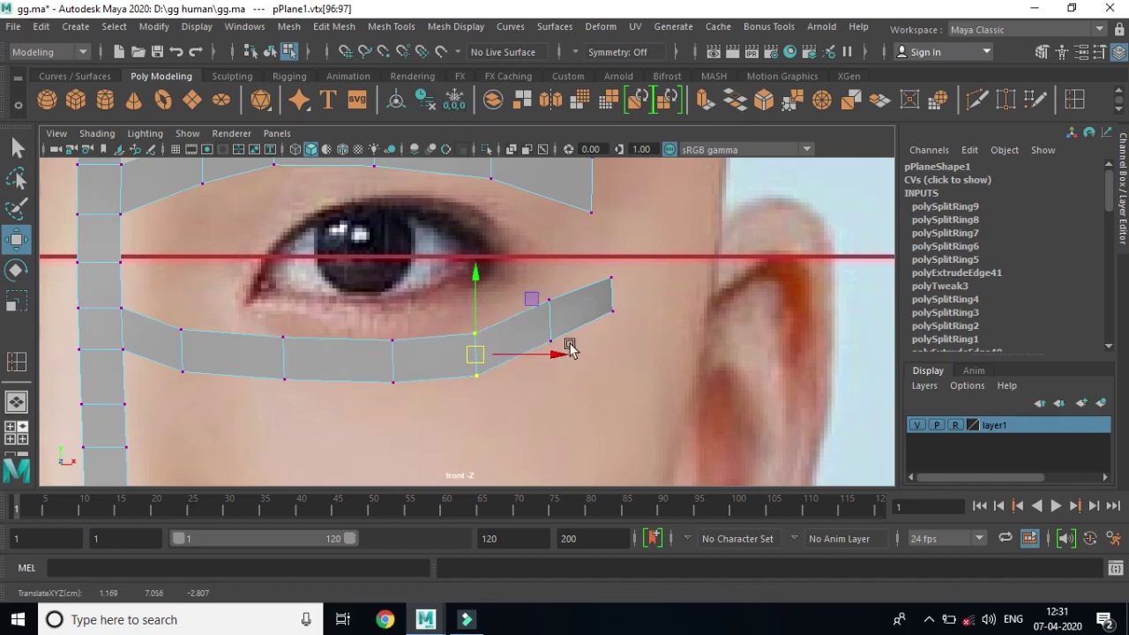
# Step: Raise the strip's outer end toward the eye corner, undoing one bad move, and lift the lower-lid pair
pyautogui.moveTo(520, 272); pyautogui.dragTo(572, 368)
pyautogui.moveTo(552, 328); pyautogui.dragTo(550, 323)
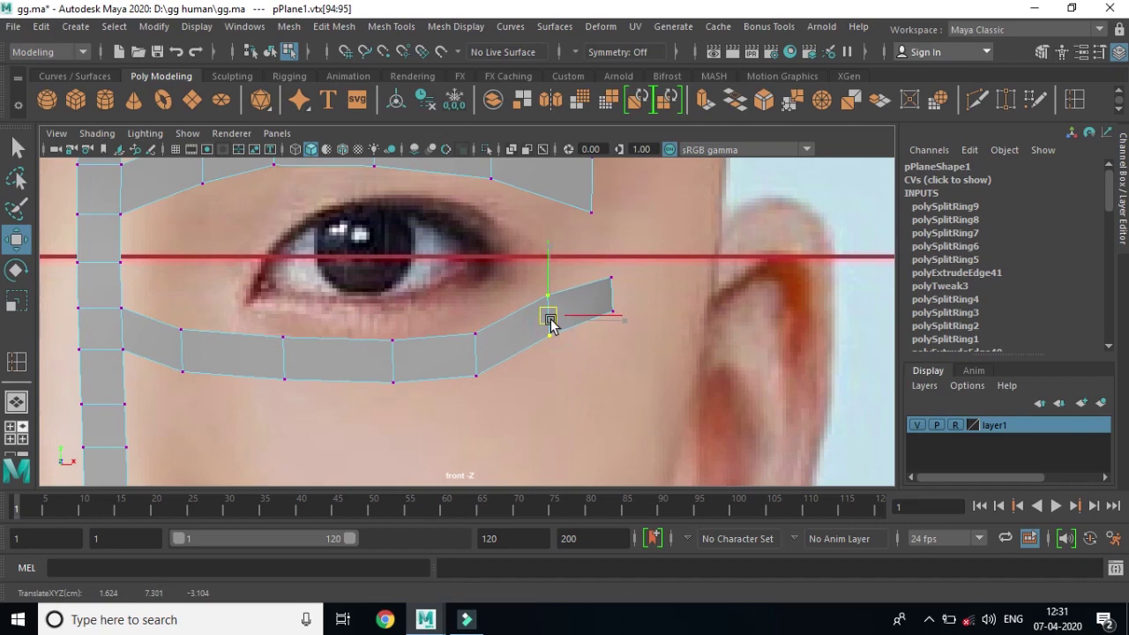
pyautogui.moveTo(606, 285); pyautogui.dragTo(631, 354, button='middle')
pyautogui.hotkey('ctrl', 'z')
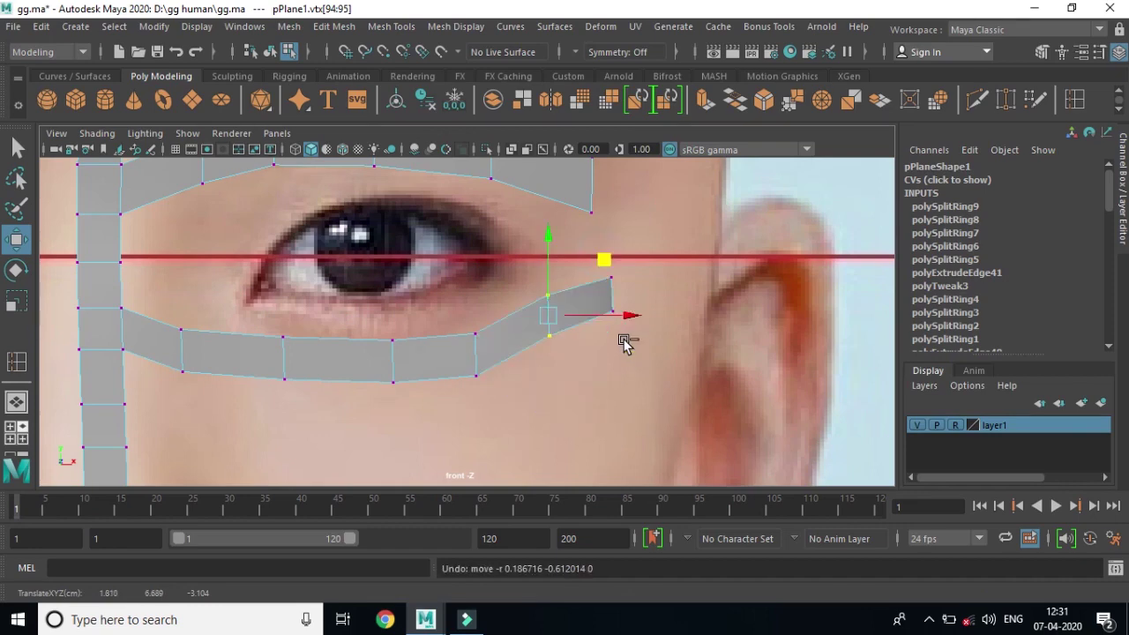
pyautogui.moveTo(635, 326); pyautogui.dragTo(605, 272)
pyautogui.moveTo(614, 288); pyautogui.dragTo(605, 271, button='middle')
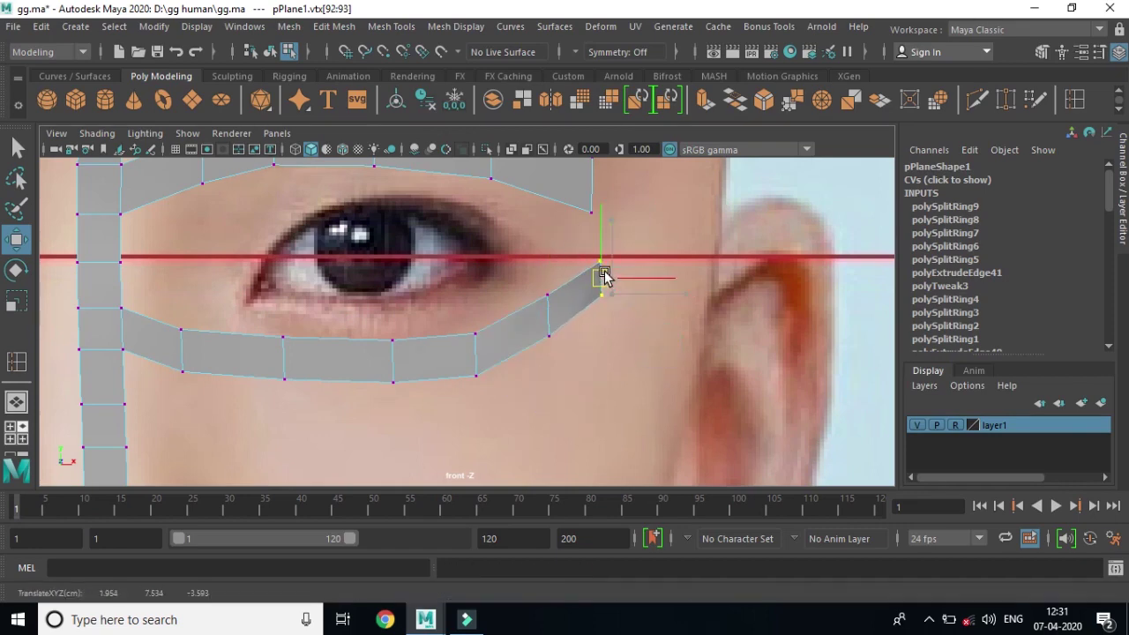
pyautogui.moveTo(482, 396); pyautogui.dragTo(461, 320)
pyautogui.moveTo(486, 355); pyautogui.dragTo(474, 351, button='middle')
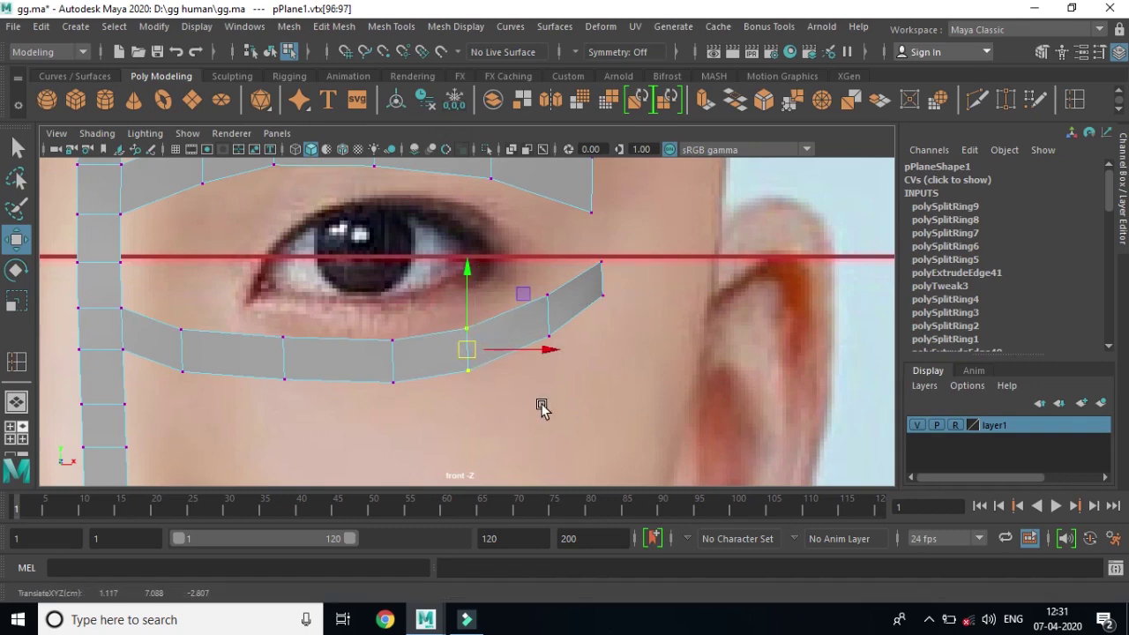
# Step: Reframe the front view on the strips and save the scene to gg.ma
pyautogui.keyDown('alt'); pyautogui.moveTo(612, 313); pyautogui.dragTo(612, 357, button='middle'); pyautogui.keyUp('alt')
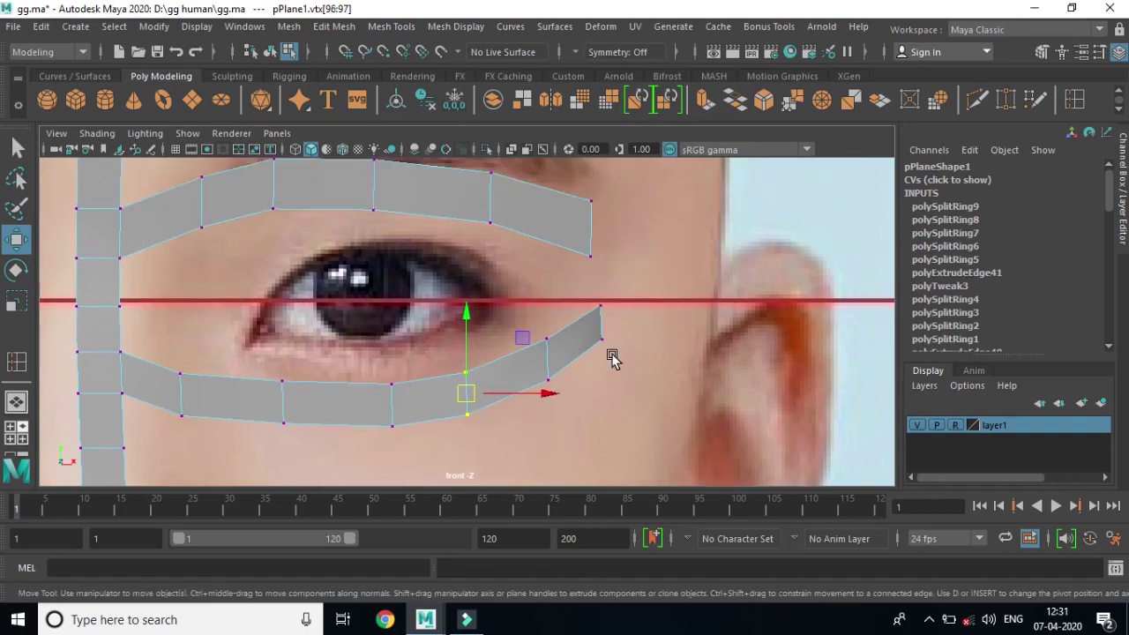
pyautogui.scroll(-3, 629, 313)
pyautogui.scroll(1, 575, 367)
pyautogui.scroll(1, 573, 367)
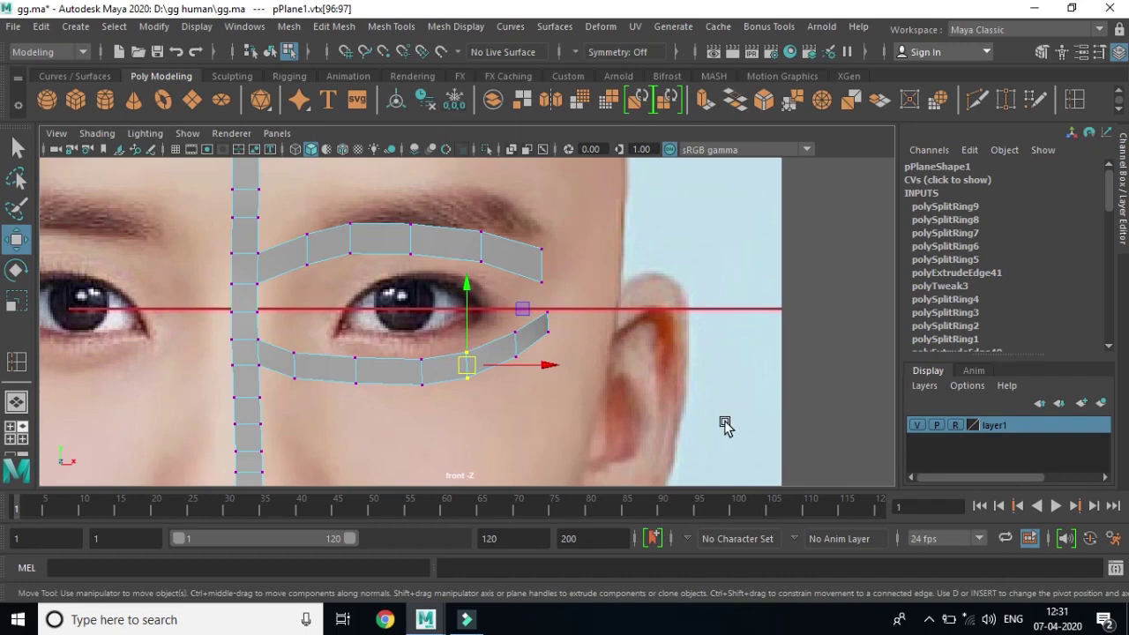
pyautogui.hotkey('ctrl', 's')
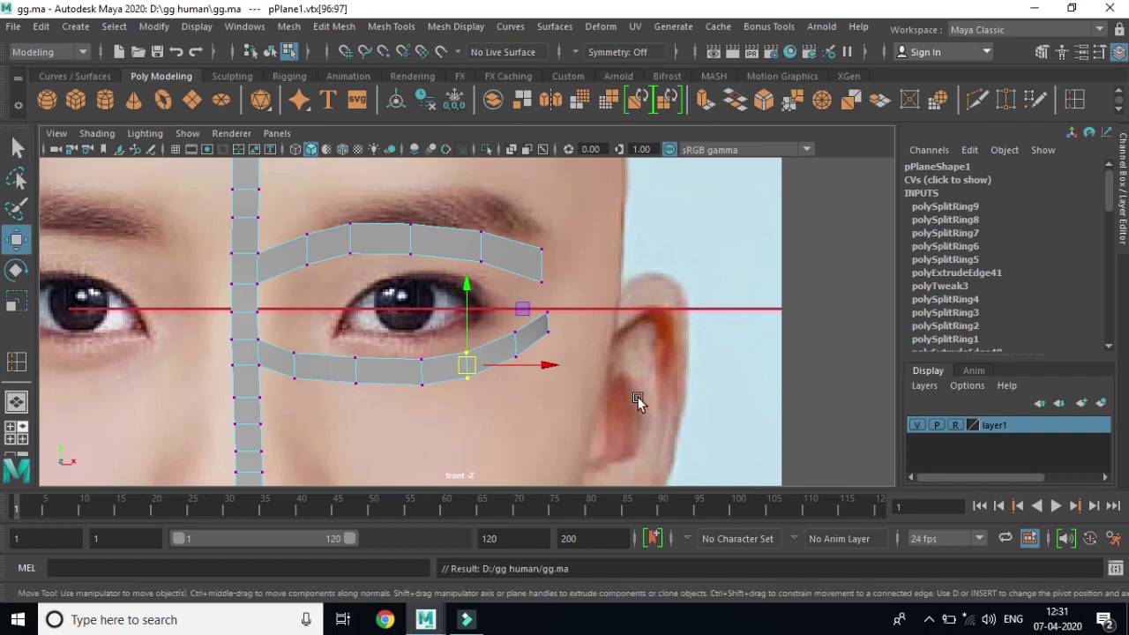
pyautogui.press('space')
pyautogui.press('space')
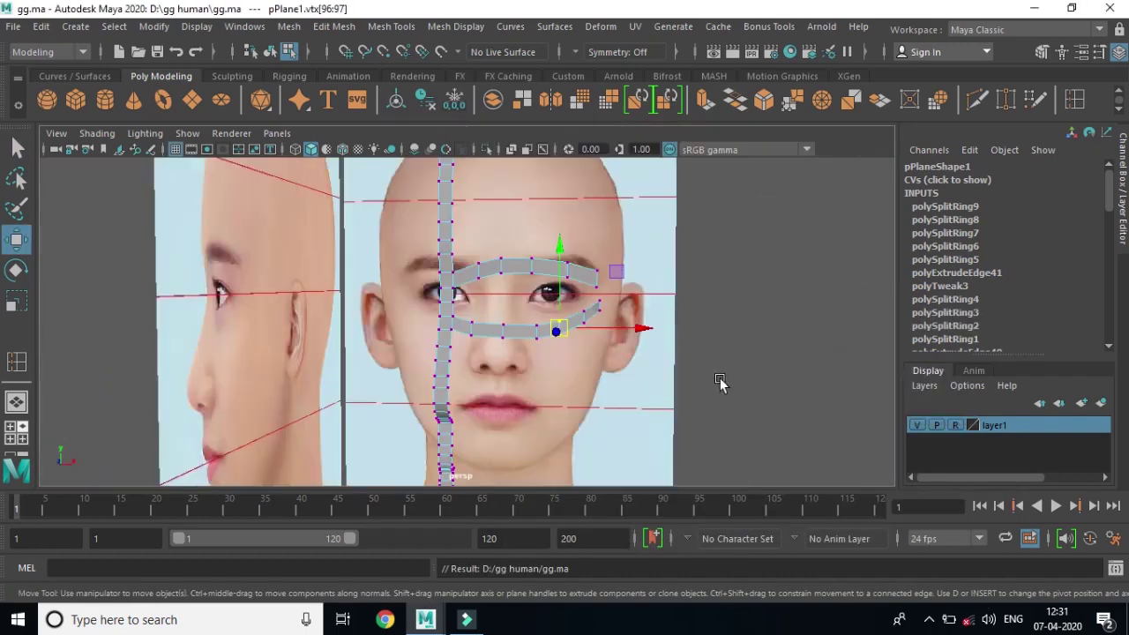
# Step: Orbit the perspective view from the head's profile to an angled look at the eye strips
pyautogui.scroll(2, 654, 401)
pyautogui.moveTo(754, 407)
pyautogui.keyDown('alt'); pyautogui.mouseDown()
pyautogui.moveTo(650, 439)
pyautogui.moveTo(569, 422)
pyautogui.mouseUp(); pyautogui.keyUp('alt')
pyautogui.scroll(1, 570, 423)
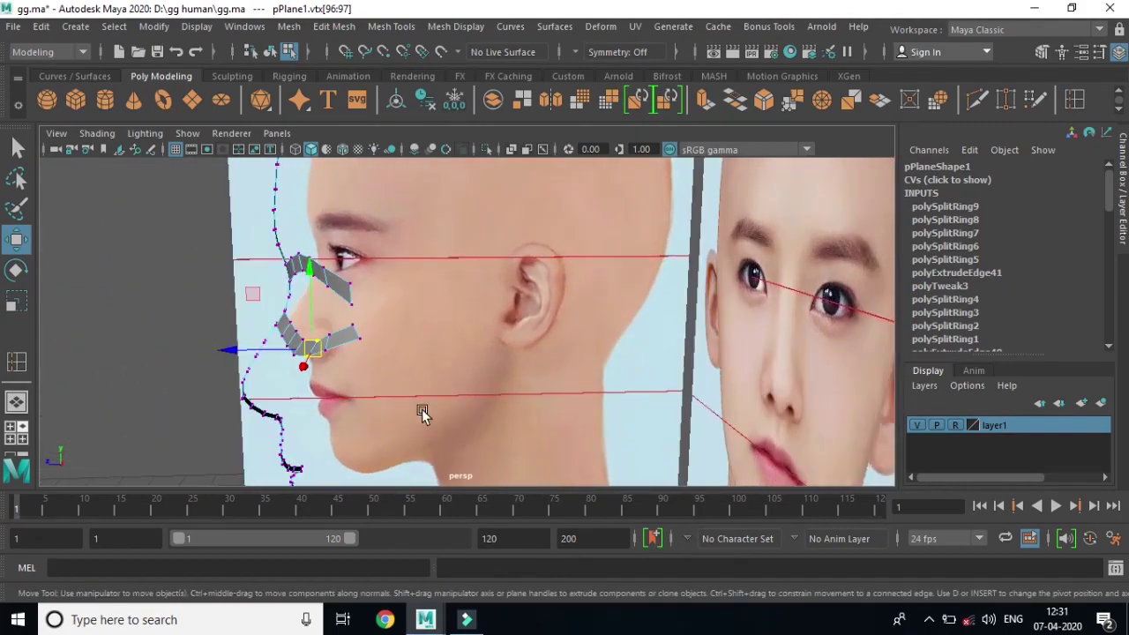
pyautogui.scroll(1, 313, 374)
pyautogui.moveTo(349, 359)
pyautogui.keyDown('alt'); pyautogui.mouseDown()
pyautogui.moveTo(574, 328)
pyautogui.moveTo(661, 385)
pyautogui.moveTo(598, 403)
pyautogui.moveTo(562, 398)
pyautogui.moveTo(662, 409)
pyautogui.moveTo(565, 394)
pyautogui.moveTo(599, 382)
pyautogui.moveTo(574, 396)
pyautogui.mouseUp(); pyautogui.keyUp('alt')
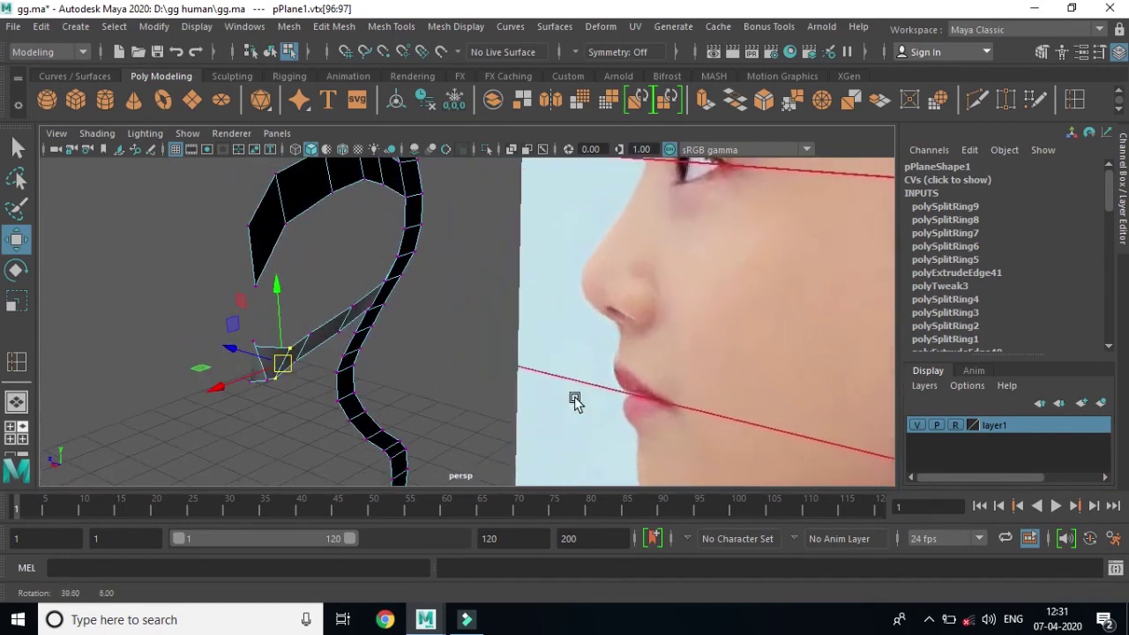
# Step: Select the under-eye strip's inner-end vertices to check them beside the central profile strip
pyautogui.click(260, 387)
pyautogui.moveTo(265, 392)
pyautogui.keyDown('alt'); pyautogui.mouseDown()
pyautogui.moveTo(359, 415)
pyautogui.moveTo(403, 391)
pyautogui.moveTo(295, 403)
pyautogui.mouseUp(); pyautogui.keyUp('alt')
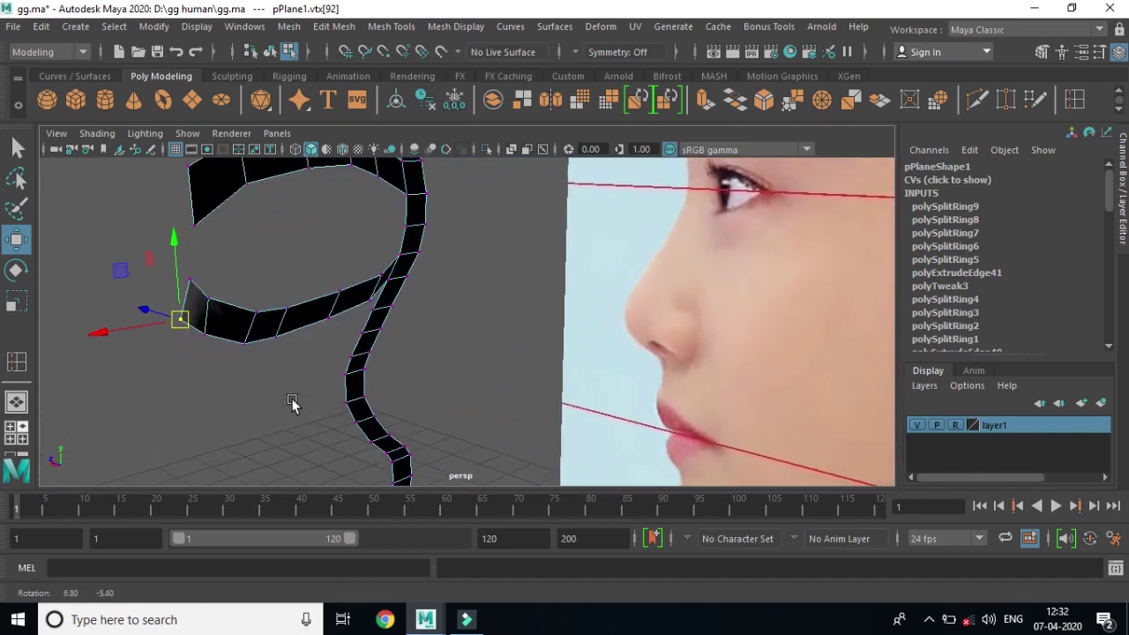
pyautogui.click(214, 304)
pyautogui.click(192, 324)
pyautogui.click(192, 284)
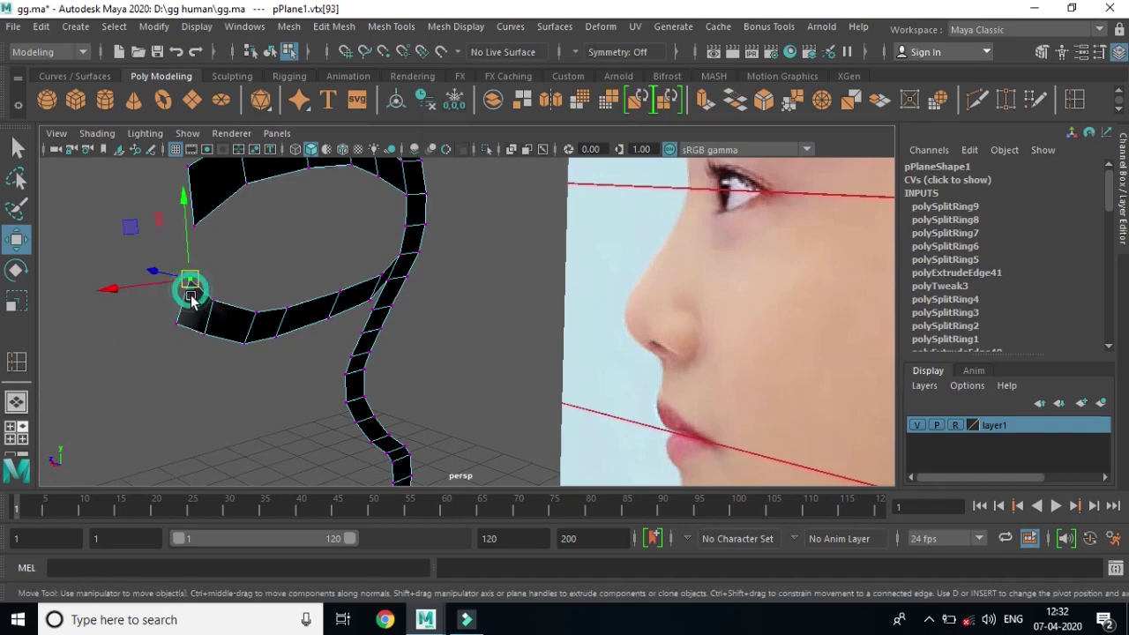
pyautogui.keyDown('alt'); pyautogui.moveTo(194, 294); pyautogui.dragTo(365, 370); pyautogui.keyUp('alt')
pyautogui.press('space')
pyautogui.press('space')
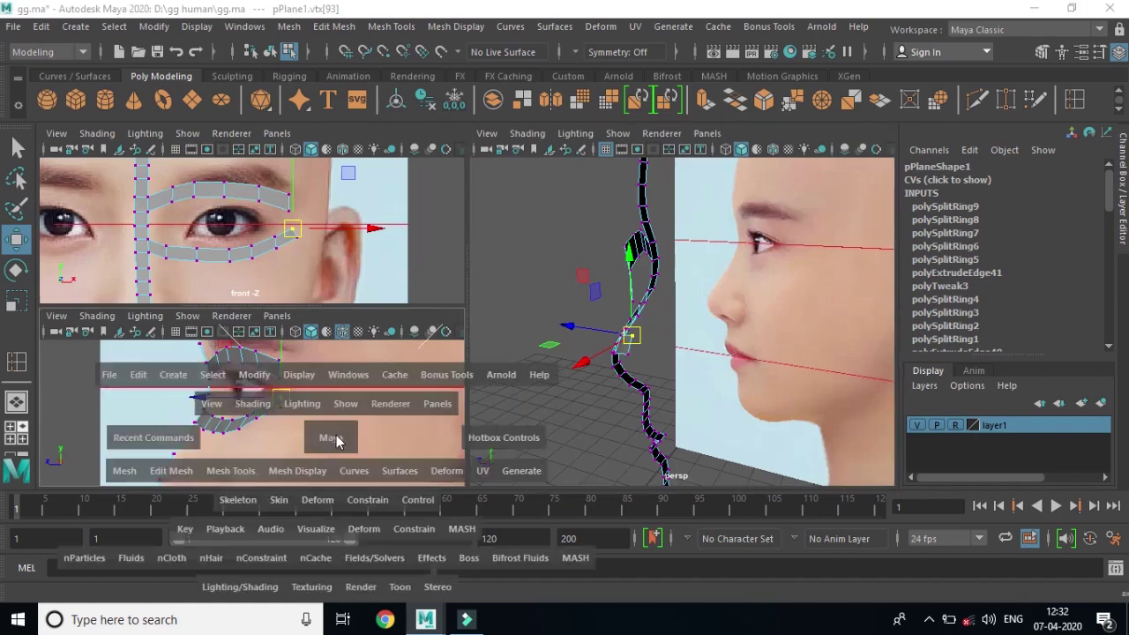
# Step: In the side view, nudge the eye-corner and lower-lid vertices slightly down and right along the strip
pyautogui.keyDown('alt'); pyautogui.moveTo(503, 413); pyautogui.dragTo(554, 394, button='right'); pyautogui.keyUp('alt')
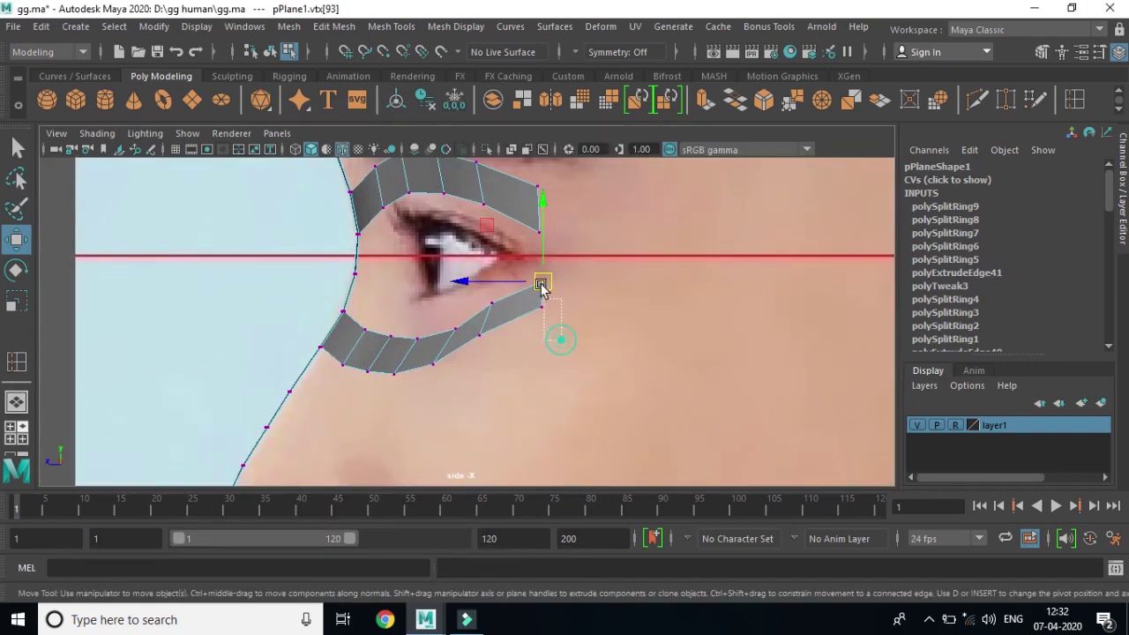
pyautogui.moveTo(541, 285); pyautogui.dragTo(549, 298)
pyautogui.click(483, 334)
pyautogui.moveTo(486, 335); pyautogui.dragTo(491, 315)
pyautogui.click(490, 307)
pyautogui.click(448, 333)
pyautogui.click(435, 365)
pyautogui.moveTo(436, 365); pyautogui.dragTo(498, 345)
pyautogui.click(492, 342)
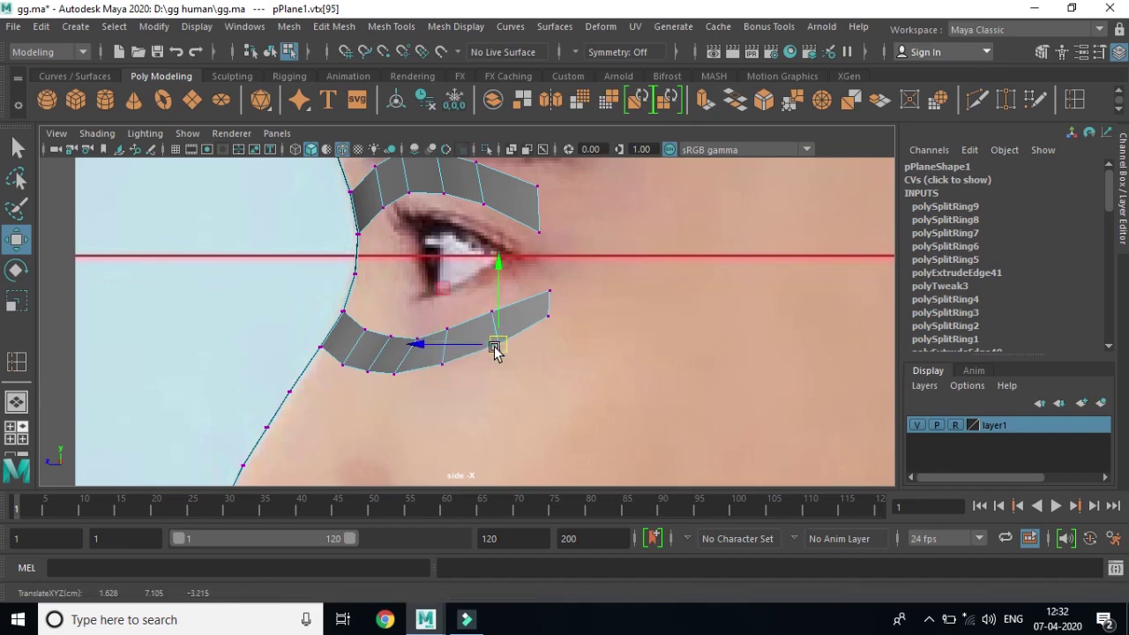
pyautogui.click(394, 375)
pyautogui.moveTo(395, 375); pyautogui.dragTo(403, 375)
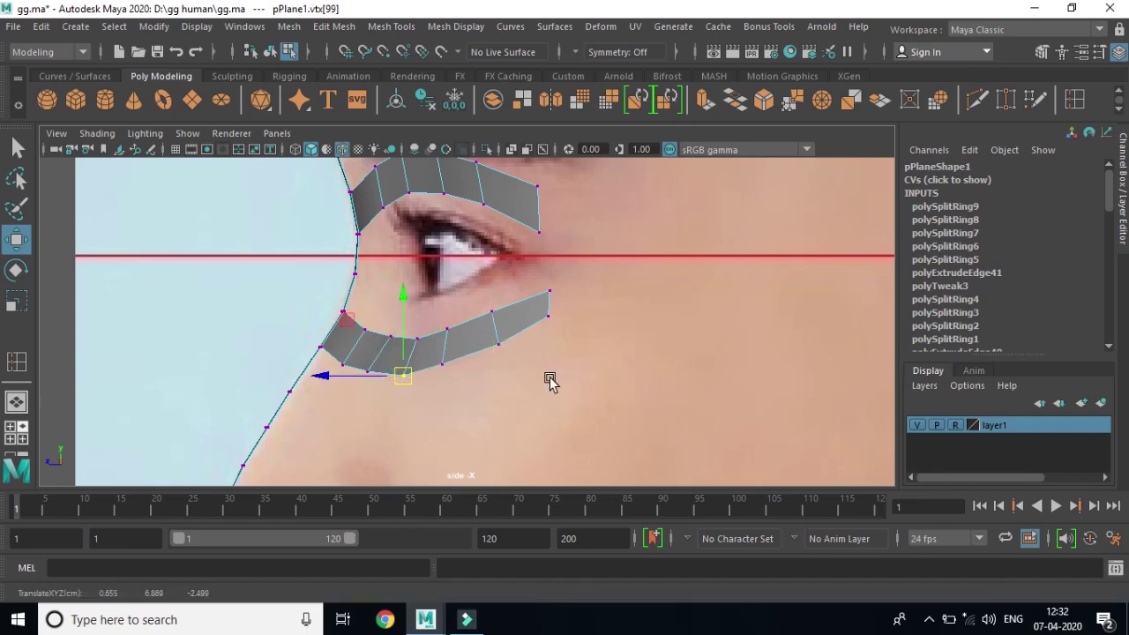
# Step: Orbit the perspective view and adjust the under-eye strip's vertices in depth
pyautogui.press('space')
pyautogui.press('space')
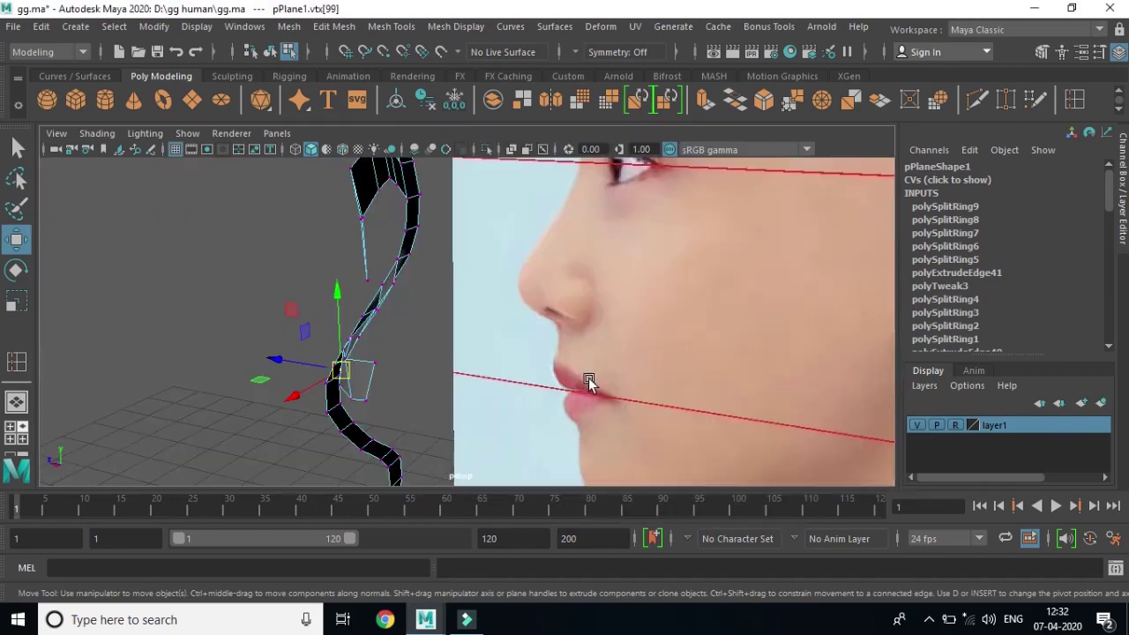
pyautogui.moveTo(529, 385)
pyautogui.keyDown('alt'); pyautogui.mouseDown()
pyautogui.moveTo(416, 403)
pyautogui.moveTo(489, 392)
pyautogui.moveTo(443, 398)
pyautogui.moveTo(538, 410)
pyautogui.moveTo(565, 390)
pyautogui.moveTo(428, 415)
pyautogui.moveTo(383, 410)
pyautogui.moveTo(404, 389)
pyautogui.moveTo(373, 406)
pyautogui.moveTo(294, 412)
pyautogui.moveTo(290, 399)
pyautogui.mouseUp(); pyautogui.keyUp('alt')
pyautogui.click(225, 388)
pyautogui.moveTo(221, 381)
pyautogui.mouseDown()
pyautogui.moveTo(249, 411)
pyautogui.moveTo(308, 424)
pyautogui.mouseUp()
pyautogui.click(389, 385)
pyautogui.moveTo(389, 386); pyautogui.dragTo(376, 386)
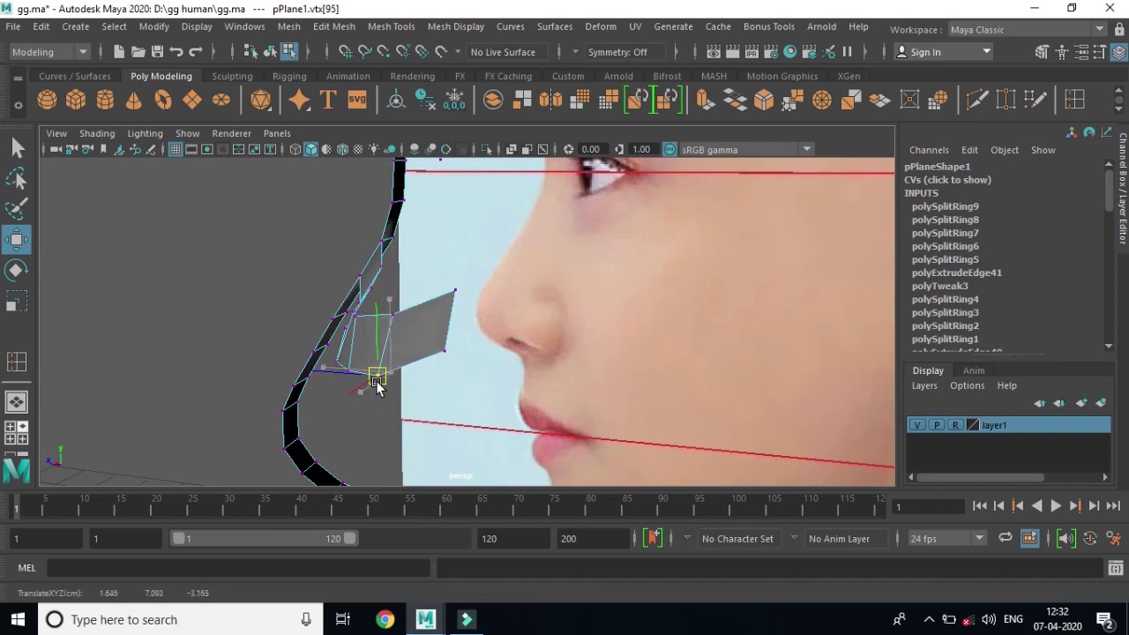
pyautogui.click(360, 320)
pyautogui.moveTo(371, 378)
pyautogui.keyDown('alt'); pyautogui.mouseDown()
pyautogui.moveTo(588, 397)
pyautogui.moveTo(572, 385)
pyautogui.moveTo(452, 408)
pyautogui.moveTo(467, 396)
pyautogui.moveTo(428, 378)
pyautogui.moveTo(453, 394)
pyautogui.moveTo(605, 408)
pyautogui.moveTo(637, 384)
pyautogui.moveTo(529, 404)
pyautogui.mouseUp(); pyautogui.keyUp('alt')
pyautogui.click(421, 371)
# Step: Nudge the strip-end vertex pair closer to the face in the perspective view
pyautogui.moveTo(517, 300); pyautogui.dragTo(505, 344)
pyautogui.moveTo(553, 411)
pyautogui.keyDown('alt'); pyautogui.mouseDown()
pyautogui.moveTo(555, 396)
pyautogui.moveTo(526, 392)
pyautogui.mouseUp(); pyautogui.keyUp('alt')
pyautogui.moveTo(467, 313); pyautogui.dragTo(454, 308)
pyautogui.moveTo(570, 356)
pyautogui.keyDown('alt'); pyautogui.mouseDown()
pyautogui.moveTo(479, 373)
pyautogui.moveTo(638, 361)
pyautogui.moveTo(576, 373)
pyautogui.mouseUp(); pyautogui.keyUp('alt')
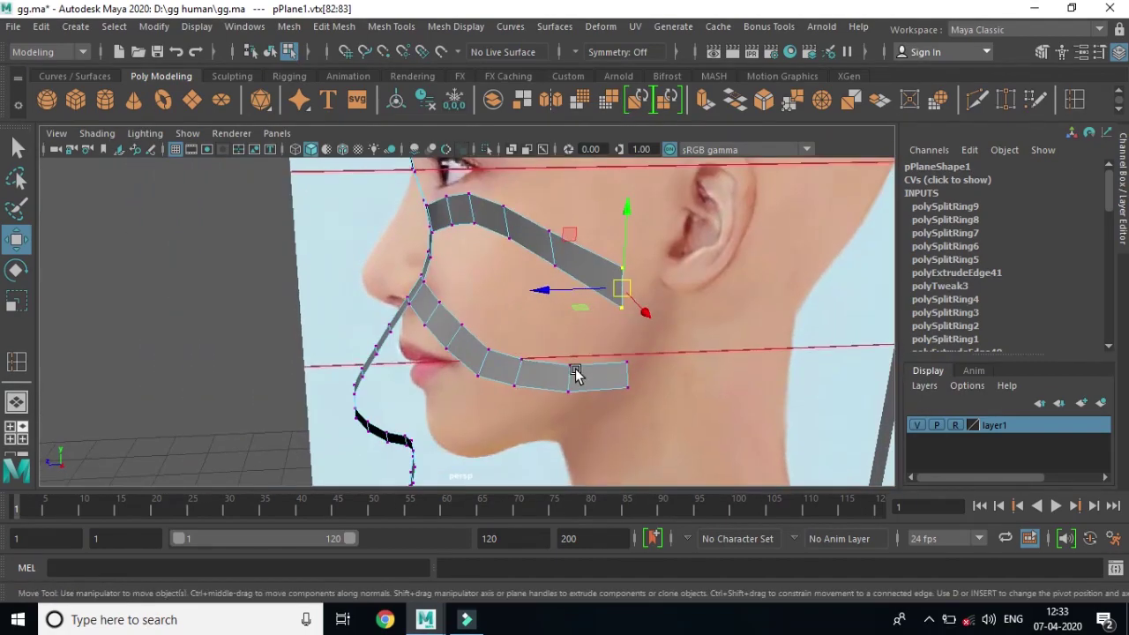
pyautogui.press('space')
pyautogui.press('space')
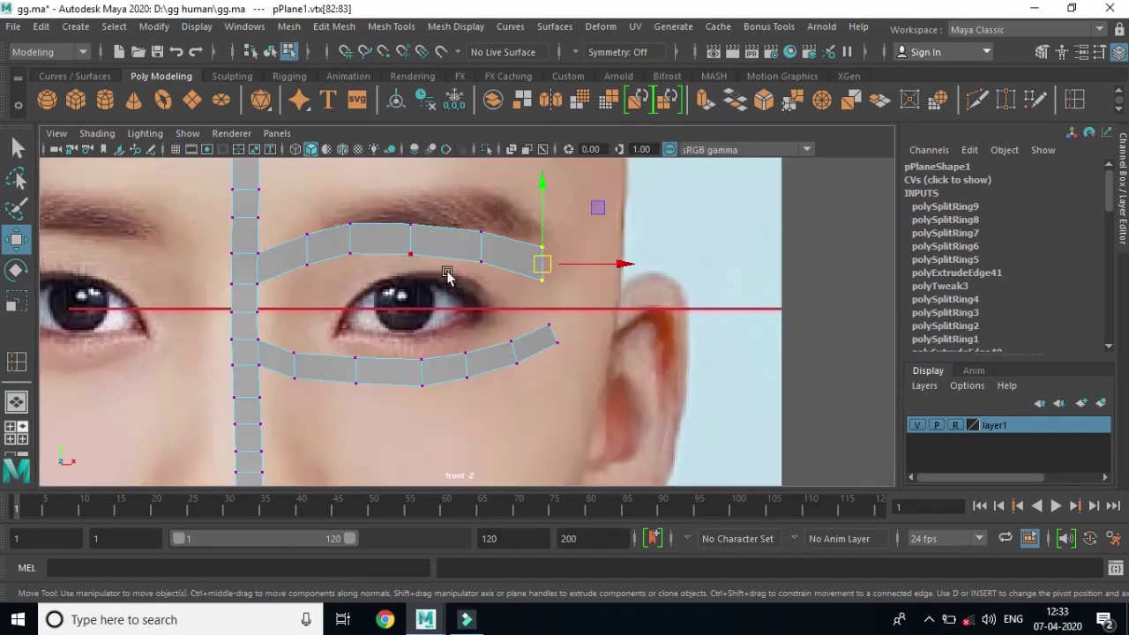
# Step: Shift the brow strip's end vertex left, undo a vertex extrude, and switch to edge selection
pyautogui.moveTo(547, 265); pyautogui.dragTo(532, 268)
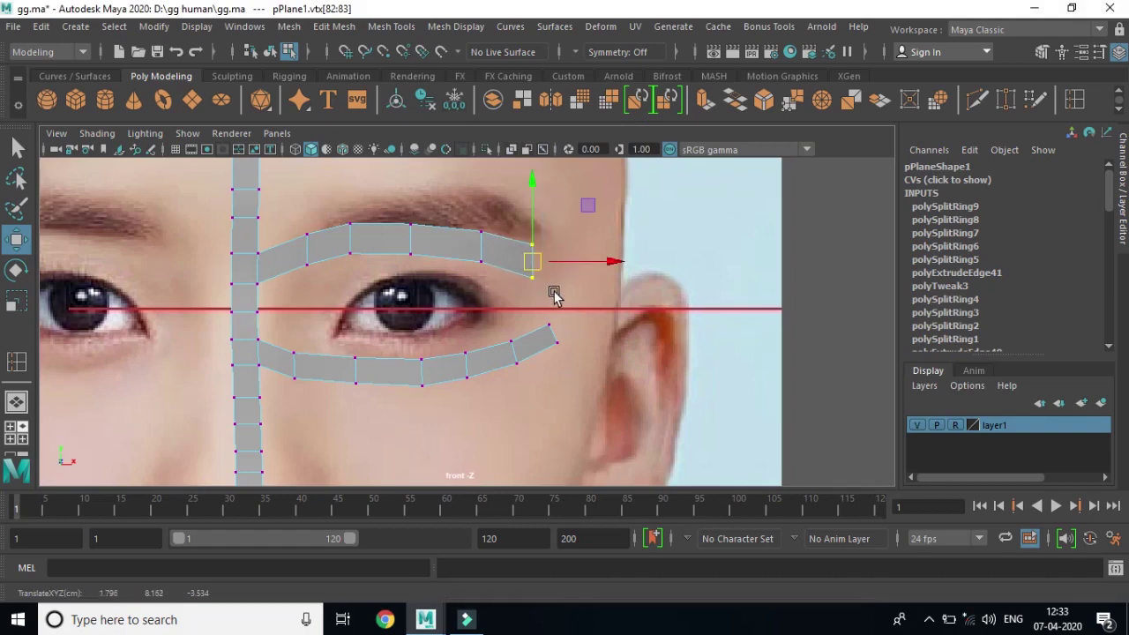
pyautogui.hotkey('ctrl', 'e')
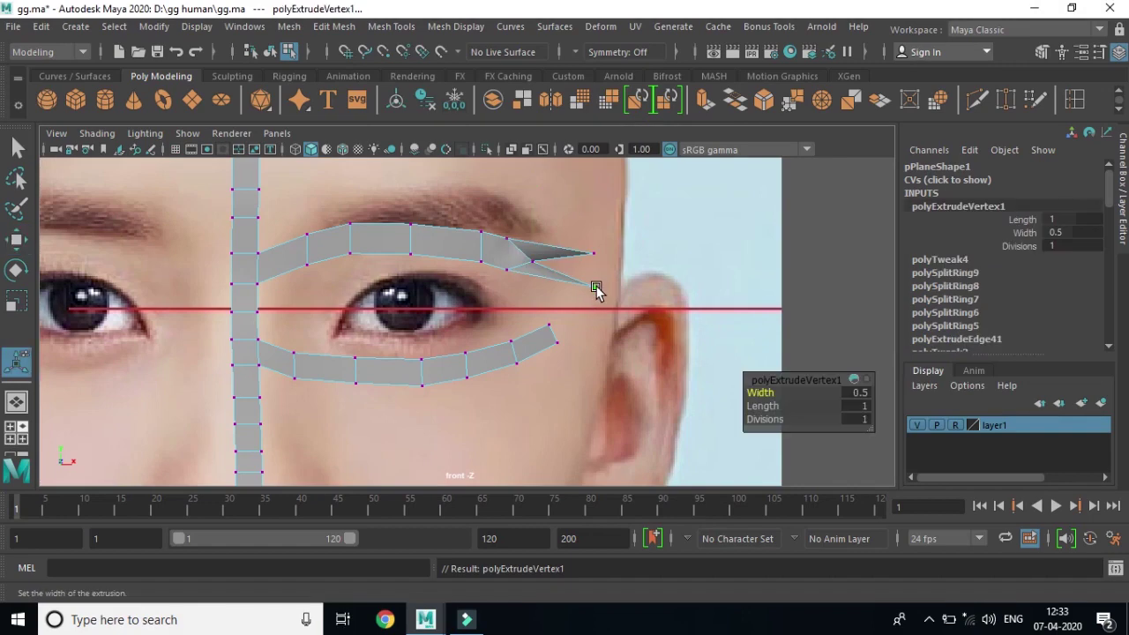
pyautogui.hotkey('ctrl', 'z')
pyautogui.moveTo(524, 262); pyautogui.dragTo(524, 115, button='right')
pyautogui.press('q')
# Step: Extrude the brow strip's end edge toward the temple, lowering it slightly beside the eye
pyautogui.click(529, 258)
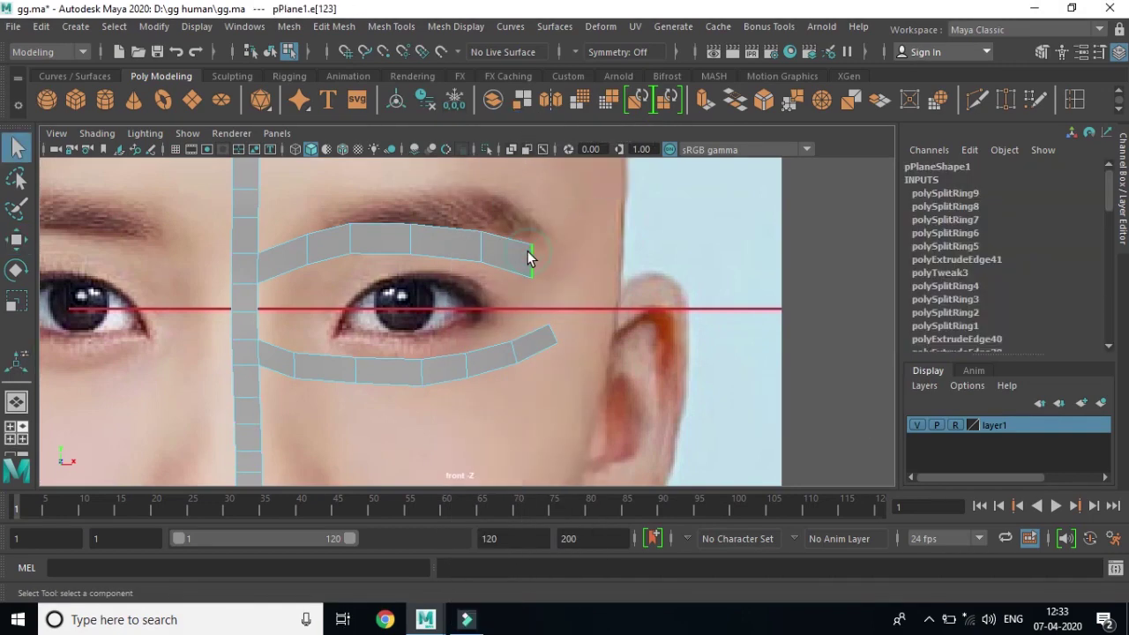
pyautogui.hotkey('ctrl', 'e')
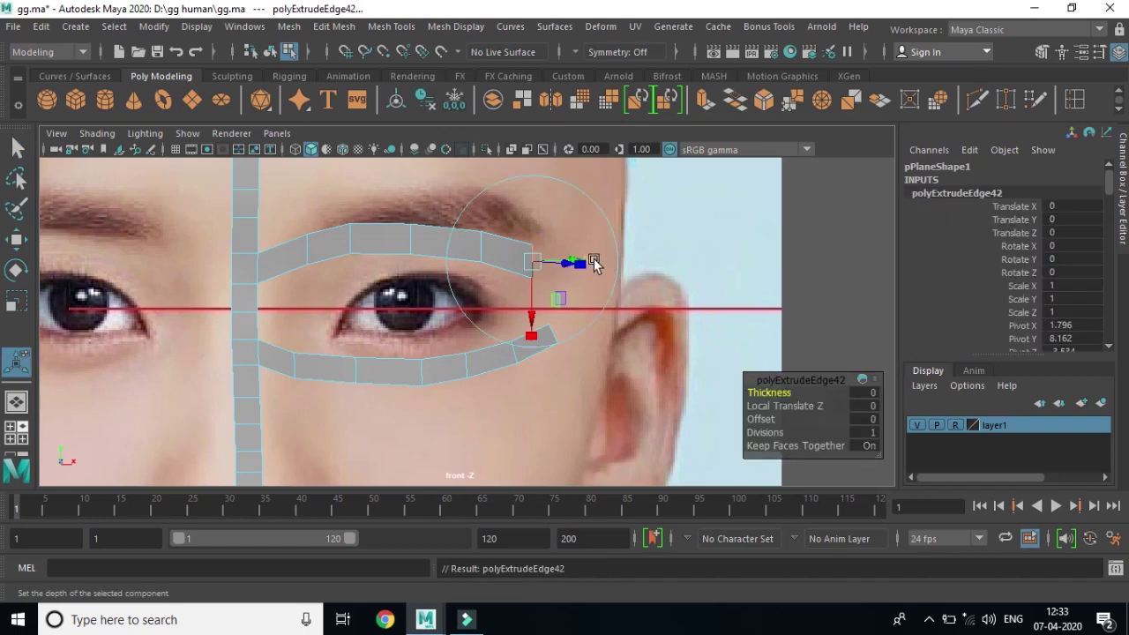
pyautogui.press('w')
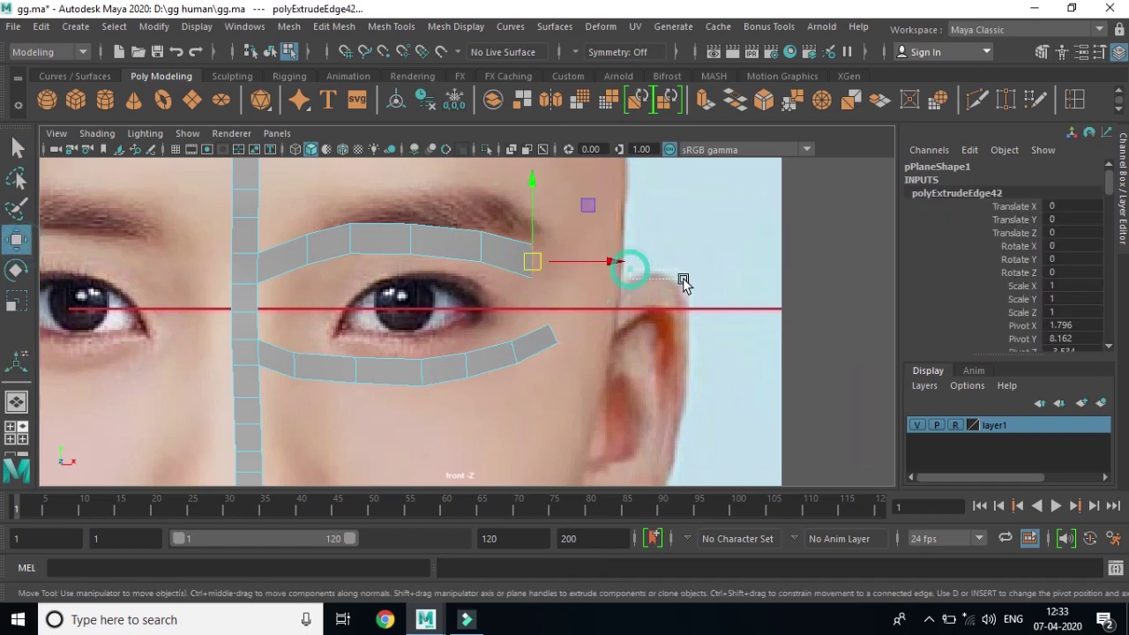
pyautogui.moveTo(685, 281); pyautogui.dragTo(682, 282)
pyautogui.hotkey('ctrl', 'z')
pyautogui.moveTo(620, 264); pyautogui.dragTo(664, 272)
pyautogui.moveTo(592, 278); pyautogui.dragTo(589, 295)
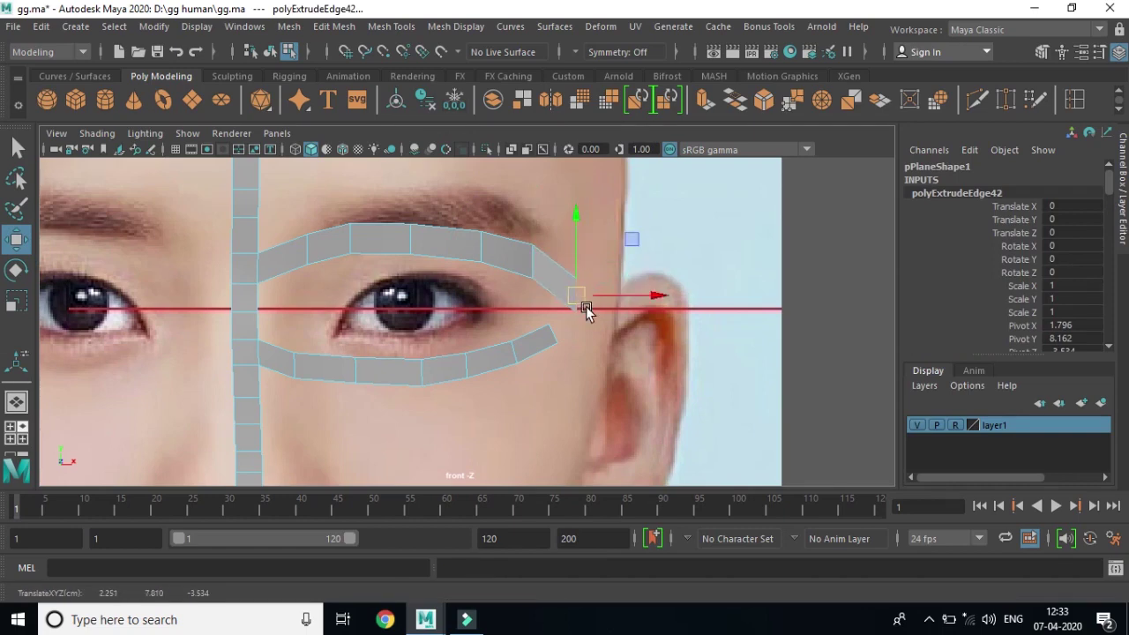
# Step: Orbit the perspective view to check the extended brow strip from profile and three-quarter angles
pyautogui.press('space')
pyautogui.press('space')
pyautogui.keyDown('alt'); pyautogui.moveTo(700, 393); pyautogui.dragTo(710, 394); pyautogui.keyUp('alt')
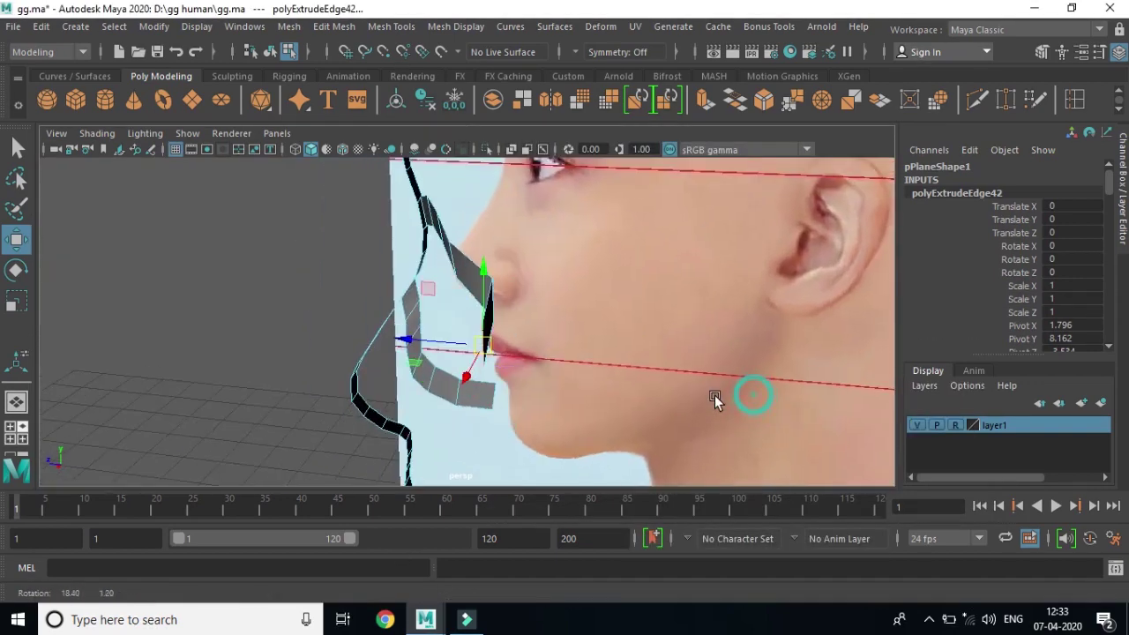
pyautogui.moveTo(414, 344)
pyautogui.keyDown('alt'); pyautogui.mouseDown()
pyautogui.moveTo(621, 395)
pyautogui.moveTo(711, 348)
pyautogui.moveTo(566, 397)
pyautogui.mouseUp(); pyautogui.keyUp('alt')
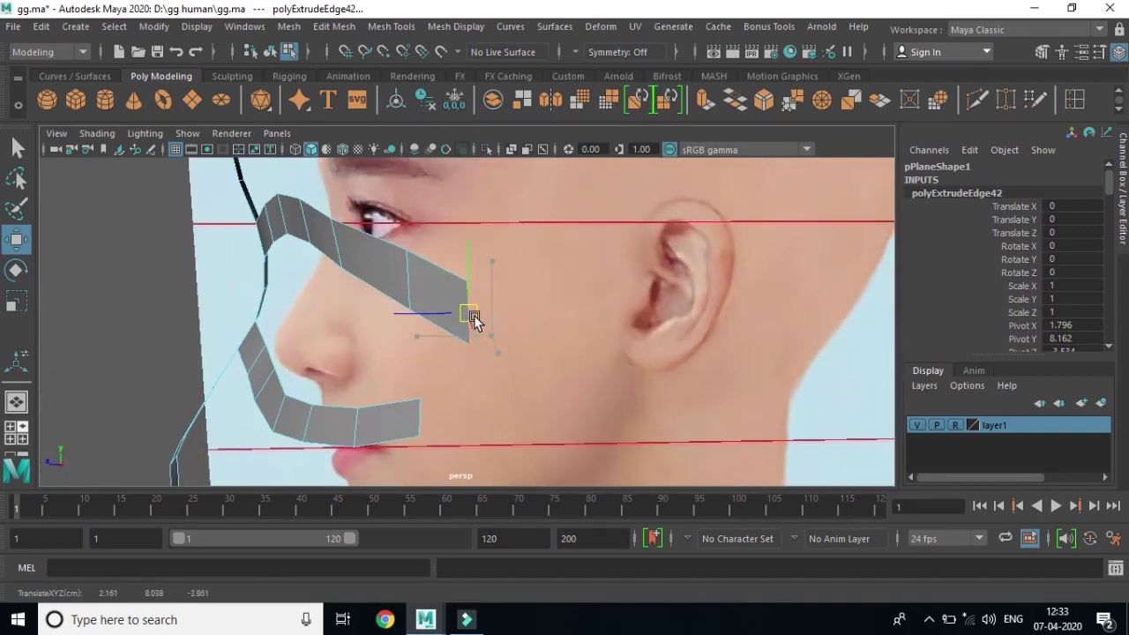
pyautogui.moveTo(468, 318)
pyautogui.keyDown('alt'); pyautogui.mouseDown()
pyautogui.moveTo(577, 406)
pyautogui.moveTo(550, 402)
pyautogui.mouseUp(); pyautogui.keyUp('alt')
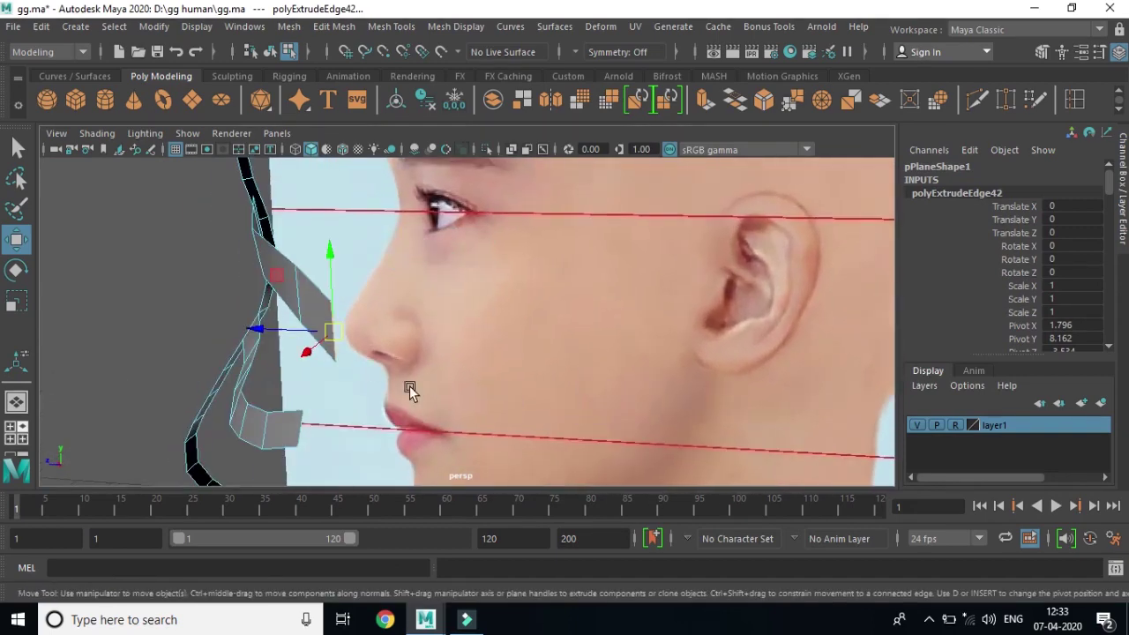
pyautogui.moveTo(351, 327)
pyautogui.keyDown('alt'); pyautogui.mouseDown()
pyautogui.moveTo(554, 398)
pyautogui.moveTo(529, 397)
pyautogui.mouseUp(); pyautogui.keyUp('alt')
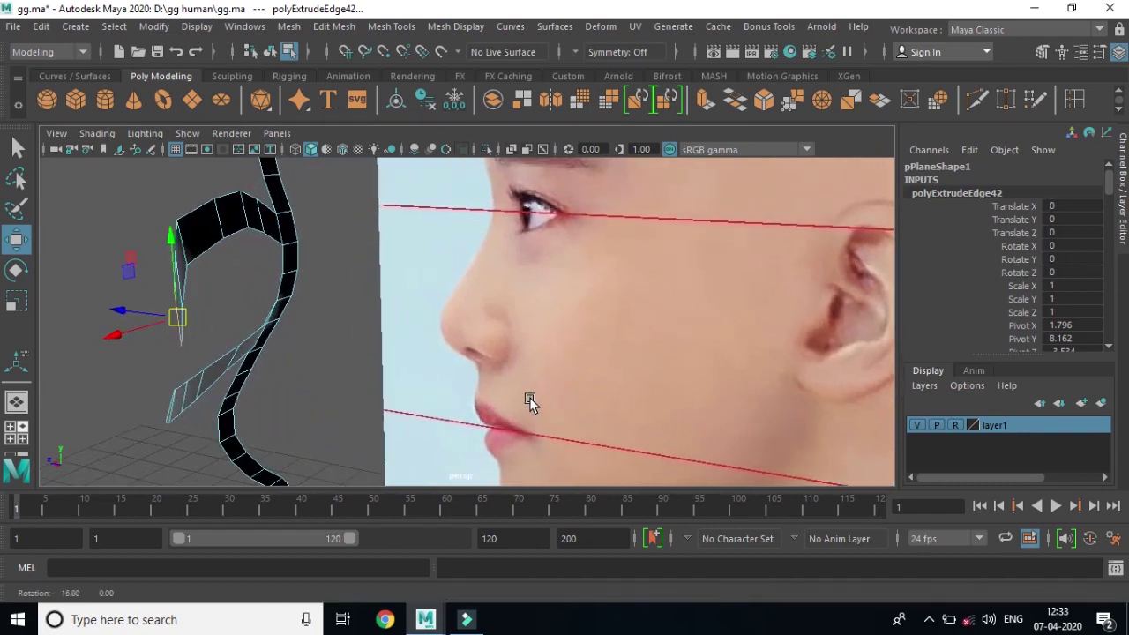
pyautogui.press('space')
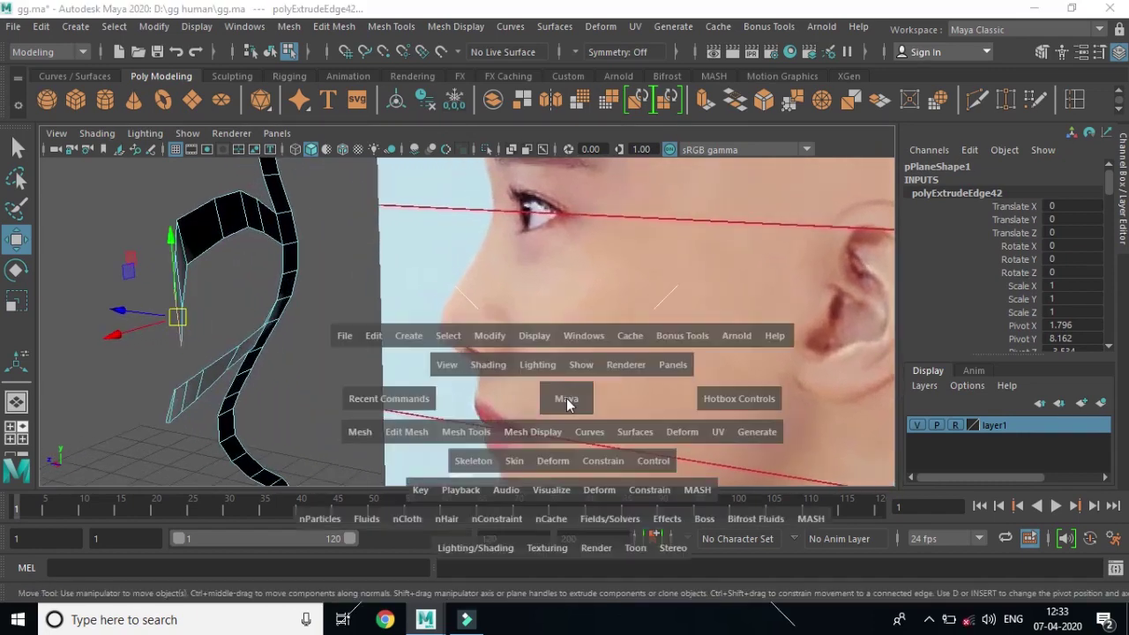
# Step: In the maximized side view, move the new extruded brow edge up onto the face
pyautogui.press('space')
pyautogui.scroll(2, 590, 378)
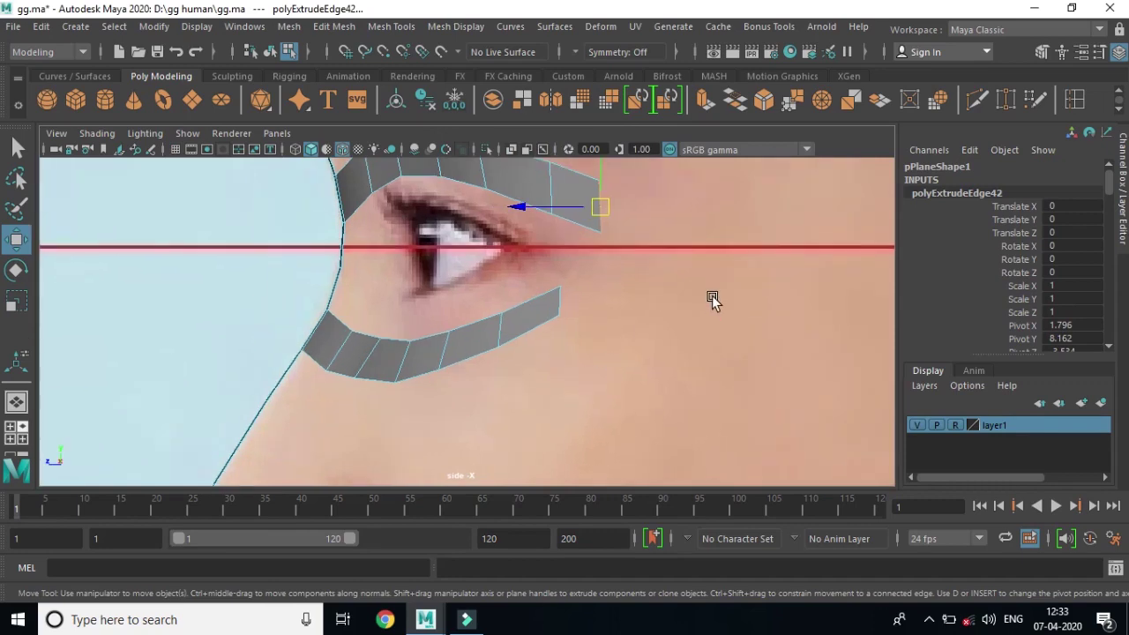
pyautogui.keyDown('alt'); pyautogui.moveTo(711, 300); pyautogui.dragTo(623, 410, button='middle'); pyautogui.keyUp('alt')
pyautogui.moveTo(556, 304)
pyautogui.mouseDown()
pyautogui.moveTo(536, 290)
pyautogui.moveTo(548, 300)
pyautogui.mouseUp()
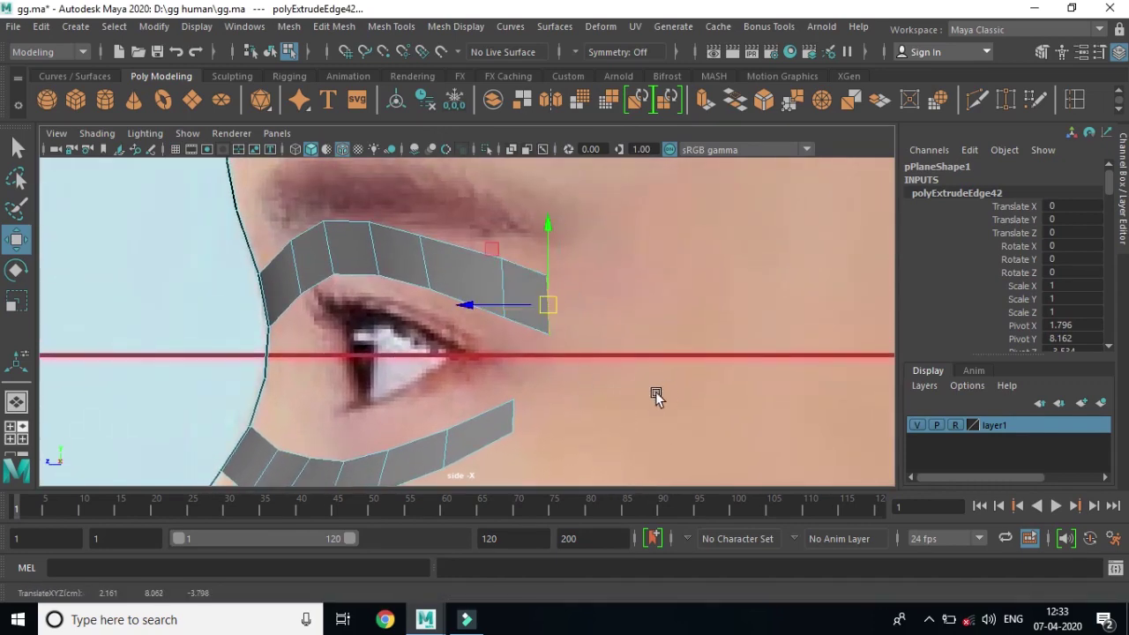
pyautogui.keyDown('alt'); pyautogui.moveTo(595, 334); pyautogui.dragTo(603, 212, button='middle'); pyautogui.keyUp('alt')
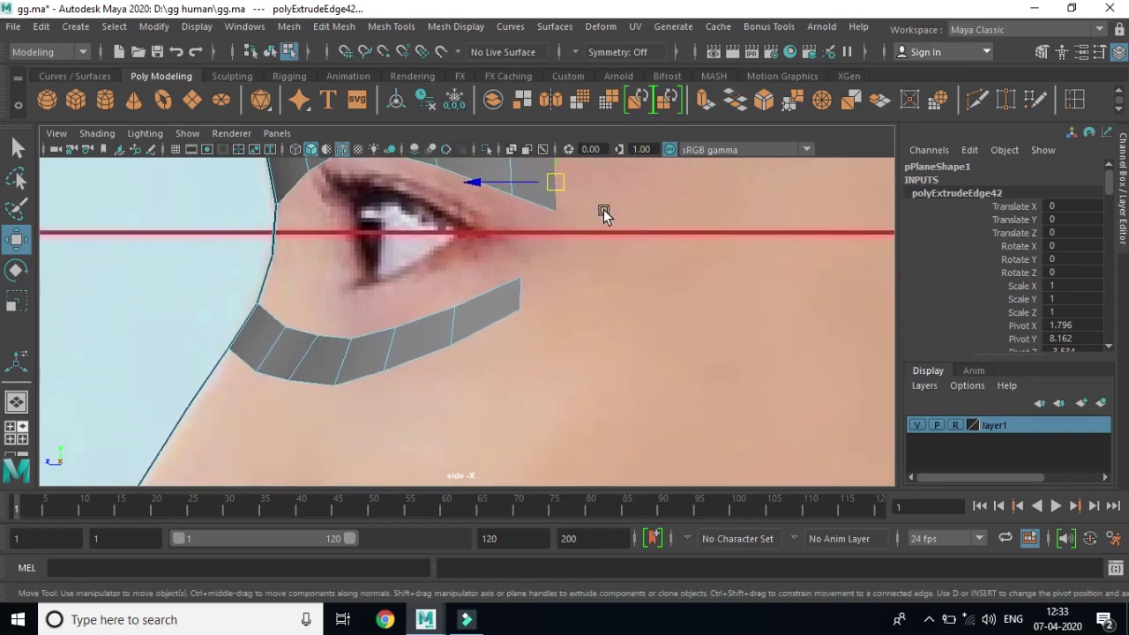
pyautogui.scroll(-3, 556, 370)
pyautogui.scroll(1, 555, 378)
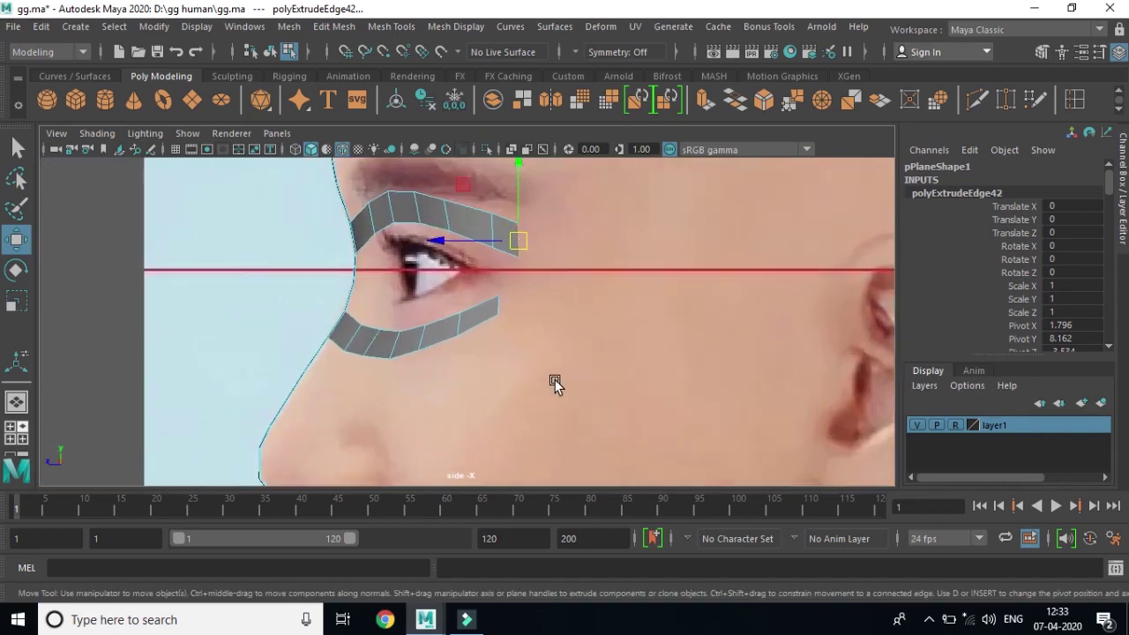
pyautogui.scroll(2, 555, 380)
pyautogui.scroll(1, 573, 368)
pyautogui.scroll(1, 565, 363)
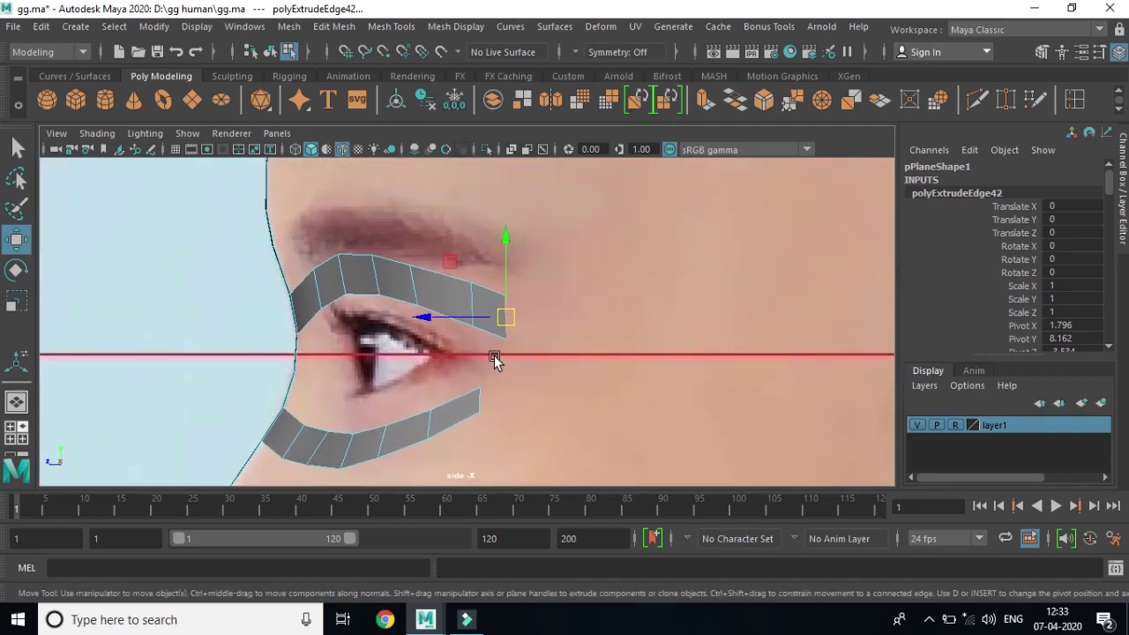
pyautogui.scroll(1, 494, 360)
# Step: Raise the brow strip's end and upper-edge vertices onto the brow line
pyautogui.moveTo(480, 288); pyautogui.dragTo(433, 274, button='right')
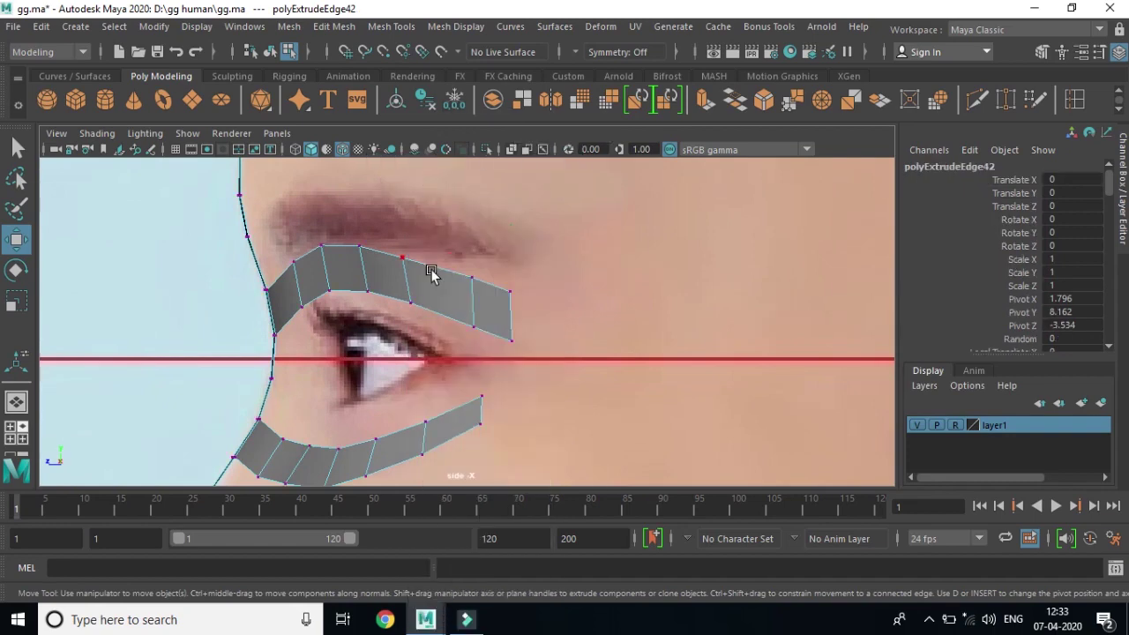
pyautogui.click(402, 257)
pyautogui.moveTo(400, 262); pyautogui.dragTo(410, 256)
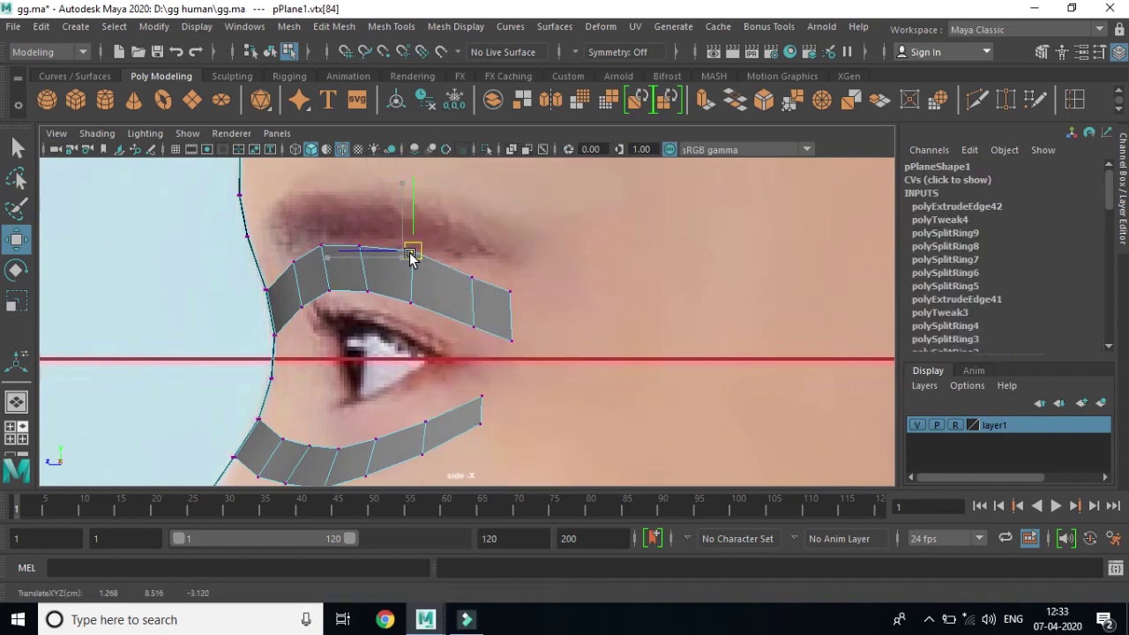
pyautogui.click(471, 281)
pyautogui.moveTo(471, 274)
pyautogui.mouseDown()
pyautogui.moveTo(472, 263)
pyautogui.moveTo(528, 278)
pyautogui.mouseUp()
pyautogui.click(510, 289)
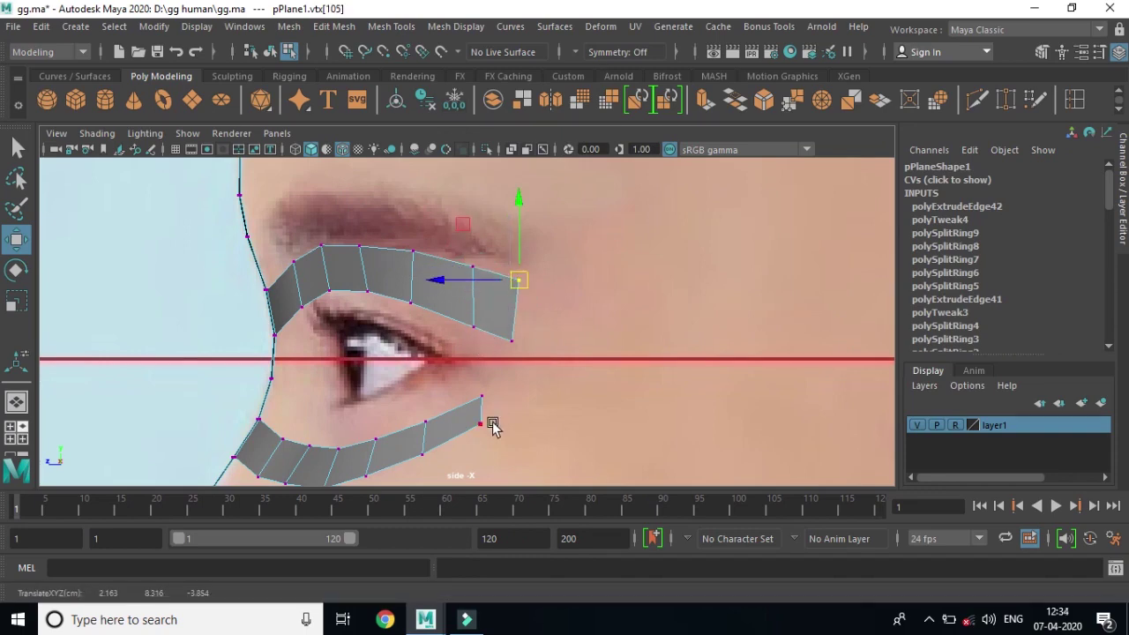
# Step: Lower the under-eye strip's vertices toward its outer end to follow the cheek, then return to perspective
pyautogui.keyDown('alt'); pyautogui.moveTo(524, 398); pyautogui.dragTo(484, 293, button='middle'); pyautogui.keyUp('alt')
pyautogui.click(395, 296)
pyautogui.moveTo(398, 295); pyautogui.dragTo(468, 286)
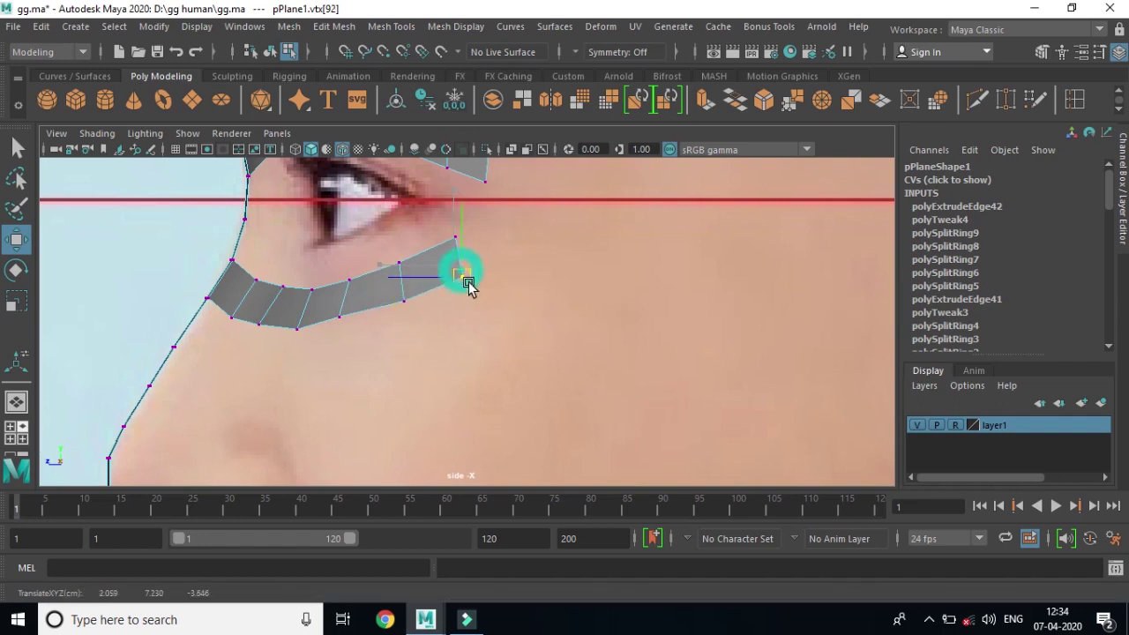
pyautogui.click(456, 238)
pyautogui.moveTo(456, 239); pyautogui.dragTo(455, 245)
pyautogui.click(399, 263)
pyautogui.click(401, 276)
pyautogui.moveTo(400, 276); pyautogui.dragTo(399, 274)
pyautogui.doubleClick(354, 283)
pyautogui.moveTo(356, 285); pyautogui.dragTo(353, 282)
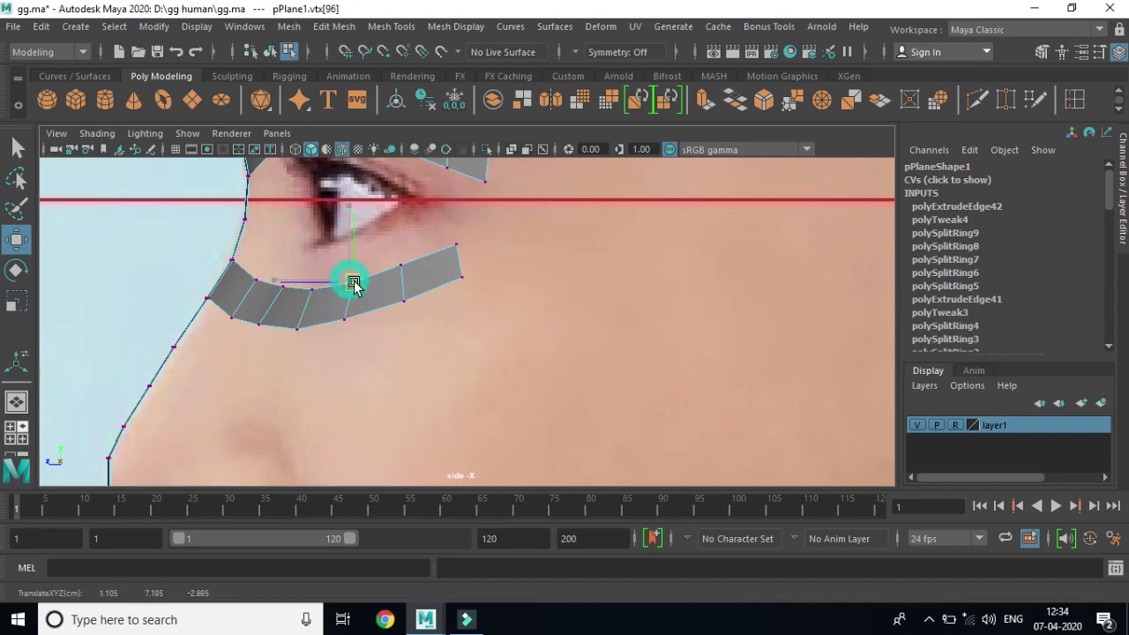
pyautogui.press('space')
pyautogui.press('space')
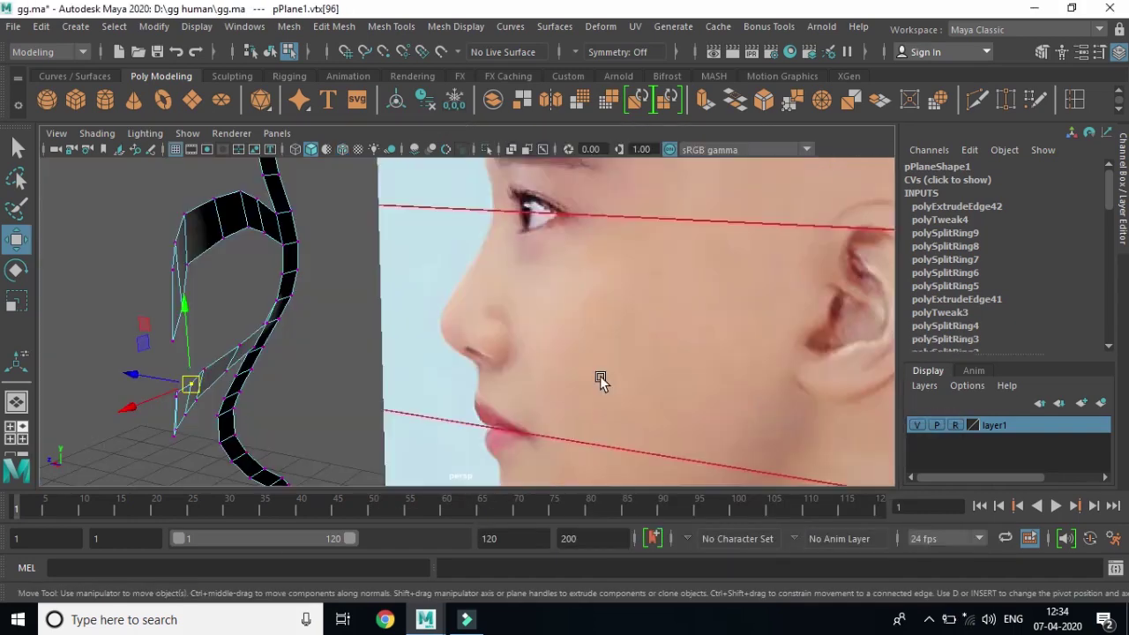
# Step: Tumble around the brow and under-eye strips, then zoom into the eye in the front view
pyautogui.keyDown('alt'); pyautogui.moveTo(388, 368); pyautogui.dragTo(492, 324); pyautogui.keyUp('alt')
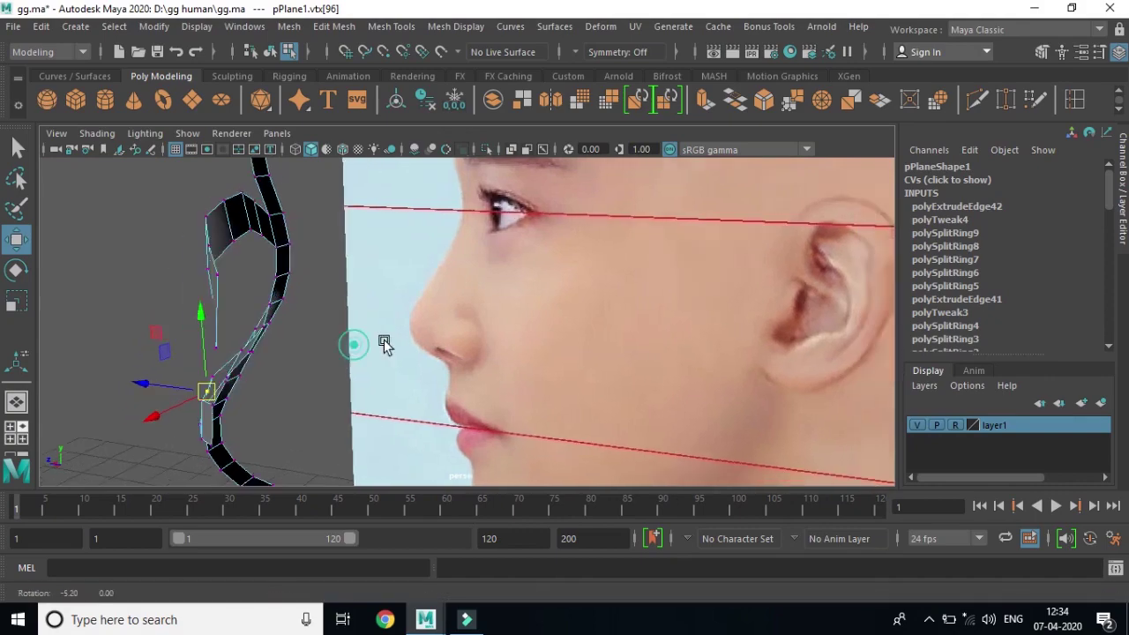
pyautogui.moveTo(426, 370)
pyautogui.keyDown('alt'); pyautogui.mouseDown()
pyautogui.moveTo(615, 389)
pyautogui.moveTo(567, 396)
pyautogui.moveTo(602, 383)
pyautogui.moveTo(542, 360)
pyautogui.moveTo(549, 386)
pyautogui.mouseUp(); pyautogui.keyUp('alt')
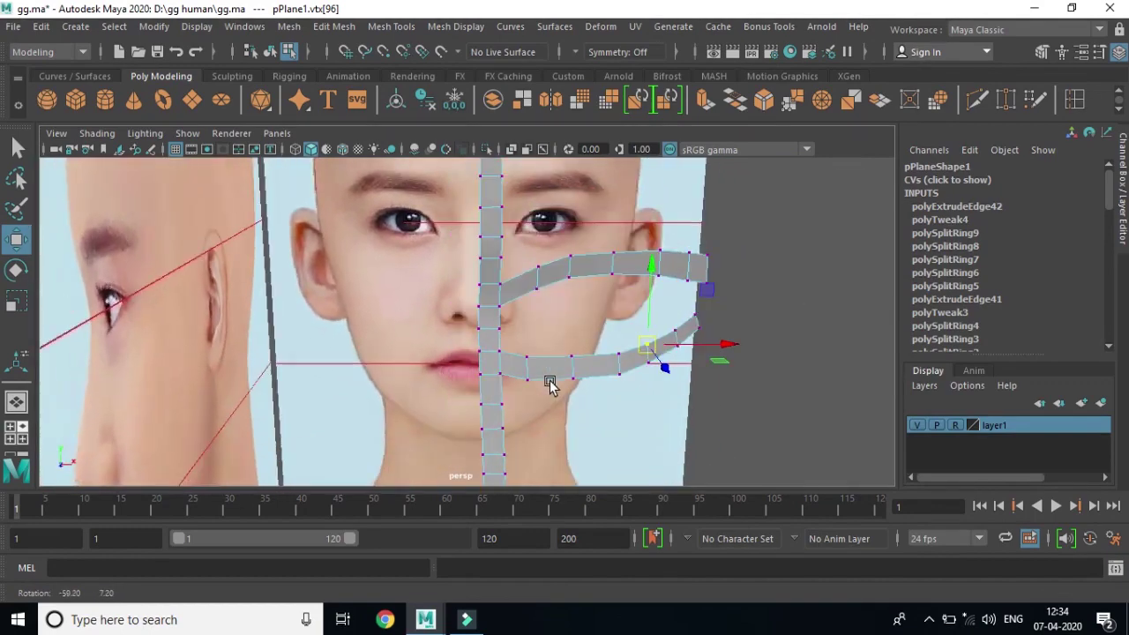
pyautogui.keyDown('alt'); pyautogui.moveTo(758, 371); pyautogui.dragTo(748, 366); pyautogui.keyUp('alt')
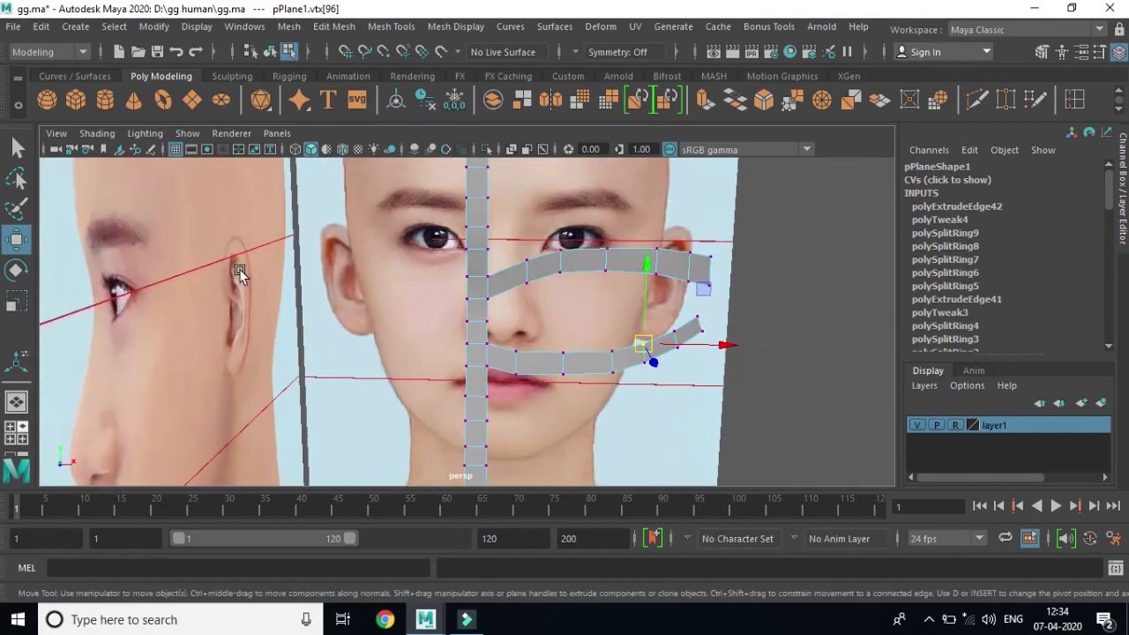
pyautogui.keyDown('alt'); pyautogui.moveTo(368, 337); pyautogui.dragTo(373, 340); pyautogui.keyUp('alt')
pyautogui.moveTo(676, 397)
pyautogui.keyDown('alt'); pyautogui.mouseDown()
pyautogui.moveTo(647, 369)
pyautogui.moveTo(665, 383)
pyautogui.moveTo(428, 397)
pyautogui.moveTo(357, 372)
pyautogui.mouseUp(); pyautogui.keyUp('alt')
pyautogui.keyDown('alt'); pyautogui.moveTo(317, 375); pyautogui.dragTo(325, 269); pyautogui.keyUp('alt')
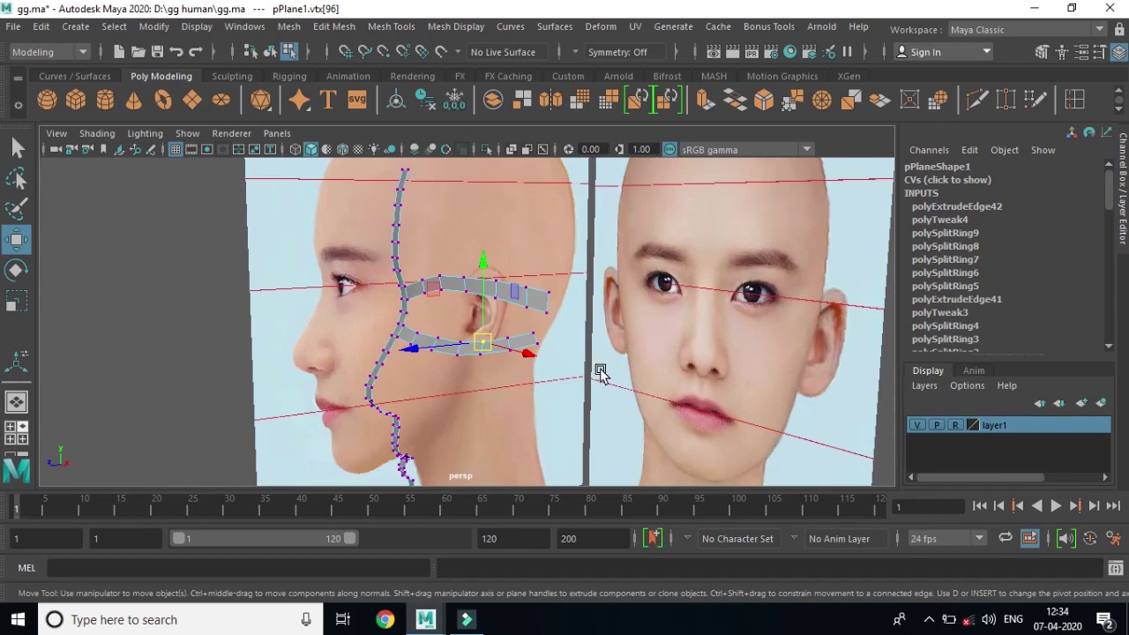
pyautogui.press('space')
pyautogui.press('space')
pyautogui.keyDown('alt'); pyautogui.moveTo(466, 310); pyautogui.dragTo(693, 423, button='right'); pyautogui.keyUp('alt')
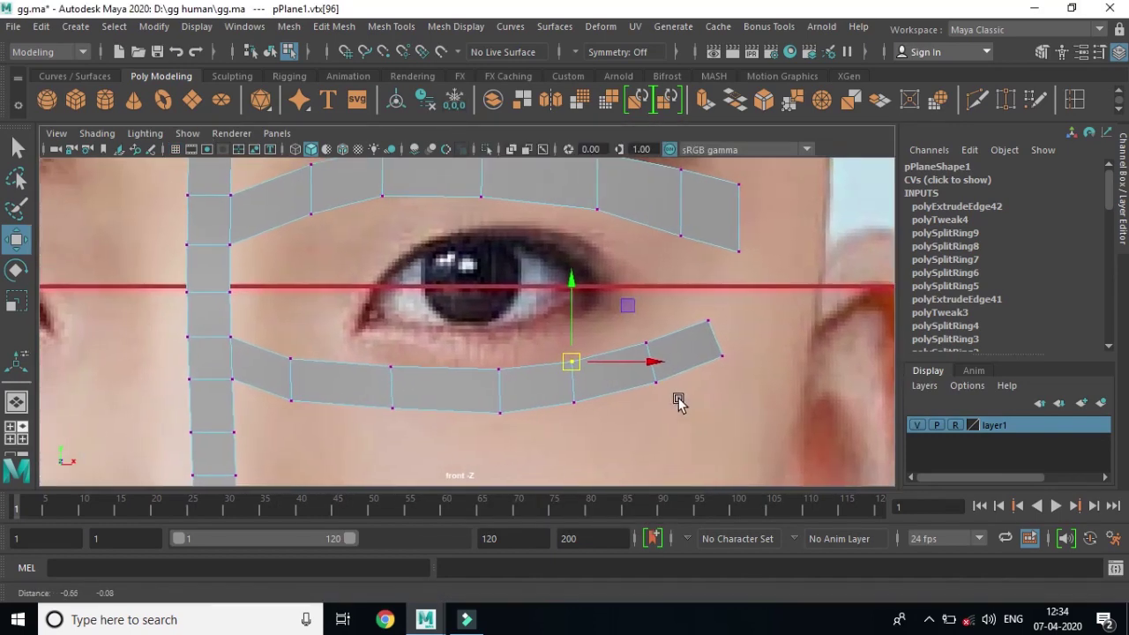
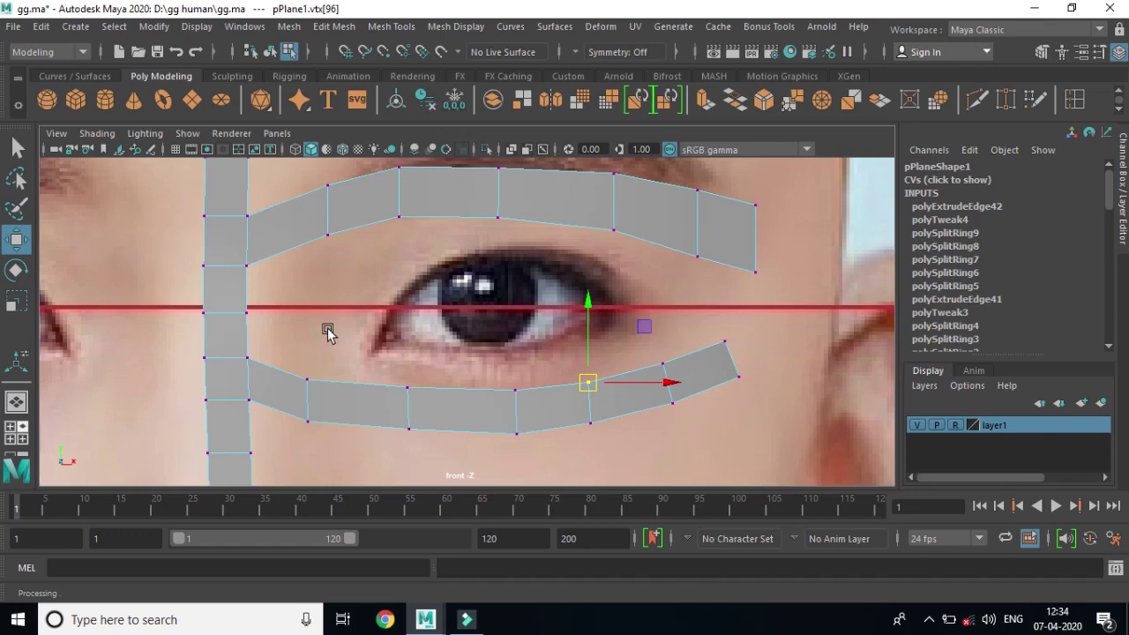
# Step: Extrude the centre strip's eye-level edge sideways along X so the new strip spans the eye
pyautogui.moveTo(262, 162); pyautogui.dragTo(263, 118, button='right')
pyautogui.click(250, 283)
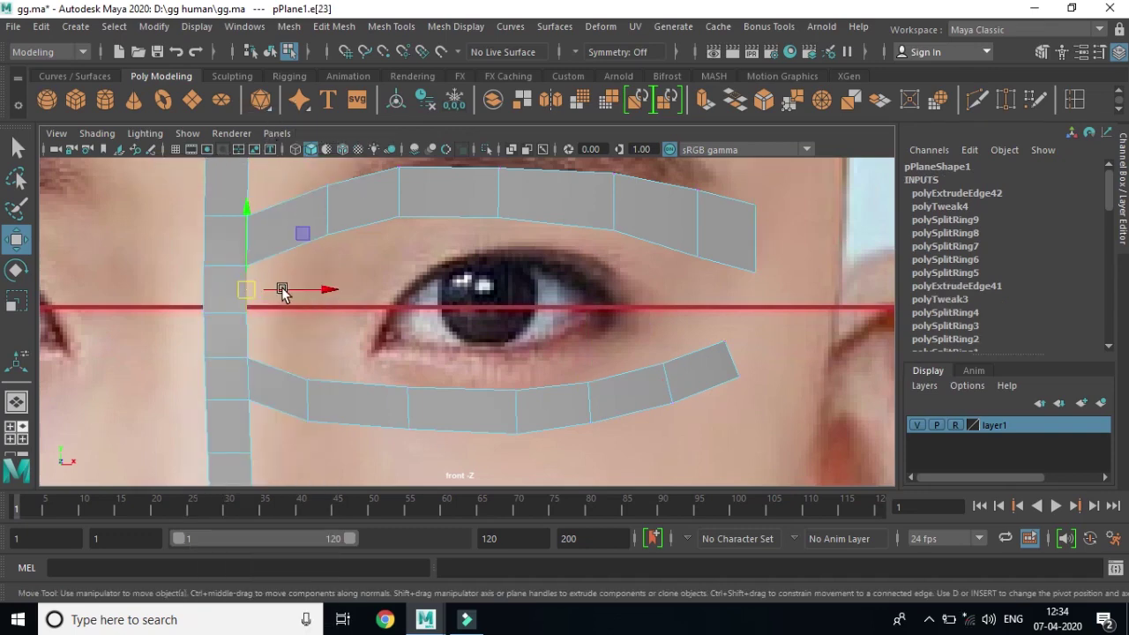
pyautogui.hotkey('ctrl', 'e')
pyautogui.moveTo(307, 294)
pyautogui.mouseDown()
pyautogui.moveTo(844, 282)
pyautogui.moveTo(796, 292)
pyautogui.moveTo(816, 294)
pyautogui.mouseUp()
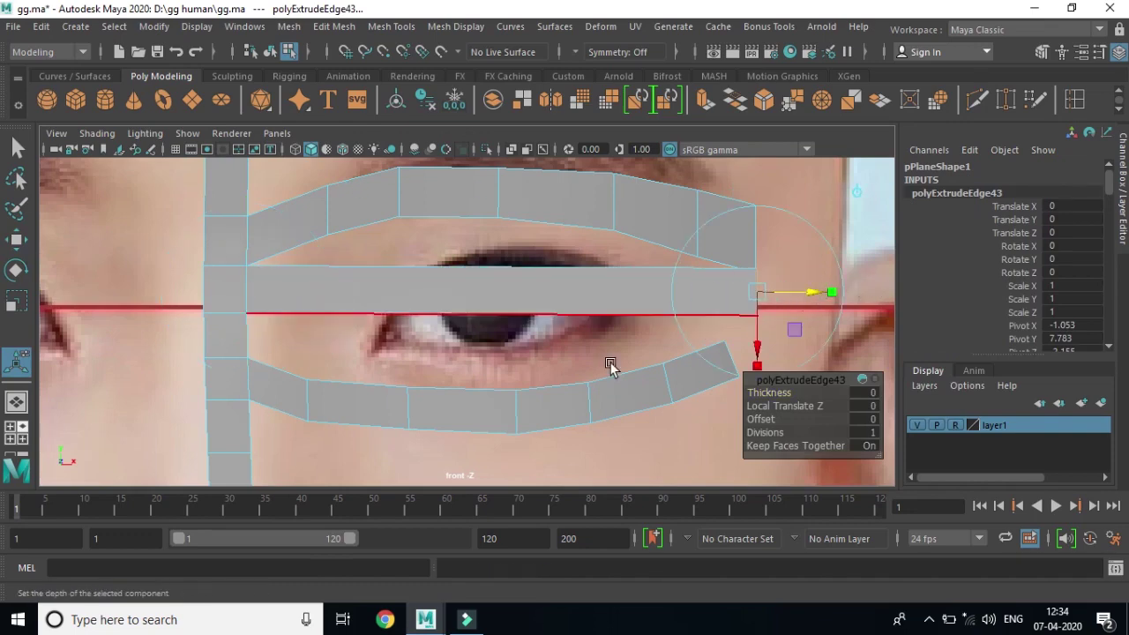
pyautogui.click(250, 335)
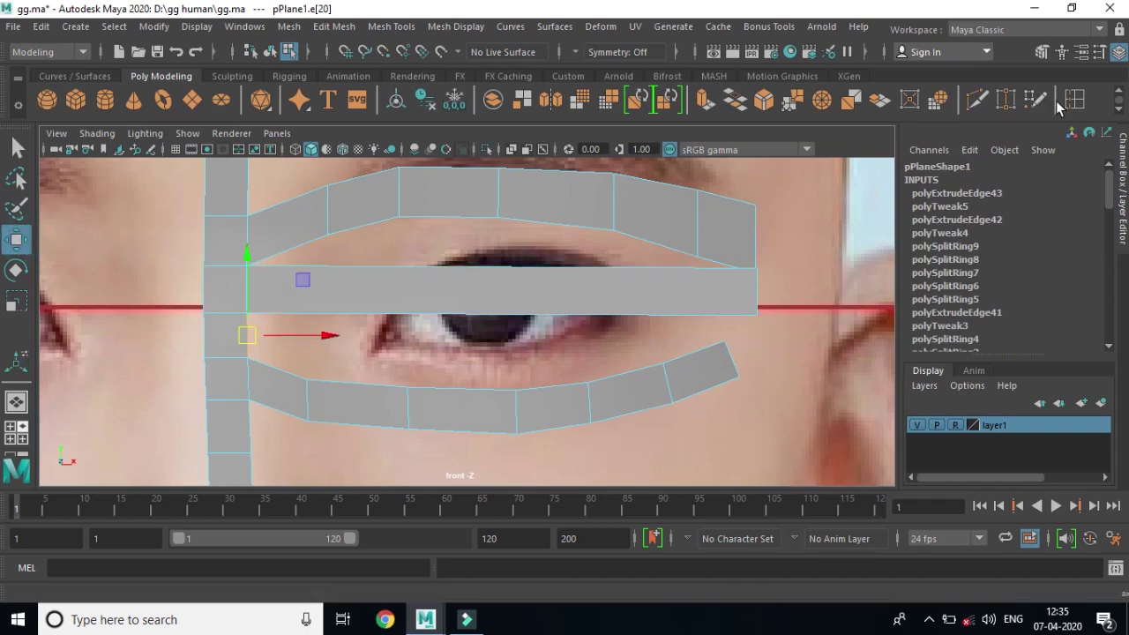
# Step: Insert five vertical edge loops along the middle strip, including one above the pupil
pyautogui.keyDown('shift'); pyautogui.moveTo(331, 277); pyautogui.dragTo(331, 277, button='right'); pyautogui.keyUp('shift')
pyautogui.press('F8')
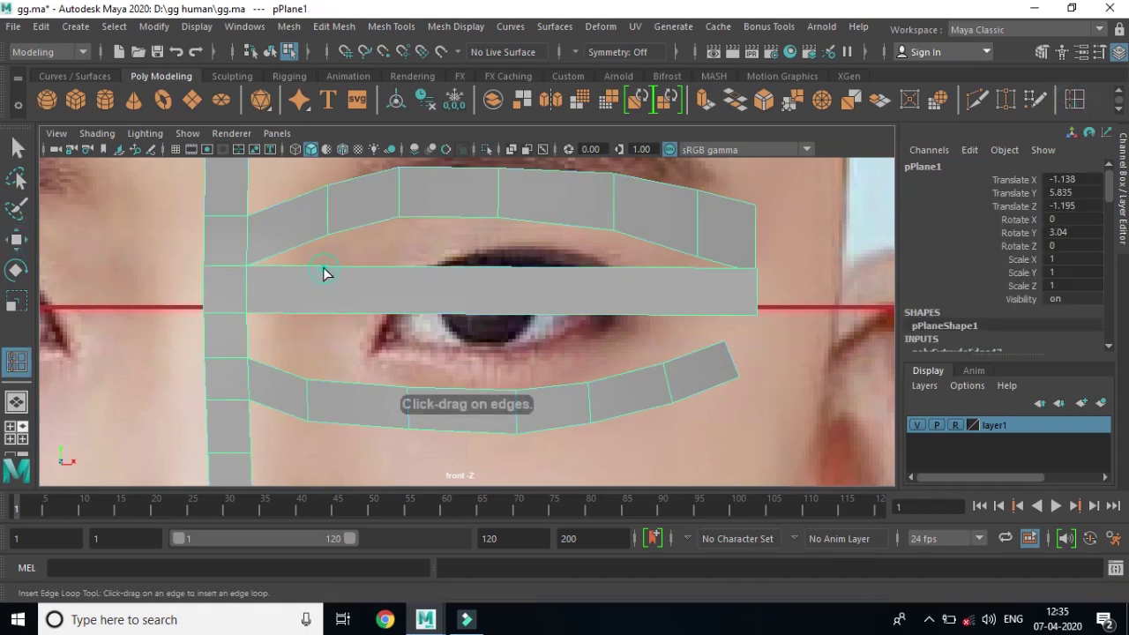
pyautogui.click(326, 265)
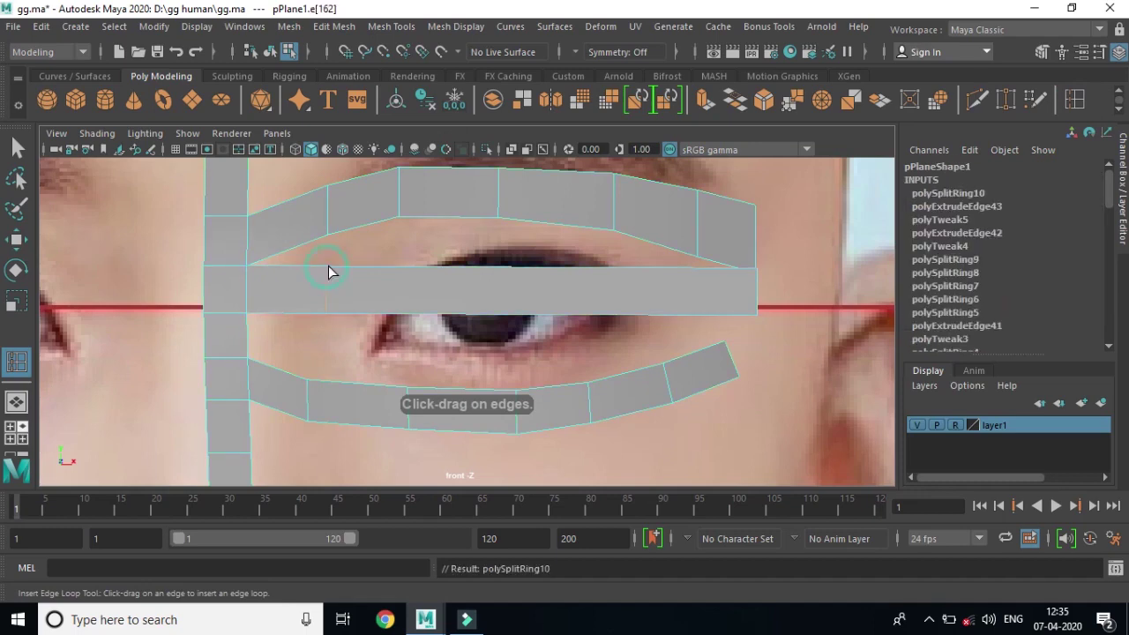
pyautogui.click(401, 265)
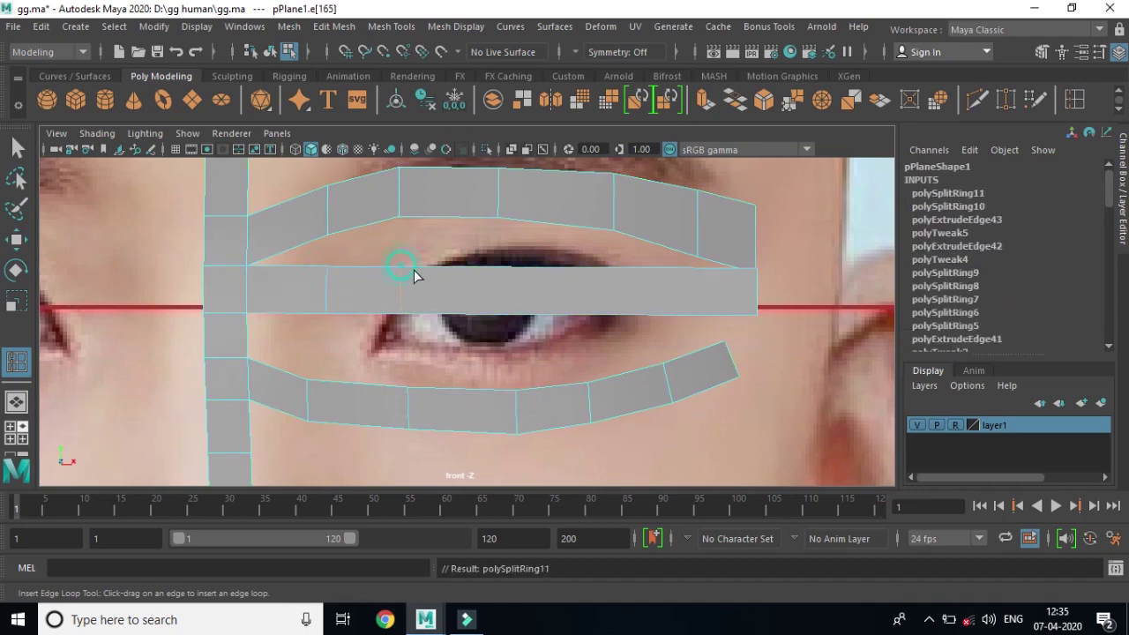
pyautogui.click(501, 268)
pyautogui.click(617, 267)
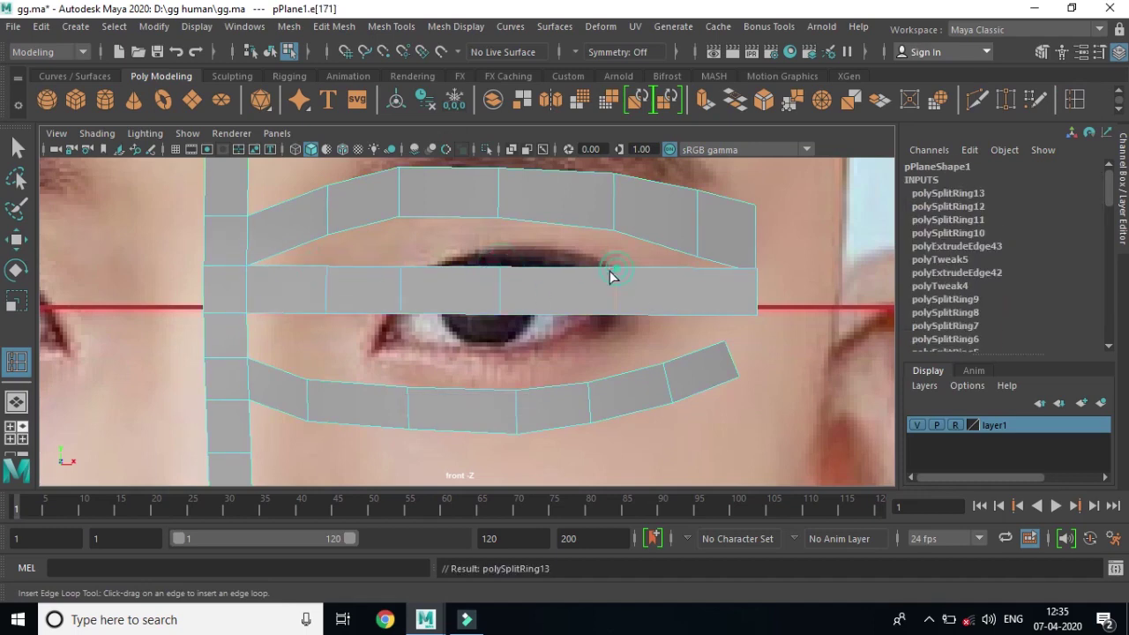
pyautogui.click(697, 268)
pyautogui.scroll(2, 621, 380)
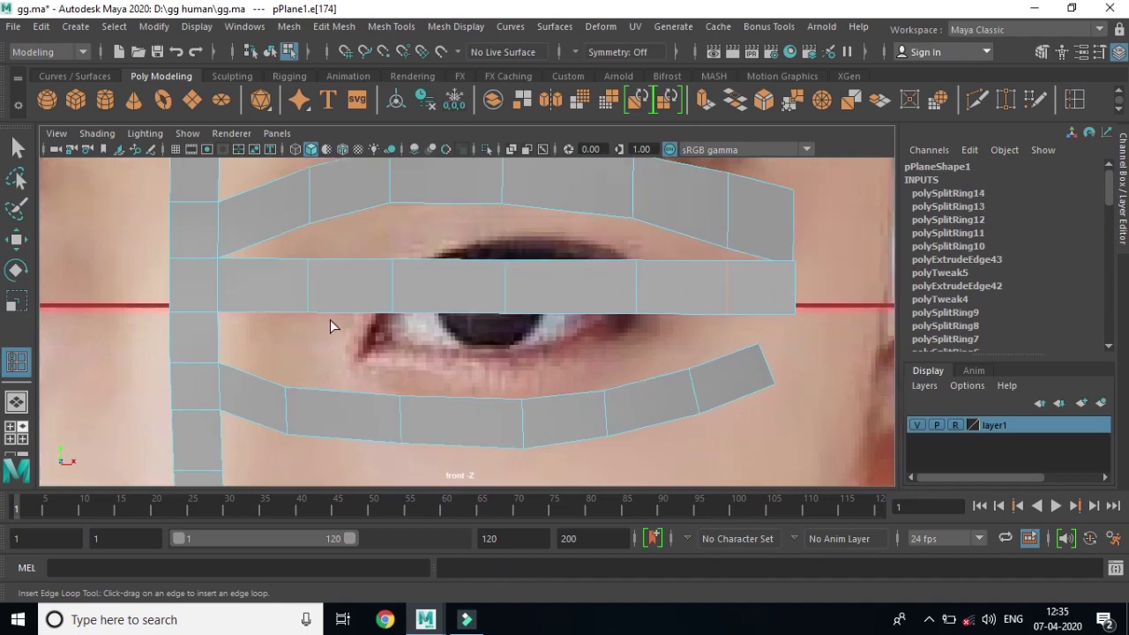
# Step: With the Move tool in vertex mode, select the strip's top and bottom outer-end vertices
pyautogui.click(16, 240)
pyautogui.moveTo(357, 162); pyautogui.dragTo(291, 167, button='right')
pyautogui.click(796, 262)
pyautogui.click(796, 315)
pyautogui.keyDown('shift'); pyautogui.click(801, 264); pyautogui.keyUp('shift')
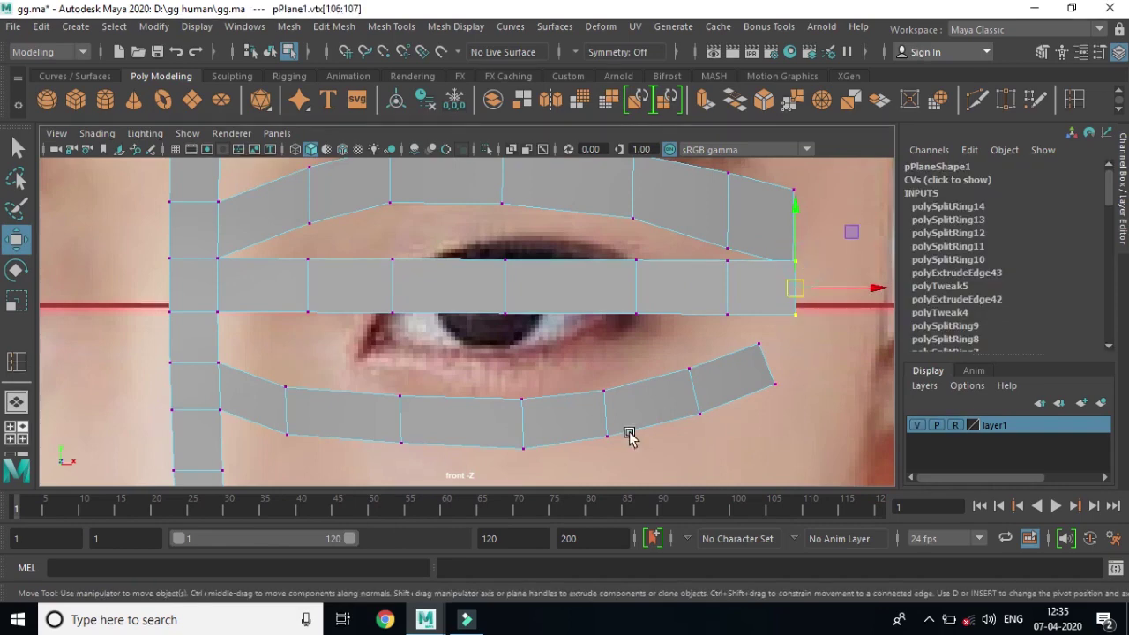
# Step: In full side view, push the outer-end vertices and the next pair back and up along the head
pyautogui.press('space')
pyautogui.press('space')
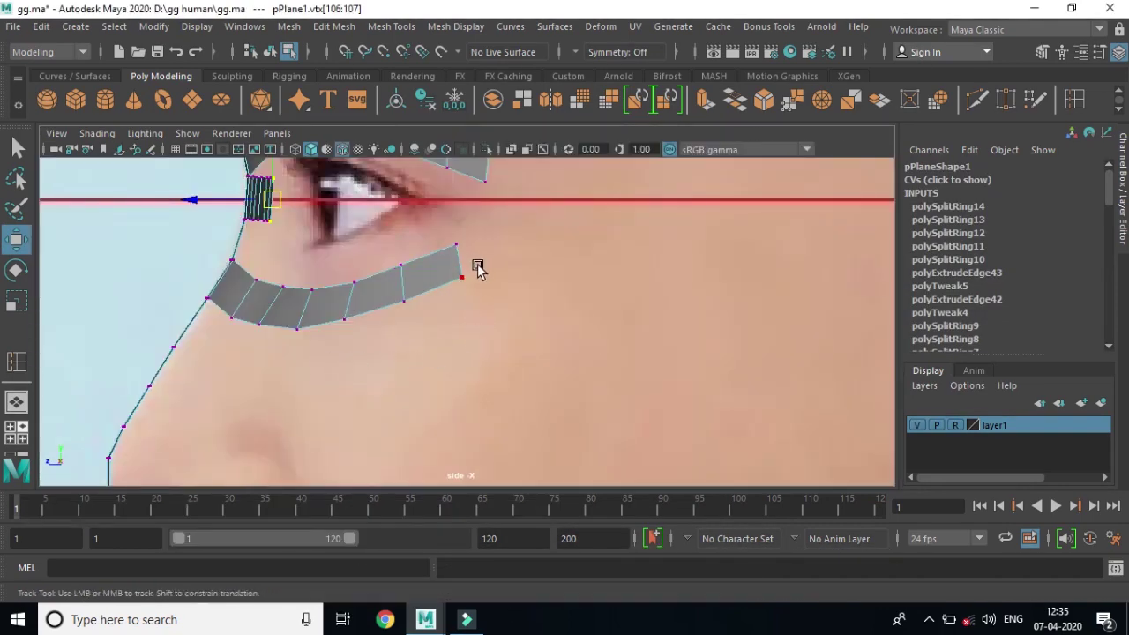
pyautogui.keyDown('alt'); pyautogui.moveTo(479, 268); pyautogui.dragTo(517, 373, button='middle'); pyautogui.keyUp('alt')
pyautogui.moveTo(318, 322); pyautogui.dragTo(530, 310)
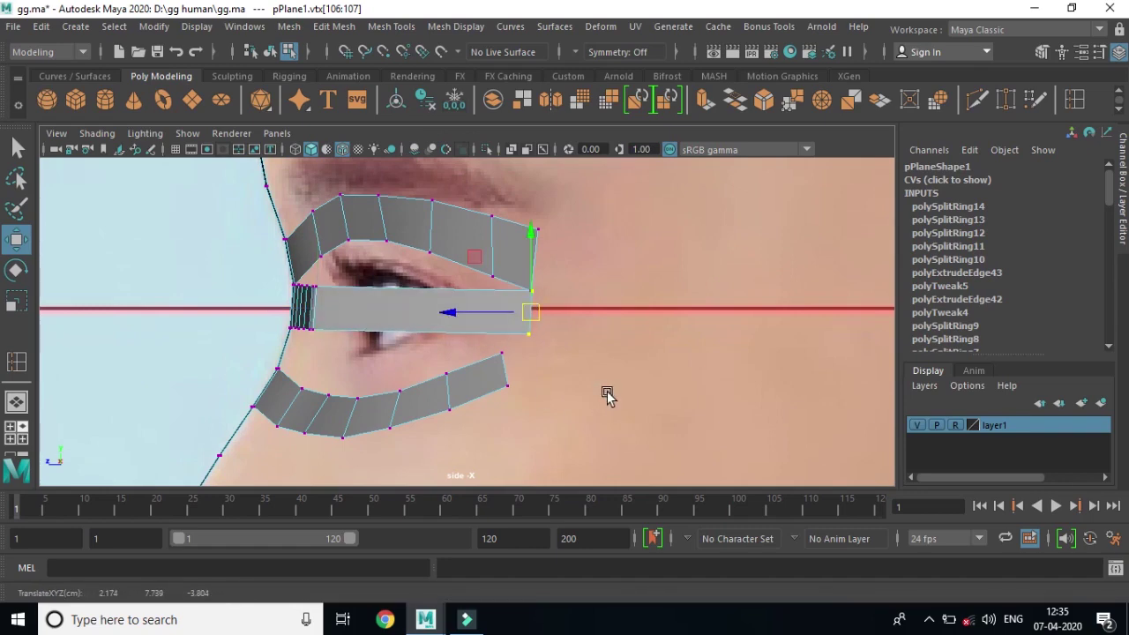
pyautogui.scroll(2, 604, 397)
pyautogui.click(285, 285)
pyautogui.keyDown('shift'); pyautogui.click(282, 327); pyautogui.keyUp('shift')
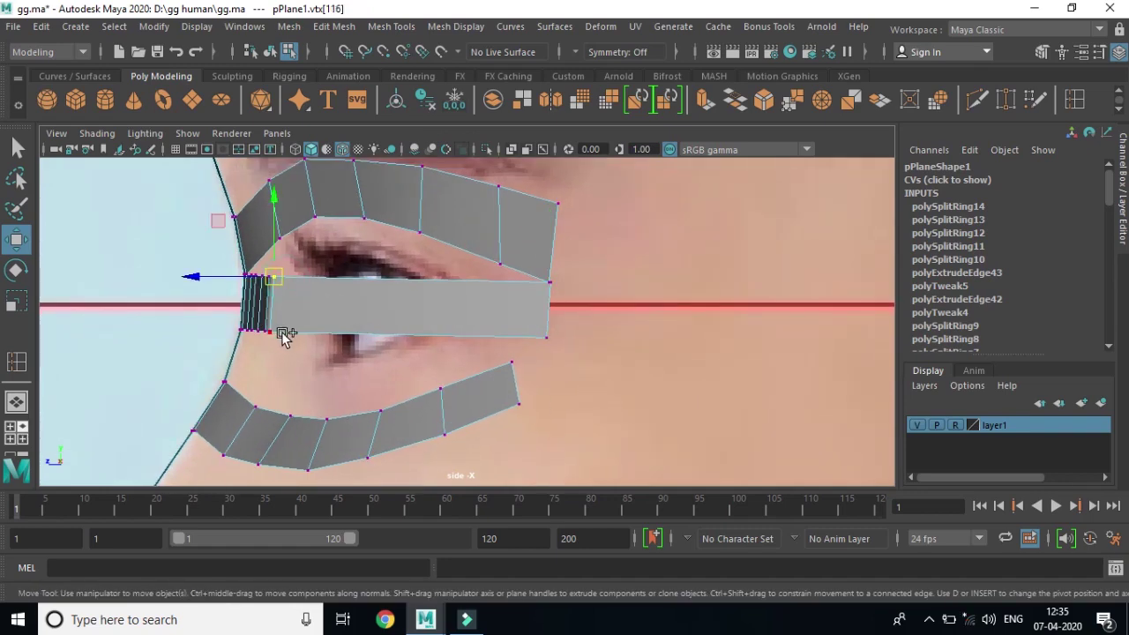
pyautogui.moveTo(285, 315)
pyautogui.mouseDown()
pyautogui.moveTo(390, 289)
pyautogui.moveTo(478, 282)
pyautogui.moveTo(497, 292)
pyautogui.mouseUp()
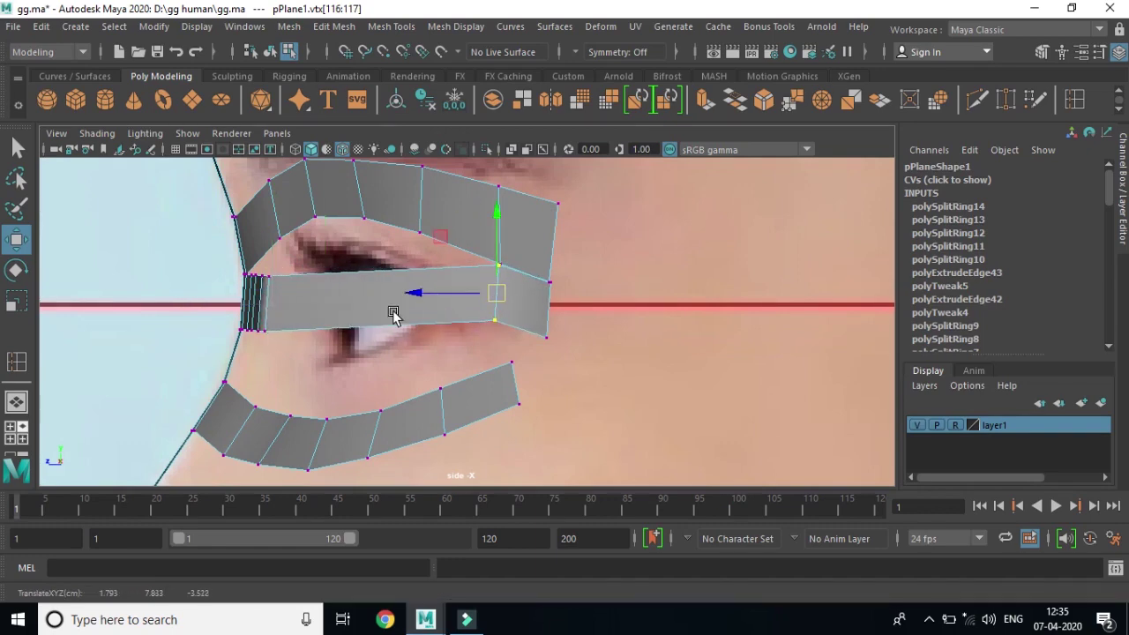
# Step: Move the remaining four vertex pairs up and back, finishing with the innermost pair
pyautogui.click(276, 282)
pyautogui.keyDown('shift'); pyautogui.click(270, 328); pyautogui.keyUp('shift')
pyautogui.moveTo(265, 303)
pyautogui.mouseDown()
pyautogui.moveTo(446, 269)
pyautogui.moveTo(416, 257)
pyautogui.moveTo(415, 269)
pyautogui.mouseUp()
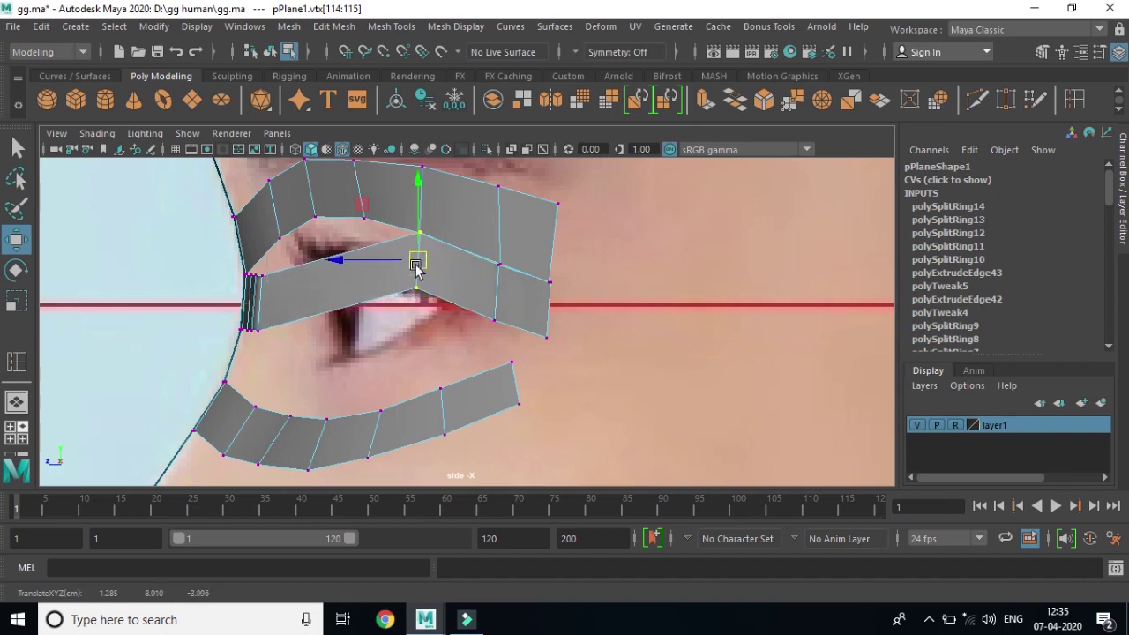
pyautogui.click(269, 288)
pyautogui.keyDown('shift'); pyautogui.click(267, 329); pyautogui.keyUp('shift')
pyautogui.moveTo(259, 303); pyautogui.dragTo(366, 248)
pyautogui.click(250, 275)
pyautogui.keyDown('shift'); pyautogui.click(247, 329); pyautogui.keyUp('shift')
pyautogui.moveTo(258, 292); pyautogui.dragTo(323, 234)
pyautogui.click(264, 277)
pyautogui.keyDown('shift'); pyautogui.click(259, 328); pyautogui.keyUp('shift')
pyautogui.moveTo(259, 303)
pyautogui.mouseDown()
pyautogui.moveTo(300, 258)
pyautogui.moveTo(287, 262)
pyautogui.mouseUp()
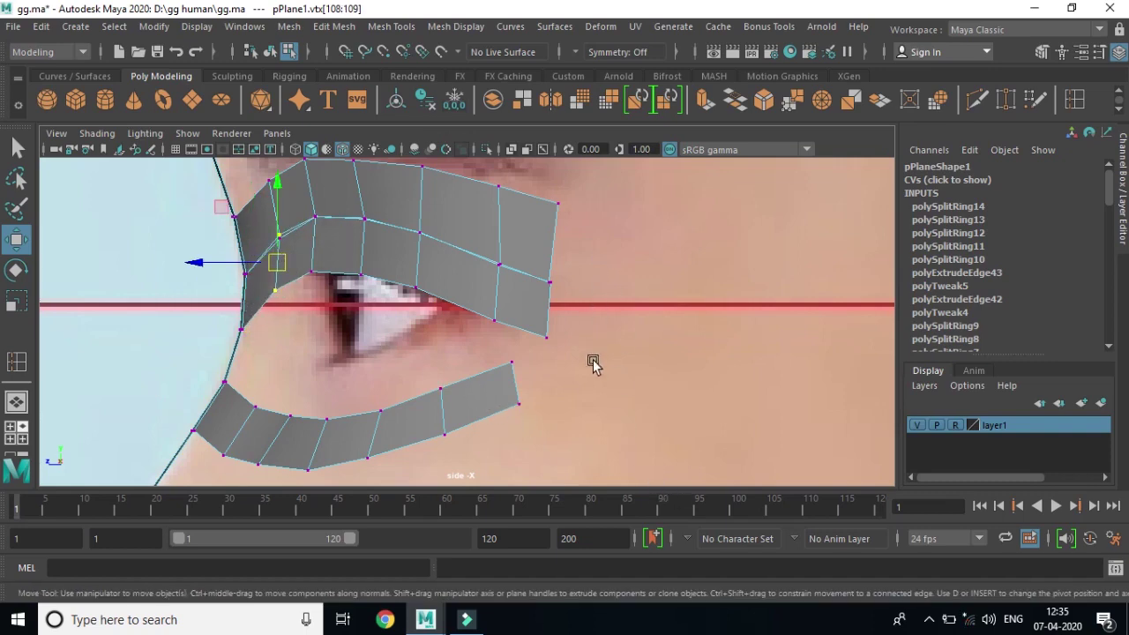
# Step: In a maximized front view, raise the strip's vertices onto the upper eyelid edge
pyautogui.press('space')
pyautogui.press('space')
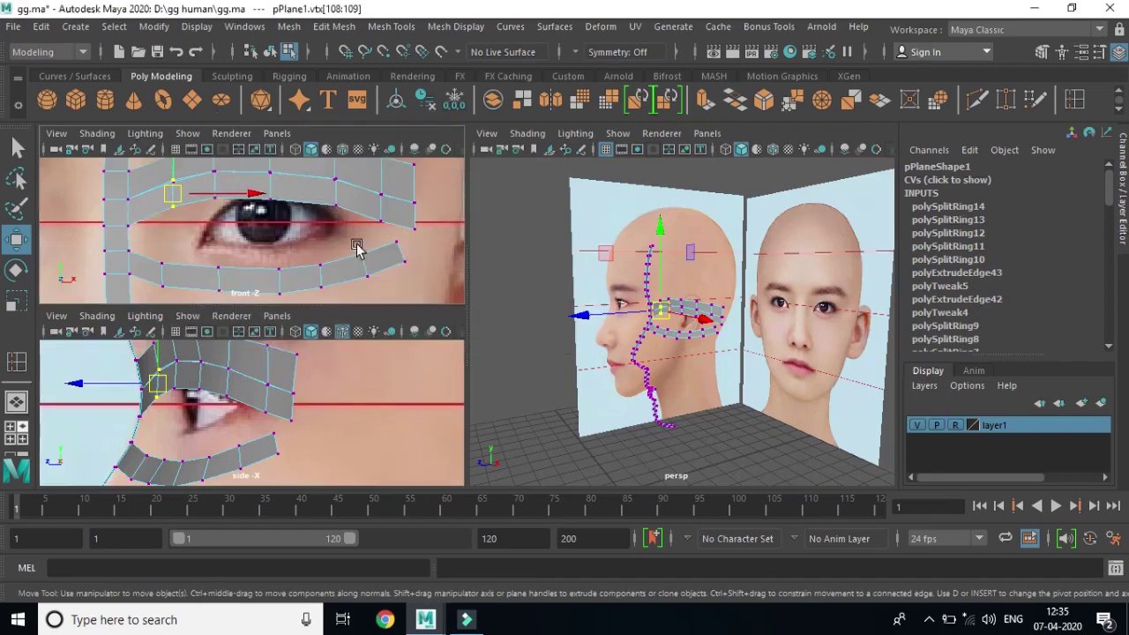
pyautogui.press('space')
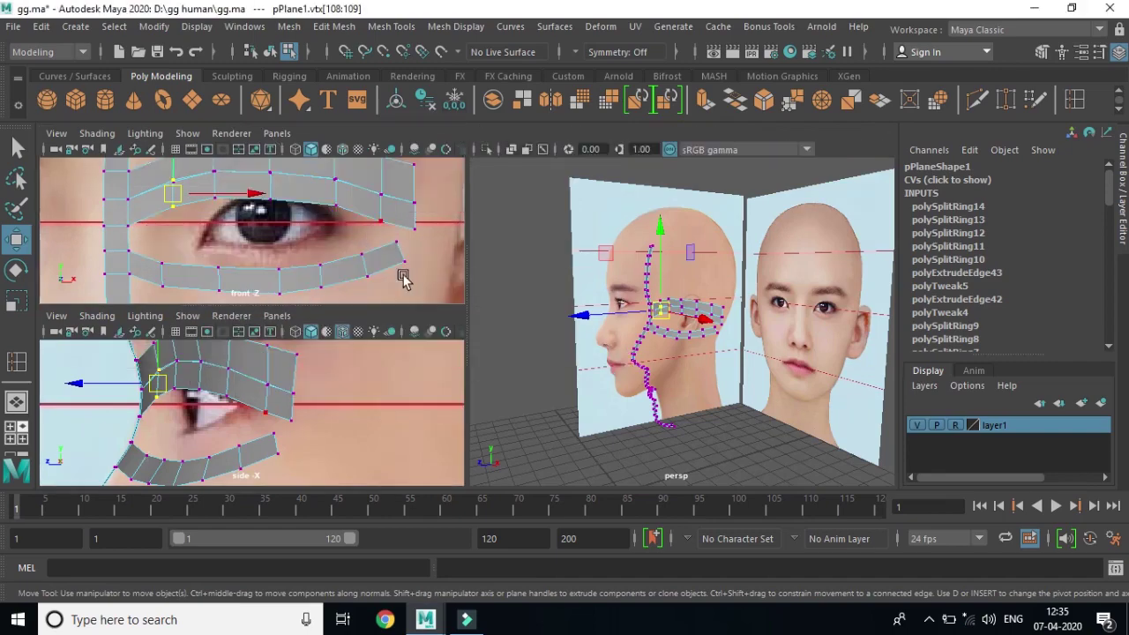
pyautogui.hotkey('ctrl', 'space')
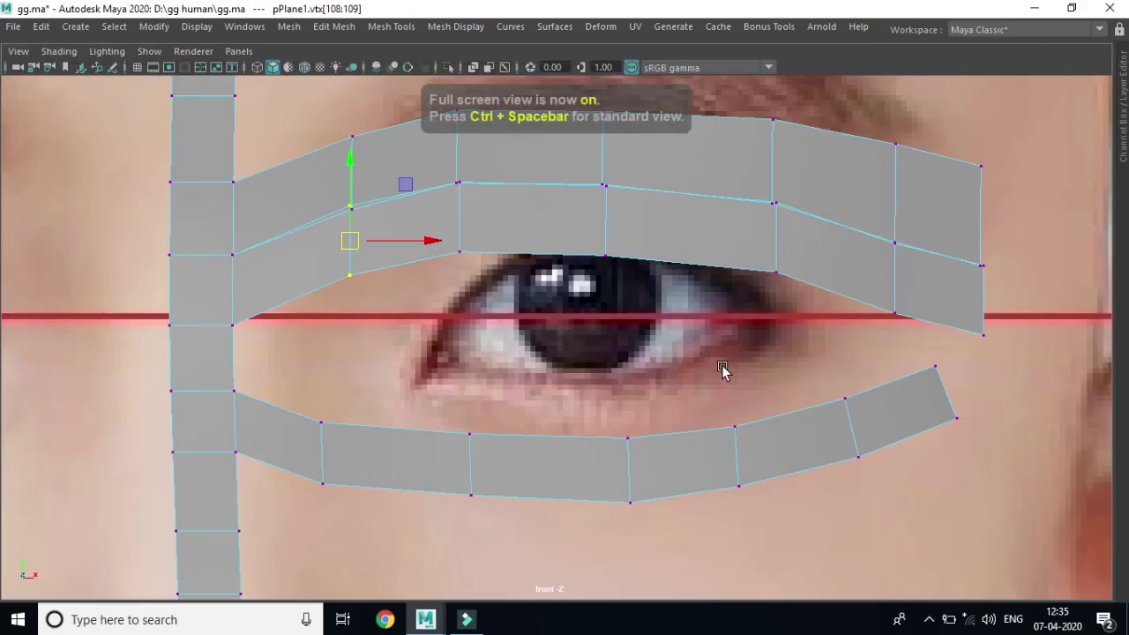
pyautogui.scroll(1, 725, 371)
pyautogui.scroll(1, 732, 362)
pyautogui.keyDown('alt'); pyautogui.moveTo(748, 355); pyautogui.dragTo(726, 333, button='middle'); pyautogui.keyUp('alt')
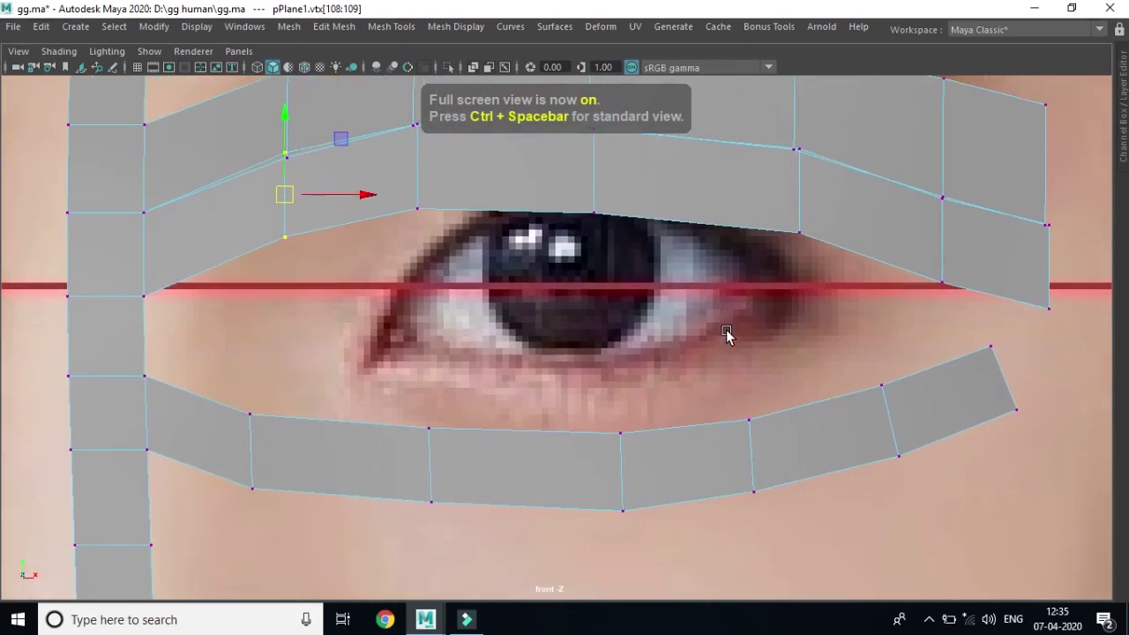
pyautogui.click(295, 251)
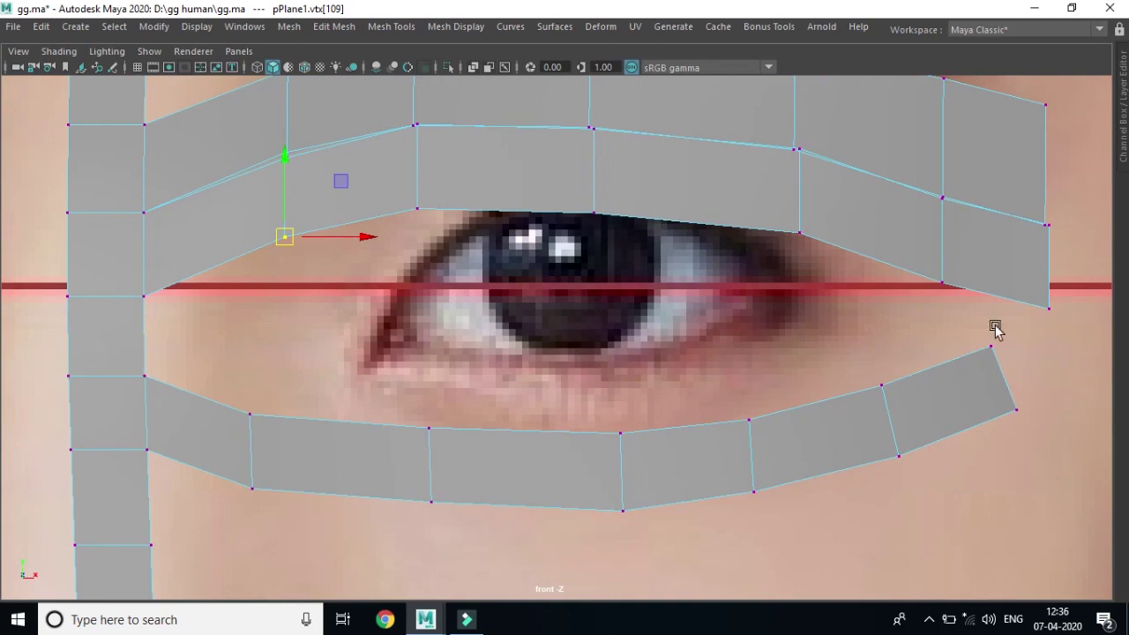
pyautogui.click(608, 219)
pyautogui.moveTo(608, 218)
pyautogui.mouseDown()
pyautogui.moveTo(613, 177)
pyautogui.moveTo(609, 188)
pyautogui.mouseUp()
pyautogui.click(799, 235)
pyautogui.moveTo(801, 235)
pyautogui.mouseDown()
pyautogui.moveTo(789, 218)
pyautogui.moveTo(776, 219)
pyautogui.moveTo(794, 229)
pyautogui.moveTo(784, 239)
pyautogui.moveTo(771, 227)
pyautogui.mouseUp()
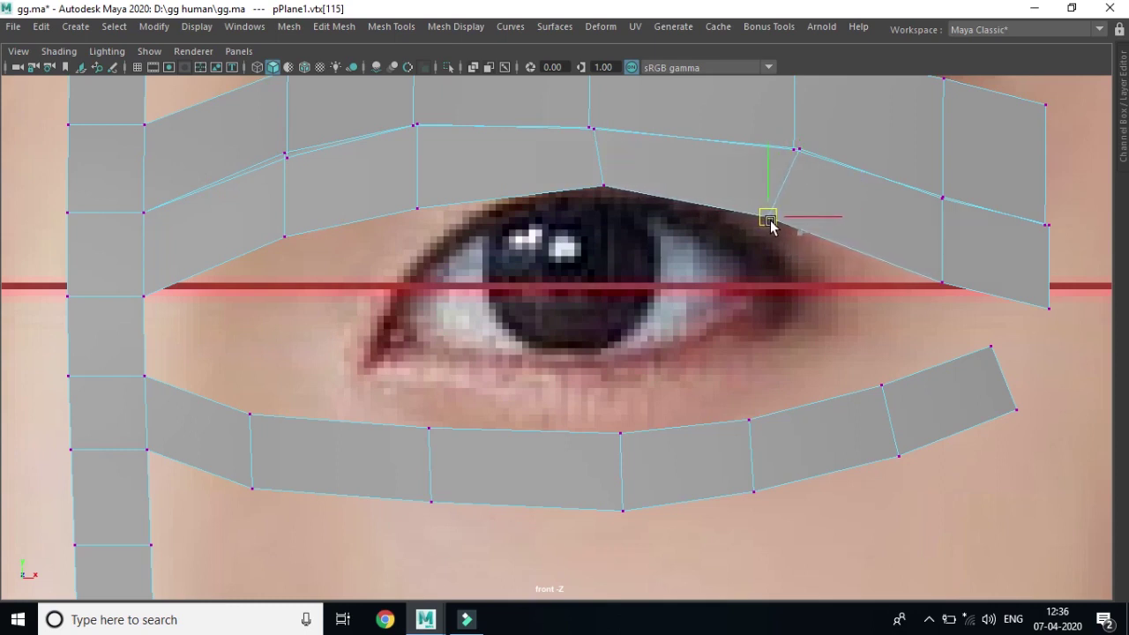
# Step: Pull the outer-corner vertex inward and fit the inner vertices to the upper lid and inner corner
pyautogui.click(940, 282)
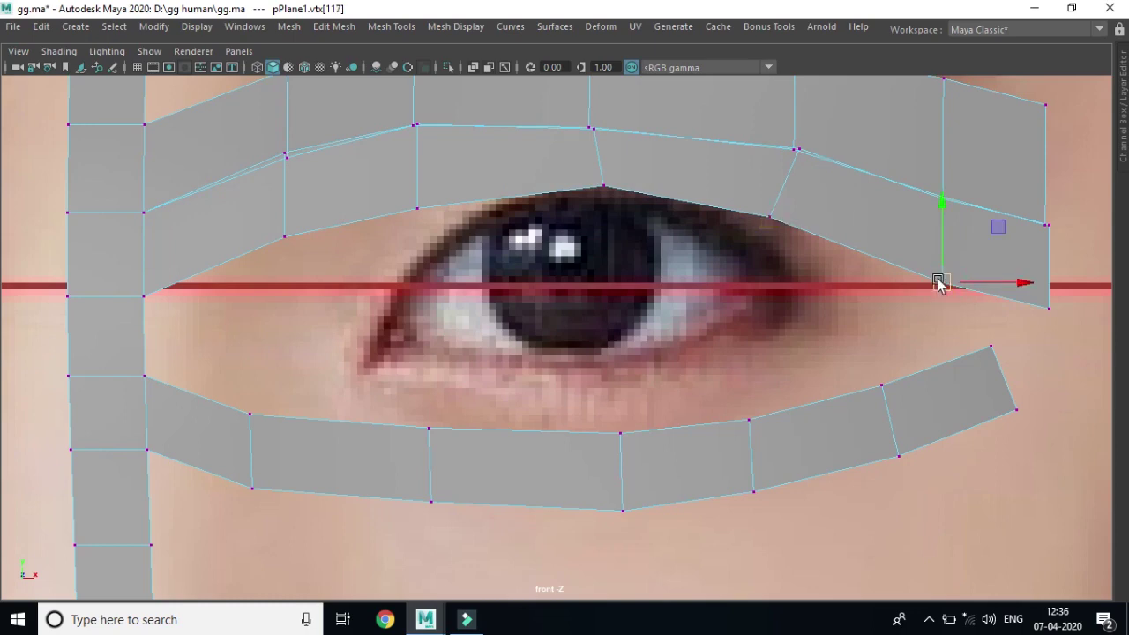
pyautogui.moveTo(940, 282); pyautogui.dragTo(849, 282)
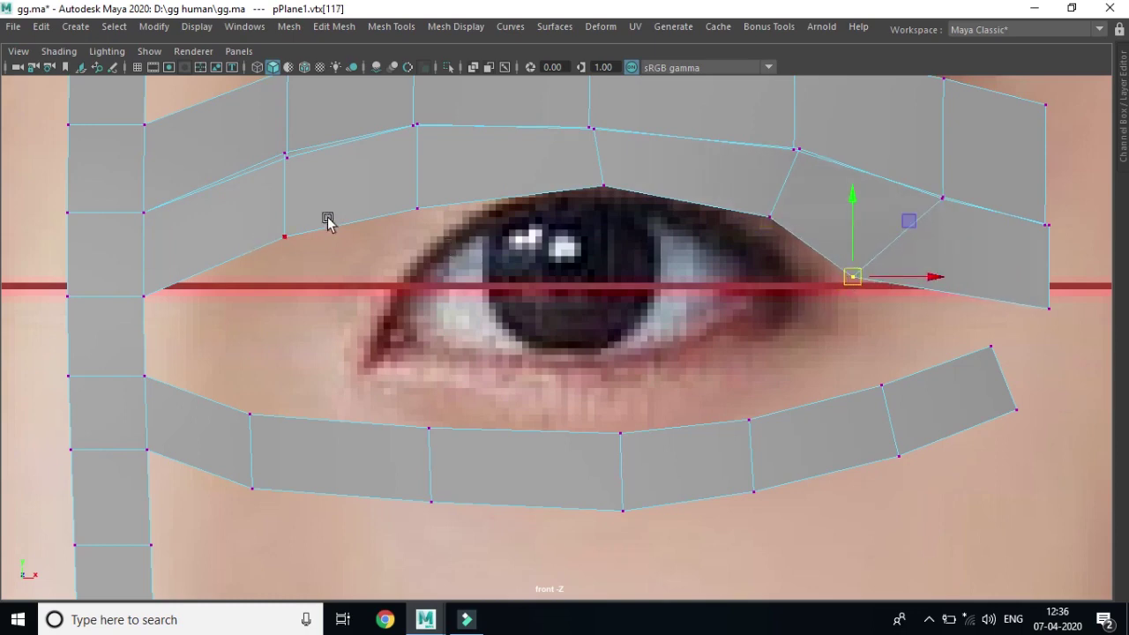
pyautogui.click(417, 208)
pyautogui.moveTo(416, 208); pyautogui.dragTo(442, 220)
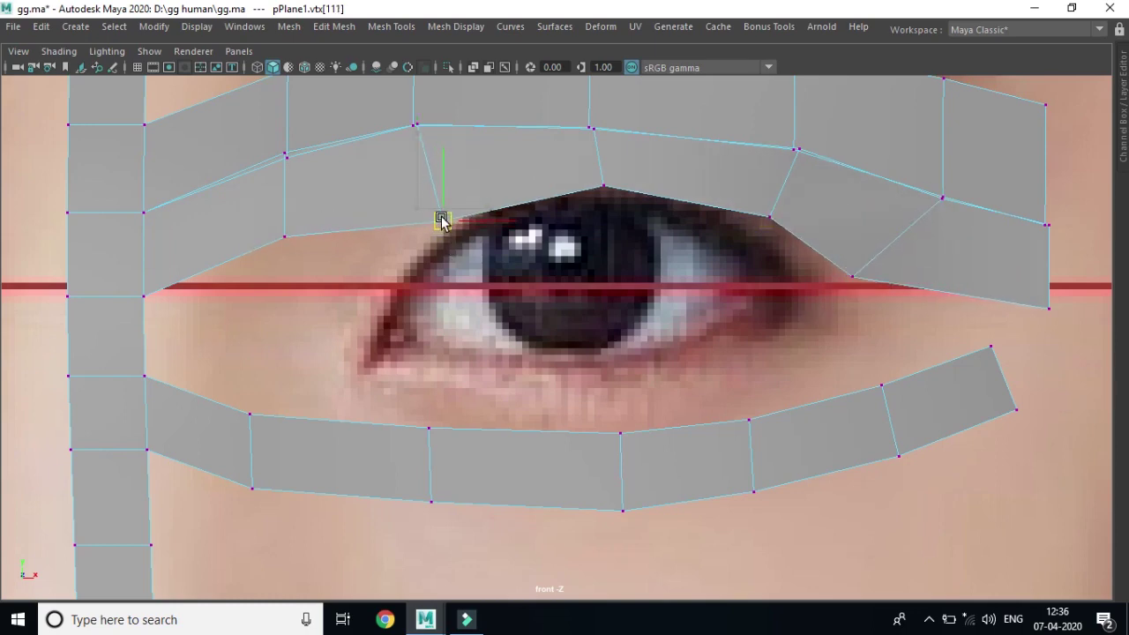
pyautogui.click(284, 237)
pyautogui.moveTo(284, 236); pyautogui.dragTo(368, 298)
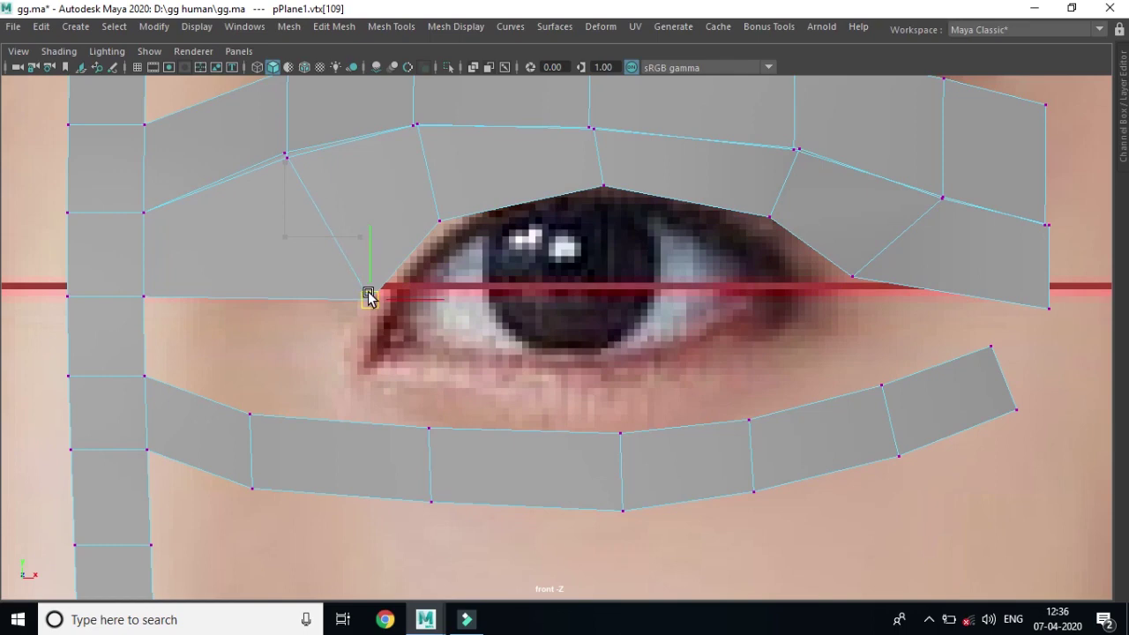
# Step: Zoom out to review the eyelid strip, then switch the mesh to edge selection
pyautogui.scroll(-1, 670, 320)
pyautogui.scroll(-2, 609, 315)
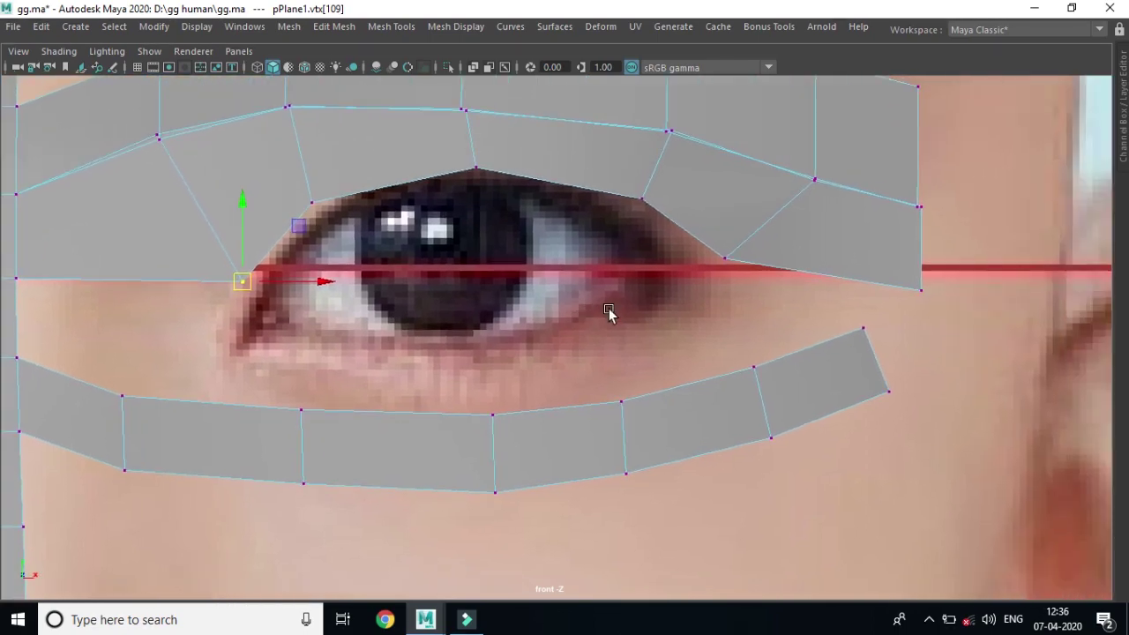
pyautogui.scroll(-3, 874, 306)
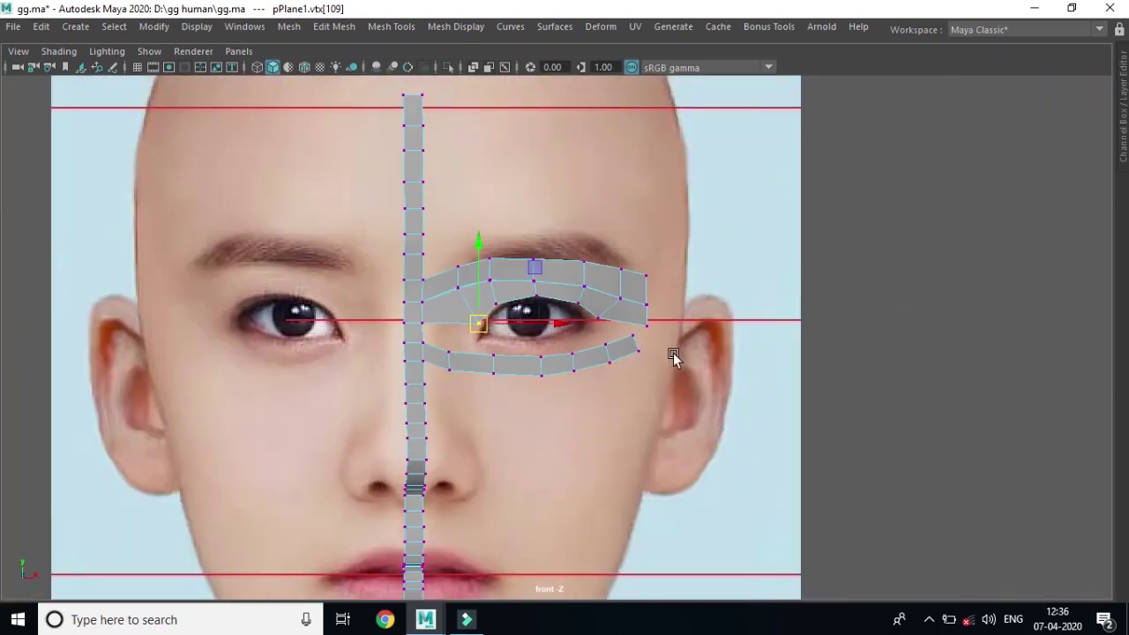
pyautogui.scroll(1, 609, 351)
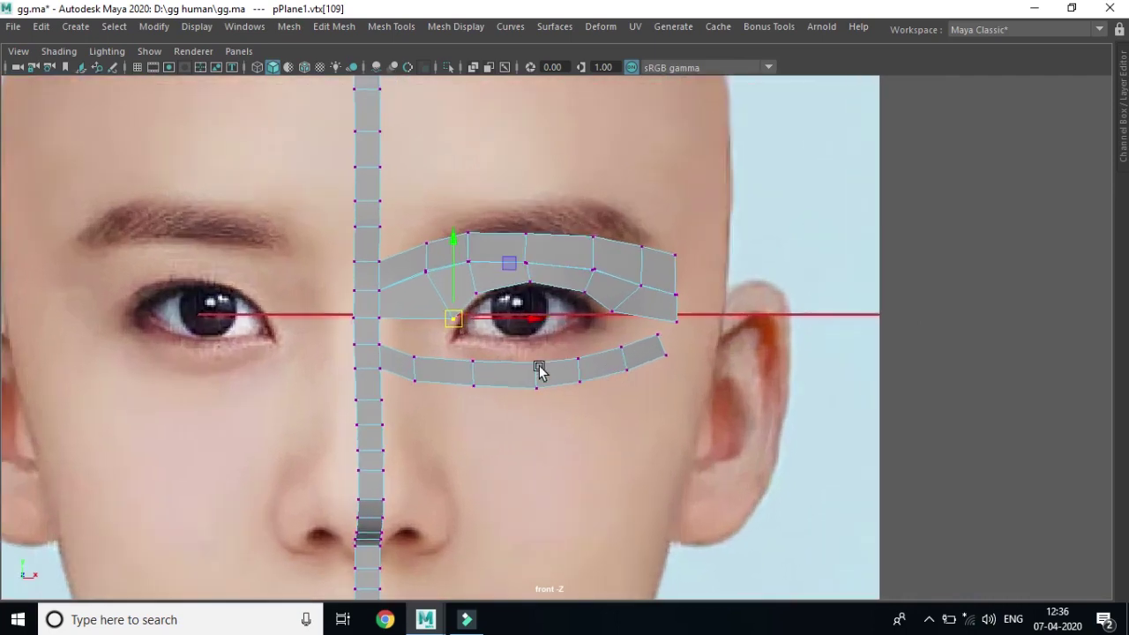
pyautogui.scroll(1, 538, 372)
pyautogui.scroll(1, 626, 361)
pyautogui.scroll(1, 627, 361)
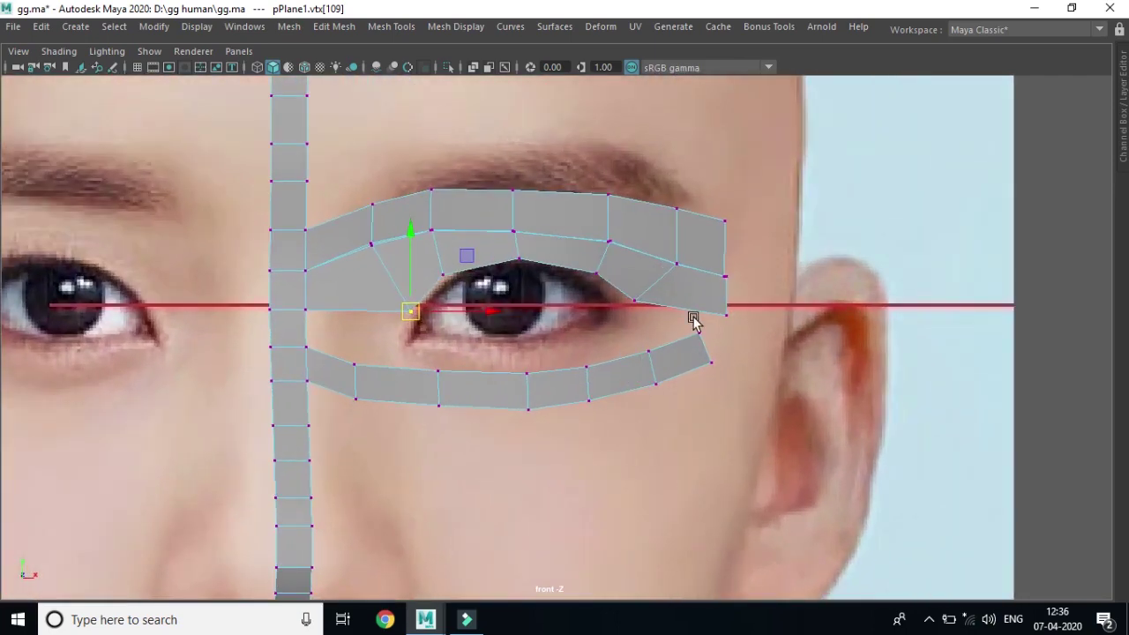
pyautogui.scroll(1, 661, 326)
pyautogui.scroll(1, 655, 328)
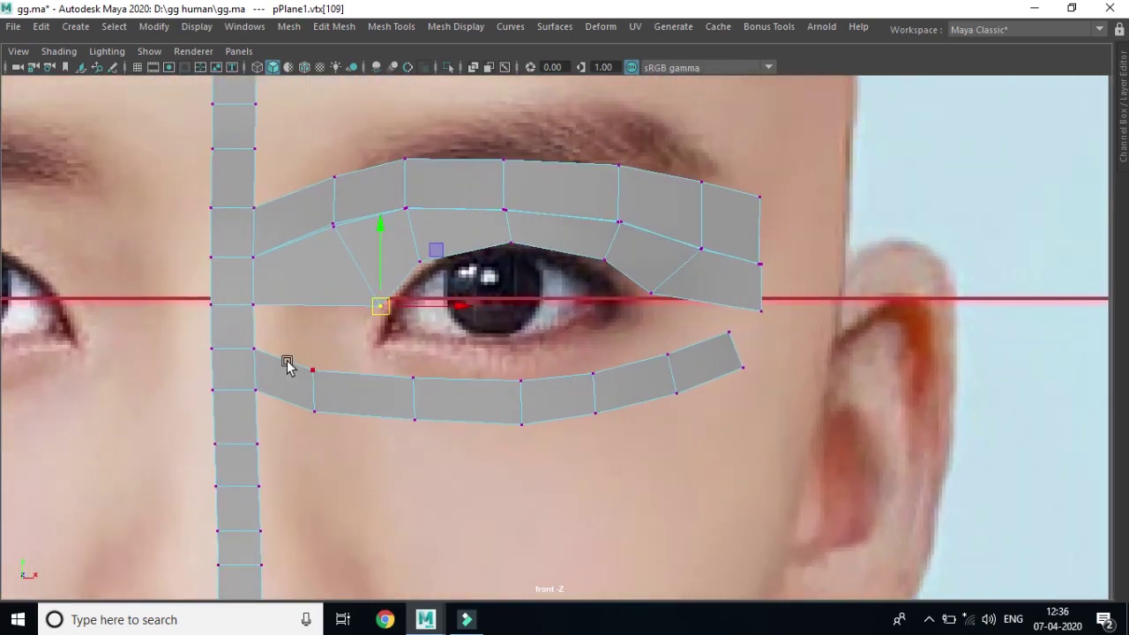
pyautogui.scroll(1, 275, 352)
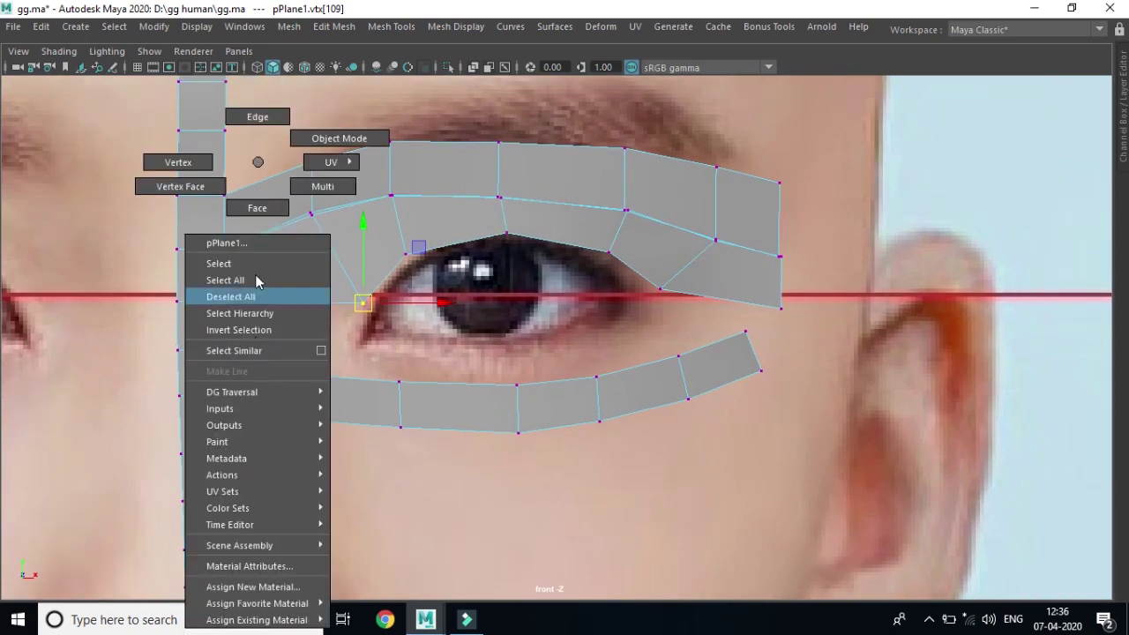
pyautogui.moveTo(253, 163); pyautogui.dragTo(253, 116, button='right')
# Step: Extrude the centre strip's eye-level edge out past the eye's outer corner, then return to object mode
pyautogui.click(225, 324)
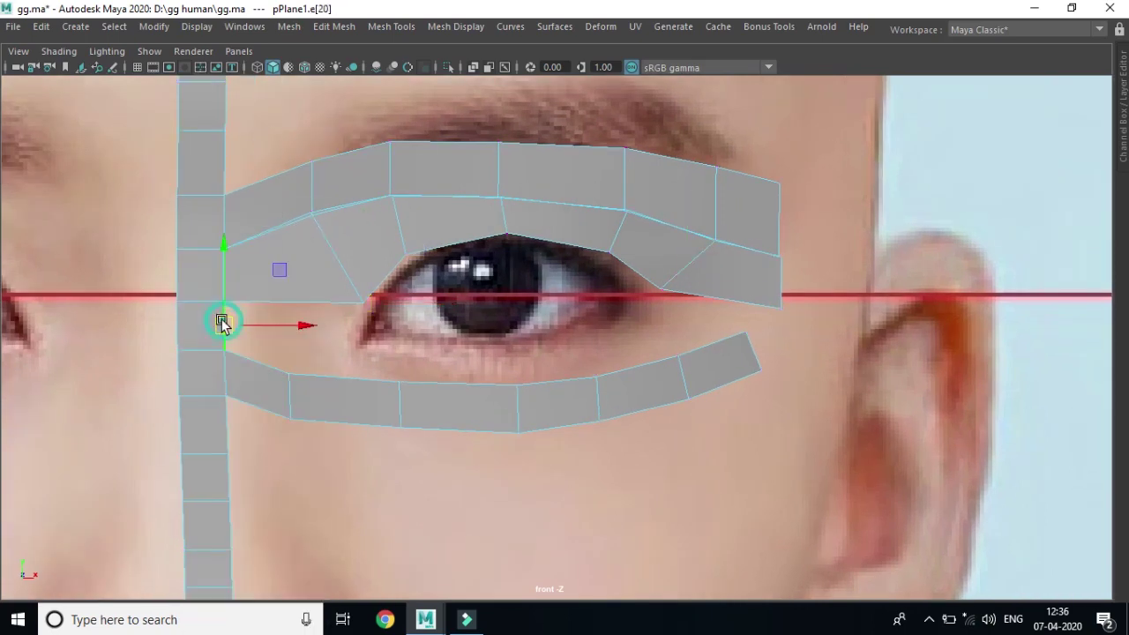
pyautogui.hotkey('ctrl', 'e')
pyautogui.moveTo(292, 328); pyautogui.dragTo(844, 347)
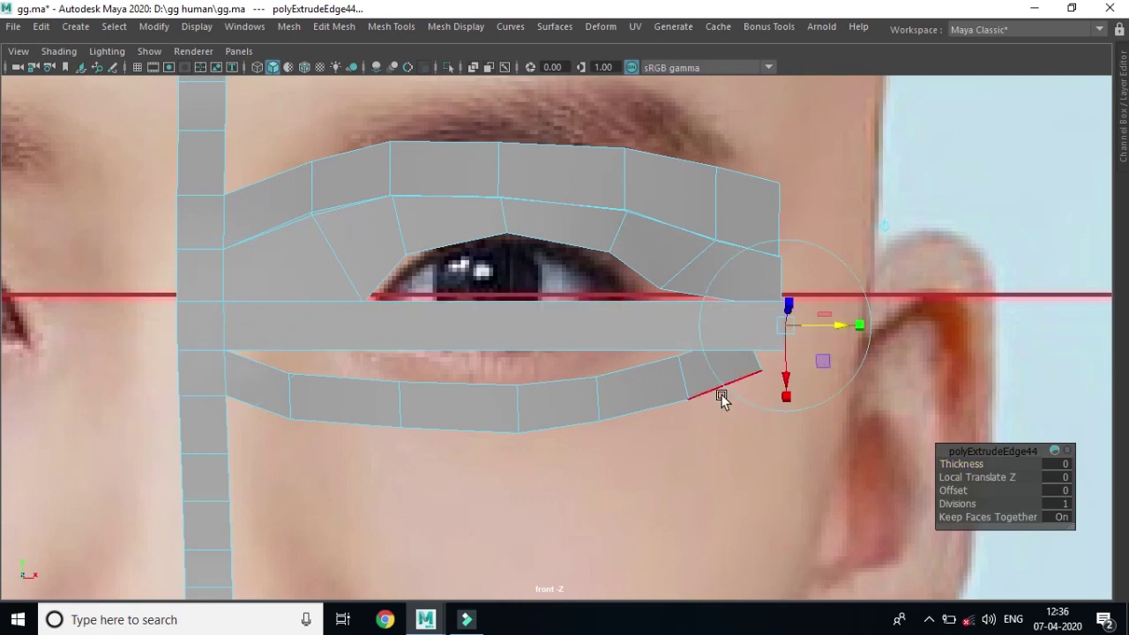
pyautogui.scroll(1, 664, 379)
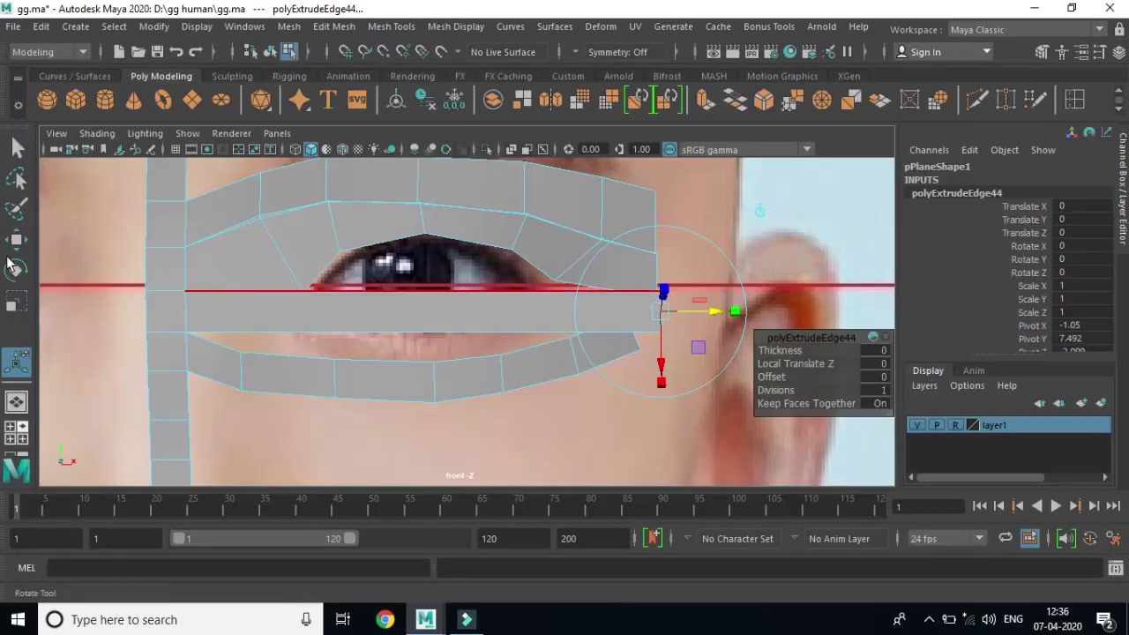
pyautogui.press('w')
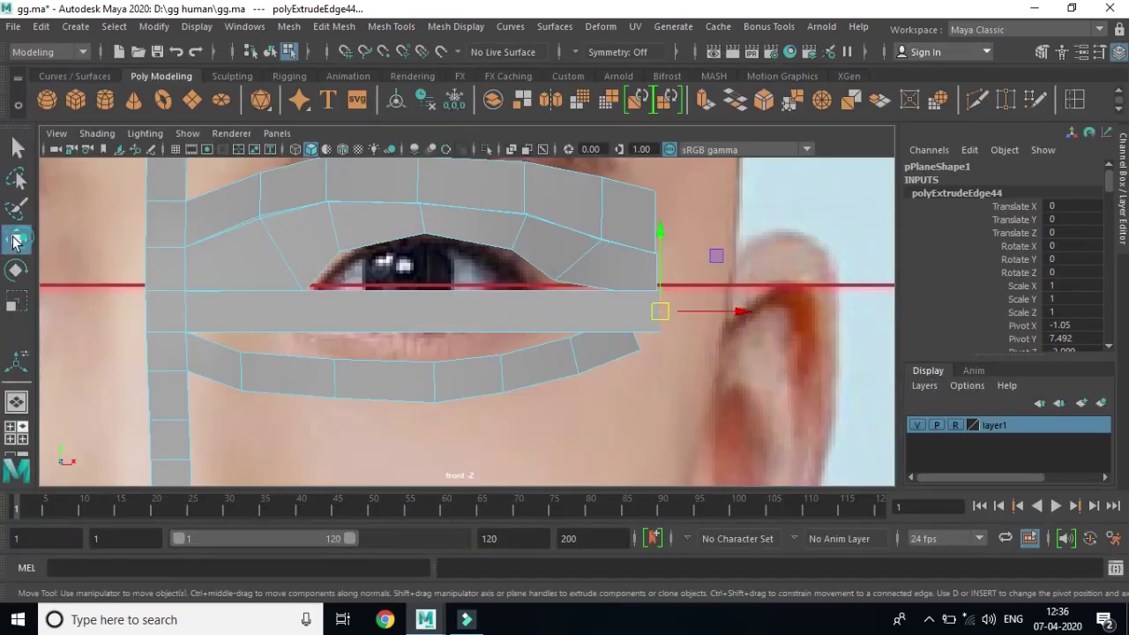
pyautogui.moveTo(379, 317); pyautogui.dragTo(458, 208, button='right')
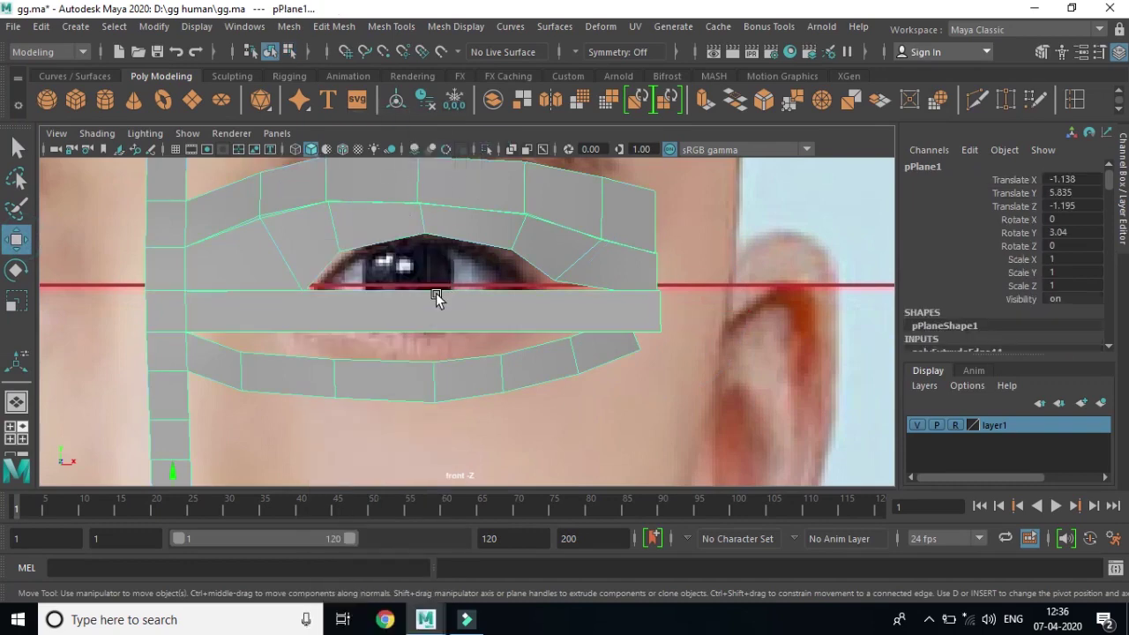
# Step: Cut the new horizontal strip with five edge loops, then switch to vertex mode for moving
pyautogui.click(1075, 99)
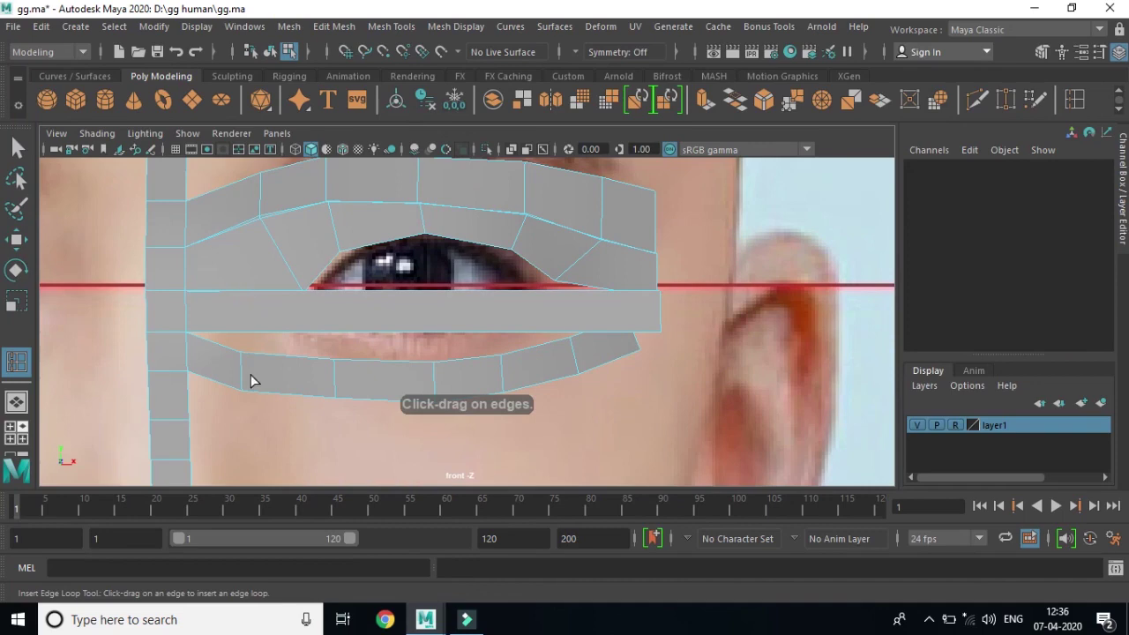
pyautogui.click(235, 328)
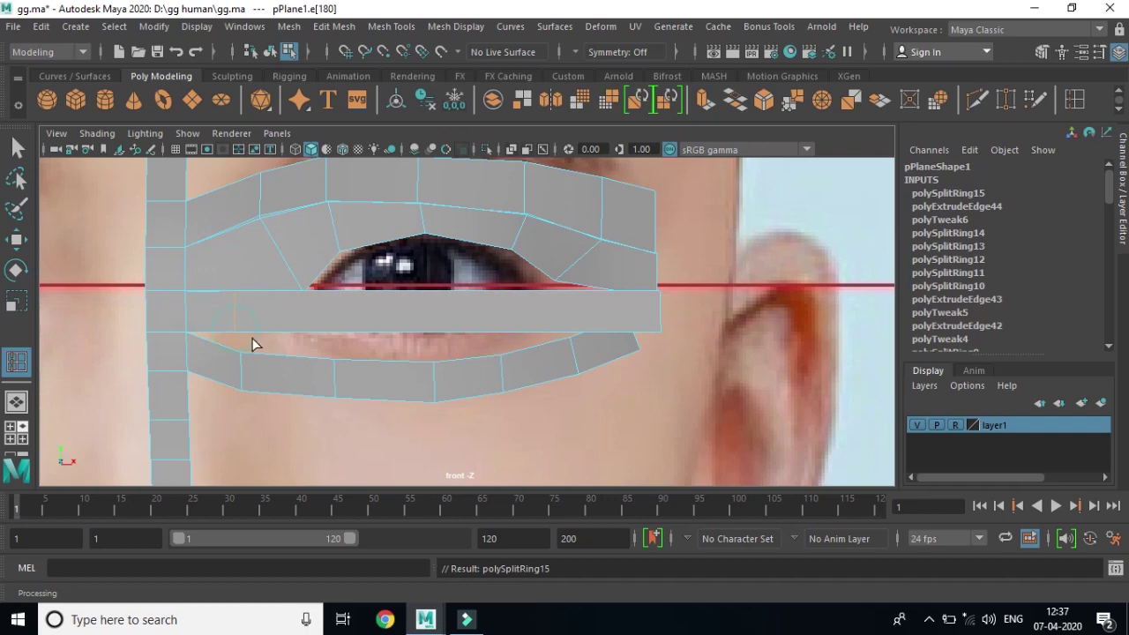
pyautogui.click(328, 328)
pyautogui.click(428, 327)
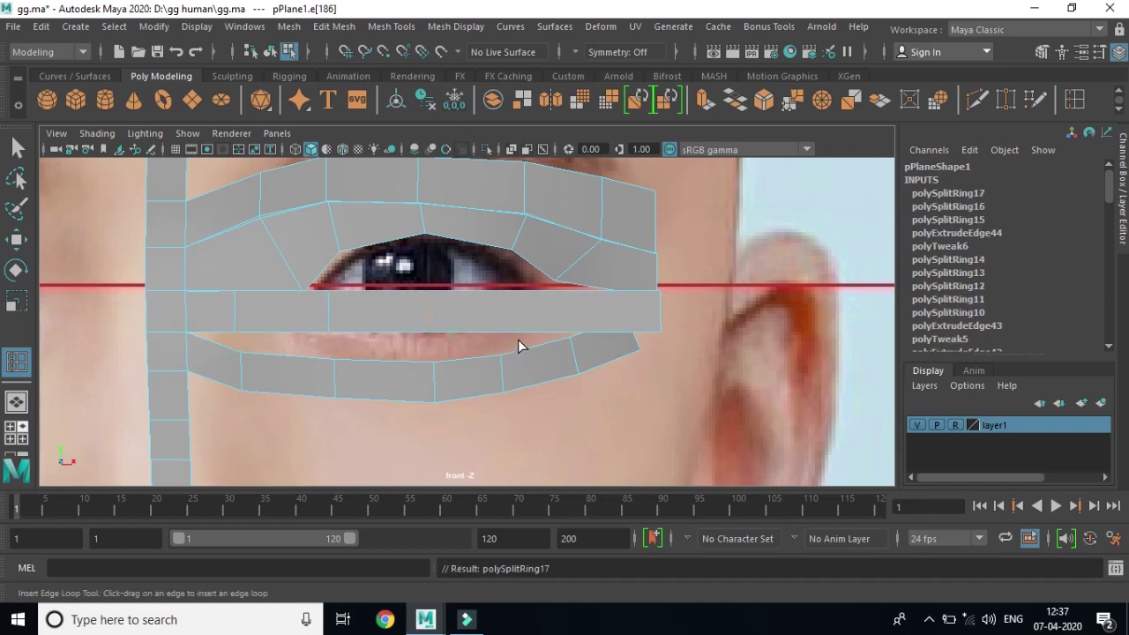
pyautogui.click(501, 327)
pyautogui.click(576, 331)
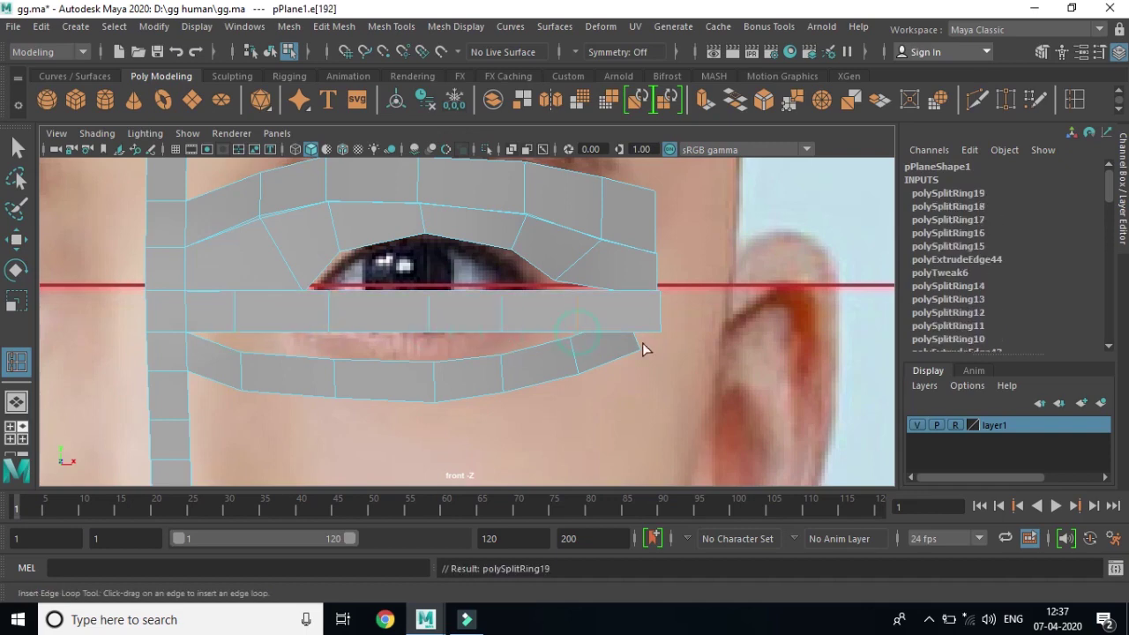
pyautogui.scroll(1, 616, 409)
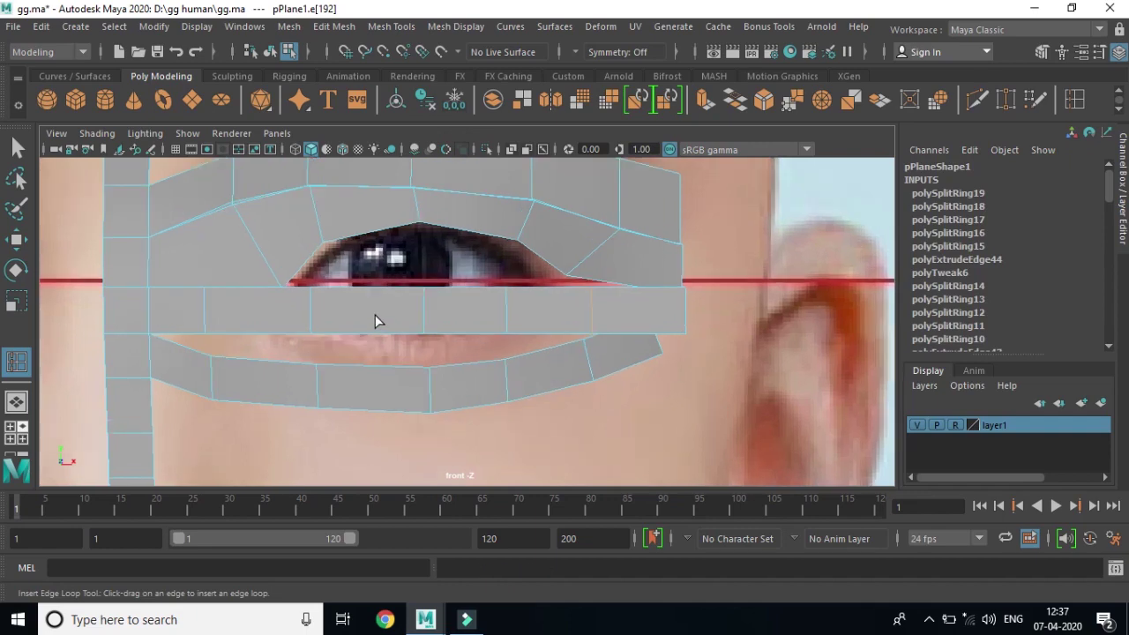
pyautogui.moveTo(374, 321); pyautogui.dragTo(300, 184, button='right')
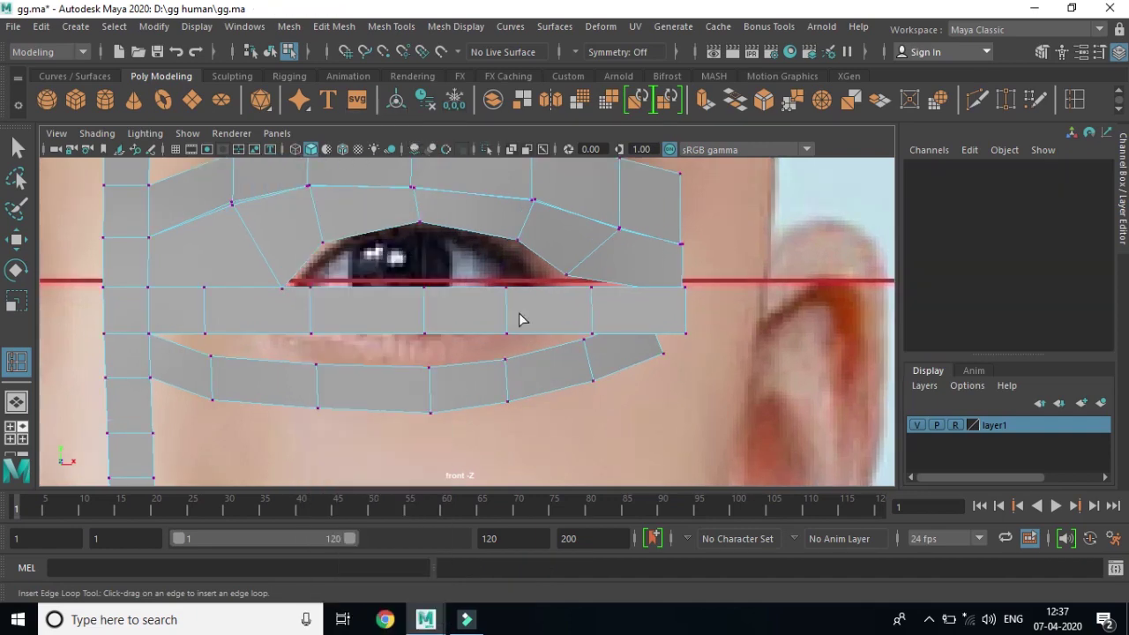
pyautogui.click(16, 239)
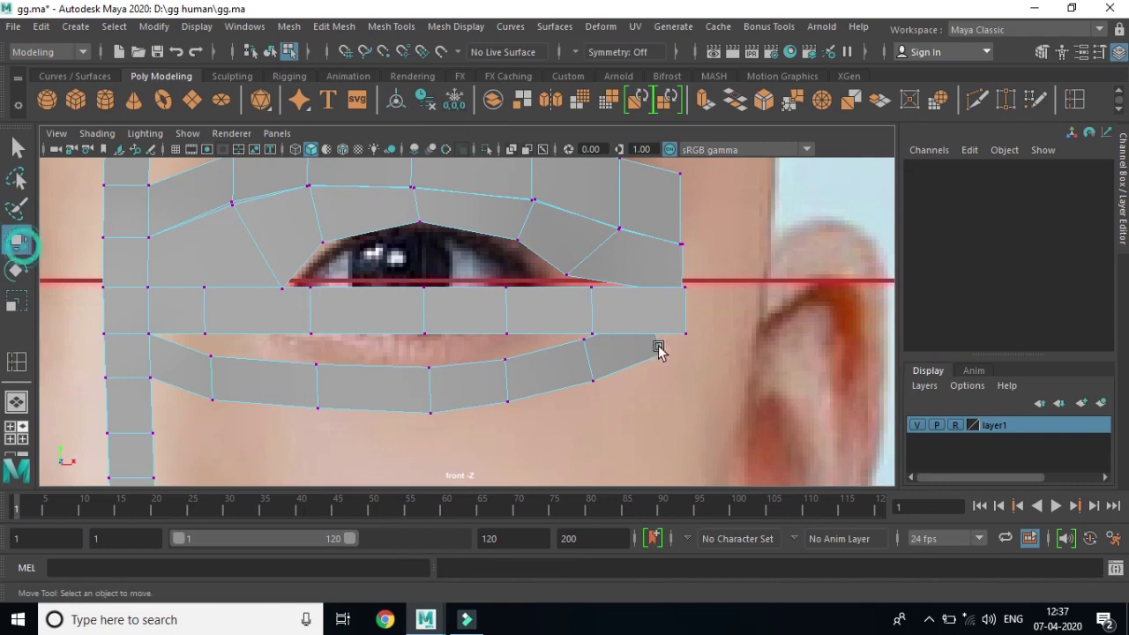
# Step: In the maximized side view, push the strip's outer-end vertices and the next pair back in depth
pyautogui.moveTo(680, 282); pyautogui.dragTo(697, 340)
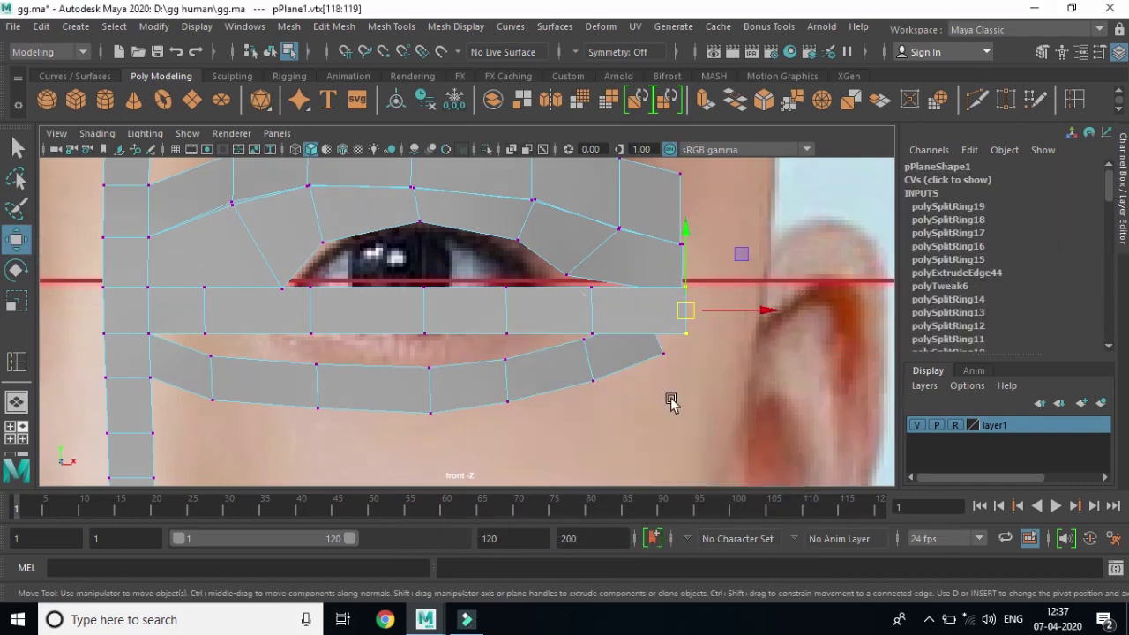
pyautogui.press('space')
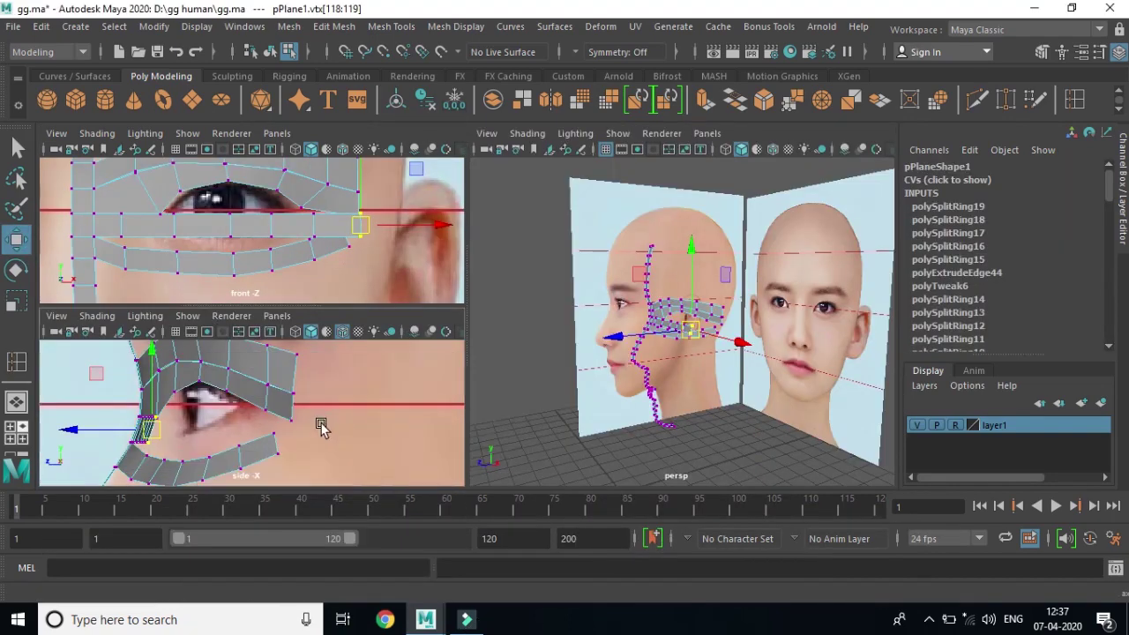
pyautogui.press('space')
pyautogui.scroll(2, 441, 397)
pyautogui.keyDown('alt'); pyautogui.moveTo(538, 428); pyautogui.dragTo(569, 358, button='middle'); pyautogui.keyUp('alt')
pyautogui.scroll(1, 569, 358)
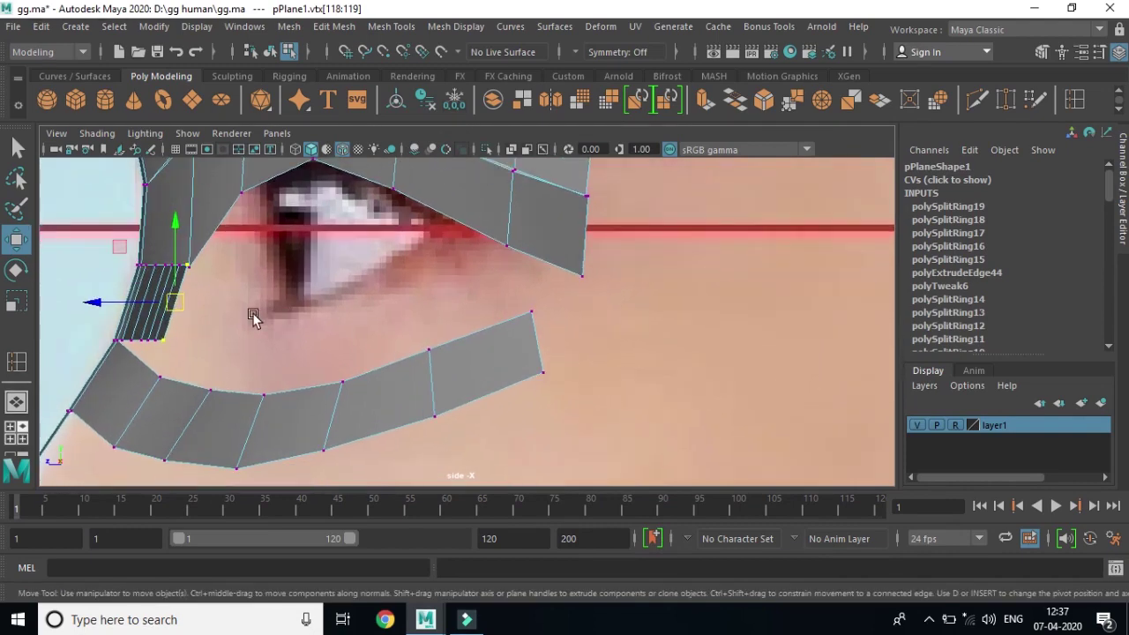
pyautogui.keyDown('shift'); pyautogui.moveTo(176, 303); pyautogui.dragTo(570, 307); pyautogui.keyUp('shift')
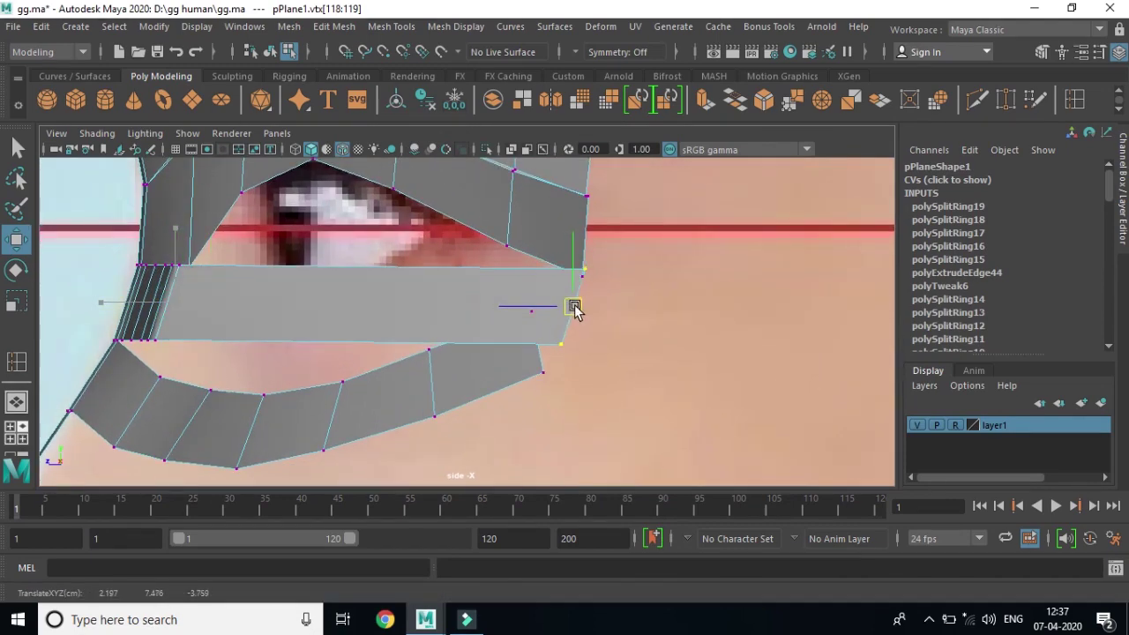
pyautogui.click(191, 266)
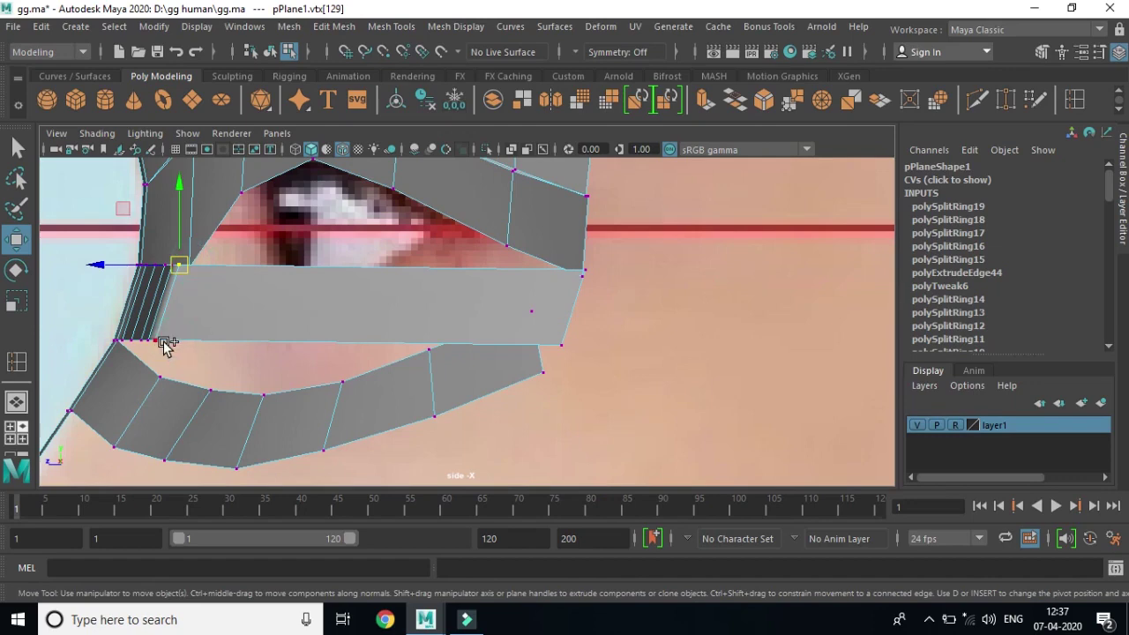
pyautogui.keyDown('shift'); pyautogui.click(155, 341); pyautogui.keyUp('shift')
pyautogui.moveTo(181, 305); pyautogui.dragTo(443, 309)
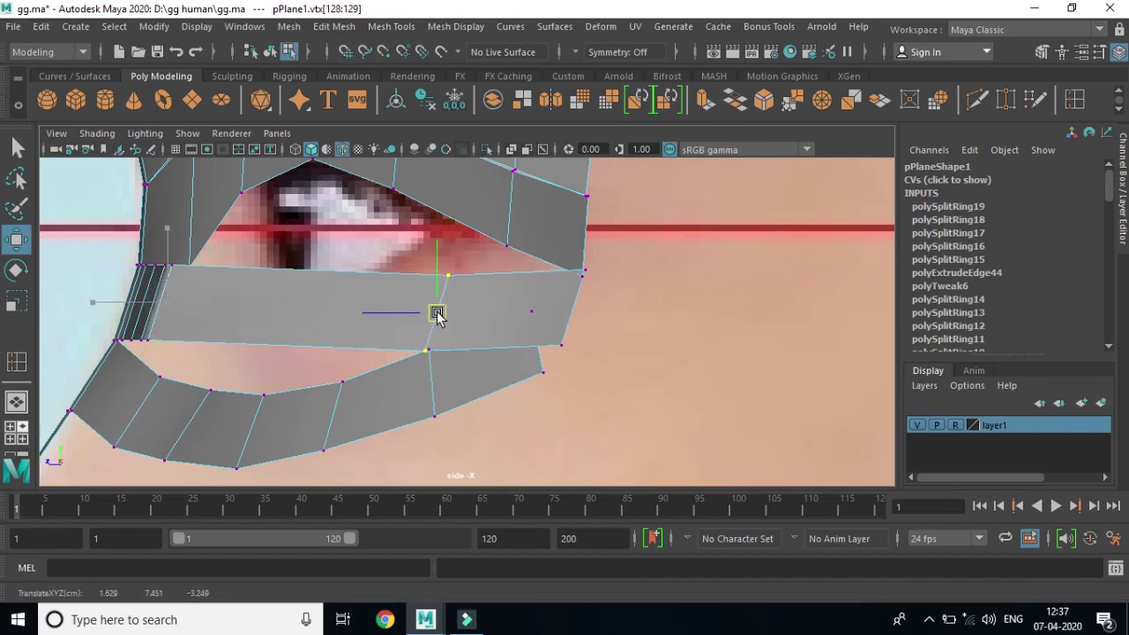
# Step: Move the remaining four vertex pairs back along Z to follow the face profile, ending innermost
pyautogui.click(184, 269)
pyautogui.keyDown('shift'); pyautogui.click(150, 340); pyautogui.keyUp('shift')
pyautogui.moveTo(187, 300); pyautogui.dragTo(375, 340)
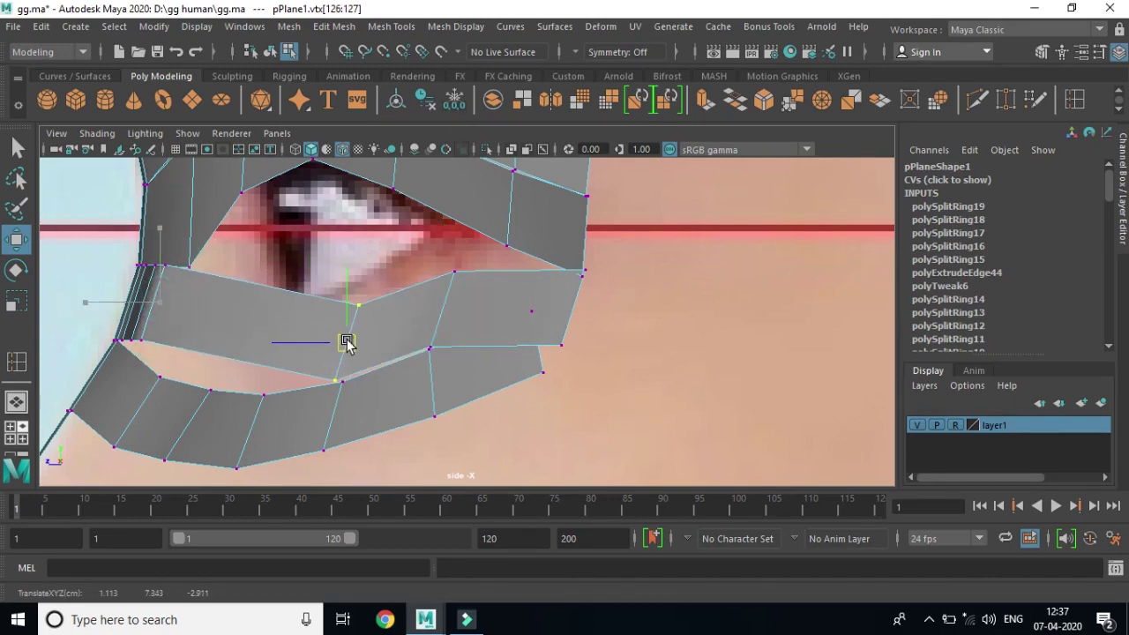
pyautogui.click(168, 269)
pyautogui.keyDown('shift'); pyautogui.click(148, 344); pyautogui.keyUp('shift')
pyautogui.moveTo(160, 307); pyautogui.dragTo(284, 356)
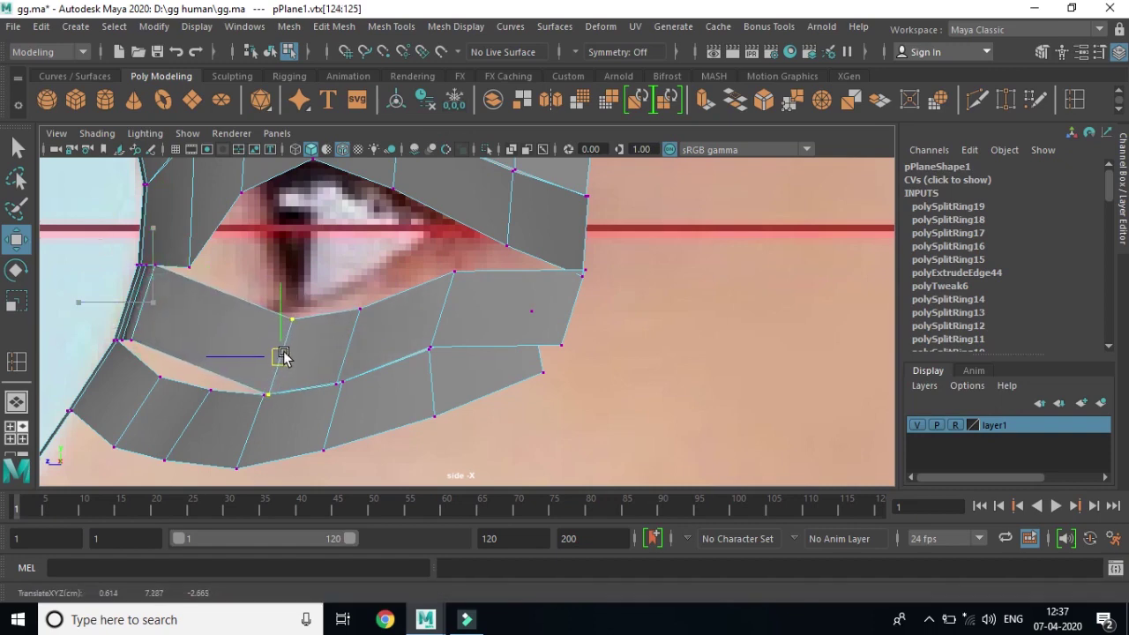
pyautogui.click(162, 270)
pyautogui.keyDown('shift'); pyautogui.click(139, 338); pyautogui.keyUp('shift')
pyautogui.moveTo(159, 307); pyautogui.dragTo(226, 349)
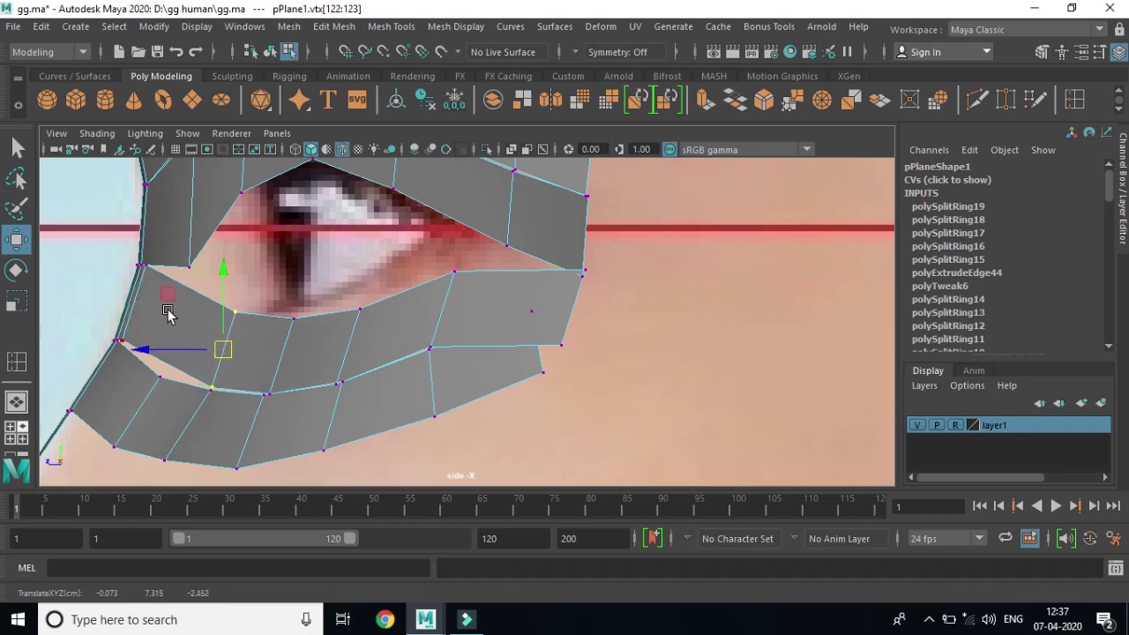
pyautogui.click(141, 265)
pyautogui.keyDown('shift'); pyautogui.click(118, 340); pyautogui.keyUp('shift')
pyautogui.moveTo(144, 313); pyautogui.dragTo(174, 339)
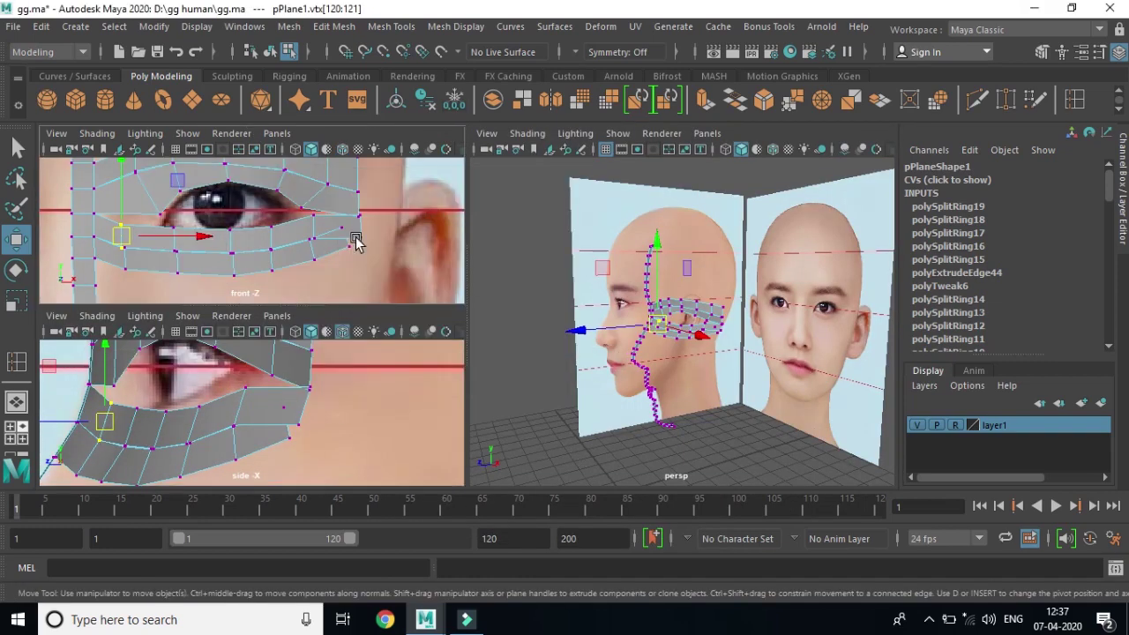
# Step: Maximize and zoom the front view, then move the strip's inner vertex up to the inner eye corner
pyautogui.press('space')
pyautogui.scroll(1, 587, 371)
pyautogui.scroll(2, 574, 388)
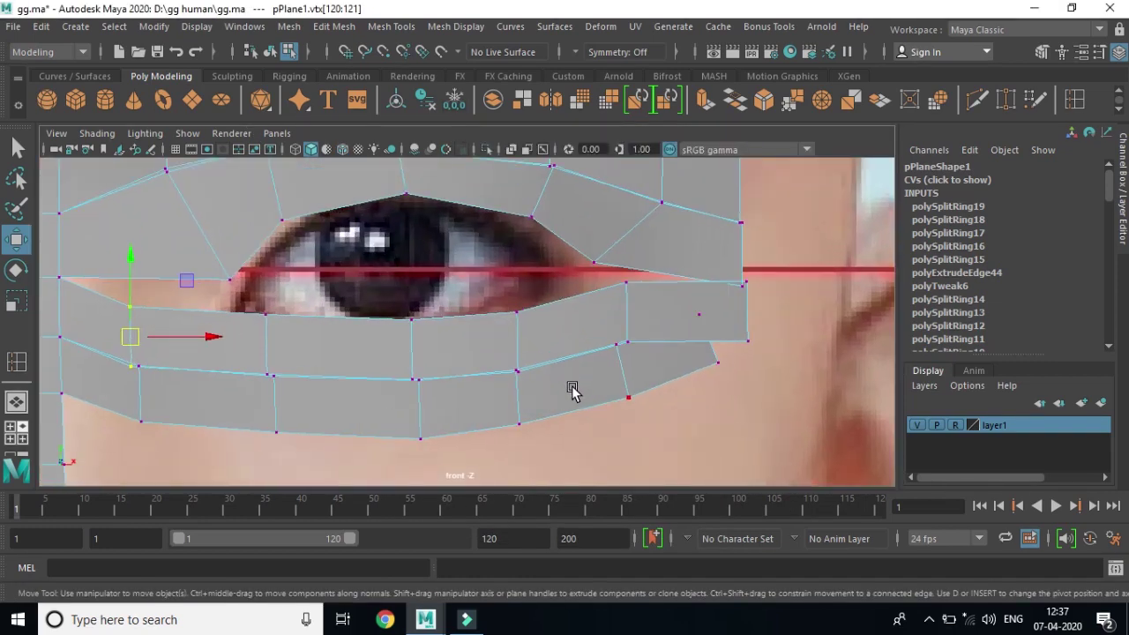
pyautogui.scroll(1, 571, 391)
pyautogui.keyDown('alt'); pyautogui.moveTo(515, 370); pyautogui.dragTo(732, 368, button='middle'); pyautogui.keyUp('alt')
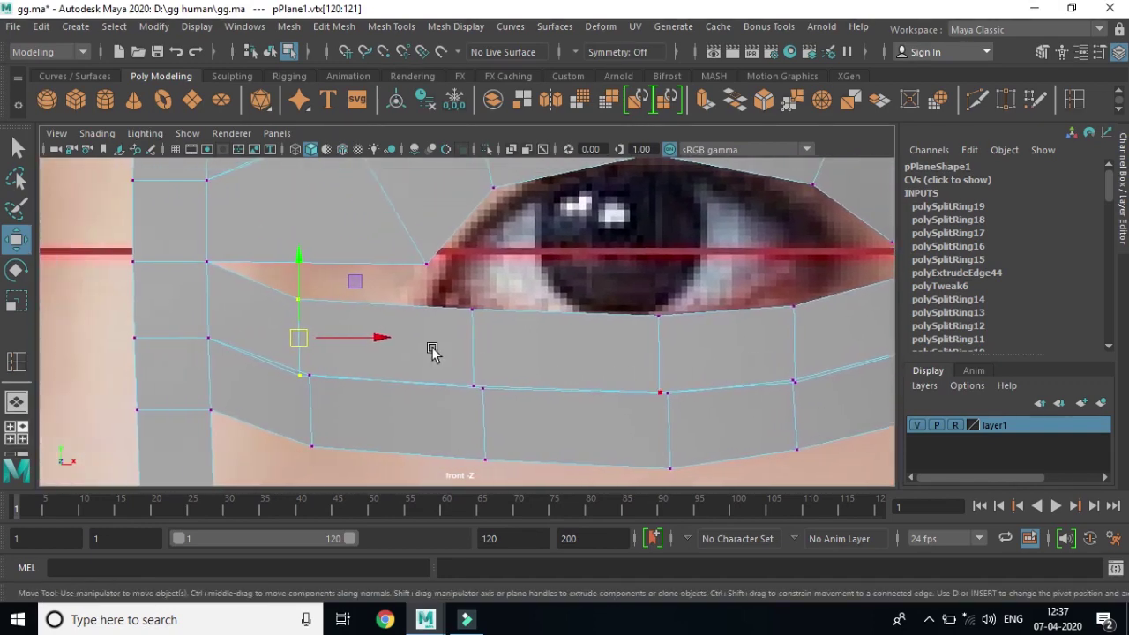
pyautogui.click(313, 302)
pyautogui.click(298, 300)
pyautogui.moveTo(298, 300)
pyautogui.mouseDown()
pyautogui.moveTo(366, 292)
pyautogui.moveTo(432, 269)
pyautogui.moveTo(423, 260)
pyautogui.moveTo(421, 272)
pyautogui.mouseUp()
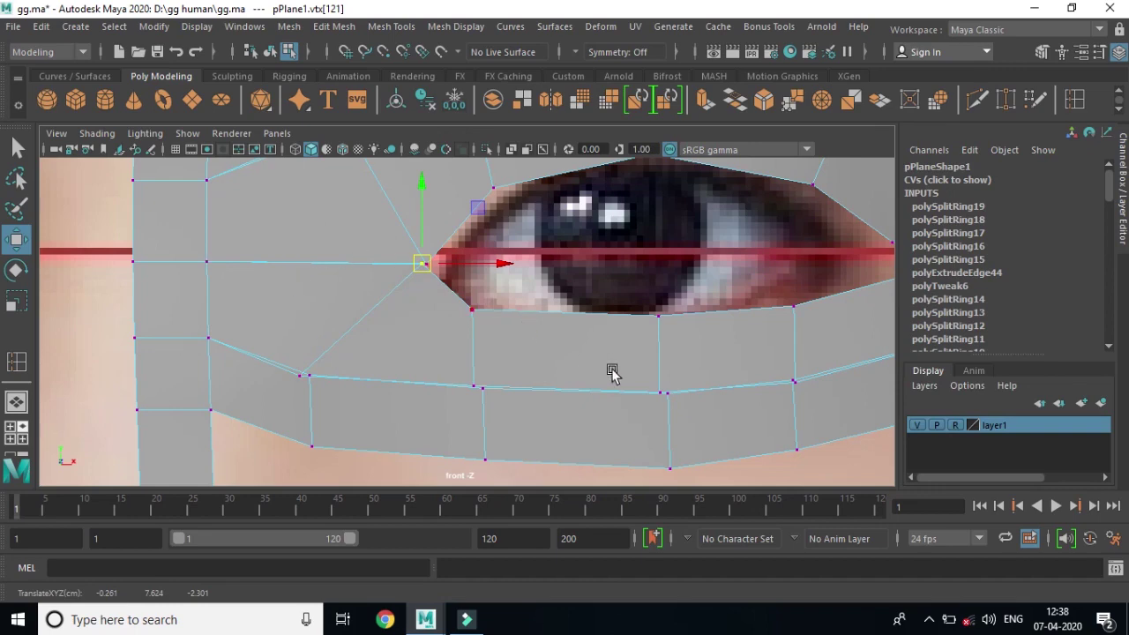
# Step: Nudge the corner vertex and the neighbouring upper-eyelid vertex slightly up and left
pyautogui.scroll(-2, 585, 362)
pyautogui.scroll(-2, 588, 333)
pyautogui.scroll(-4, 537, 338)
pyautogui.scroll(-1, 536, 336)
pyautogui.scroll(3, 536, 338)
pyautogui.scroll(1, 536, 355)
pyautogui.moveTo(365, 252); pyautogui.dragTo(339, 251)
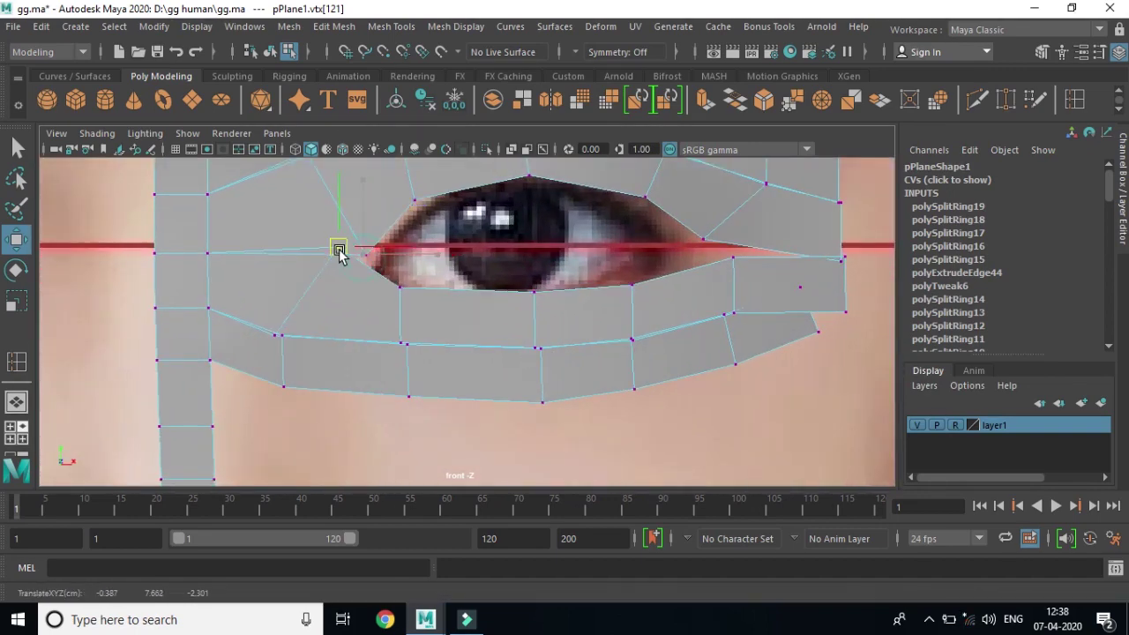
pyautogui.click(359, 254)
pyautogui.moveTo(359, 253); pyautogui.dragTo(357, 250)
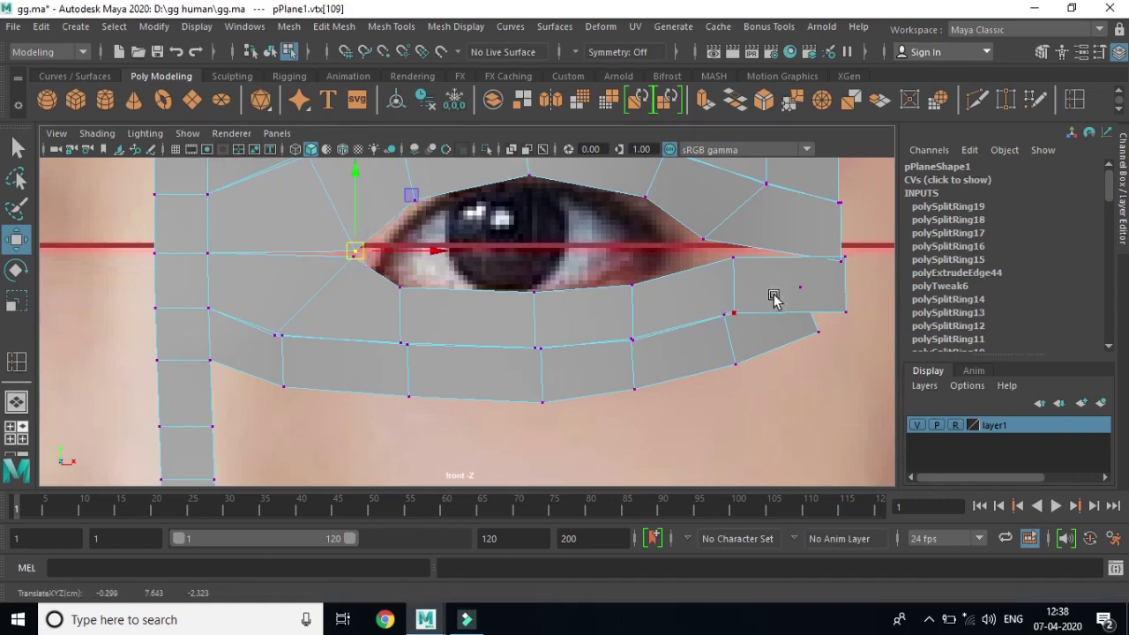
# Step: Move the strip's outer-end vertex to the outer eye corner and settle the inner lower-lid vertex onto the eyelid
pyautogui.click(735, 262)
pyautogui.moveTo(735, 262); pyautogui.dragTo(706, 243)
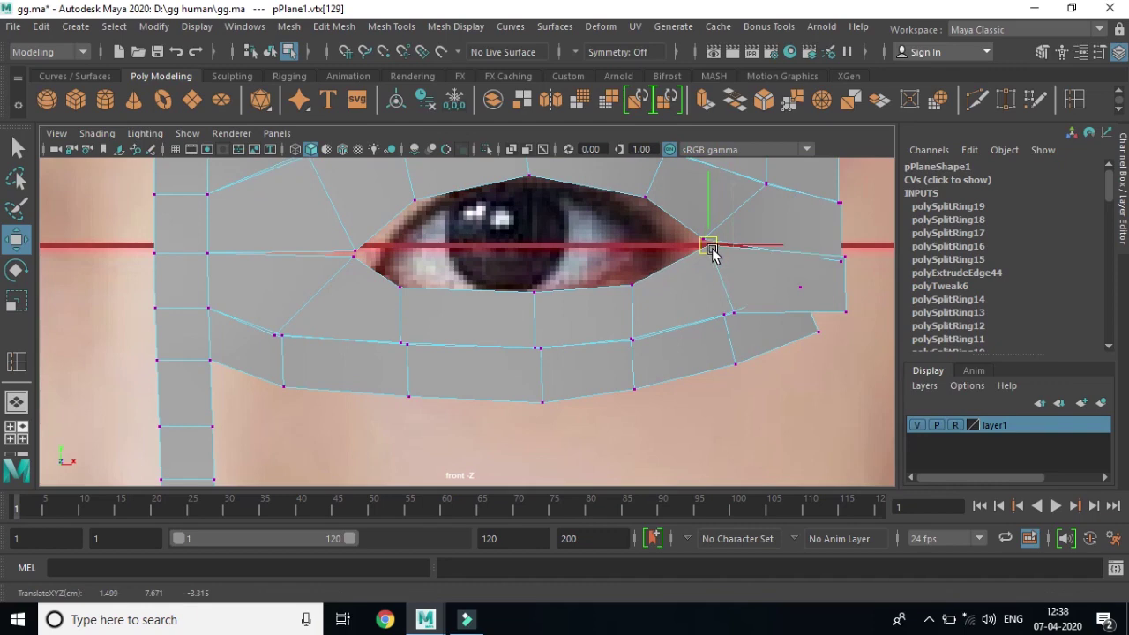
pyautogui.click(400, 287)
pyautogui.moveTo(400, 286)
pyautogui.mouseDown()
pyautogui.moveTo(368, 314)
pyautogui.moveTo(360, 303)
pyautogui.moveTo(338, 310)
pyautogui.mouseUp()
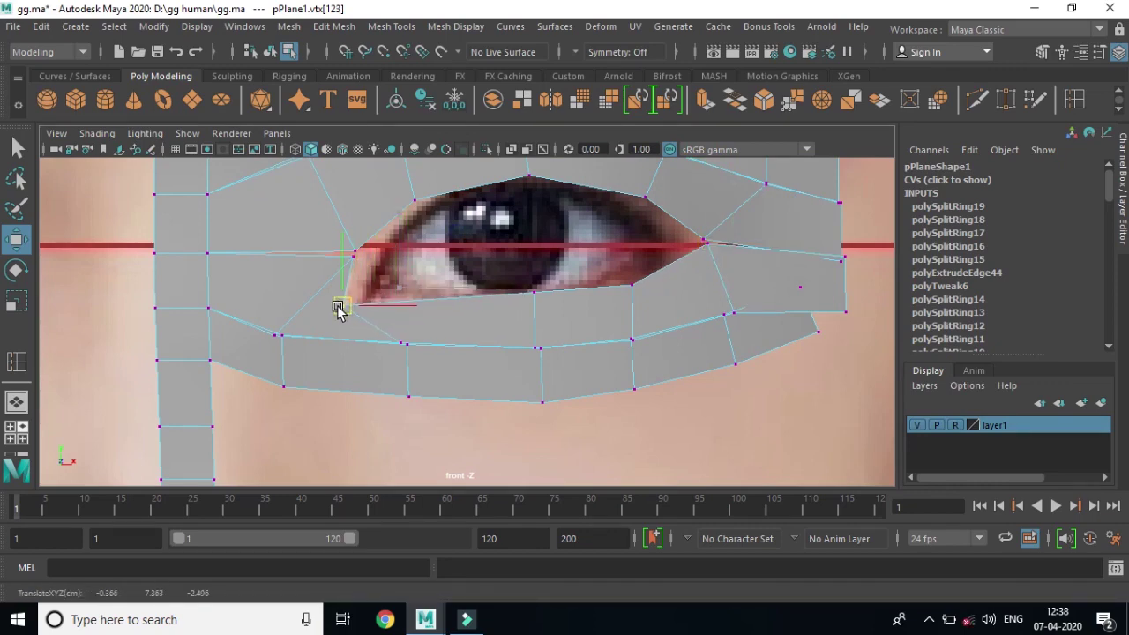
pyautogui.moveTo(342, 310)
pyautogui.mouseDown()
pyautogui.moveTo(423, 297)
pyautogui.moveTo(423, 309)
pyautogui.moveTo(422, 297)
pyautogui.mouseUp()
# Step: Adjust the coincident vertices below the eye and drop the lower-lid vertex under the pupil onto the eyelid edge
pyautogui.click(405, 340)
pyautogui.moveTo(407, 342); pyautogui.dragTo(415, 344)
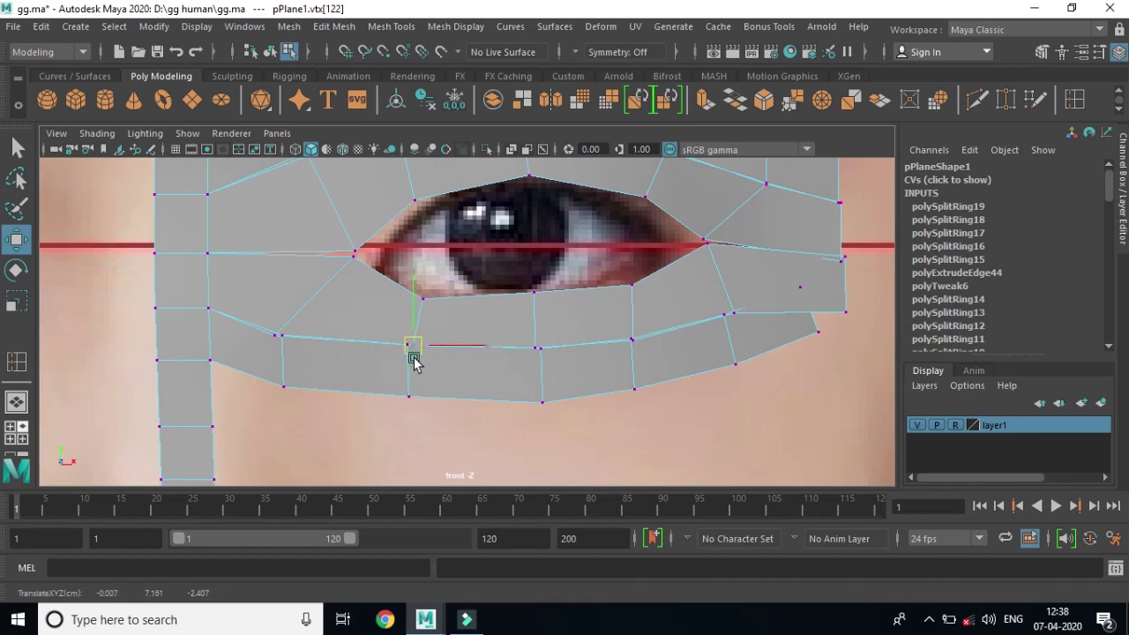
pyautogui.click(411, 347)
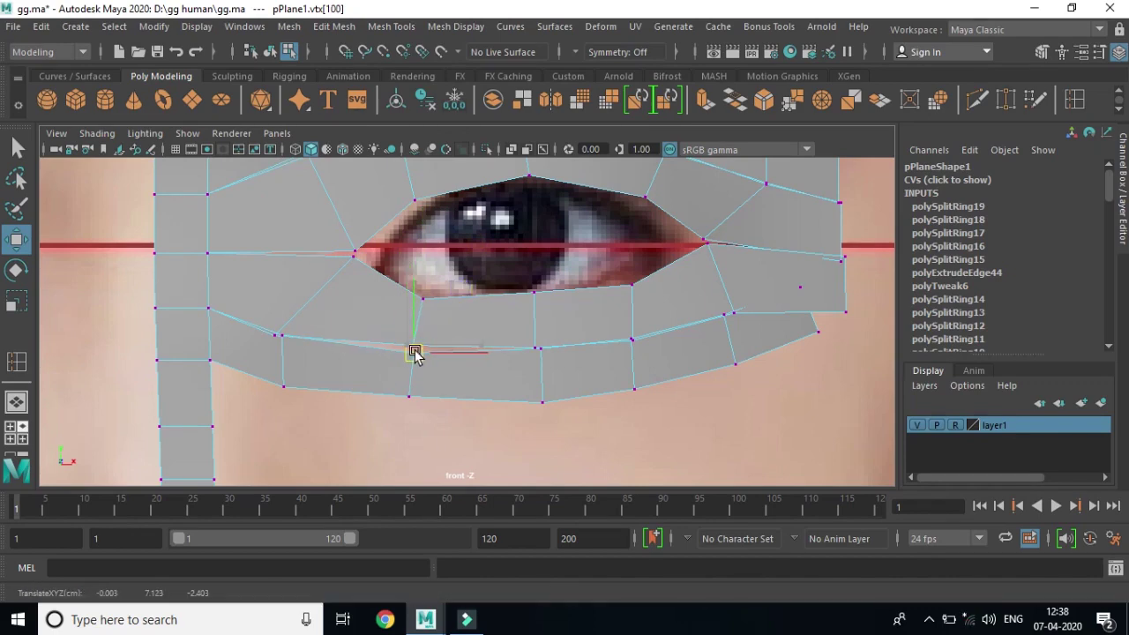
pyautogui.click(419, 350)
pyautogui.moveTo(419, 351); pyautogui.dragTo(417, 352)
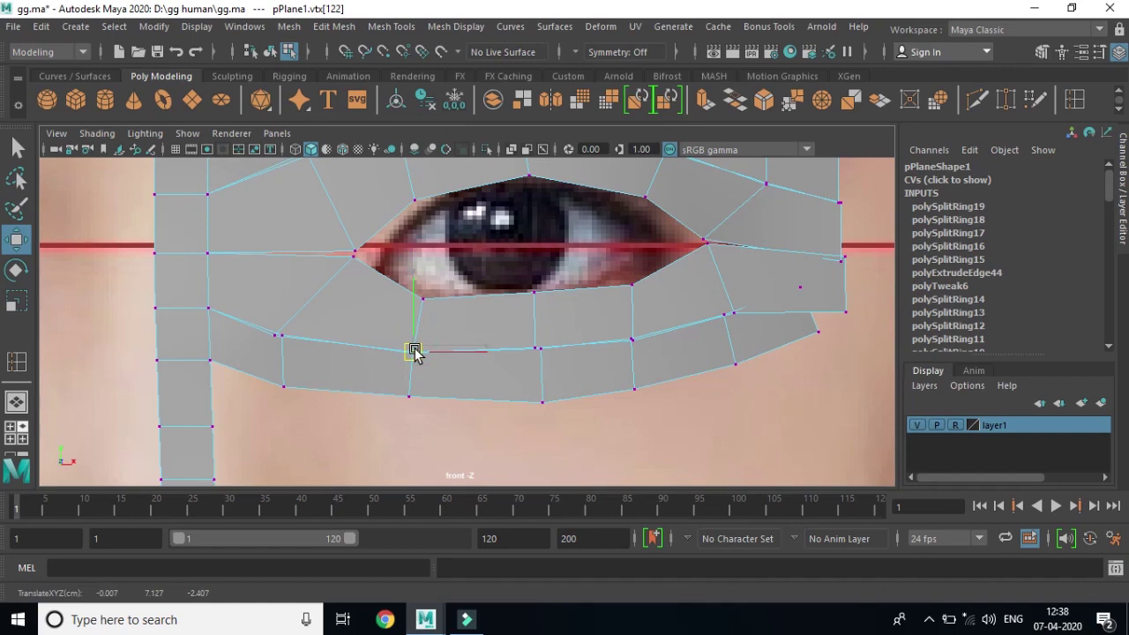
pyautogui.click(535, 296)
pyautogui.moveTo(535, 297); pyautogui.dragTo(527, 311)
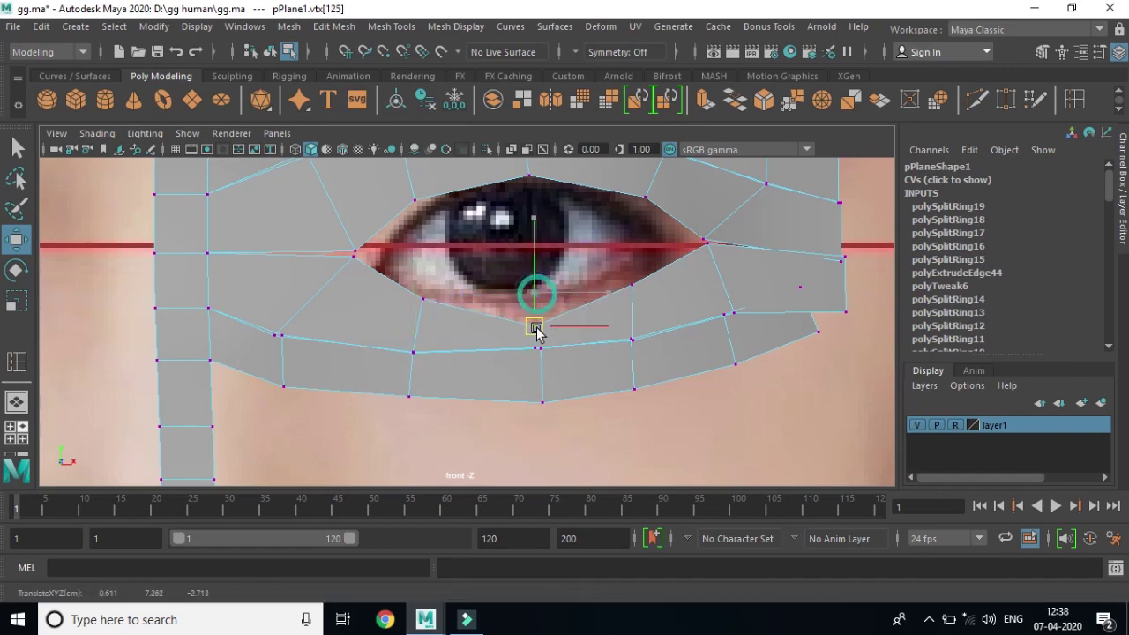
# Step: Bring both inner-corner vertices together on the eye corner, closing the thin sliver face
pyautogui.click(355, 275)
pyautogui.moveTo(355, 277); pyautogui.dragTo(362, 309)
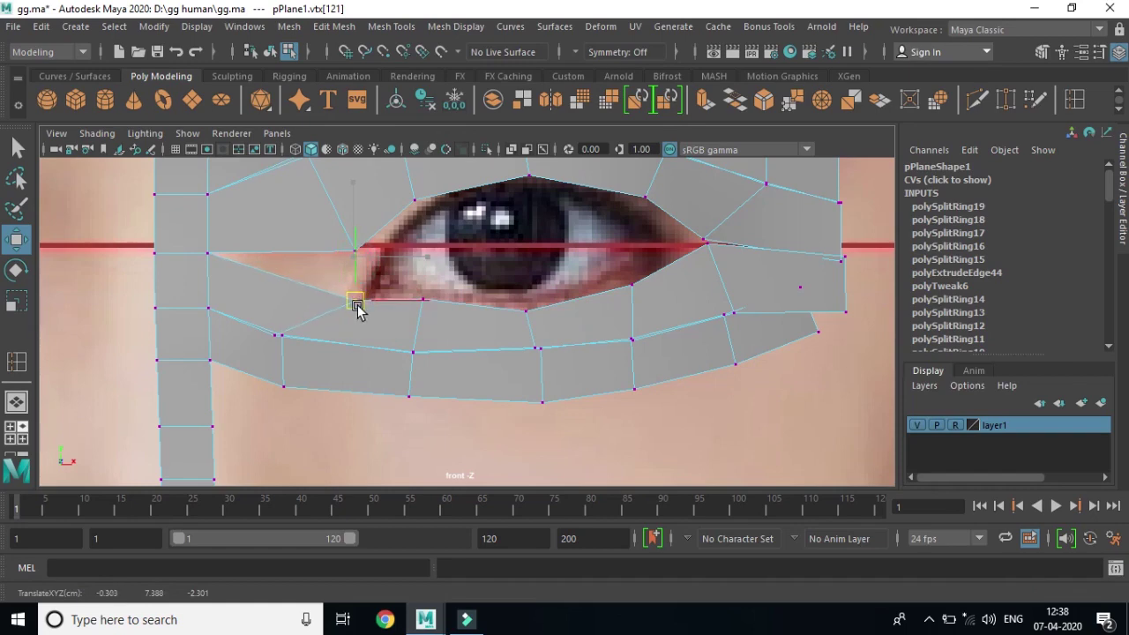
pyautogui.click(356, 251)
pyautogui.moveTo(353, 252); pyautogui.dragTo(349, 290)
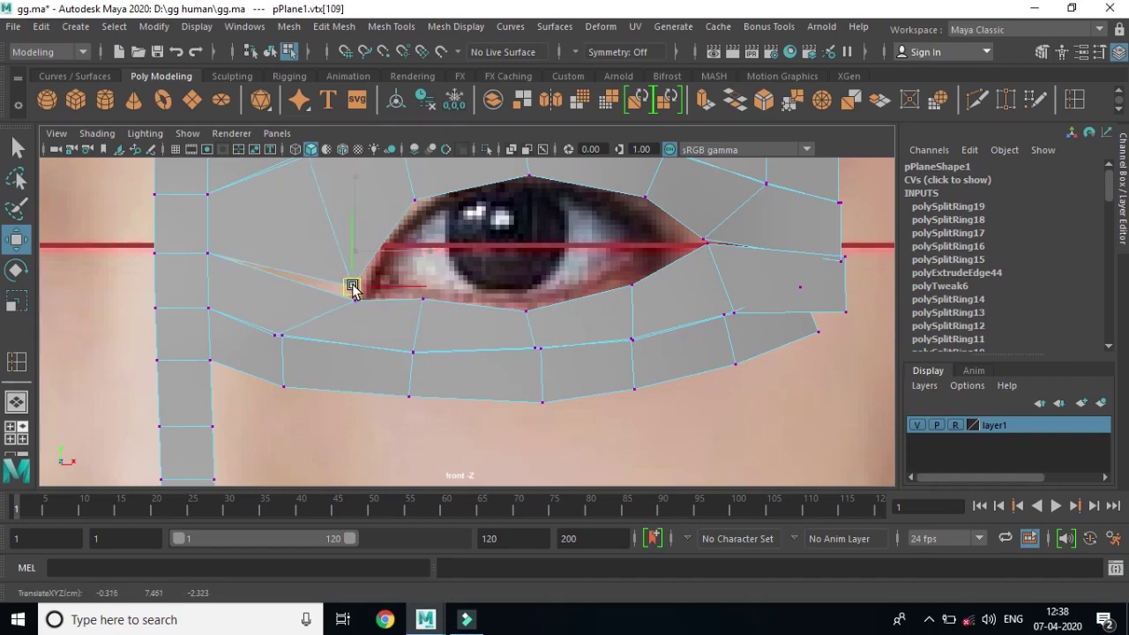
pyautogui.click(358, 308)
pyautogui.moveTo(358, 312); pyautogui.dragTo(353, 293)
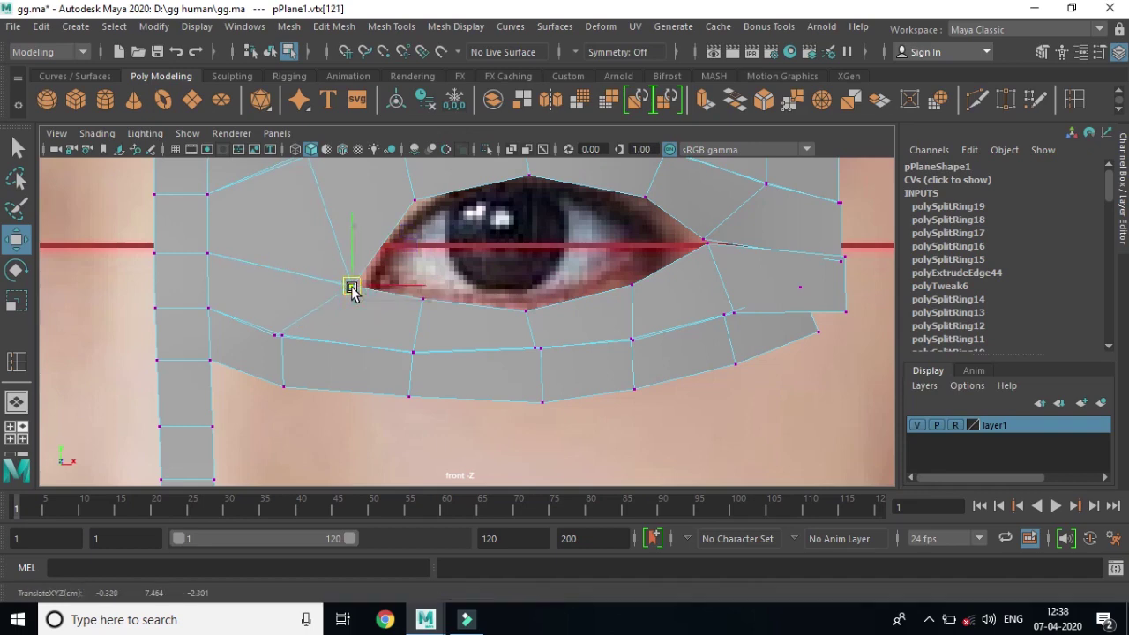
# Step: Shift the vertices below the outer eye corner and at the outer edge up and inward
pyautogui.click(708, 244)
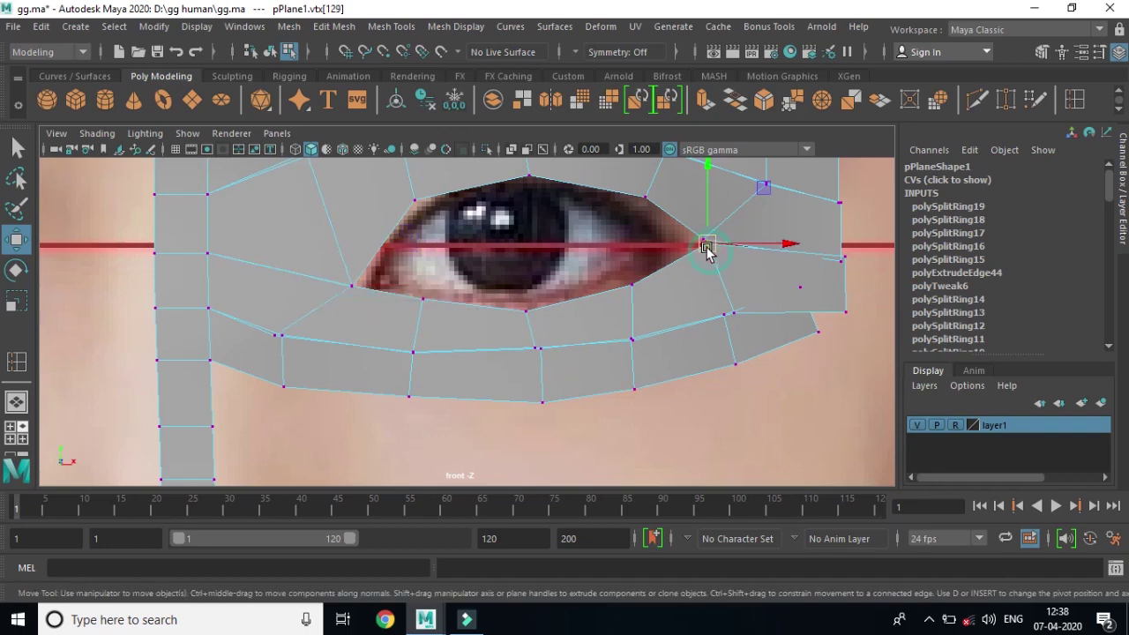
pyautogui.click(743, 319)
pyautogui.moveTo(746, 320); pyautogui.dragTo(725, 316)
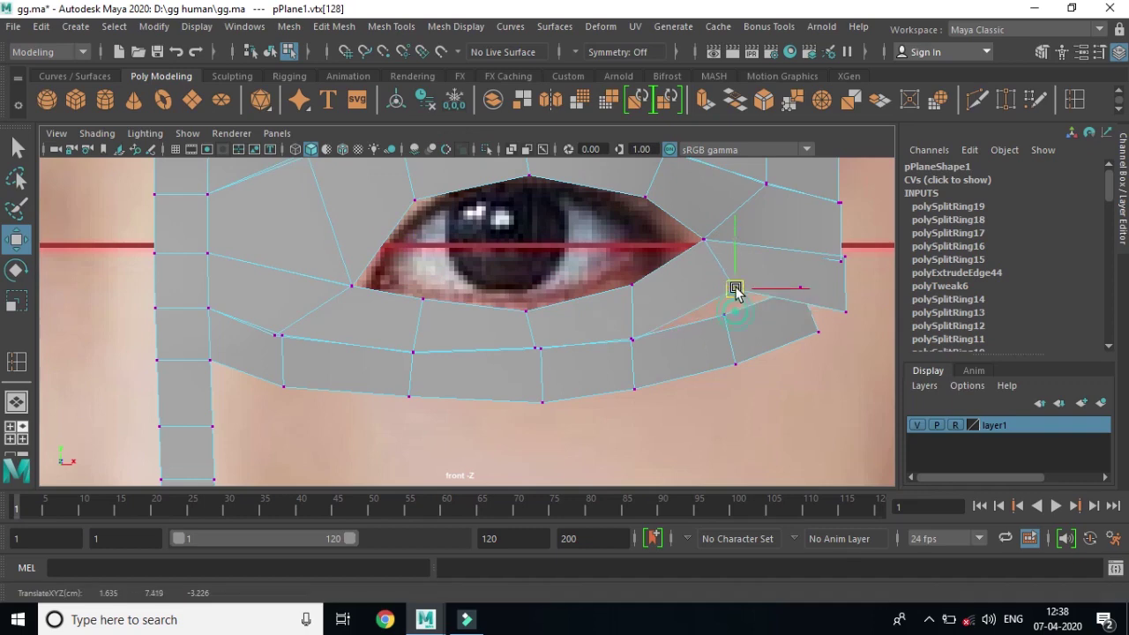
pyautogui.moveTo(845, 313); pyautogui.dragTo(802, 291)
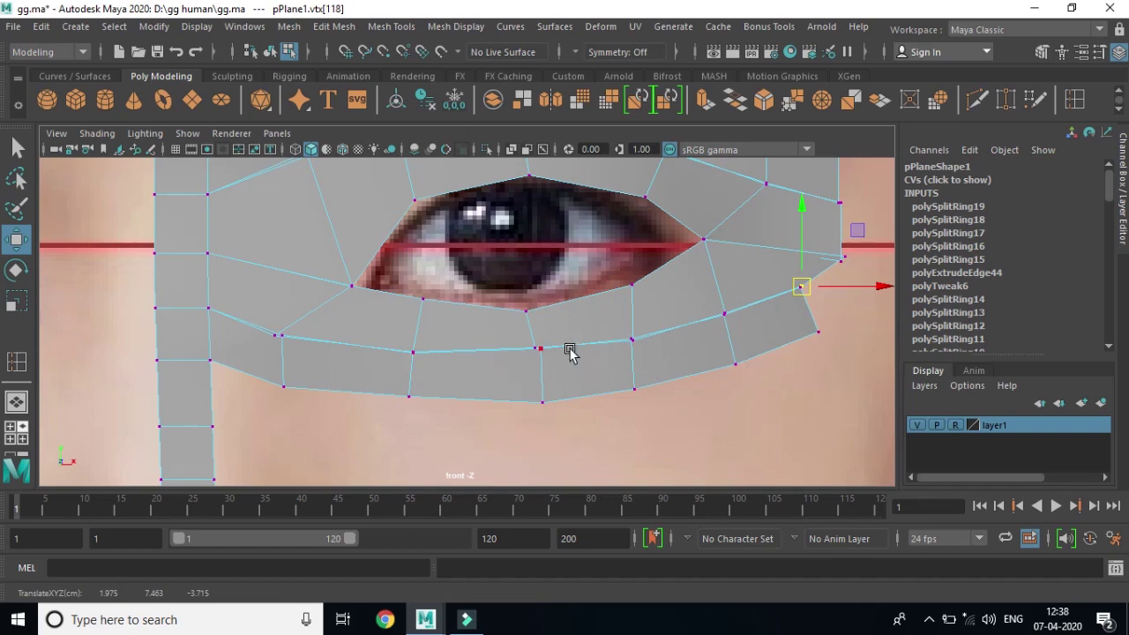
# Step: In the perspective view, push the outer eye-corner vertex back along Z to follow the face's side
pyautogui.scroll(-5, 569, 351)
pyautogui.scroll(-3, 605, 336)
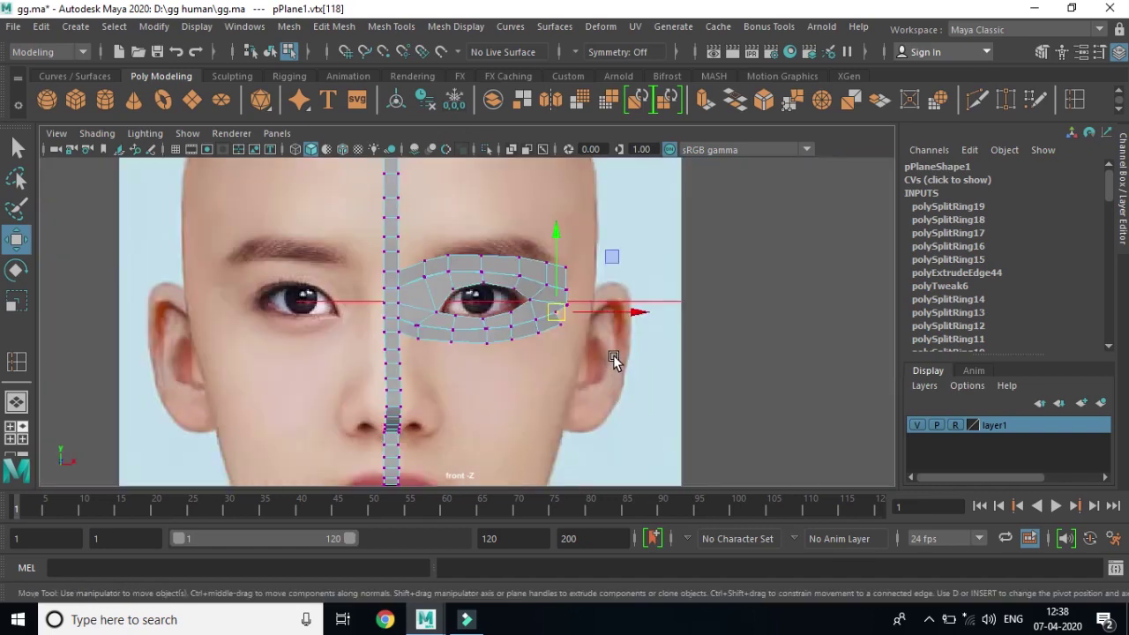
pyautogui.press('space')
pyautogui.press('space')
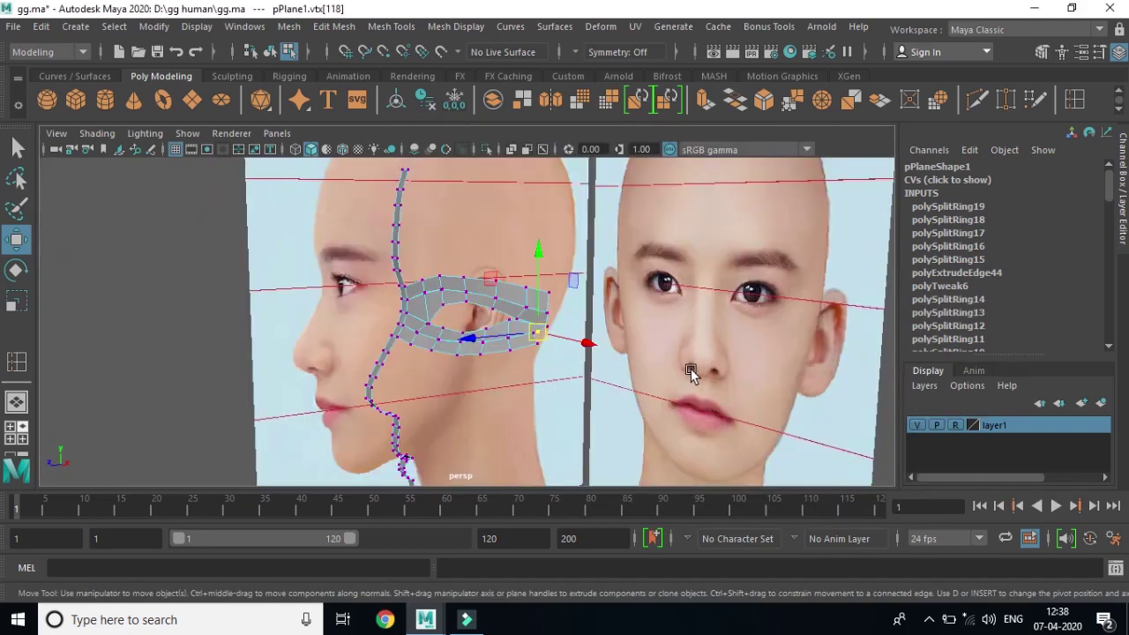
pyautogui.moveTo(691, 369)
pyautogui.keyDown('alt'); pyautogui.mouseDown()
pyautogui.moveTo(673, 373)
pyautogui.moveTo(731, 396)
pyautogui.moveTo(665, 406)
pyautogui.mouseUp(); pyautogui.keyUp('alt')
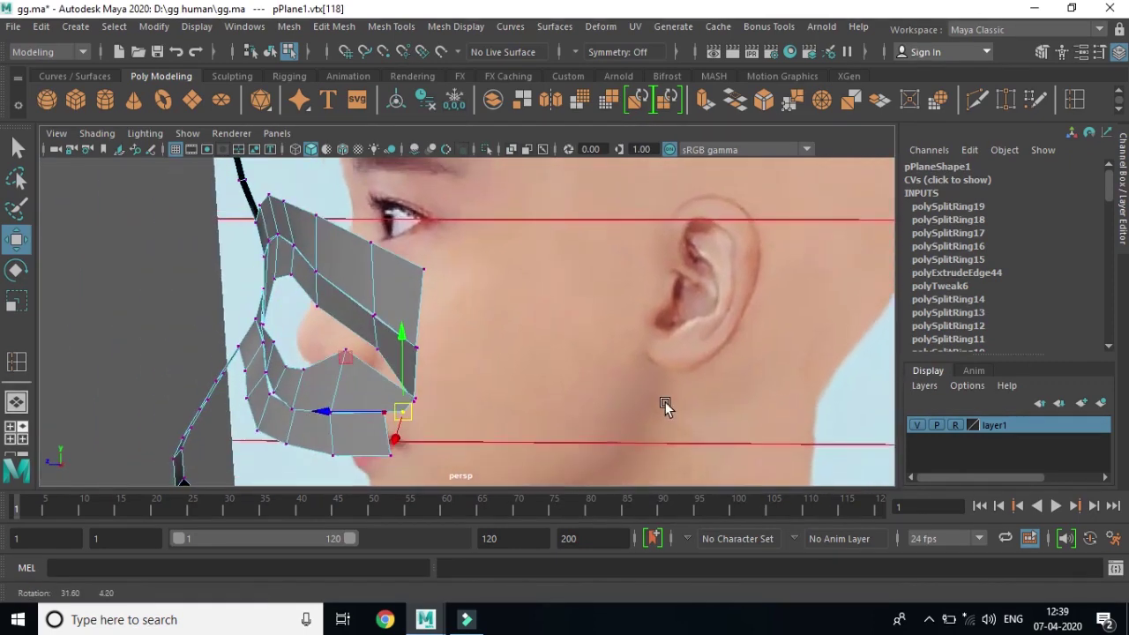
pyautogui.scroll(2, 665, 405)
pyautogui.scroll(1, 673, 403)
pyautogui.click(427, 341)
pyautogui.moveTo(433, 351); pyautogui.dragTo(401, 341)
# Step: Return to a maximized front view zoomed in on the eye
pyautogui.moveTo(623, 348)
pyautogui.keyDown('alt'); pyautogui.mouseDown()
pyautogui.moveTo(592, 391)
pyautogui.moveTo(521, 397)
pyautogui.moveTo(650, 403)
pyautogui.moveTo(694, 353)
pyautogui.moveTo(673, 403)
pyautogui.moveTo(694, 382)
pyautogui.moveTo(663, 319)
pyautogui.mouseUp(); pyautogui.keyUp('alt')
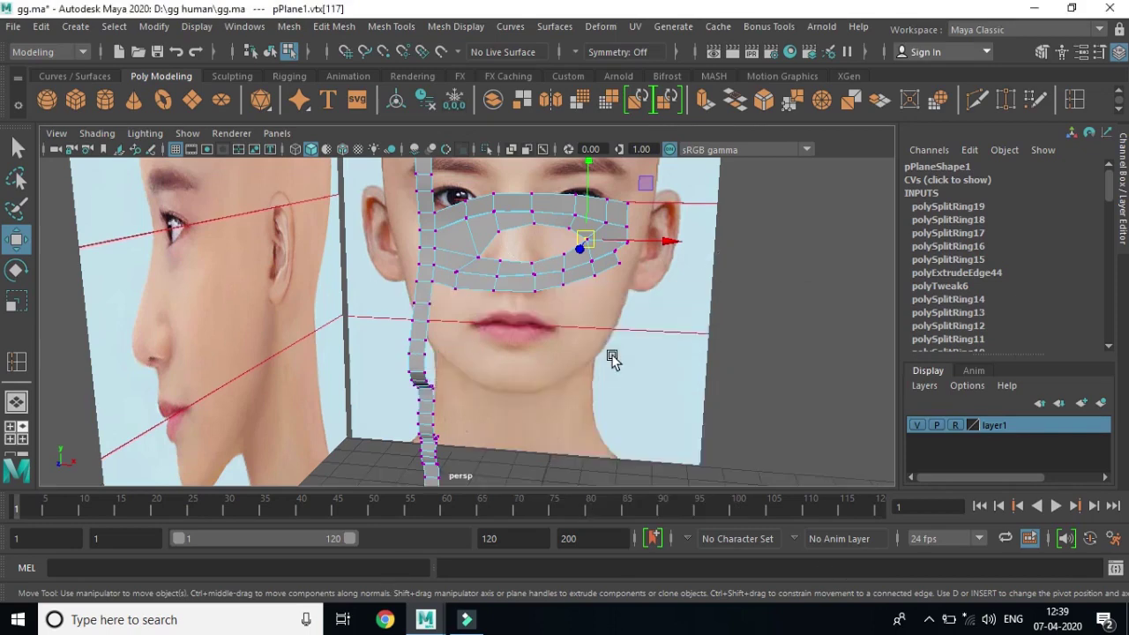
pyautogui.press('space')
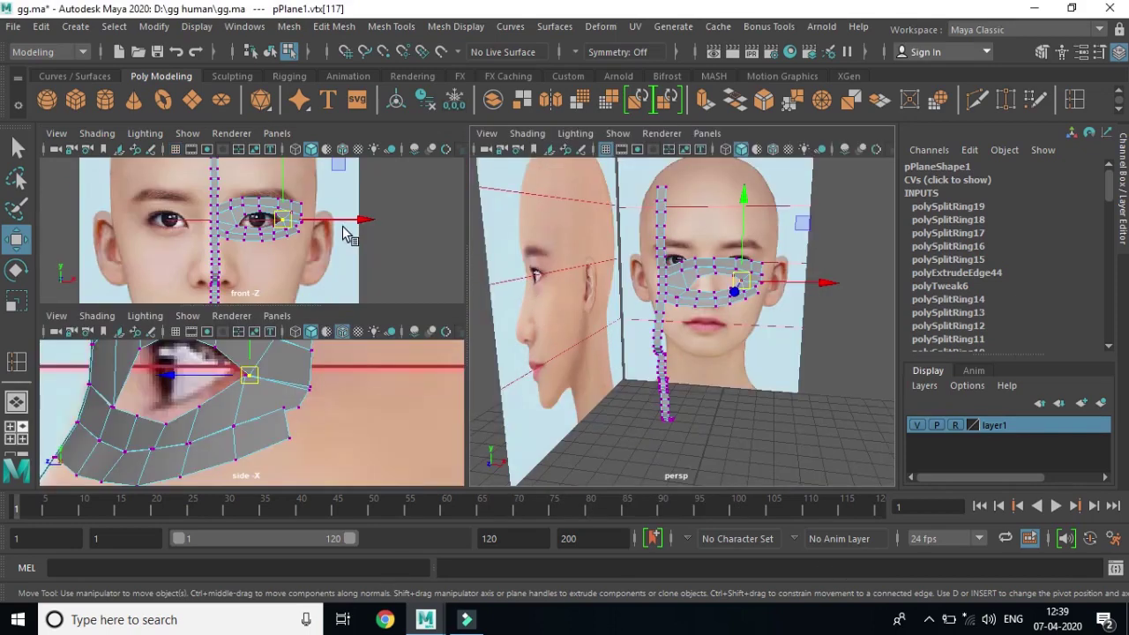
pyautogui.press('space')
pyautogui.scroll(2, 590, 371)
pyautogui.scroll(1, 628, 361)
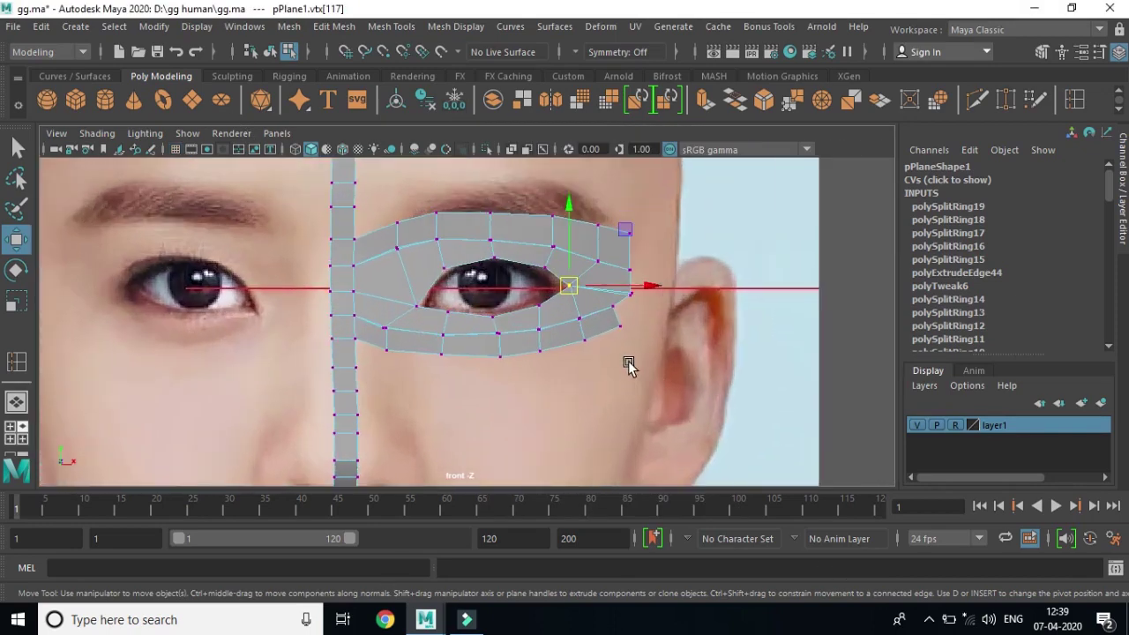
pyautogui.scroll(1, 628, 361)
pyautogui.scroll(1, 671, 357)
pyautogui.scroll(1, 699, 359)
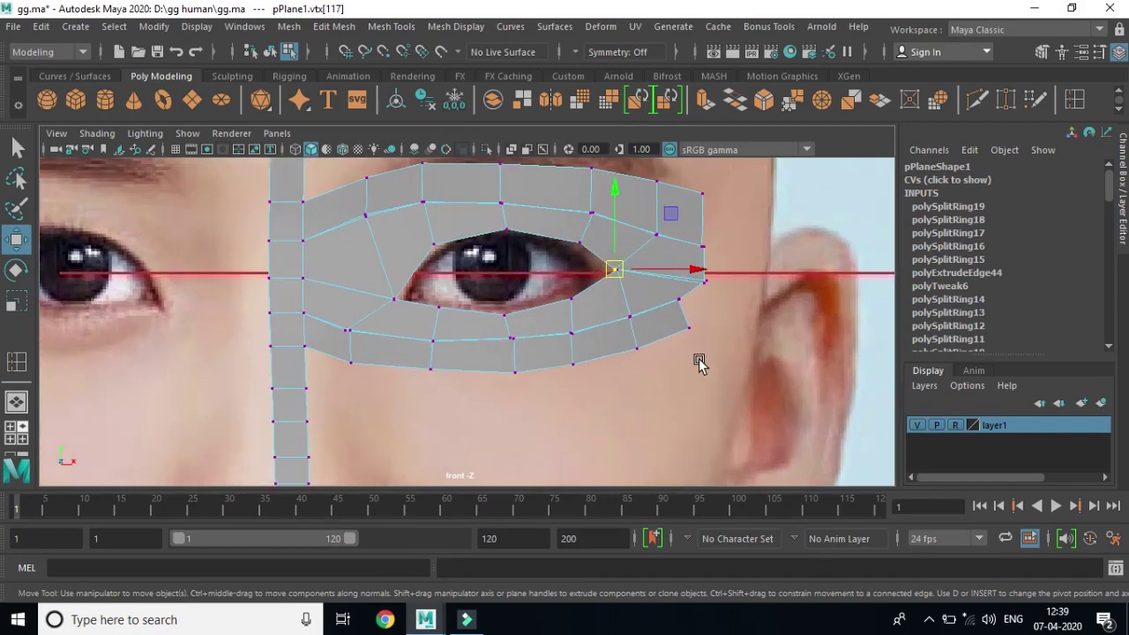
pyautogui.scroll(1, 700, 359)
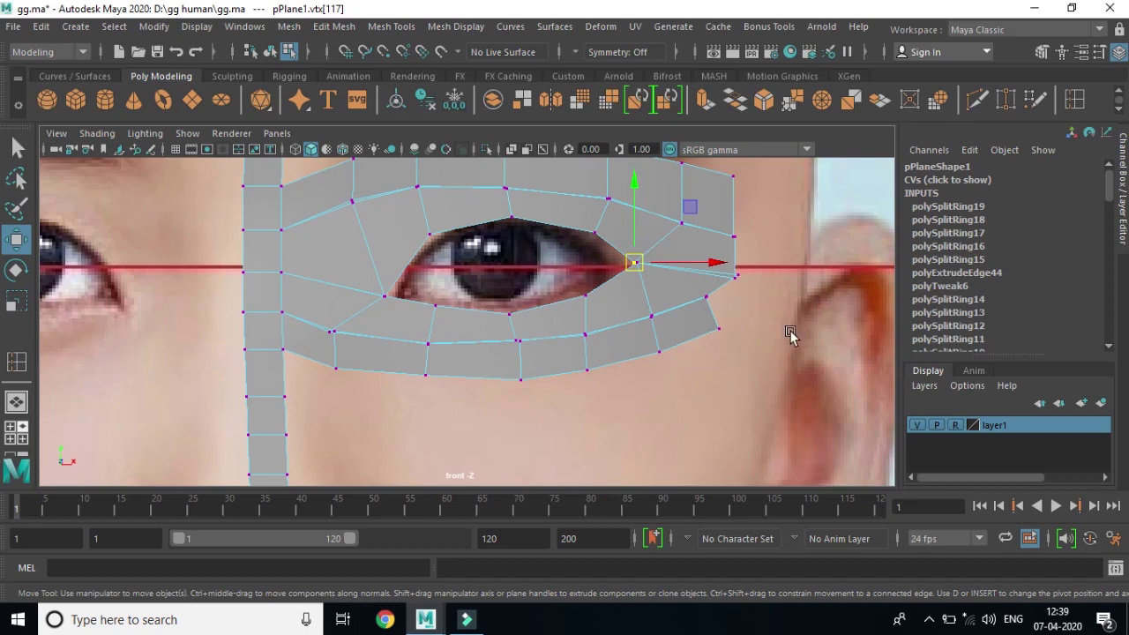
# Step: Select all the eye-mesh vertices and merge them
pyautogui.keyDown('alt'); pyautogui.moveTo(790, 335); pyautogui.dragTo(739, 364, button='middle'); pyautogui.keyUp('alt')
pyautogui.moveTo(240, 166); pyautogui.dragTo(738, 417)
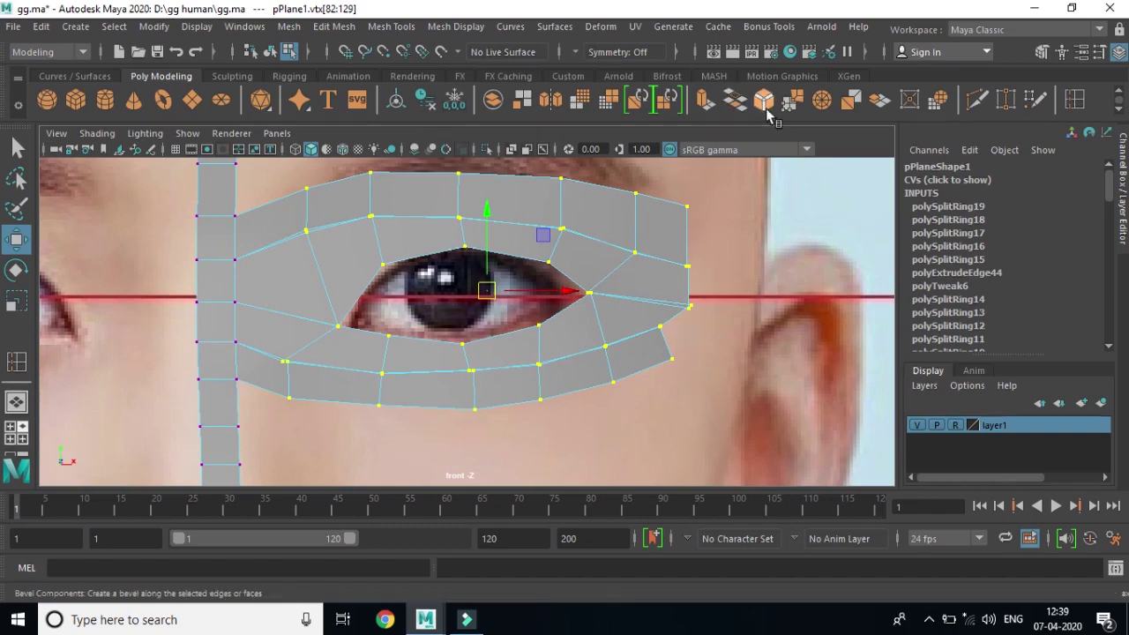
pyautogui.click(791, 100)
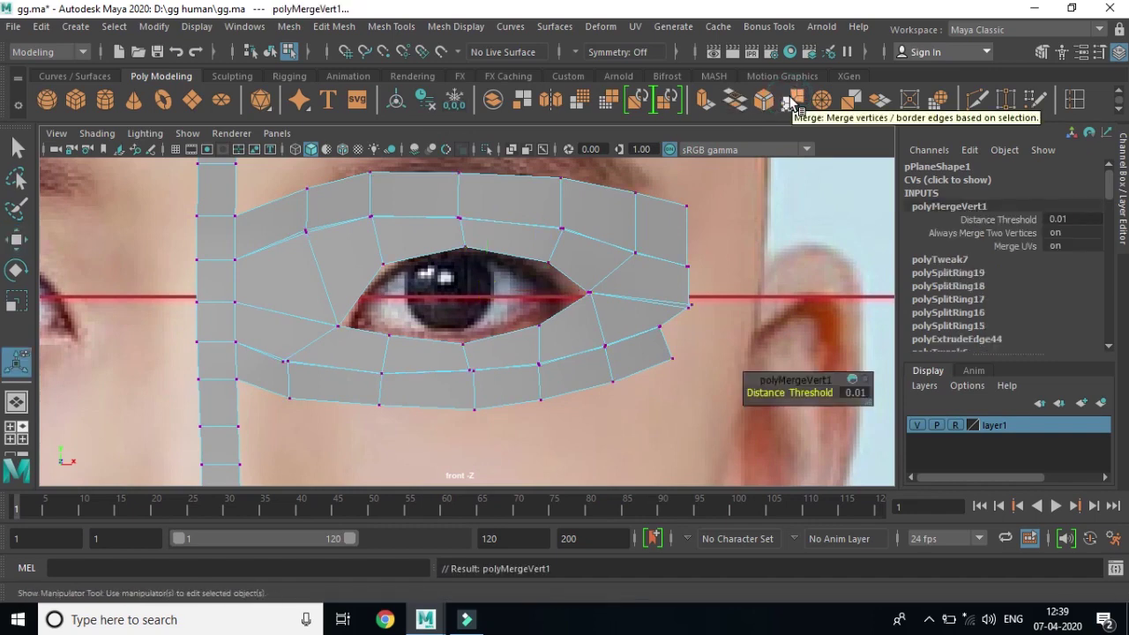
# Step: Test-move an upper-lid vertex, undo the move and the merge, and show the four-pane layout
pyautogui.click(856, 216)
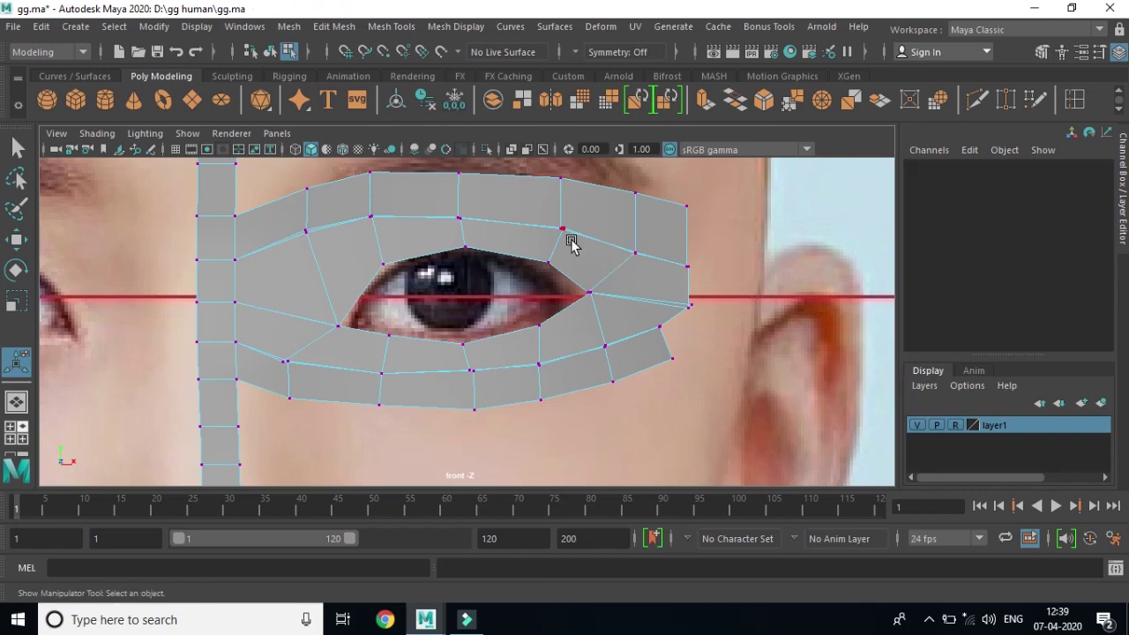
pyautogui.click(570, 237)
pyautogui.click(16, 239)
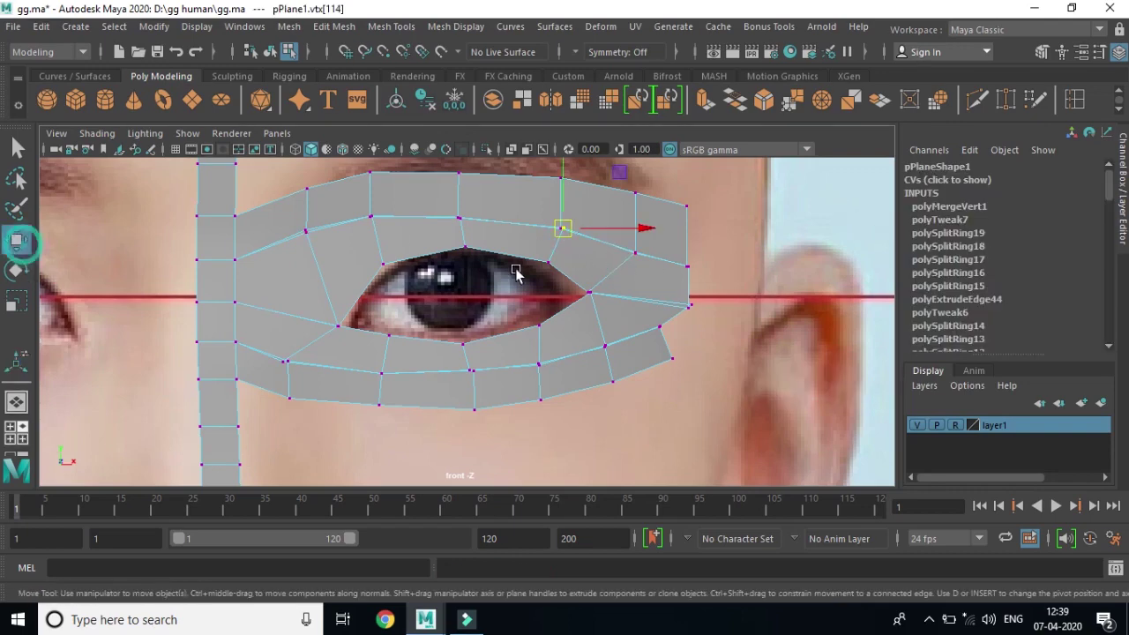
pyautogui.moveTo(567, 233); pyautogui.dragTo(572, 267)
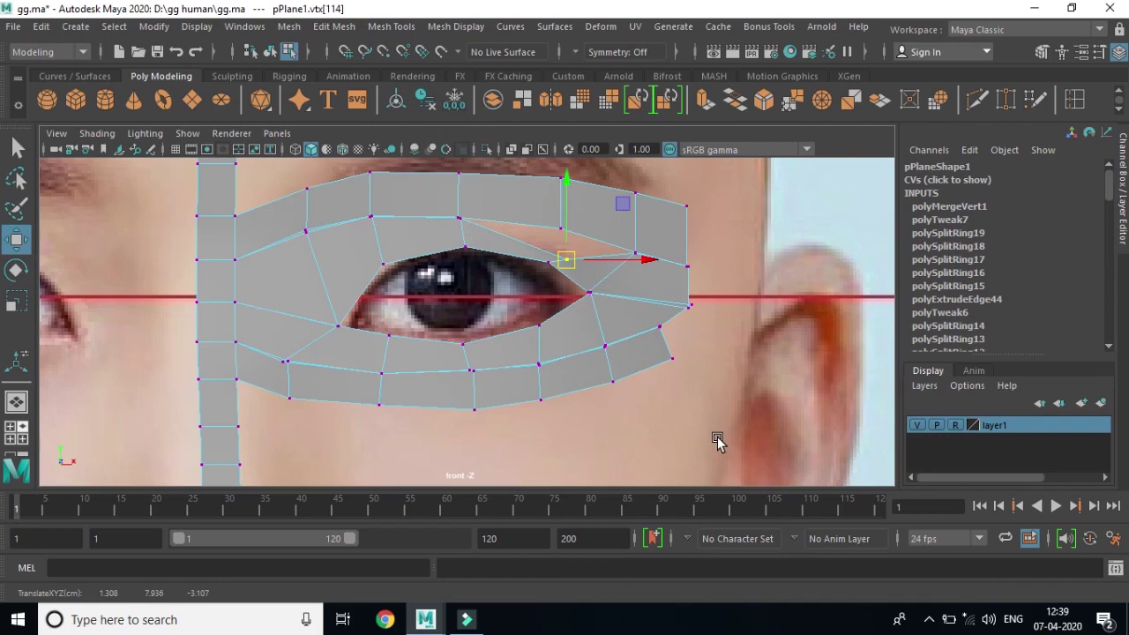
pyautogui.hotkey('ctrl', 'z')
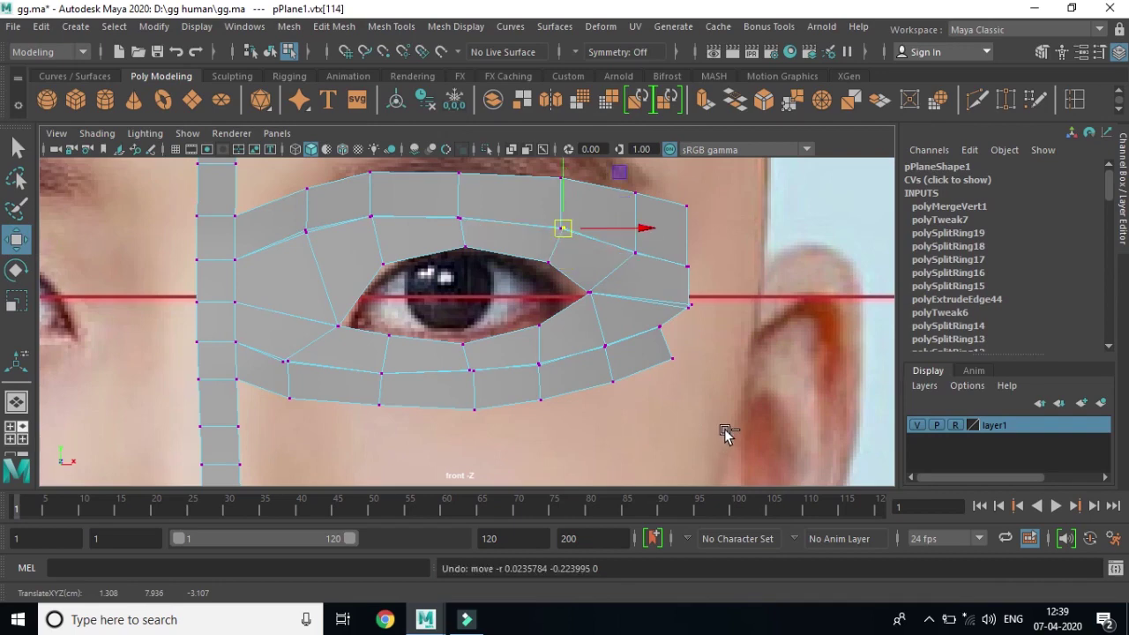
pyautogui.hotkey('ctrl', 'z')
pyautogui.hotkey('ctrl', 'z')
pyautogui.hotkey('ctrl', 'z')
pyautogui.hotkey('ctrl', 'z')
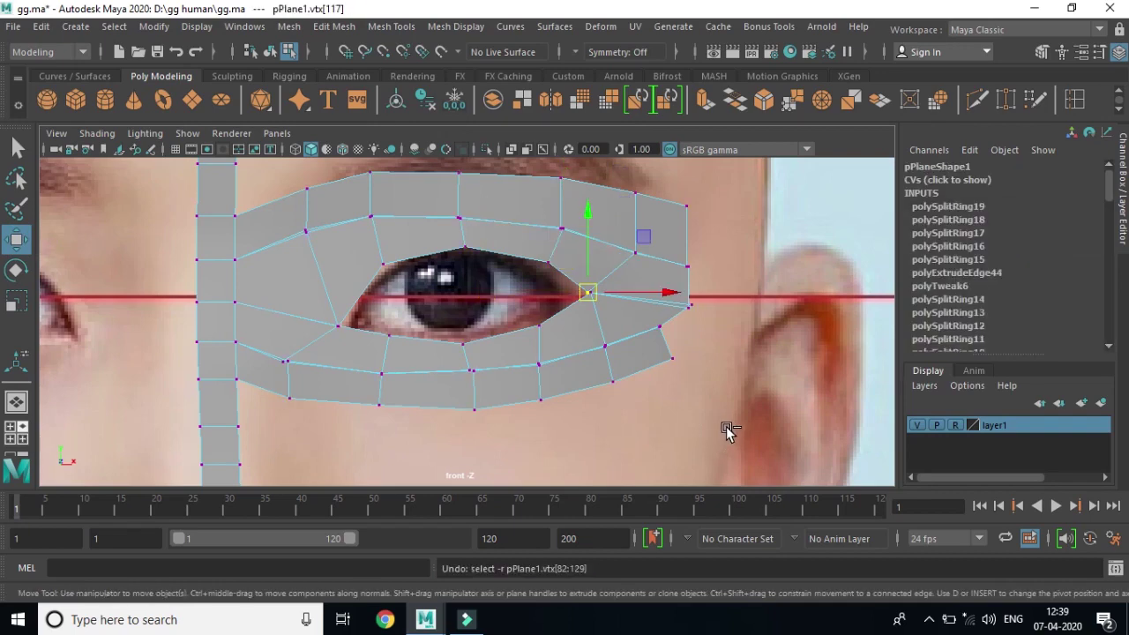
pyautogui.click(726, 426)
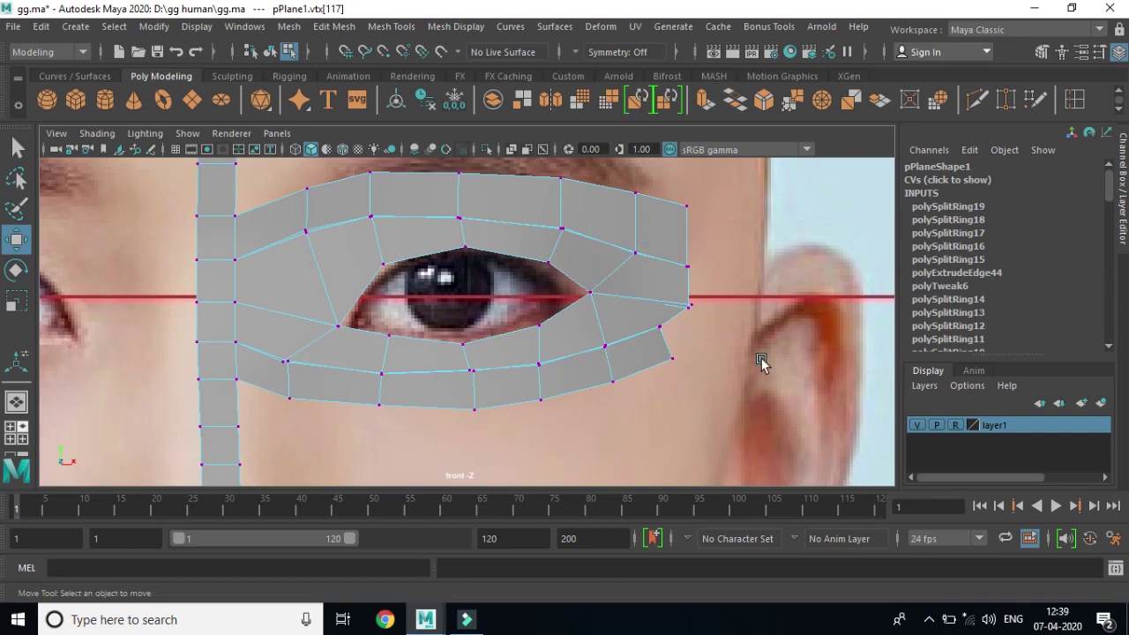
pyautogui.press('space')
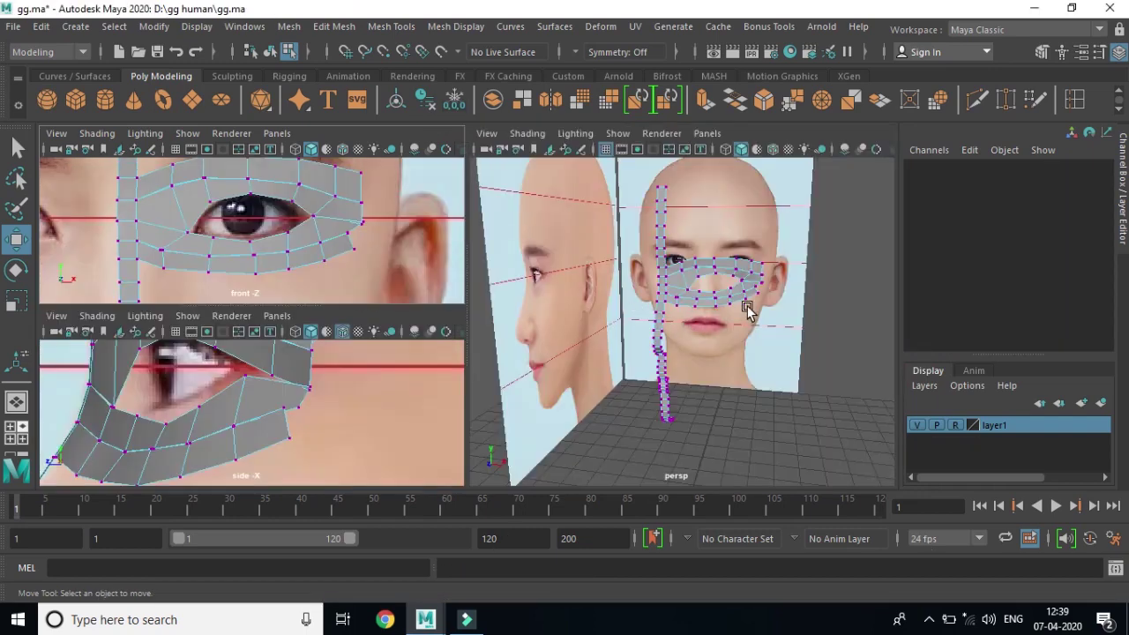
# Step: In a maximized three-quarter perspective view, move the outer eye-corner vertex onto its neighbour
pyautogui.press('space')
pyautogui.moveTo(751, 351)
pyautogui.keyDown('alt'); pyautogui.mouseDown()
pyautogui.moveTo(652, 366)
pyautogui.moveTo(552, 347)
pyautogui.moveTo(605, 330)
pyautogui.moveTo(647, 365)
pyautogui.mouseUp(); pyautogui.keyUp('alt')
pyautogui.scroll(5, 569, 366)
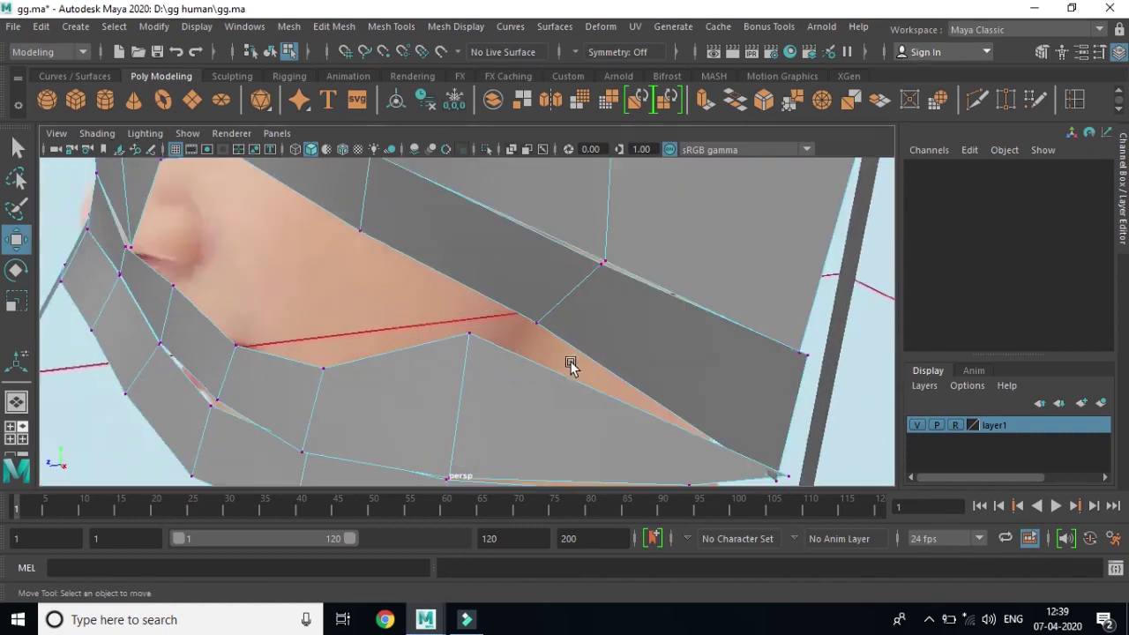
pyautogui.click(538, 325)
pyautogui.moveTo(537, 327)
pyautogui.mouseDown()
pyautogui.moveTo(479, 327)
pyautogui.moveTo(473, 339)
pyautogui.mouseUp()
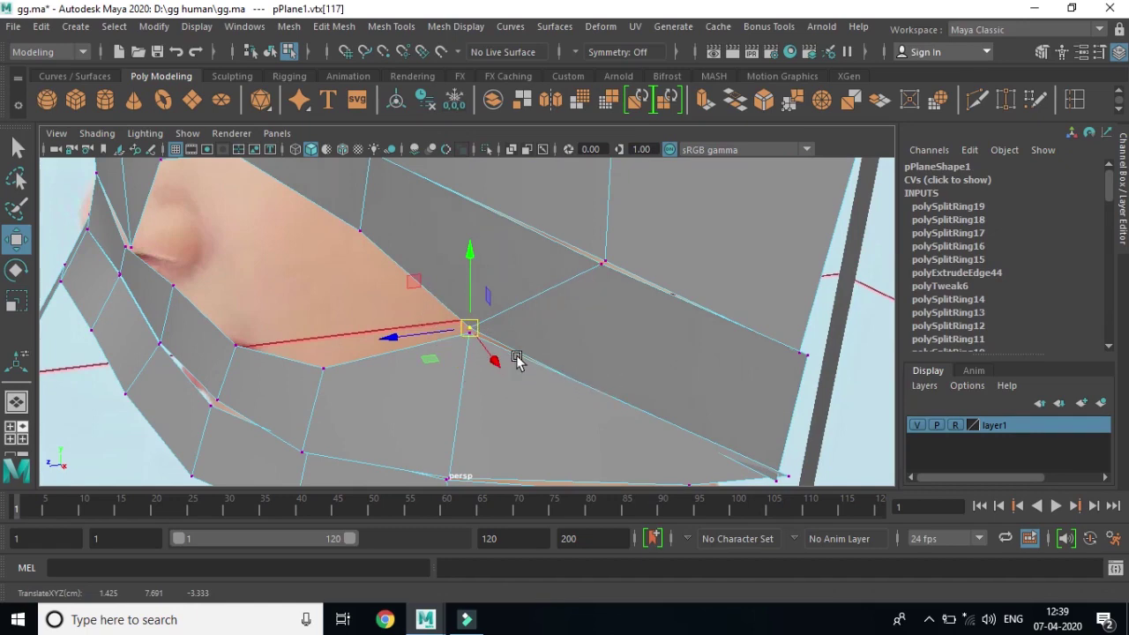
# Step: Merge the outer eye-corner vertex with its neighbour, then weld the next vertex at 0.01 threshold
pyautogui.click(573, 361)
pyautogui.click(476, 341)
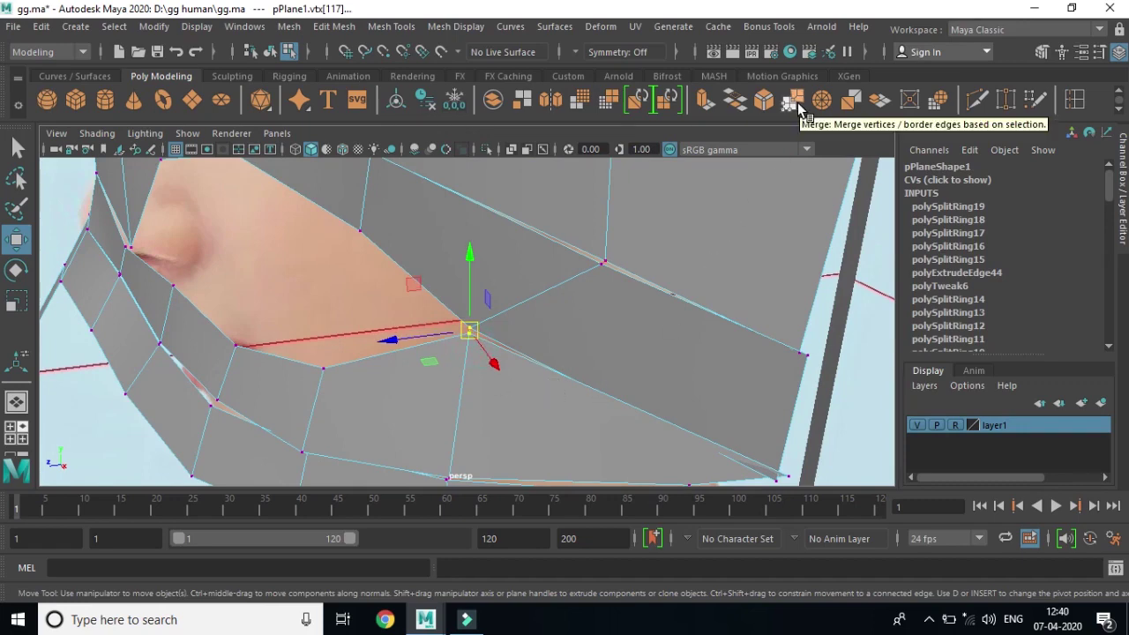
pyautogui.click(795, 99)
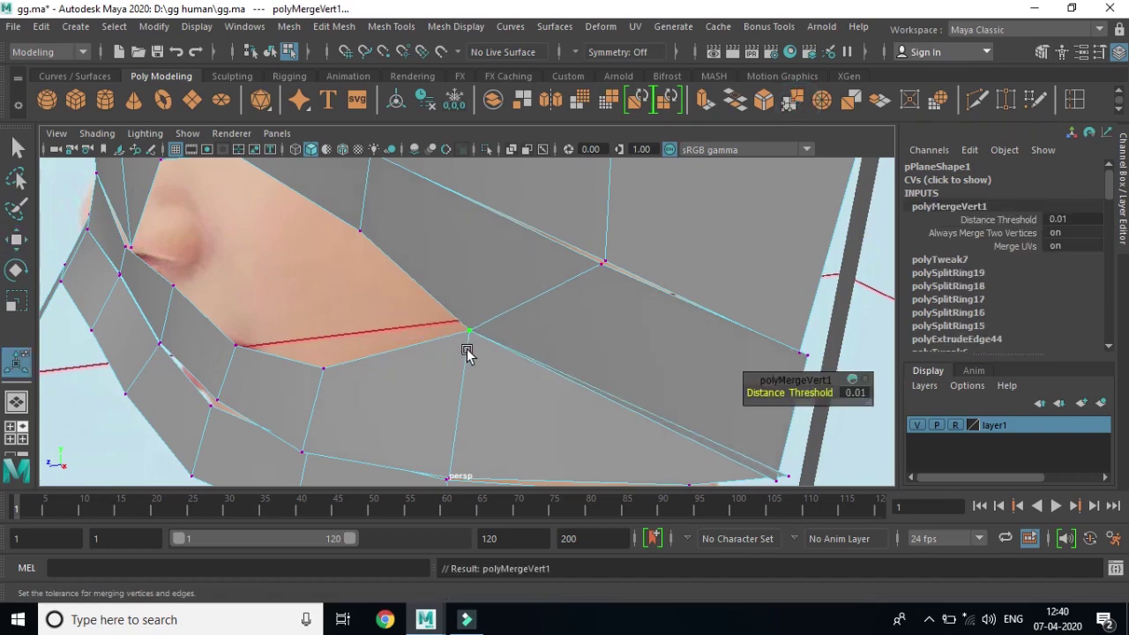
pyautogui.click(596, 290)
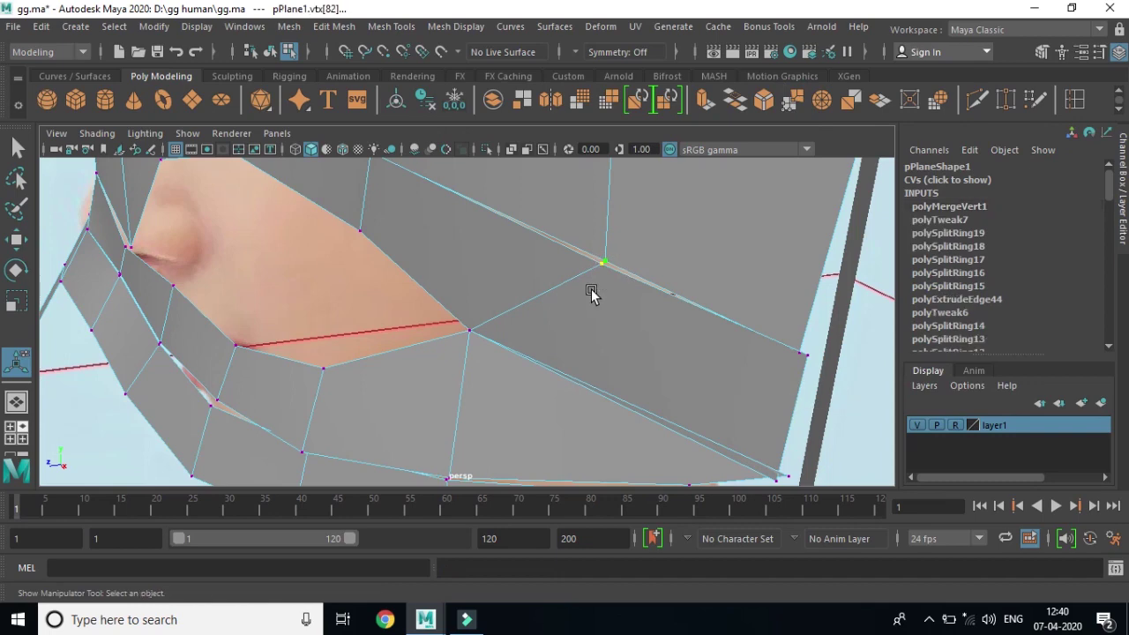
pyautogui.click(795, 99)
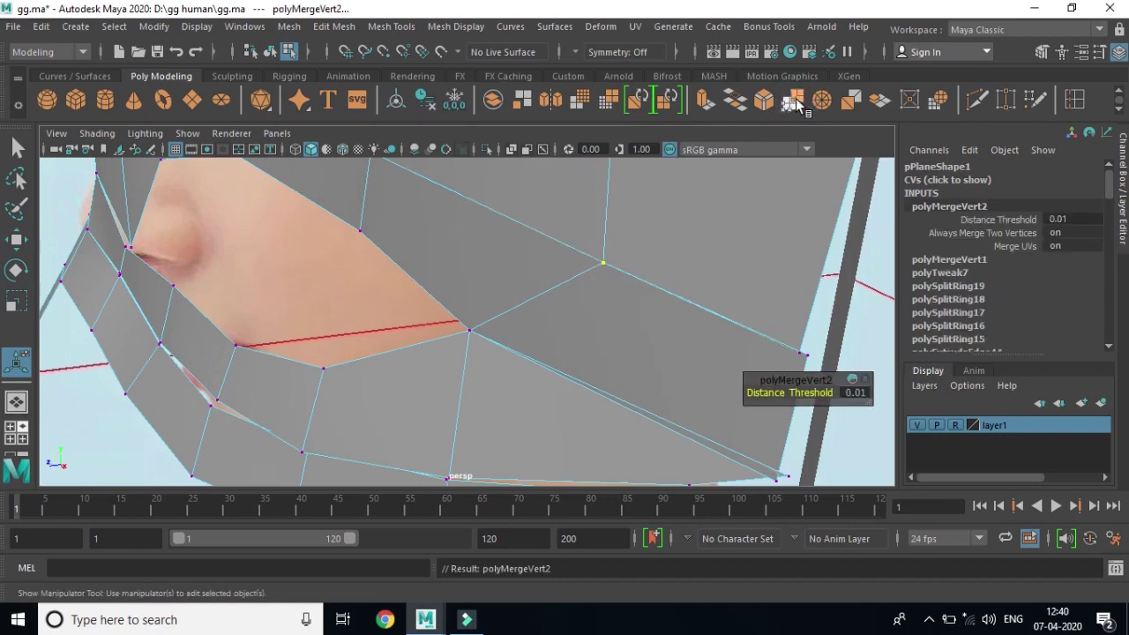
pyautogui.moveTo(639, 402)
pyautogui.keyDown('alt'); pyautogui.mouseDown()
pyautogui.moveTo(645, 378)
pyautogui.moveTo(576, 285)
pyautogui.moveTo(587, 314)
pyautogui.moveTo(619, 311)
pyautogui.mouseUp(); pyautogui.keyUp('alt')
pyautogui.moveTo(573, 238); pyautogui.dragTo(631, 296)
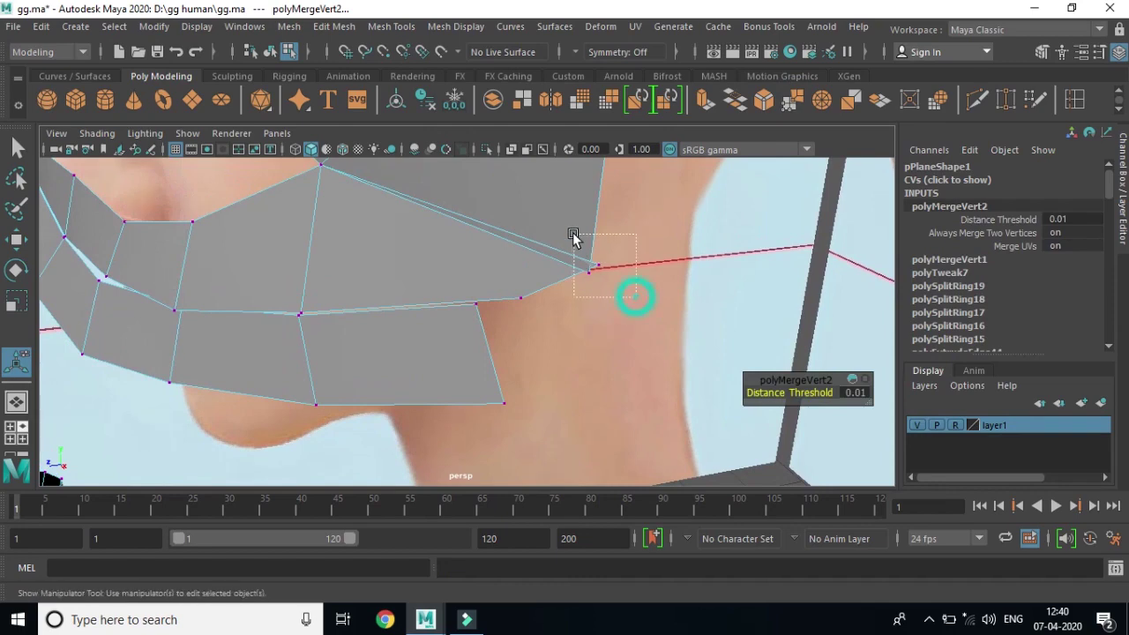
# Step: Weld the selected edge vertices, then align and merge a lower-cheek vertex pair
pyautogui.click(794, 102)
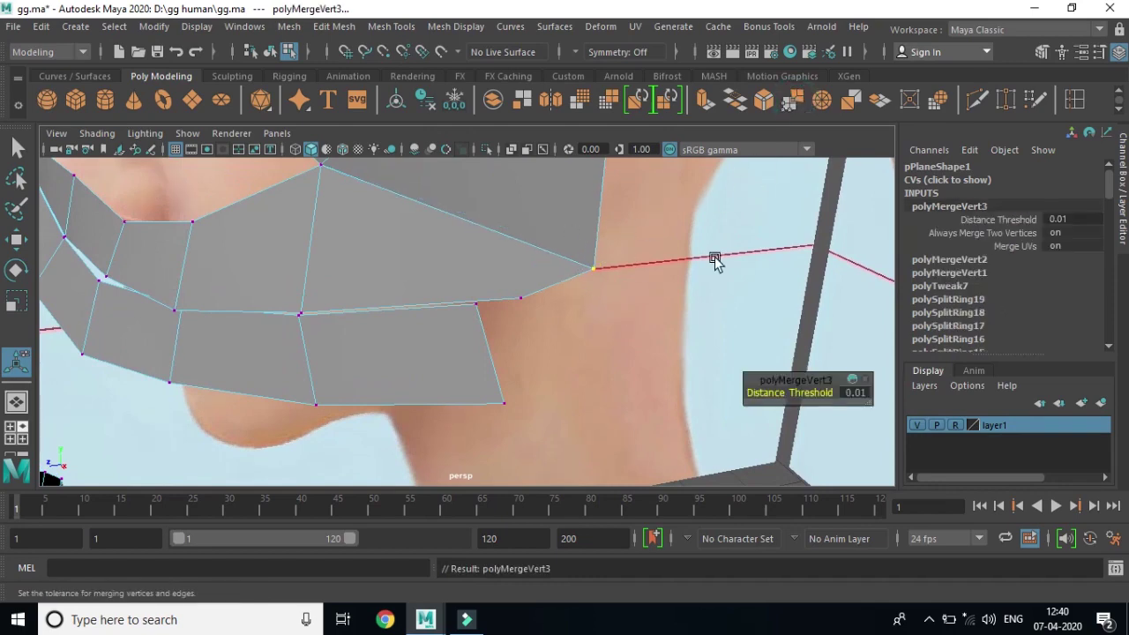
pyautogui.click(479, 309)
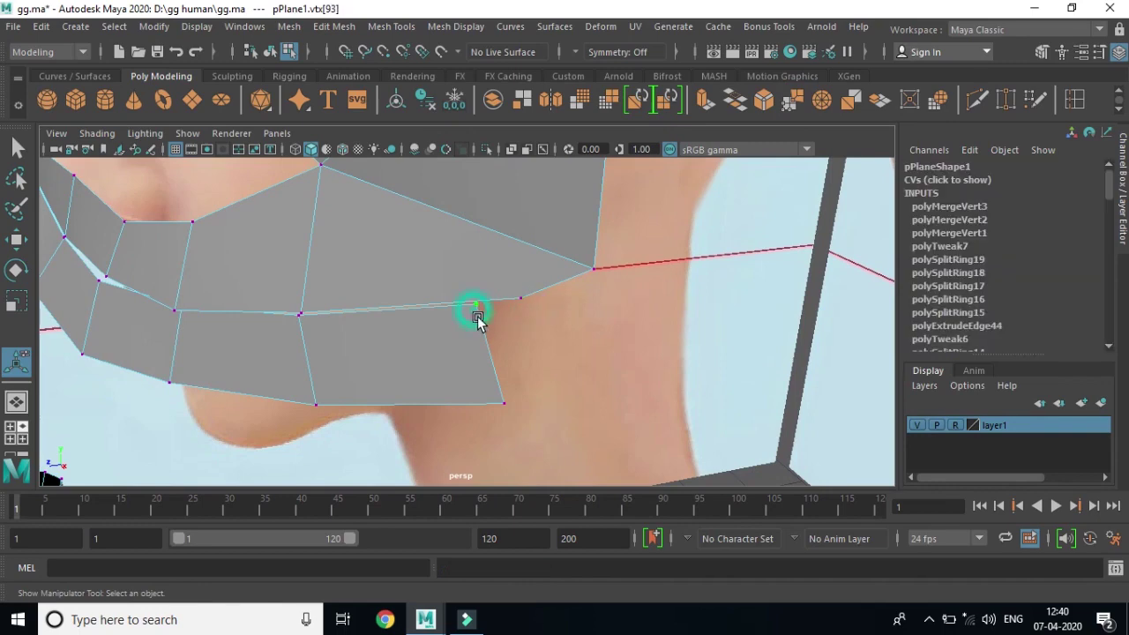
pyautogui.press('w')
pyautogui.moveTo(499, 313); pyautogui.dragTo(535, 339)
pyautogui.click(523, 299)
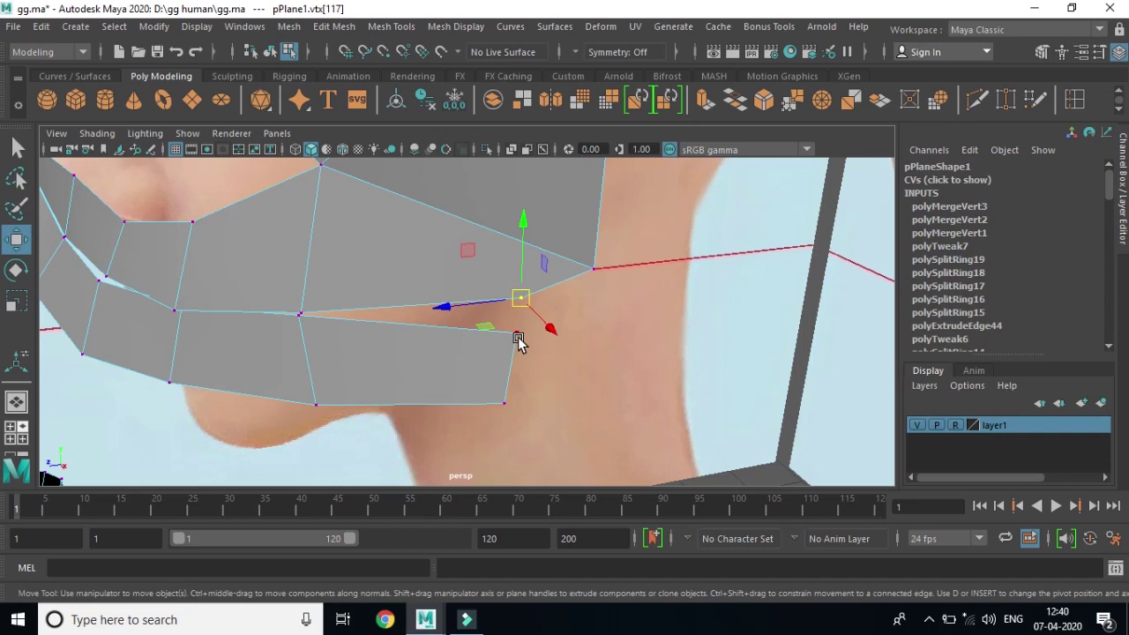
pyautogui.click(518, 336)
pyautogui.moveTo(518, 336); pyautogui.dragTo(505, 307)
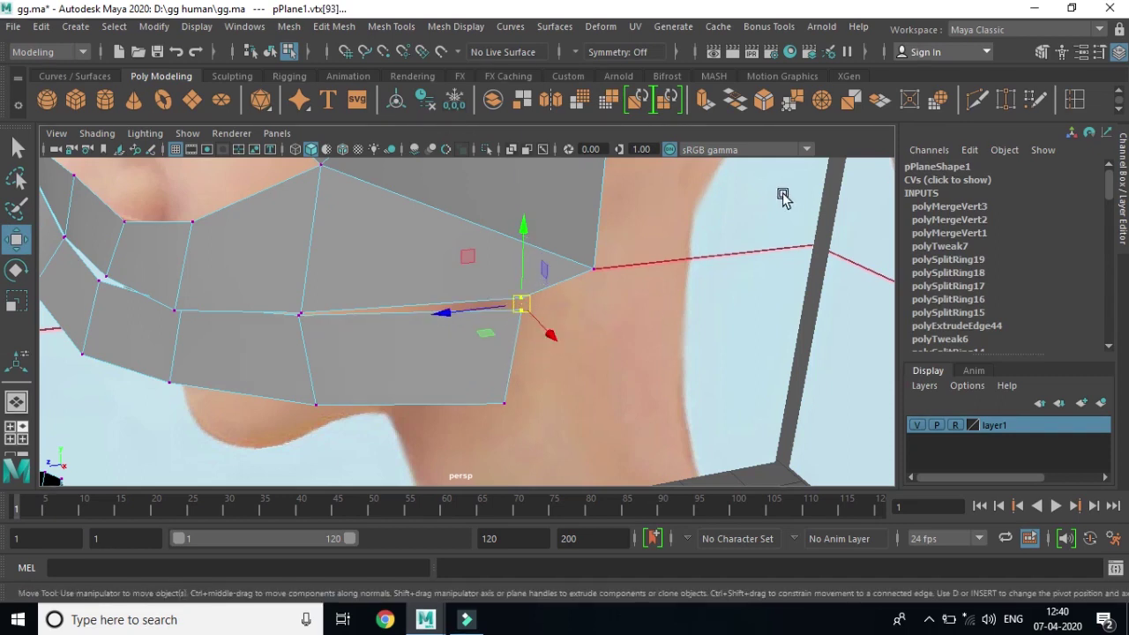
pyautogui.click(791, 100)
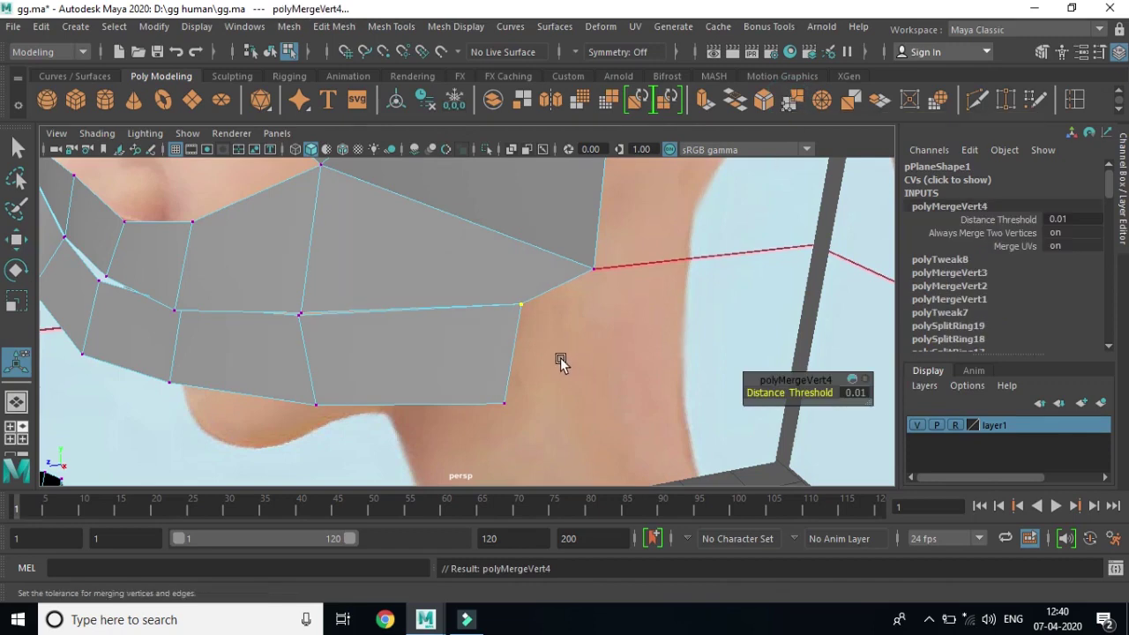
# Step: Merge the remaining overlapping vertex pairs along the middle strip and near the lips
pyautogui.click(292, 313)
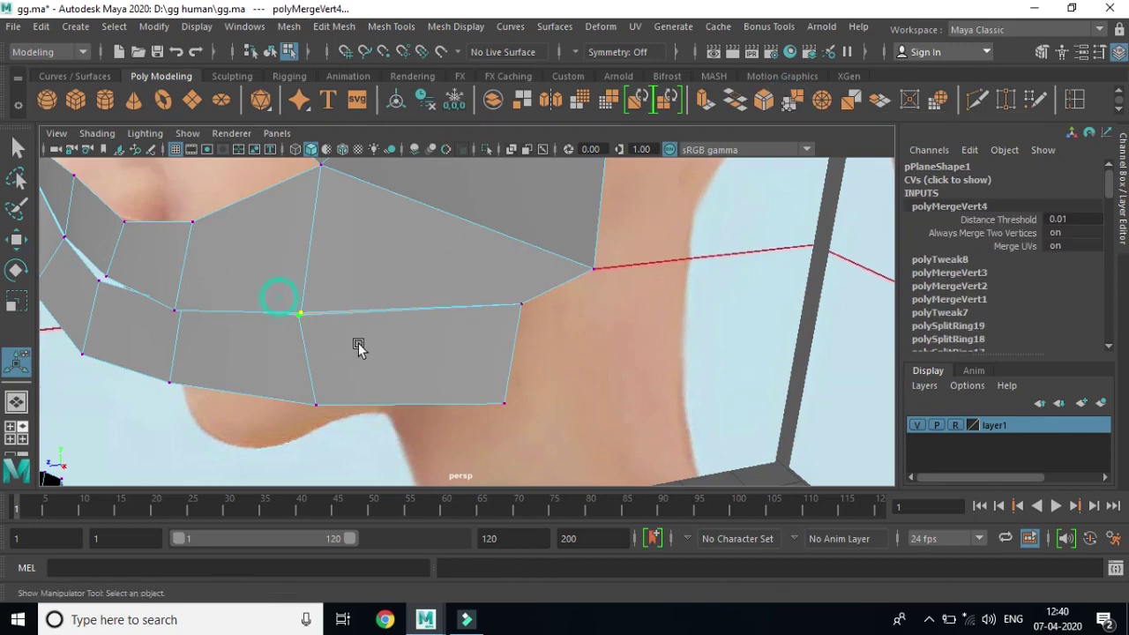
pyautogui.click(793, 103)
pyautogui.keyDown('alt'); pyautogui.moveTo(514, 367); pyautogui.dragTo(530, 372); pyautogui.keyUp('alt')
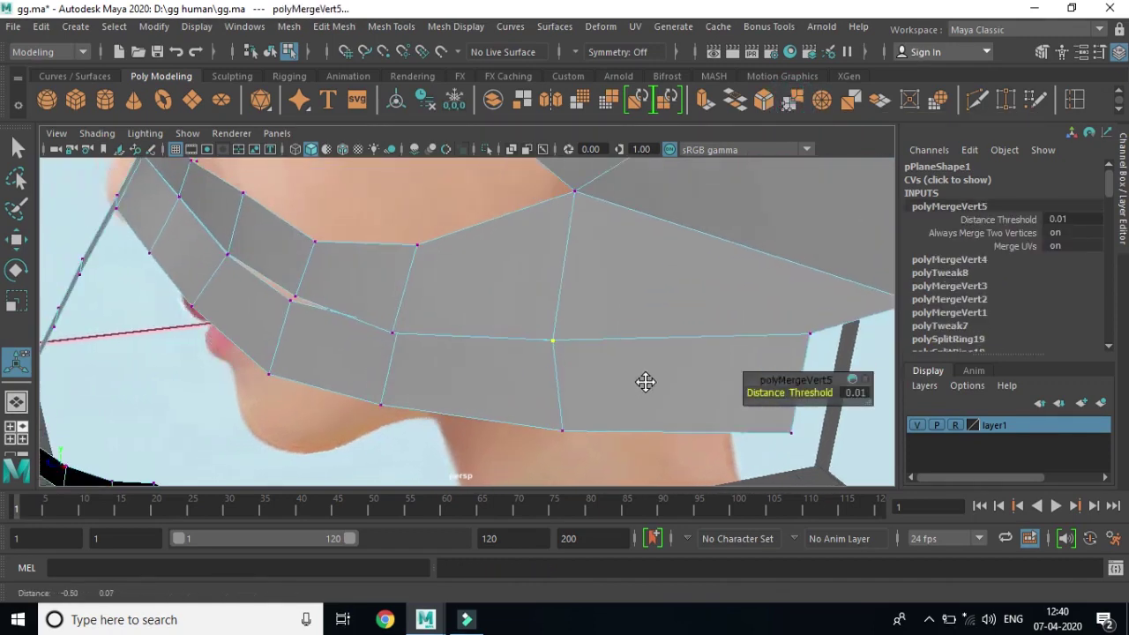
pyautogui.moveTo(422, 323); pyautogui.dragTo(488, 375)
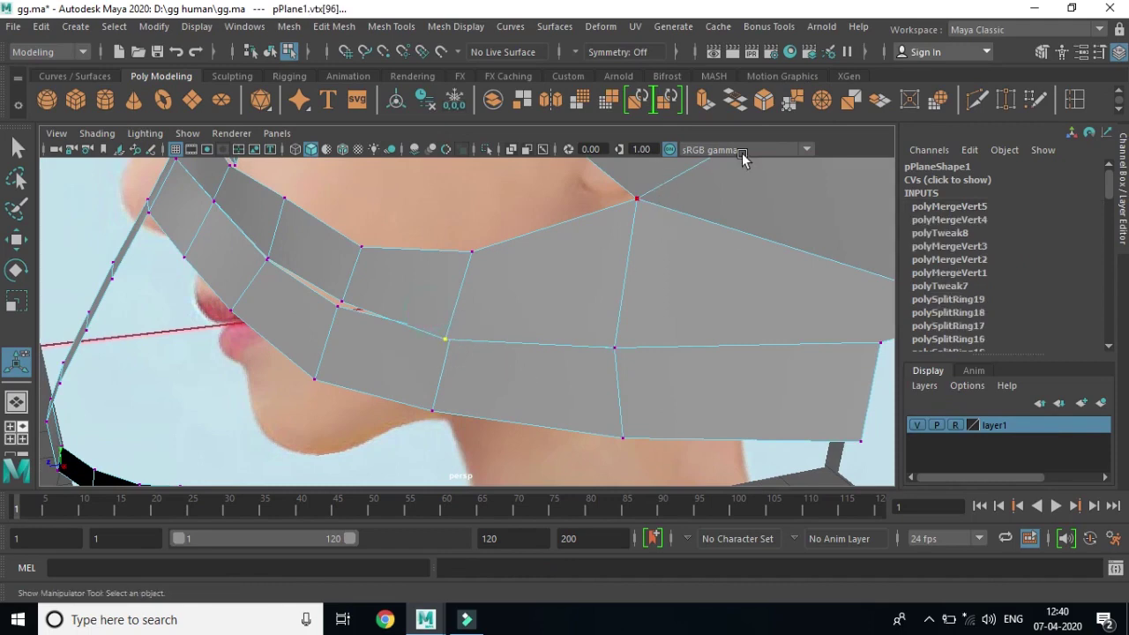
pyautogui.click(794, 102)
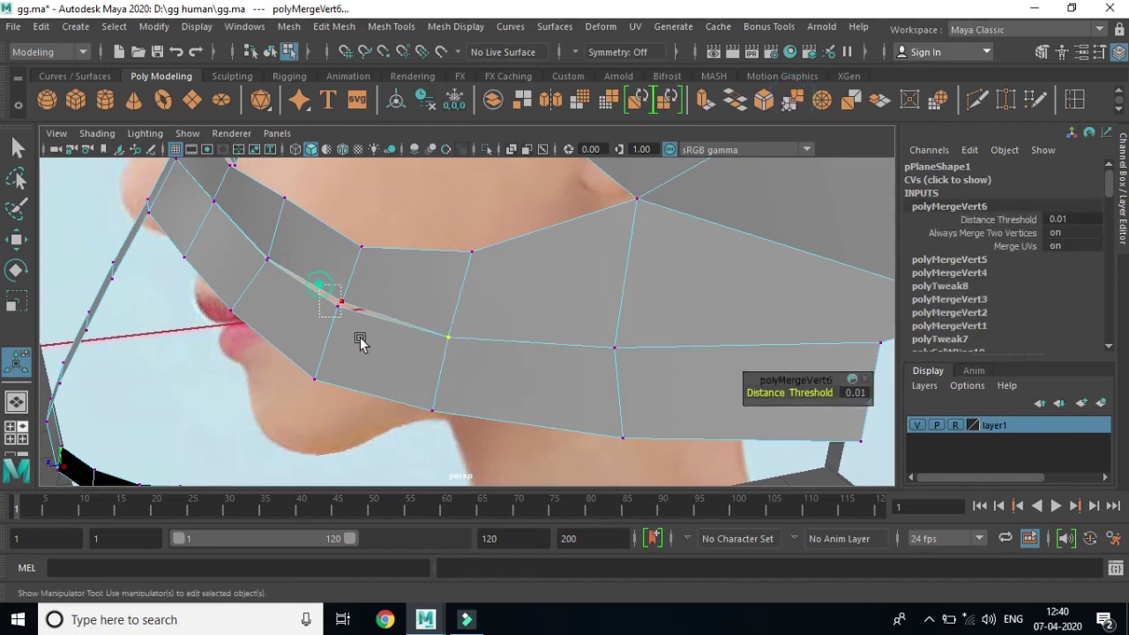
pyautogui.click(791, 99)
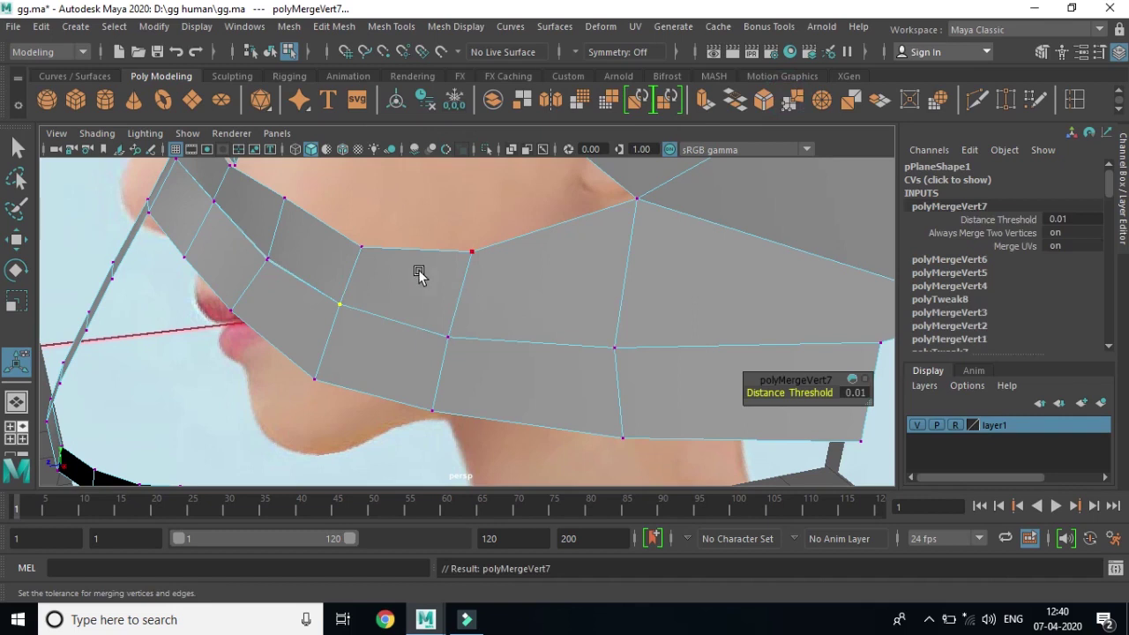
pyautogui.moveTo(236, 245); pyautogui.dragTo(295, 282)
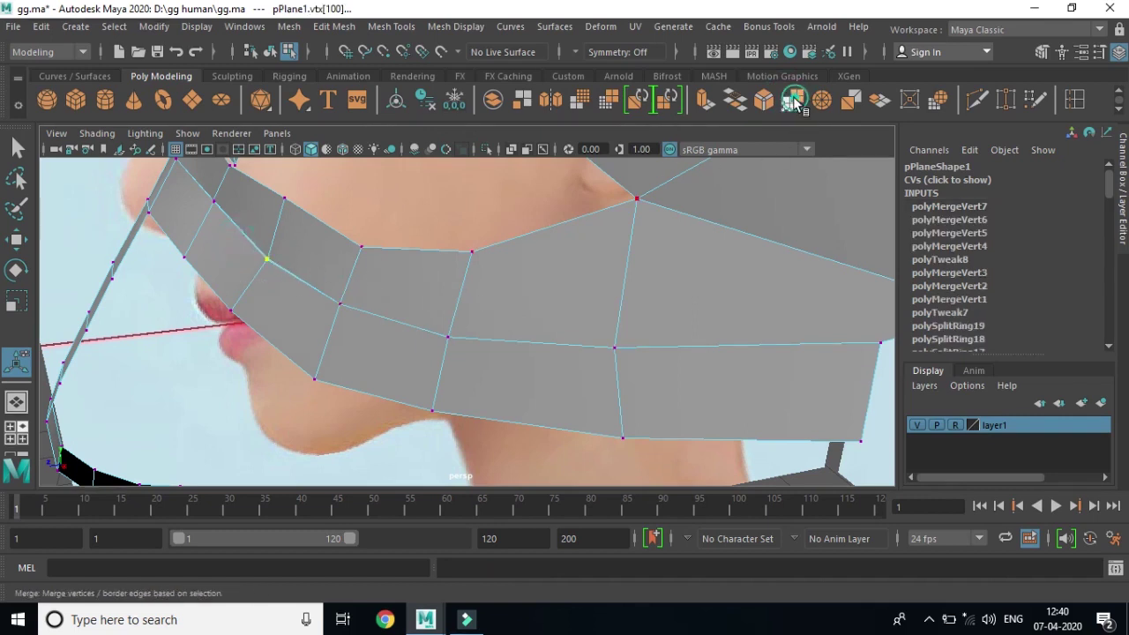
pyautogui.click(793, 103)
pyautogui.moveTo(191, 187); pyautogui.dragTo(235, 235)
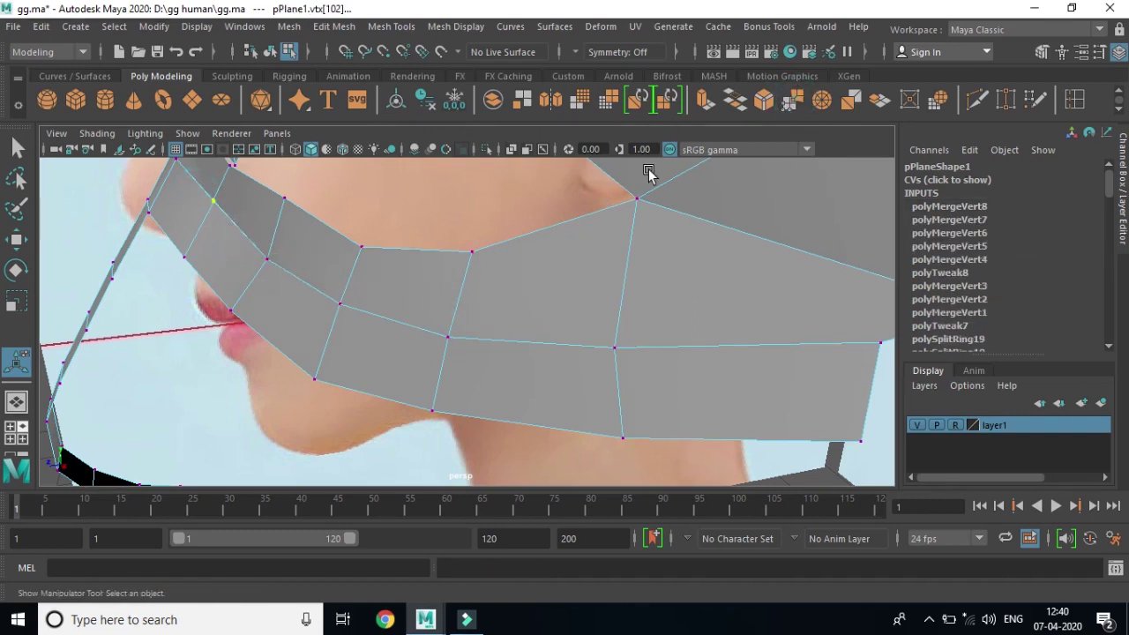
pyautogui.click(791, 100)
pyautogui.scroll(3, 494, 313)
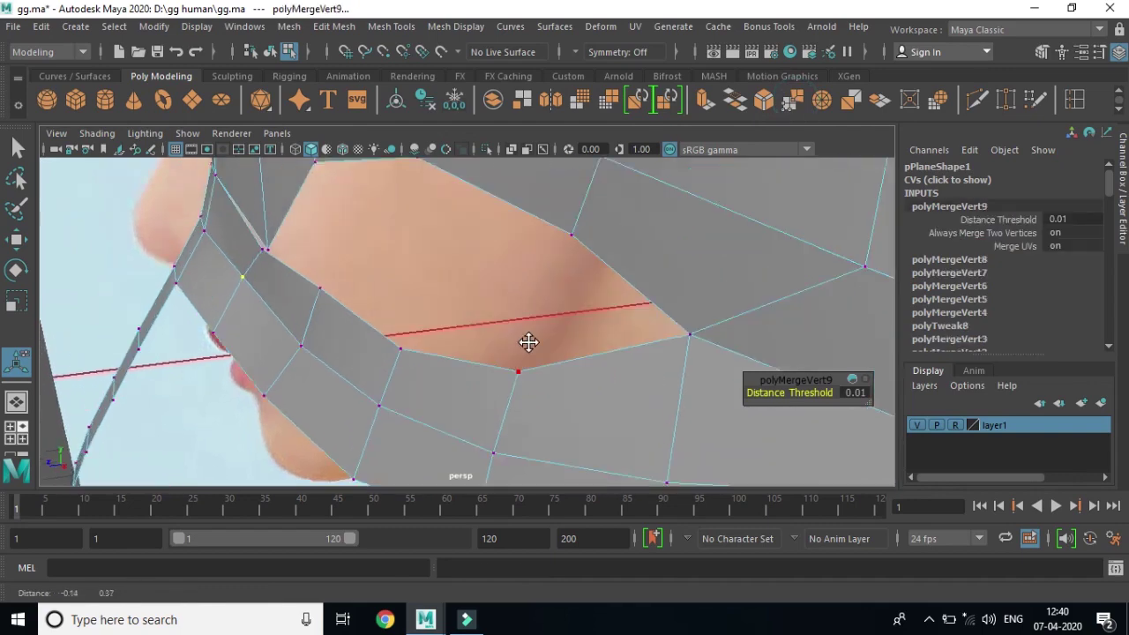
# Step: Merge the overlapping vertex pairs beside the nose and along the cheek
pyautogui.scroll(2, 529, 344)
pyautogui.moveTo(254, 258); pyautogui.dragTo(310, 297)
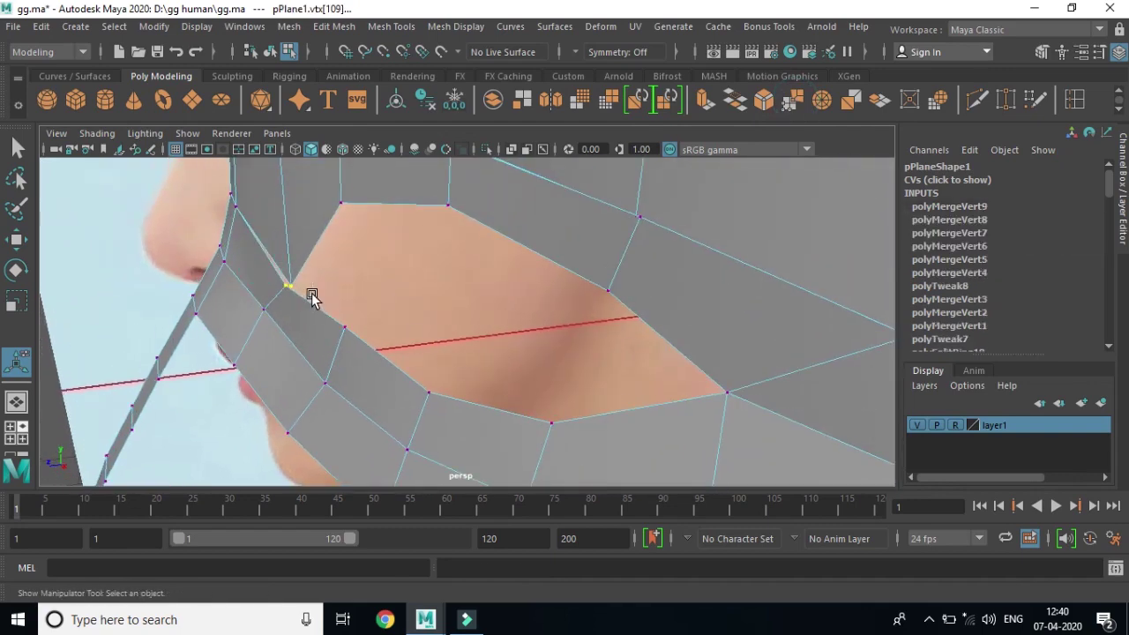
pyautogui.click(791, 99)
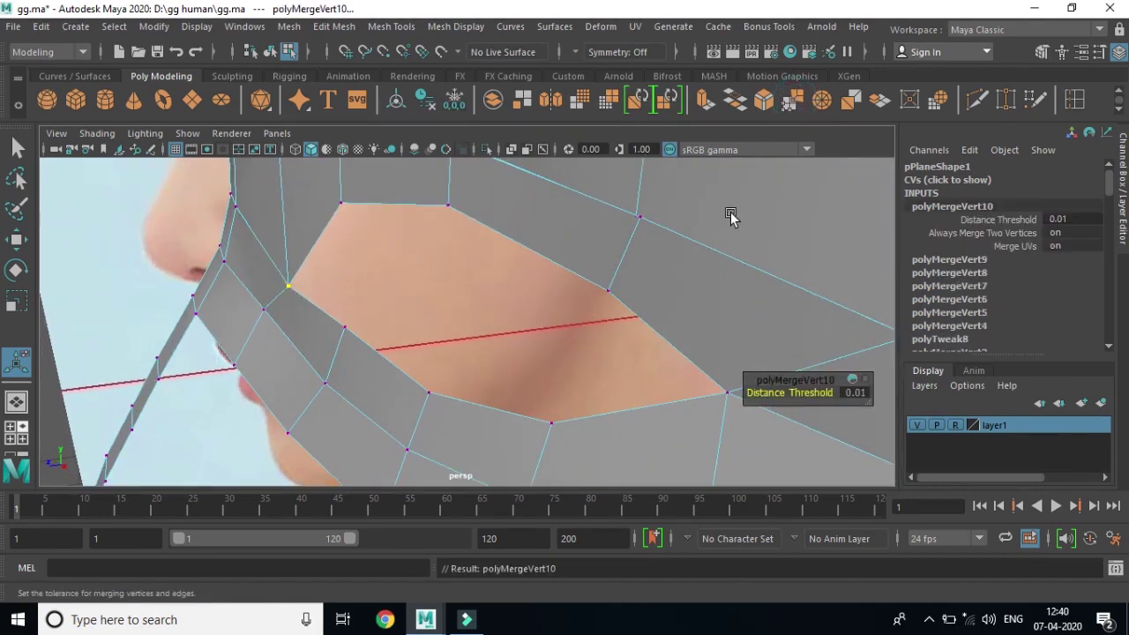
pyautogui.moveTo(726, 267)
pyautogui.keyDown('alt'); pyautogui.mouseDown(button='middle')
pyautogui.moveTo(724, 340)
pyautogui.moveTo(767, 366)
pyautogui.mouseUp(button='middle'); pyautogui.keyUp('alt')
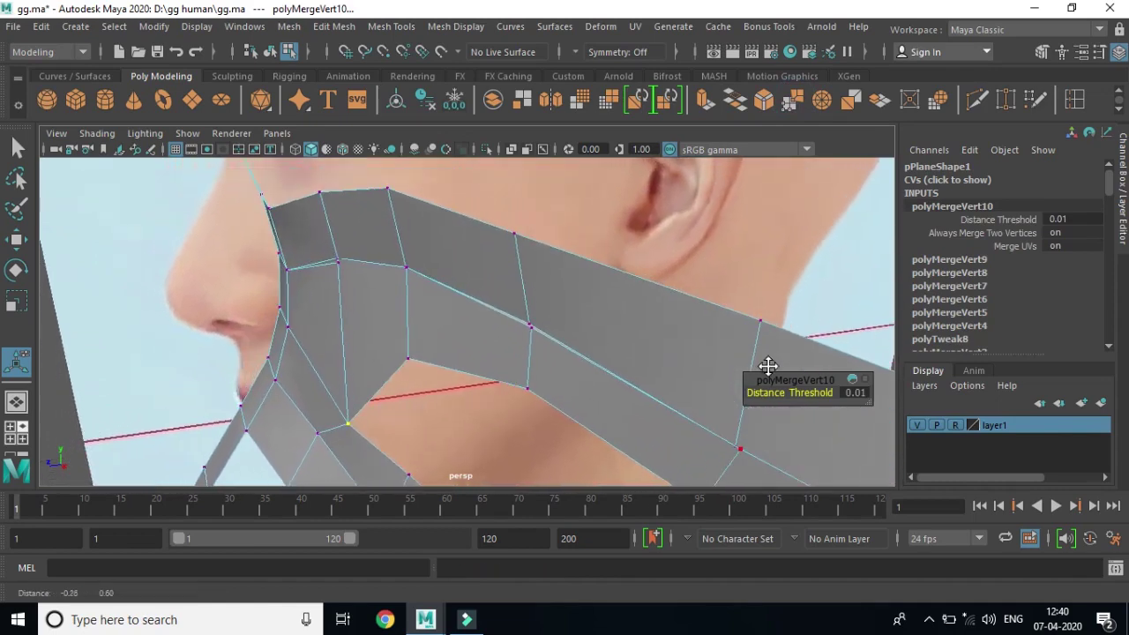
pyautogui.moveTo(308, 244); pyautogui.dragTo(373, 296)
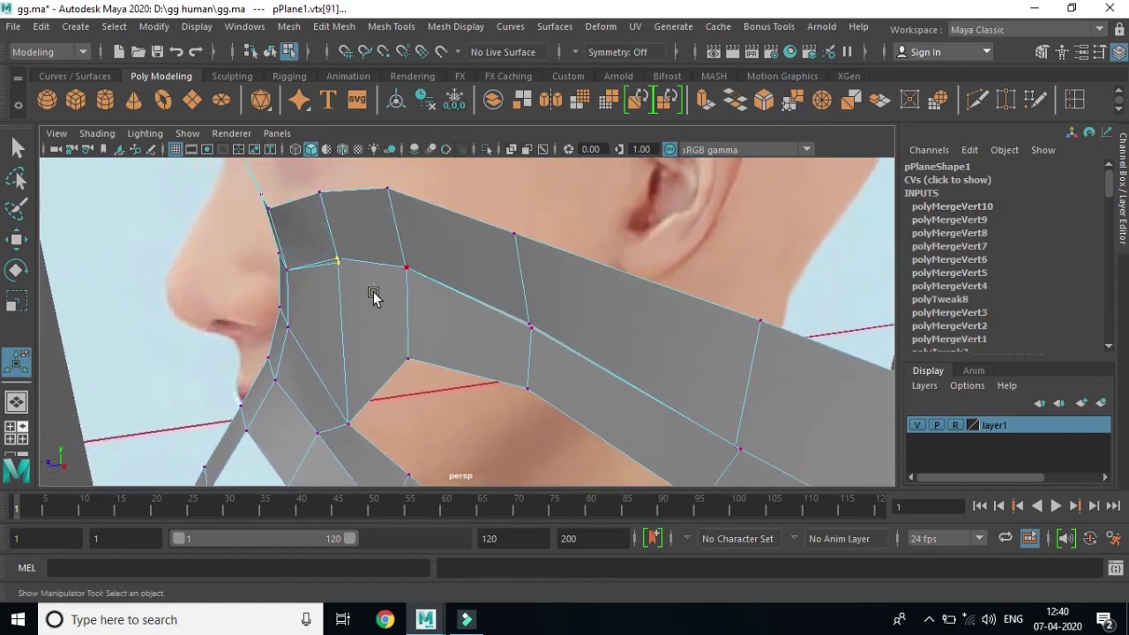
pyautogui.click(794, 102)
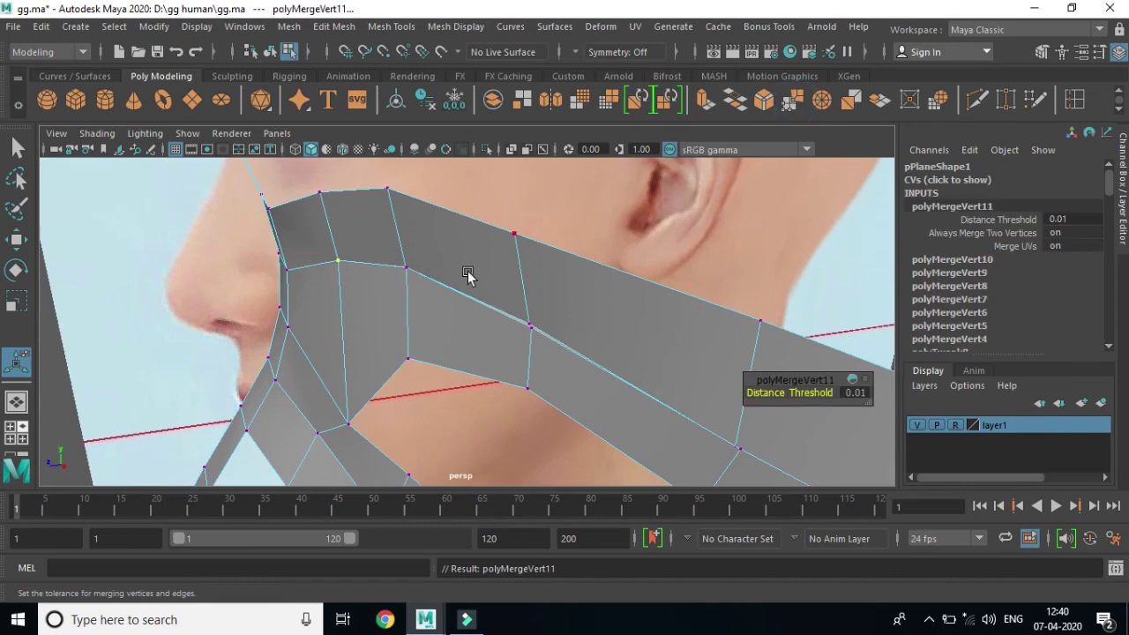
pyautogui.moveTo(392, 251); pyautogui.dragTo(458, 300)
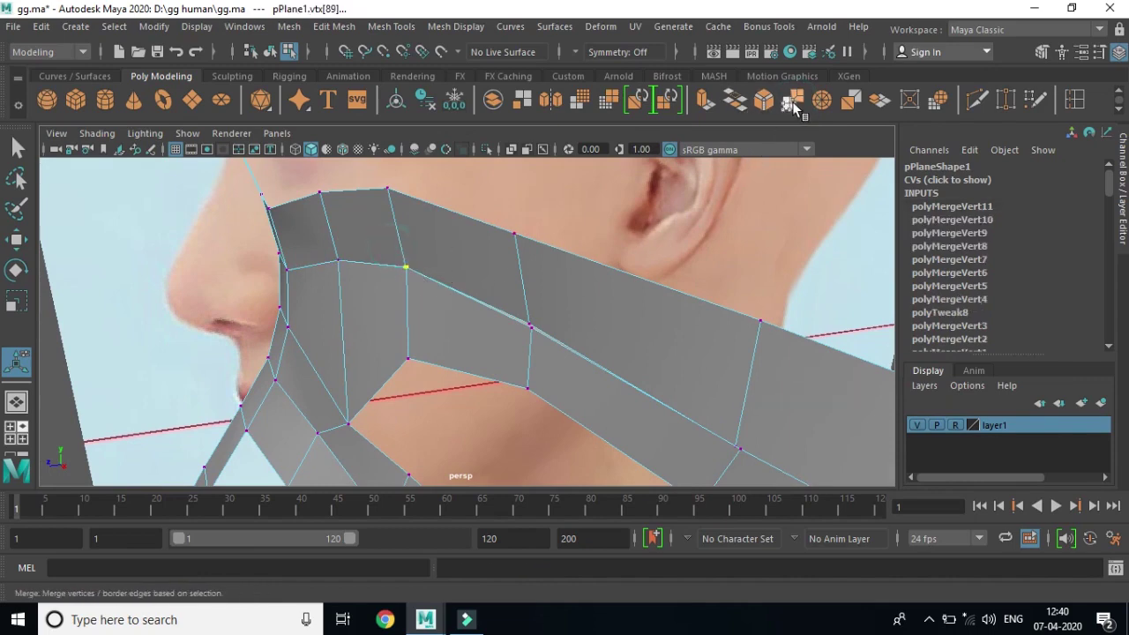
pyautogui.click(792, 102)
pyautogui.moveTo(498, 289); pyautogui.dragTo(572, 362)
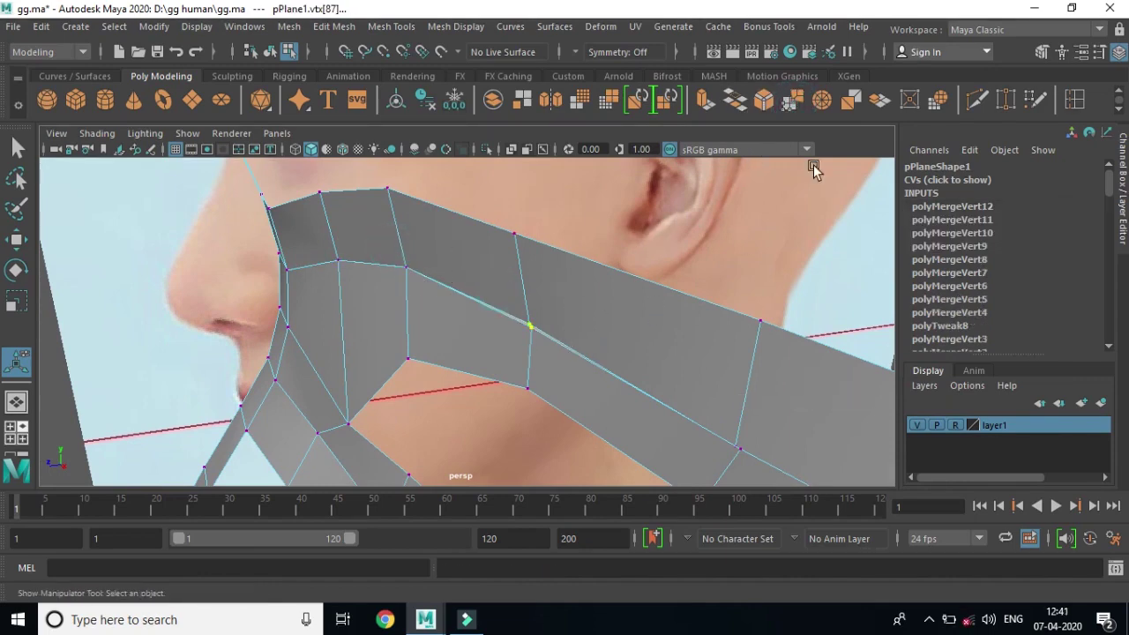
pyautogui.click(794, 102)
# Step: Weld the remaining vertex pairs on the upper and outer cheek edges
pyautogui.moveTo(762, 366)
pyautogui.keyDown('alt'); pyautogui.mouseDown()
pyautogui.moveTo(554, 221)
pyautogui.moveTo(529, 225)
pyautogui.mouseUp(); pyautogui.keyUp('alt')
pyautogui.click(429, 206)
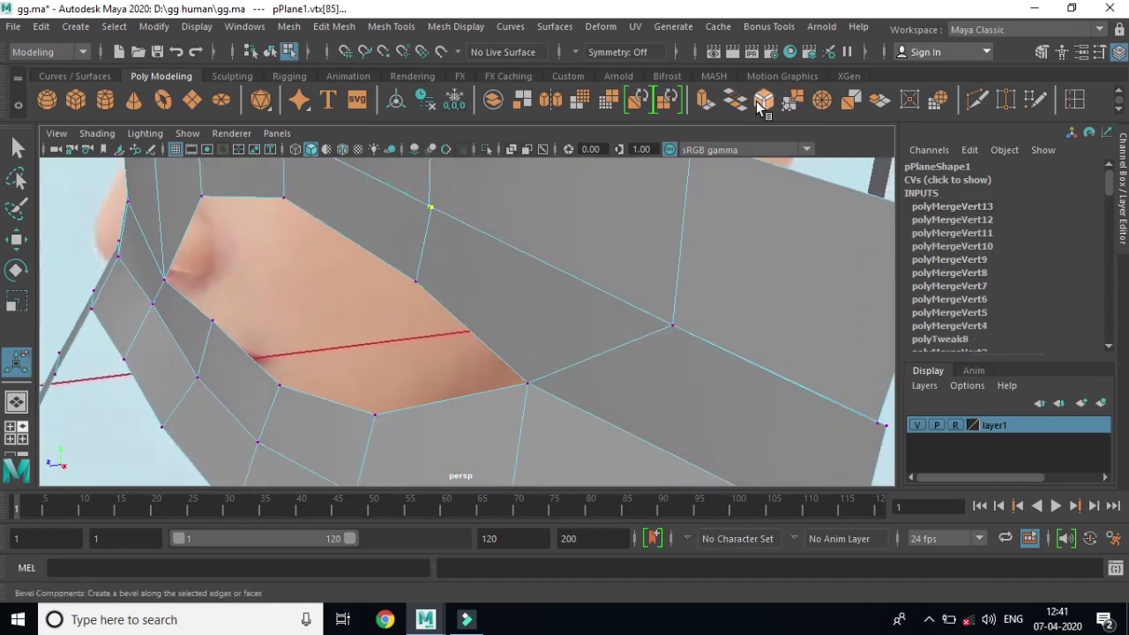
pyautogui.click(793, 102)
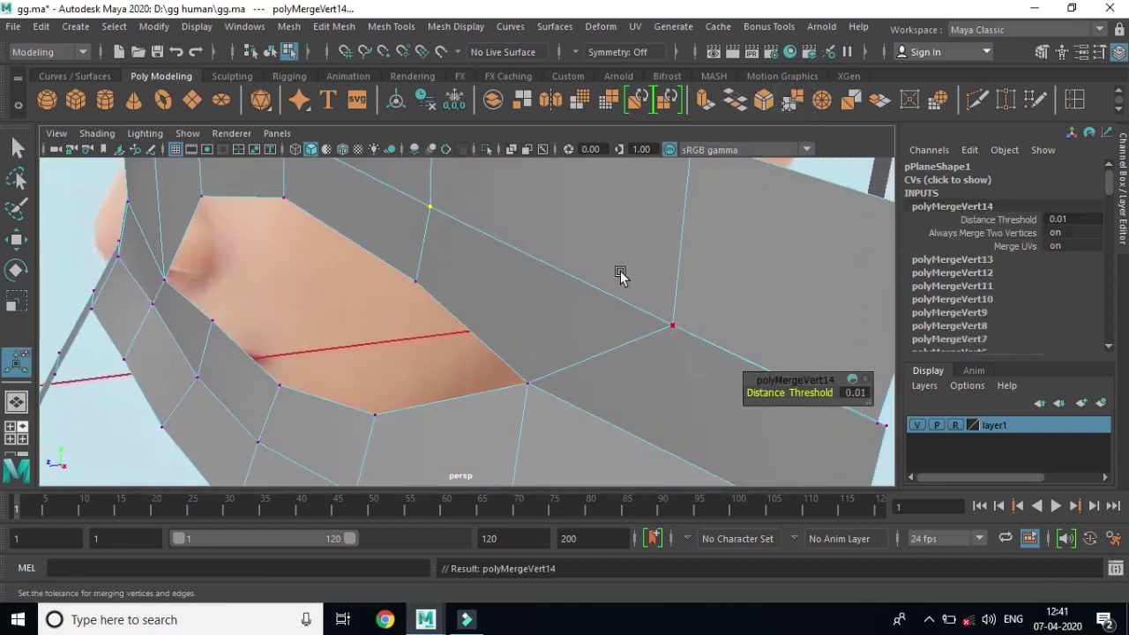
pyautogui.moveTo(620, 275); pyautogui.dragTo(718, 379)
pyautogui.click(793, 101)
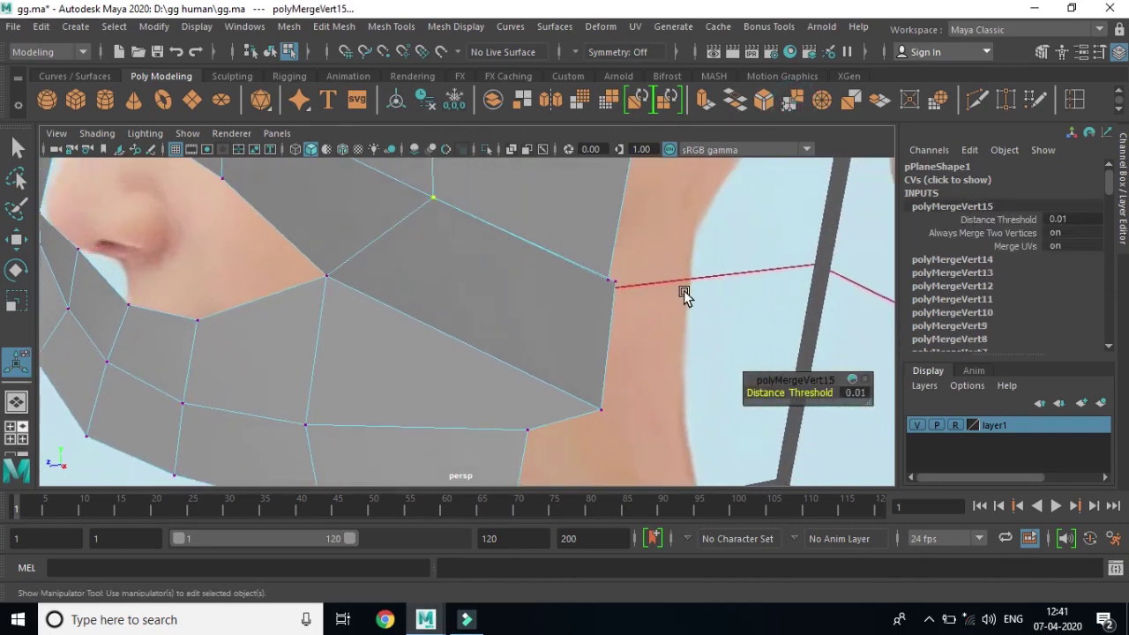
pyautogui.click(610, 280)
pyautogui.click(794, 104)
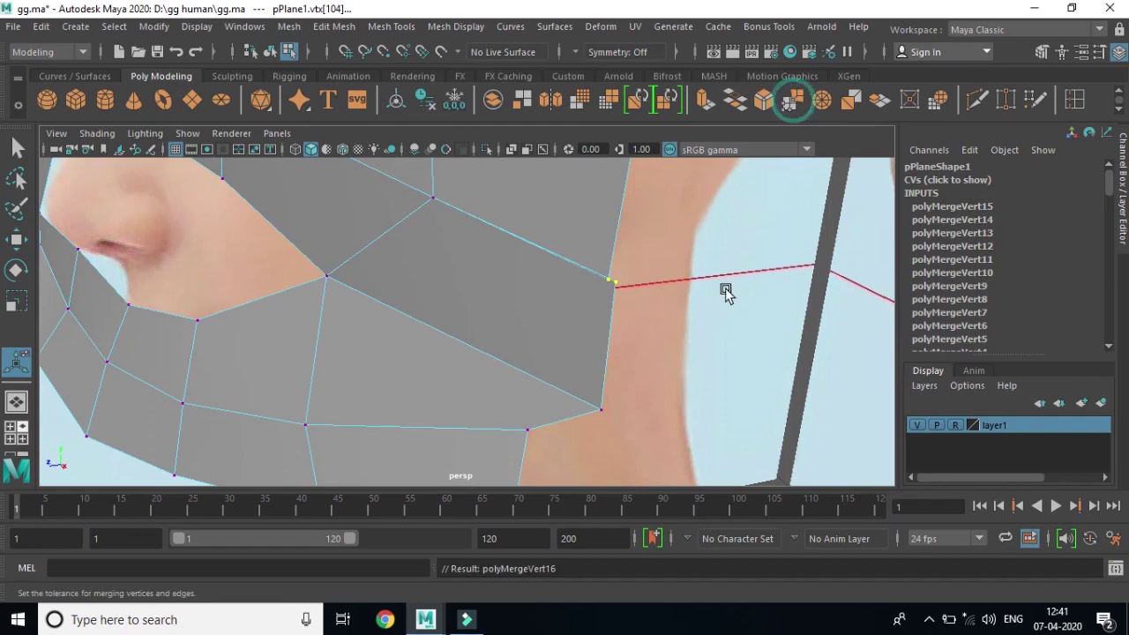
# Step: Return the mesh to Object Mode and preview the half-face mesh smoothed (key 3)
pyautogui.moveTo(750, 245)
pyautogui.keyDown('alt'); pyautogui.mouseDown()
pyautogui.moveTo(739, 341)
pyautogui.moveTo(785, 328)
pyautogui.moveTo(656, 319)
pyautogui.mouseUp(); pyautogui.keyUp('alt')
pyautogui.moveTo(602, 393)
pyautogui.keyDown('alt'); pyautogui.mouseDown()
pyautogui.moveTo(669, 364)
pyautogui.moveTo(676, 373)
pyautogui.moveTo(680, 348)
pyautogui.mouseUp(); pyautogui.keyUp('alt')
pyautogui.scroll(-3, 647, 362)
pyautogui.scroll(-3, 647, 363)
pyautogui.keyDown('alt'); pyautogui.moveTo(605, 396); pyautogui.dragTo(653, 397); pyautogui.keyUp('alt')
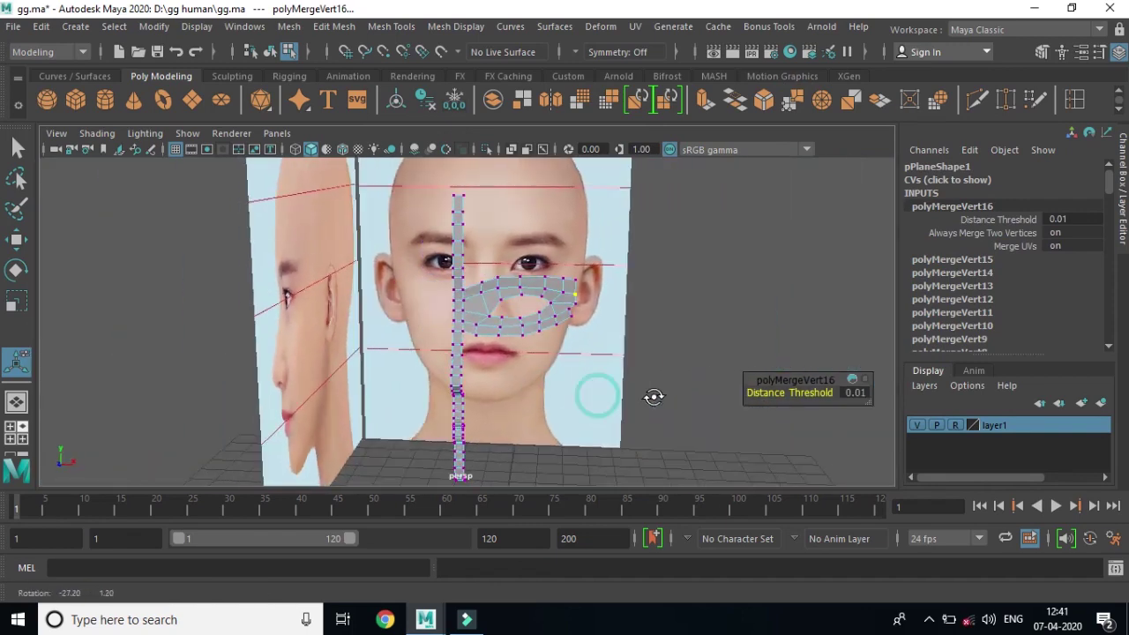
pyautogui.scroll(2, 600, 381)
pyautogui.scroll(3, 608, 366)
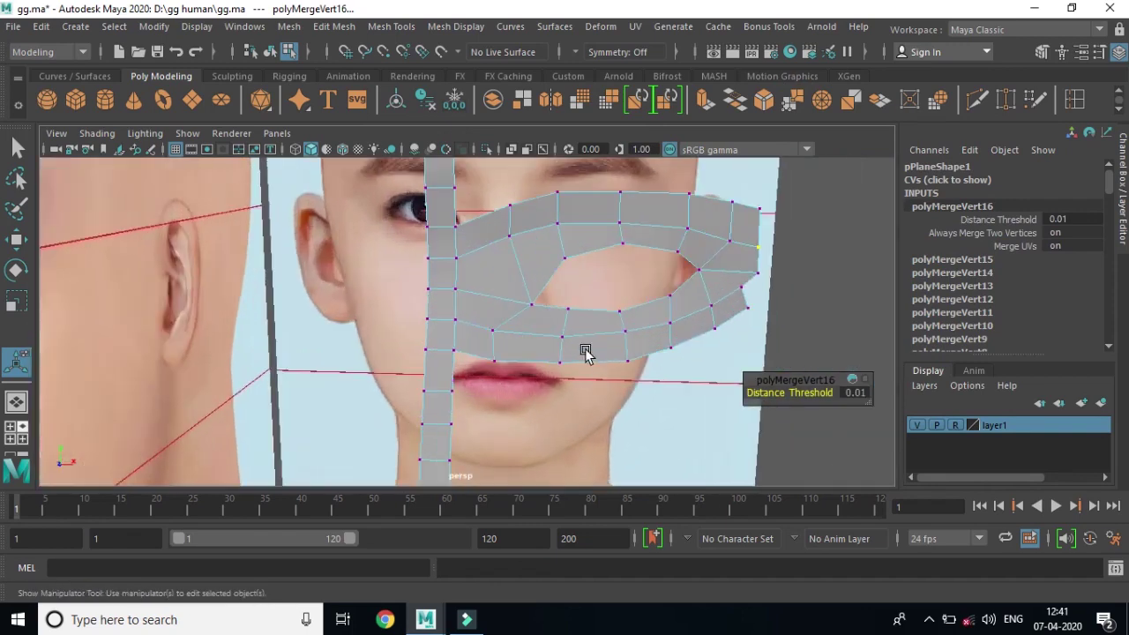
pyautogui.moveTo(533, 224); pyautogui.dragTo(564, 225, button='right')
pyautogui.click(534, 251)
pyautogui.press('3')
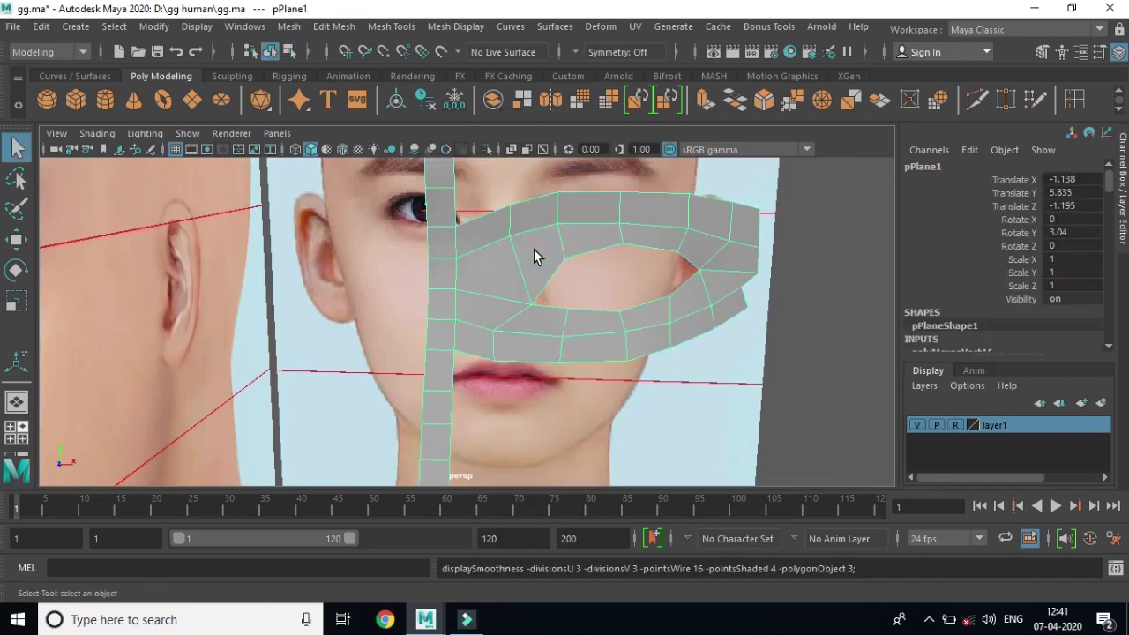
# Step: Bring up the front view of the face and the half-mask mesh
pyautogui.moveTo(764, 391)
pyautogui.keyDown('alt'); pyautogui.mouseDown()
pyautogui.moveTo(680, 391)
pyautogui.moveTo(693, 321)
pyautogui.mouseUp(); pyautogui.keyUp('alt')
pyautogui.scroll(-4, 673, 383)
pyautogui.press('space')
pyautogui.press('space')
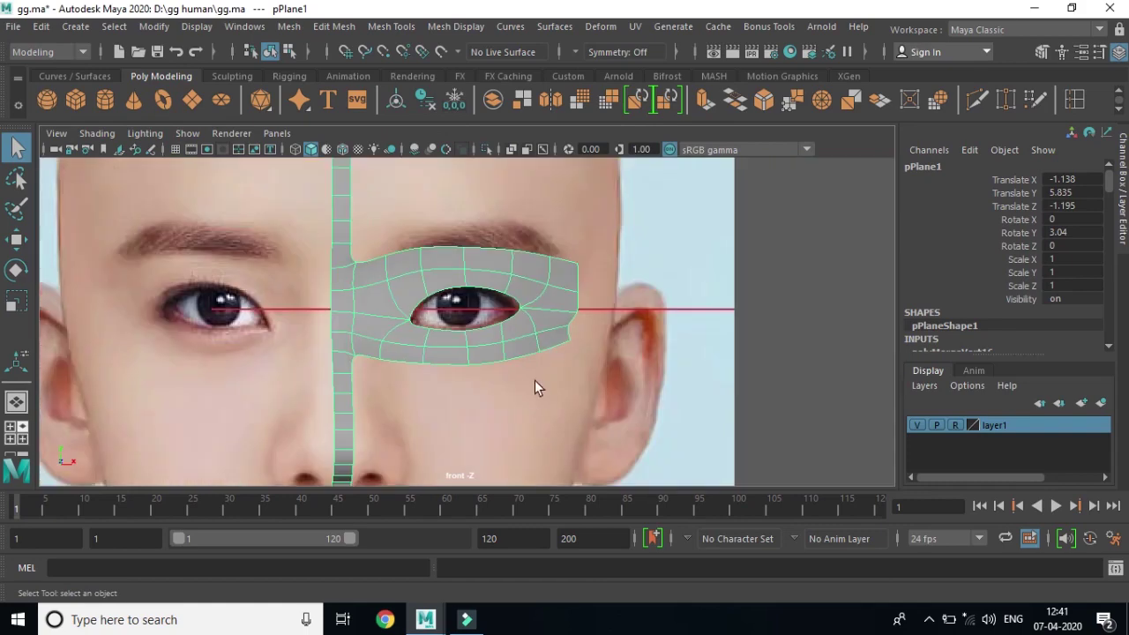
pyautogui.scroll(-2, 547, 366)
pyautogui.scroll(-1, 569, 335)
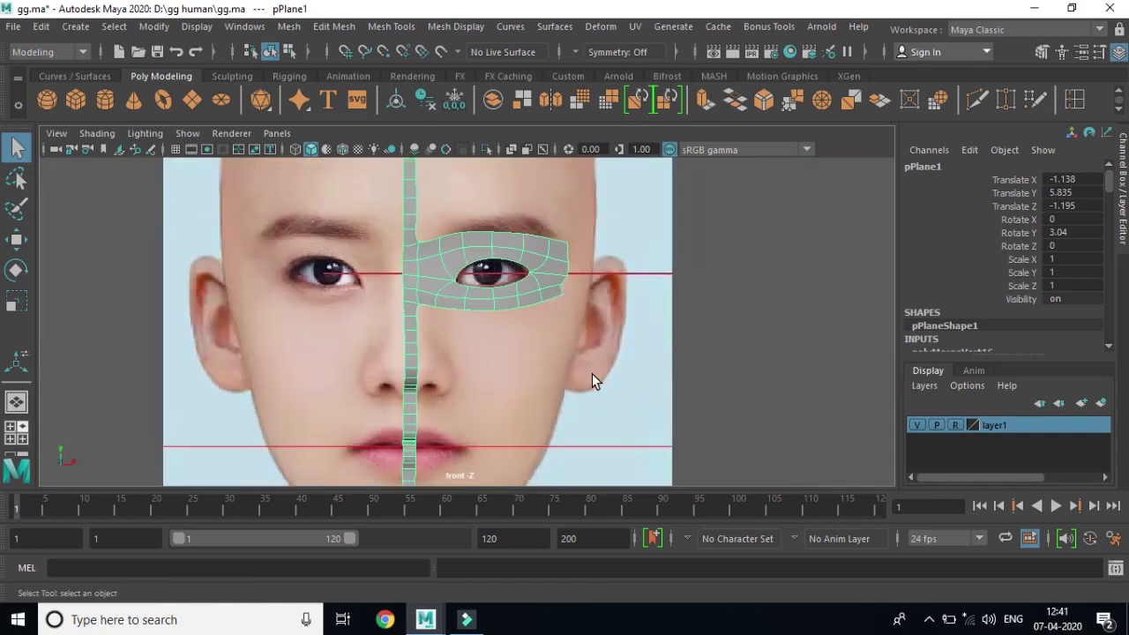
pyautogui.scroll(1, 592, 373)
pyautogui.scroll(1, 587, 376)
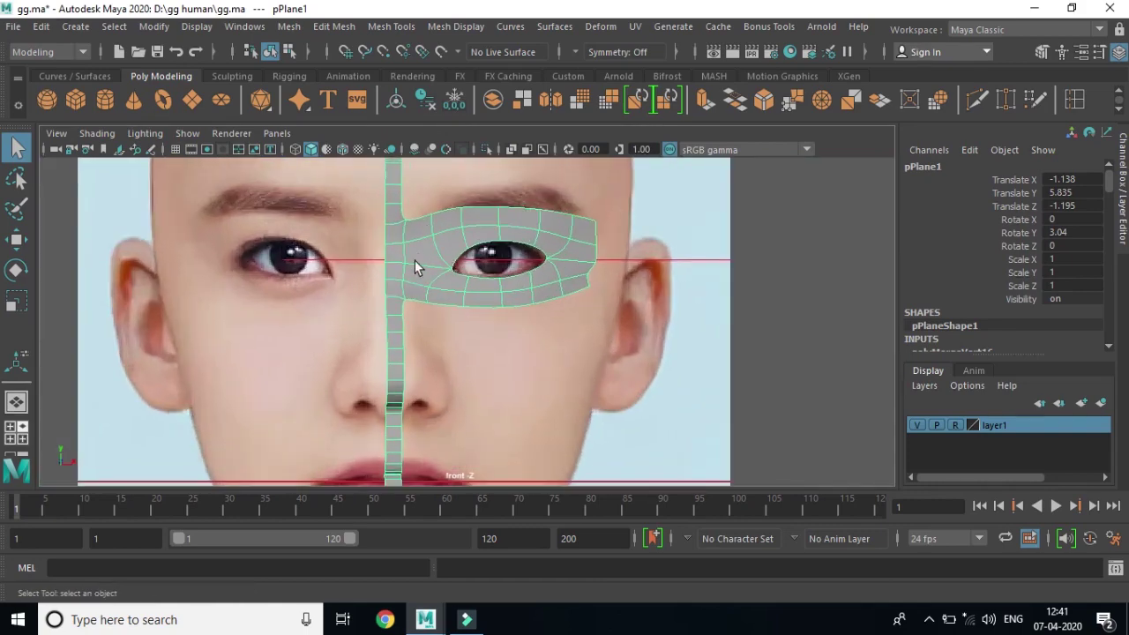
pyautogui.scroll(1, 499, 341)
pyautogui.scroll(1, 529, 347)
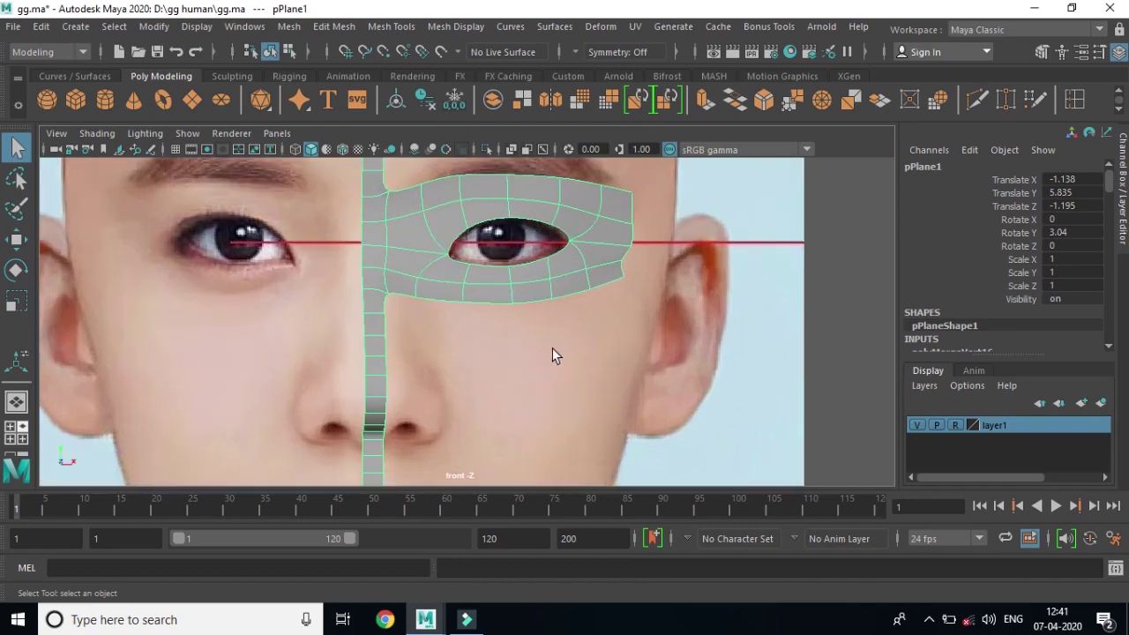
pyautogui.scroll(1, 573, 353)
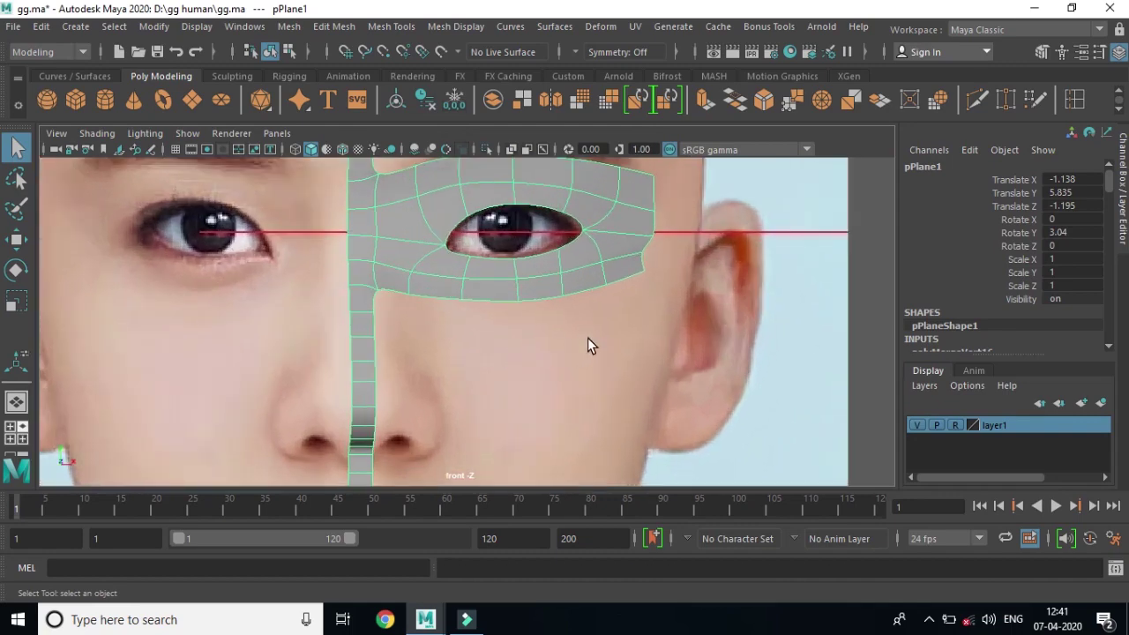
# Step: Turn off smooth mesh preview so the eye mesh shows as its unsmoothed cage
pyautogui.press('1')
pyautogui.scroll(-1, 536, 407)
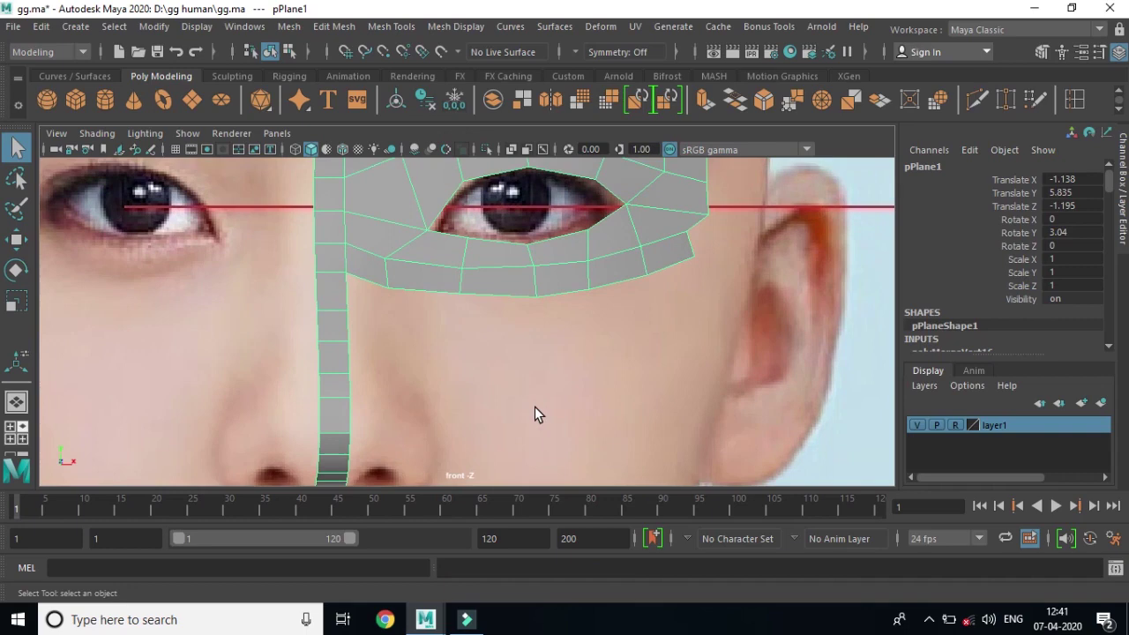
pyautogui.scroll(-2, 535, 407)
pyautogui.scroll(-1, 582, 397)
pyautogui.scroll(-1, 593, 388)
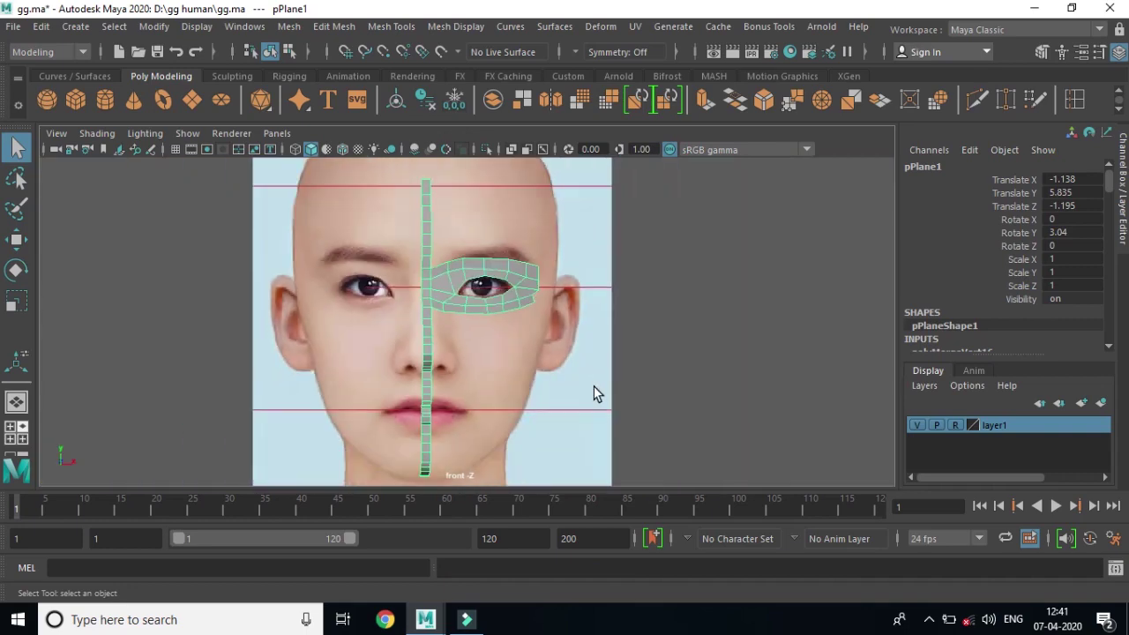
pyautogui.scroll(2, 481, 383)
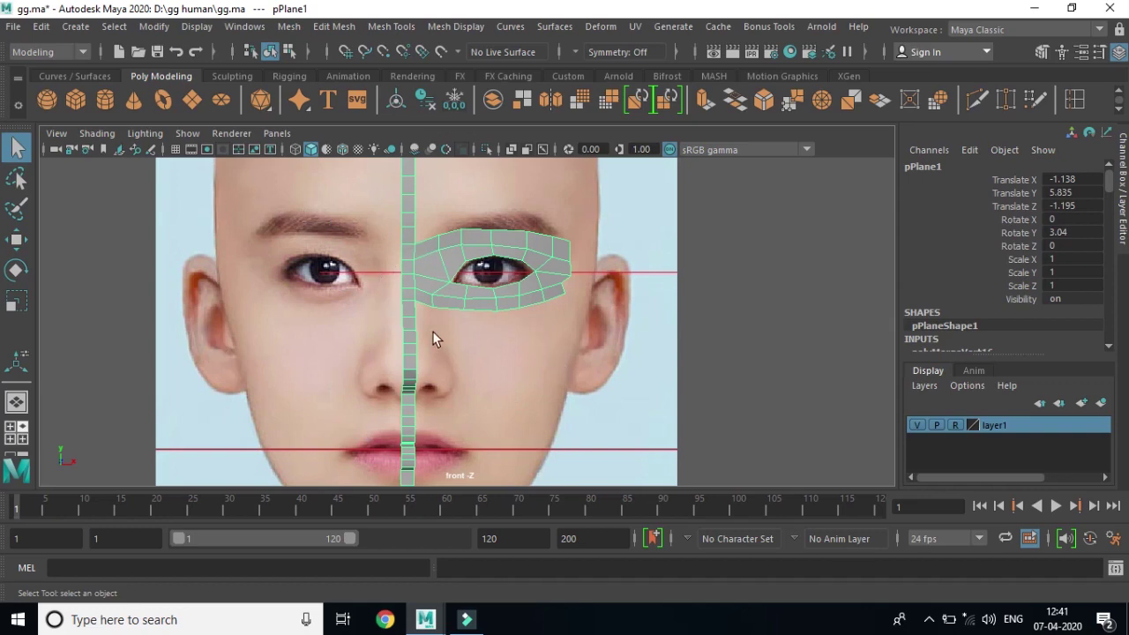
# Step: Expand the front view to fill the whole window with Ctrl+Space
pyautogui.hotkey('ctrl', 'space')
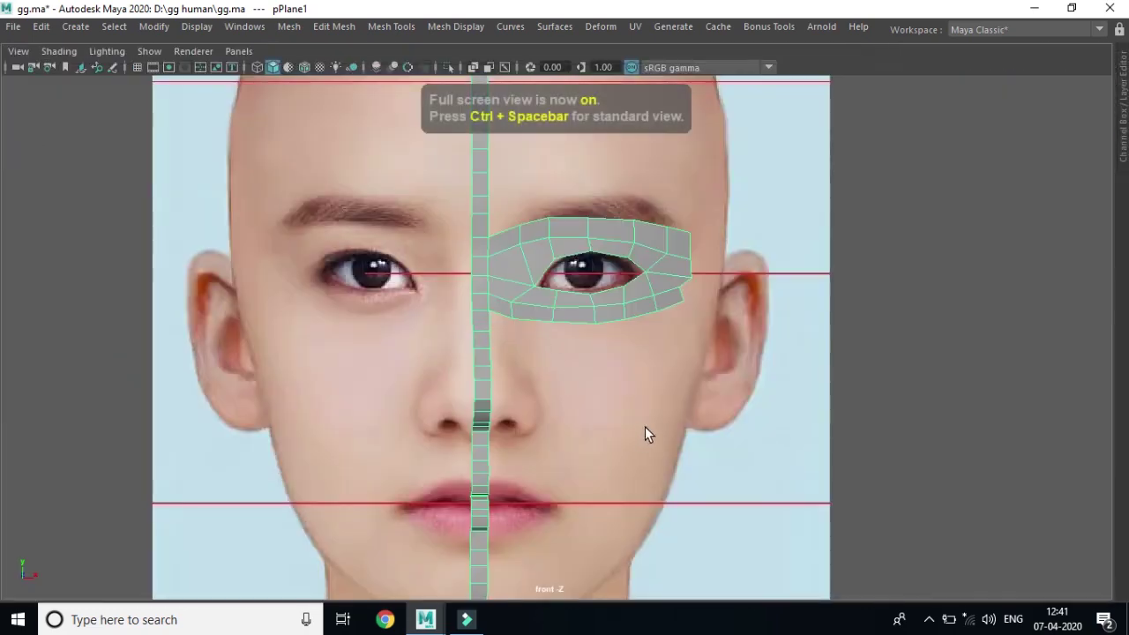
pyautogui.scroll(1, 647, 344)
pyautogui.scroll(-3, 628, 390)
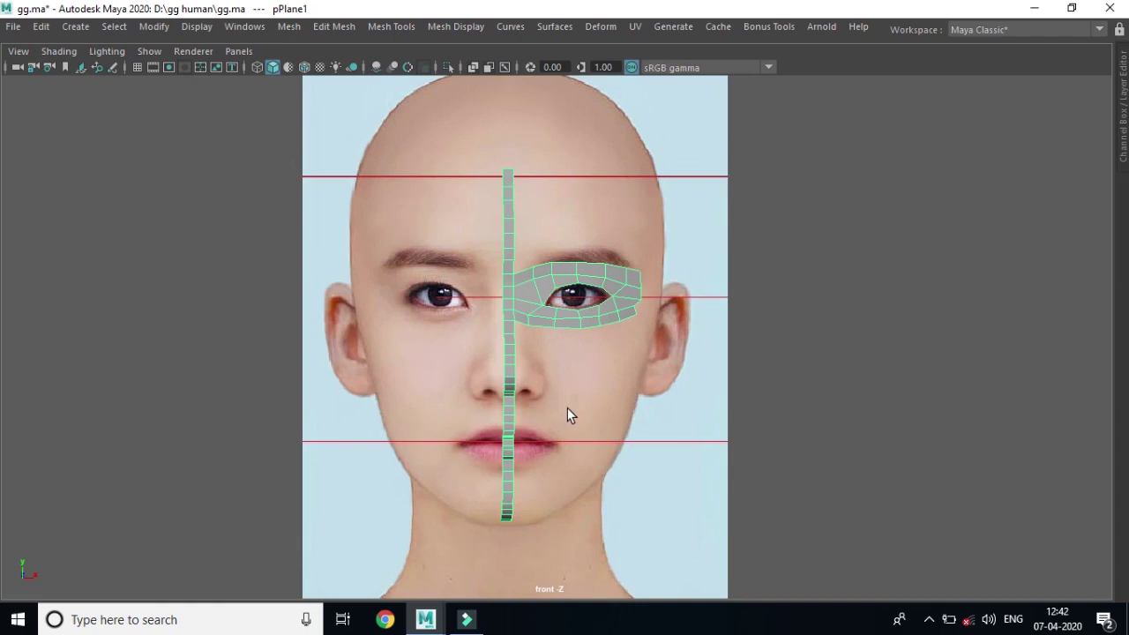
pyautogui.scroll(2, 551, 379)
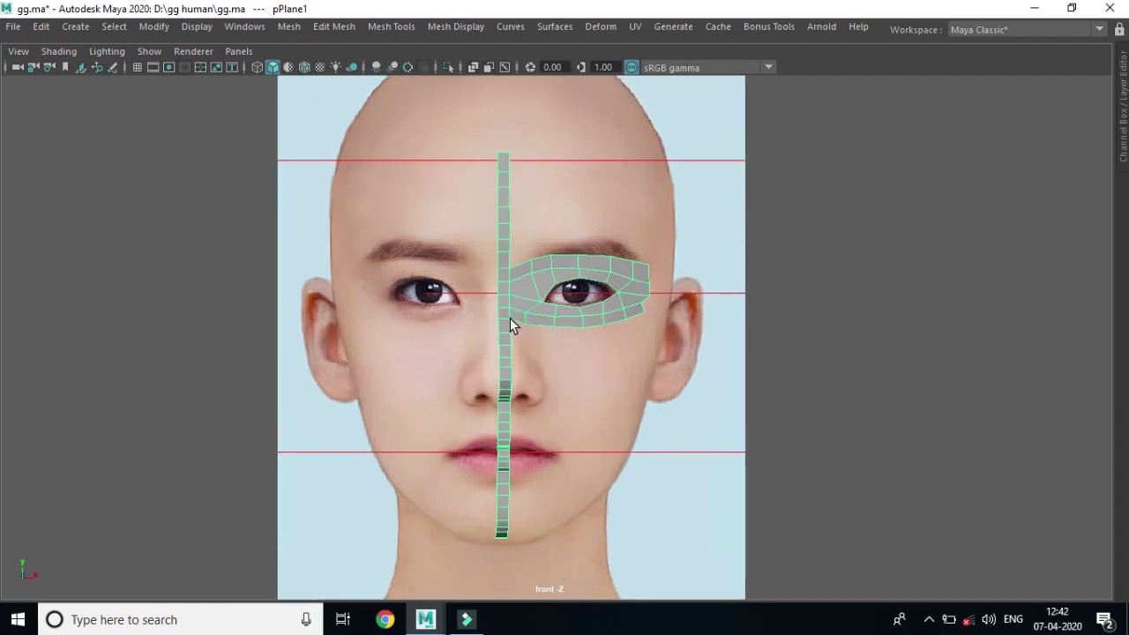
pyautogui.scroll(1, 500, 335)
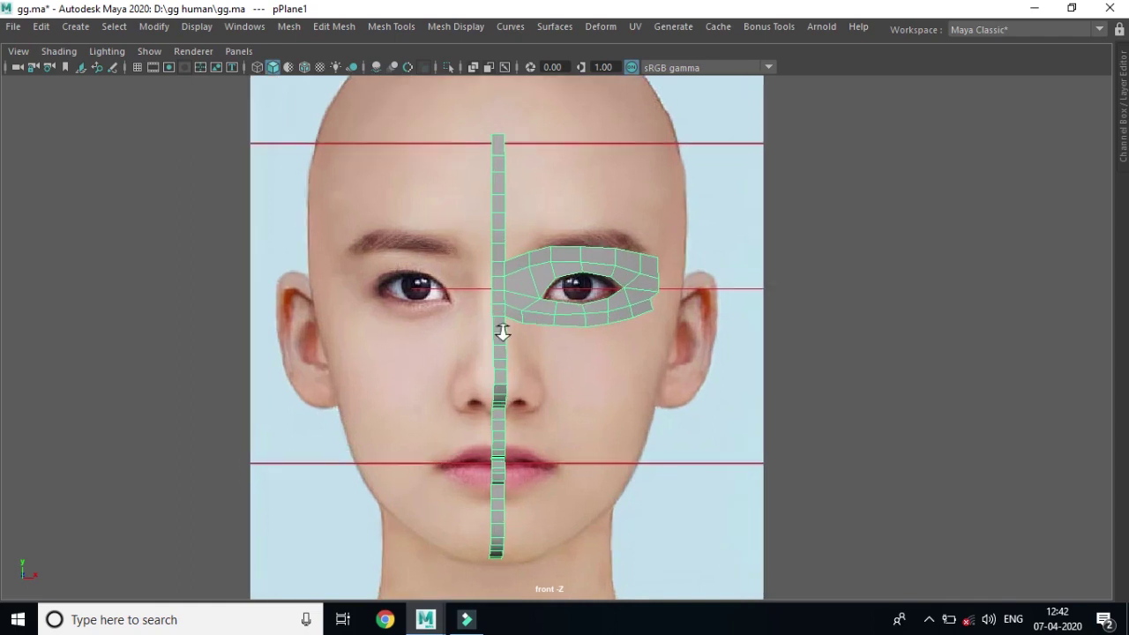
pyautogui.scroll(2, 500, 338)
pyautogui.scroll(2, 500, 333)
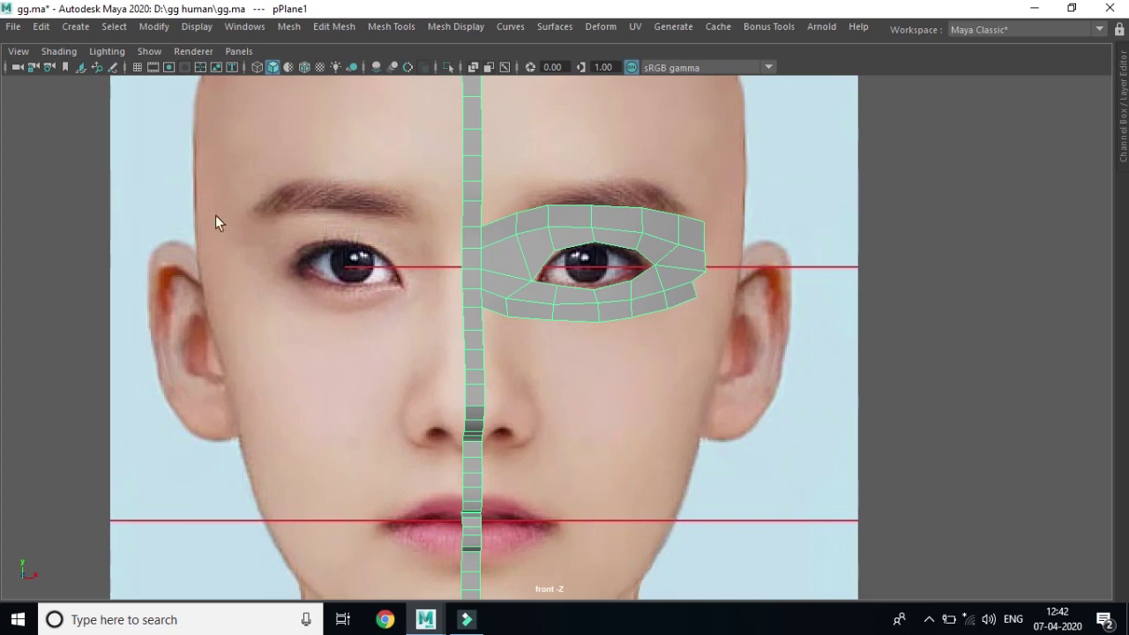
# Step: Duplicate Special the half mask as an instance with Scale X -1
pyautogui.click(41, 28)
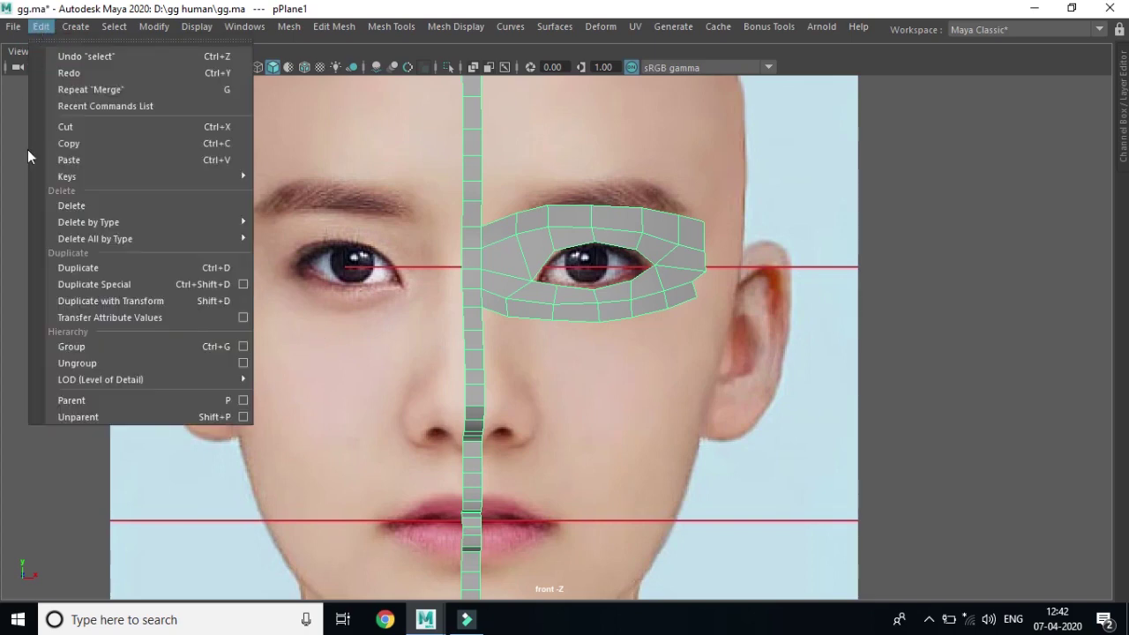
pyautogui.click(243, 284)
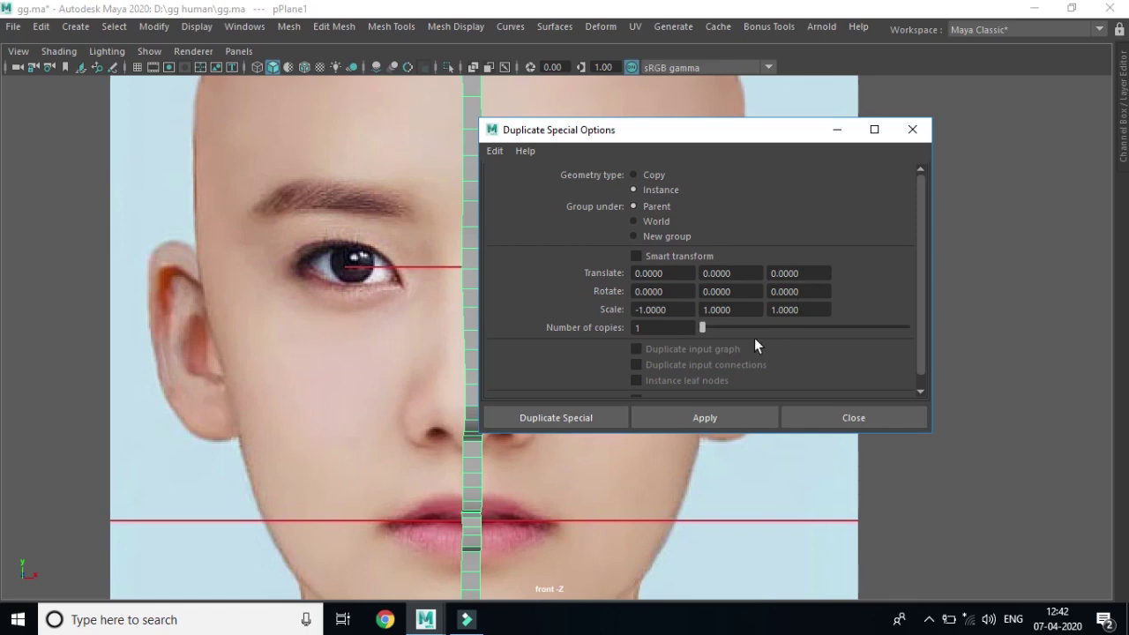
pyautogui.click(687, 422)
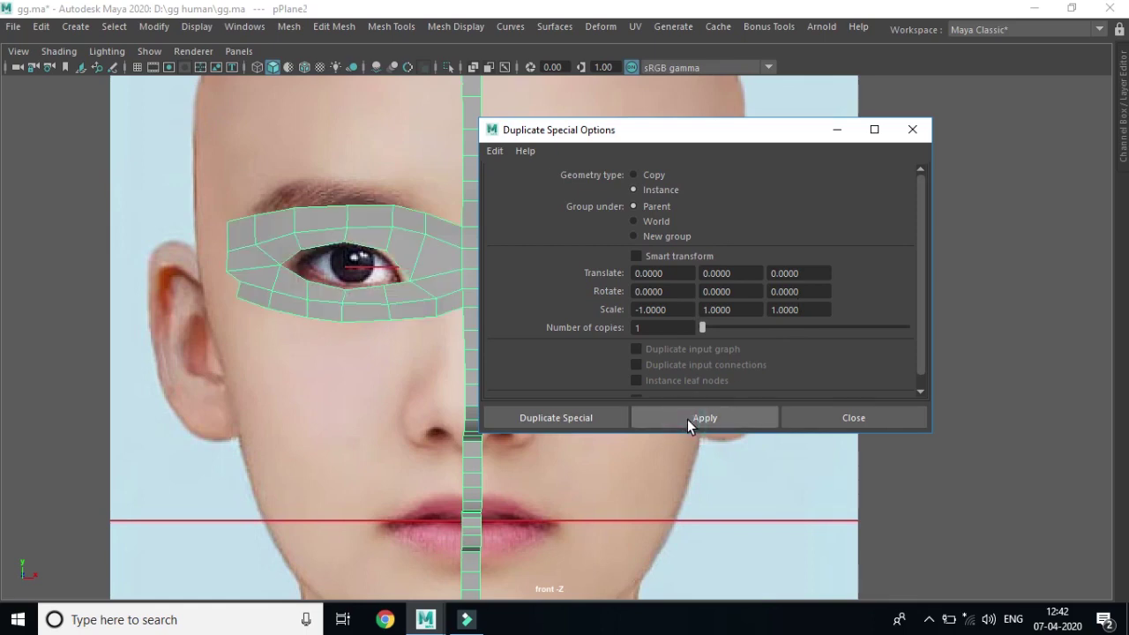
pyautogui.click(868, 424)
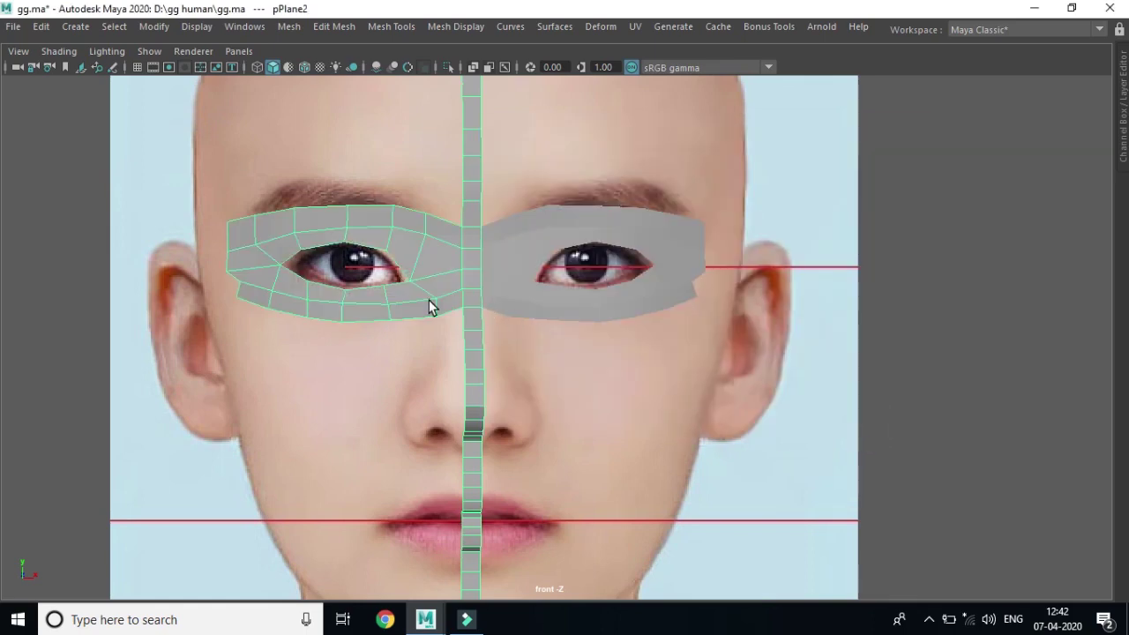
# Step: Move the mirrored copy along X so both halves meet at the centre line
pyautogui.press('w')
pyautogui.moveTo(562, 396)
pyautogui.mouseDown()
pyautogui.moveTo(525, 402)
pyautogui.moveTo(541, 405)
pyautogui.mouseUp()
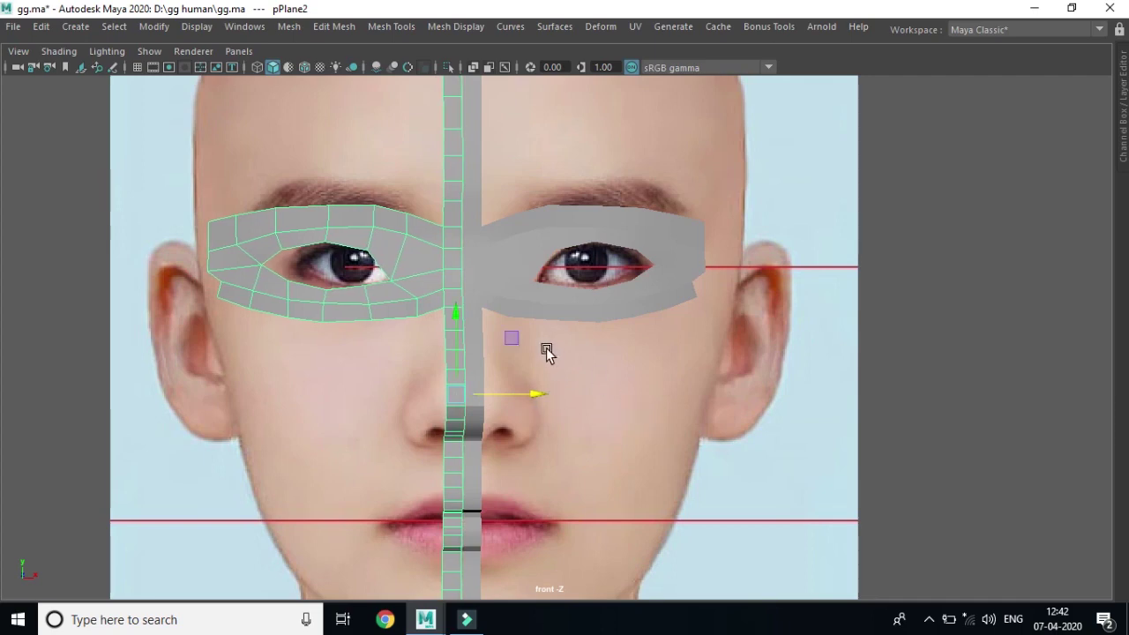
pyautogui.scroll(2, 548, 351)
pyautogui.scroll(1, 548, 351)
pyautogui.click(978, 277)
pyautogui.click(715, 265)
pyautogui.click(975, 328)
pyautogui.click(358, 265)
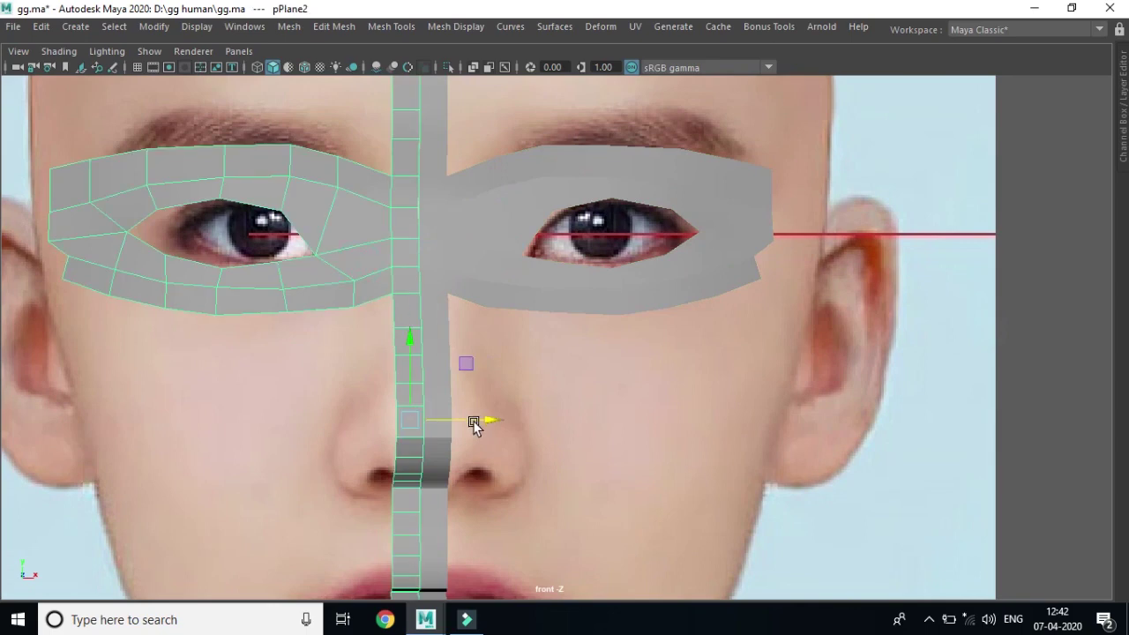
pyautogui.moveTo(492, 423); pyautogui.dragTo(493, 420)
pyautogui.click(763, 409)
pyautogui.scroll(-3, 522, 319)
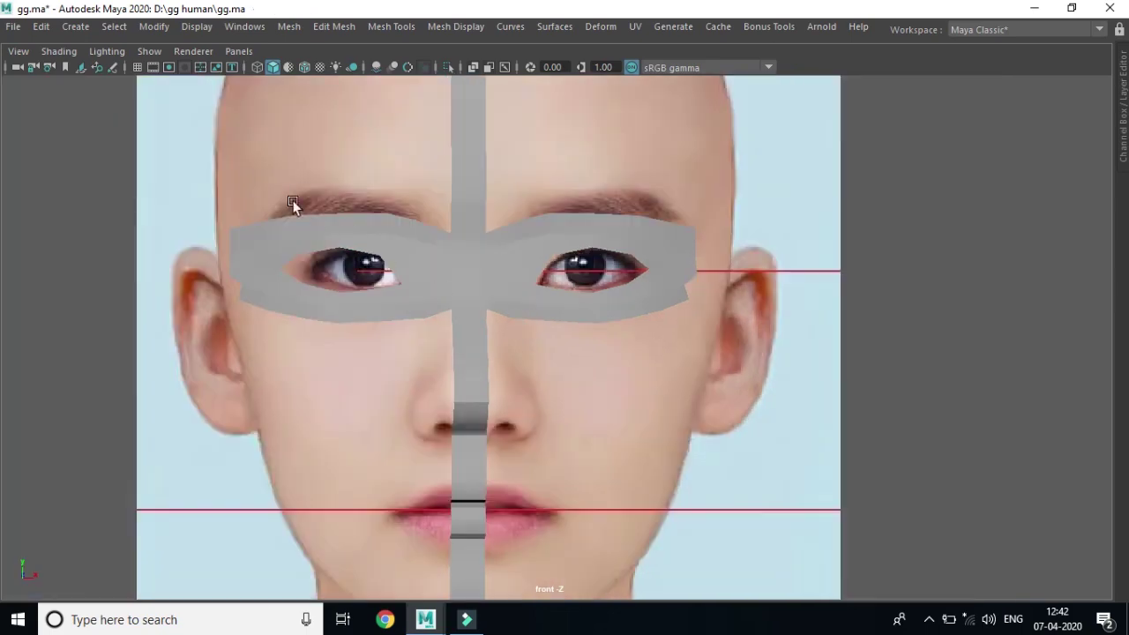
pyautogui.click(58, 51)
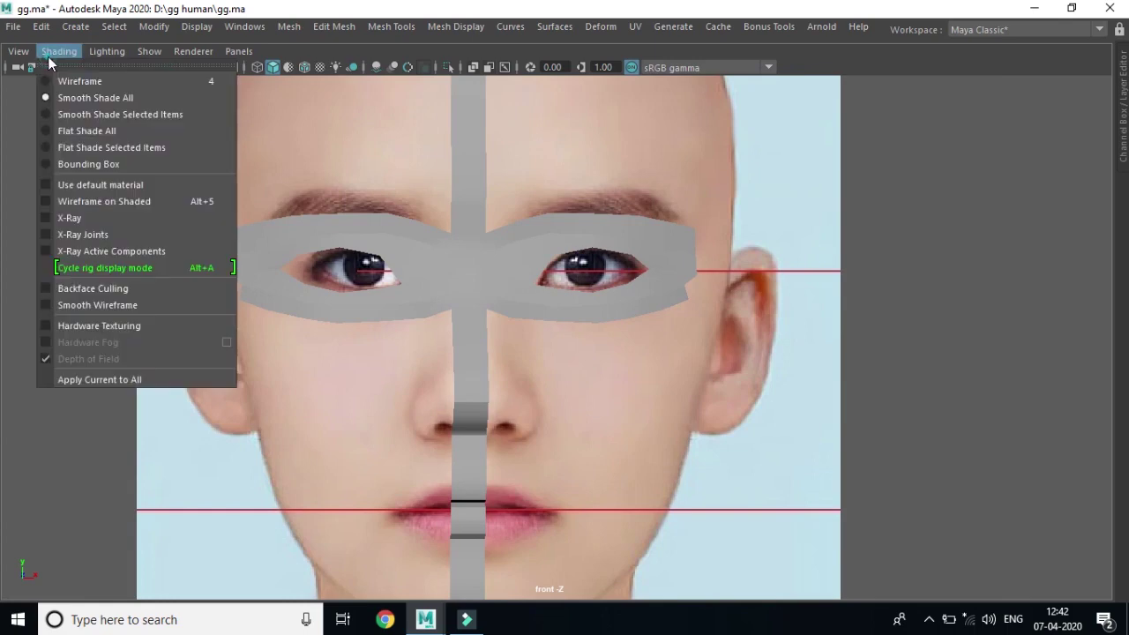
pyautogui.click(47, 208)
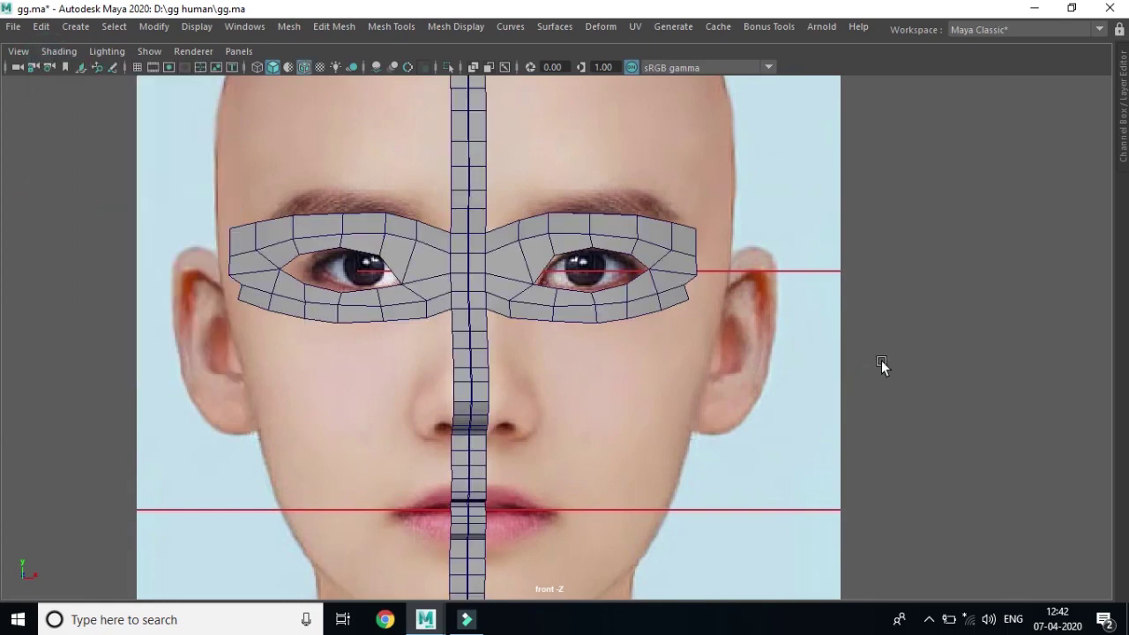
pyautogui.click(656, 300)
pyautogui.moveTo(657, 302); pyautogui.dragTo(618, 181, button='right')
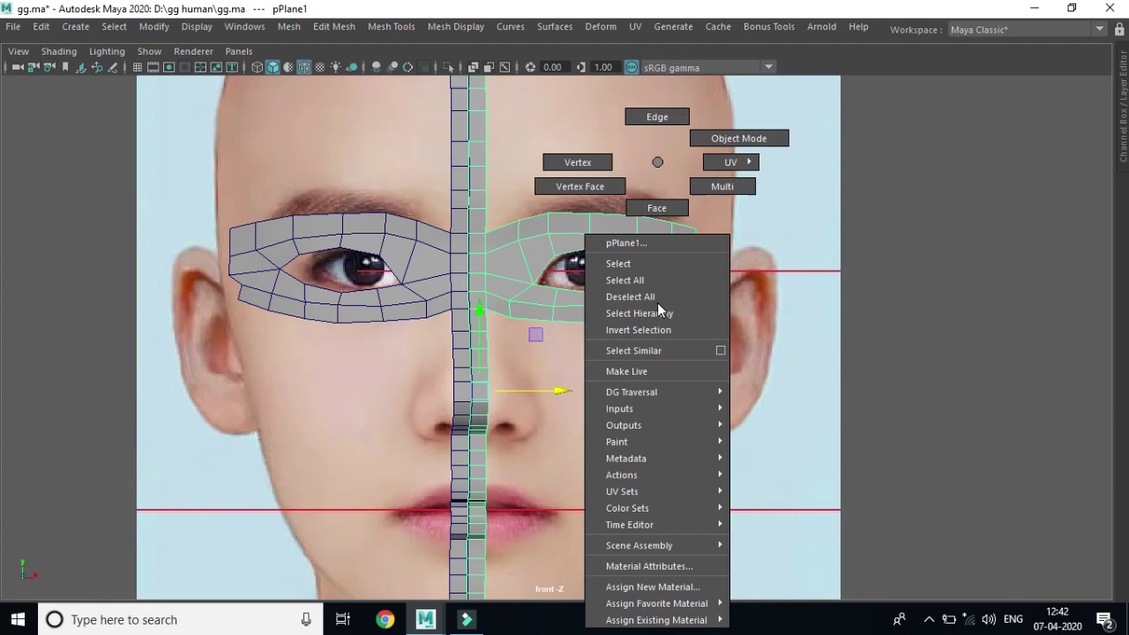
pyautogui.click(628, 320)
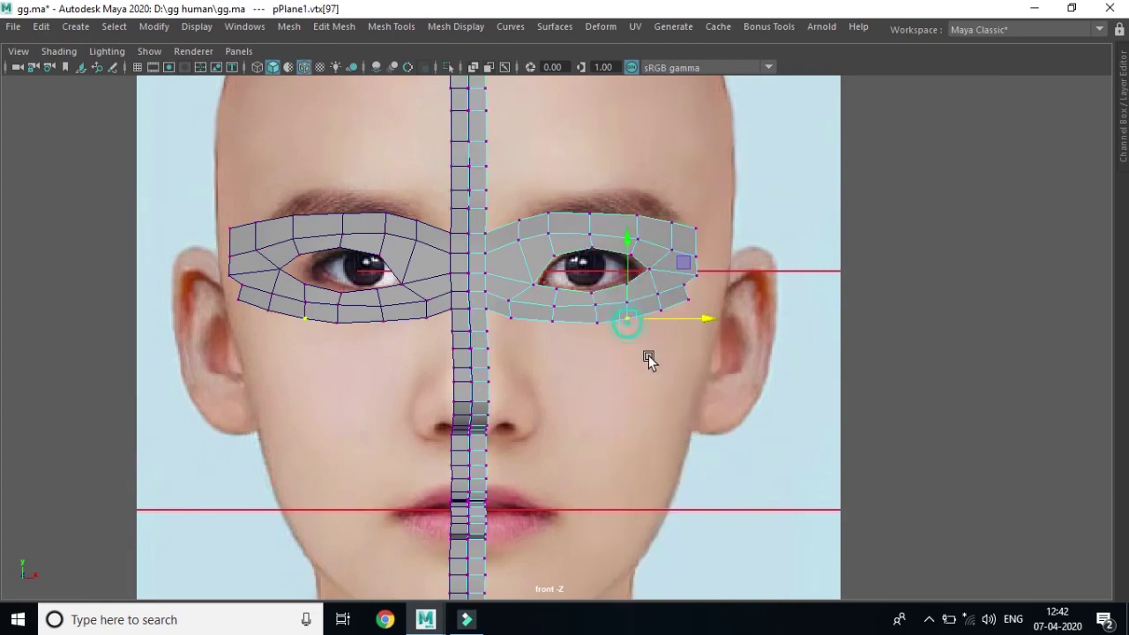
pyautogui.moveTo(628, 319); pyautogui.dragTo(622, 383)
pyautogui.click(635, 375)
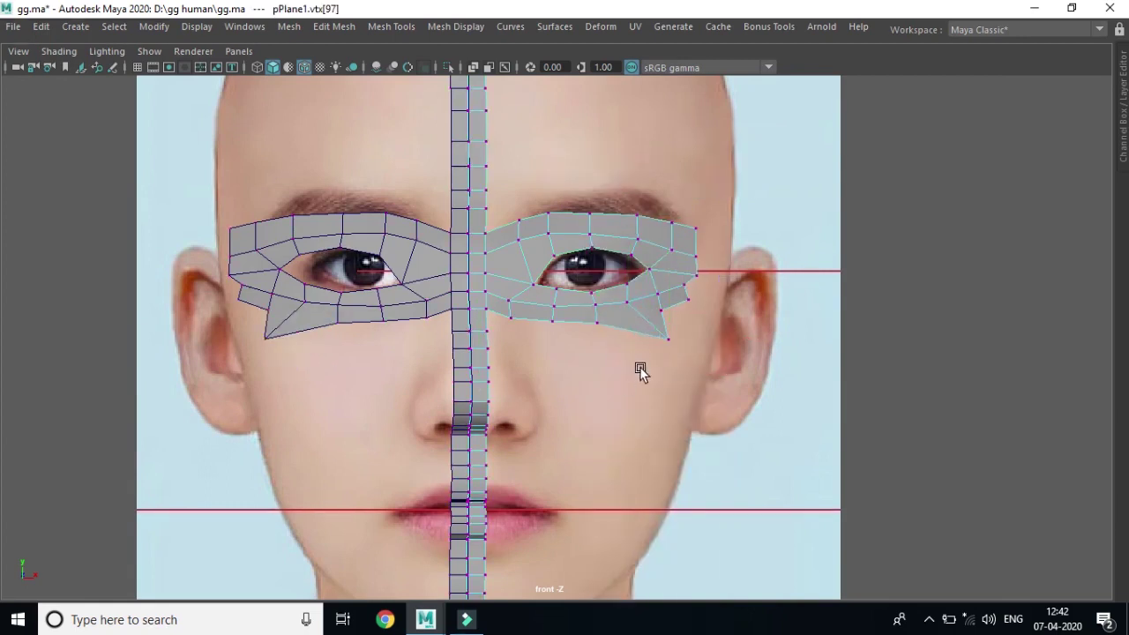
pyautogui.click(685, 351)
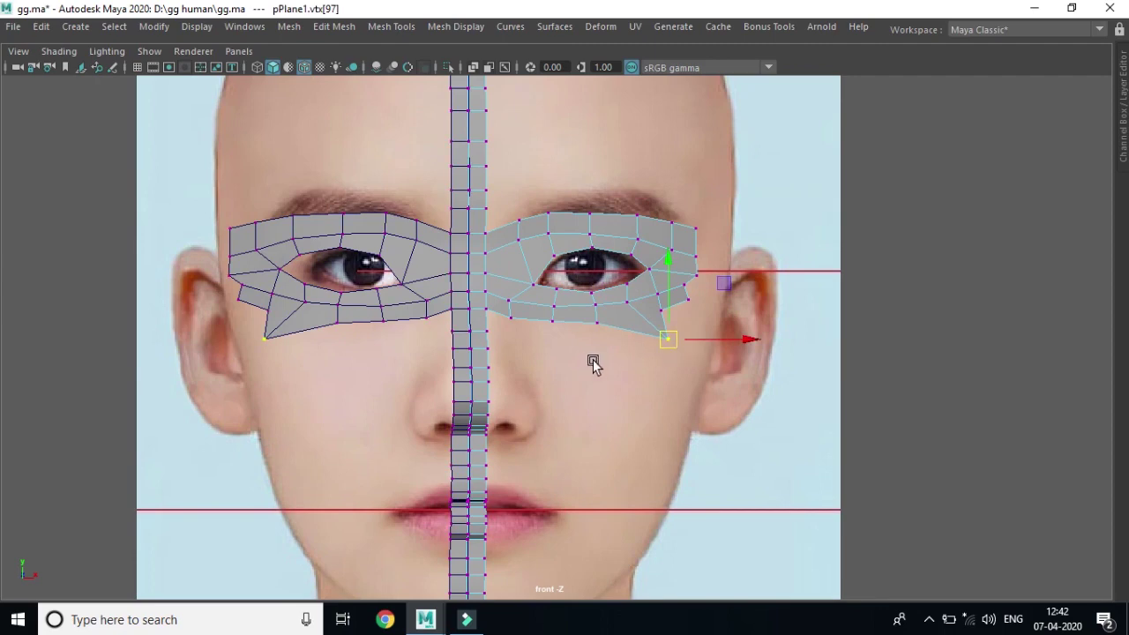
pyautogui.hotkey('ctrl', 'z')
pyautogui.scroll(-3, 622, 384)
pyautogui.scroll(-2, 627, 395)
pyautogui.keyDown('alt'); pyautogui.moveTo(635, 404); pyautogui.dragTo(769, 446); pyautogui.keyUp('alt')
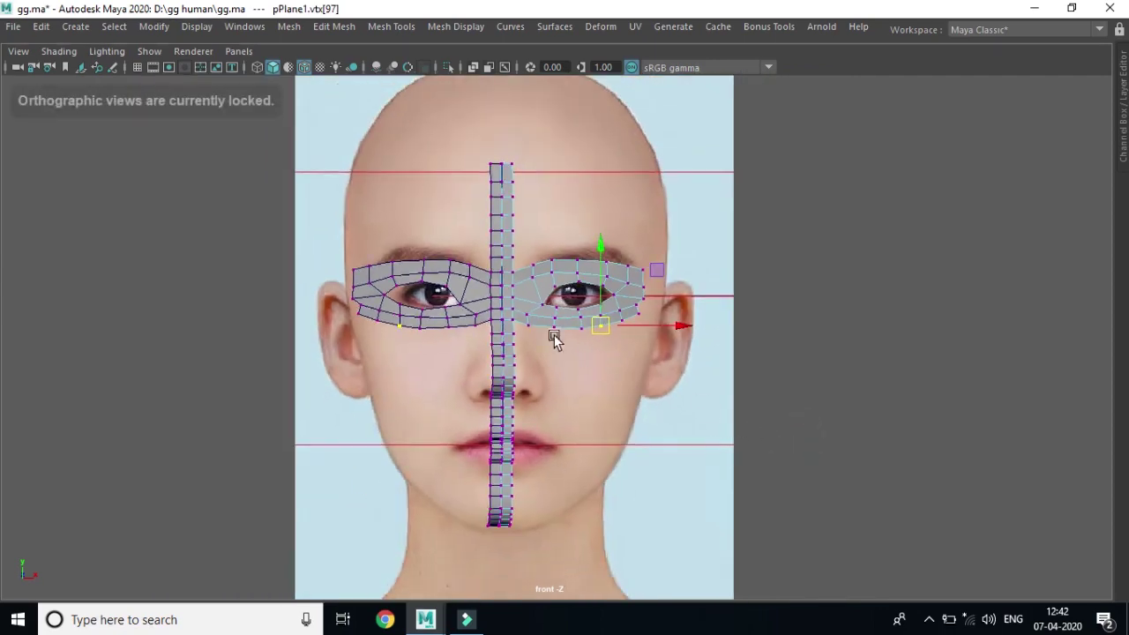
pyautogui.doubleClick(469, 301)
pyautogui.click(694, 430)
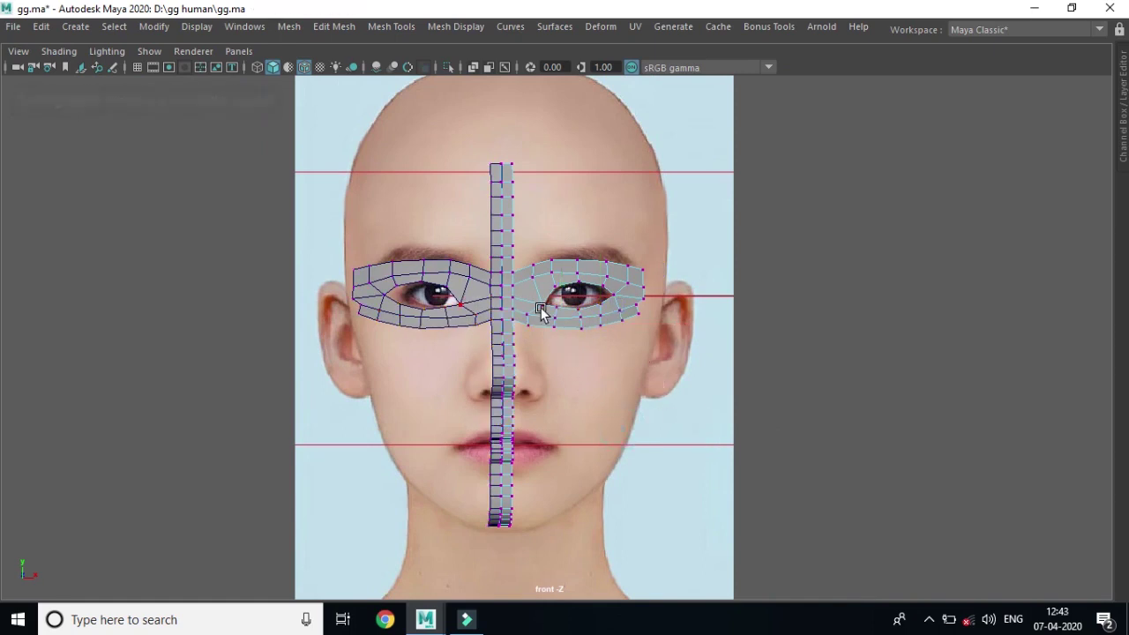
pyautogui.moveTo(541, 162); pyautogui.dragTo(612, 147, button='right')
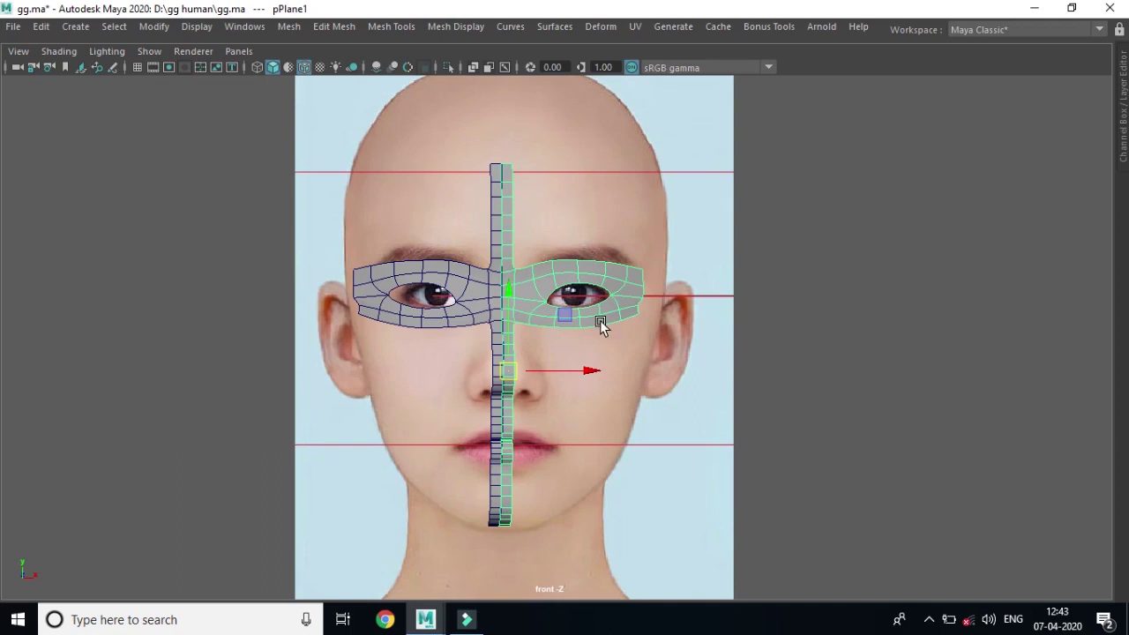
pyautogui.click(58, 52)
pyautogui.click(45, 201)
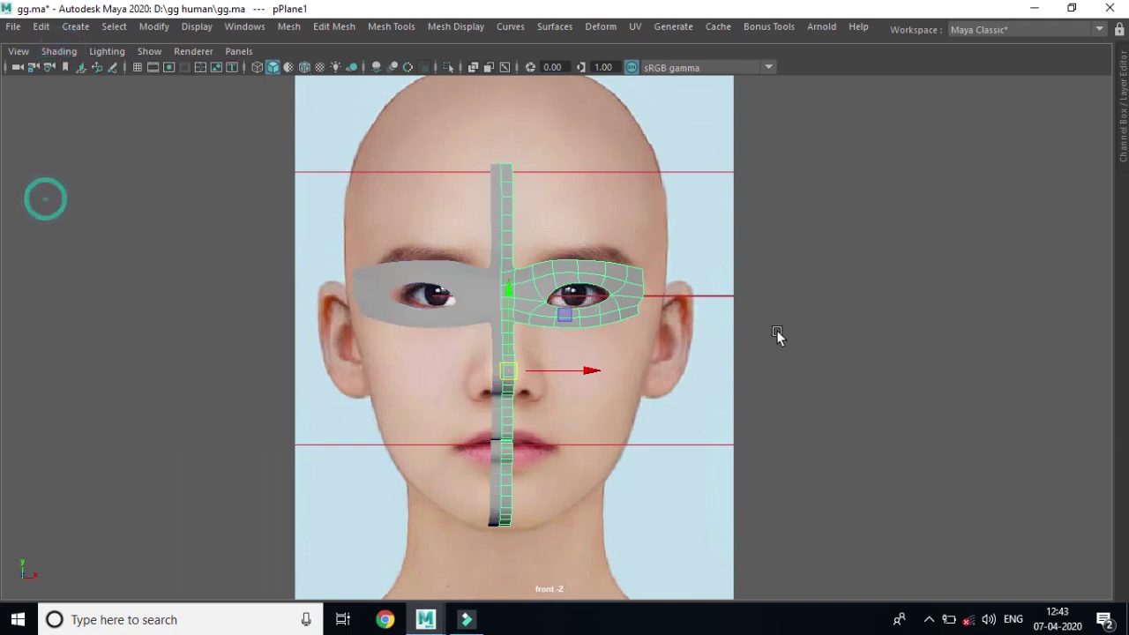
pyautogui.click(899, 272)
# Step: Maximise the perspective view and orbit the mirrored mask against the front and side references
pyautogui.press('space')
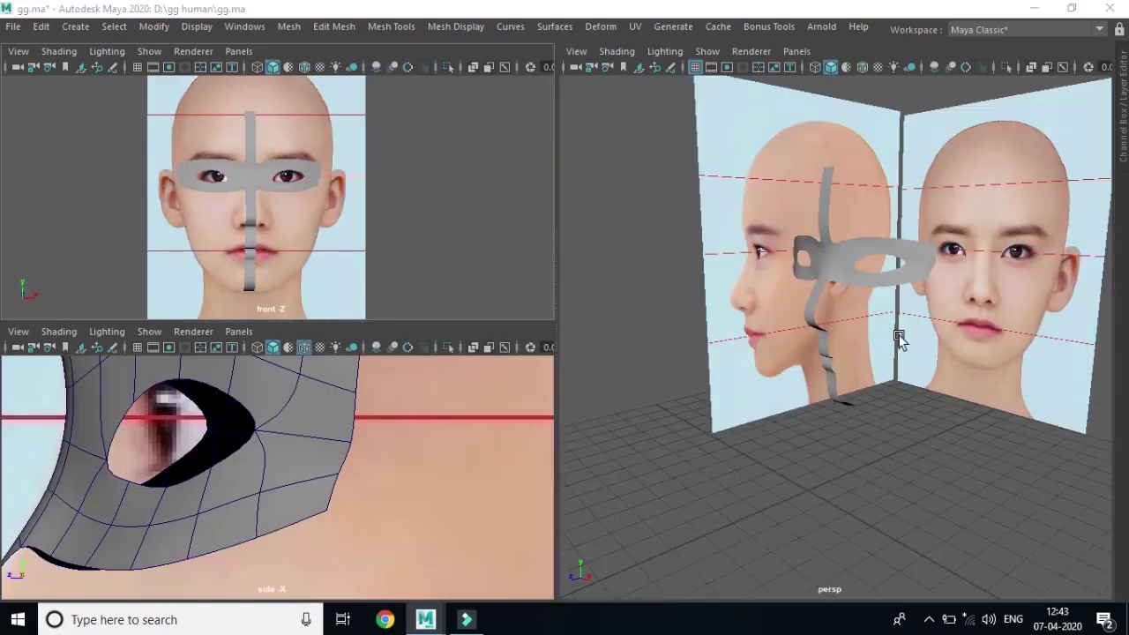
pyautogui.press('space')
pyautogui.moveTo(825, 403)
pyautogui.keyDown('alt'); pyautogui.mouseDown()
pyautogui.moveTo(711, 384)
pyautogui.moveTo(647, 407)
pyautogui.moveTo(902, 396)
pyautogui.moveTo(990, 409)
pyautogui.moveTo(964, 442)
pyautogui.moveTo(906, 414)
pyautogui.moveTo(820, 403)
pyautogui.moveTo(842, 402)
pyautogui.mouseUp(); pyautogui.keyUp('alt')
pyautogui.scroll(-2, 766, 363)
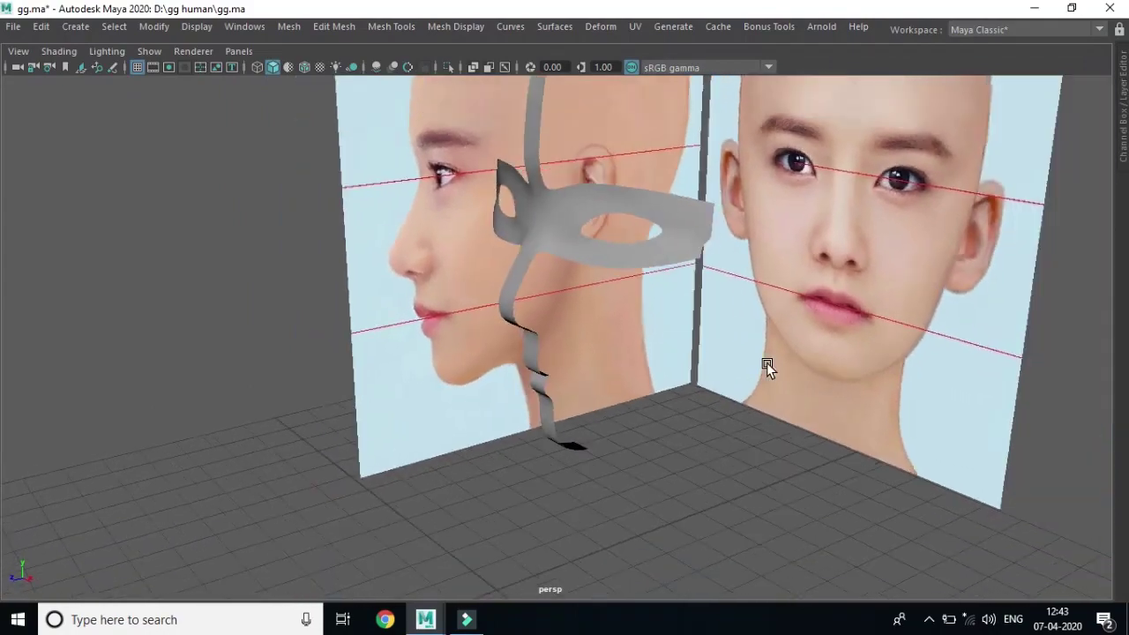
pyautogui.scroll(-3, 697, 377)
pyautogui.moveTo(682, 382)
pyautogui.keyDown('alt'); pyautogui.mouseDown()
pyautogui.moveTo(718, 396)
pyautogui.moveTo(740, 425)
pyautogui.moveTo(617, 425)
pyautogui.moveTo(641, 422)
pyautogui.moveTo(631, 414)
pyautogui.mouseUp(); pyautogui.keyUp('alt')
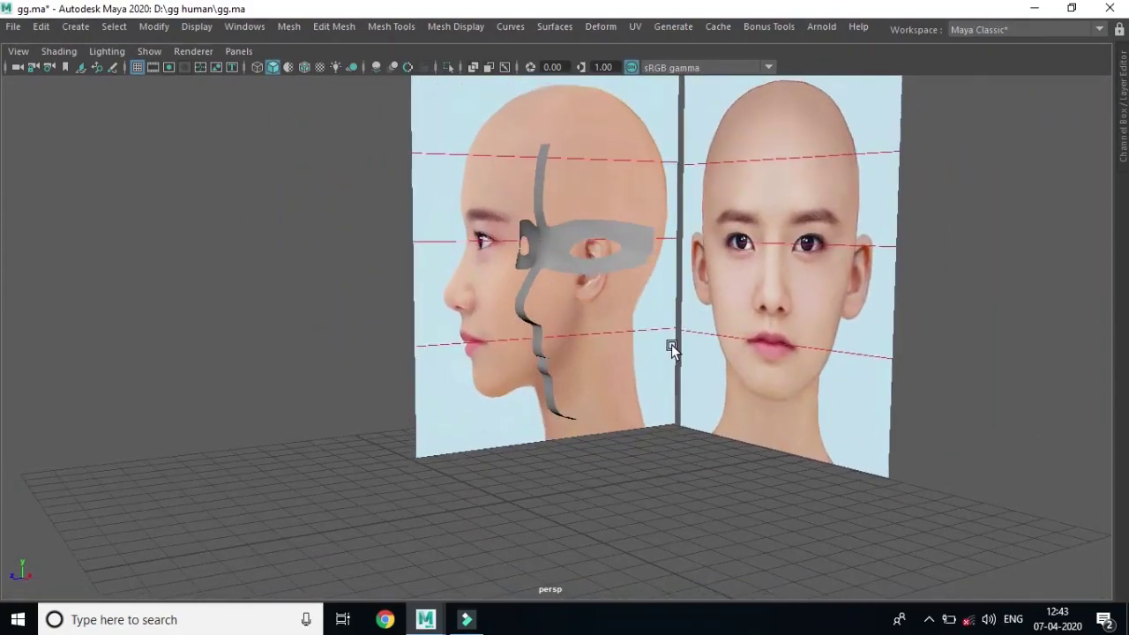
pyautogui.scroll(2, 670, 345)
pyautogui.scroll(2, 671, 334)
pyautogui.moveTo(695, 300)
pyautogui.keyDown('alt'); pyautogui.mouseDown()
pyautogui.moveTo(597, 341)
pyautogui.moveTo(618, 403)
pyautogui.moveTo(605, 448)
pyautogui.moveTo(711, 446)
pyautogui.moveTo(649, 411)
pyautogui.moveTo(636, 422)
pyautogui.moveTo(662, 347)
pyautogui.mouseUp(); pyautogui.keyUp('alt')
pyautogui.scroll(2, 655, 386)
pyautogui.scroll(-2, 654, 387)
pyautogui.scroll(-2, 655, 393)
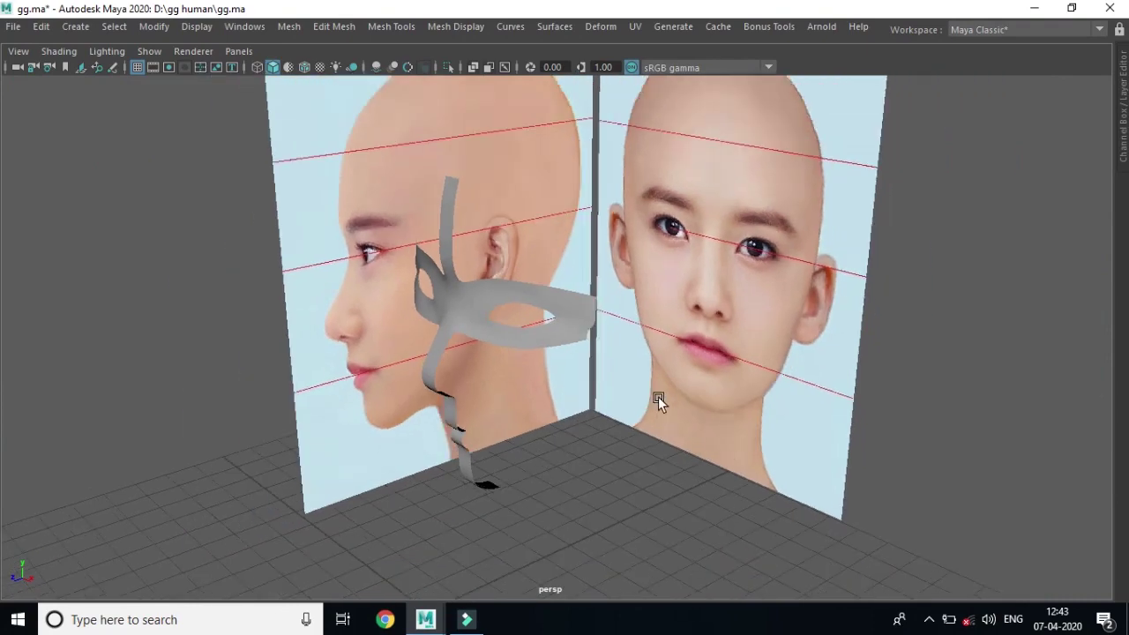